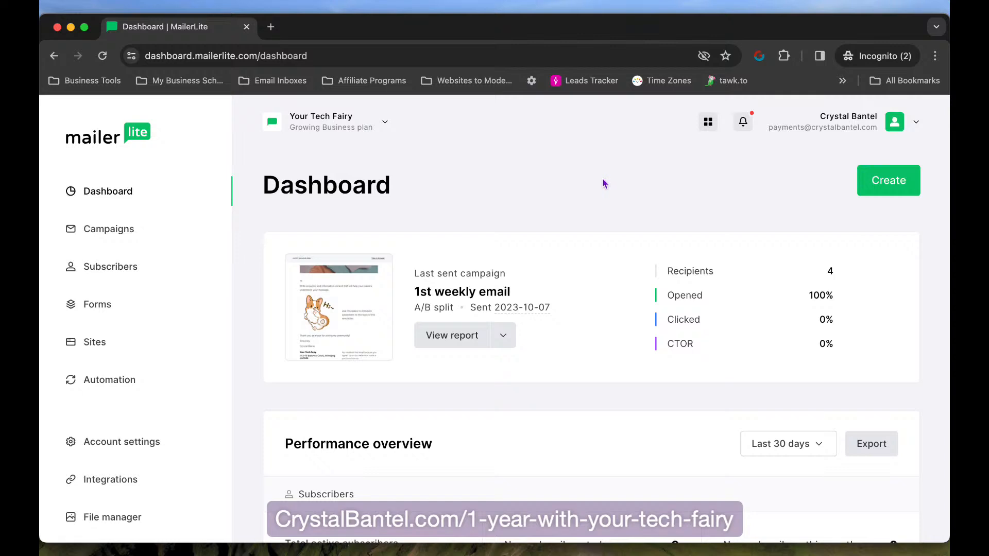
- Put the browser window showing the Canva design into full screen
{"action": "scroll", "coordinate": [598, 187], "scroll_direction": "down", "scroll_amount": 3}
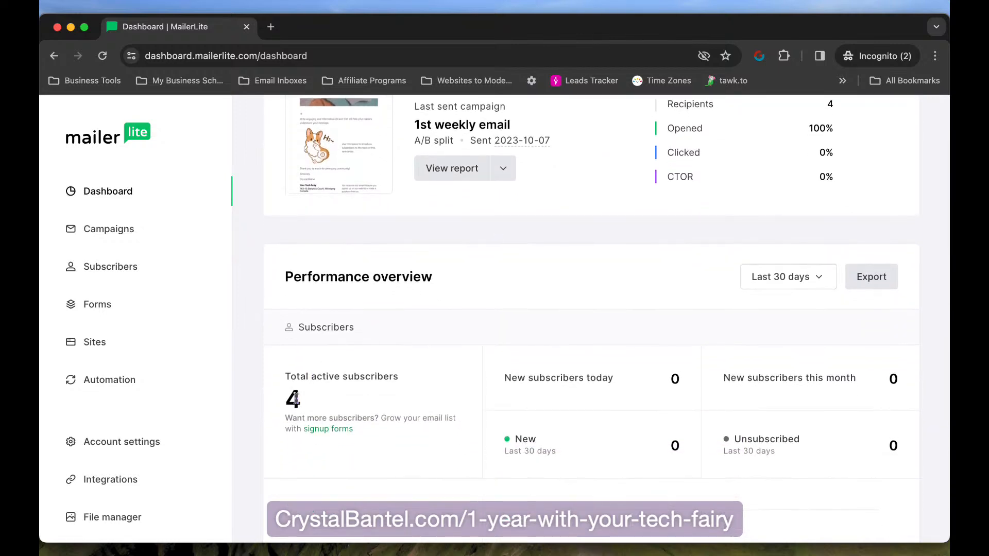
{"action": "scroll", "coordinate": [477, 356], "scroll_direction": "up", "scroll_amount": 3}
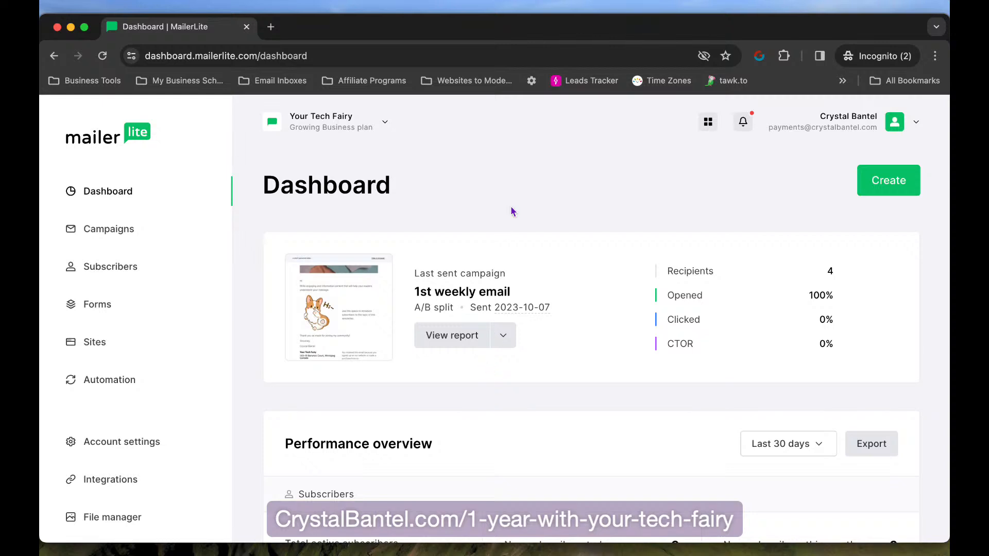
{"action": "left_click", "coordinate": [85, 28]}
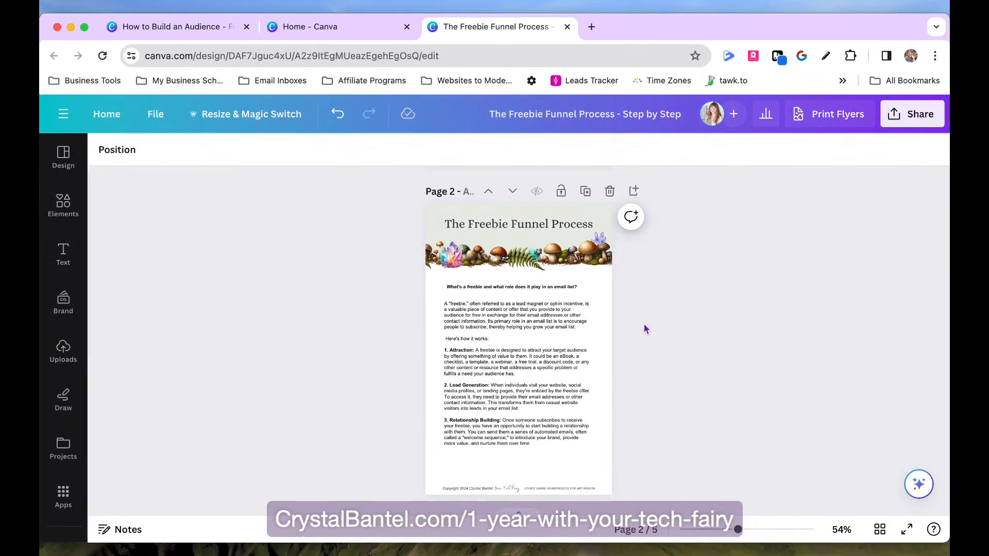
- Review pages 1–5 of the design, return to page 1, and switch to the Canva home tab
{"action": "scroll", "coordinate": [646, 329], "scroll_direction": "up", "scroll_amount": 6}
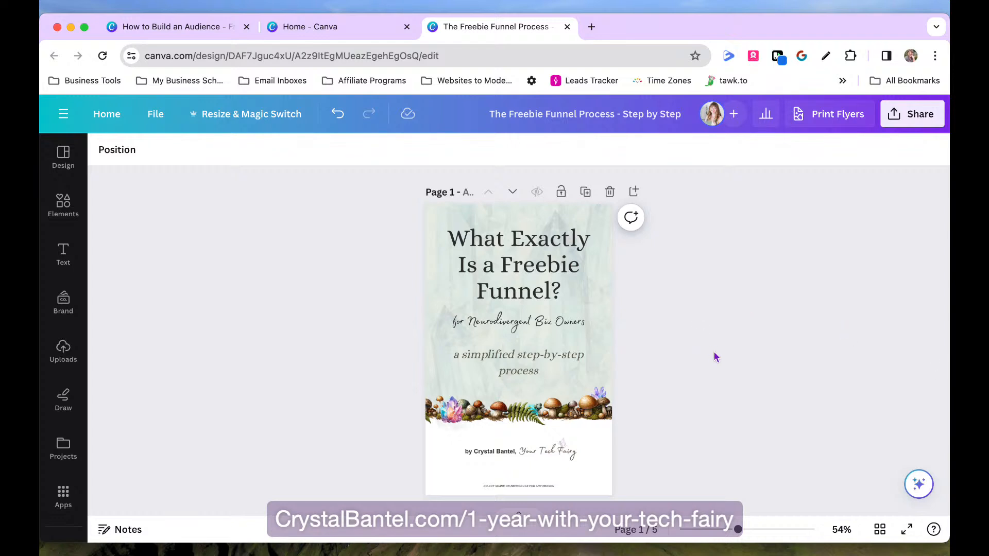
{"action": "scroll", "coordinate": [692, 401], "scroll_direction": "down", "scroll_amount": 5}
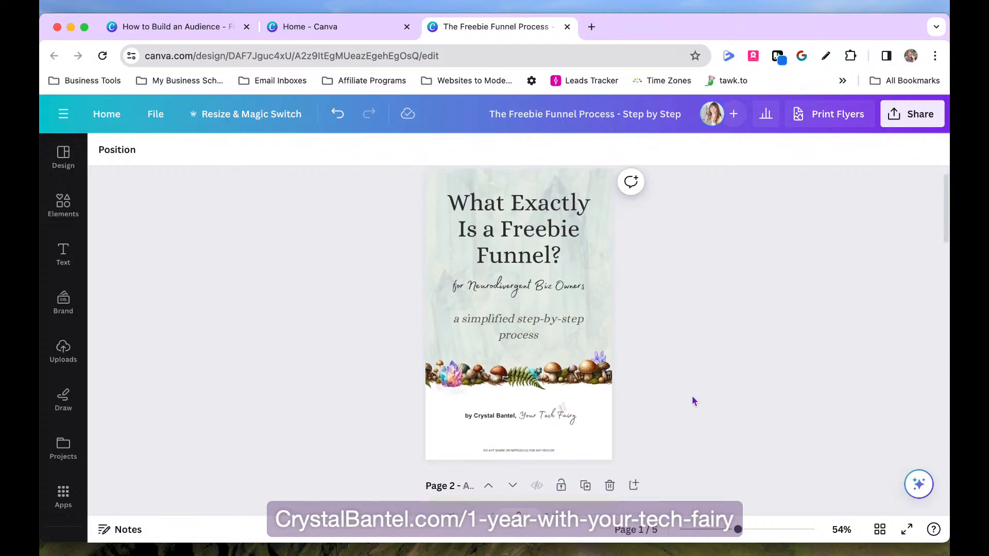
{"action": "scroll", "coordinate": [675, 427], "scroll_direction": "down", "scroll_amount": 3}
{"action": "scroll", "coordinate": [665, 412], "scroll_direction": "up", "scroll_amount": 5, "text": "ctrl"}
{"action": "scroll", "coordinate": [663, 412], "scroll_direction": "up", "scroll_amount": 2, "text": "ctrl"}
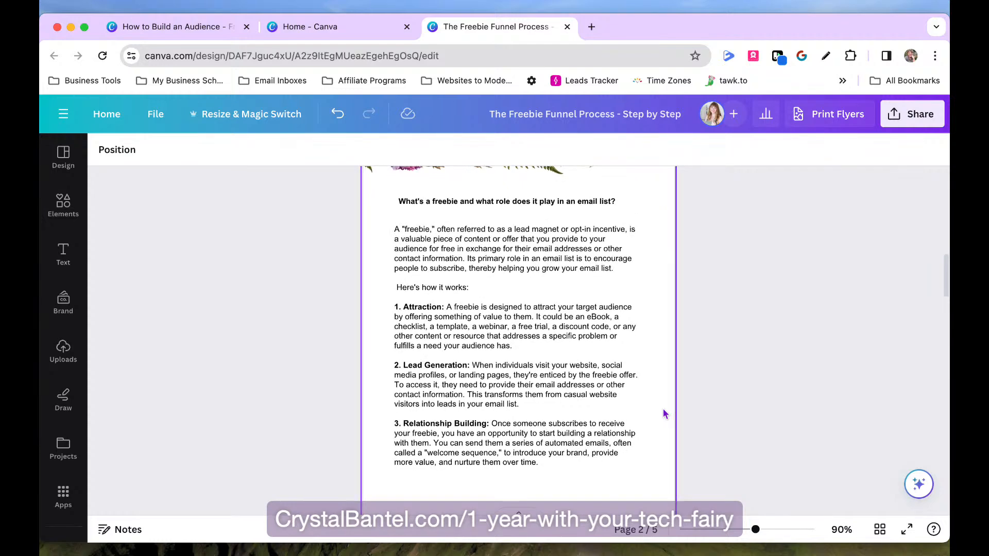
{"action": "scroll", "coordinate": [669, 433], "scroll_direction": "down", "scroll_amount": 10}
{"action": "scroll", "coordinate": [668, 433], "scroll_direction": "down", "scroll_amount": 6}
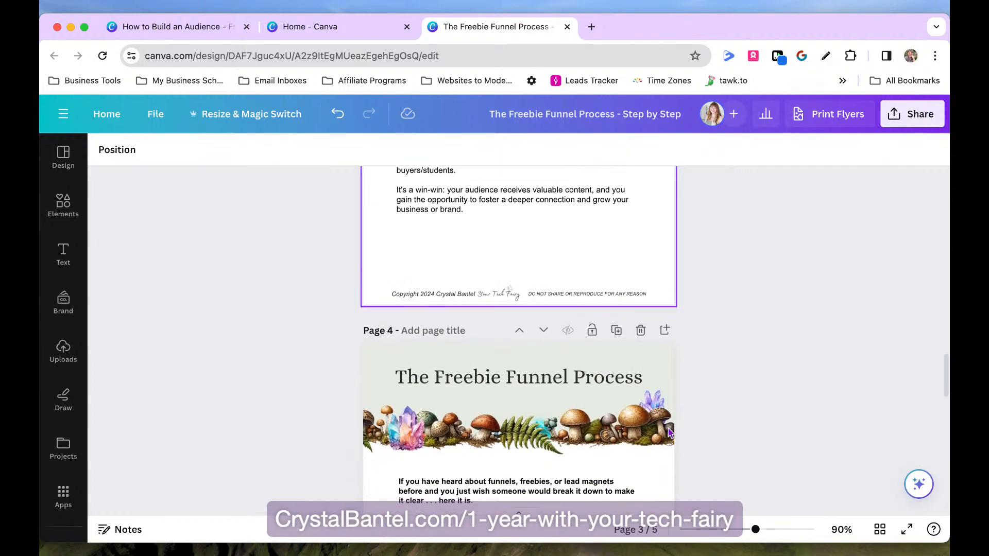
{"action": "scroll", "coordinate": [669, 433], "scroll_direction": "down", "scroll_amount": 8}
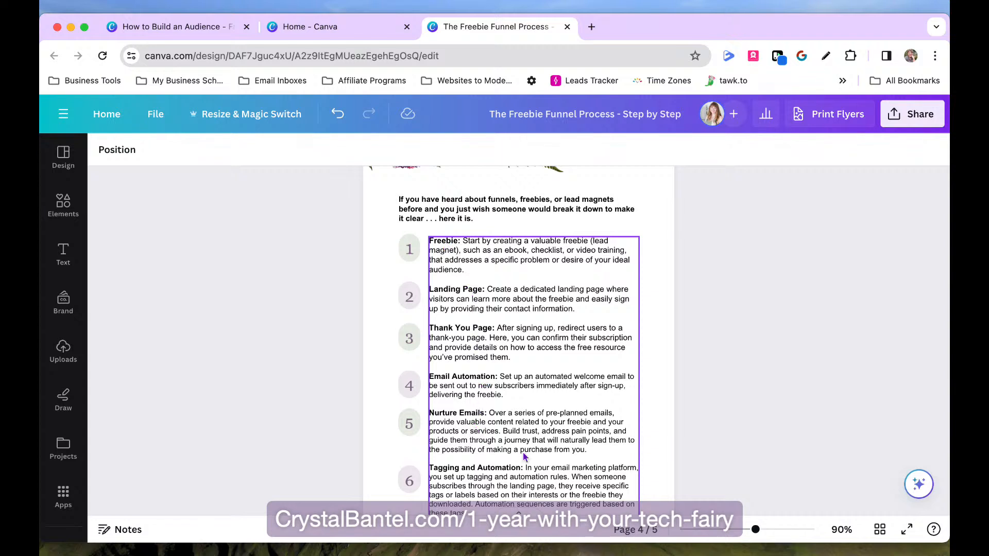
{"action": "scroll", "coordinate": [524, 458], "scroll_direction": "down", "scroll_amount": 10}
{"action": "scroll", "coordinate": [524, 457], "scroll_direction": "down", "scroll_amount": 3}
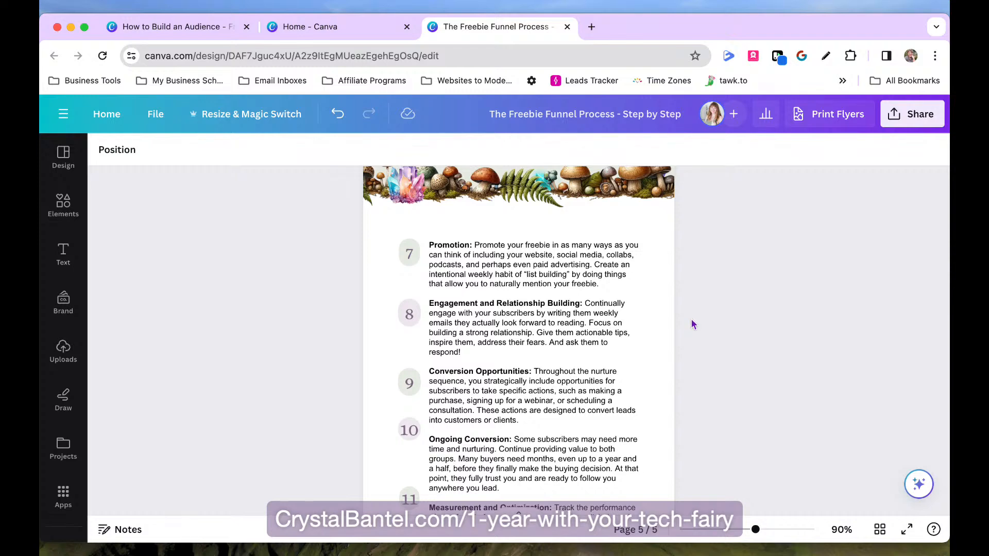
{"action": "scroll", "coordinate": [692, 320], "scroll_direction": "up", "scroll_amount": 2}
{"action": "scroll", "coordinate": [691, 320], "scroll_direction": "up", "scroll_amount": 1}
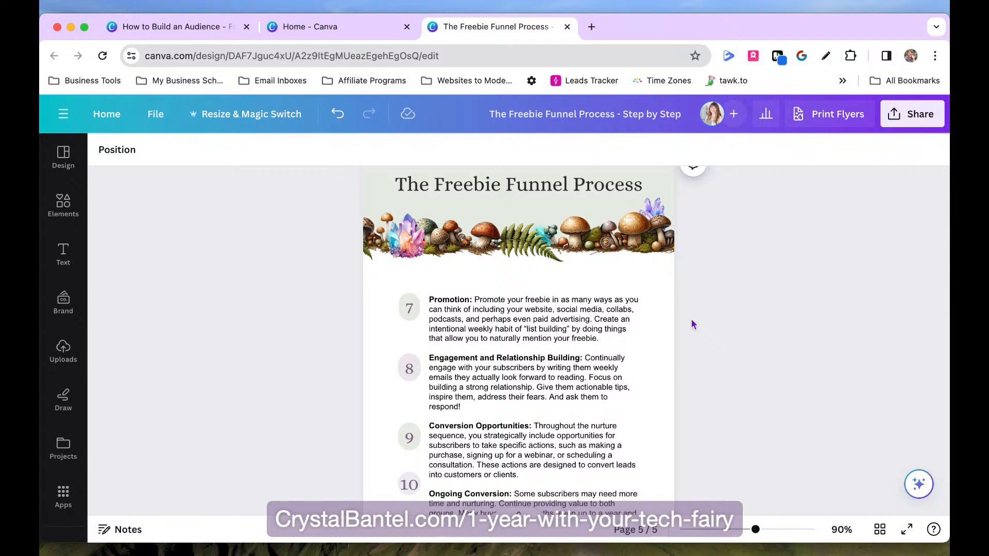
{"action": "scroll", "coordinate": [691, 324], "scroll_direction": "up", "scroll_amount": 3}
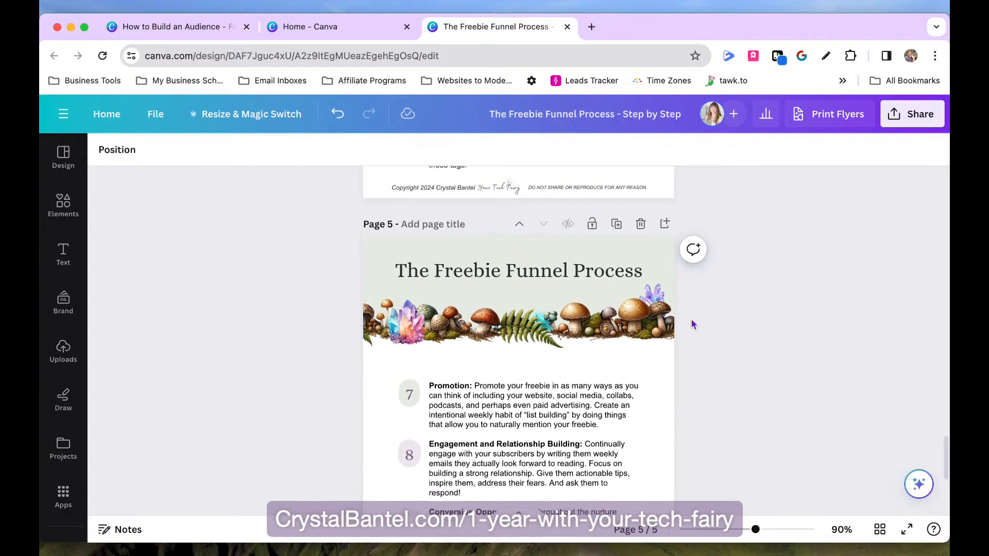
{"action": "scroll", "coordinate": [692, 323], "scroll_direction": "up", "scroll_amount": 20}
{"action": "scroll", "coordinate": [691, 319], "scroll_direction": "up", "scroll_amount": 10}
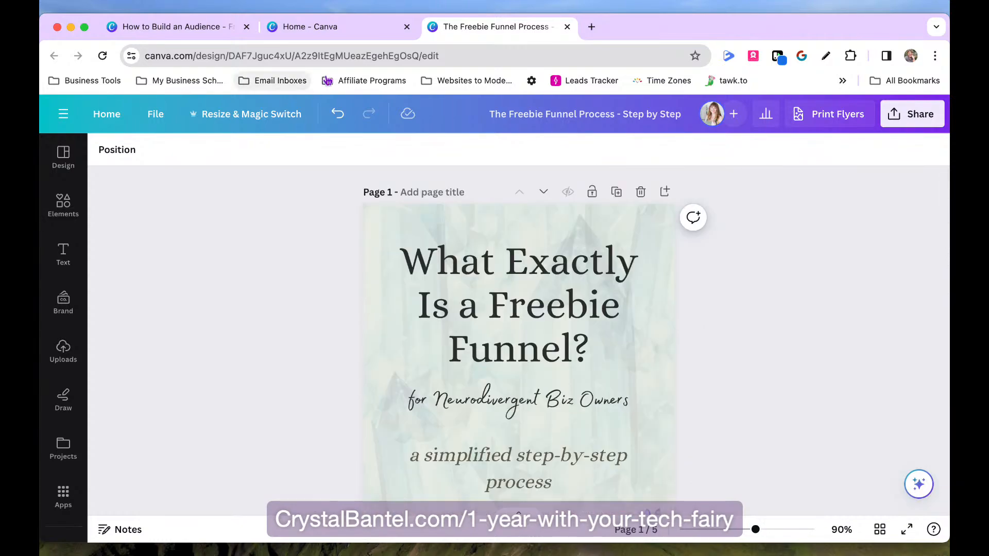
{"action": "left_click", "coordinate": [345, 31]}
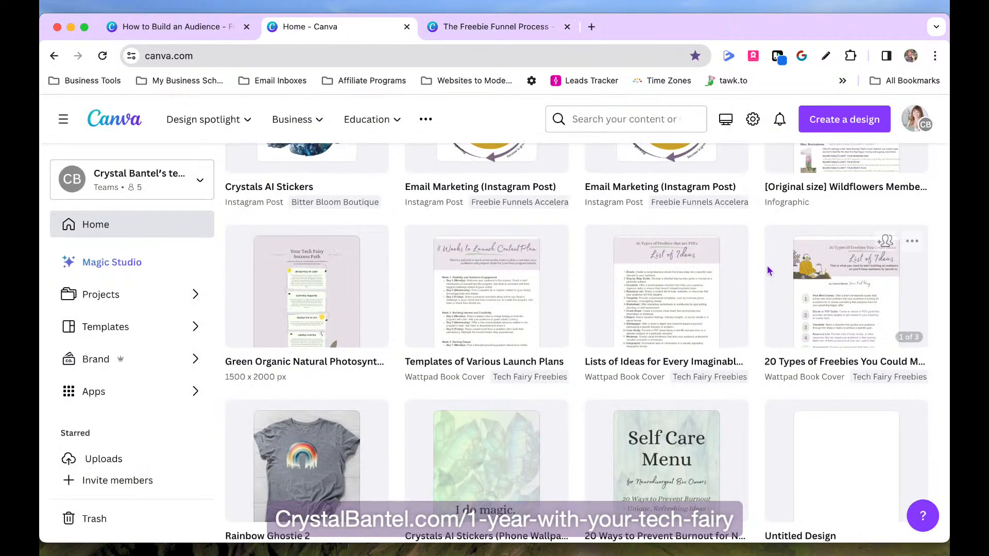
- Start a Flyer (Portrait 8.5 × 11 in) from an 8x11 search and apply the Explore travel template
{"action": "left_click", "coordinate": [843, 122]}
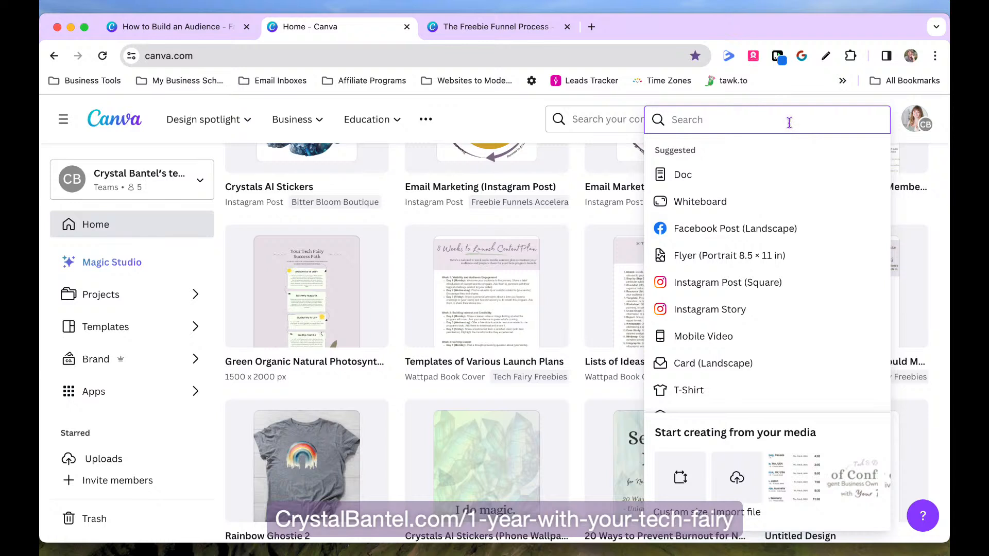
{"action": "type", "text": "8"}
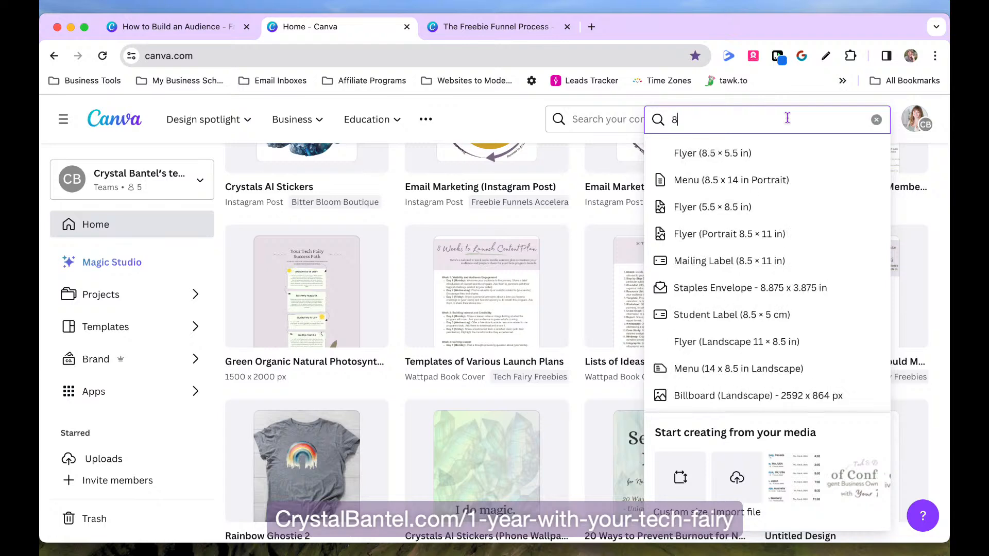
{"action": "type", "text": "x11"}
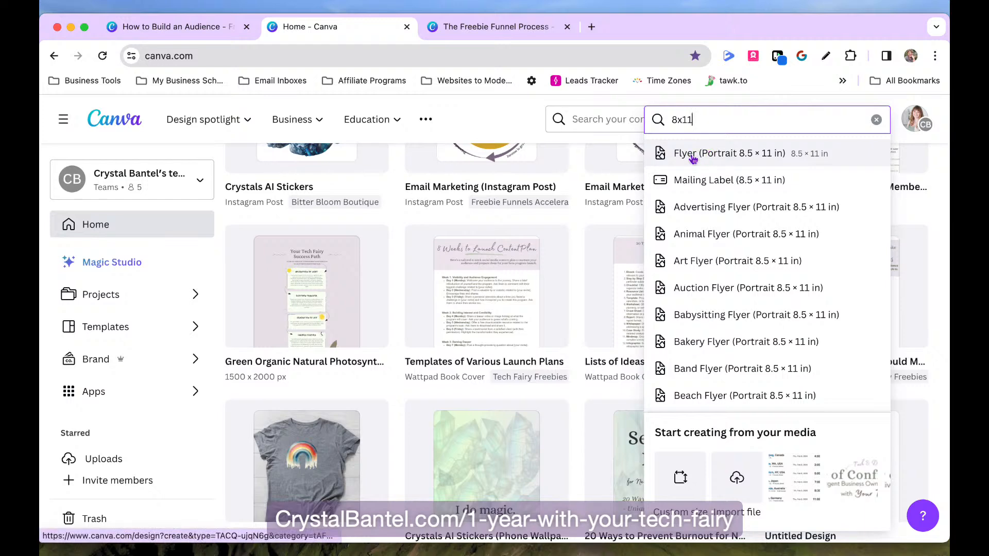
{"action": "left_click", "coordinate": [695, 156]}
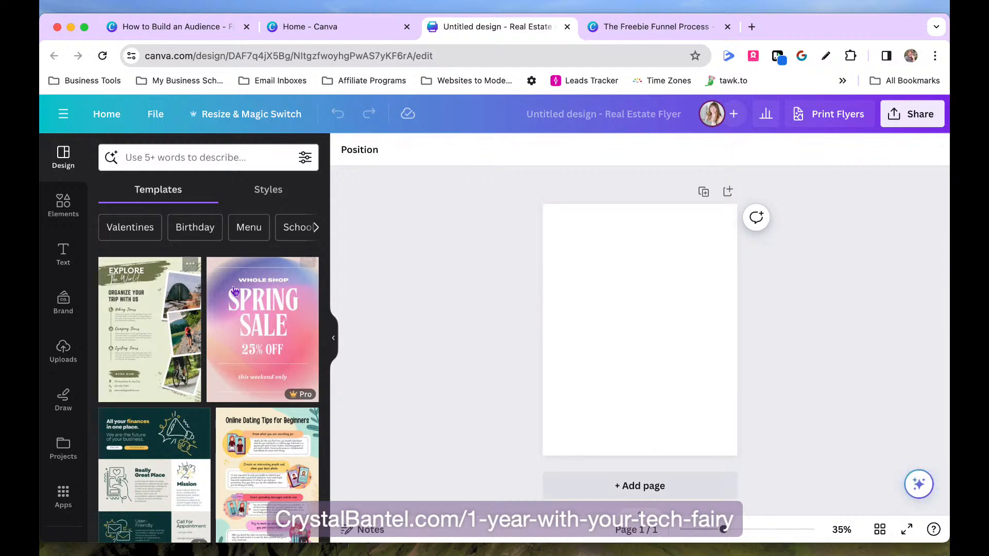
{"action": "scroll", "coordinate": [237, 451], "scroll_direction": "down", "scroll_amount": 4}
{"action": "scroll", "coordinate": [237, 451], "scroll_direction": "down", "scroll_amount": 3}
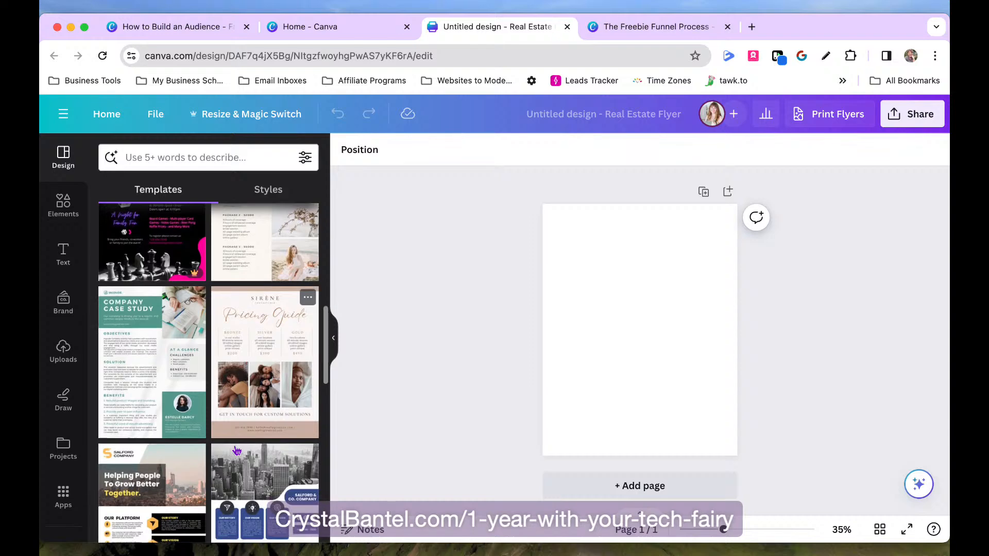
{"action": "scroll", "coordinate": [237, 451], "scroll_direction": "up", "scroll_amount": 10}
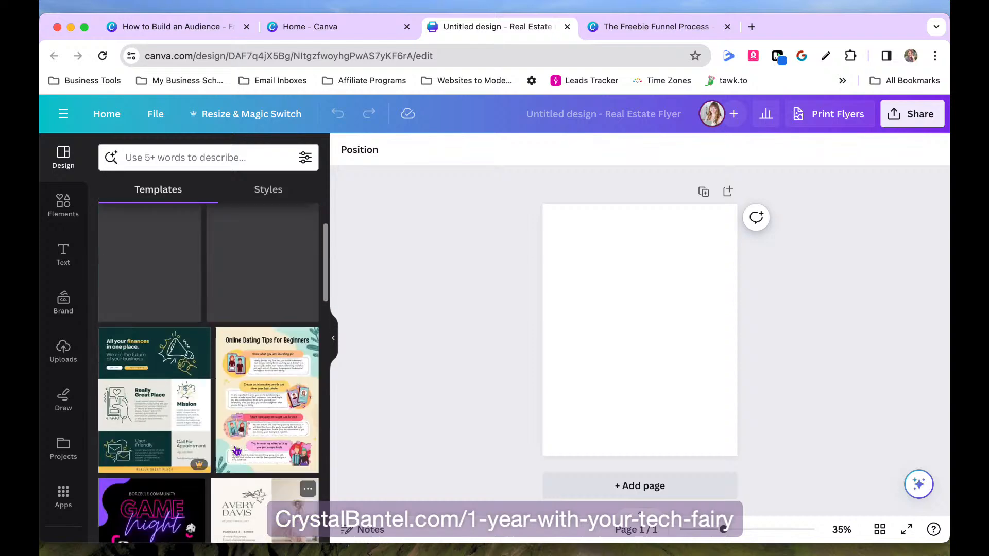
{"action": "left_click", "coordinate": [160, 348]}
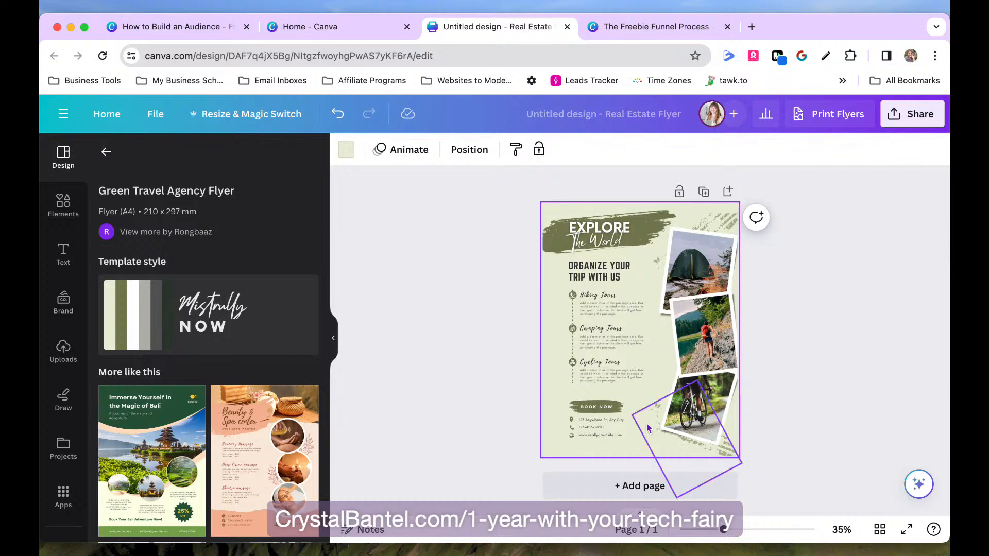
- Go back to The Freebie Funnel Process design tab
{"action": "left_click", "coordinate": [668, 21]}
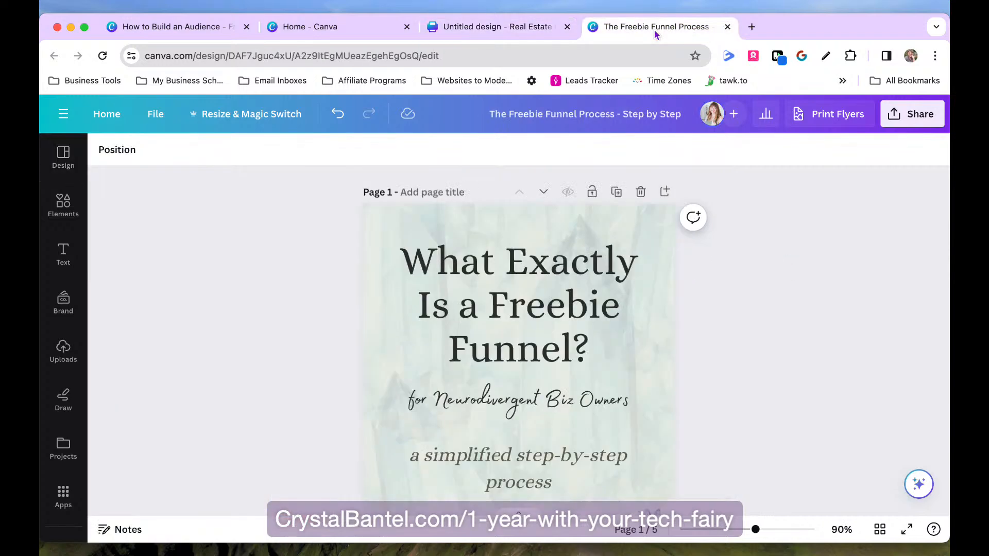
{"action": "scroll", "coordinate": [728, 476], "scroll_direction": "down", "scroll_amount": 1}
{"action": "scroll", "coordinate": [728, 477], "scroll_direction": "down", "scroll_amount": 2}
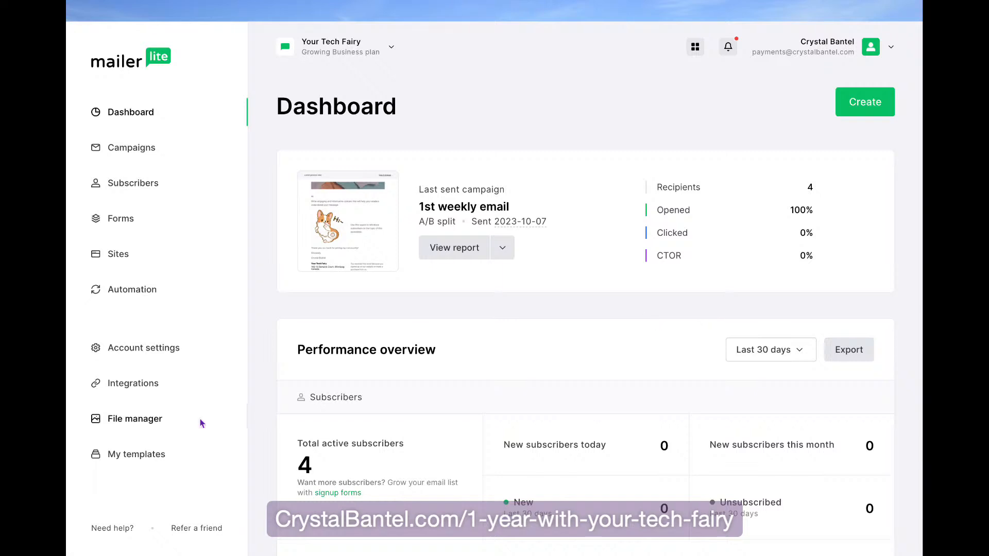
- Create a site named 'Landing page for The Freebie Funnel Process' using the pasted Canva title, and save
{"action": "left_click", "coordinate": [117, 255]}
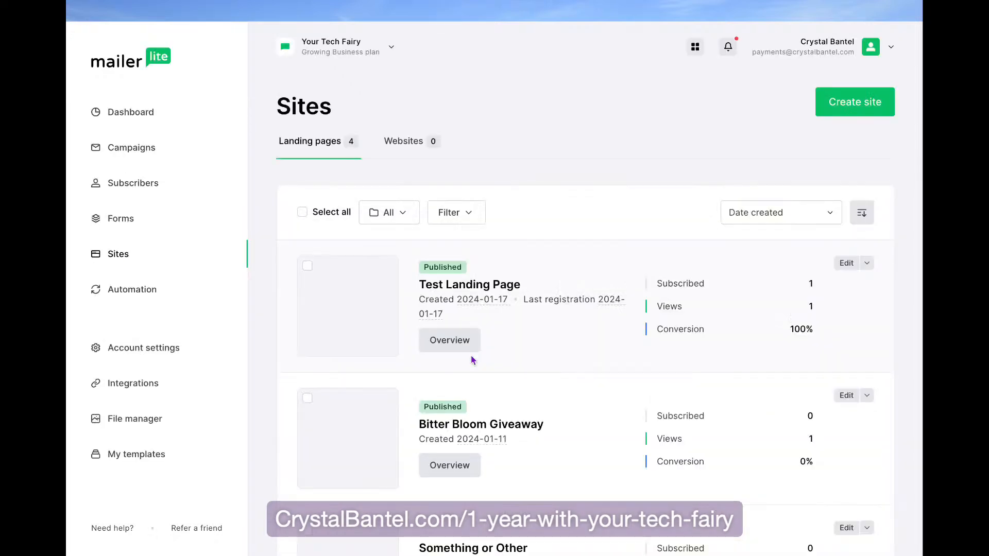
{"action": "left_click", "coordinate": [853, 113]}
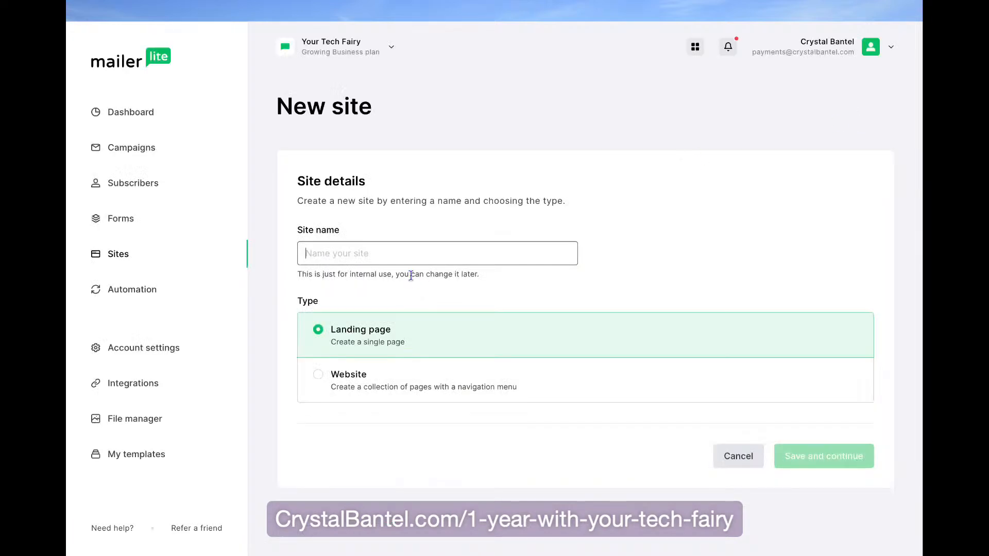
{"action": "left_click", "coordinate": [421, 259]}
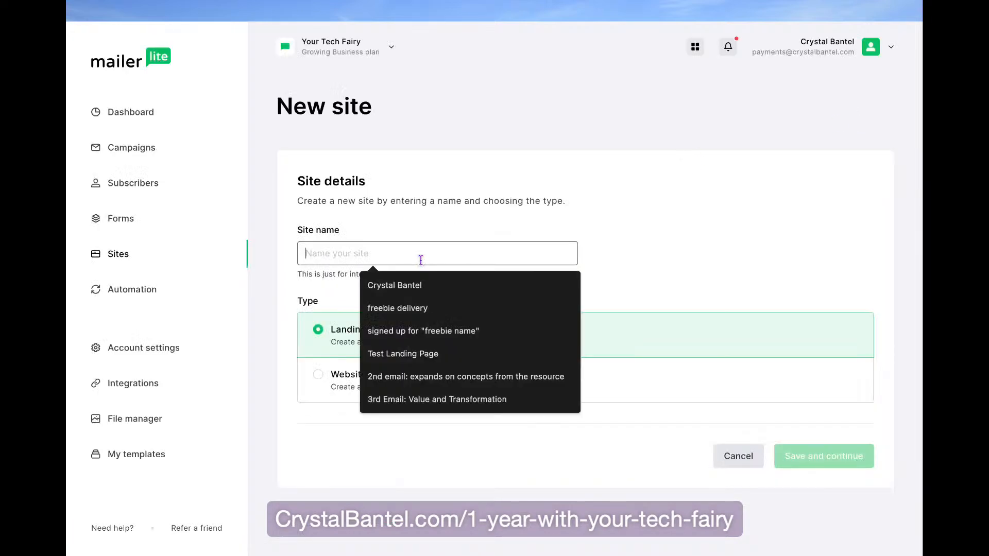
{"action": "type", "text": "Landing page for"}
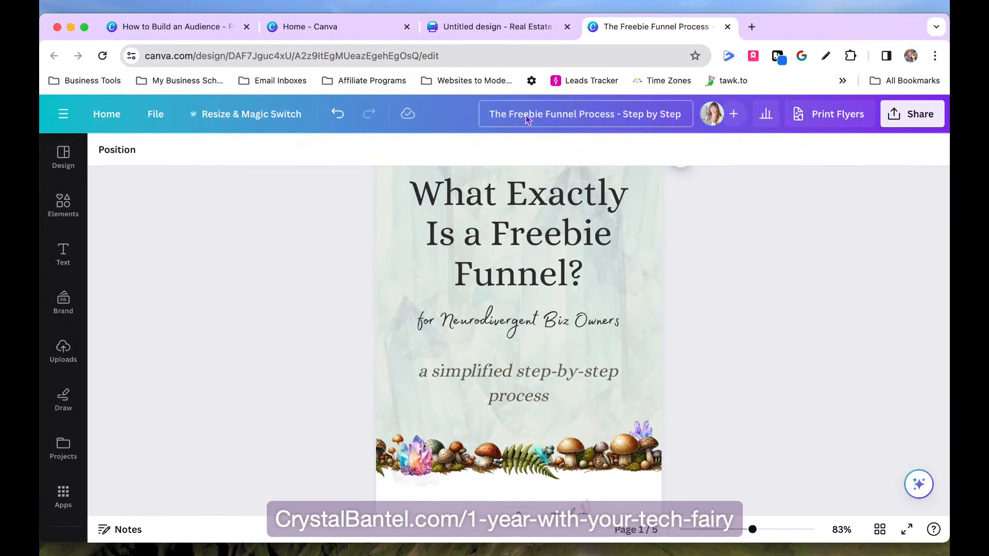
{"action": "left_click_drag", "start_coordinate": [487, 114], "coordinate": [615, 112]}
{"action": "key", "text": "super+c"}
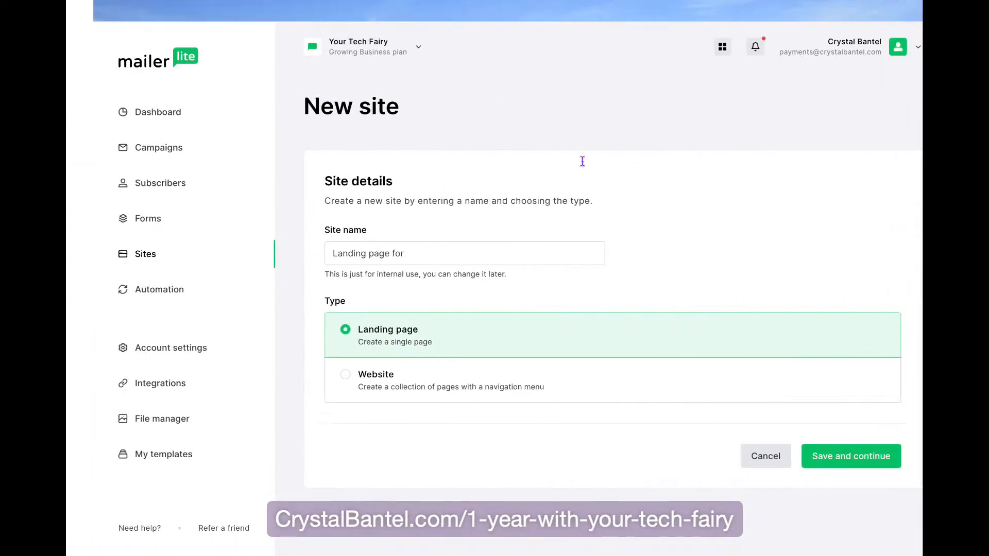
{"action": "type", "text": "r"}
{"action": "key", "text": "super+v"}
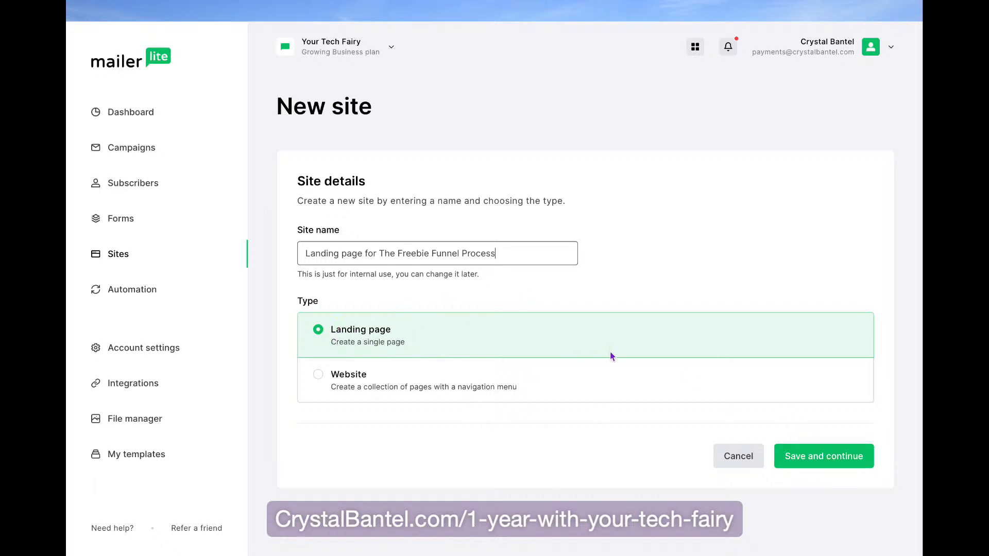
{"action": "left_click", "coordinate": [827, 463]}
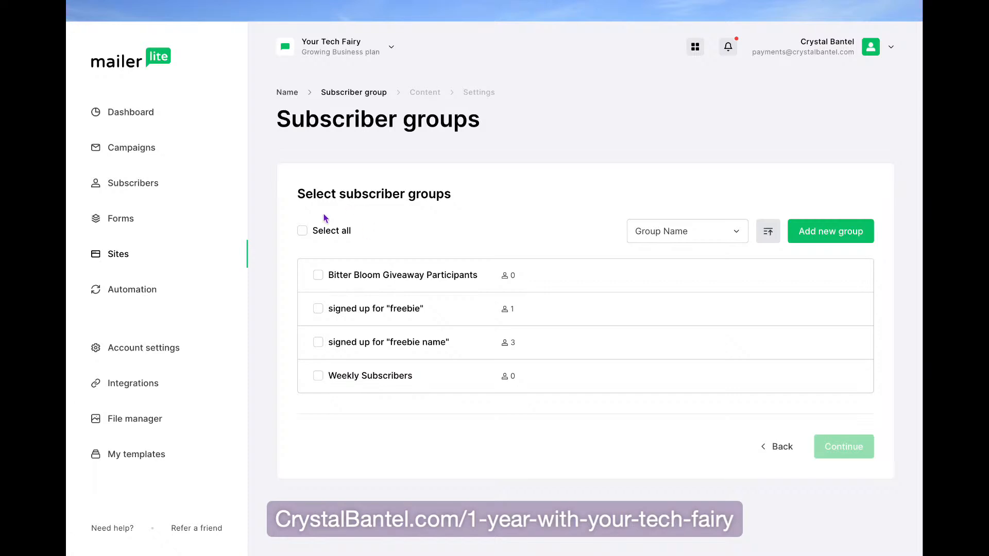
- Leave the Weekly Subscribers and freebie groups unticked and open a new group's empty name field
{"action": "left_click", "coordinate": [317, 378]}
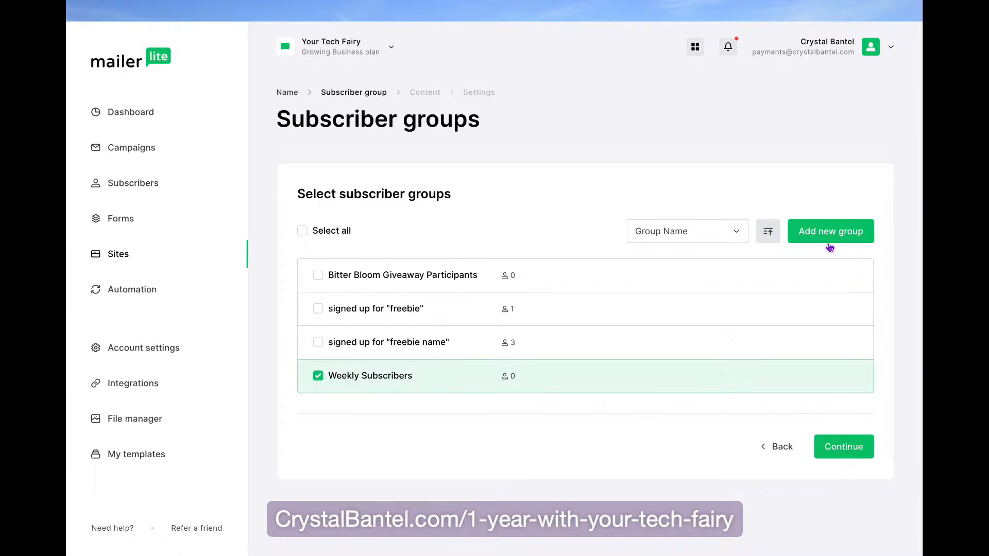
{"action": "left_click", "coordinate": [318, 381]}
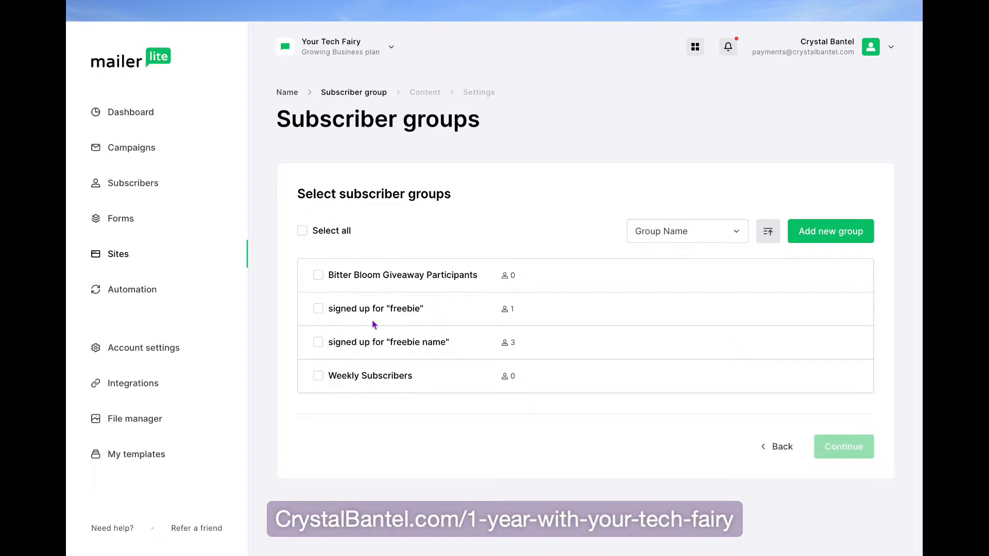
{"action": "left_click", "coordinate": [412, 309]}
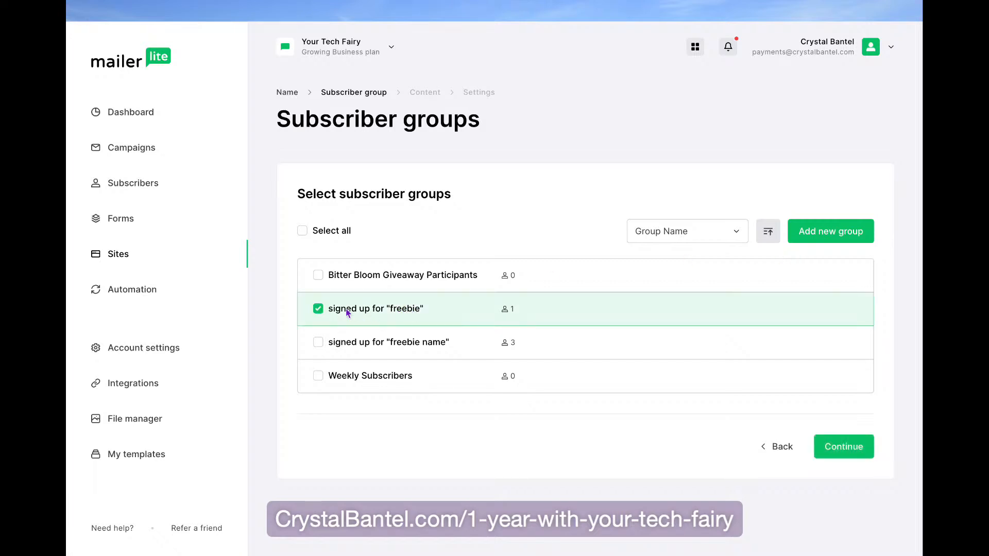
{"action": "left_click", "coordinate": [393, 311]}
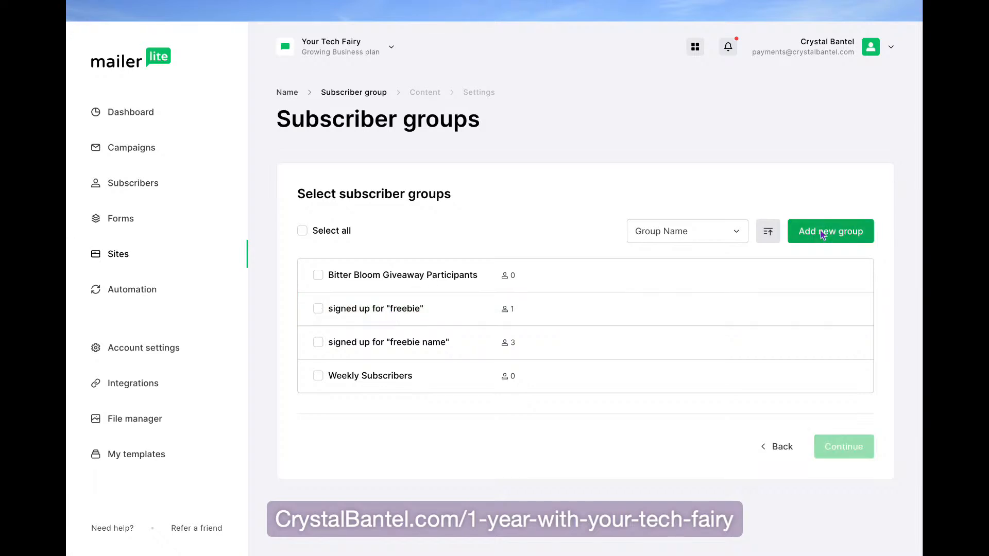
{"action": "left_click", "coordinate": [851, 231]}
{"action": "left_click", "coordinate": [522, 287]}
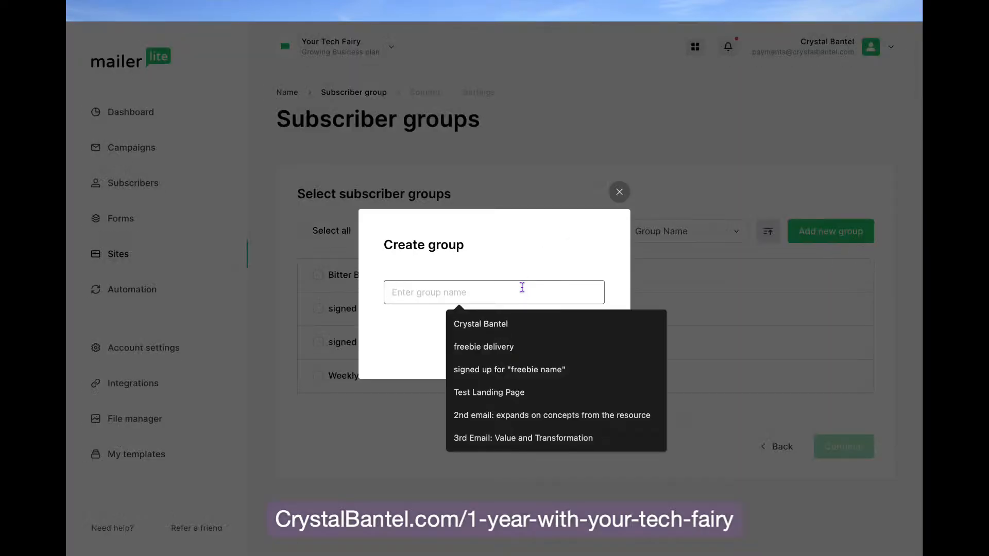
- Create the group 'OPTED IN: The Freebie Funnel Process' and continue to template selection
{"action": "type", "text": "OPTED IN:"}
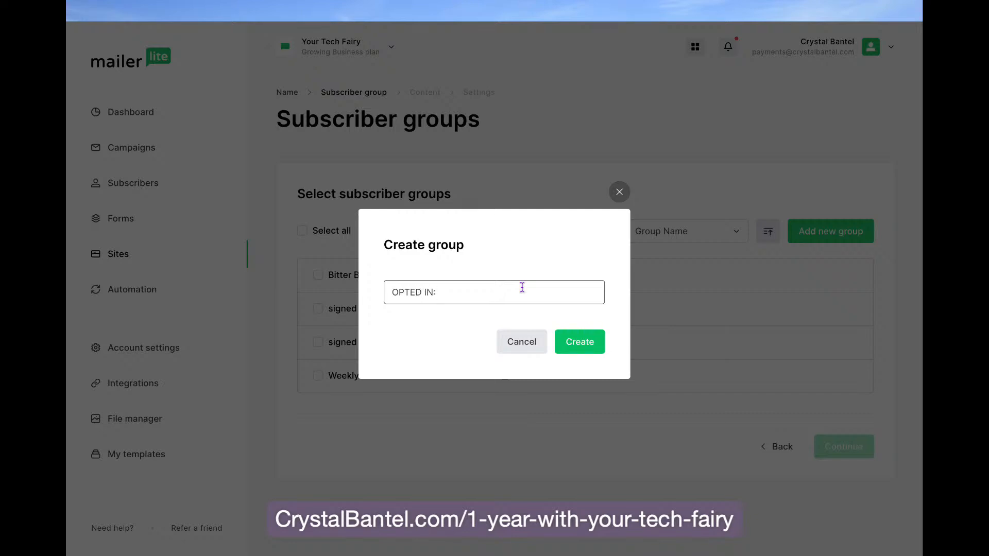
{"action": "type", "text": " The Freebie Funnel Process"}
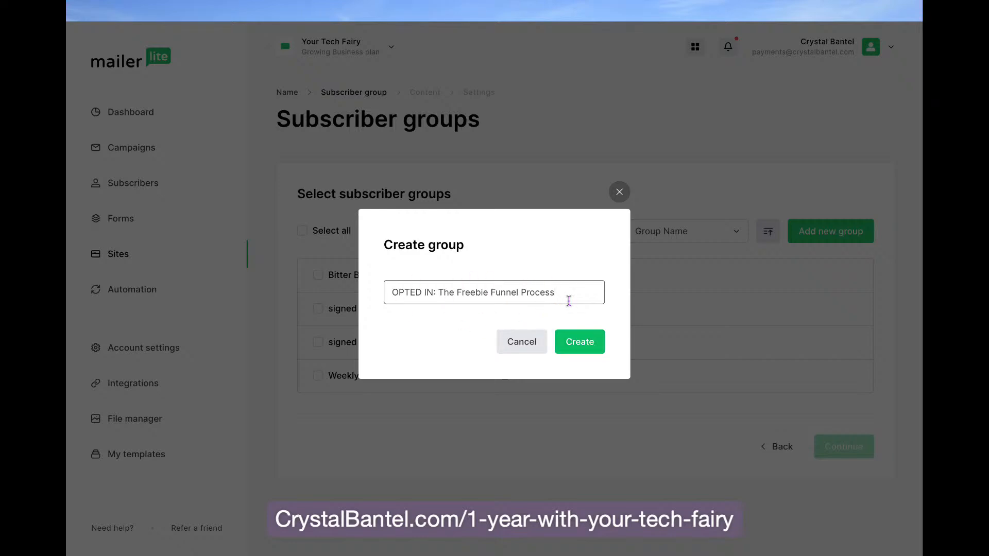
{"action": "left_click", "coordinate": [590, 342]}
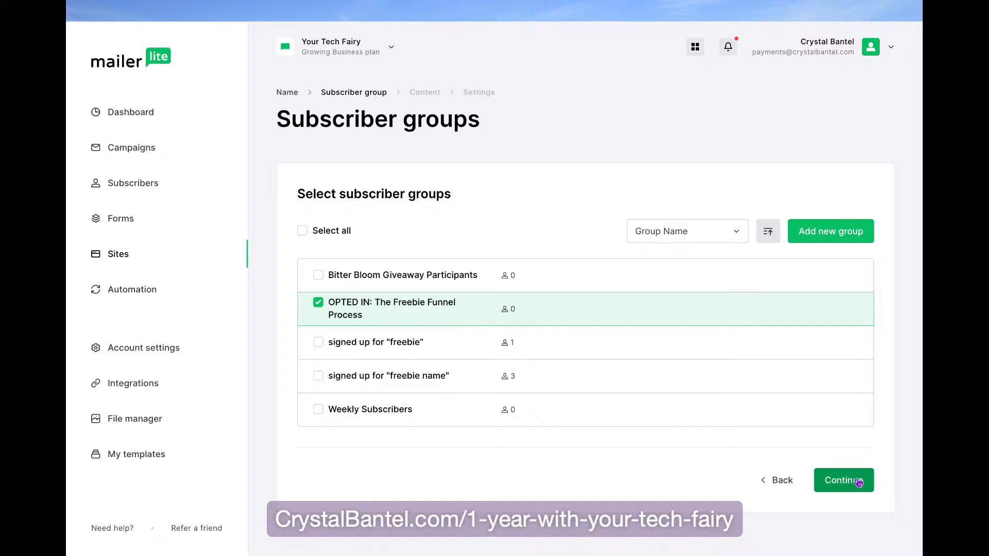
{"action": "left_click", "coordinate": [857, 488]}
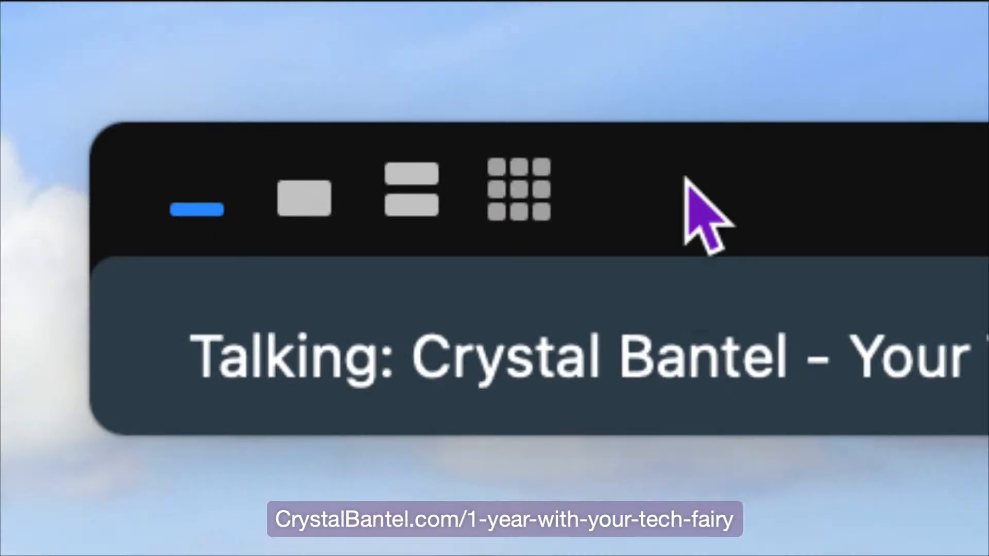
- Switch Zoom to speaker view, hide the thumbnail video, and drag the talking bar to the right
{"action": "left_click", "coordinate": [411, 190]}
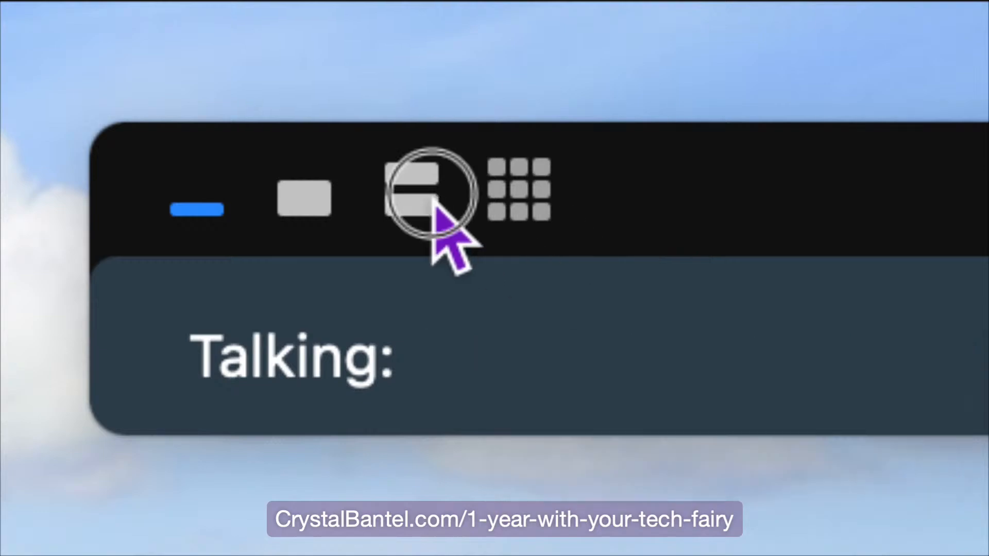
{"action": "mouse_move", "coordinate": [937, 368]}
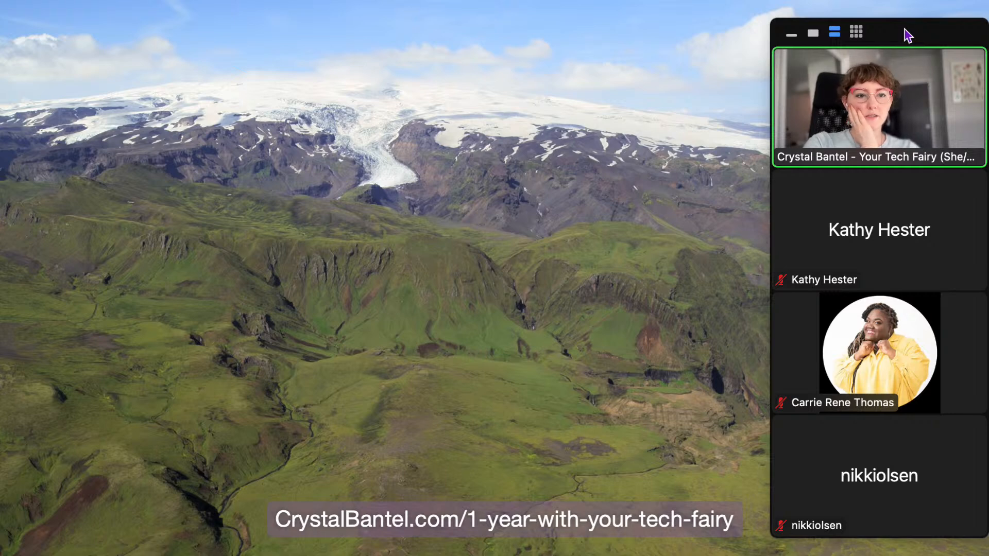
{"action": "left_click", "coordinate": [813, 34]}
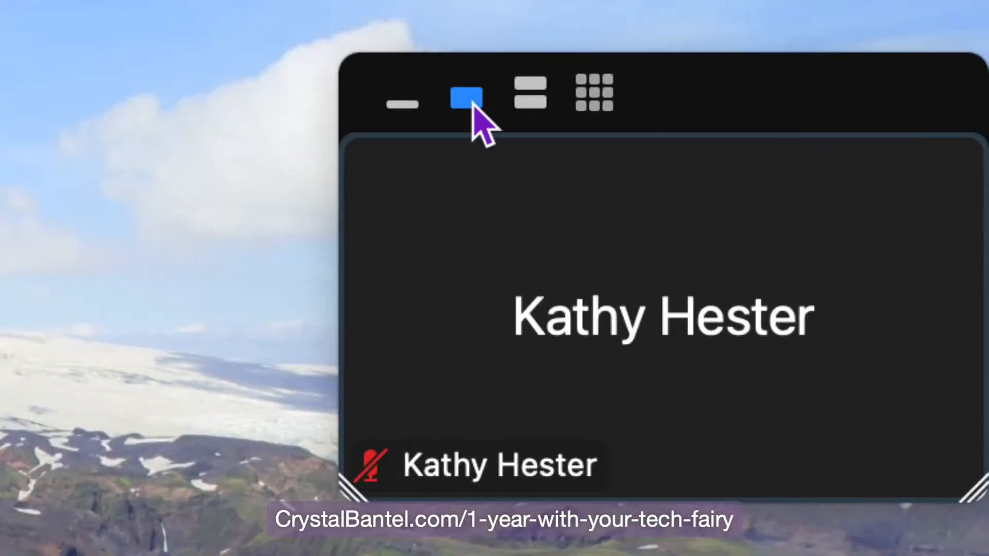
{"action": "left_click", "coordinate": [403, 104]}
{"action": "left_click", "coordinate": [683, 84]}
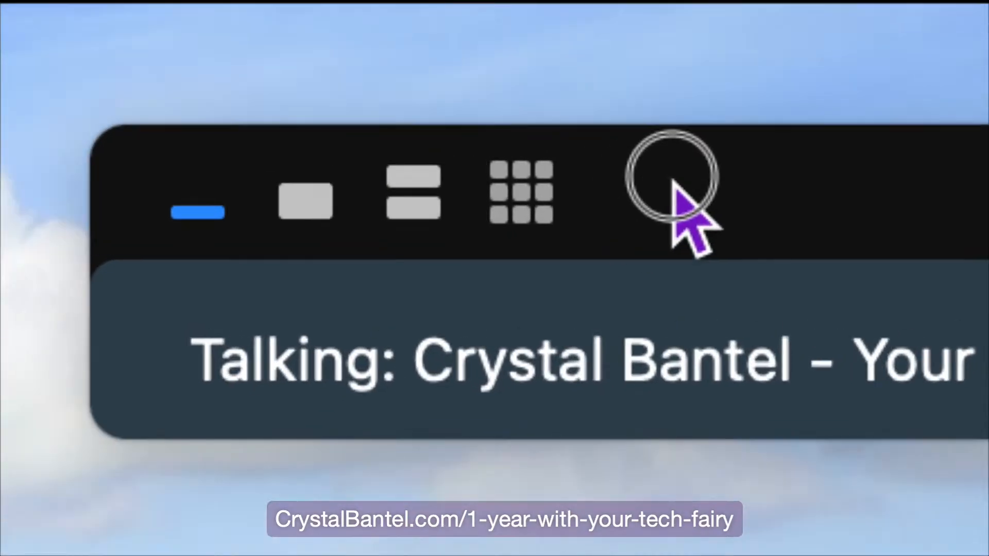
{"action": "left_click_drag", "start_coordinate": [673, 180], "coordinate": [717, 178]}
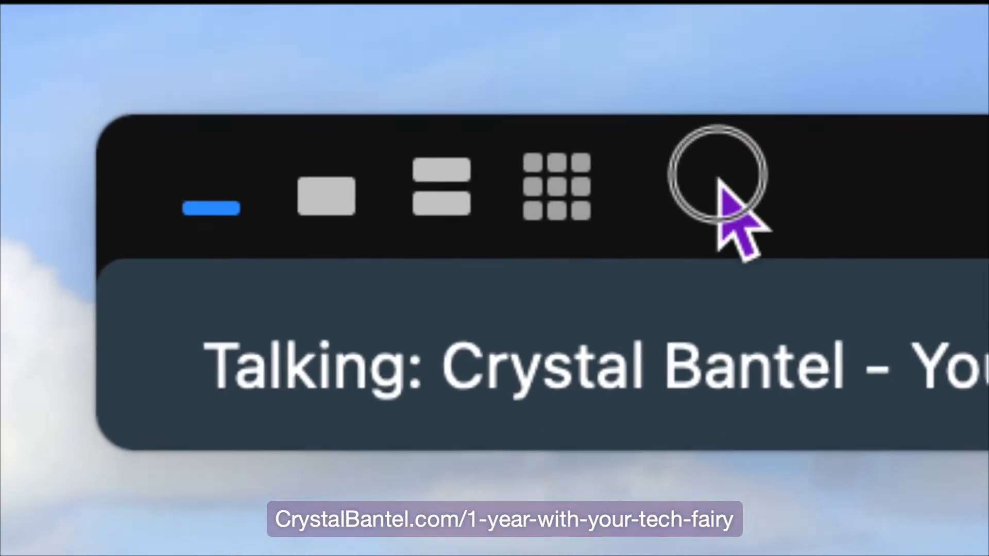
{"action": "left_click_drag", "start_coordinate": [691, 136], "coordinate": [829, 132]}
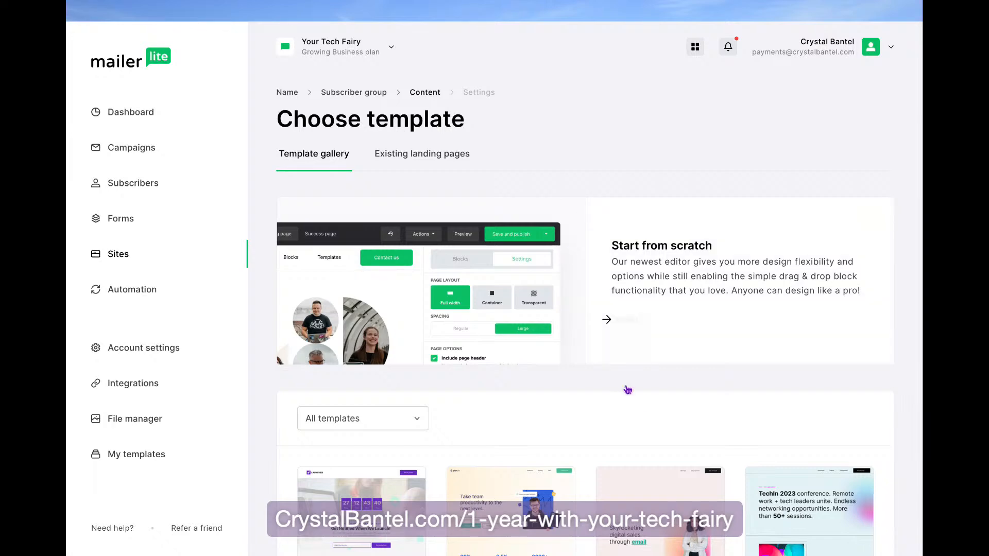
- Browse the template gallery, then choose Create on the Start from scratch card
{"action": "scroll", "coordinate": [640, 318], "scroll_direction": "down", "scroll_amount": 5}
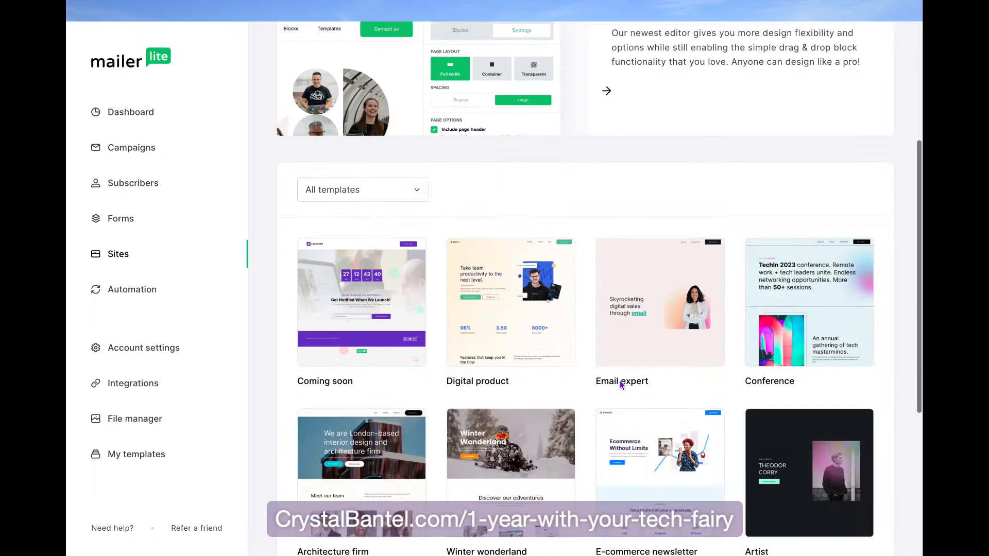
{"action": "mouse_move", "coordinate": [331, 348]}
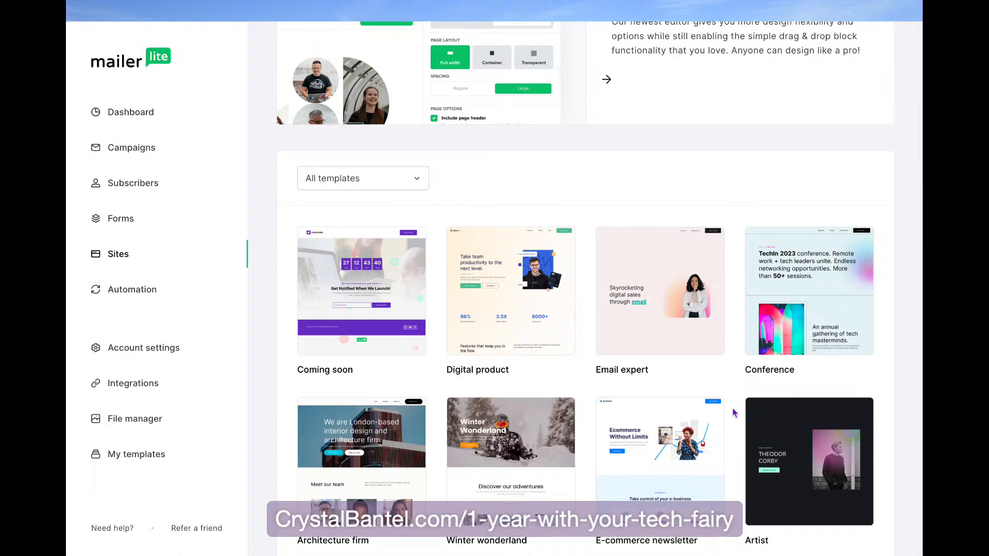
{"action": "scroll", "coordinate": [734, 412], "scroll_direction": "up", "scroll_amount": 5}
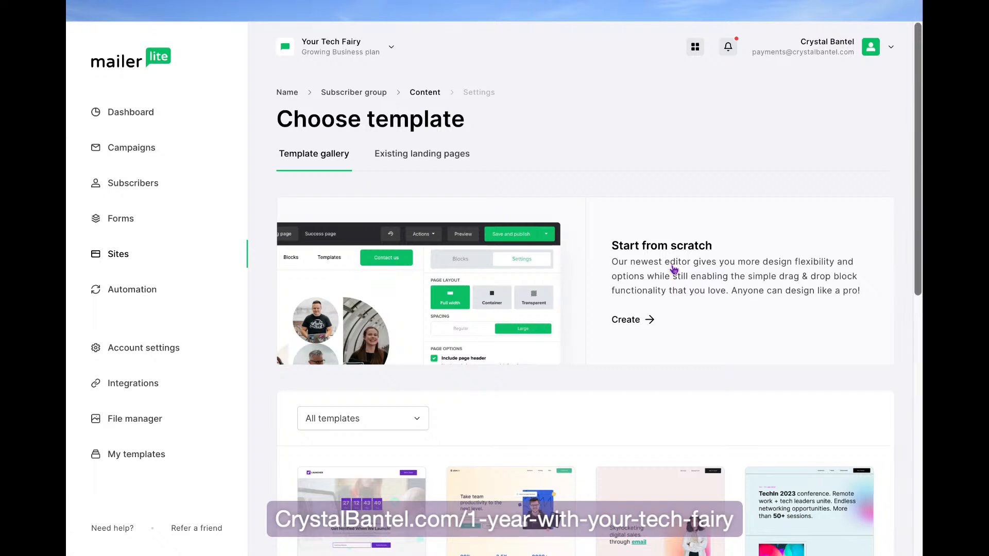
{"action": "left_click", "coordinate": [641, 320]}
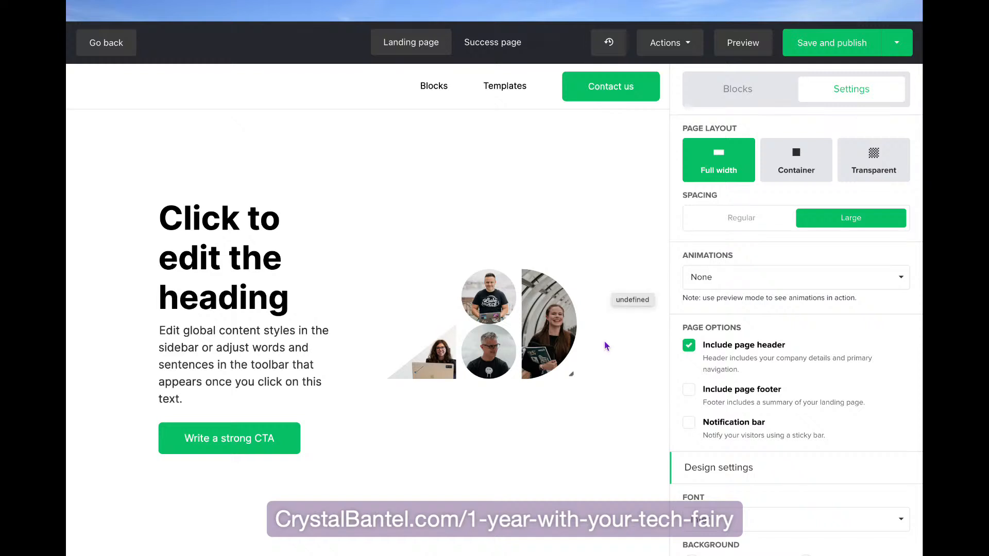
- Scroll through the hero, blocks, templates and sign-up form sections, then back to the top
{"action": "scroll", "coordinate": [604, 341], "scroll_direction": "down", "scroll_amount": 1}
{"action": "scroll", "coordinate": [604, 341], "scroll_direction": "up", "scroll_amount": 1}
{"action": "scroll", "coordinate": [604, 341], "scroll_direction": "down", "scroll_amount": 4}
{"action": "scroll", "coordinate": [604, 342], "scroll_direction": "down", "scroll_amount": 6}
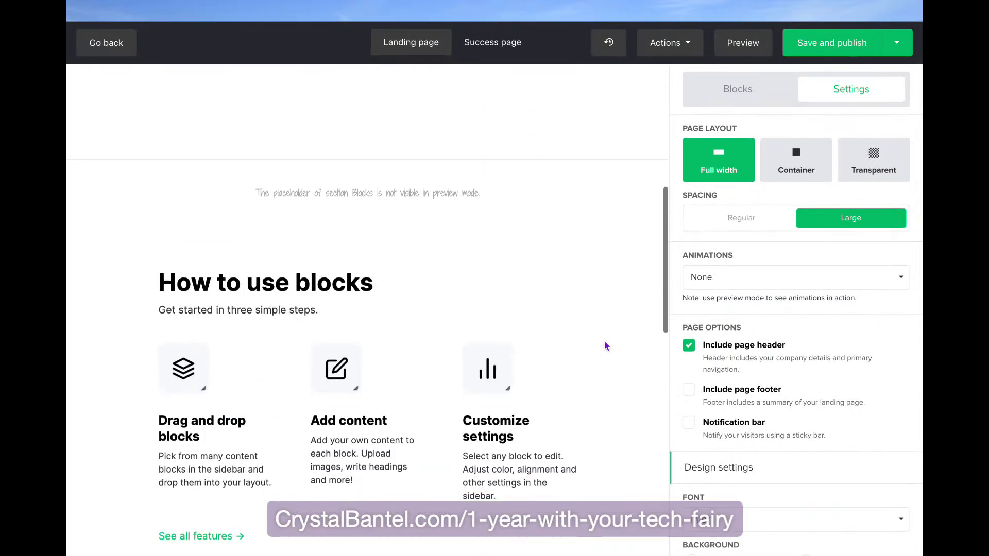
{"action": "scroll", "coordinate": [605, 341], "scroll_direction": "down", "scroll_amount": 9}
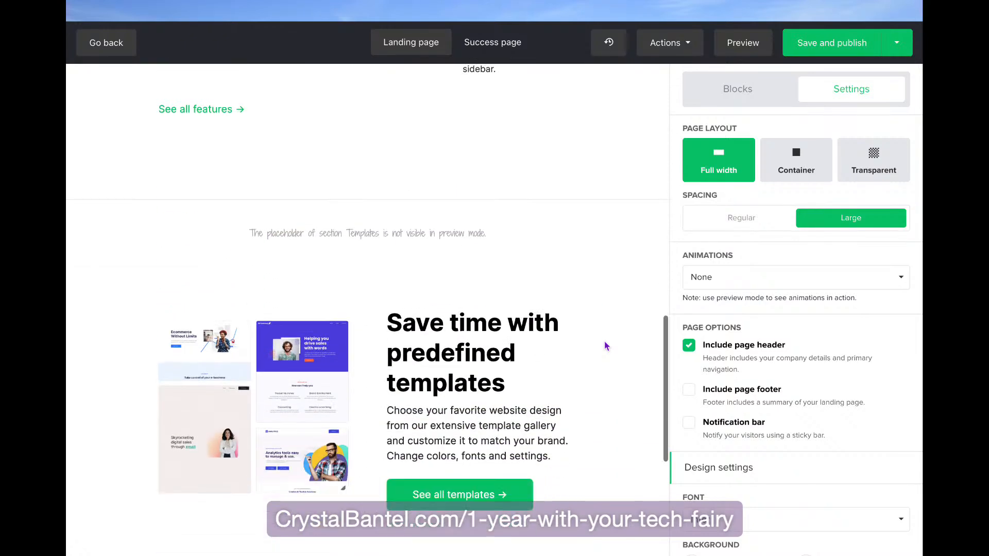
{"action": "scroll", "coordinate": [605, 341], "scroll_direction": "up", "scroll_amount": 10}
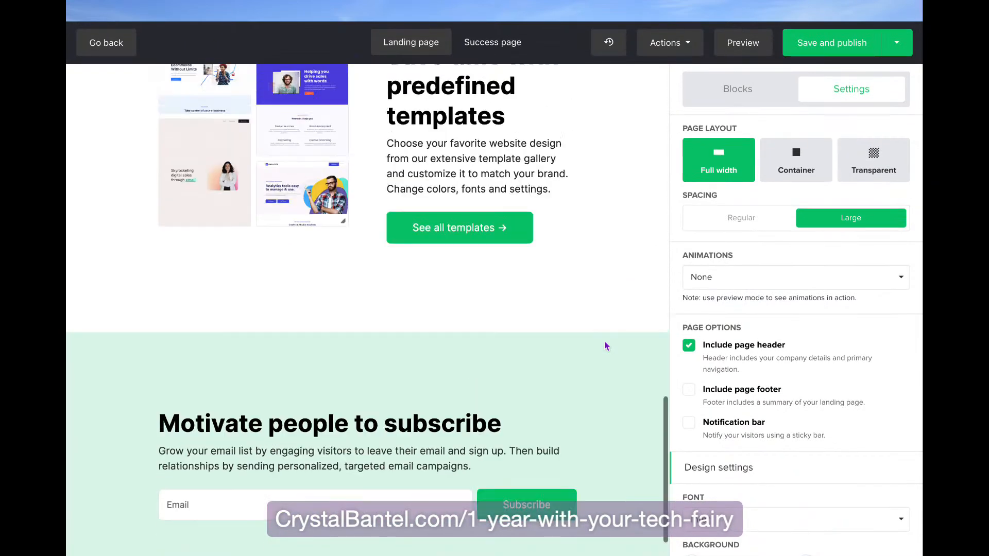
{"action": "scroll", "coordinate": [604, 341], "scroll_direction": "up", "scroll_amount": 7}
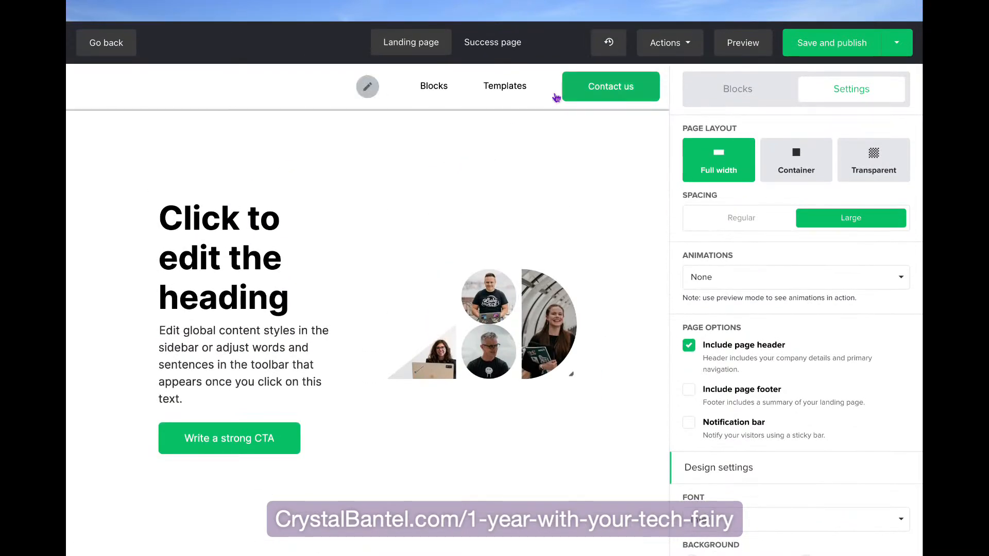
- Uncheck Include page header in the landing page Settings so the header is hidden
{"action": "left_click", "coordinate": [368, 87]}
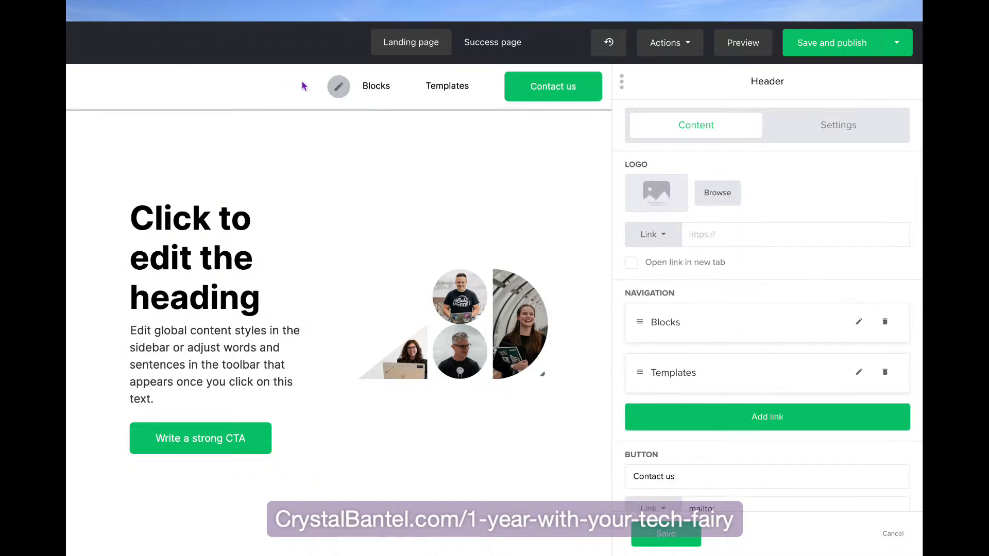
{"action": "left_click", "coordinate": [686, 543]}
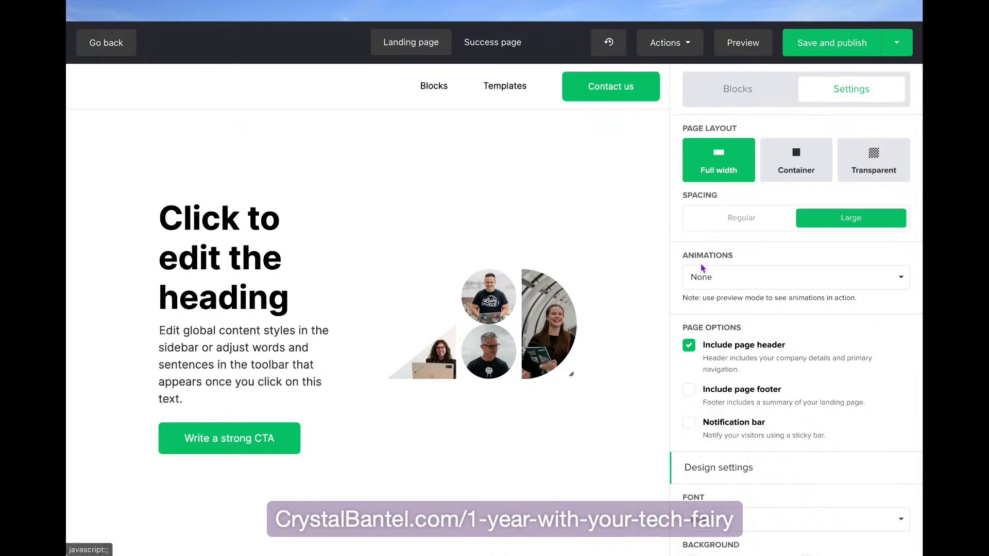
{"action": "left_click", "coordinate": [690, 346]}
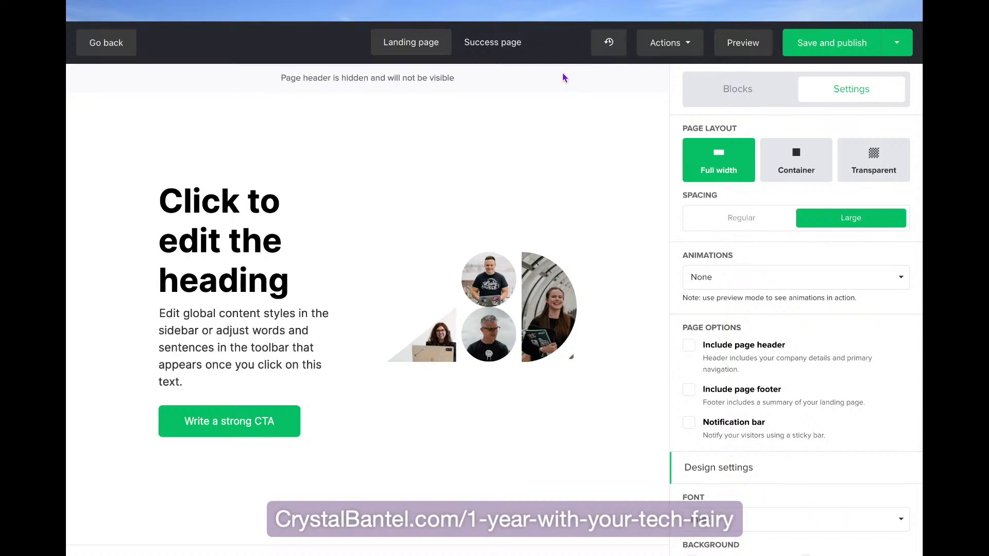
{"action": "mouse_move", "coordinate": [461, 214]}
{"action": "mouse_move", "coordinate": [346, 199]}
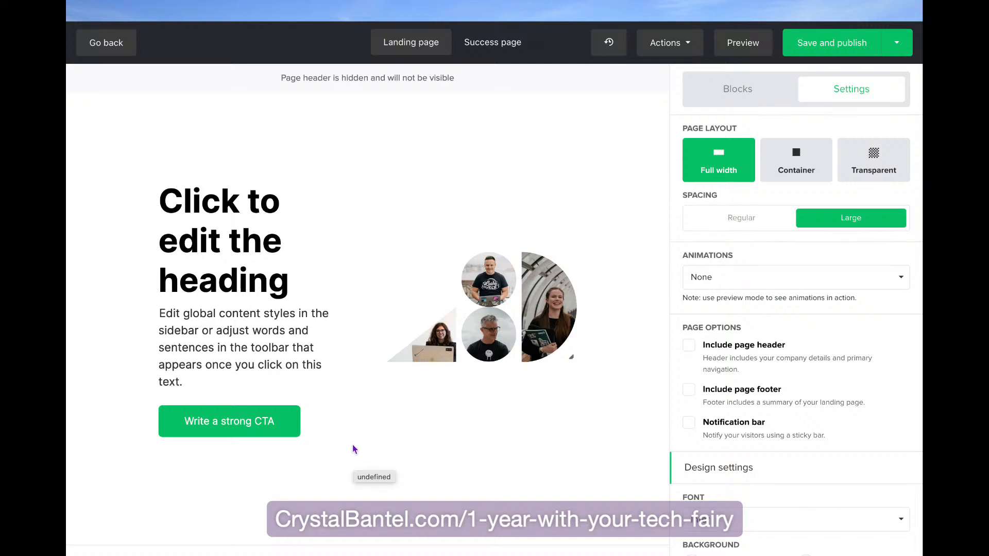
{"action": "mouse_move", "coordinate": [359, 428]}
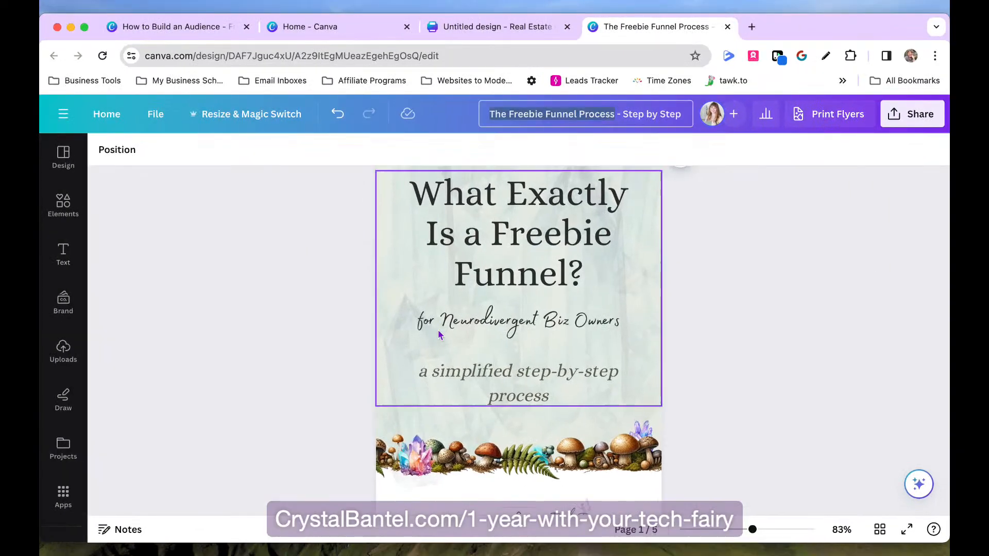
- Select the cover title 'What Exactly Is a Freebie Funnel?' for editing
{"action": "scroll", "coordinate": [550, 330], "scroll_direction": "down", "scroll_amount": 2}
{"action": "scroll", "coordinate": [550, 330], "scroll_direction": "up", "scroll_amount": 3}
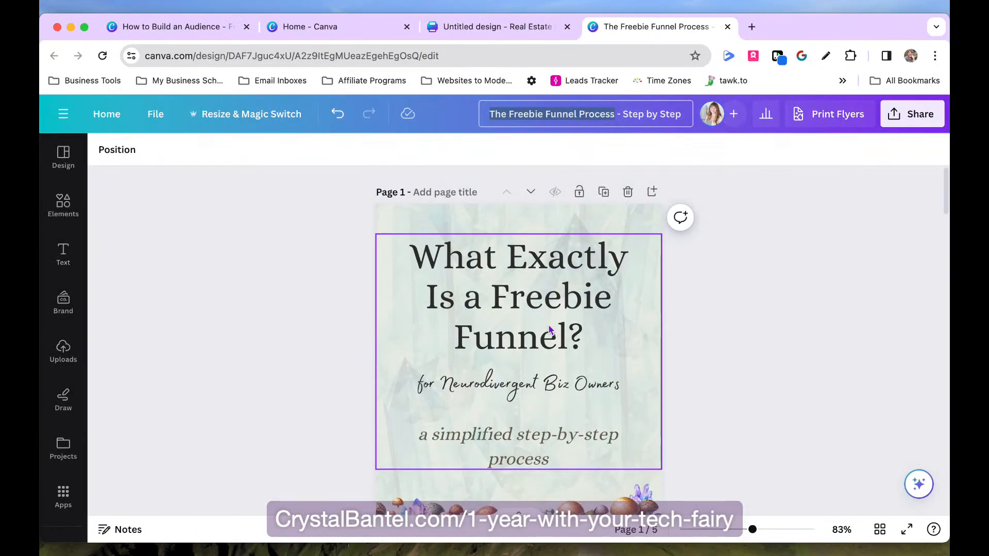
{"action": "scroll", "coordinate": [549, 330], "scroll_direction": "down", "scroll_amount": 8}
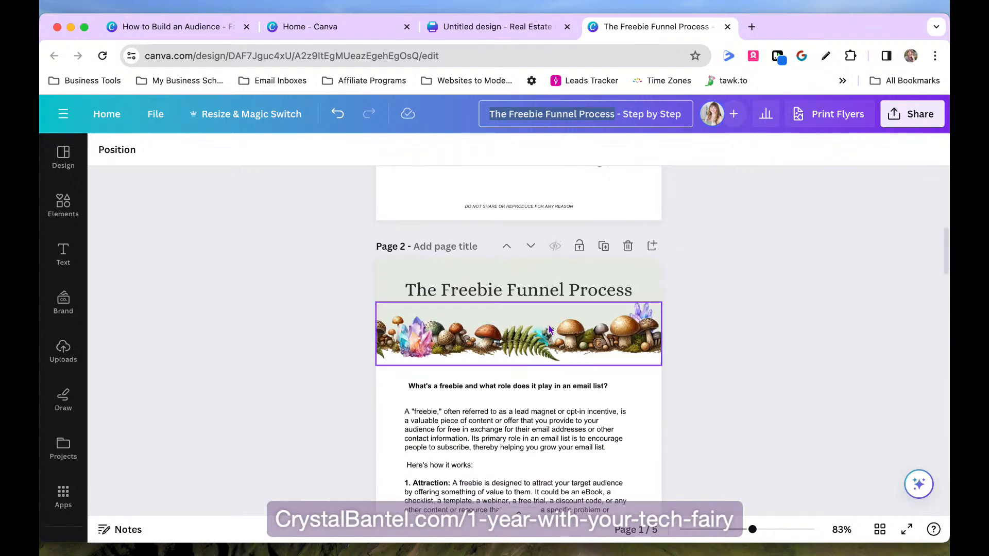
{"action": "scroll", "coordinate": [549, 330], "scroll_direction": "up", "scroll_amount": 4}
{"action": "scroll", "coordinate": [549, 330], "scroll_direction": "up", "scroll_amount": 3}
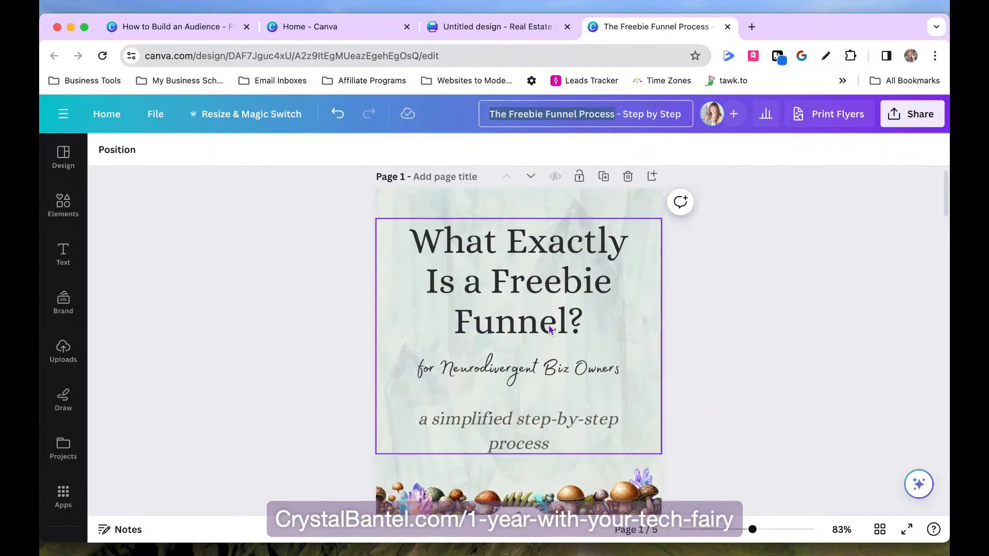
{"action": "left_click", "coordinate": [551, 332]}
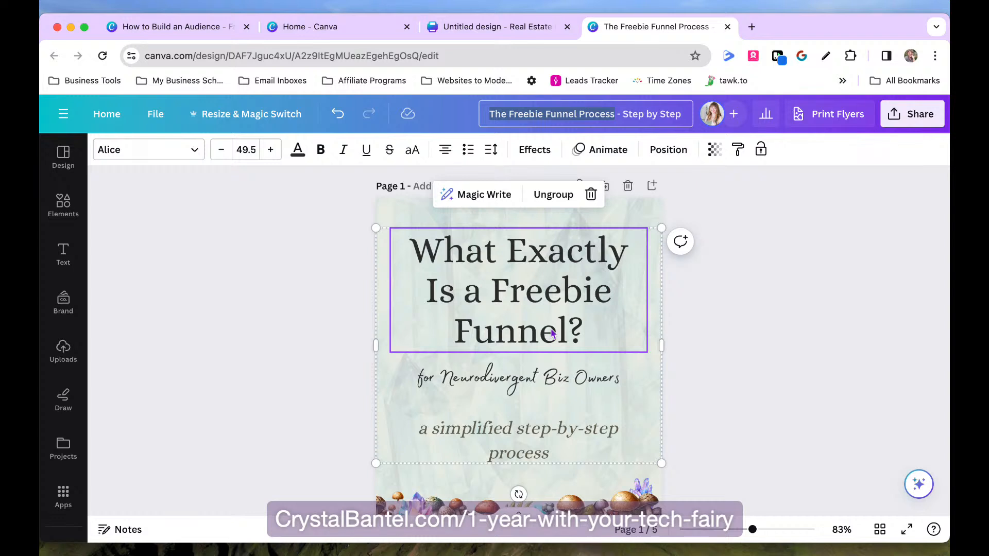
{"action": "left_click", "coordinate": [597, 334]}
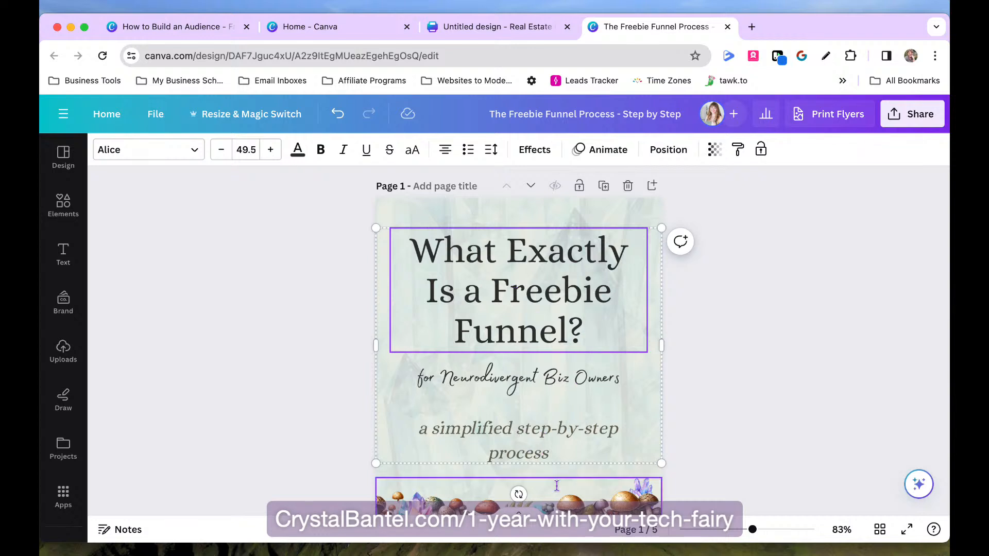
- Highlight the heading 'What's a freebie and what role does it play in an email list?' for copying
{"action": "scroll", "coordinate": [637, 440], "scroll_direction": "down", "scroll_amount": 1}
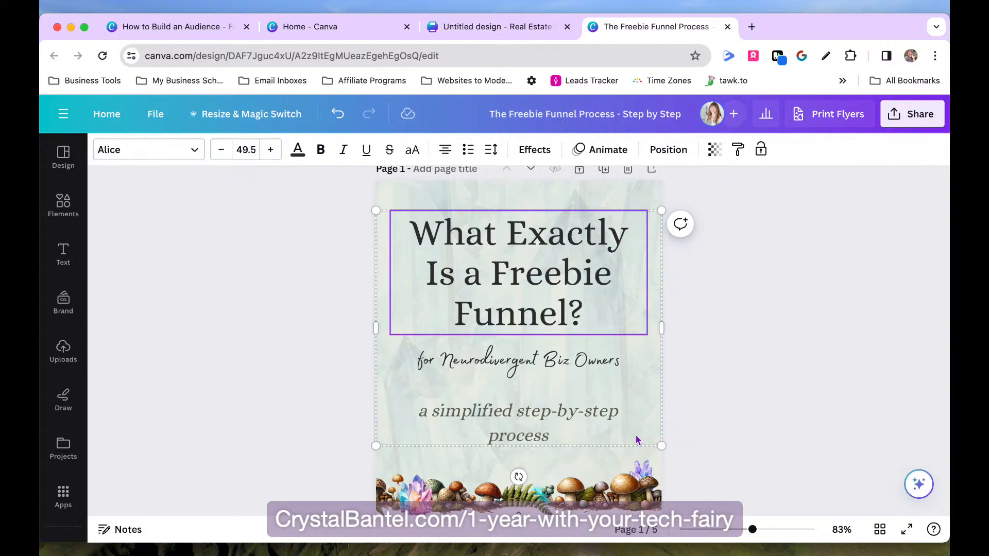
{"action": "scroll", "coordinate": [637, 440], "scroll_direction": "down", "scroll_amount": 10}
{"action": "scroll", "coordinate": [638, 440], "scroll_direction": "down", "scroll_amount": 7}
{"action": "scroll", "coordinate": [637, 439], "scroll_direction": "down", "scroll_amount": 5}
{"action": "scroll", "coordinate": [616, 345], "scroll_direction": "up", "scroll_amount": 2}
{"action": "scroll", "coordinate": [616, 344], "scroll_direction": "up", "scroll_amount": 2}
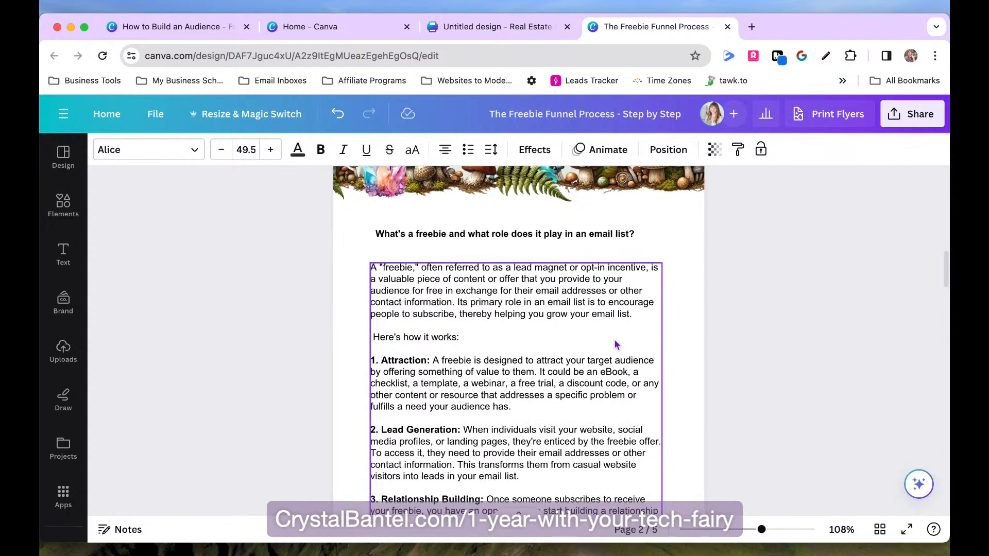
{"action": "left_click", "coordinate": [608, 237]}
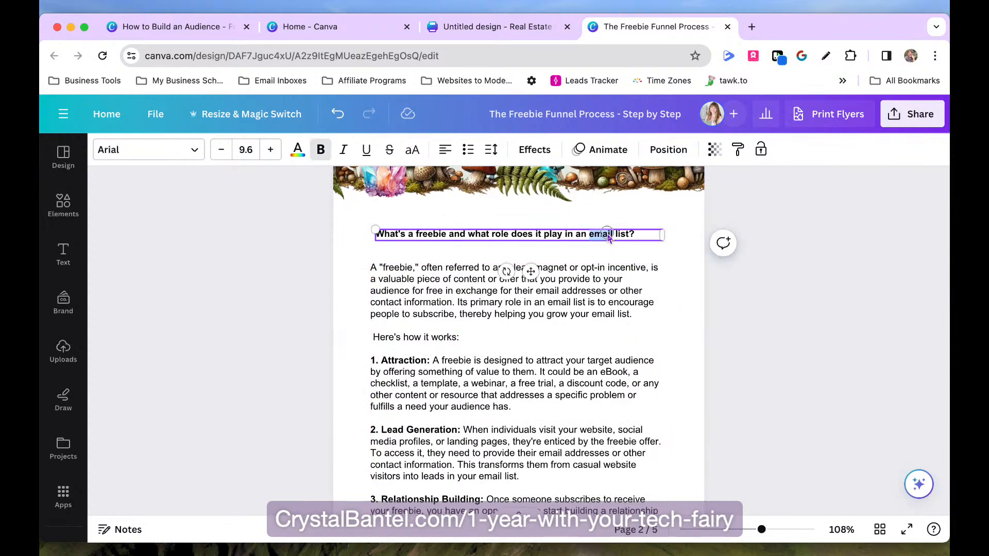
{"action": "left_click", "coordinate": [607, 234]}
{"action": "key", "text": "ctrl+c"}
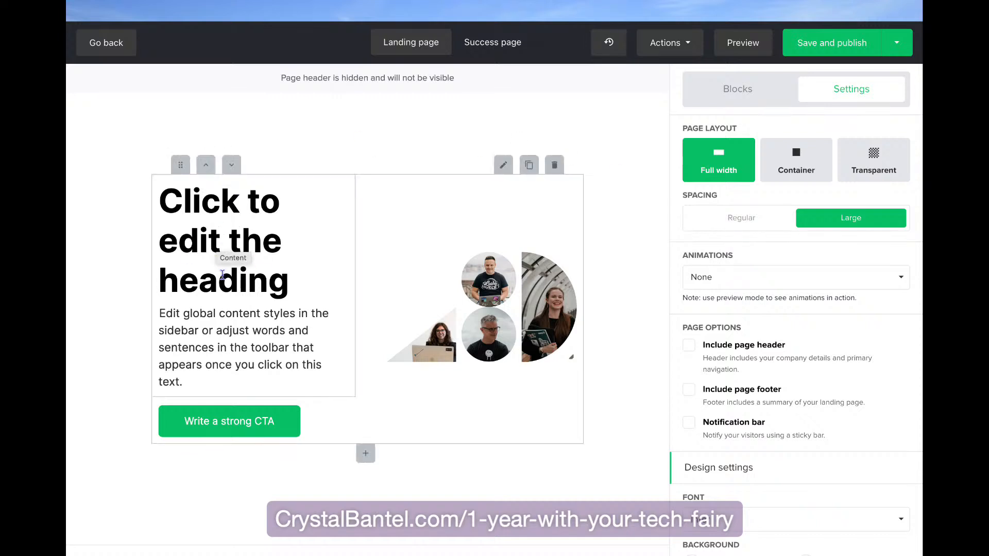
- Add a text block above the hero with the pasted freebie question, centred, as Heading 1
{"action": "left_click", "coordinate": [365, 453]}
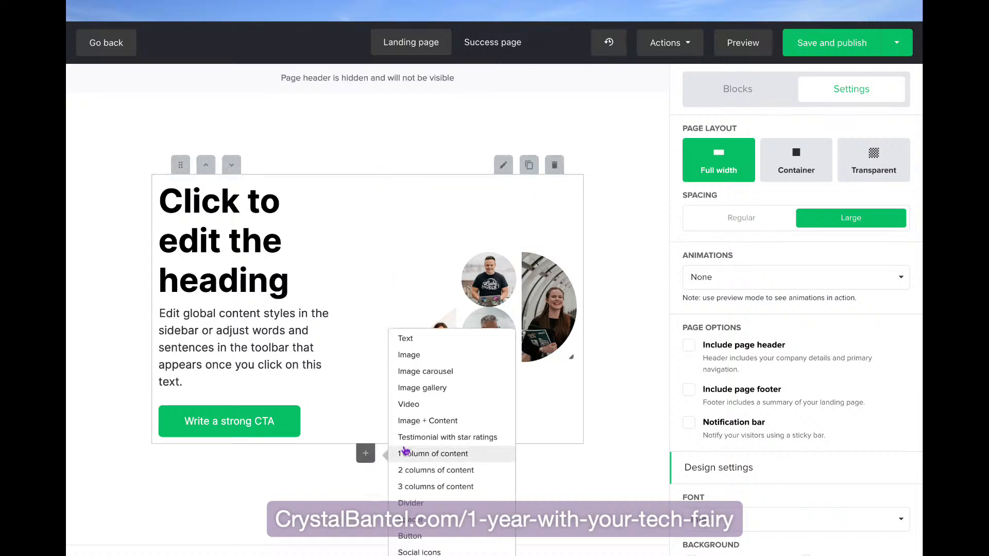
{"action": "left_click", "coordinate": [423, 343]}
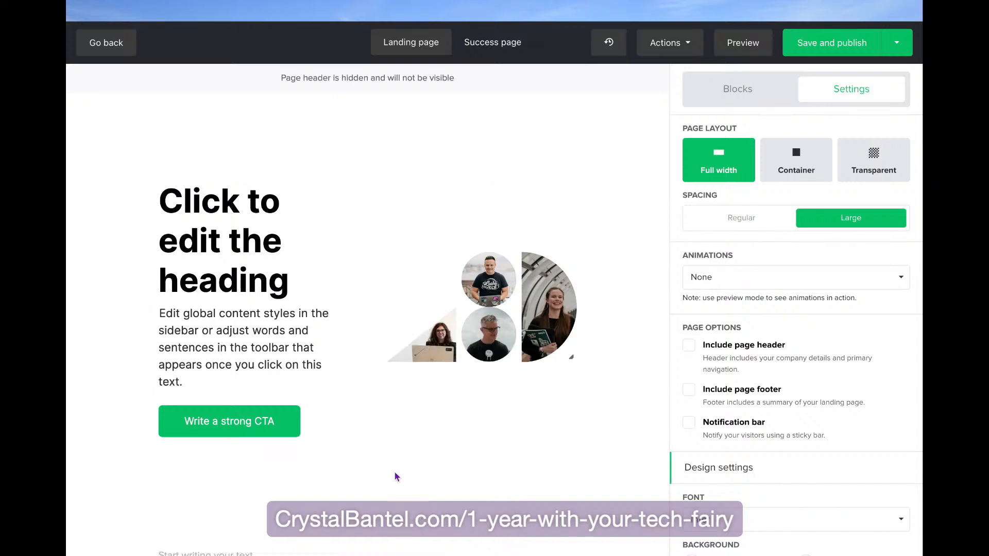
{"action": "scroll", "coordinate": [402, 409], "scroll_direction": "down", "scroll_amount": 2}
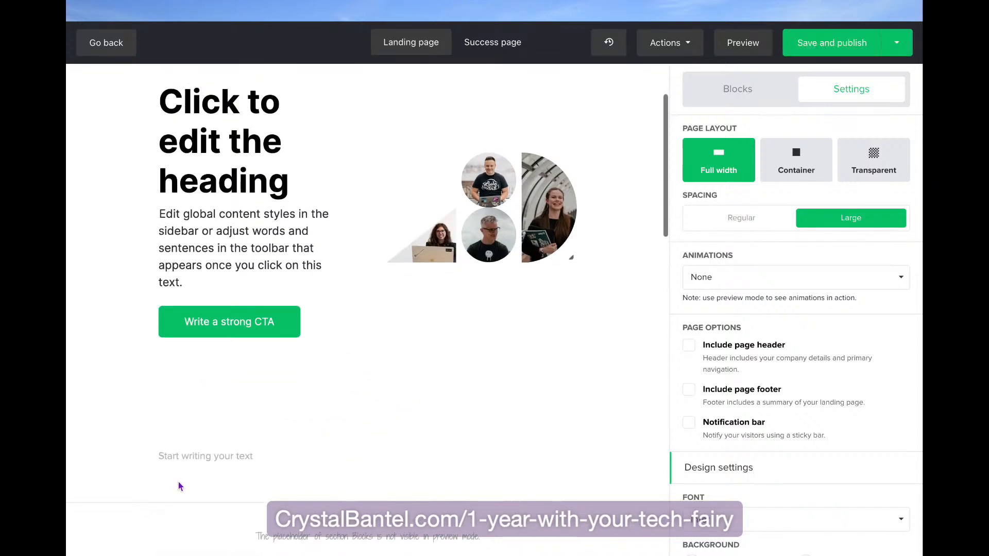
{"action": "left_click", "coordinate": [205, 427]}
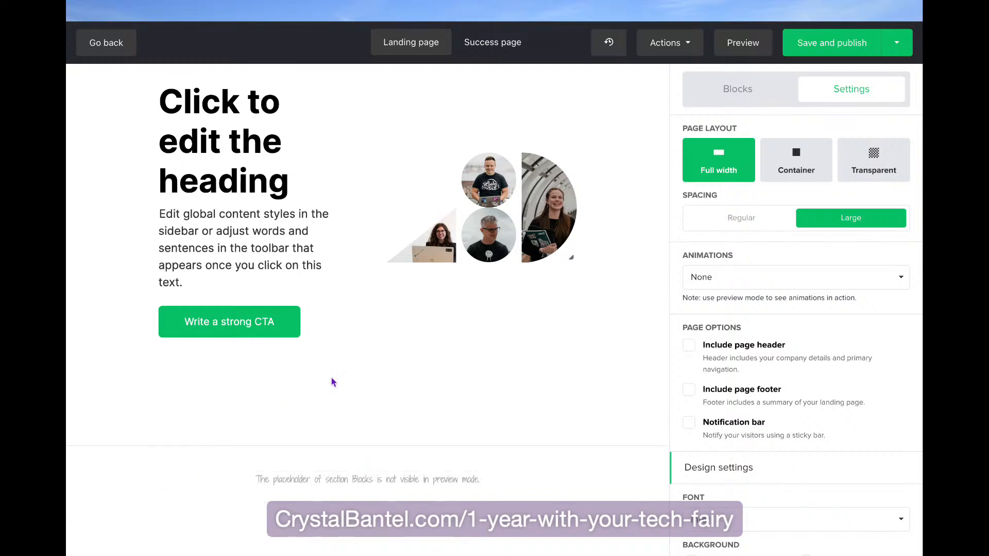
{"action": "scroll", "coordinate": [282, 414], "scroll_direction": "up", "scroll_amount": 3}
{"action": "left_click", "coordinate": [234, 121]}
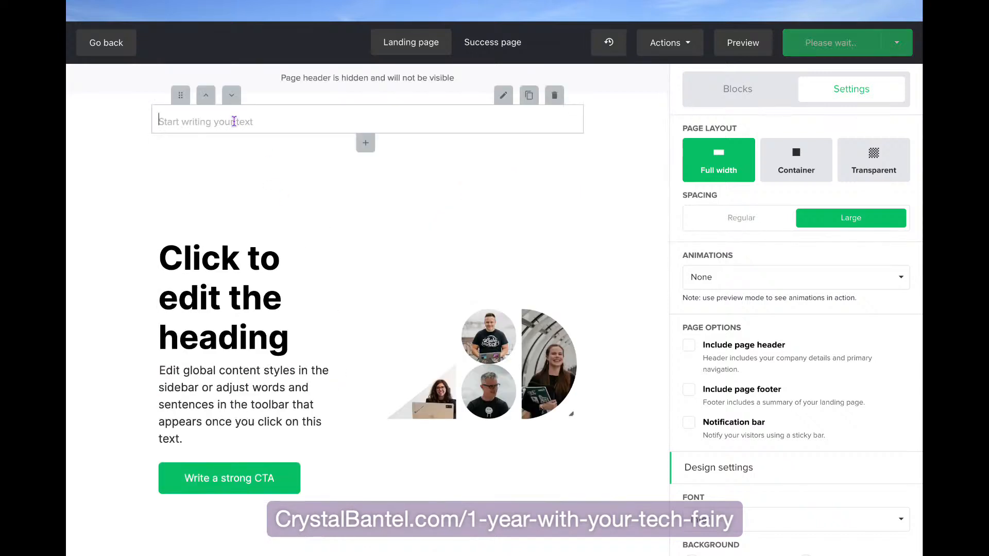
{"action": "key", "text": "ctrl+v"}
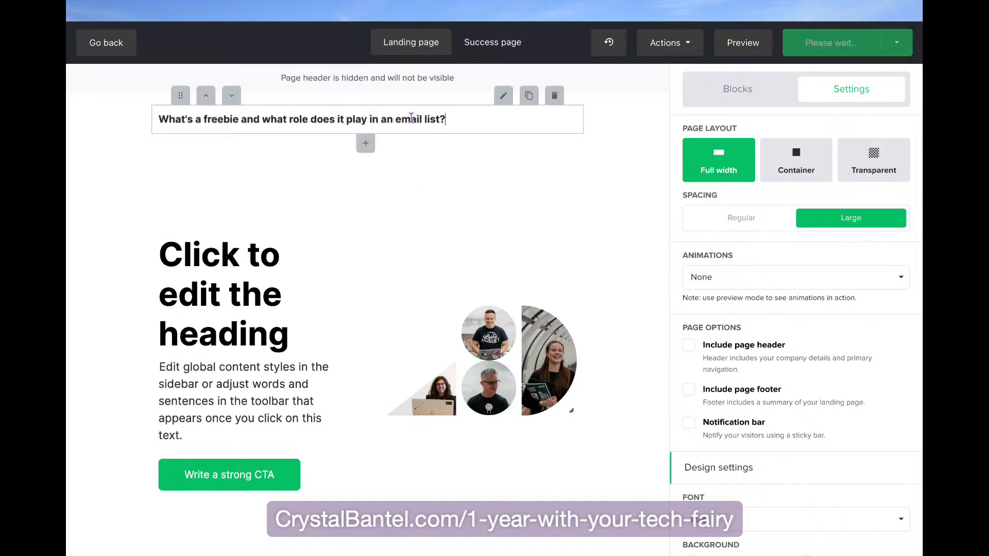
{"action": "triple_click", "coordinate": [373, 121]}
{"action": "left_click", "coordinate": [465, 97]}
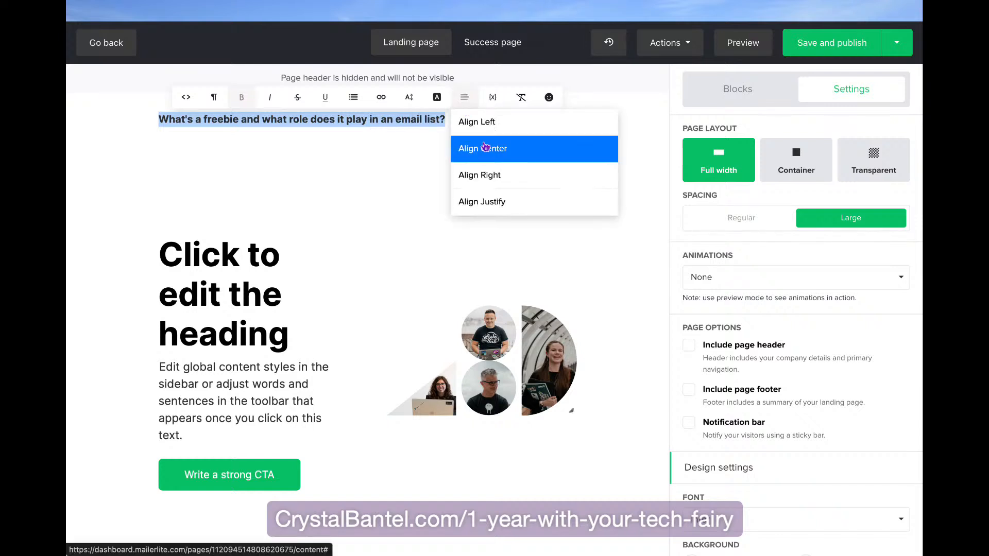
{"action": "left_click", "coordinate": [479, 149]}
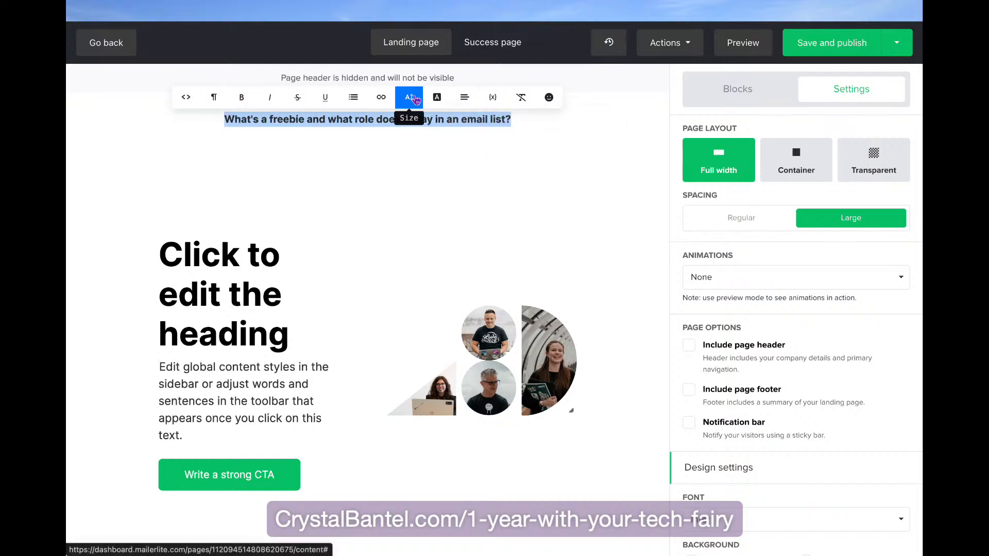
{"action": "left_click", "coordinate": [214, 98]}
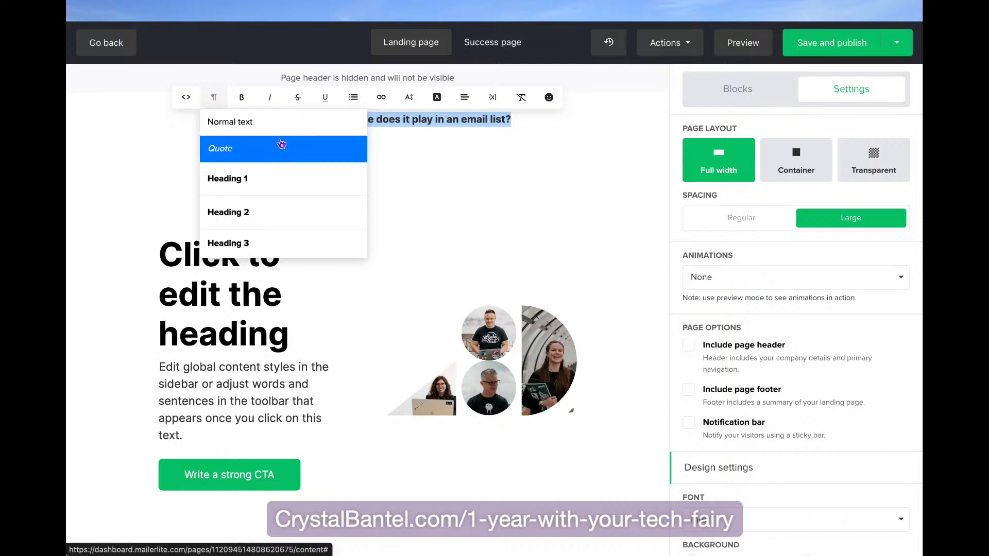
{"action": "left_click", "coordinate": [285, 182]}
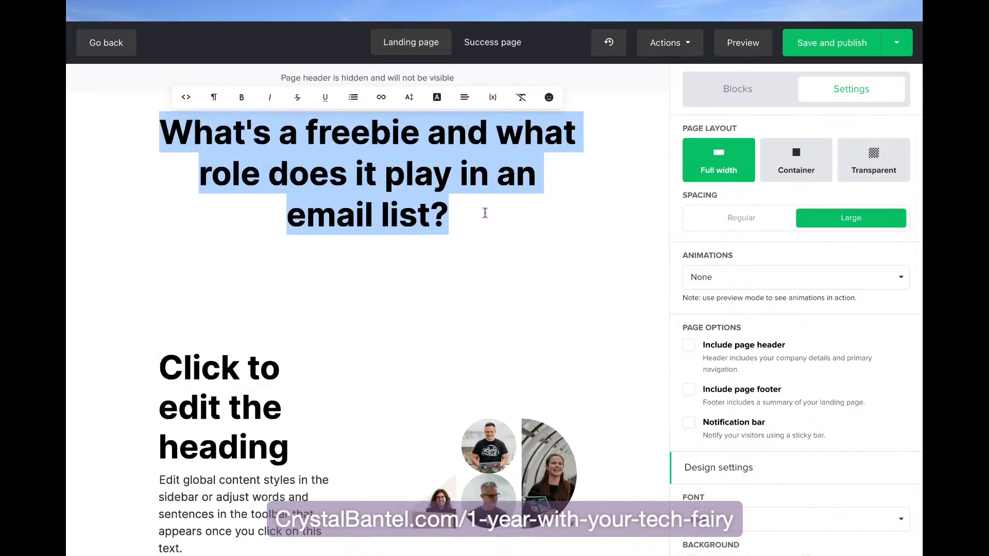
- Reduce the Heading 1 style font size to 43 and save it
{"action": "left_click", "coordinate": [415, 102]}
{"action": "left_click", "coordinate": [591, 211]}
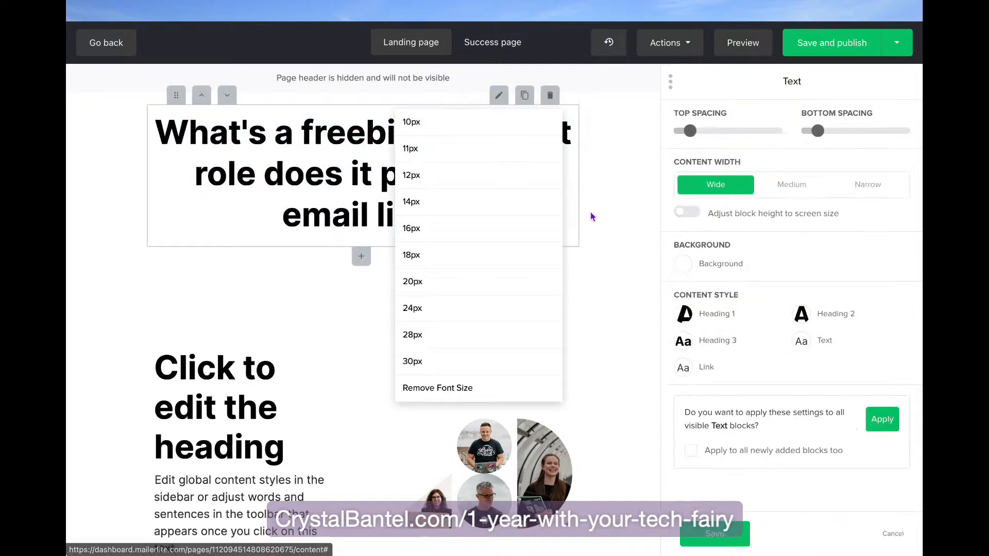
{"action": "left_click", "coordinate": [664, 315]}
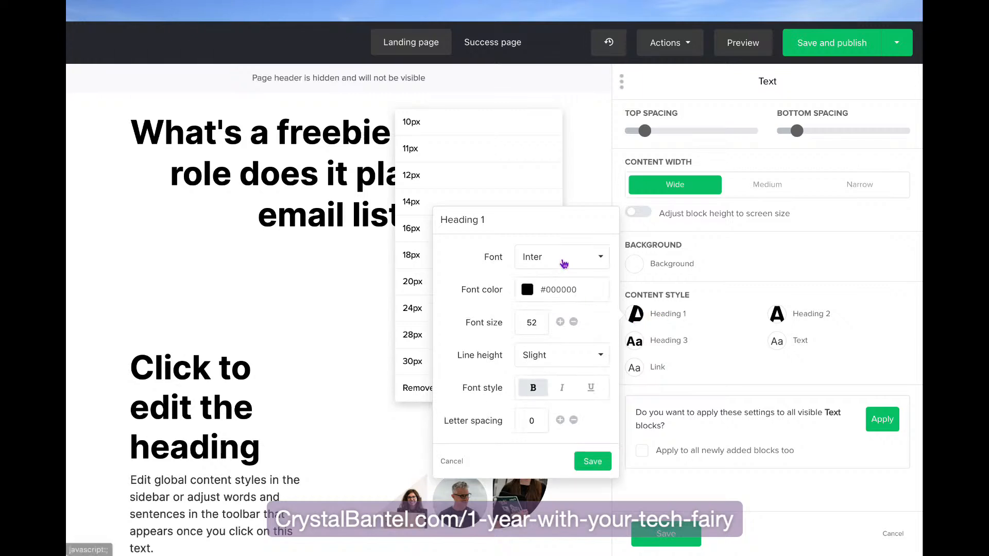
{"action": "left_click", "coordinate": [573, 322]}
{"action": "left_click", "coordinate": [573, 322]}
{"action": "left_click", "coordinate": [574, 322]}
{"action": "left_click", "coordinate": [573, 322]}
{"action": "left_click", "coordinate": [573, 322]}
{"action": "left_click", "coordinate": [573, 322]}
{"action": "left_click", "coordinate": [574, 322]}
{"action": "left_click", "coordinate": [573, 322]}
{"action": "left_click", "coordinate": [573, 322]}
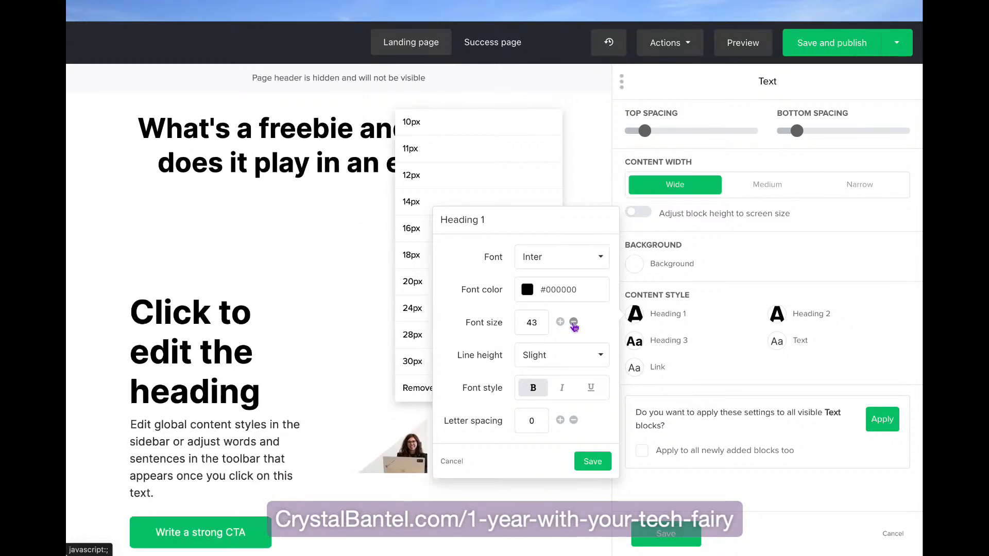
{"action": "left_click", "coordinate": [591, 460]}
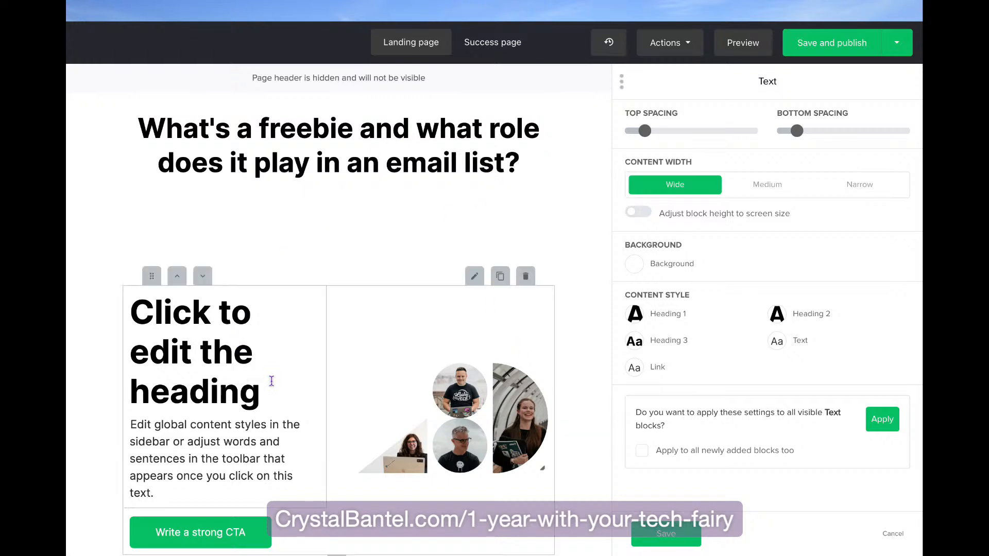
- Delete the hero's 'Click to edit the heading' placeholder, keeping the paragraph as normal text
{"action": "left_click_drag", "start_coordinate": [261, 392], "coordinate": [133, 306]}
{"action": "key", "text": "BackSpace"}
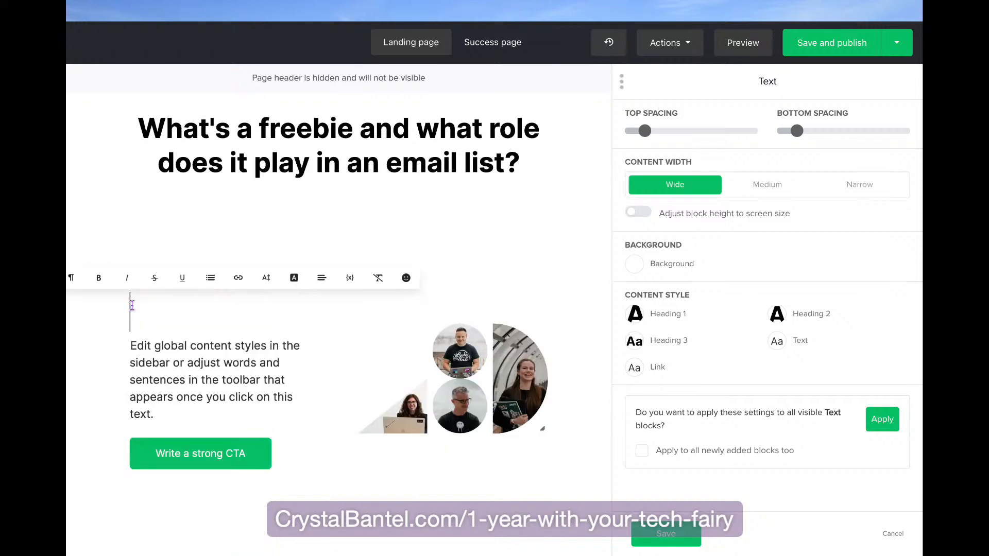
{"action": "key", "text": "Delete"}
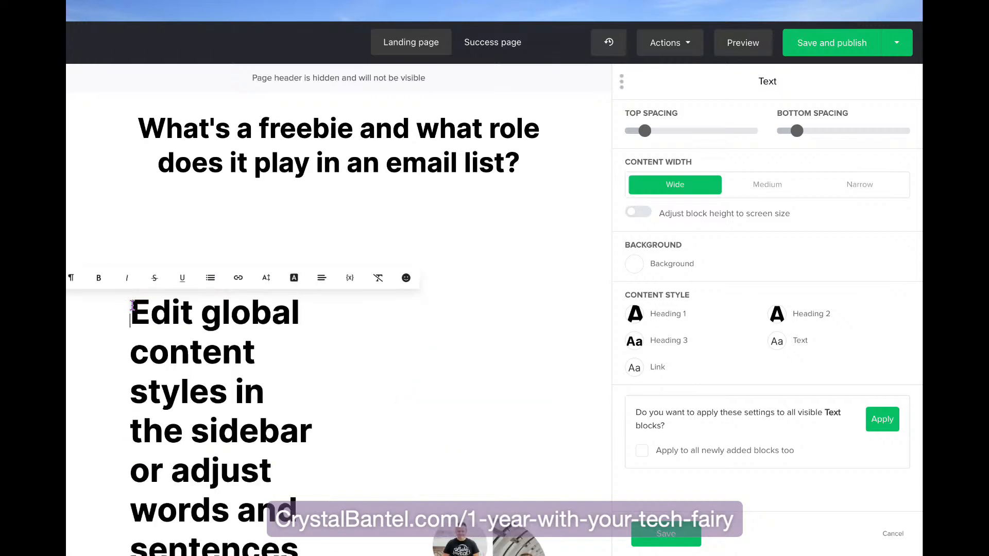
{"action": "key", "text": "super+z"}
{"action": "left_click", "coordinate": [464, 216]}
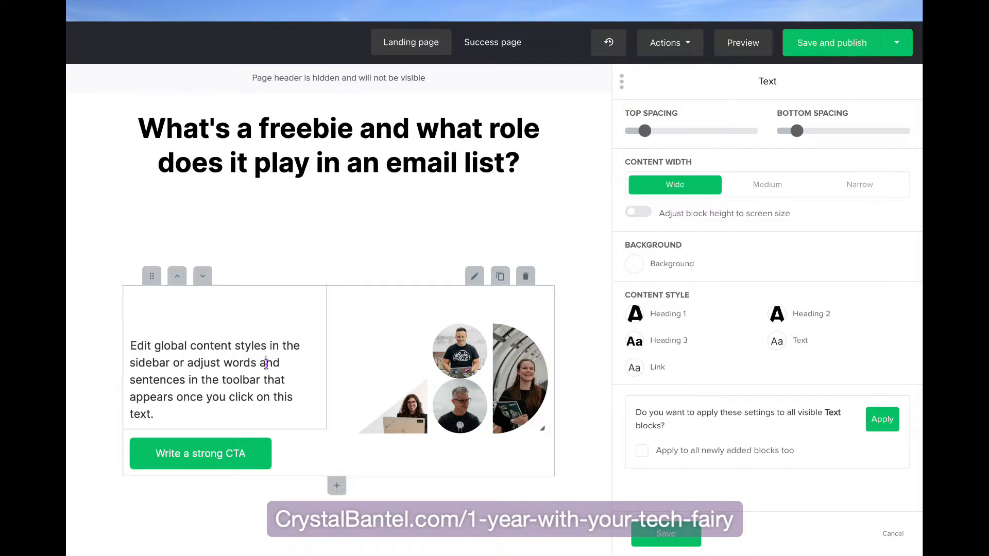
- Give the hero's now-empty top line a smaller font size
{"action": "left_click", "coordinate": [475, 277]}
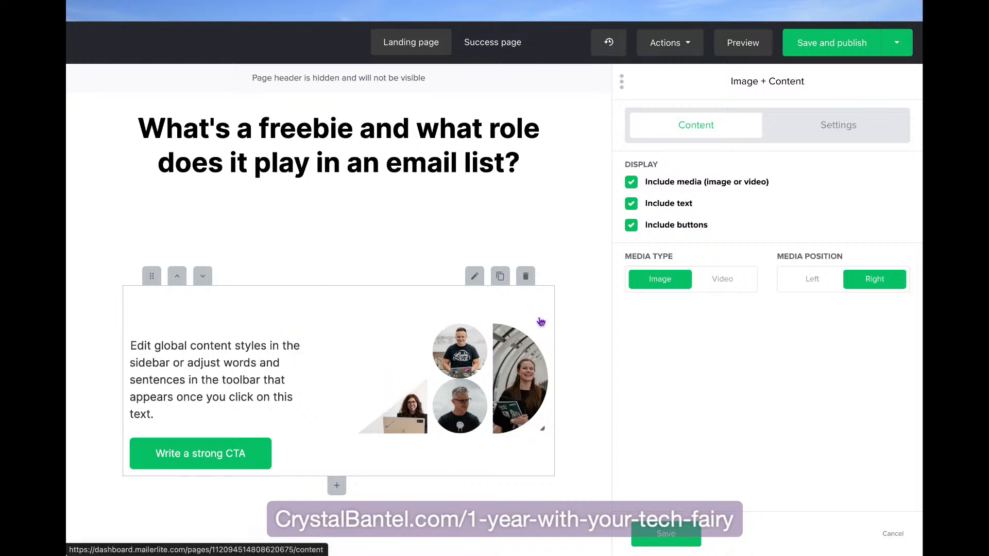
{"action": "left_click", "coordinate": [155, 318]}
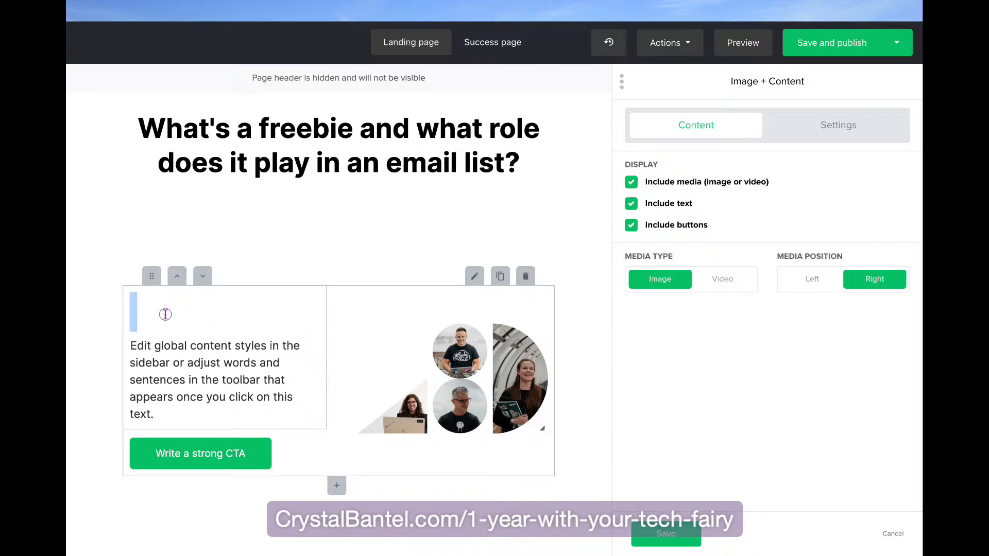
{"action": "triple_click", "coordinate": [166, 314]}
{"action": "left_click", "coordinate": [266, 281]}
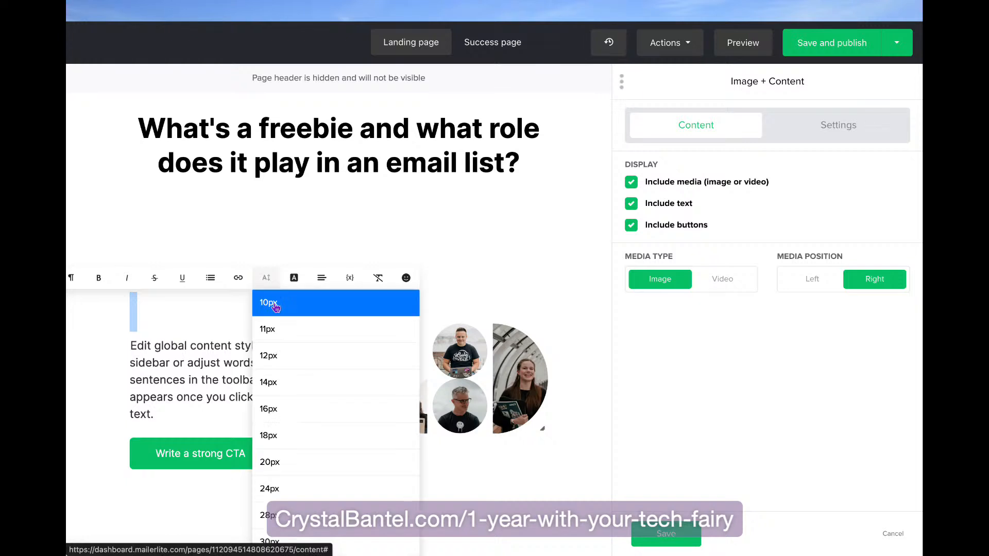
{"action": "left_click", "coordinate": [272, 380]}
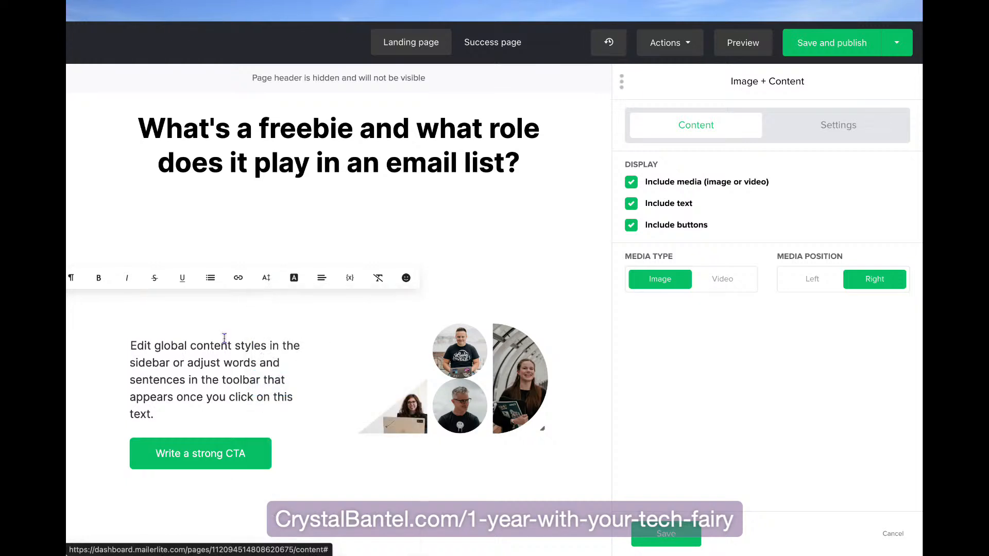
{"action": "left_click", "coordinate": [158, 320]}
{"action": "left_click", "coordinate": [133, 345]}
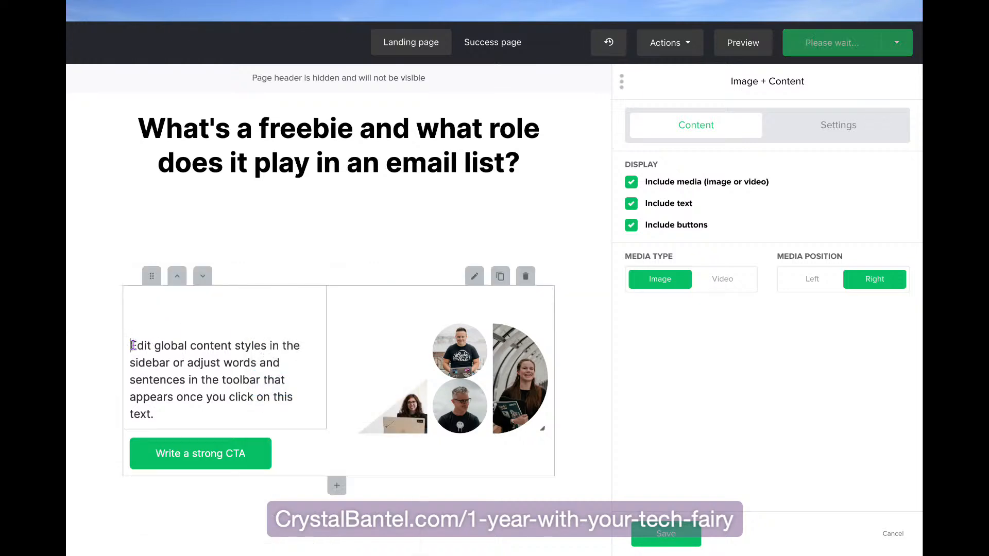
{"action": "left_click", "coordinate": [136, 322]}
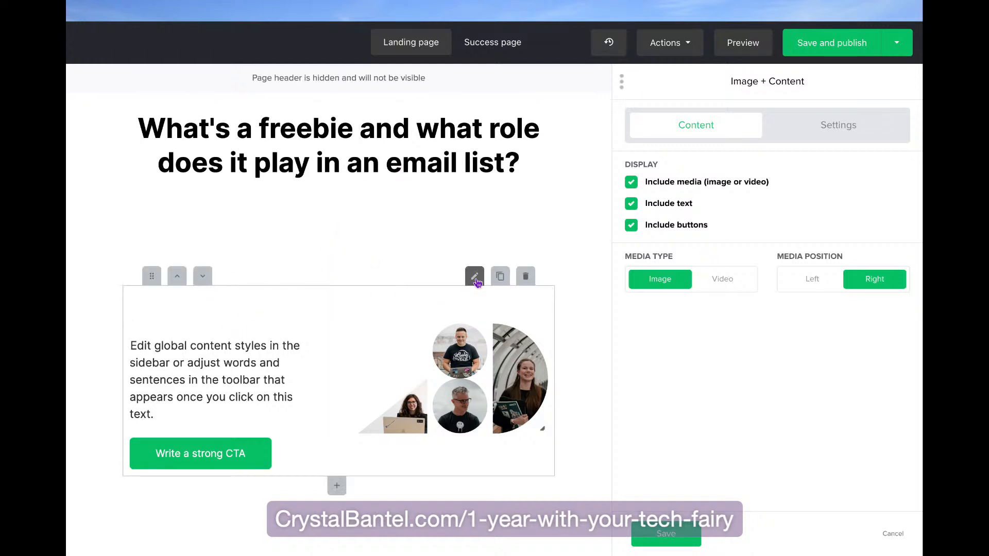
- Set the hero's Top Spacing to 0 and type 'Write a really catchy and succinct subhead' as its first line
{"action": "left_click", "coordinate": [839, 130]}
{"action": "left_click_drag", "start_coordinate": [719, 187], "coordinate": [618, 188]}
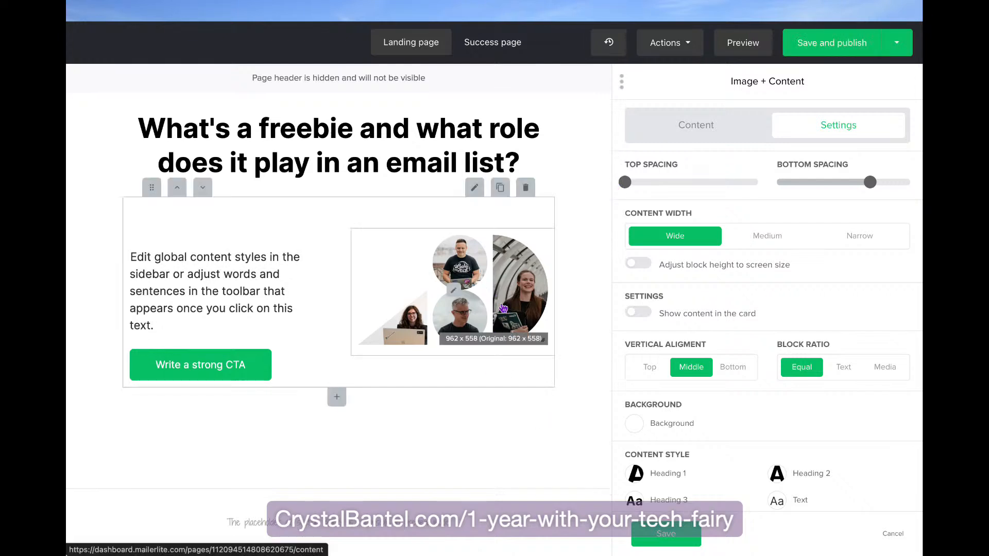
{"action": "left_click", "coordinate": [218, 228]}
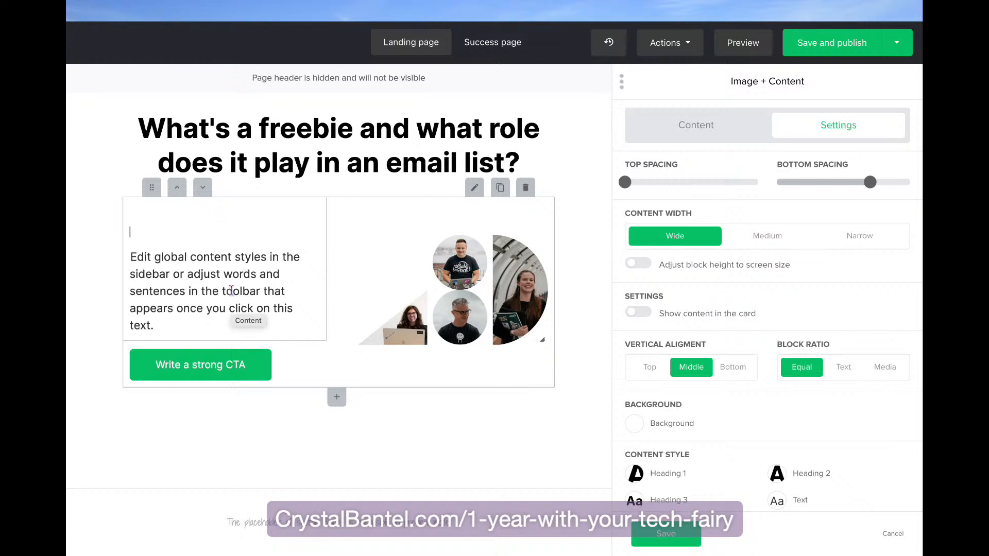
{"action": "type", "text": "Wr"}
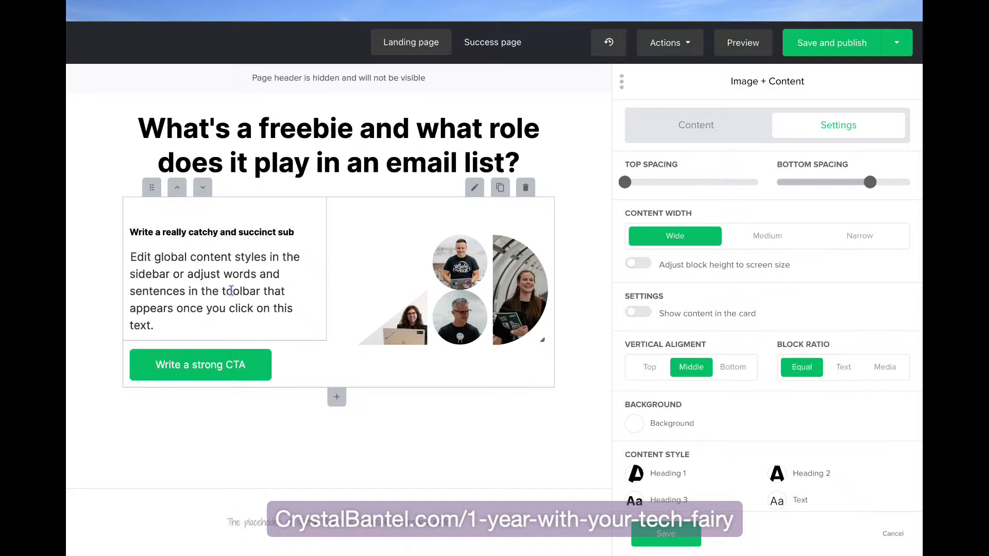
{"action": "type", "text": "er"}
{"action": "key", "text": "BackSpace"}
{"action": "key", "text": "BackSpace"}
{"action": "key", "text": "BackSpace"}
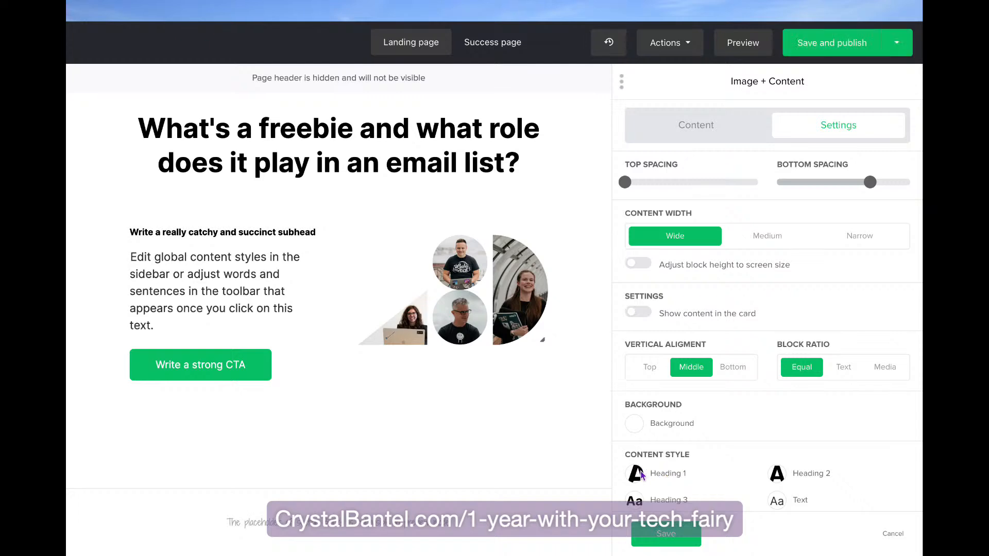
{"action": "left_click", "coordinate": [668, 477]}
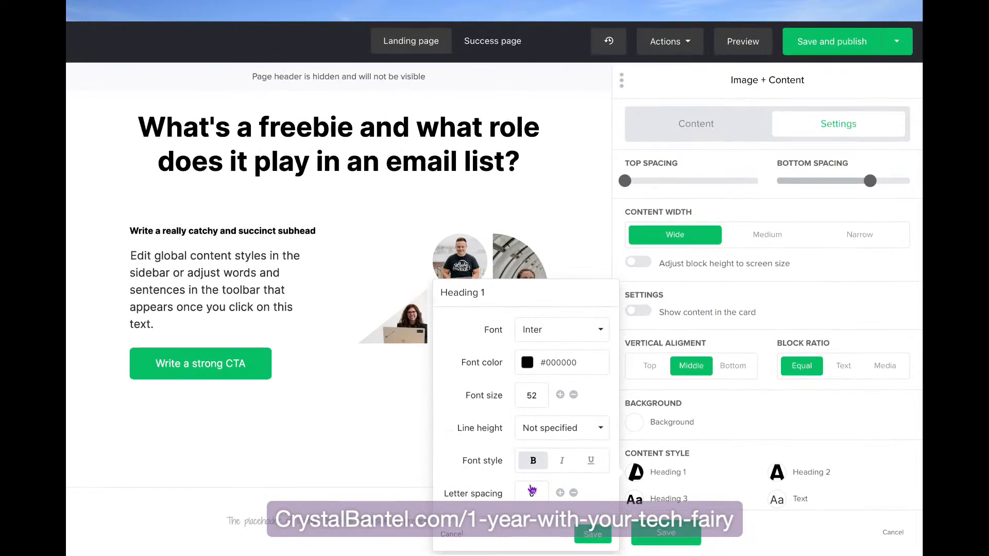
{"action": "scroll", "coordinate": [539, 500], "scroll_direction": "down", "scroll_amount": 1}
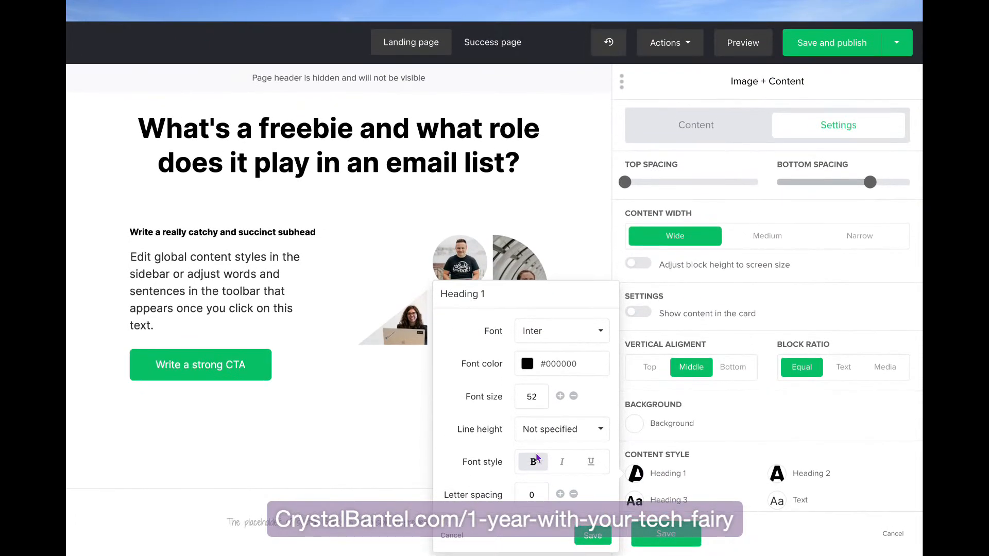
{"action": "left_click", "coordinate": [596, 431]}
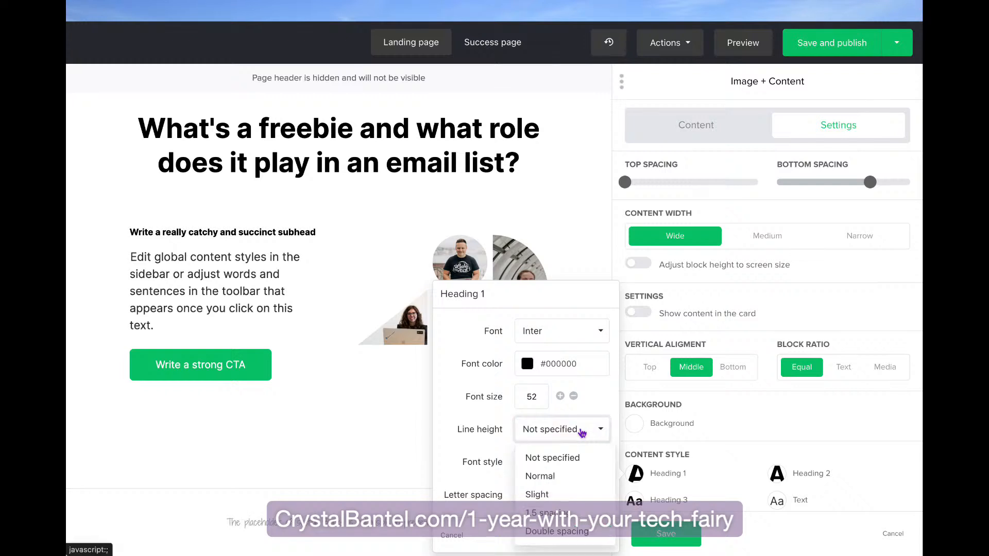
{"action": "left_click", "coordinate": [562, 476]}
{"action": "left_click", "coordinate": [600, 531]}
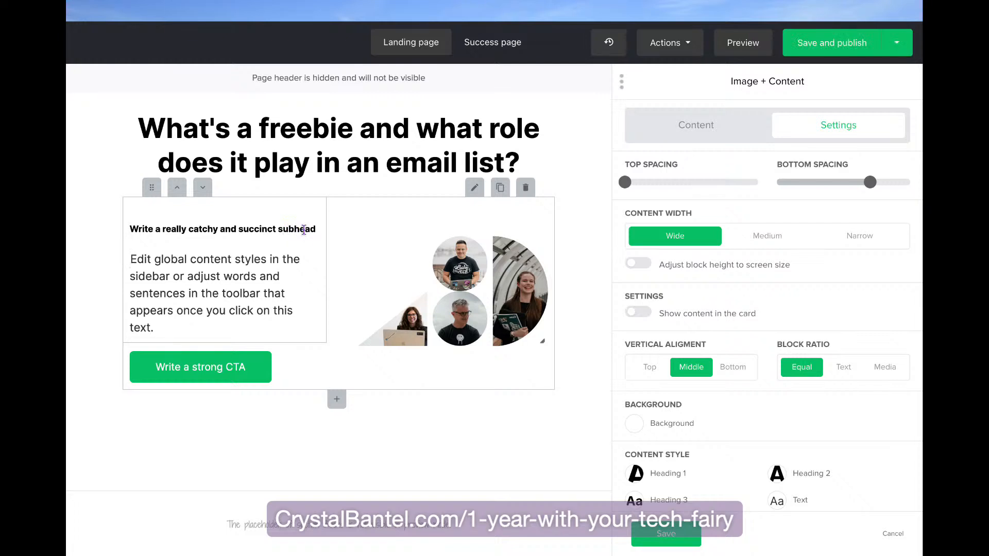
{"action": "key", "text": "Return"}
{"action": "type", "text": "here"}
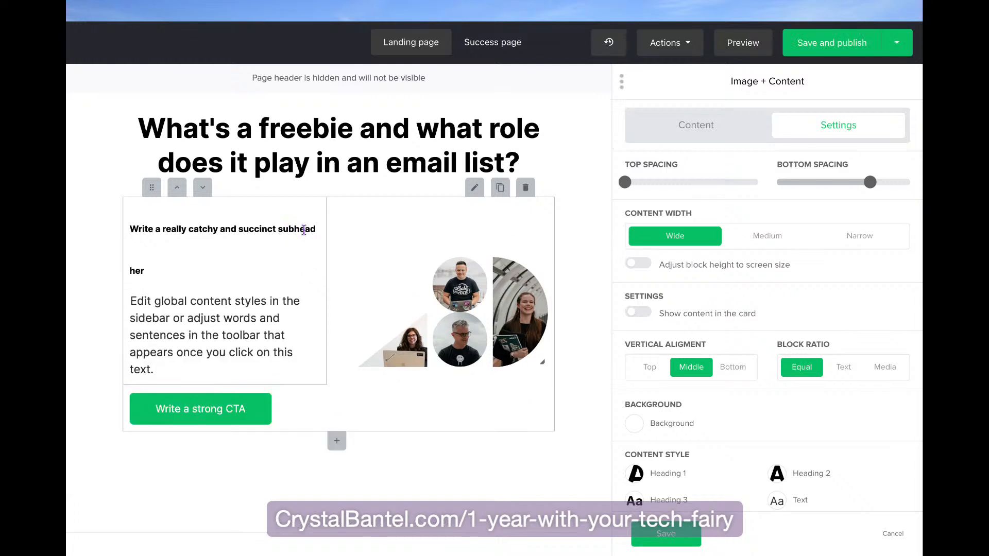
{"action": "key", "text": "BackSpace"}
{"action": "key", "text": "BackSpace"}
{"action": "key", "text": "BackSpace"}
{"action": "key", "text": "BackSpace"}
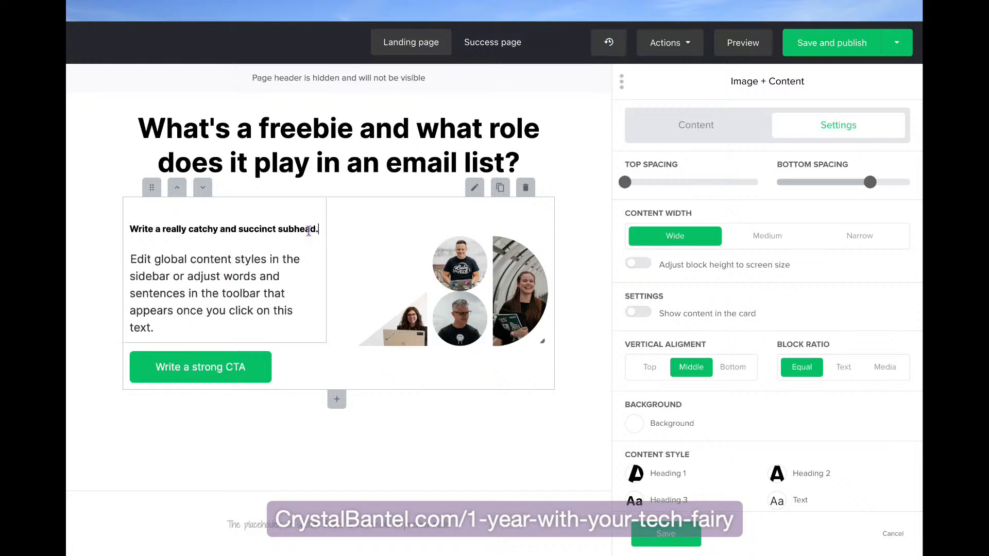
- Make the subhead bold Normal text reading 'Write a really catchy and succinct subheader.'
{"action": "triple_click", "coordinate": [131, 228]}
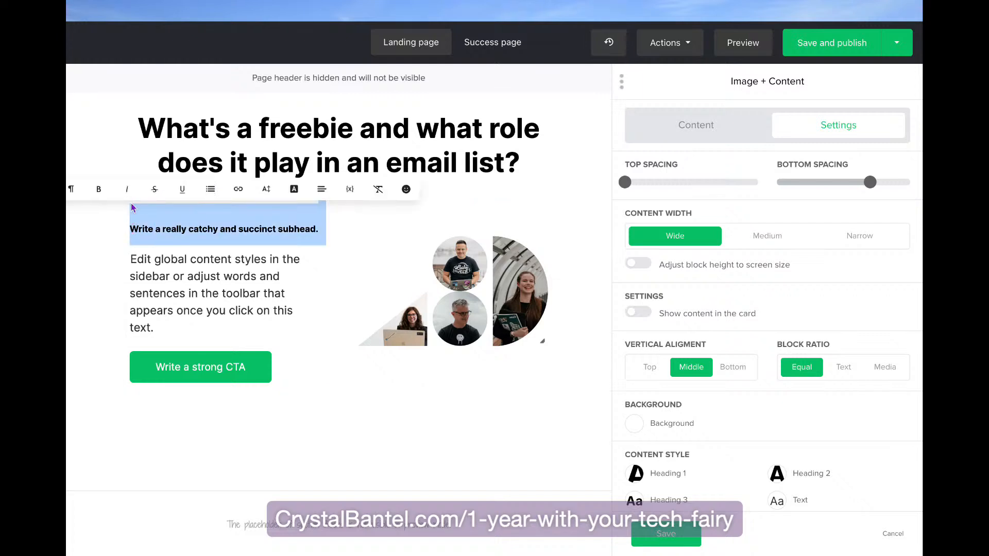
{"action": "left_click", "coordinate": [72, 189]}
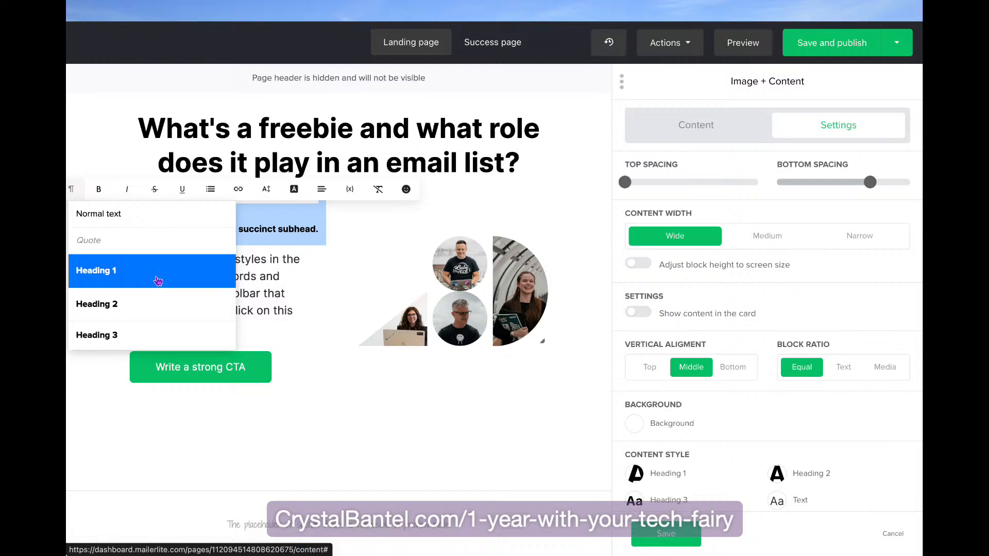
{"action": "left_click", "coordinate": [136, 224]}
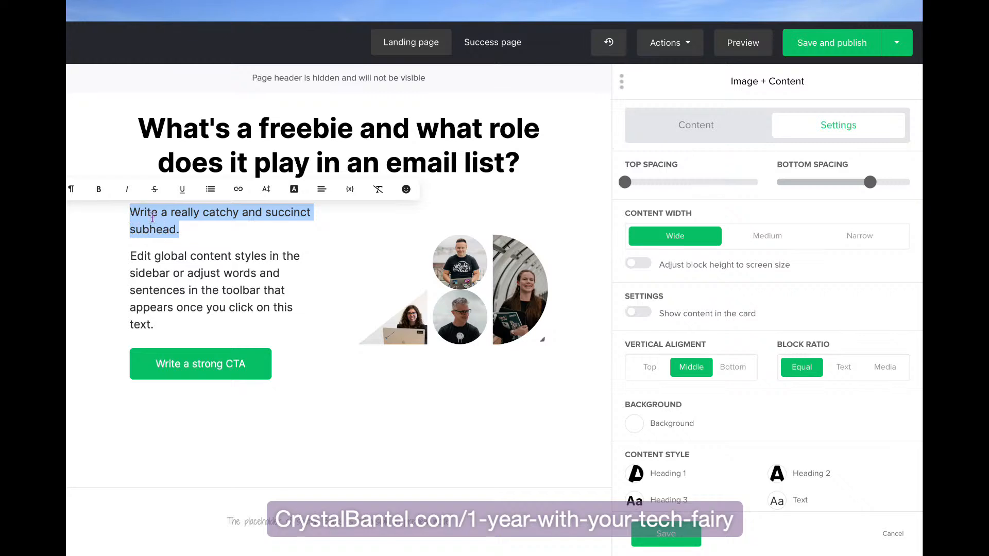
{"action": "key", "text": "ctrl+b"}
{"action": "left_click", "coordinate": [199, 232]}
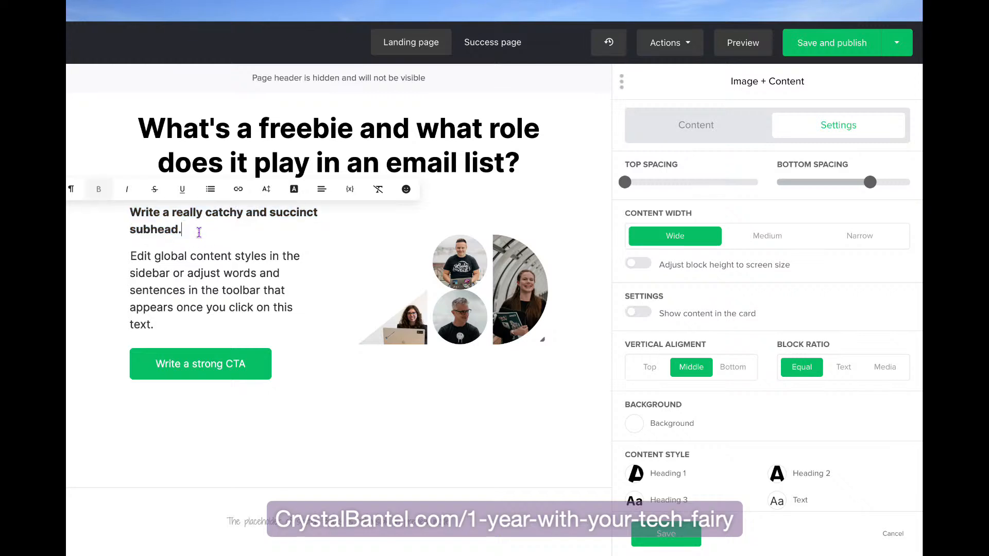
{"action": "left_click", "coordinate": [202, 291]}
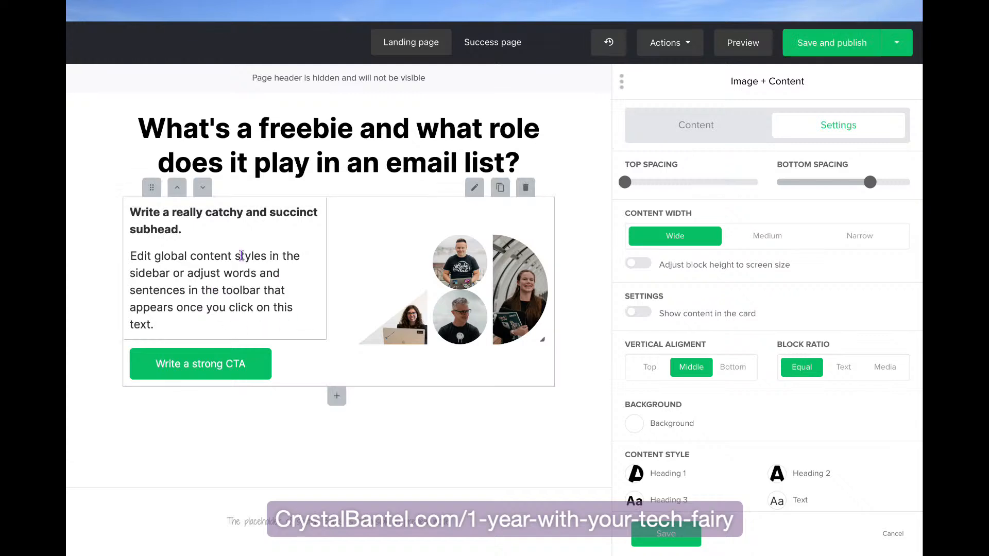
{"action": "type", "text": "er"}
{"action": "left_click_drag", "start_coordinate": [132, 256], "coordinate": [181, 323]}
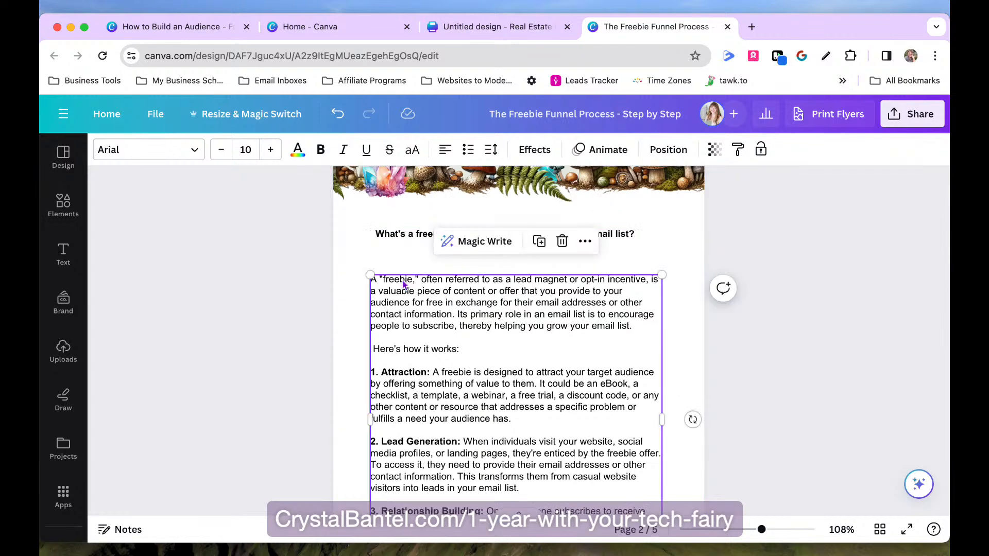
- Move the page 2 freebie explanation text box up a few pixels
{"action": "left_click", "coordinate": [387, 285]}
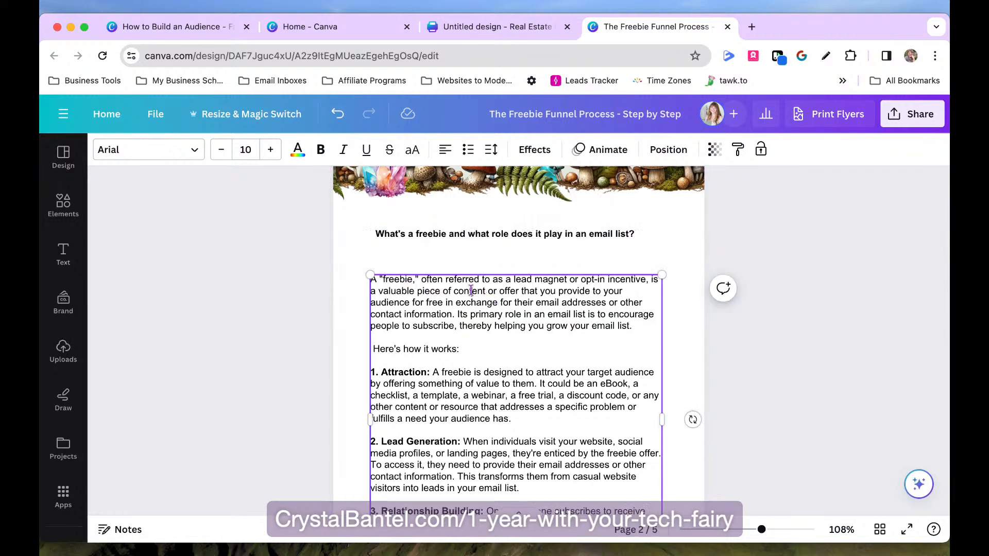
{"action": "left_click", "coordinate": [796, 363]}
{"action": "left_click_drag", "start_coordinate": [586, 349], "coordinate": [586, 344]}
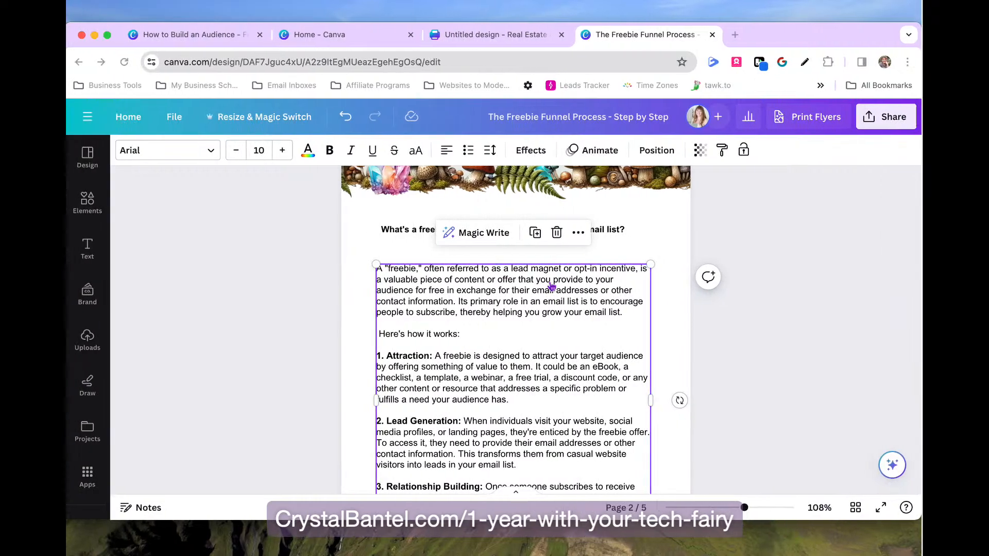
{"action": "scroll", "coordinate": [570, 406], "scroll_direction": "down", "scroll_amount": 5}
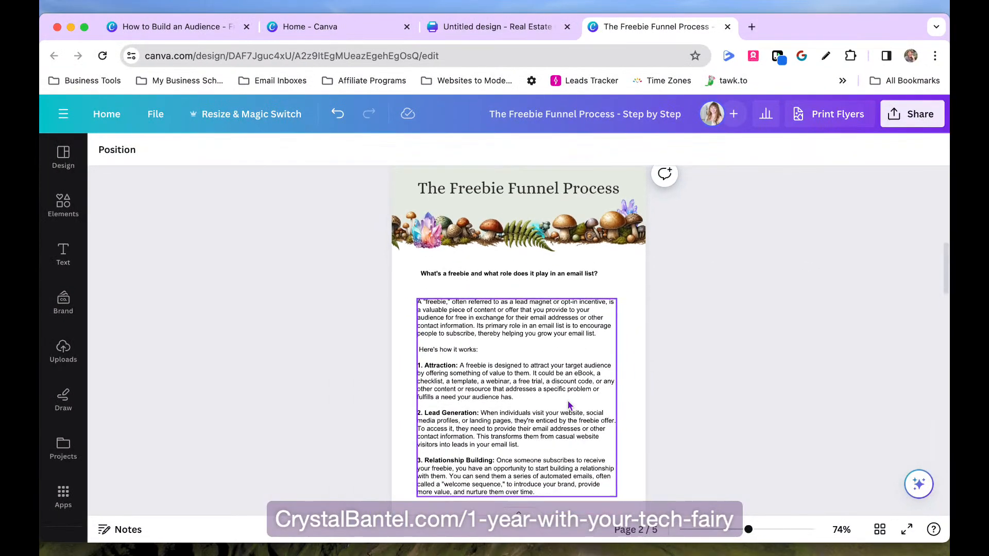
- Search projects for 'mockup', open Mushroom themed Mockups and duplicate its first page
{"action": "left_click", "coordinate": [378, 31]}
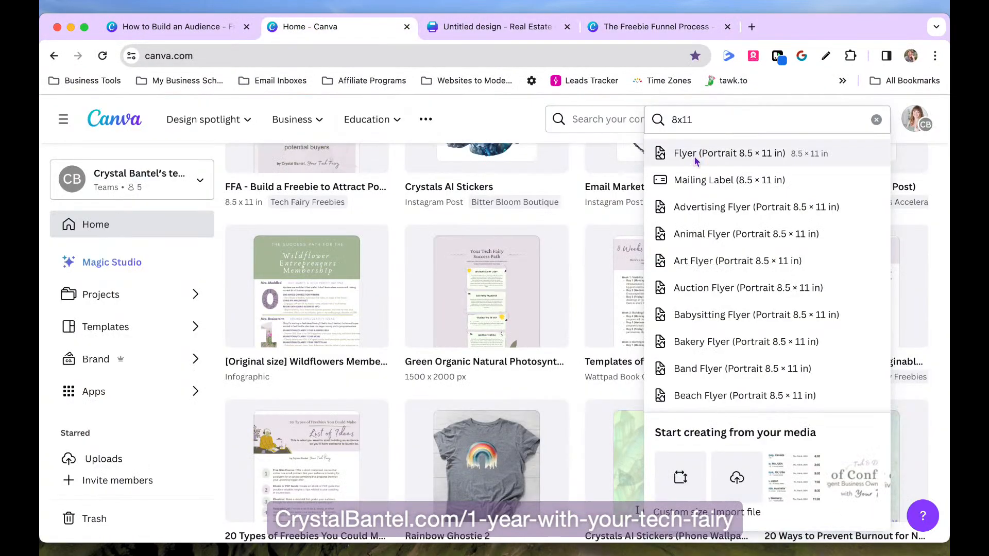
{"action": "left_click", "coordinate": [590, 119]}
{"action": "type", "text": "mockup"}
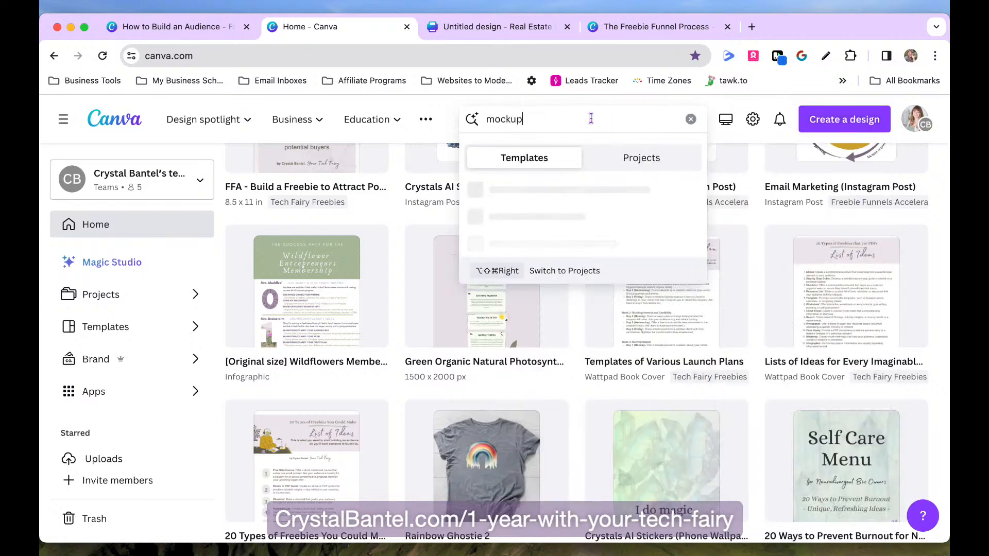
{"action": "key", "text": "Return"}
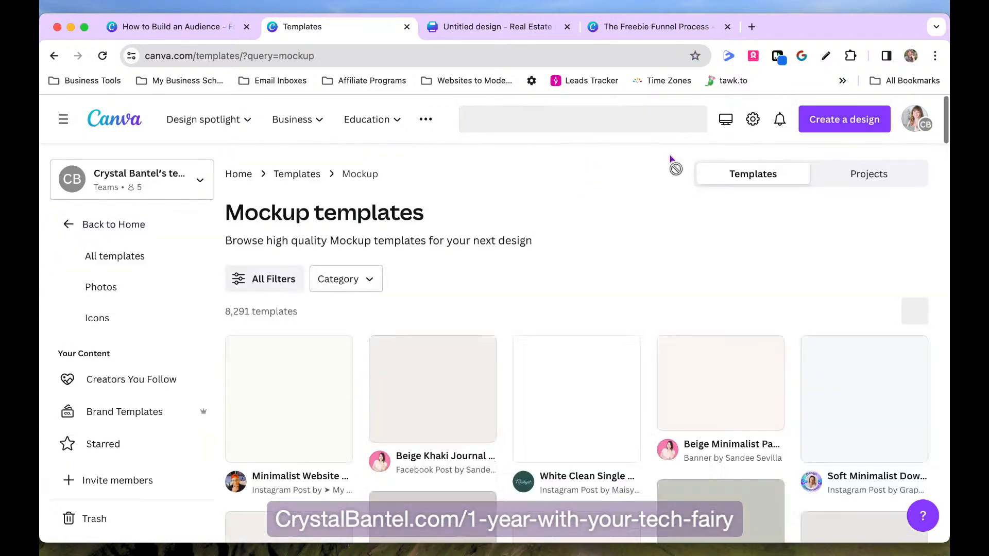
{"action": "left_click", "coordinate": [869, 174]}
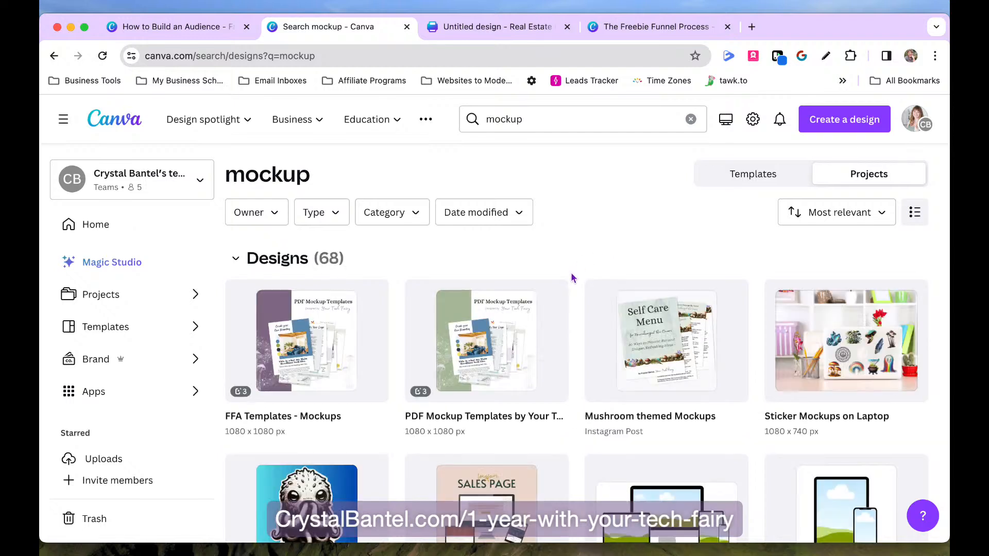
{"action": "left_click", "coordinate": [654, 351]}
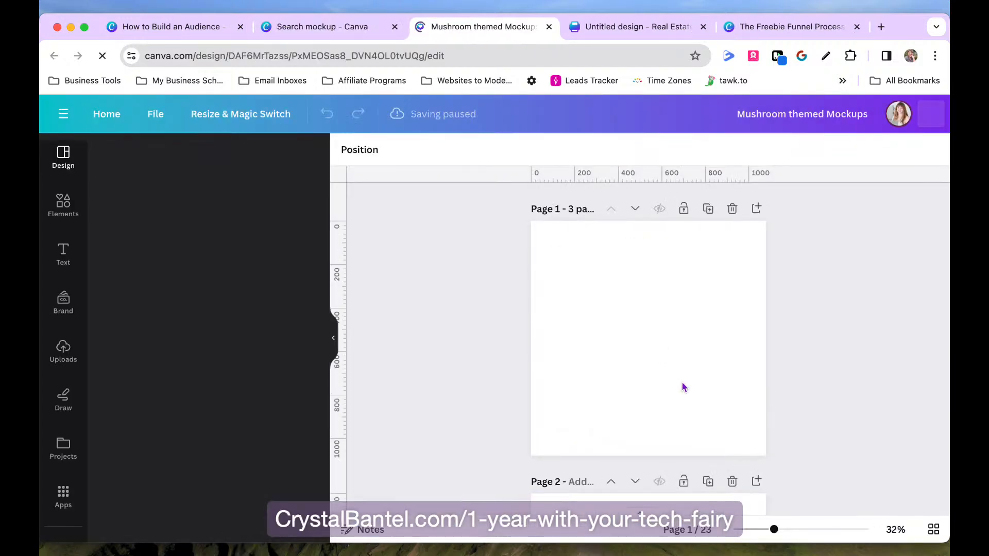
{"action": "scroll", "coordinate": [683, 387], "scroll_direction": "down", "scroll_amount": 2}
{"action": "scroll", "coordinate": [684, 386], "scroll_direction": "up", "scroll_amount": 3}
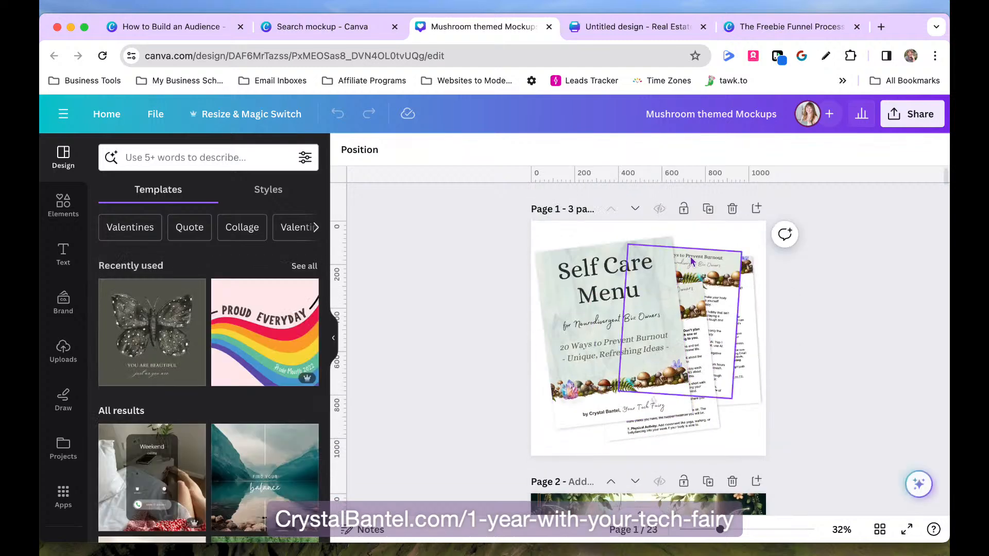
{"action": "left_click", "coordinate": [708, 209]}
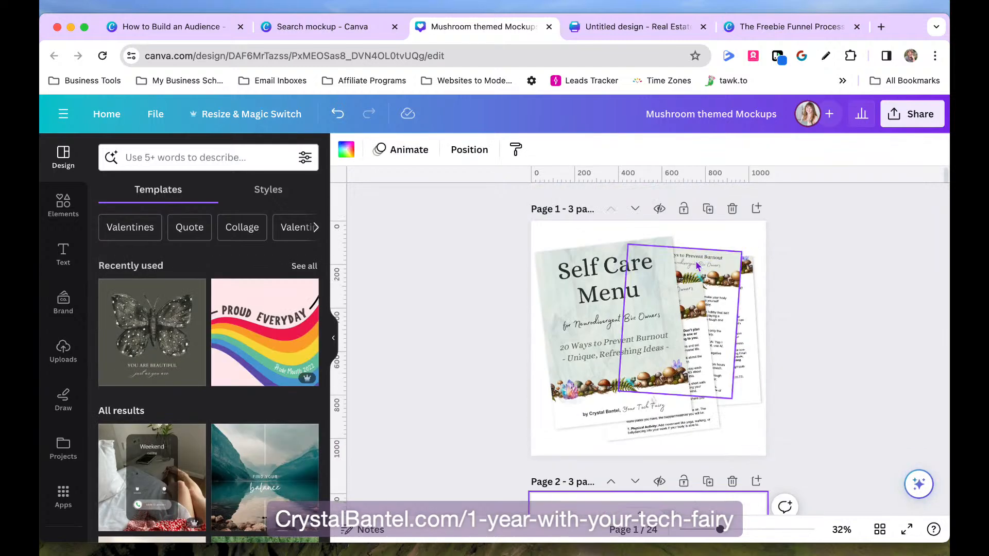
- Switch to The Freebie Funnel Process cover and begin a region screenshot of it
{"action": "left_click", "coordinate": [615, 28]}
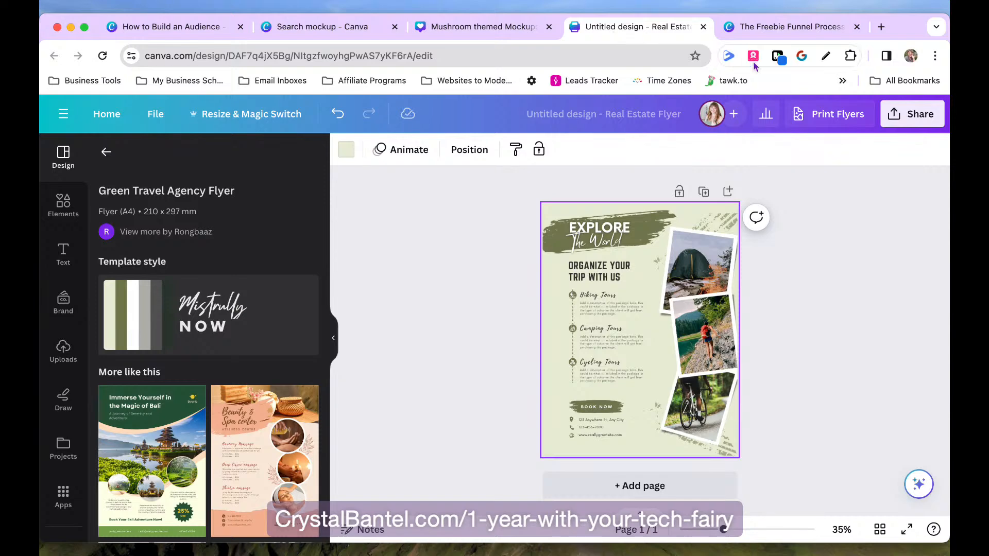
{"action": "left_click", "coordinate": [750, 32]}
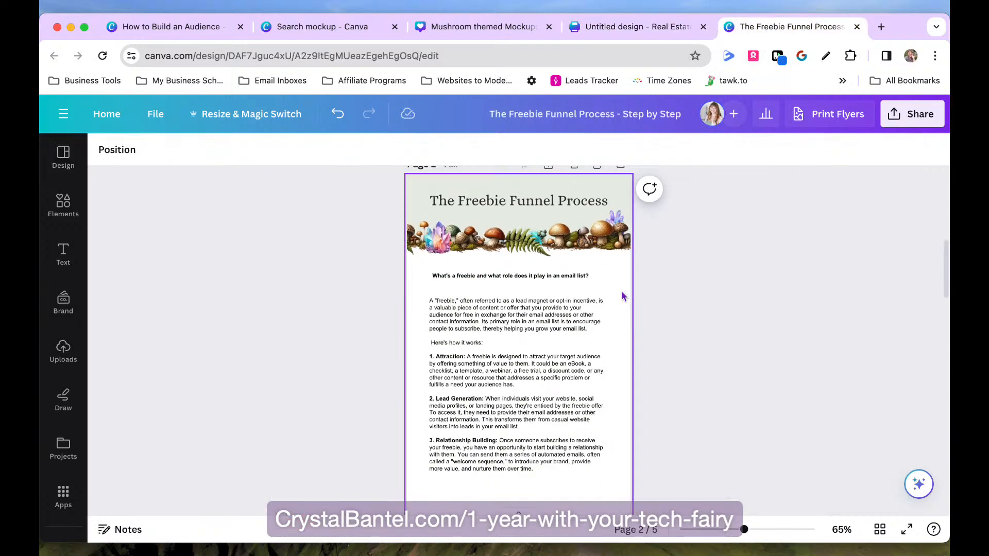
{"action": "scroll", "coordinate": [624, 296], "scroll_direction": "up", "scroll_amount": 6}
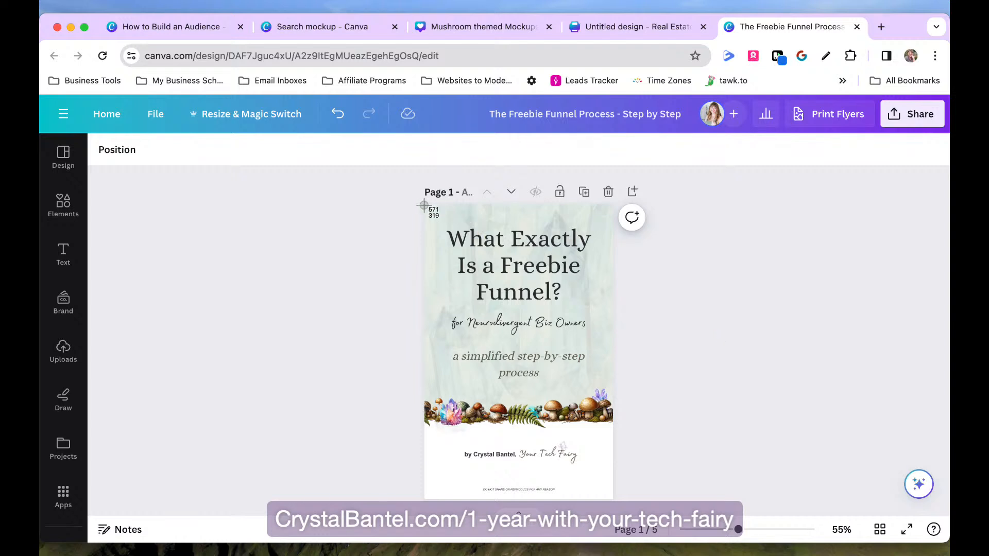
{"action": "key", "text": "super+shift+4"}
- Upload the cover screenshot and fit it into the left mockup frame
{"action": "left_click", "coordinate": [482, 27]}
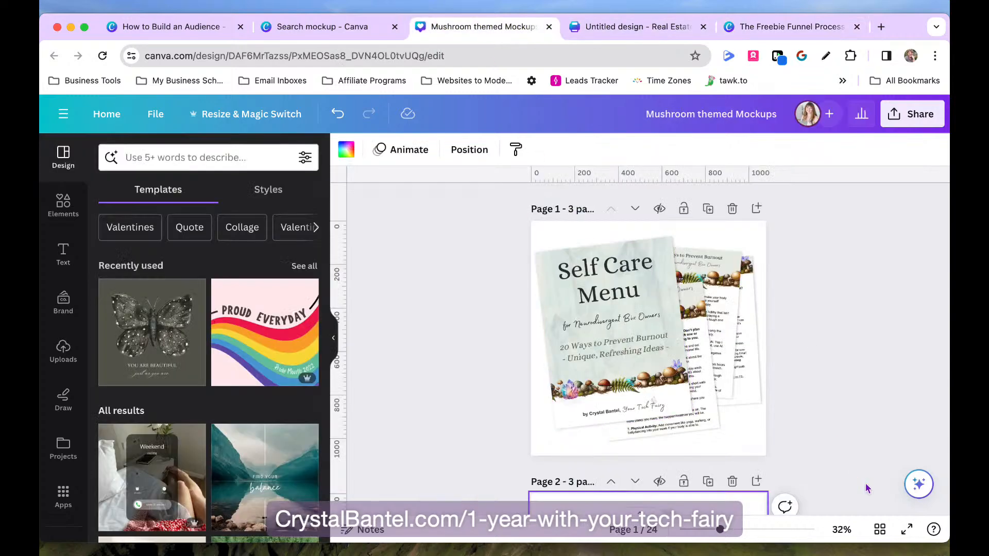
{"action": "left_click_drag", "start_coordinate": [915, 505], "coordinate": [696, 315]}
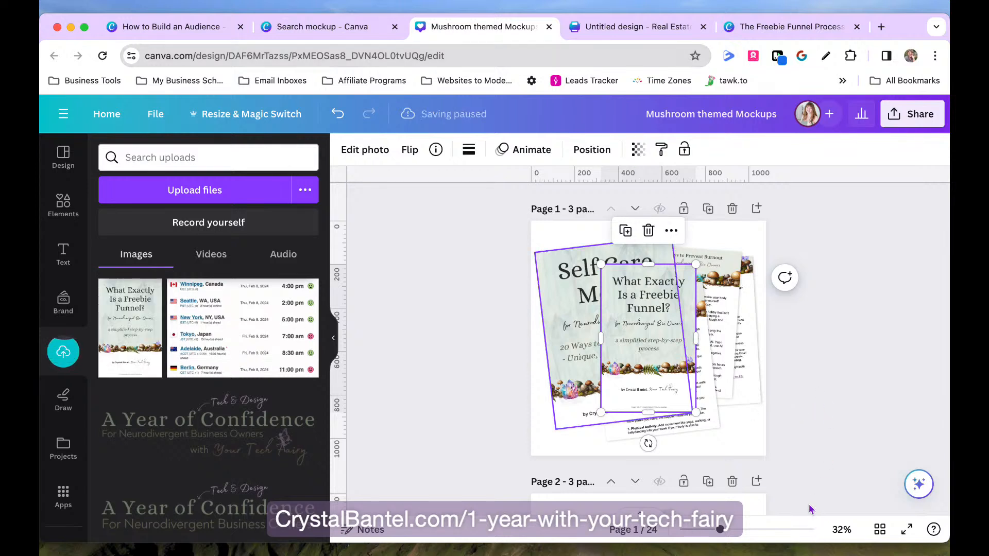
{"action": "left_click_drag", "start_coordinate": [637, 311], "coordinate": [611, 309]}
{"action": "double_click", "coordinate": [607, 296]}
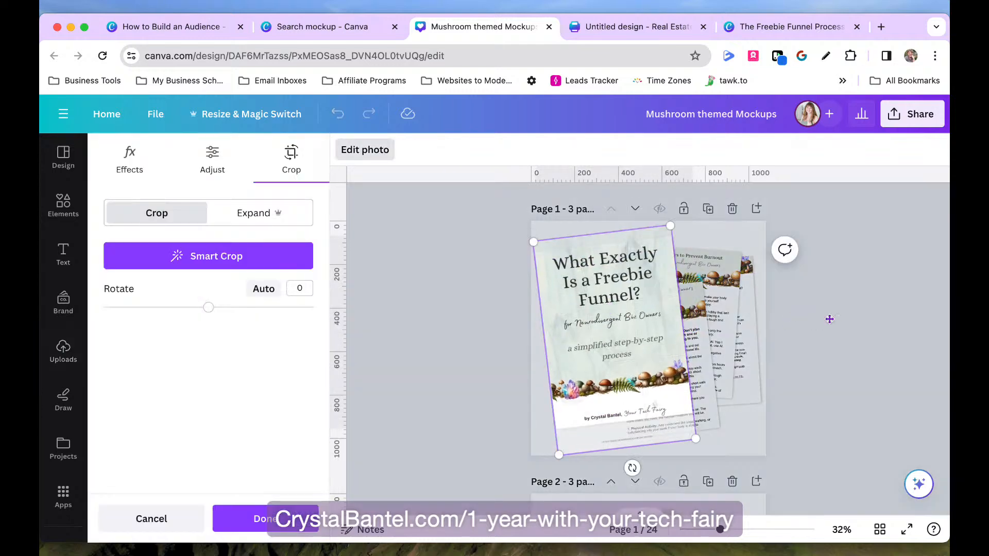
{"action": "left_click", "coordinate": [825, 318]}
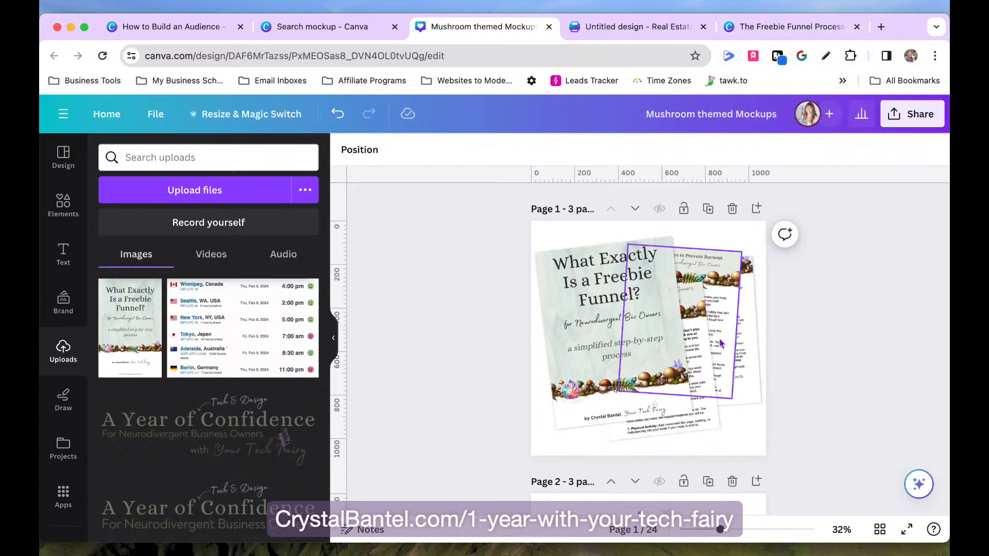
- Screenshot page 2 of The Freebie Funnel Process into the front-right mockup frame
{"action": "left_click", "coordinate": [772, 32]}
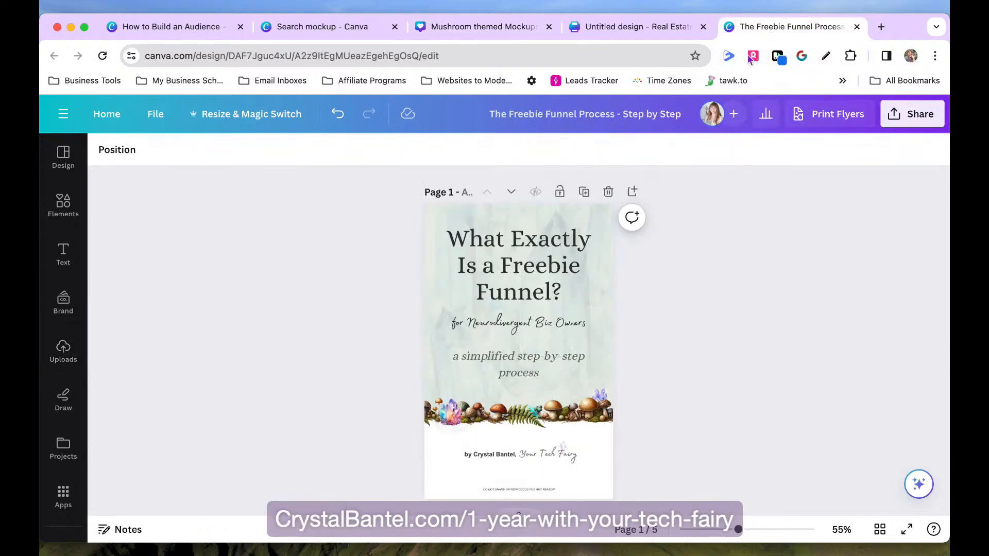
{"action": "scroll", "coordinate": [663, 360], "scroll_direction": "down", "scroll_amount": 5}
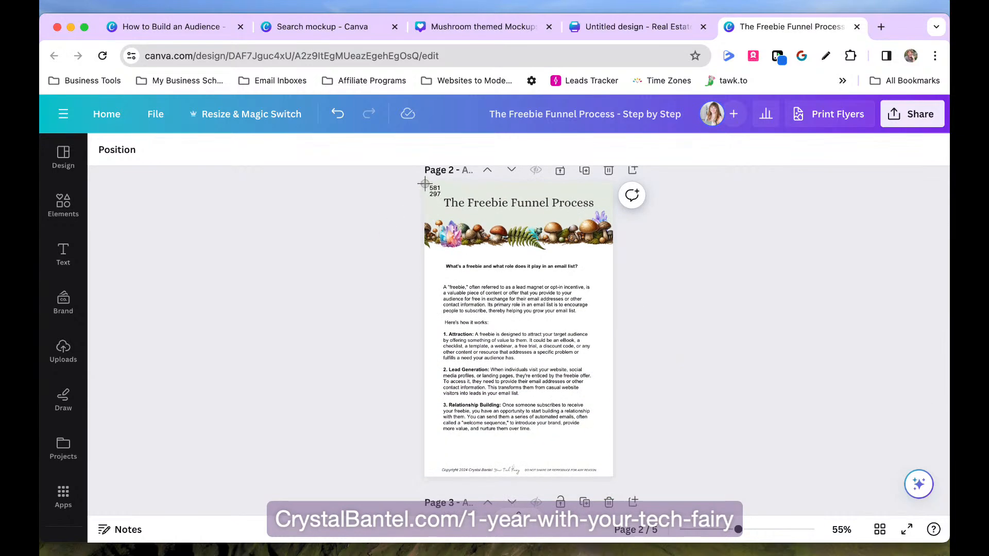
{"action": "left_click_drag", "start_coordinate": [425, 183], "coordinate": [613, 476]}
{"action": "left_click", "coordinate": [464, 26]}
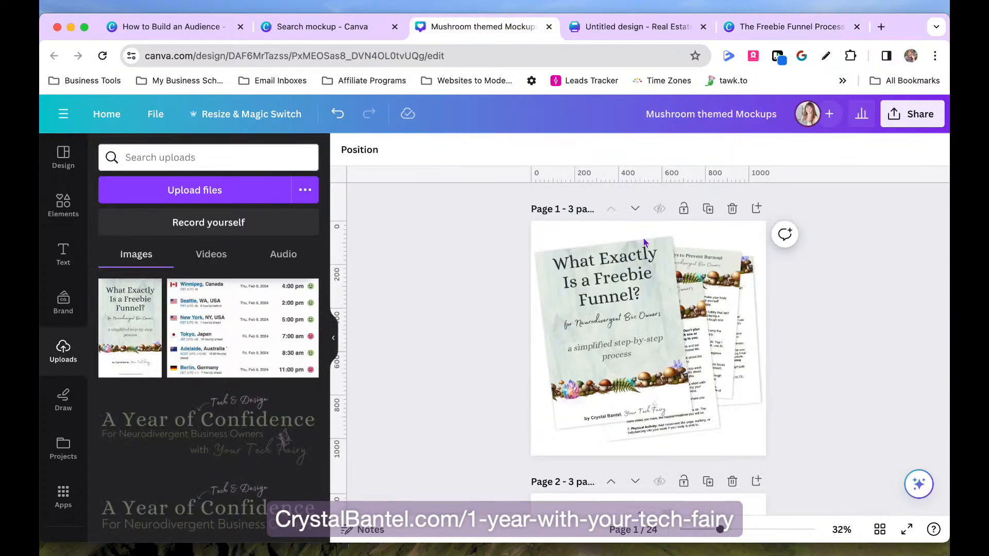
{"action": "key", "text": "super+v"}
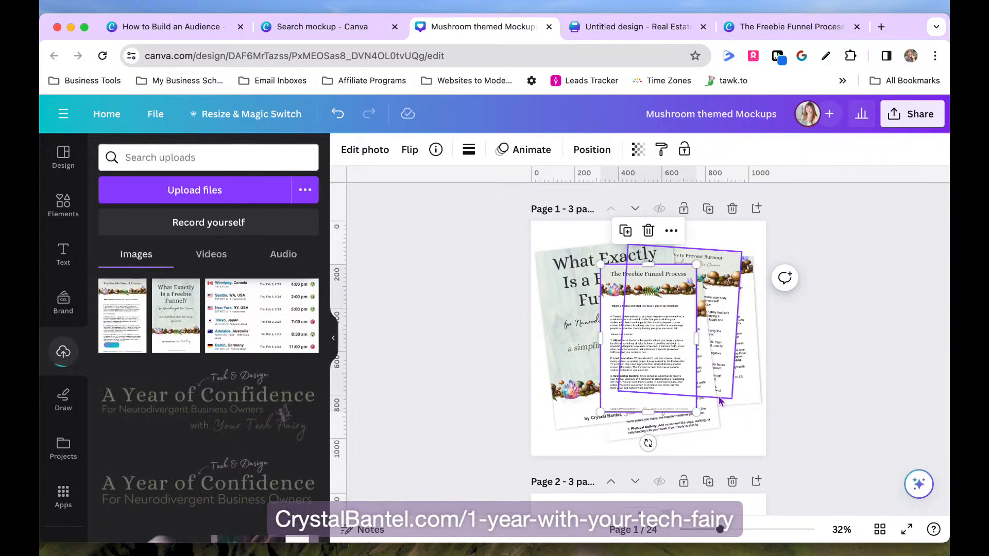
{"action": "left_click_drag", "start_coordinate": [692, 354], "coordinate": [699, 362]}
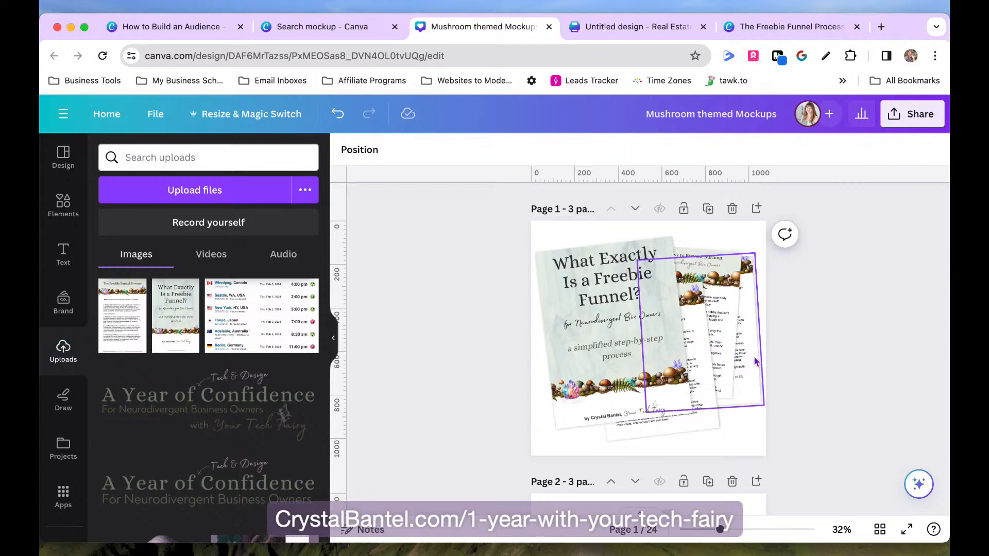
{"action": "scroll", "coordinate": [700, 350], "scroll_direction": "up", "scroll_amount": 3}
{"action": "scroll", "coordinate": [701, 346], "scroll_direction": "up", "scroll_amount": 4}
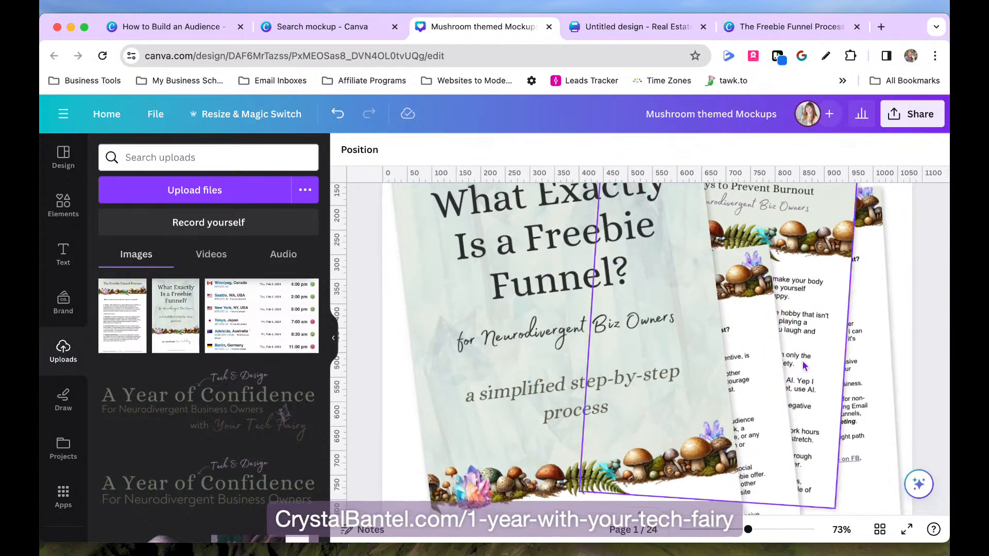
{"action": "scroll", "coordinate": [814, 370], "scroll_direction": "down", "scroll_amount": 3}
- Screenshot page 3 of The Freebie Funnel Process and place it on the mockup page
{"action": "left_click", "coordinate": [788, 26]}
{"action": "scroll", "coordinate": [599, 379], "scroll_direction": "down", "scroll_amount": 5}
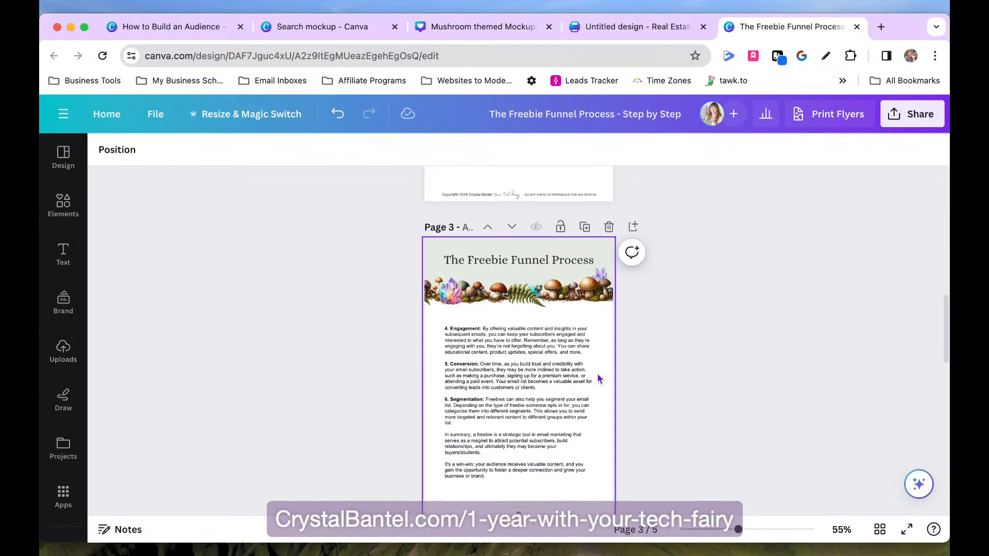
{"action": "key", "text": "super+shift+4"}
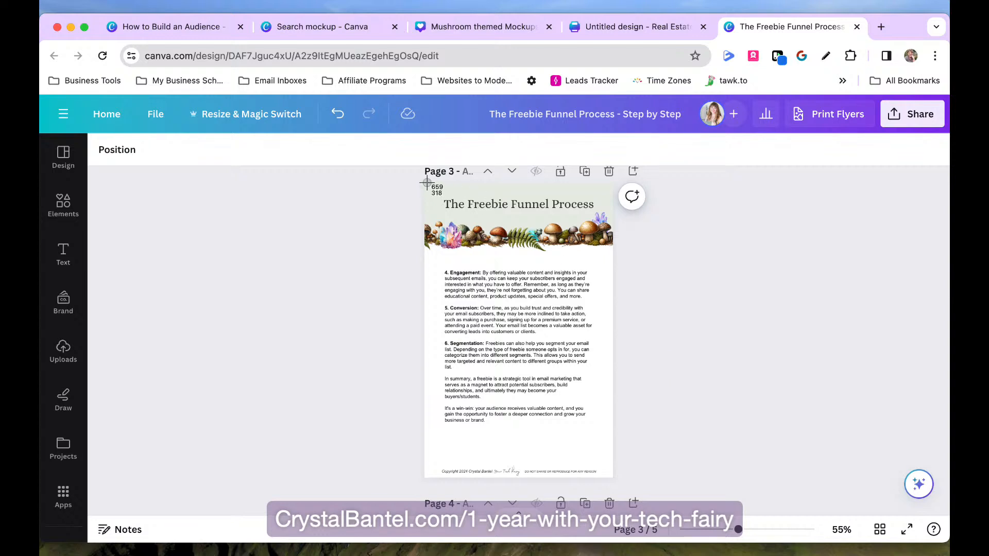
{"action": "left_click_drag", "start_coordinate": [431, 186], "coordinate": [613, 480]}
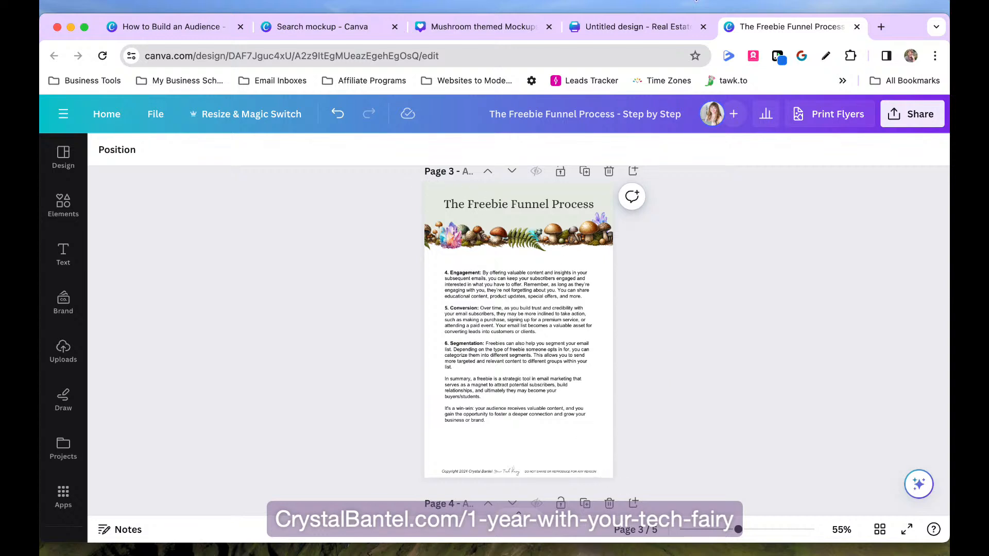
{"action": "left_click", "coordinate": [479, 26]}
{"action": "left_click_drag", "start_coordinate": [884, 462], "coordinate": [738, 275]}
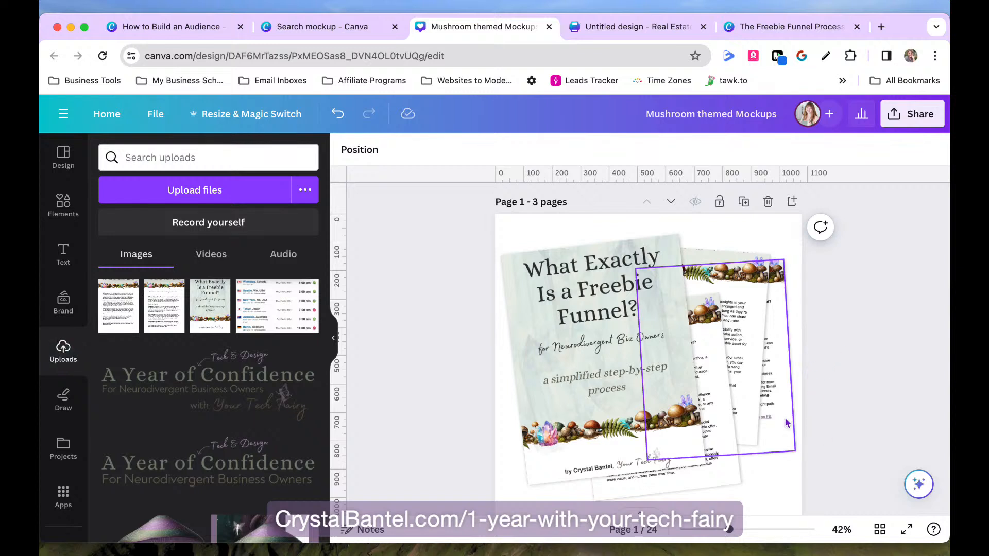
{"action": "scroll", "coordinate": [786, 419], "scroll_direction": "up", "scroll_amount": 5}
{"action": "scroll", "coordinate": [786, 418], "scroll_direction": "down", "scroll_amount": 3}
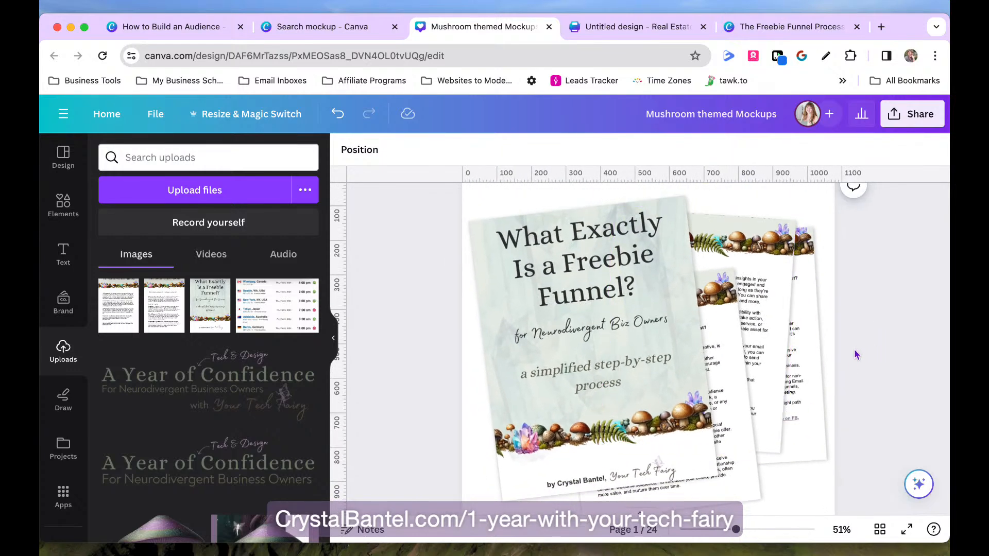
{"action": "scroll", "coordinate": [856, 354], "scroll_direction": "down", "scroll_amount": 3}
- Download only the current first page of the mockup as a PNG
{"action": "left_click", "coordinate": [921, 115]}
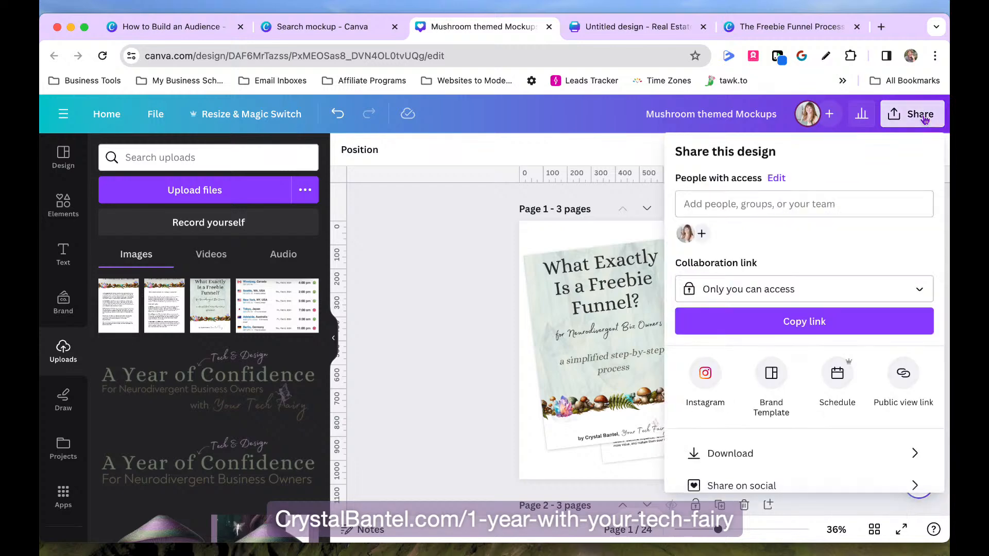
{"action": "left_click", "coordinate": [726, 451]}
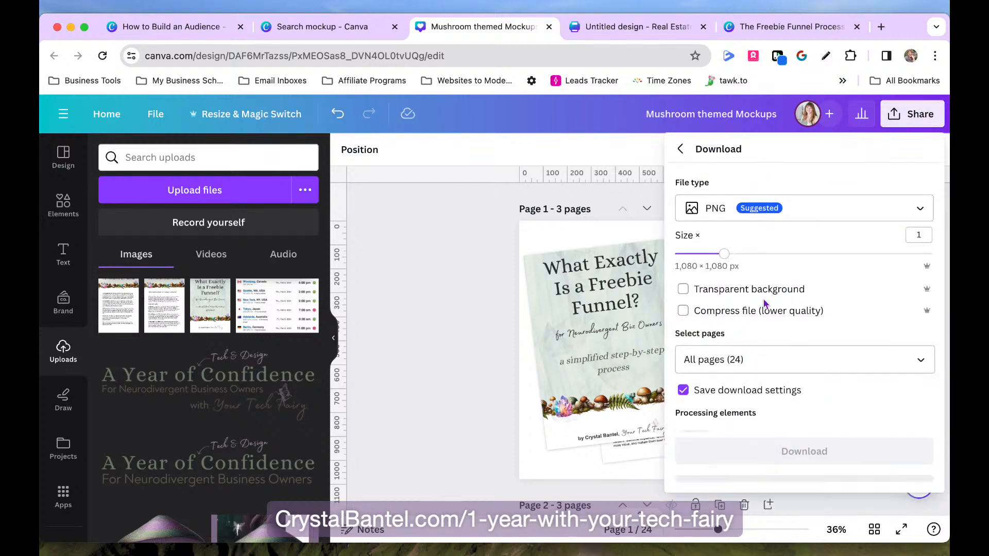
{"action": "left_click", "coordinate": [732, 360]}
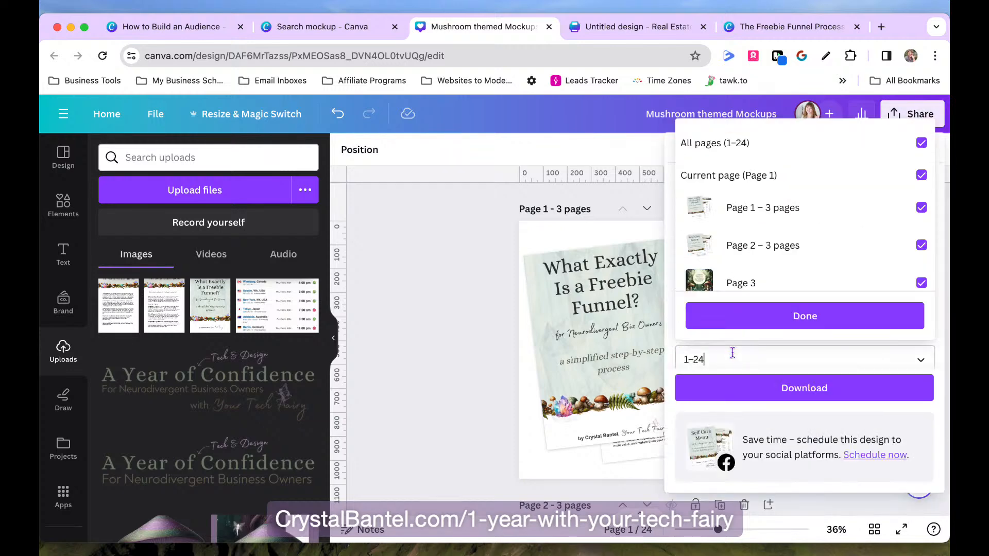
{"action": "left_click", "coordinate": [922, 144]}
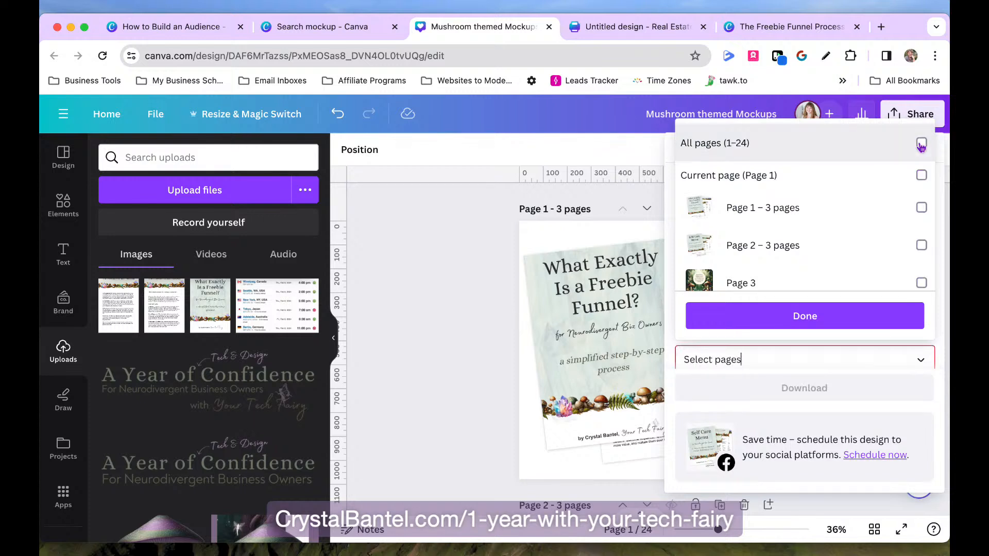
{"action": "left_click", "coordinate": [922, 175]}
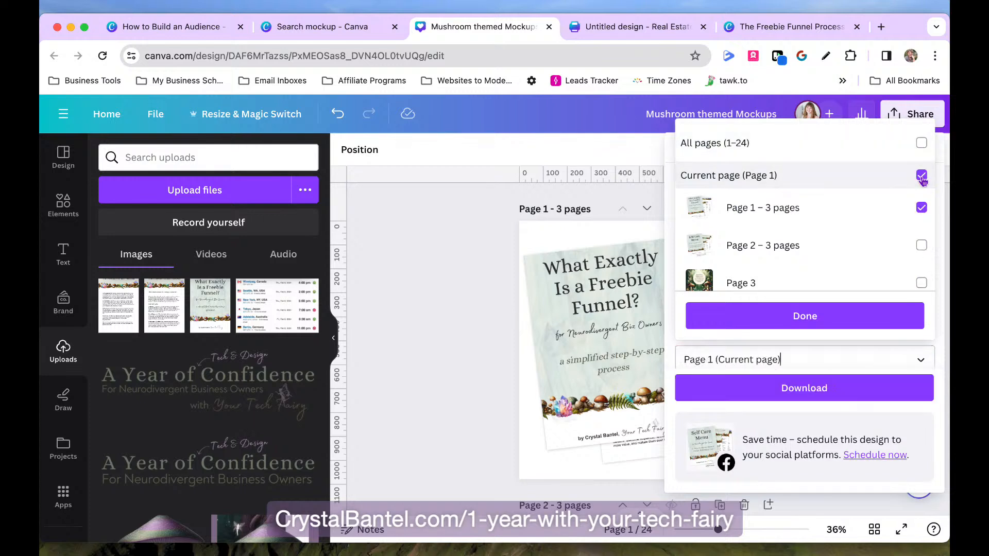
{"action": "left_click", "coordinate": [802, 316]}
{"action": "left_click", "coordinate": [804, 393]}
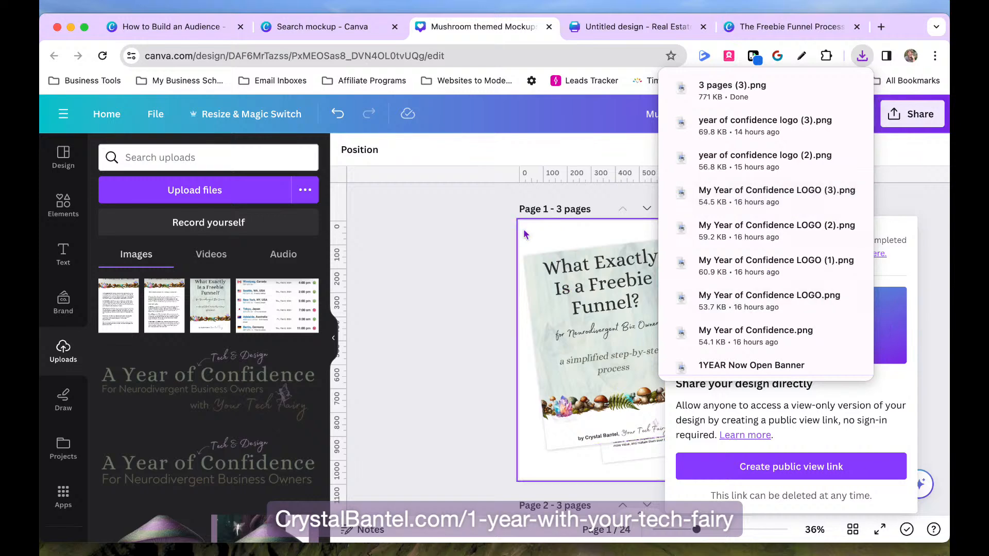
{"action": "left_click", "coordinate": [466, 273]}
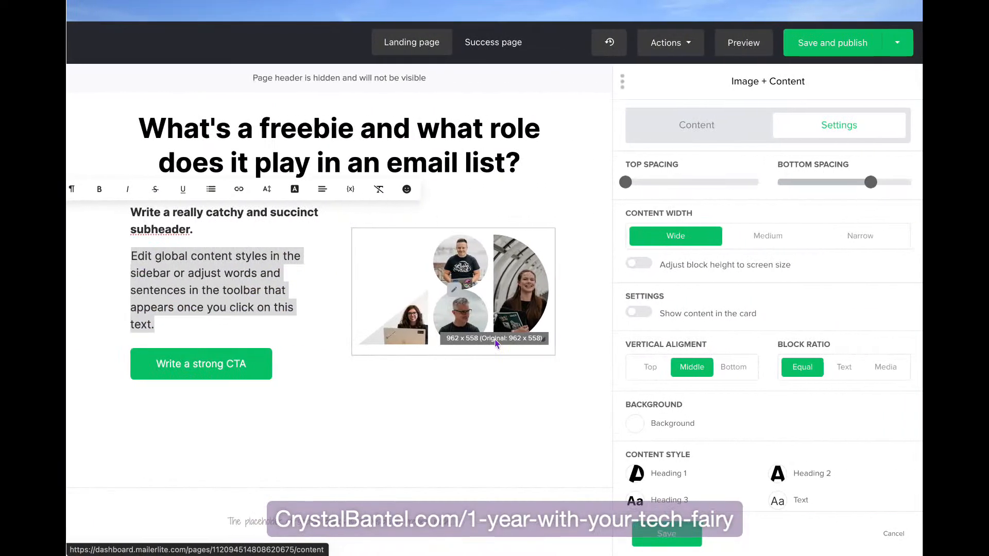
- Upload '3 pages (3).png' and insert it in place of the section's placeholder photo
{"action": "left_click", "coordinate": [492, 287]}
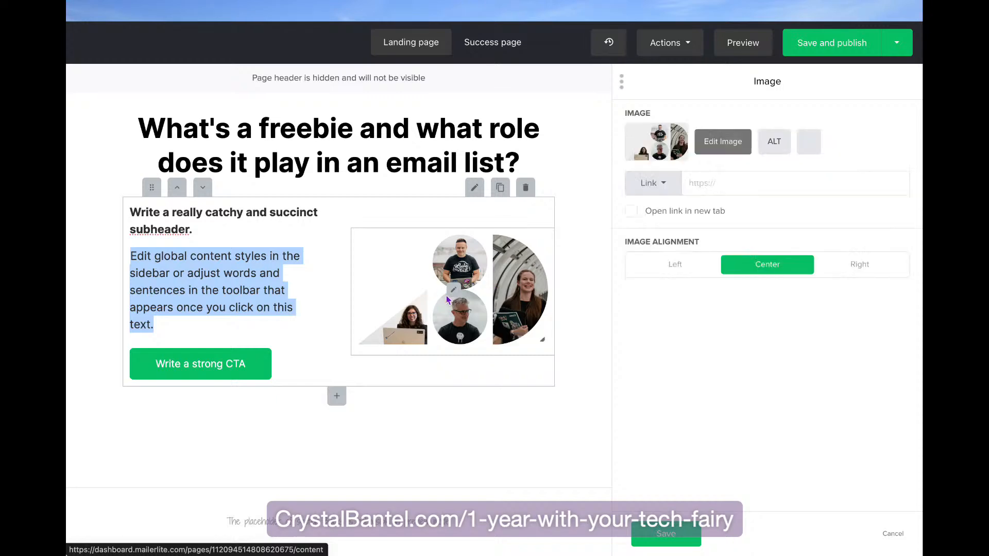
{"action": "left_click", "coordinate": [658, 147]}
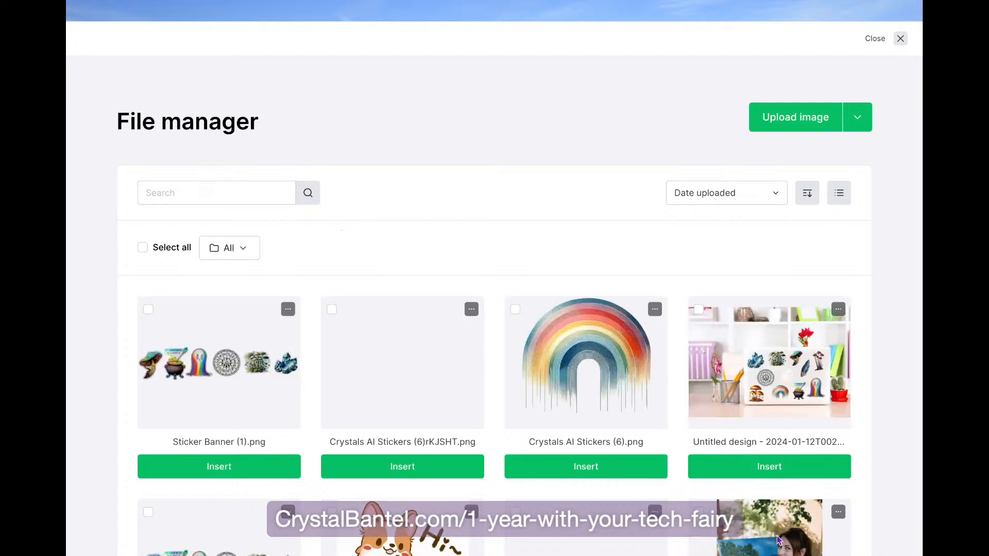
{"action": "left_click_drag", "start_coordinate": [858, 502], "coordinate": [501, 347]}
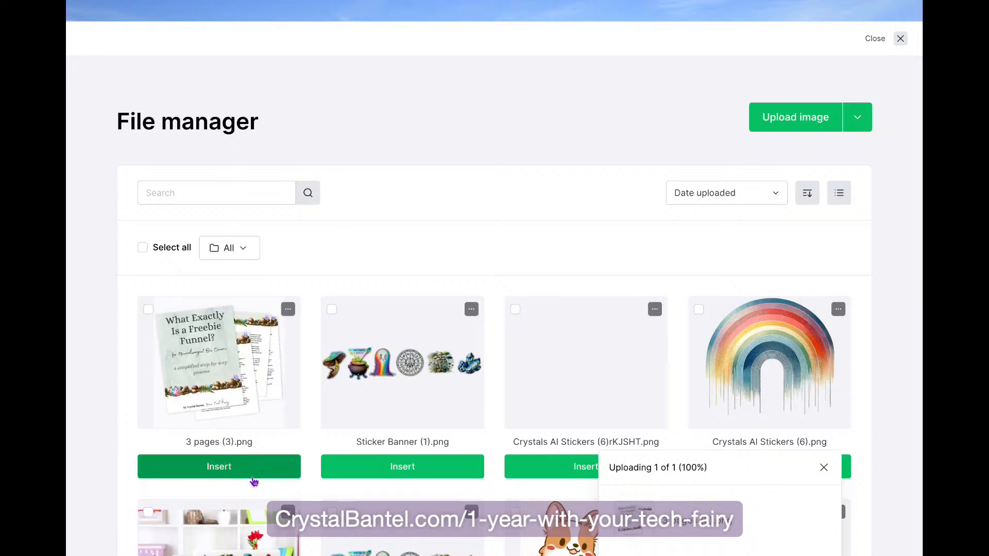
{"action": "left_click", "coordinate": [224, 471]}
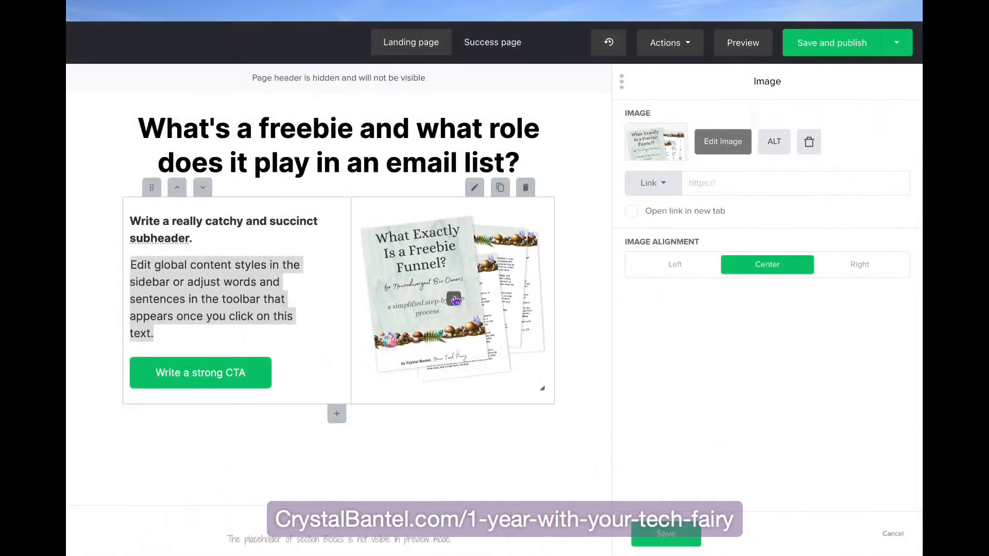
{"action": "left_click", "coordinate": [266, 341]}
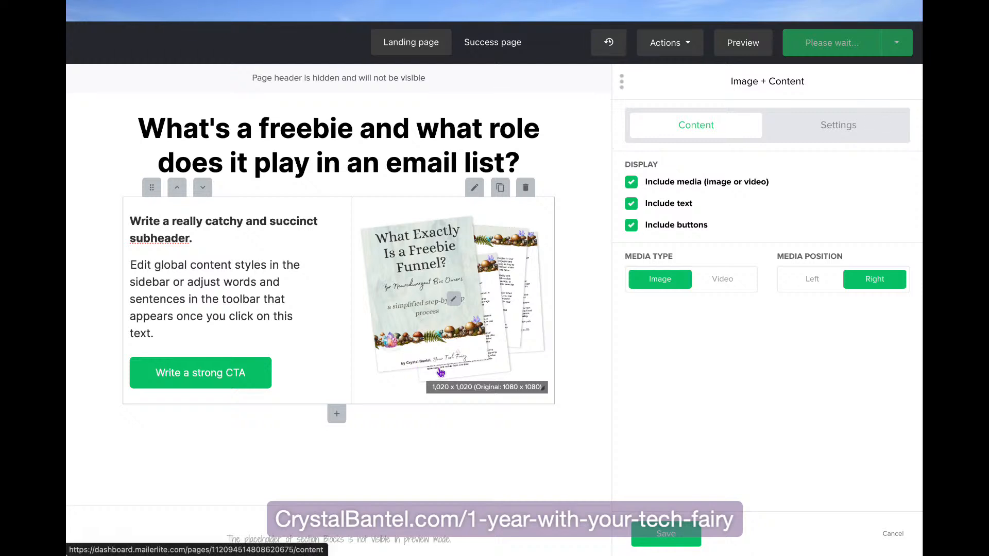
- Open the section's Call to action button style options and inspect its background colour
{"action": "left_click", "coordinate": [225, 375]}
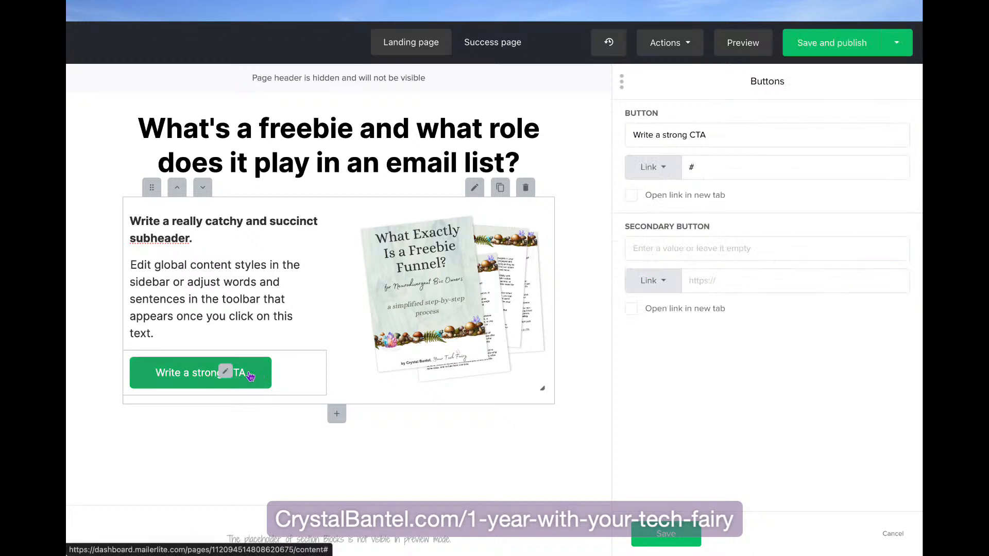
{"action": "left_click", "coordinate": [475, 187]}
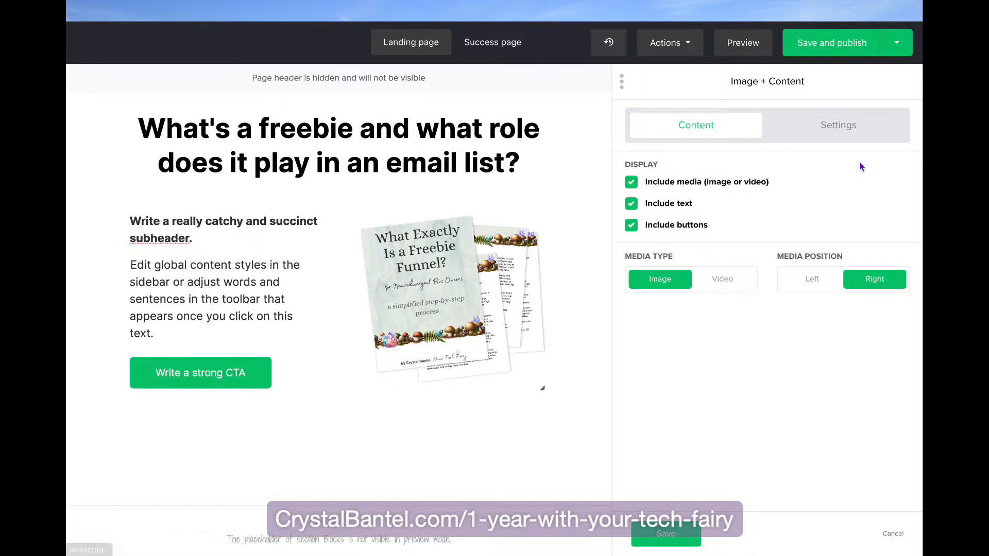
{"action": "left_click", "coordinate": [855, 135]}
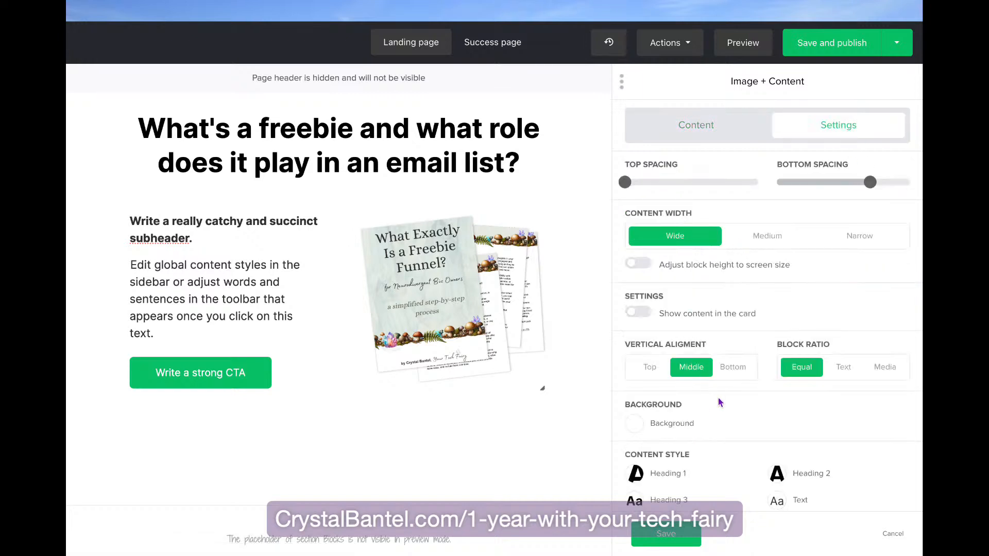
{"action": "scroll", "coordinate": [720, 402], "scroll_direction": "down", "scroll_amount": 4}
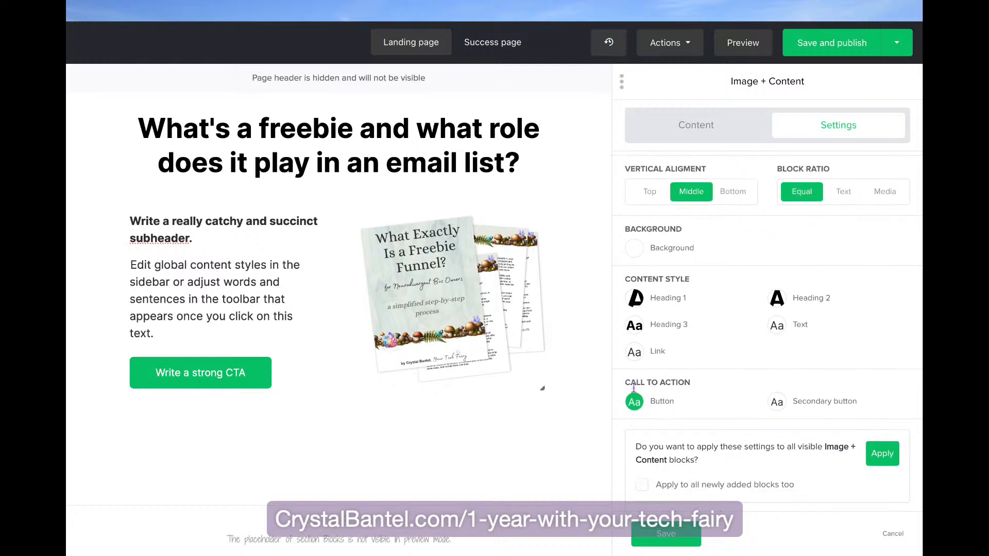
{"action": "left_click", "coordinate": [633, 402]}
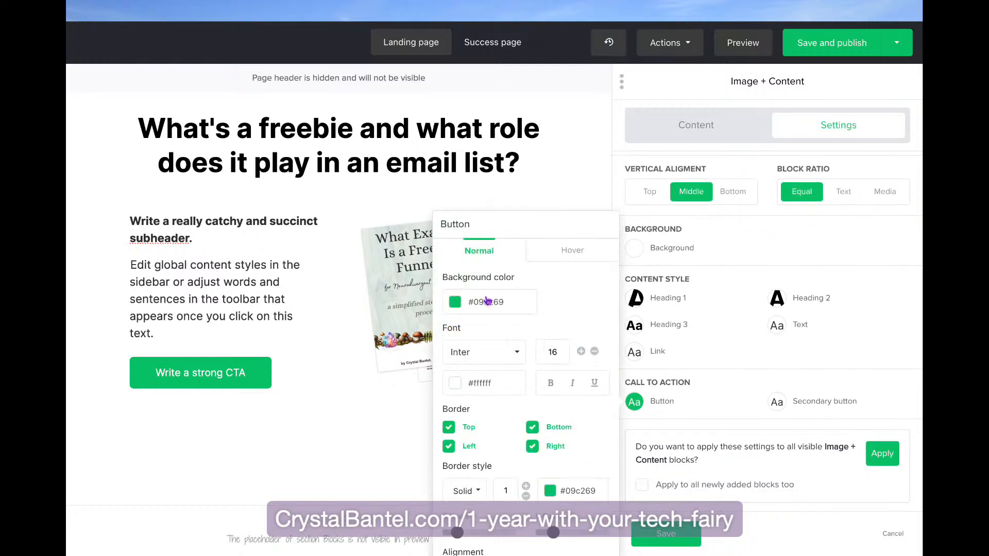
{"action": "double_click", "coordinate": [490, 302]}
{"action": "left_click", "coordinate": [490, 467]}
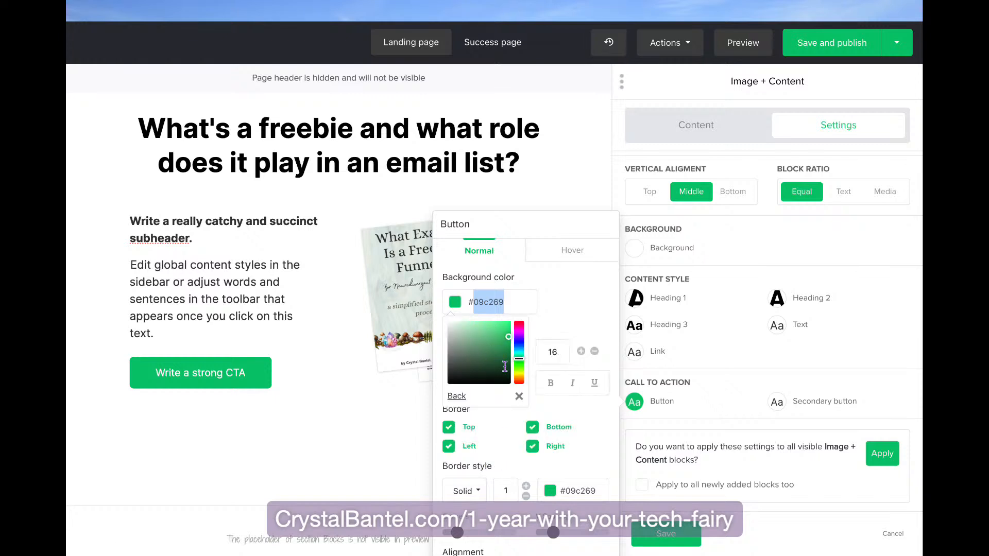
{"action": "left_click", "coordinate": [562, 303]}
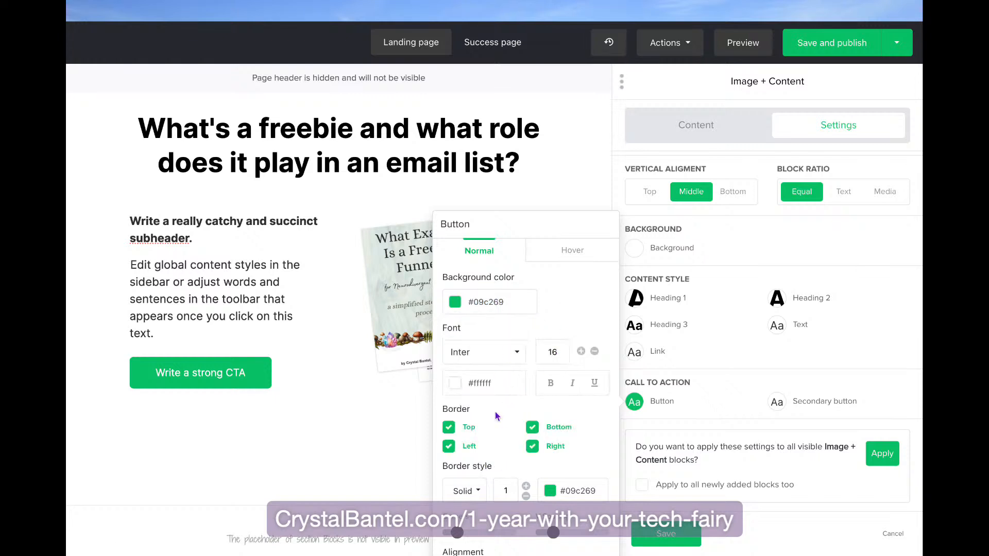
- Reopen the button's Background color picker
{"action": "scroll", "coordinate": [496, 412], "scroll_direction": "down", "scroll_amount": 2}
{"action": "left_click", "coordinate": [506, 225]}
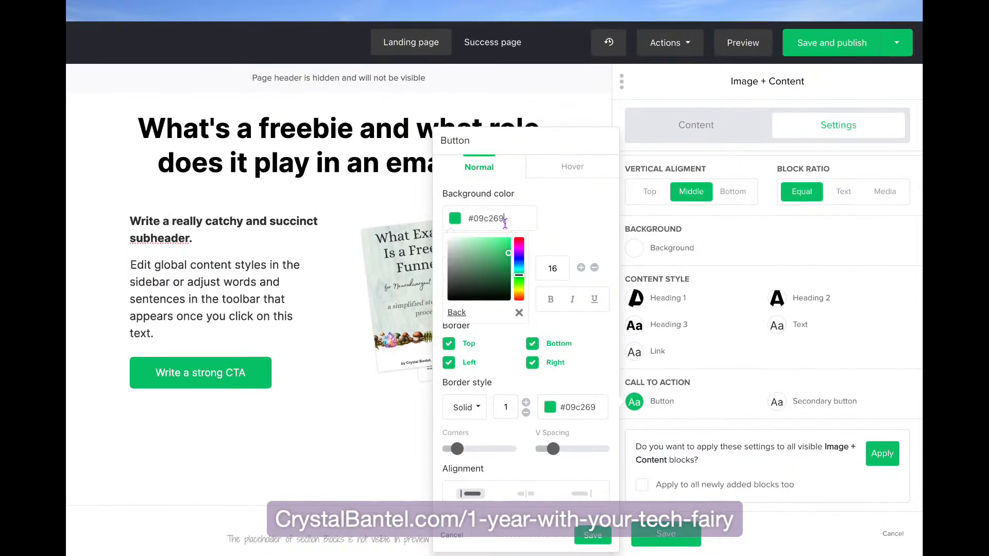
{"action": "left_click", "coordinate": [457, 312]}
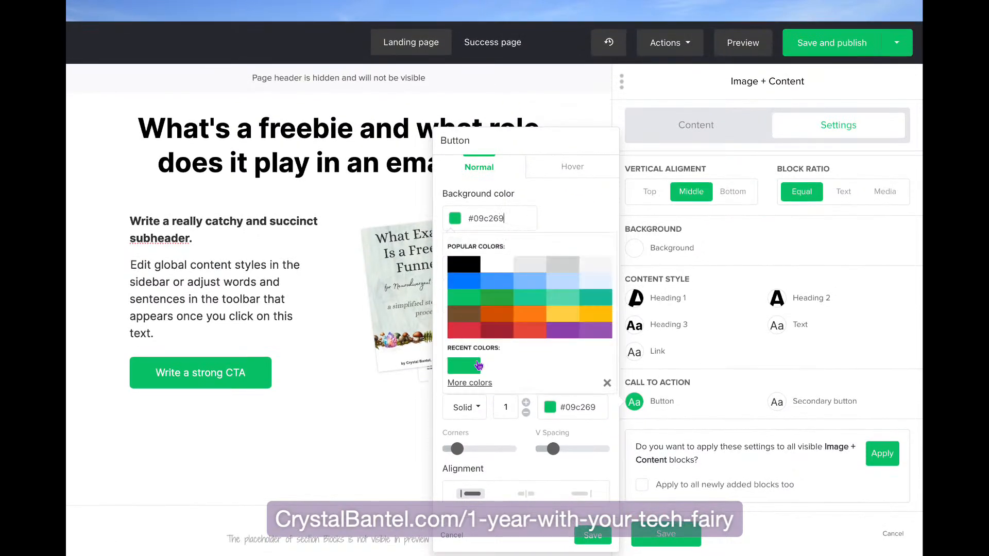
{"action": "left_click", "coordinate": [484, 382]}
{"action": "left_click", "coordinate": [573, 227]}
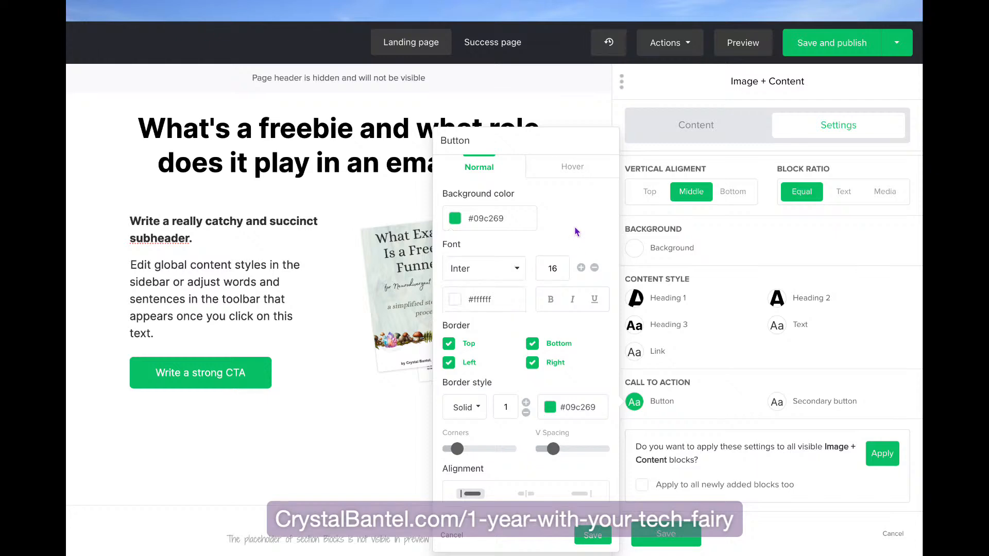
{"action": "left_click", "coordinate": [493, 218]}
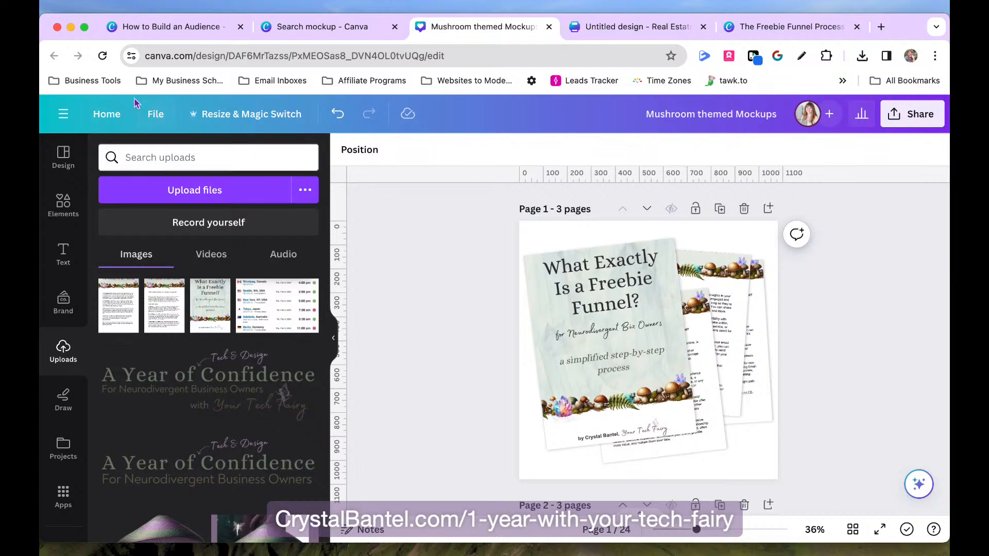
- In Canva's Your Tech Fairy brand kit, show the hex value of the #816D86 purple swatch
{"action": "left_click", "coordinate": [100, 116]}
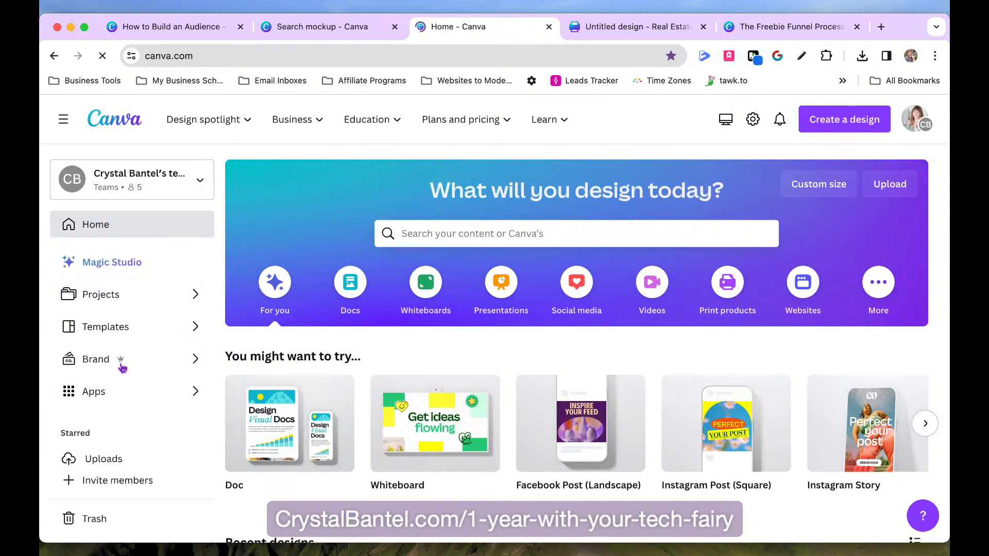
{"action": "left_click", "coordinate": [155, 354]}
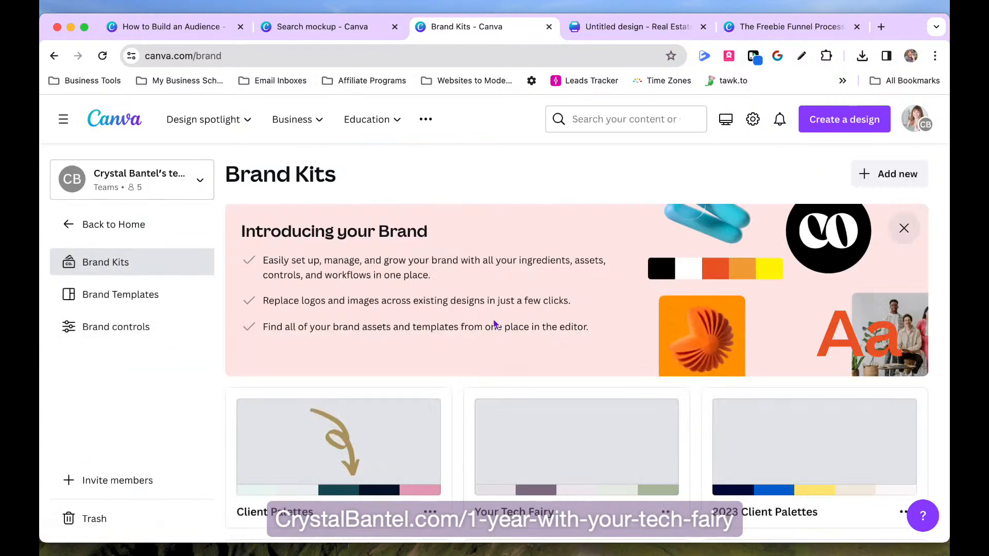
{"action": "left_click", "coordinate": [591, 453]}
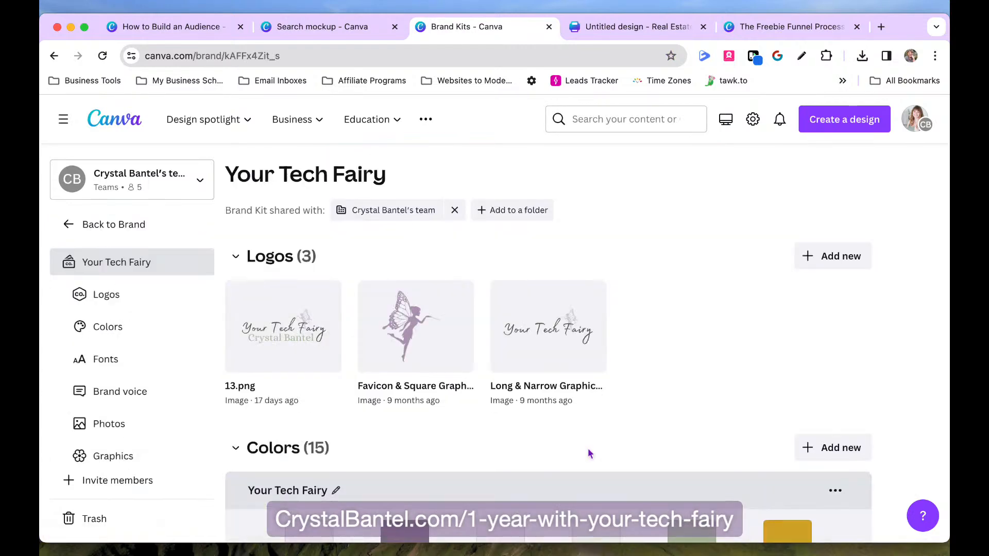
{"action": "scroll", "coordinate": [590, 453], "scroll_direction": "down", "scroll_amount": 5}
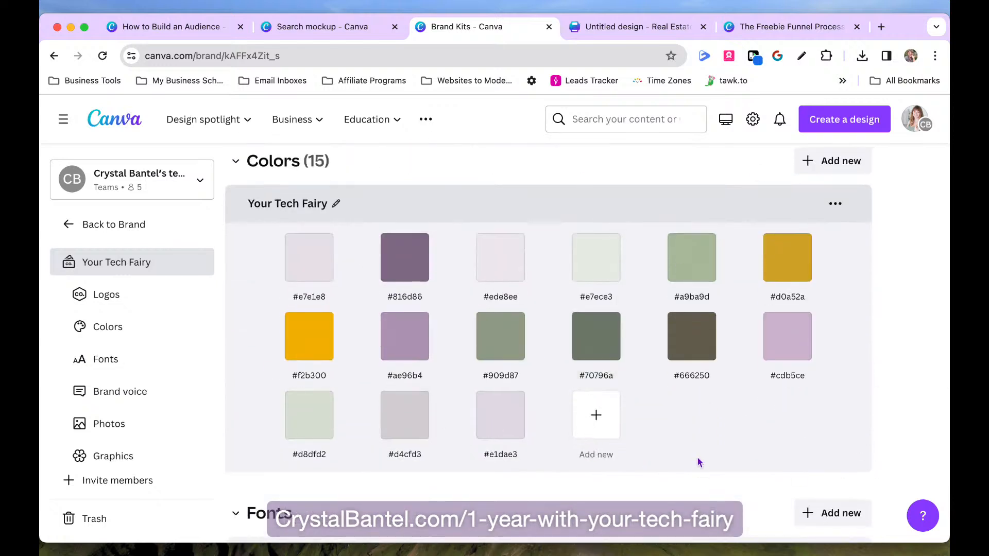
{"action": "left_click", "coordinate": [407, 267]}
{"action": "key", "text": "super+c"}
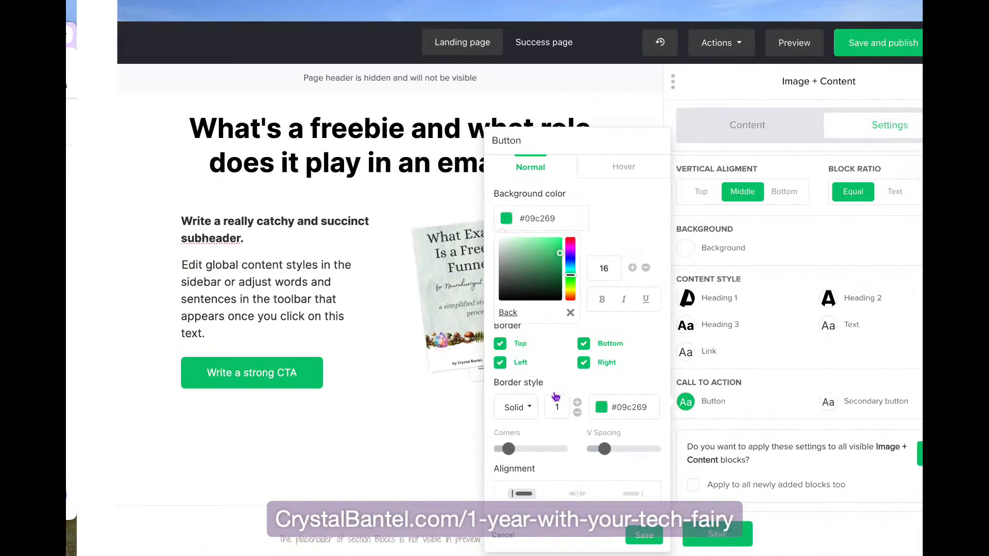
- Set the CTA button's normal background colour to #816D86
{"action": "triple_click", "coordinate": [489, 220]}
{"action": "key", "text": "super+v"}
{"action": "left_click", "coordinate": [567, 235]}
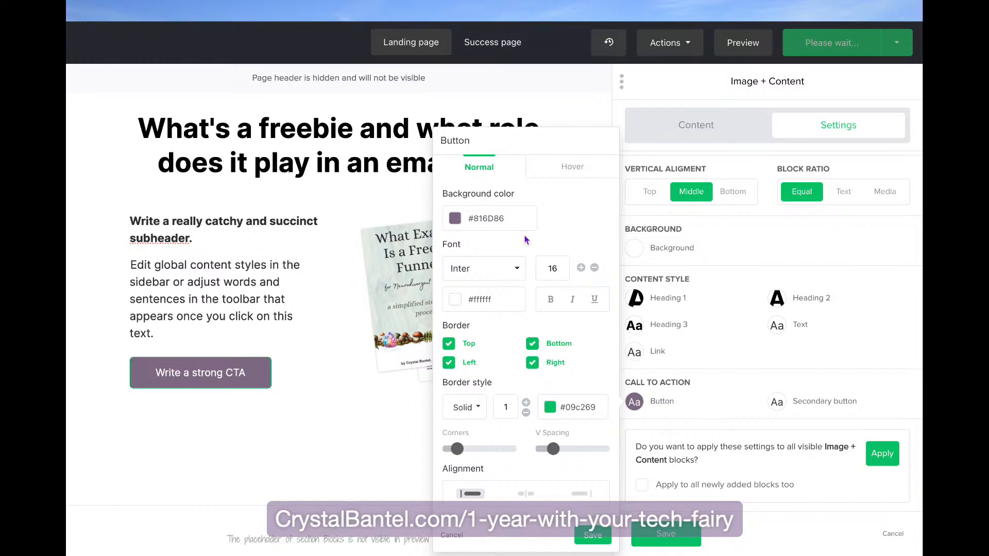
- Set the button's hover background to sage #909D87, copied from the Canva brand kit
{"action": "left_click", "coordinate": [571, 166]}
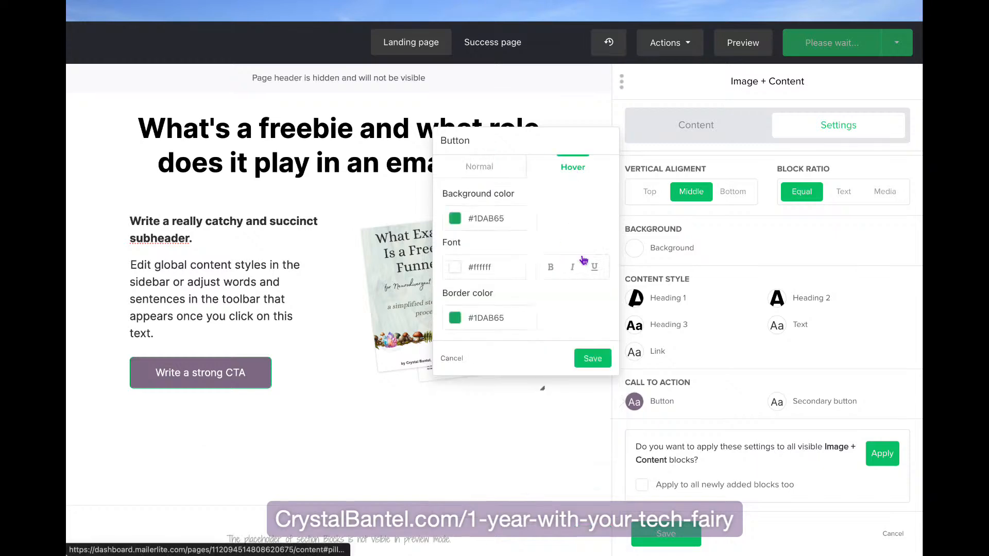
{"action": "key", "text": "ctrl+Left"}
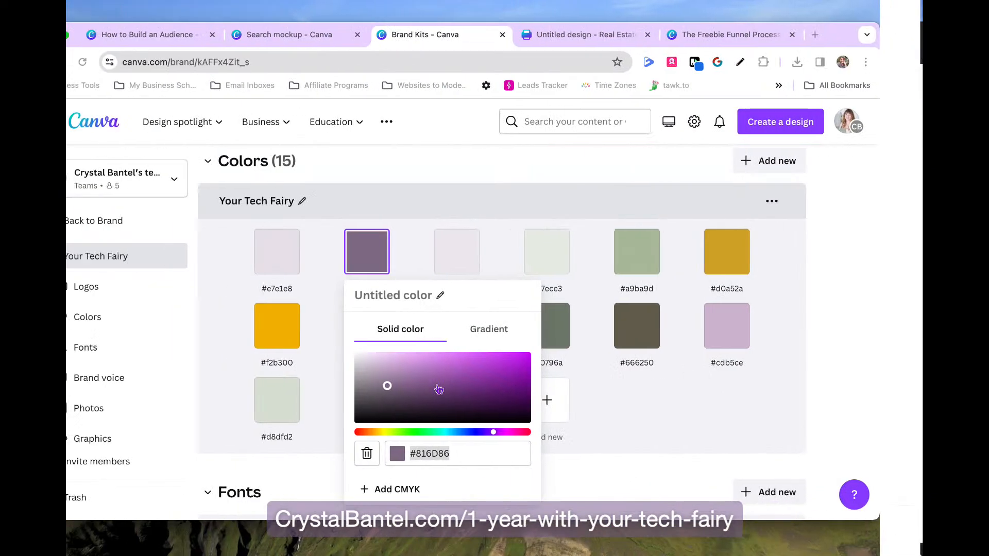
{"action": "left_click", "coordinate": [704, 420]}
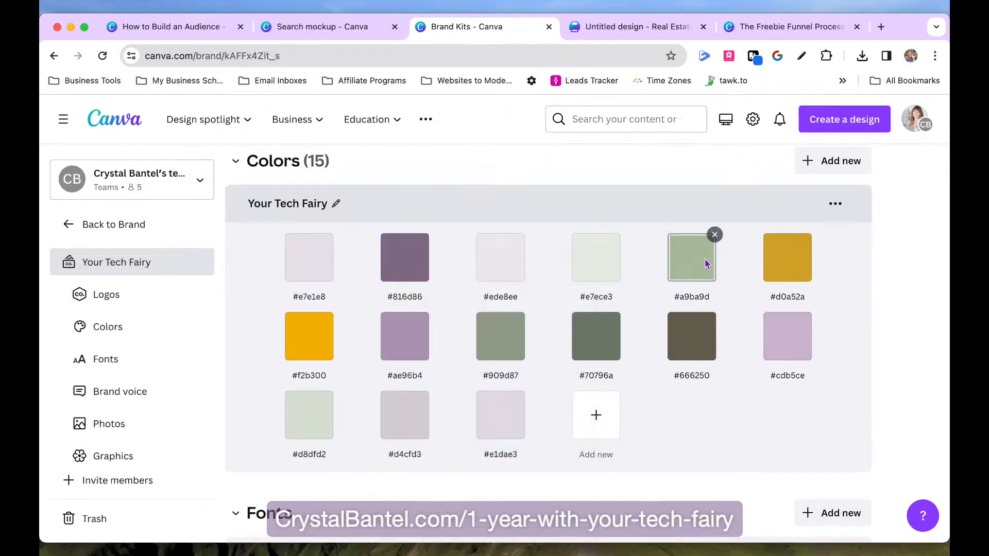
{"action": "left_click", "coordinate": [499, 333]}
{"action": "key", "text": "ctrl+c"}
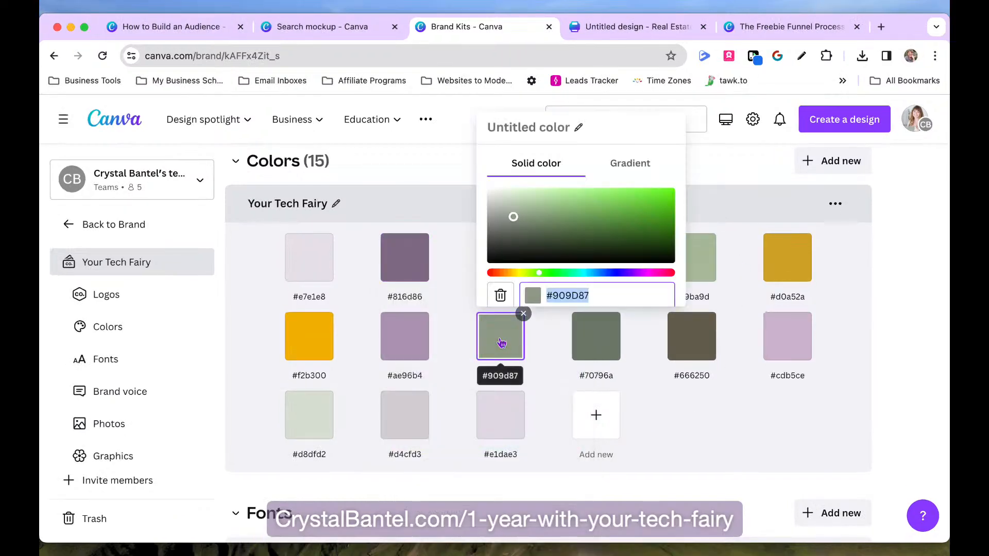
{"action": "key", "text": "ctrl+Right"}
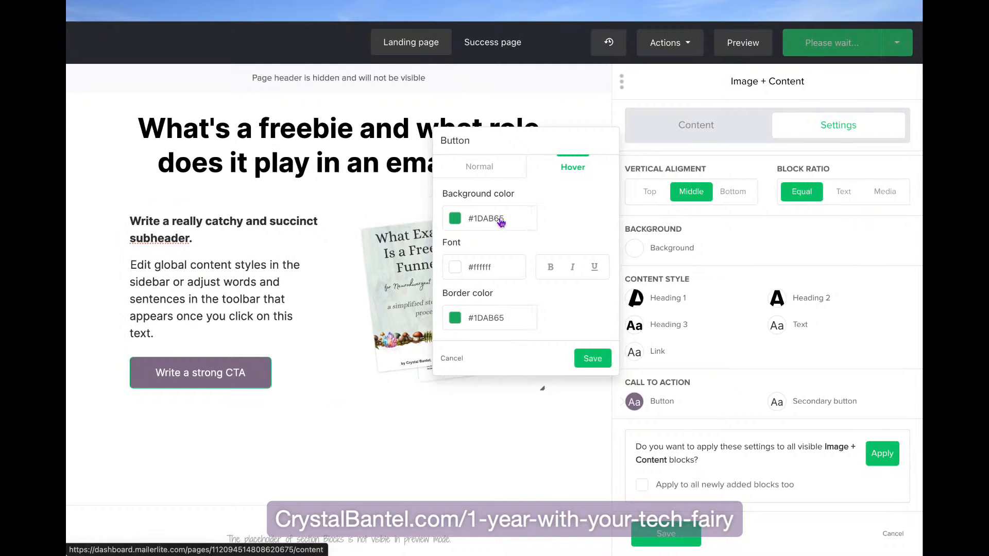
{"action": "left_click", "coordinate": [498, 218]}
{"action": "key", "text": "ctrl+a"}
{"action": "key", "text": "ctrl+v"}
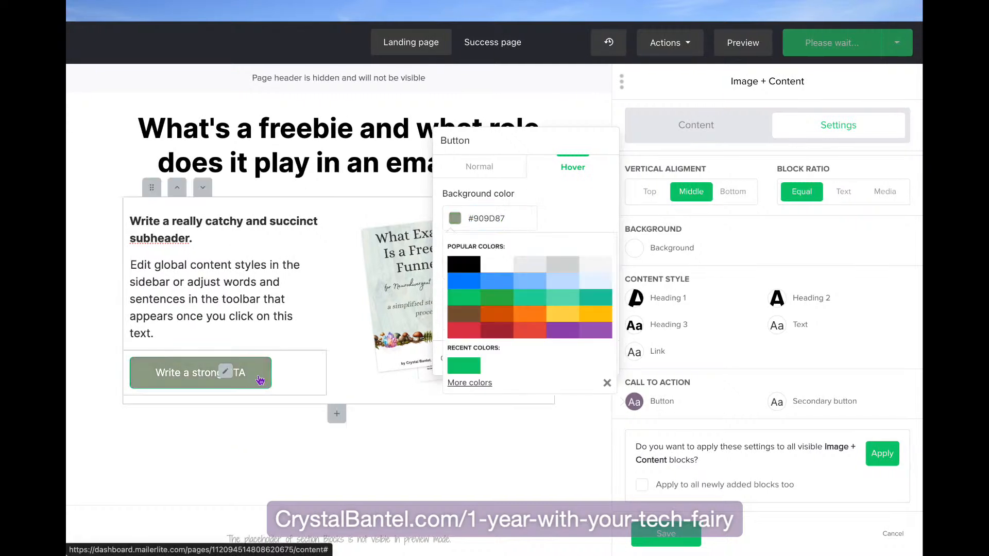
{"action": "left_click", "coordinate": [581, 214]}
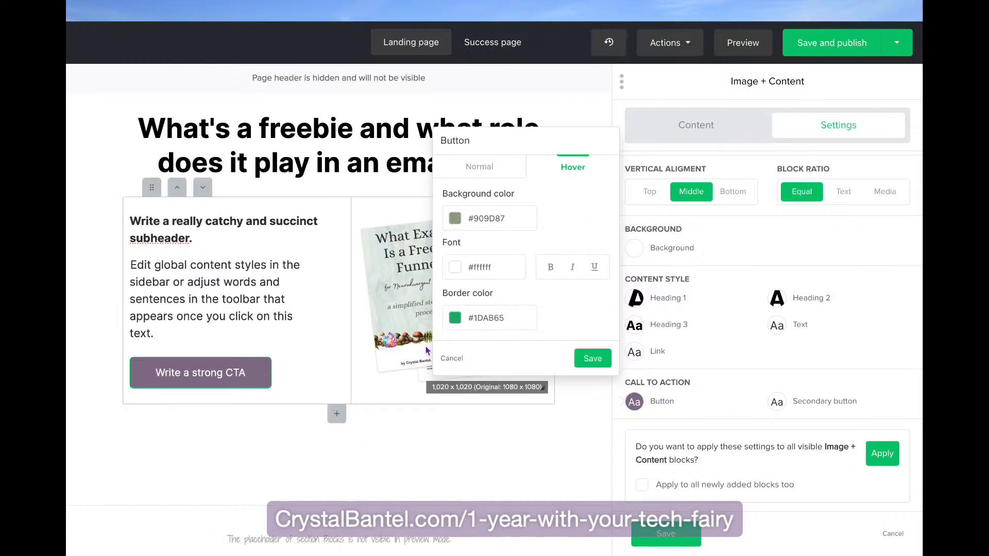
- Give the hover state a gold #D0A52A border and save the hover styles
{"action": "left_click", "coordinate": [482, 318]}
{"action": "double_click", "coordinate": [482, 318]}
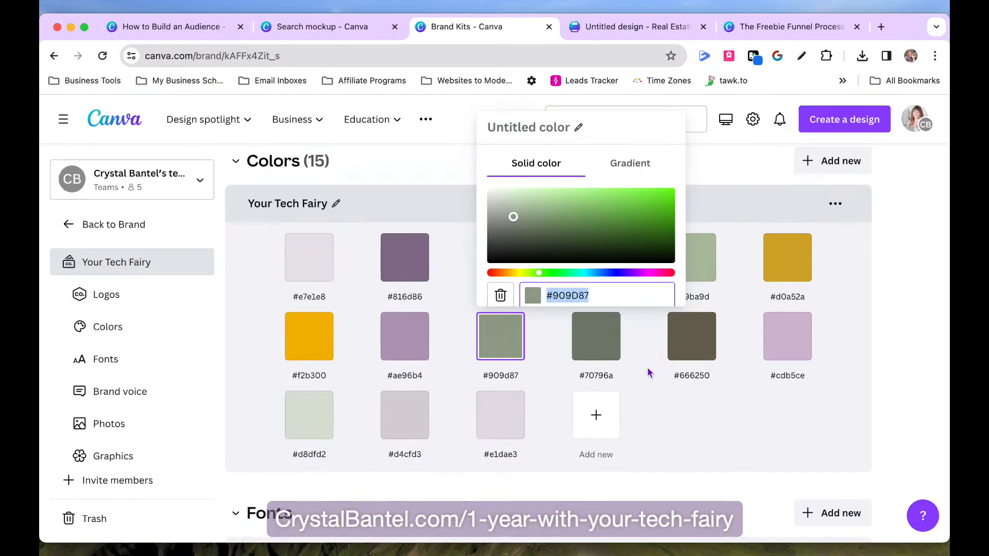
{"action": "left_click", "coordinate": [691, 424]}
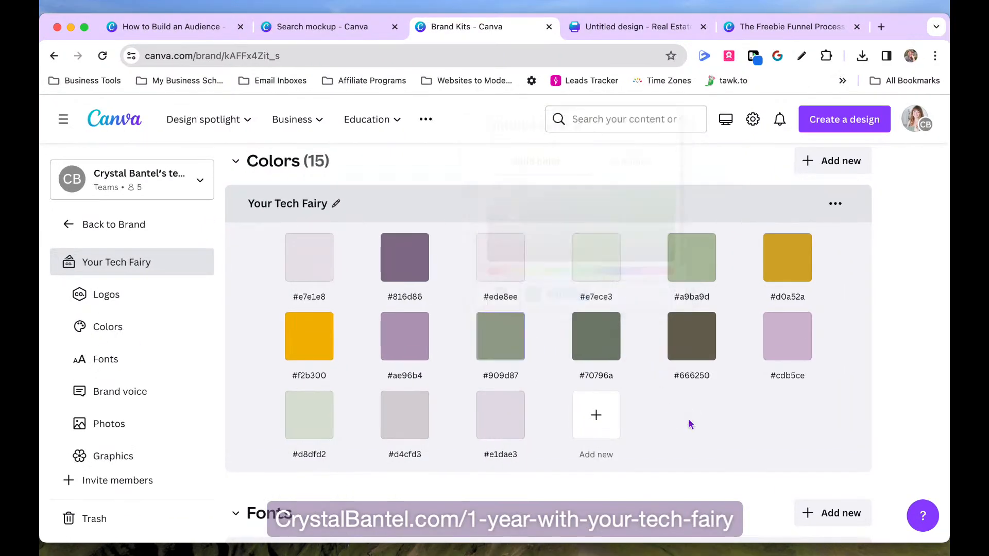
{"action": "left_click", "coordinate": [792, 262]}
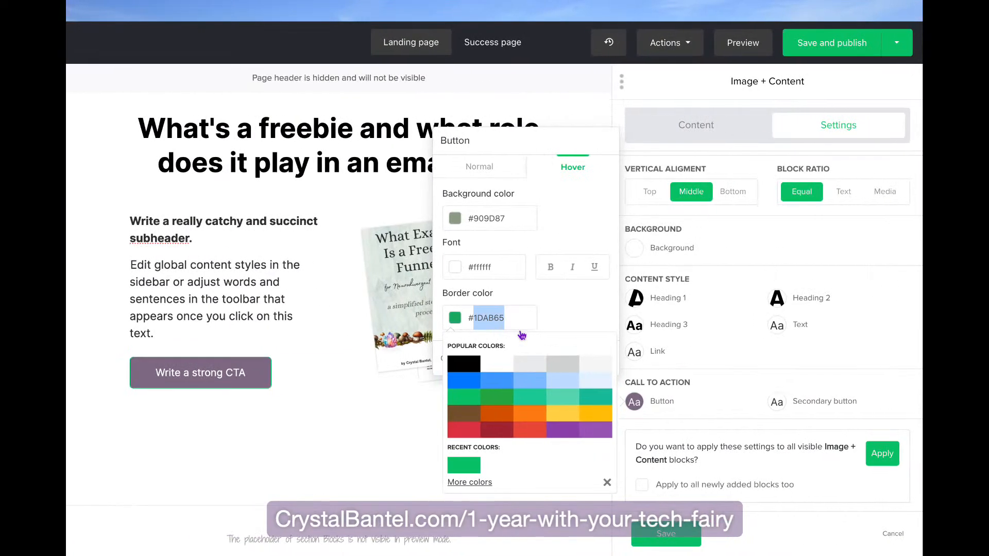
{"action": "type", "text": "#D0A52"}
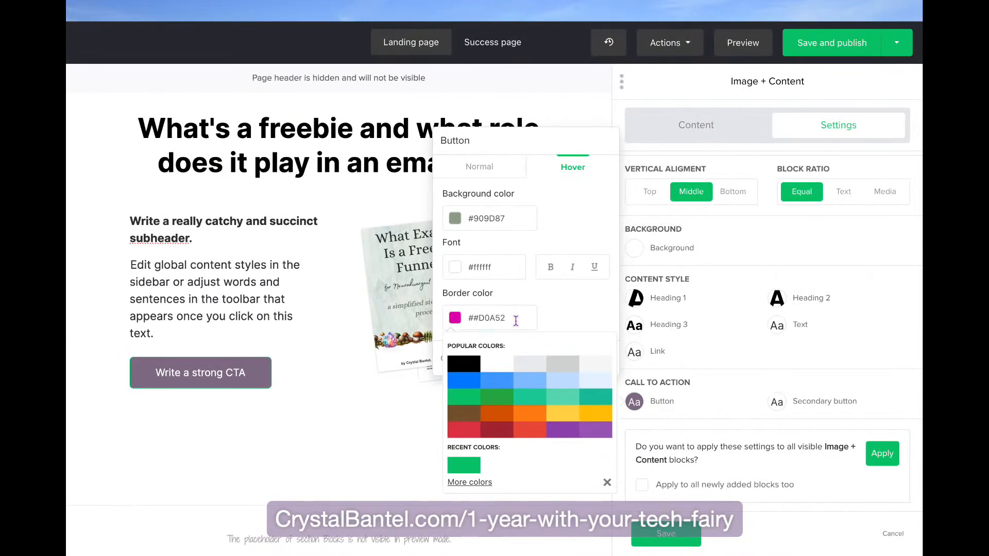
{"action": "left_click", "coordinate": [477, 320]}
{"action": "key", "text": "BackSpace"}
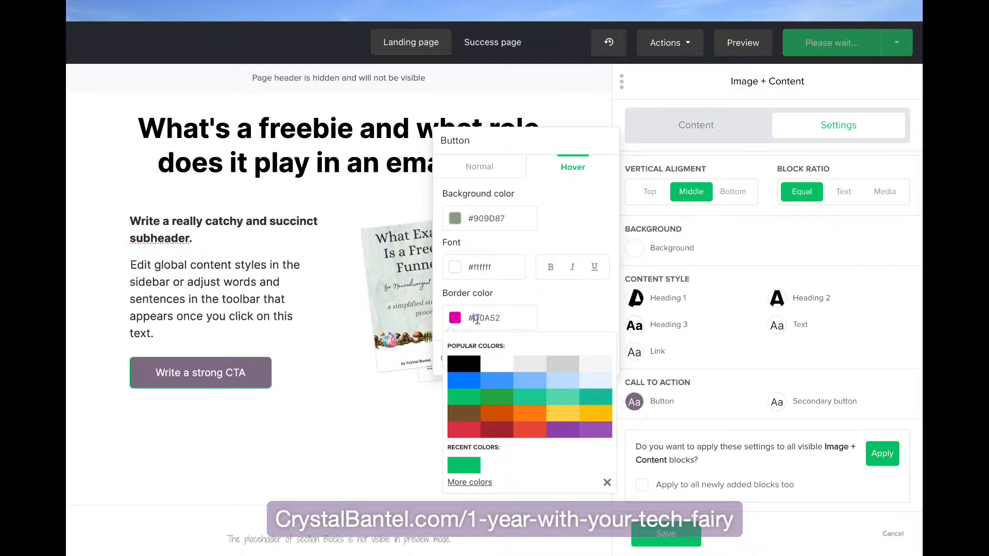
{"action": "type", "text": "A"}
{"action": "triple_click", "coordinate": [499, 318]}
{"action": "key", "text": "ctrl+c"}
{"action": "left_click", "coordinate": [567, 329]}
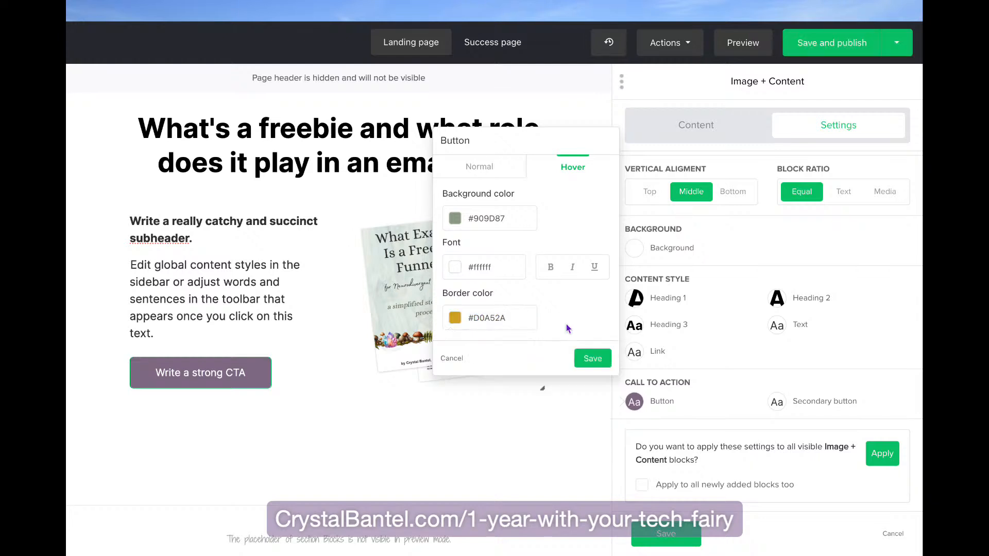
{"action": "left_click", "coordinate": [589, 361]}
{"action": "left_click", "coordinate": [488, 173]}
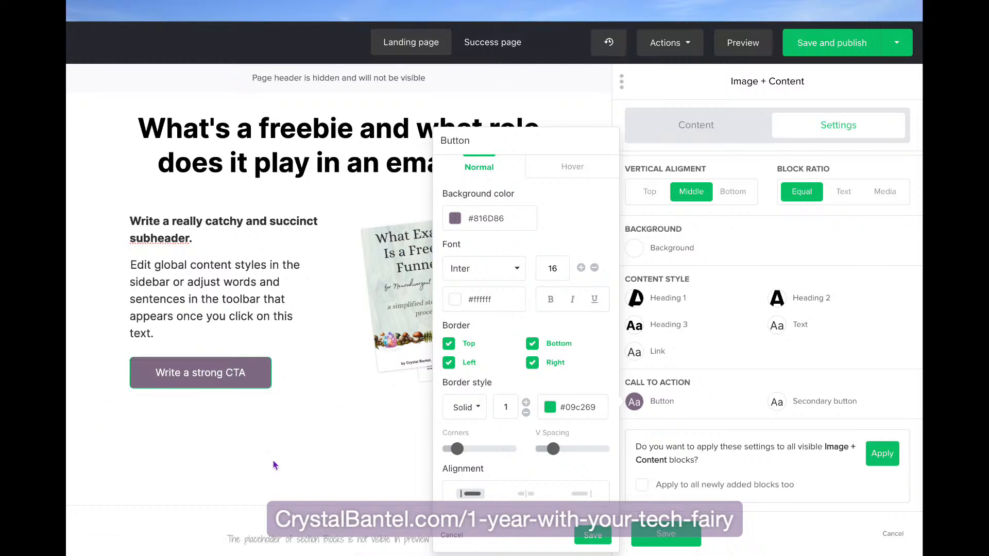
- Replace the normal-state border colour #09c269 with gold #D0A52A and save the button styles
{"action": "left_click", "coordinate": [578, 177]}
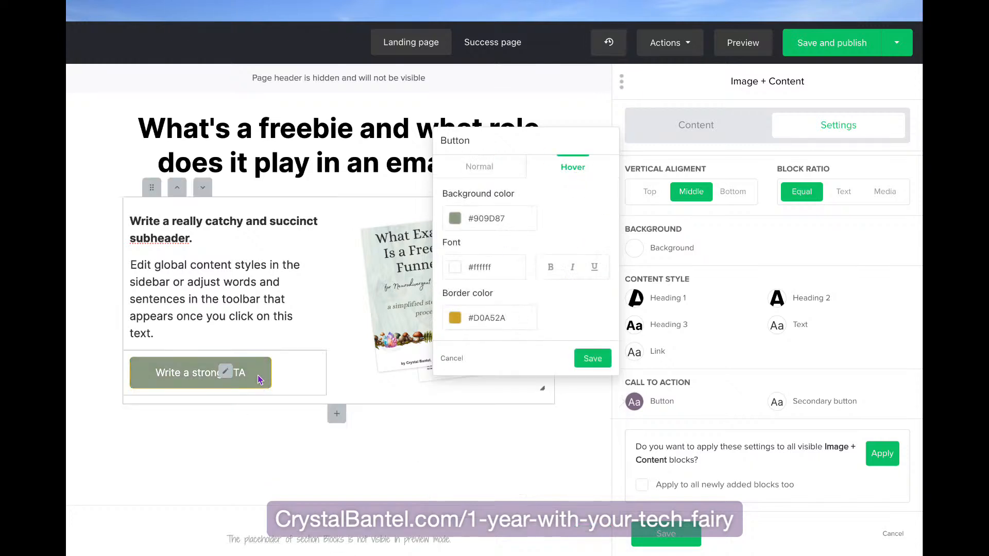
{"action": "left_click", "coordinate": [499, 176]}
{"action": "scroll", "coordinate": [486, 364], "scroll_direction": "down", "scroll_amount": 2}
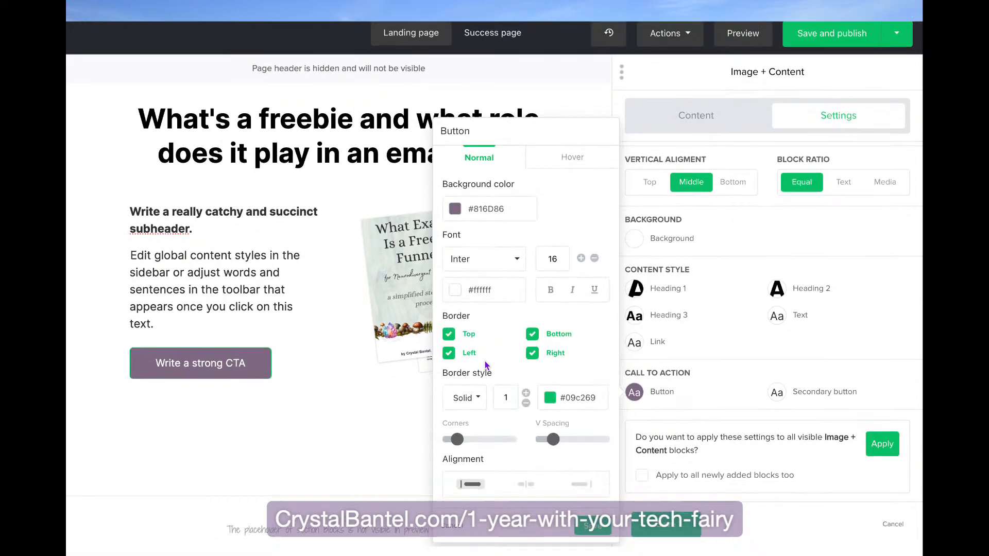
{"action": "scroll", "coordinate": [495, 425], "scroll_direction": "down", "scroll_amount": 1}
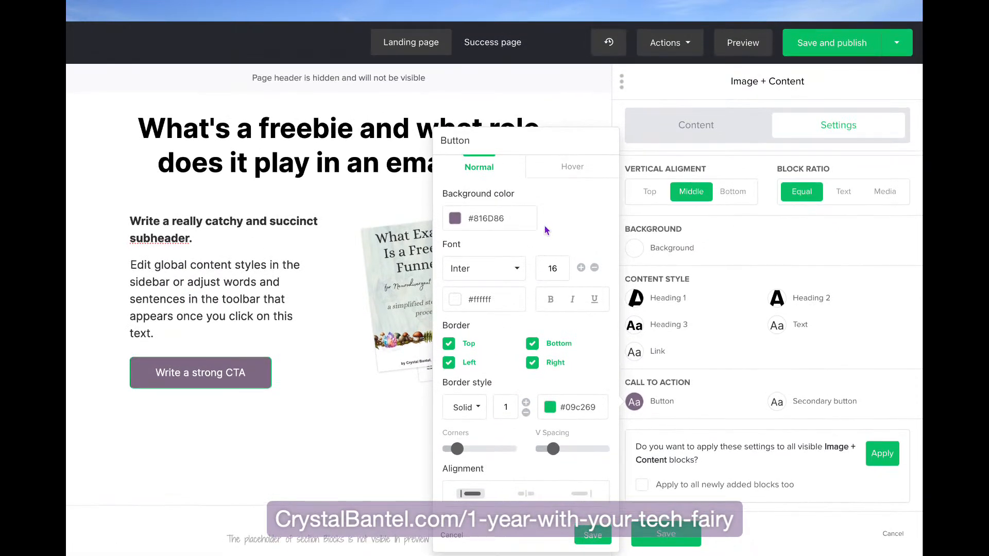
{"action": "left_click", "coordinate": [579, 407]}
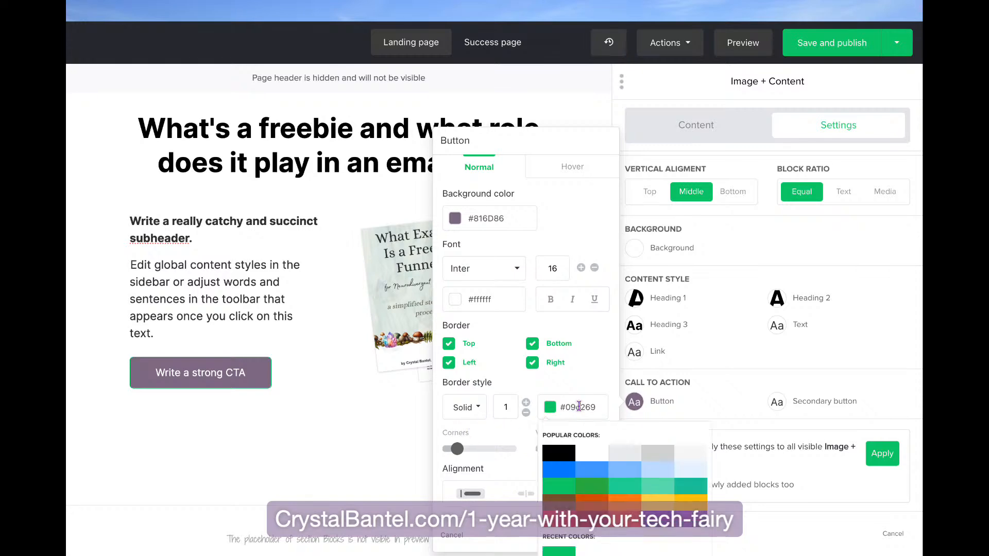
{"action": "scroll", "coordinate": [580, 432], "scroll_direction": "down", "scroll_amount": 2}
{"action": "left_click", "coordinate": [566, 538]}
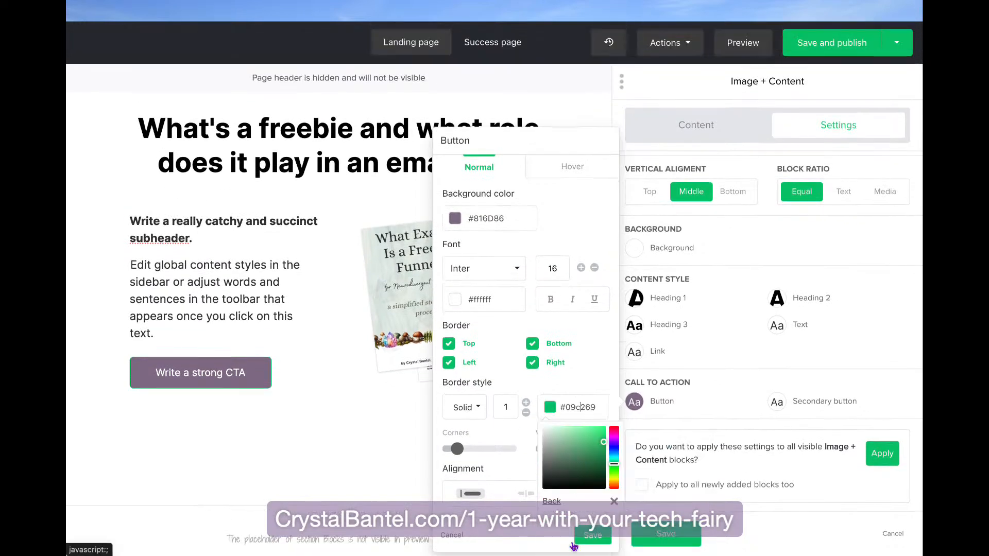
{"action": "triple_click", "coordinate": [574, 408]}
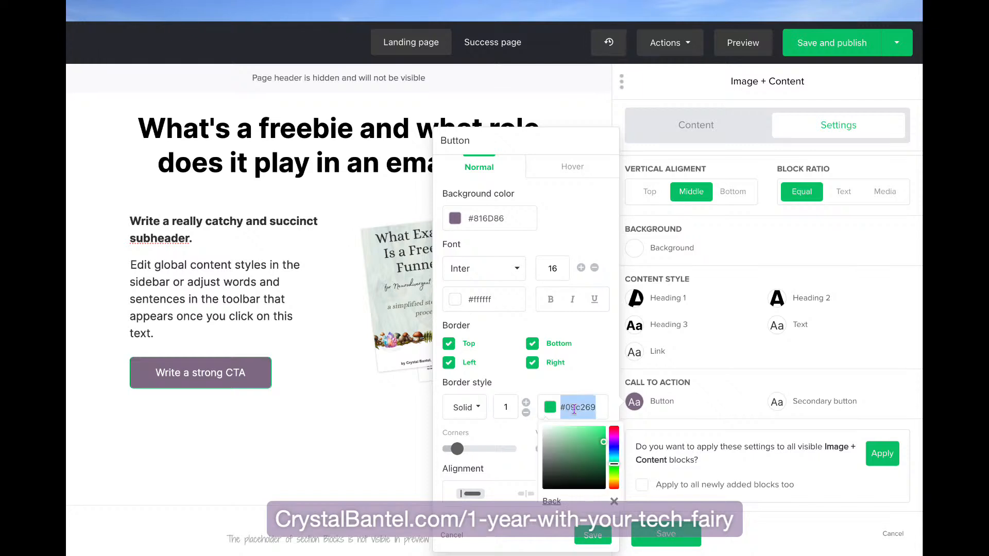
{"action": "key", "text": "ctrl+v"}
{"action": "left_click", "coordinate": [593, 377]}
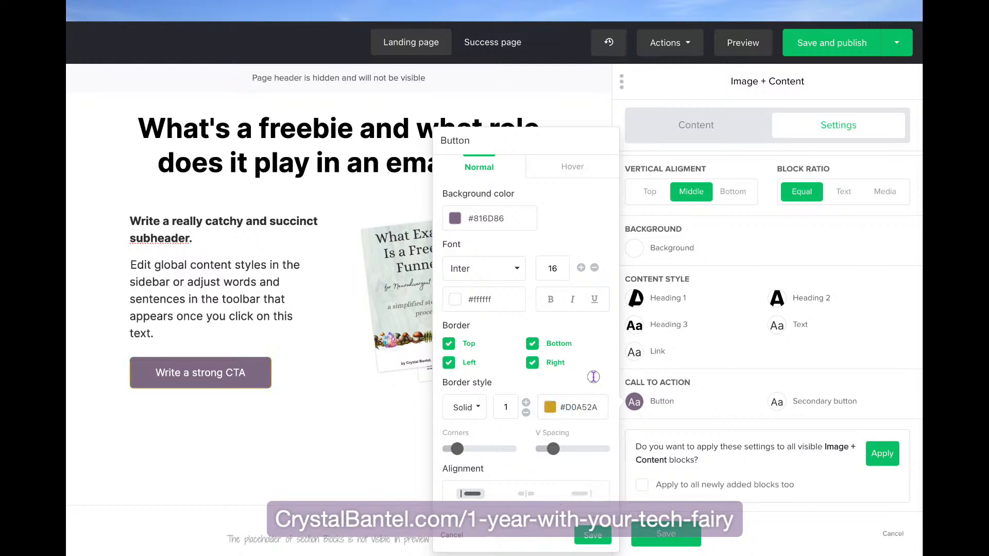
{"action": "left_click", "coordinate": [593, 535]}
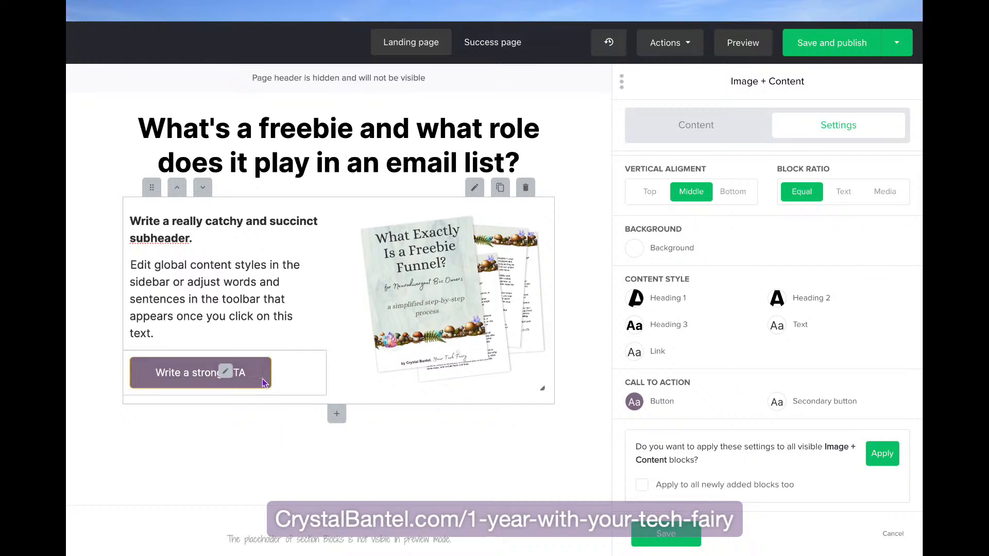
- Change the CTA button label to 'GET THE FREE GUIDE'
{"action": "left_click", "coordinate": [226, 377]}
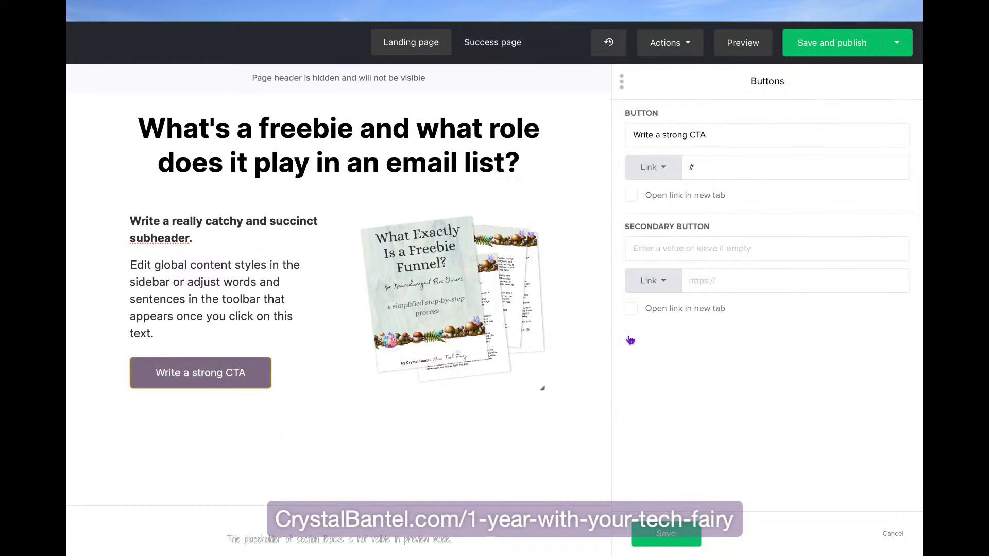
{"action": "left_click", "coordinate": [715, 133]}
{"action": "key", "text": "ctrl+a"}
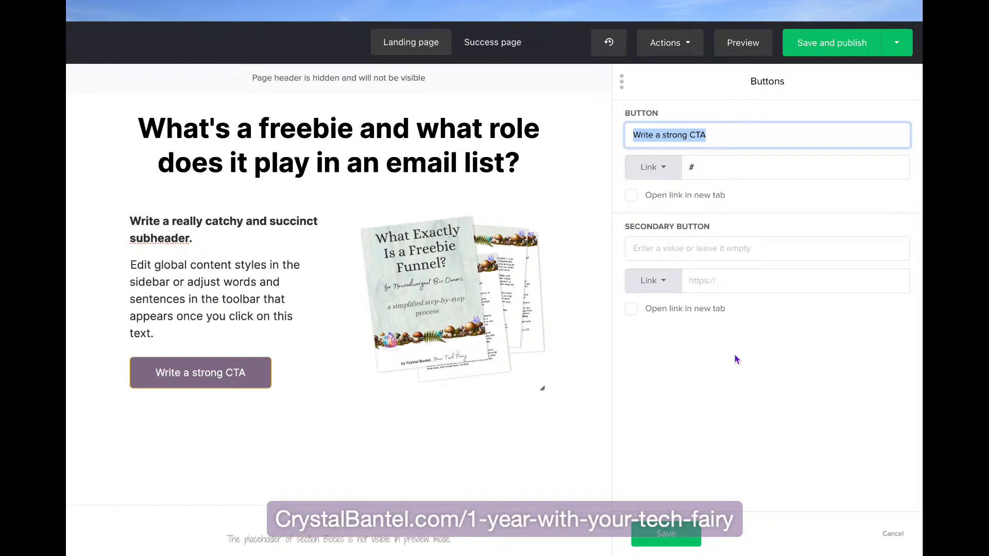
{"action": "key", "text": "Caps_Lock"}
{"action": "type", "text": "GET THE FREE "}
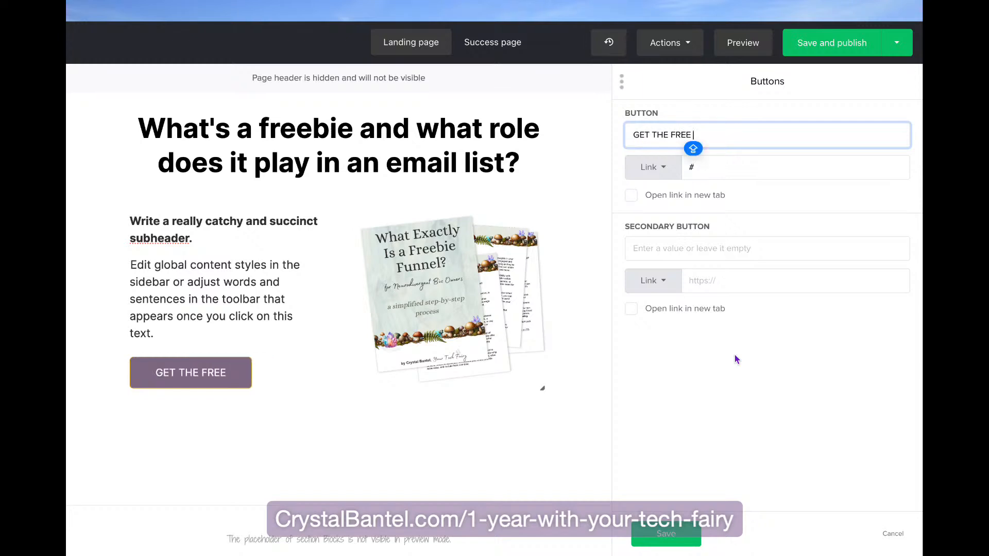
{"action": "type", "text": "GUIDE"}
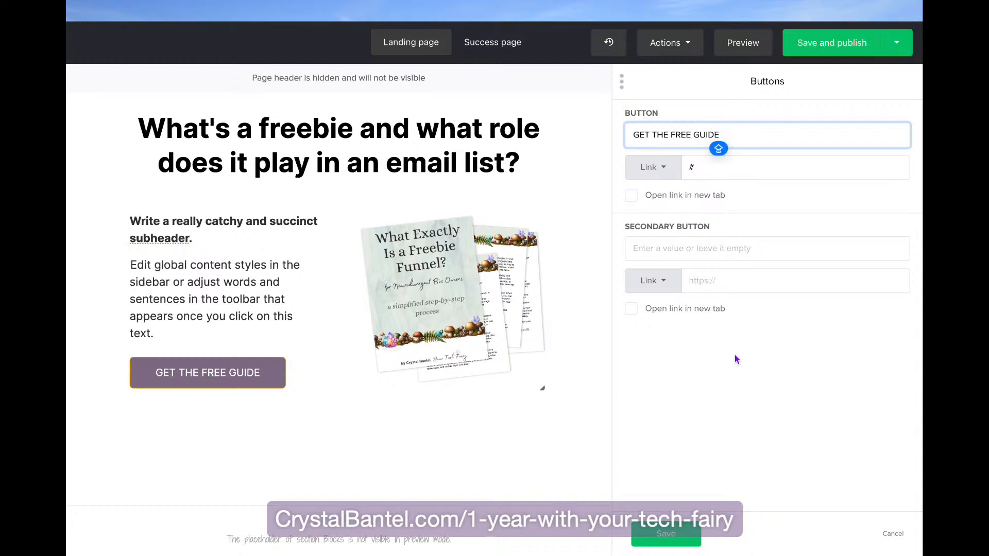
- Look over the button's link field, then return to the Canva brand kit in Chrome
{"action": "left_click", "coordinate": [704, 169]}
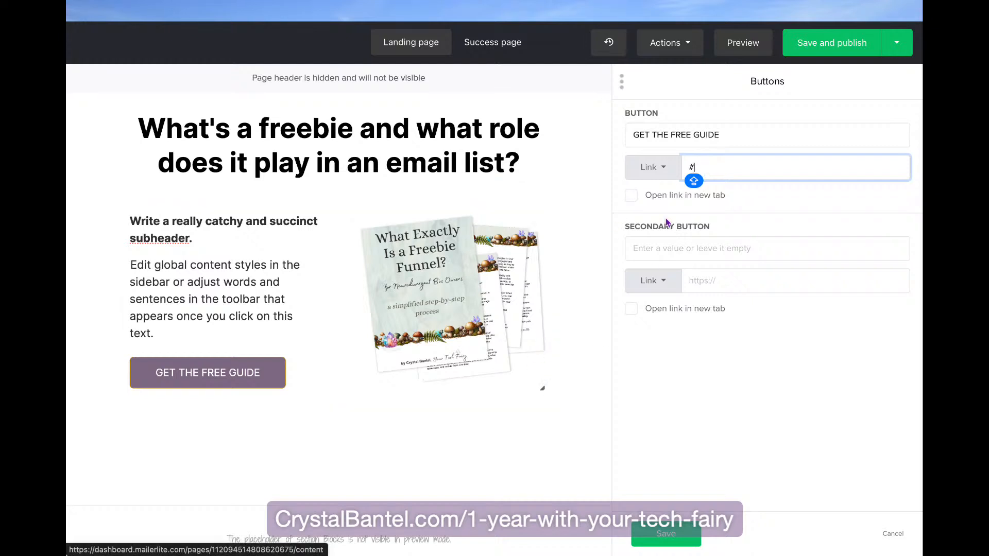
{"action": "scroll", "coordinate": [451, 449], "scroll_direction": "down", "scroll_amount": 15}
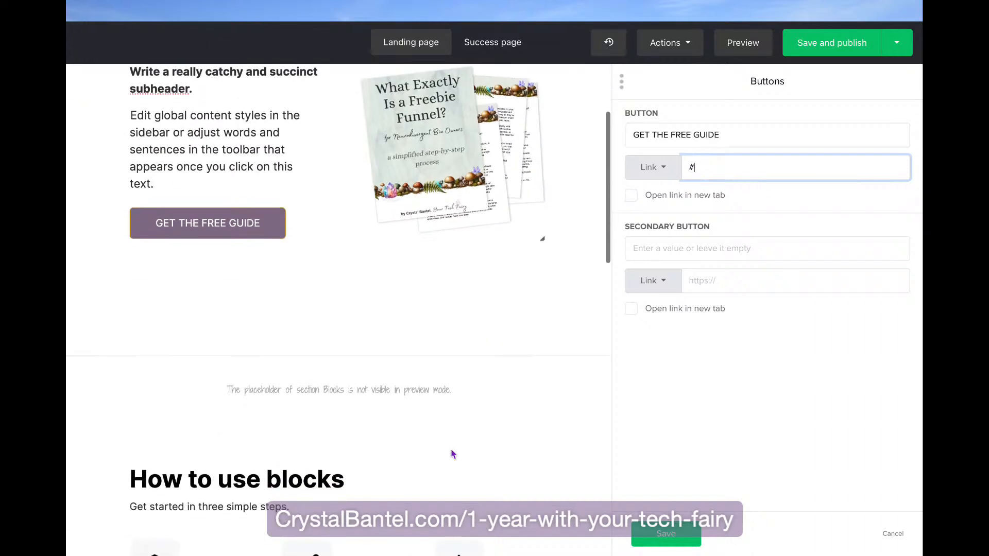
{"action": "scroll", "coordinate": [385, 440], "scroll_direction": "up", "scroll_amount": 15}
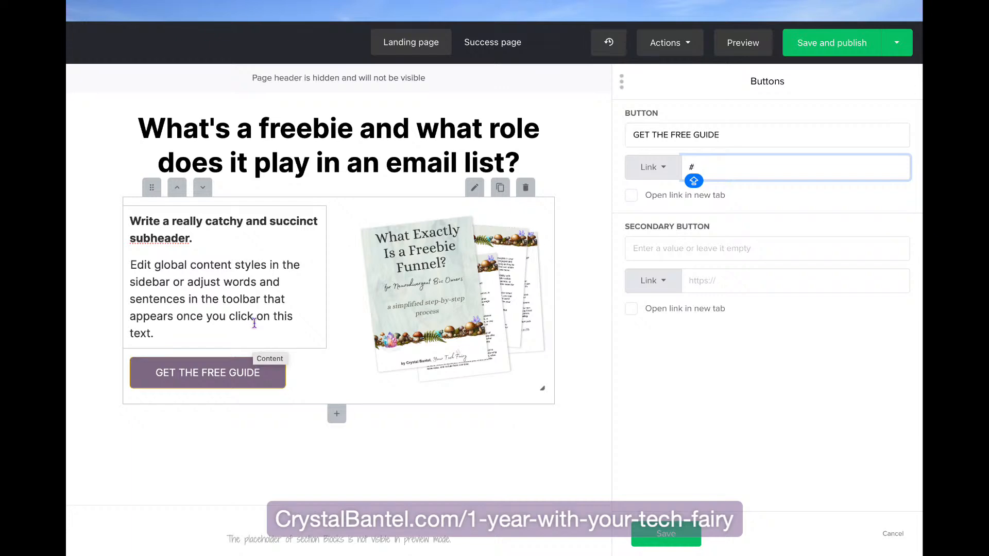
{"action": "key", "text": "ctrl+Left"}
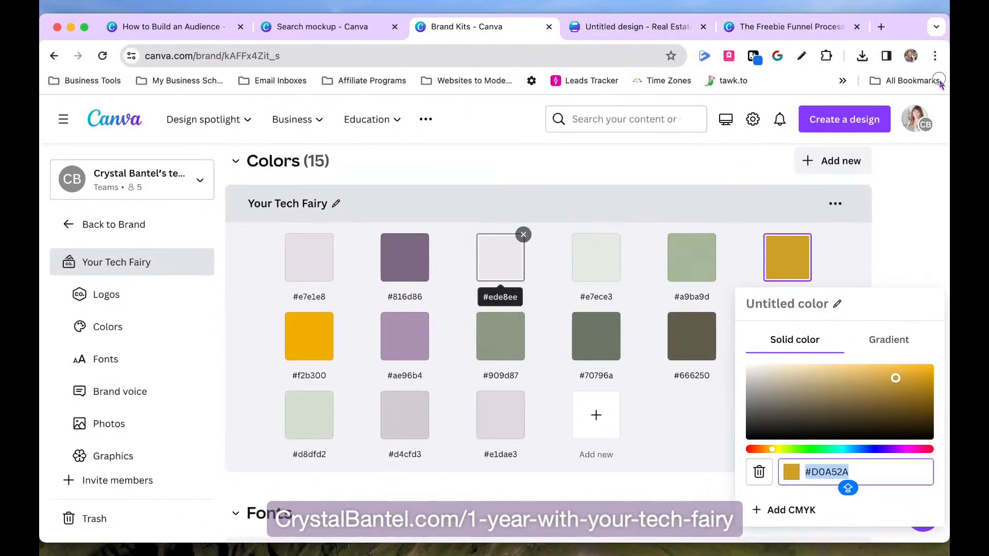
- Load ChatGPT in a new Chrome tab by entering 'chat' in the address bar
{"action": "left_click", "coordinate": [881, 27]}
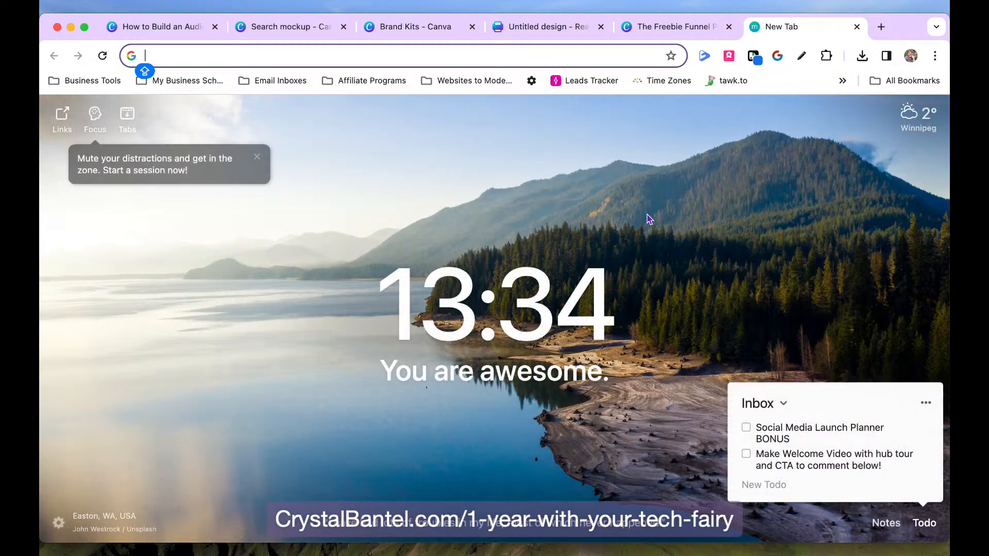
{"action": "type", "text": "CHAT"}
{"action": "key", "text": "Return"}
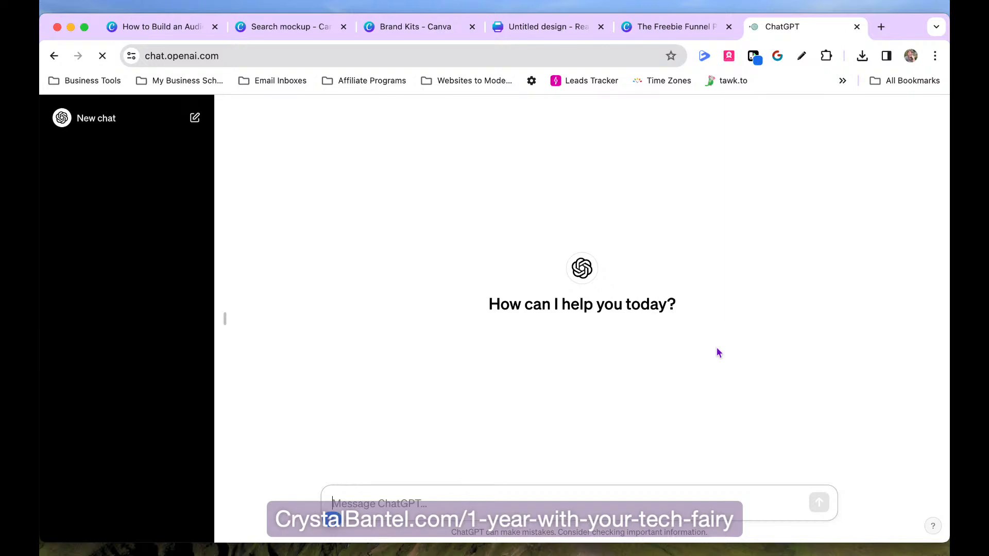
{"action": "key", "text": "ctrl+Right"}
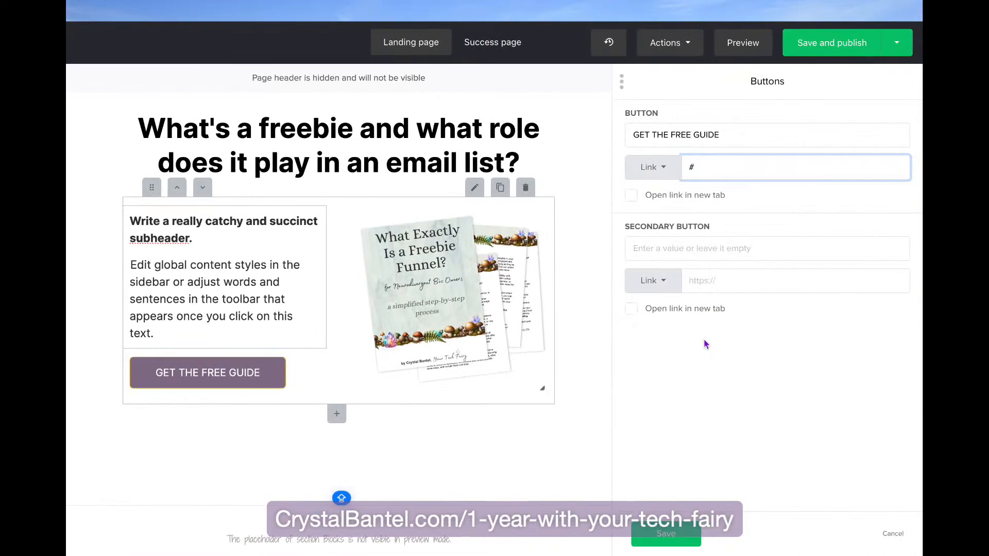
{"action": "key", "text": "ctrl+Left"}
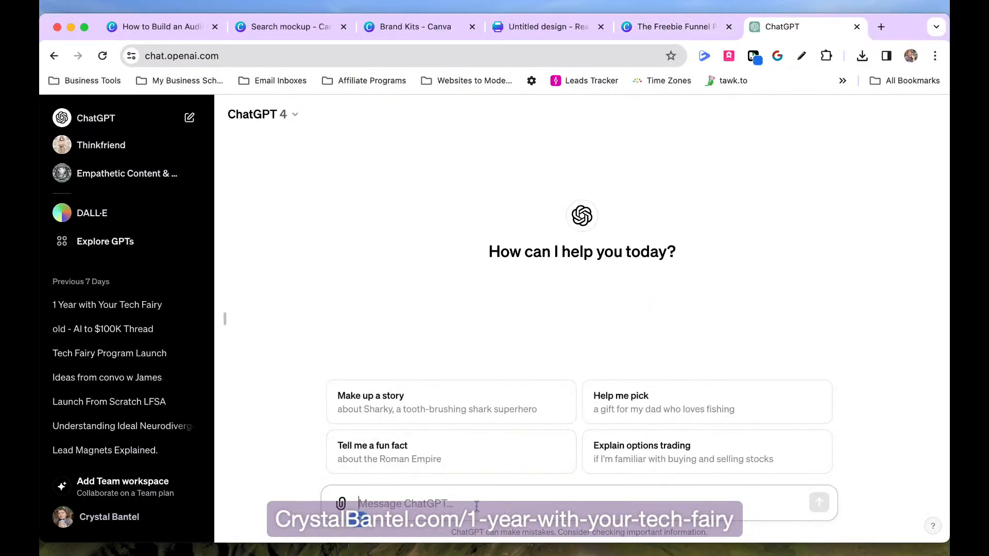
- Begin the prompt 'I'm creating a freebie funnel for a free resource call' plus the pasted design title
{"action": "type", "text": "I'M CREA"}
{"action": "key", "text": "BackSpace"}
{"action": "key", "text": "BackSpace"}
{"action": "key", "text": "BackSpace"}
{"action": "key", "text": "BackSpace"}
{"action": "key", "text": "BackSpace"}
{"action": "key", "text": "BackSpace"}
{"action": "type", "text": "I'm creating a freebie fun"}
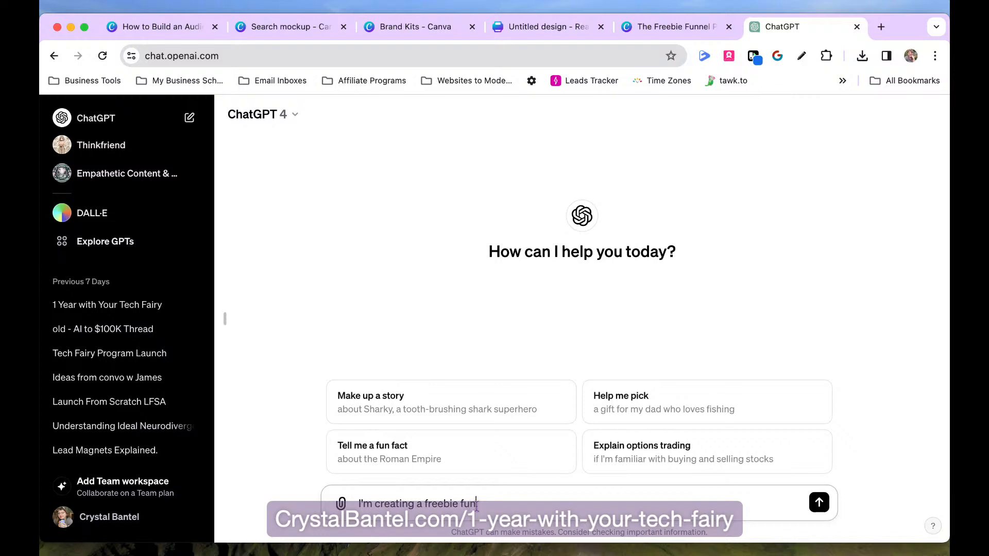
{"action": "type", "text": "nel for a free resource"}
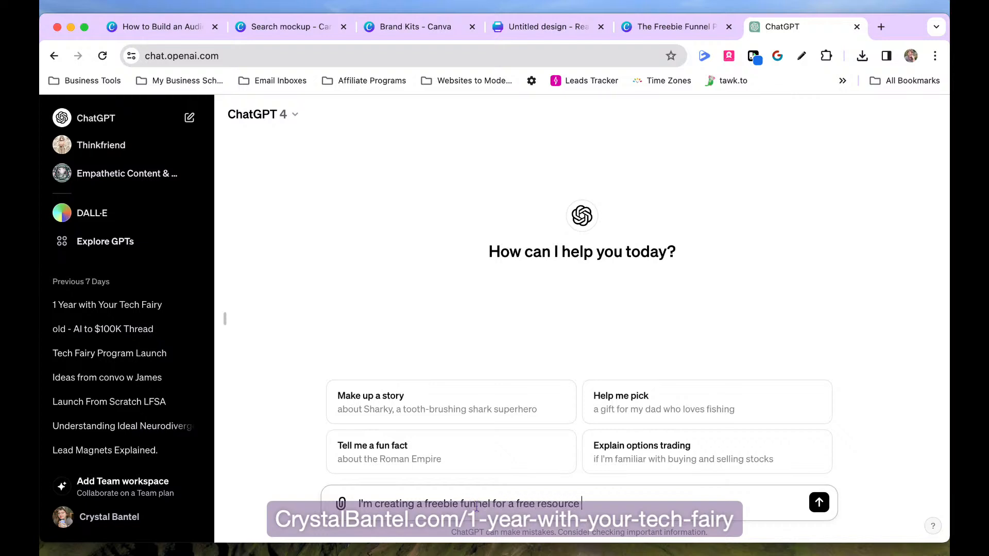
{"action": "type", "text": " called"}
{"action": "left_click", "coordinate": [670, 27]}
{"action": "left_click", "coordinate": [619, 121]}
{"action": "key", "text": "super+c"}
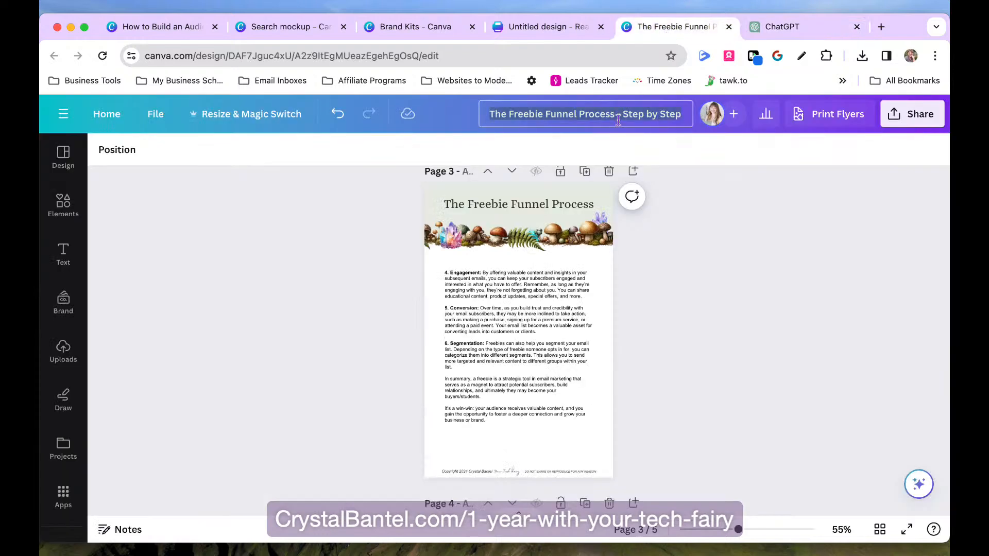
{"action": "left_click", "coordinate": [795, 28]}
{"action": "key", "text": "super+v"}
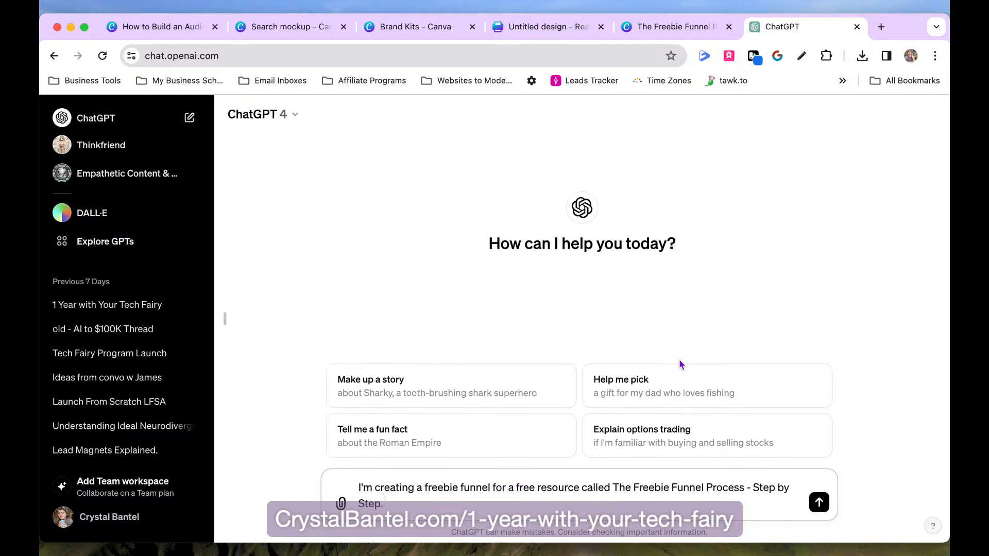
- Ask for a hook, subheadline and short description appealing to neurodivergent entrepreneurs, mentioning the PDF to analyze
{"action": "type", "text": ". I need a good hook, subheadline, and a short description "}
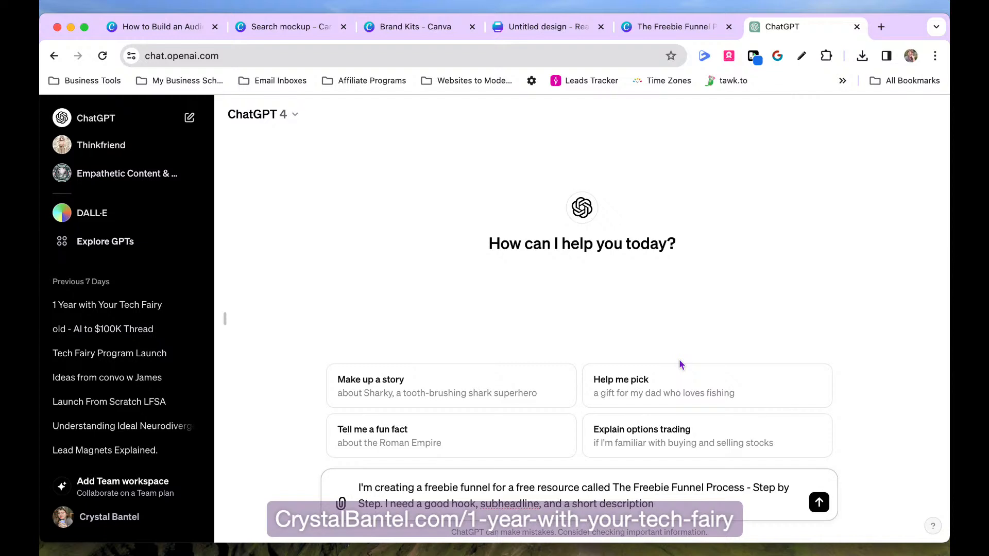
{"action": "type", "text": "that will help this landing"}
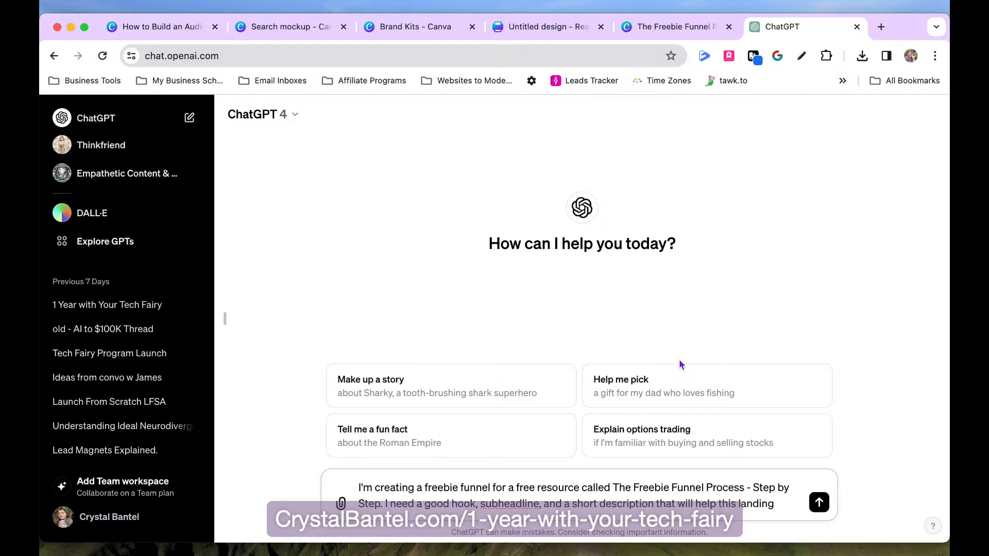
{"action": "type", "text": " page to convert we"}
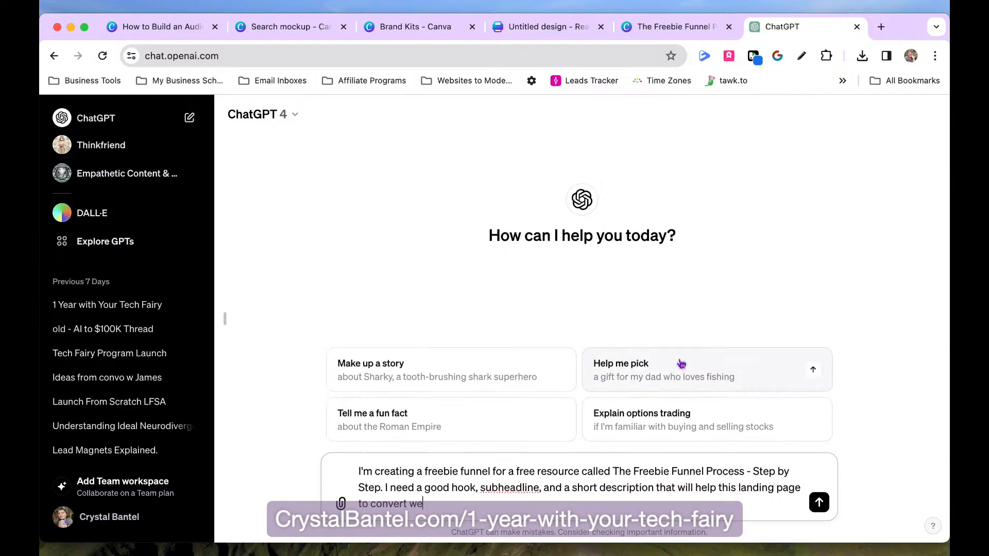
{"action": "type", "text": "ll. It needs t"}
{"action": "type", "text": "o appeal to neurodiverge"}
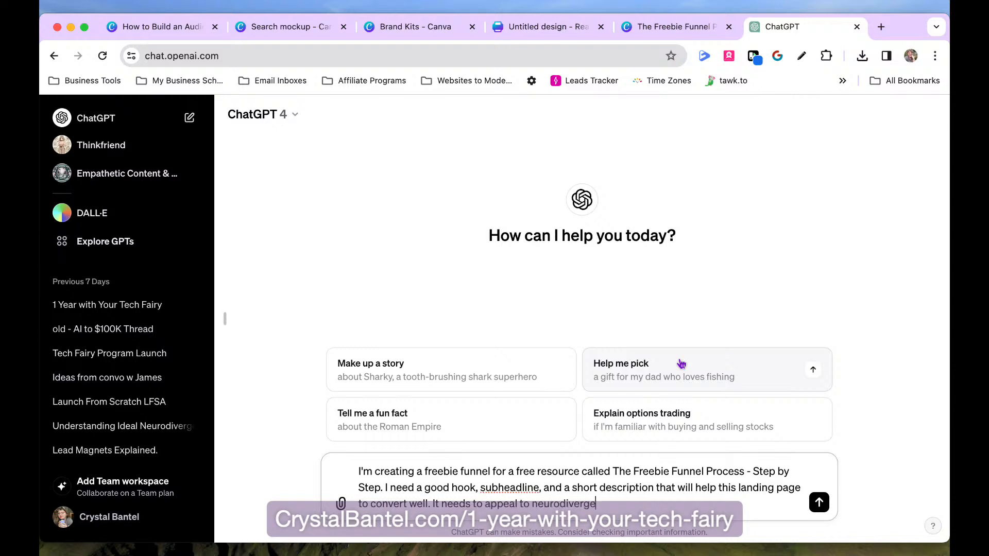
{"action": "type", "text": "nt entrepreneurs."}
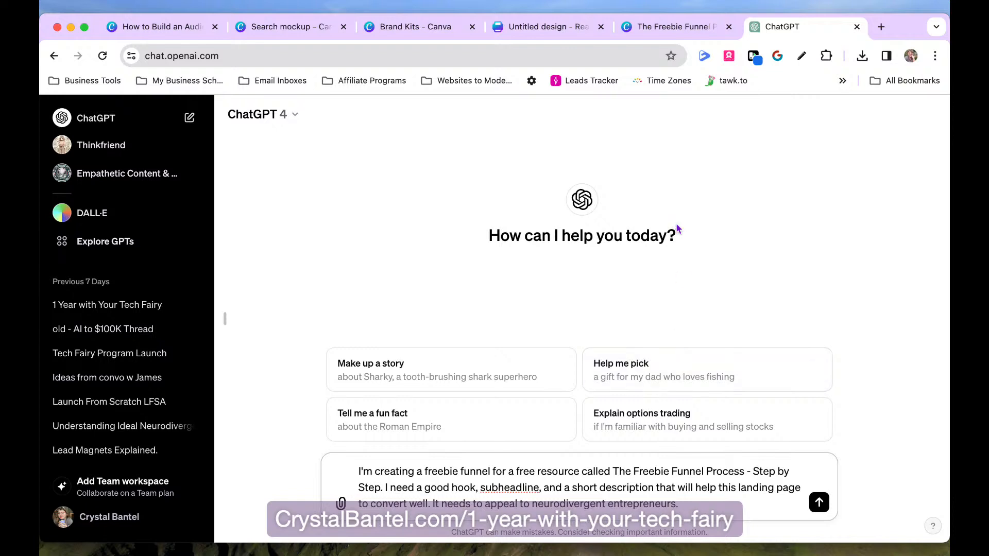
{"action": "type", "text": "I will show you the free resourc"}
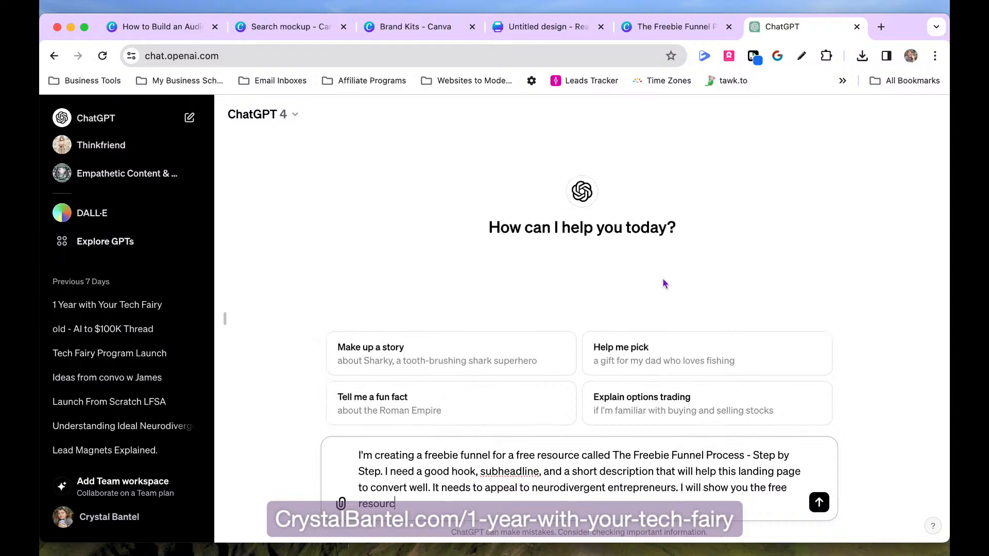
{"action": "type", "text": "e pdf for you to analyze and"}
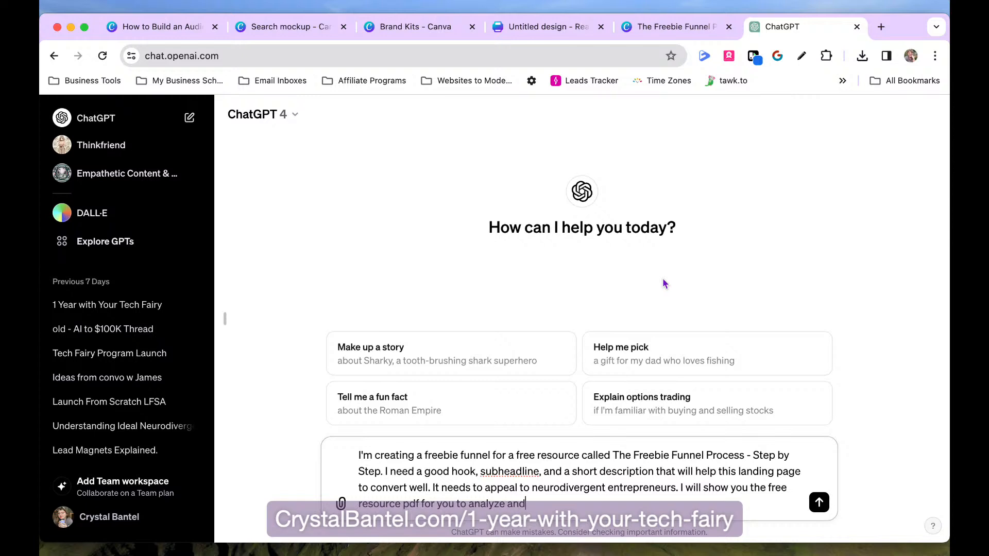
{"action": "type", "text": " that will help you figure"}
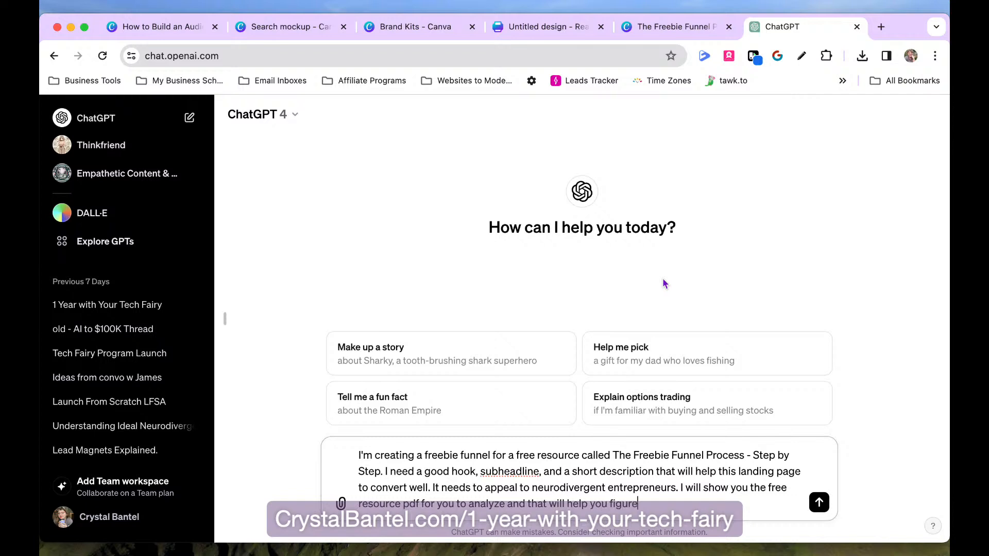
{"action": "type", "text": " out my copy for me."}
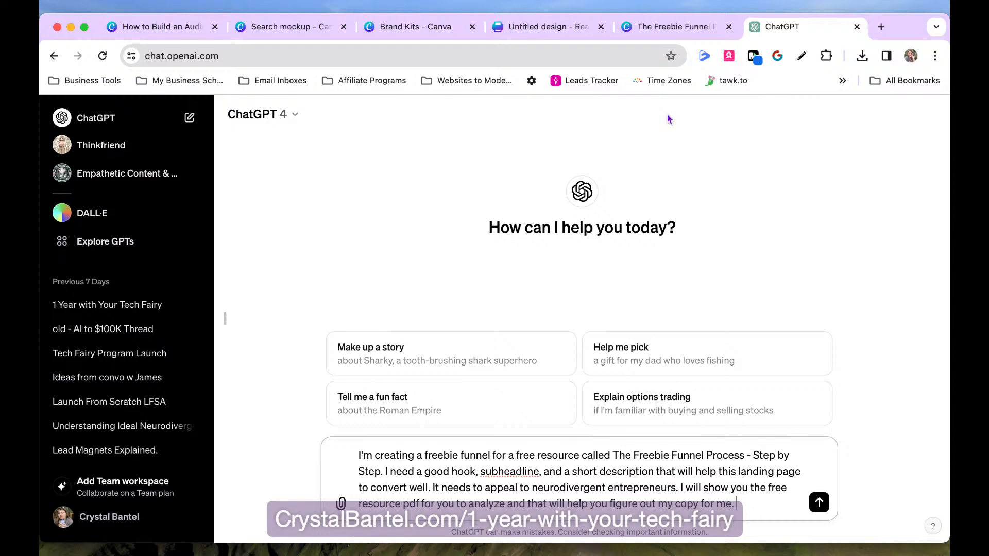
- Screenshot guide pages 1 and 2 in Canva and attach them to the ChatGPT prompt
{"action": "left_click", "coordinate": [669, 29]}
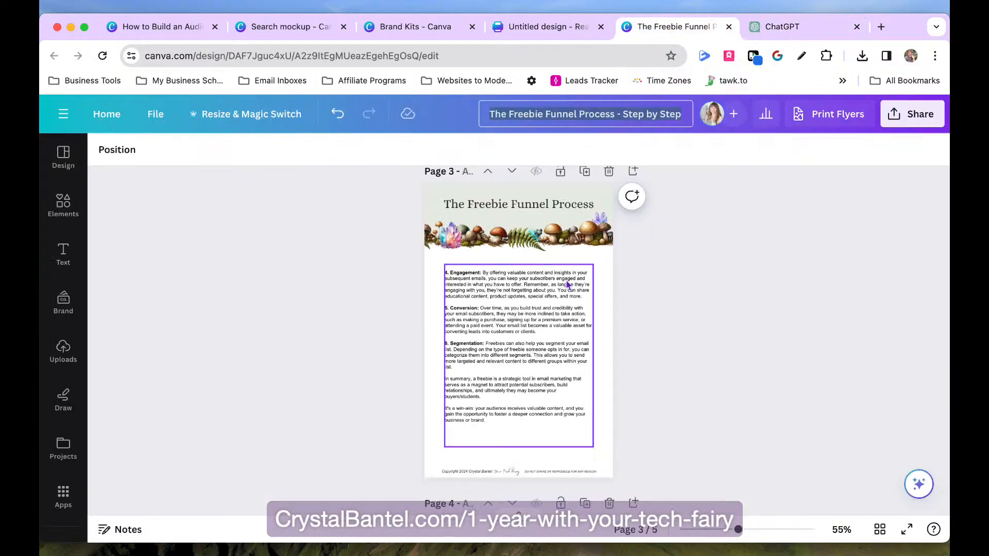
{"action": "scroll", "coordinate": [632, 299], "scroll_direction": "up", "scroll_amount": 10}
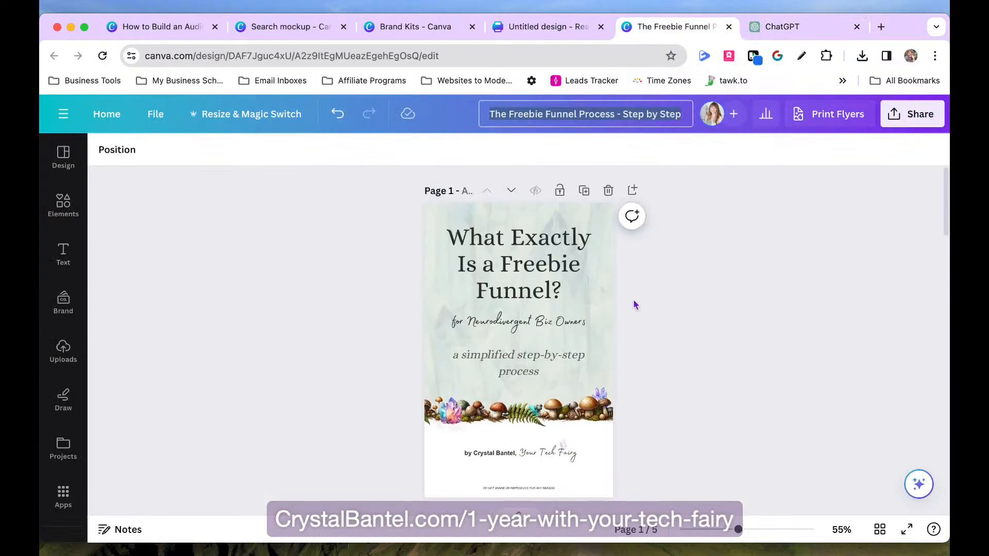
{"action": "key", "text": "super+shift+4"}
{"action": "left_click_drag", "start_coordinate": [424, 205], "coordinate": [613, 498]}
{"action": "left_click", "coordinate": [796, 25]}
{"action": "left_click_drag", "start_coordinate": [927, 512], "coordinate": [625, 487]}
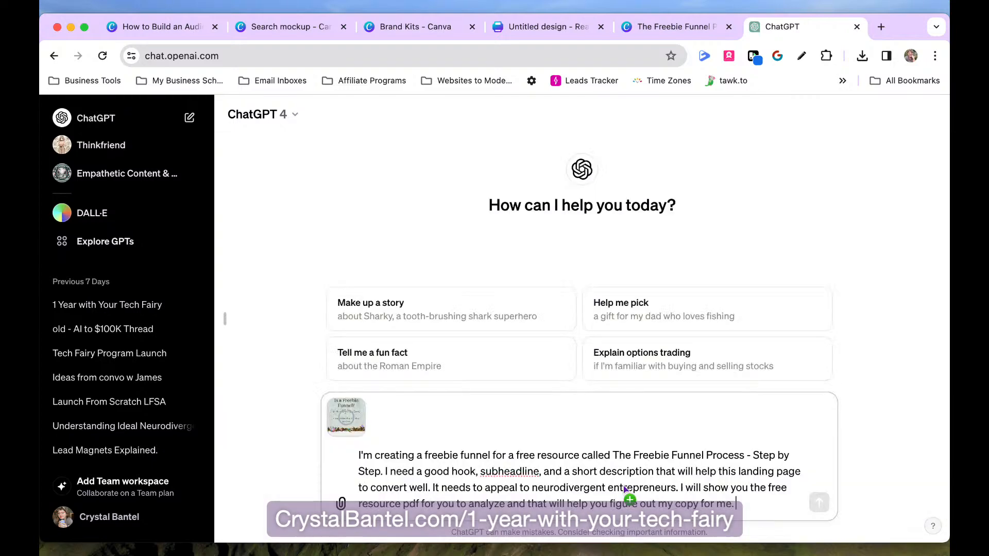
{"action": "left_click", "coordinate": [676, 29]}
{"action": "scroll", "coordinate": [794, 387], "scroll_direction": "down", "scroll_amount": 8}
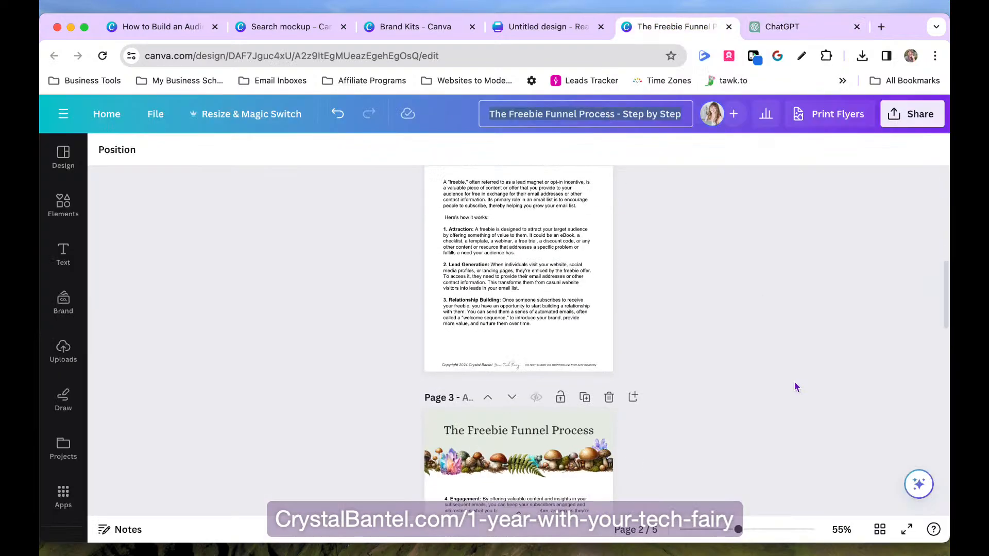
{"action": "scroll", "coordinate": [795, 388], "scroll_direction": "up", "scroll_amount": 2}
{"action": "key", "text": "super+shift+4"}
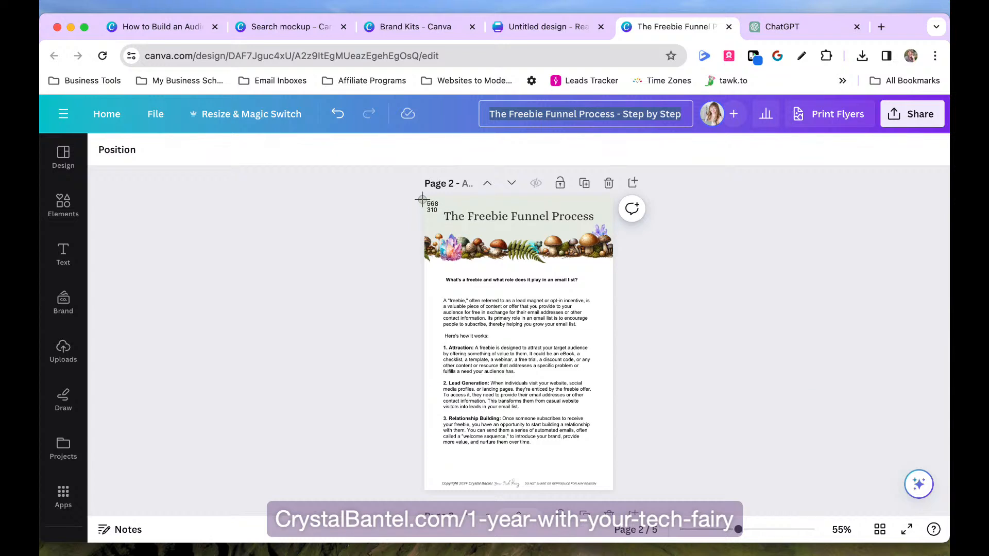
{"action": "left_click_drag", "start_coordinate": [424, 199], "coordinate": [613, 489]}
{"action": "left_click", "coordinate": [788, 27]}
{"action": "left_click_drag", "start_coordinate": [917, 499], "coordinate": [619, 436]}
- Screenshot guide pages 3 and 4 and attach them to the prompt
{"action": "left_click", "coordinate": [675, 27]}
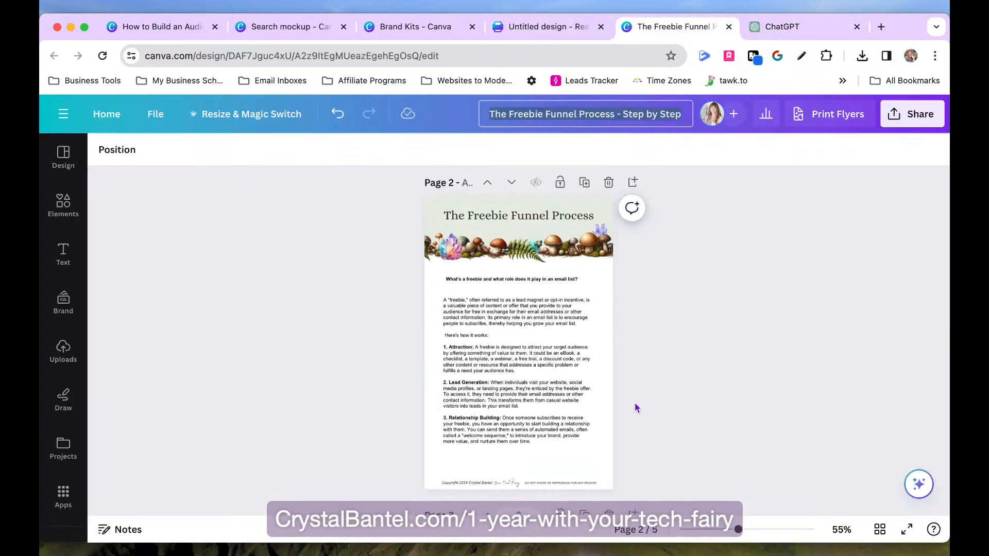
{"action": "scroll", "coordinate": [636, 405], "scroll_direction": "down", "scroll_amount": 6}
{"action": "scroll", "coordinate": [637, 405], "scroll_direction": "up", "scroll_amount": 3, "text": "ctrl"}
{"action": "scroll", "coordinate": [636, 403], "scroll_direction": "up", "scroll_amount": 1}
{"action": "key", "text": "super+shift+4"}
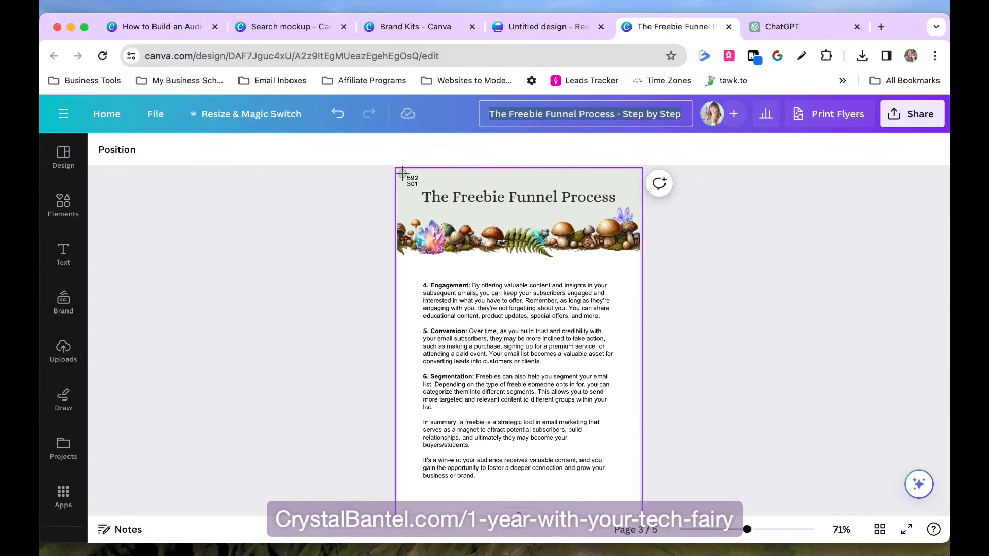
{"action": "left_click_drag", "start_coordinate": [398, 171], "coordinate": [641, 453]}
{"action": "left_click", "coordinate": [801, 35]}
{"action": "left_click_drag", "start_coordinate": [917, 490], "coordinate": [565, 409]}
{"action": "left_click", "coordinate": [675, 26]}
{"action": "scroll", "coordinate": [643, 369], "scroll_direction": "down", "scroll_amount": 10}
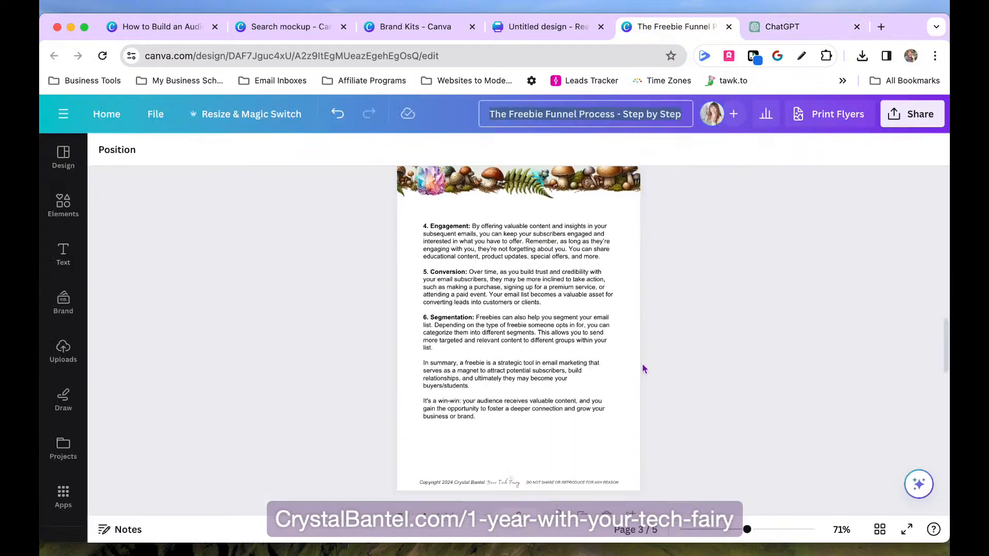
{"action": "scroll", "coordinate": [642, 365], "scroll_direction": "down", "scroll_amount": 1}
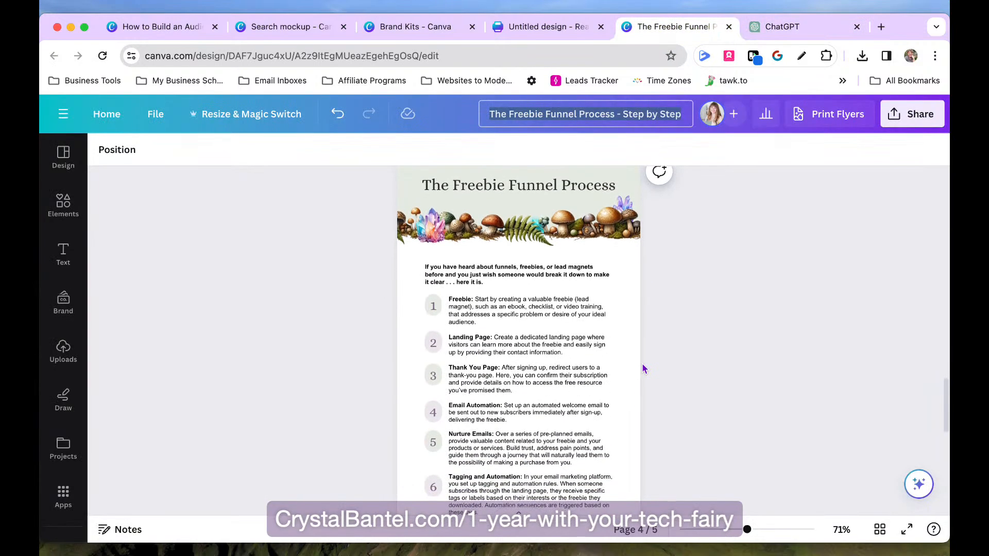
{"action": "scroll", "coordinate": [642, 365], "scroll_direction": "down", "scroll_amount": 2}
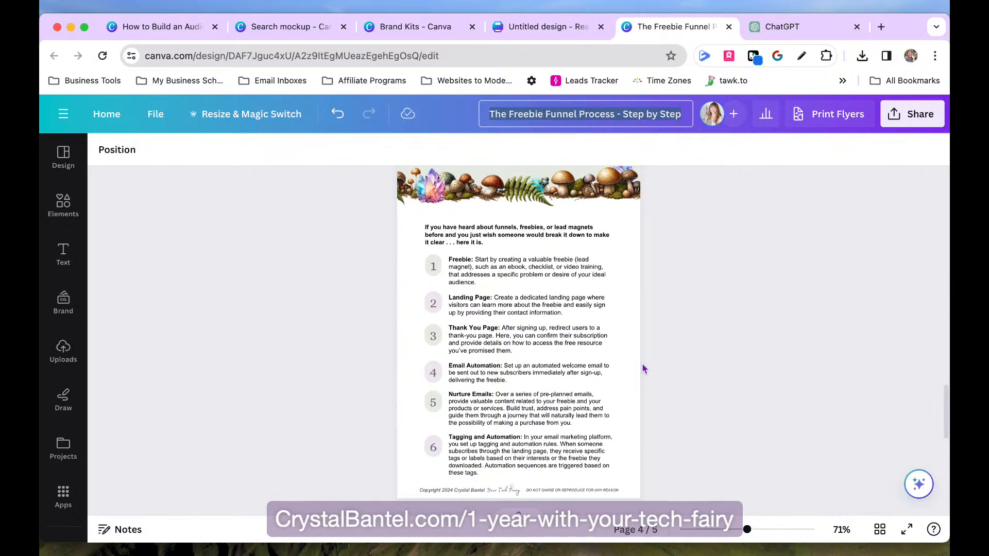
{"action": "key", "text": "super+shift+4"}
{"action": "left_click_drag", "start_coordinate": [397, 205], "coordinate": [643, 483]}
{"action": "left_click", "coordinate": [782, 27]}
{"action": "left_click_drag", "start_coordinate": [918, 493], "coordinate": [621, 444]}
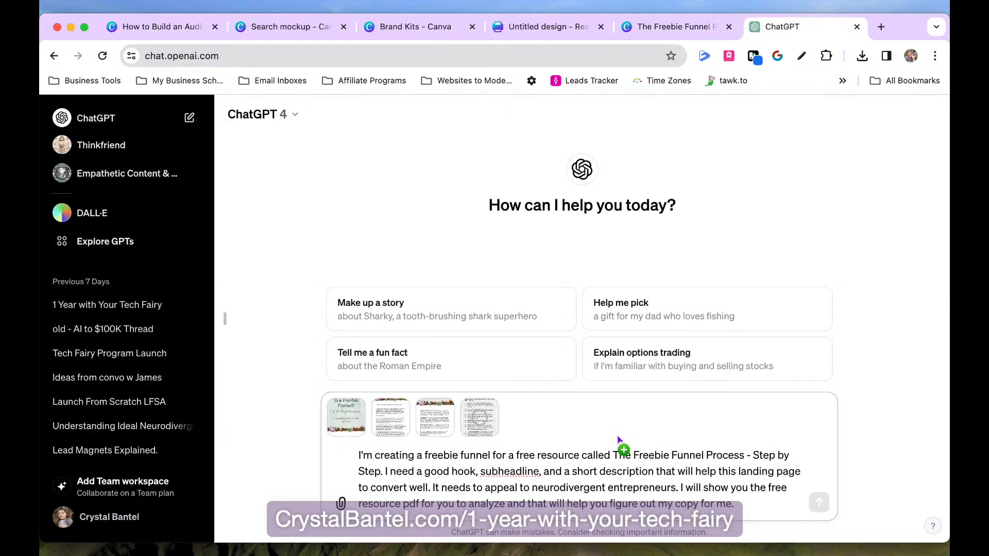
- Screenshot guide page 5 and attach it to the prompt
{"action": "left_click", "coordinate": [666, 29]}
{"action": "scroll", "coordinate": [648, 359], "scroll_direction": "down", "scroll_amount": 5}
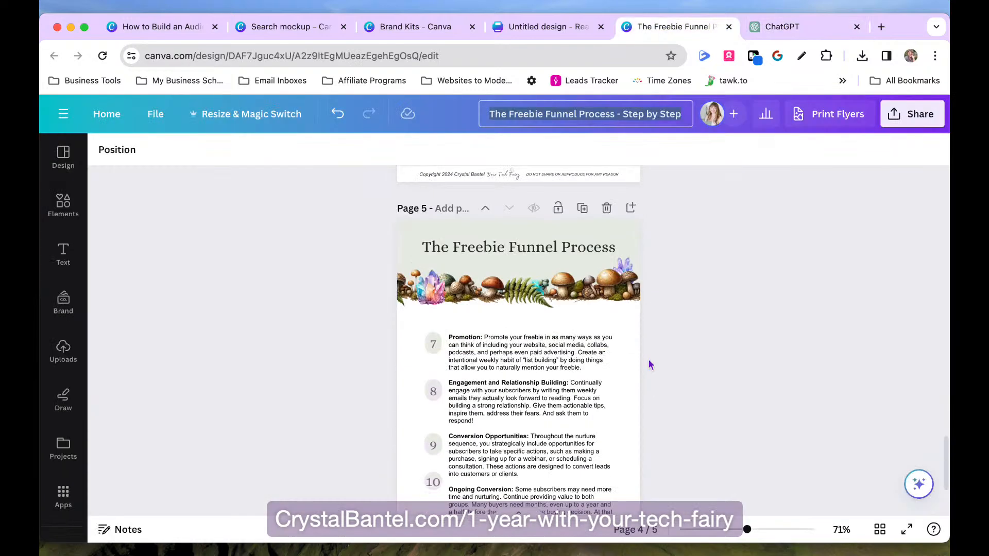
{"action": "scroll", "coordinate": [648, 360], "scroll_direction": "down", "scroll_amount": 2}
{"action": "key", "text": "super+shift+4"}
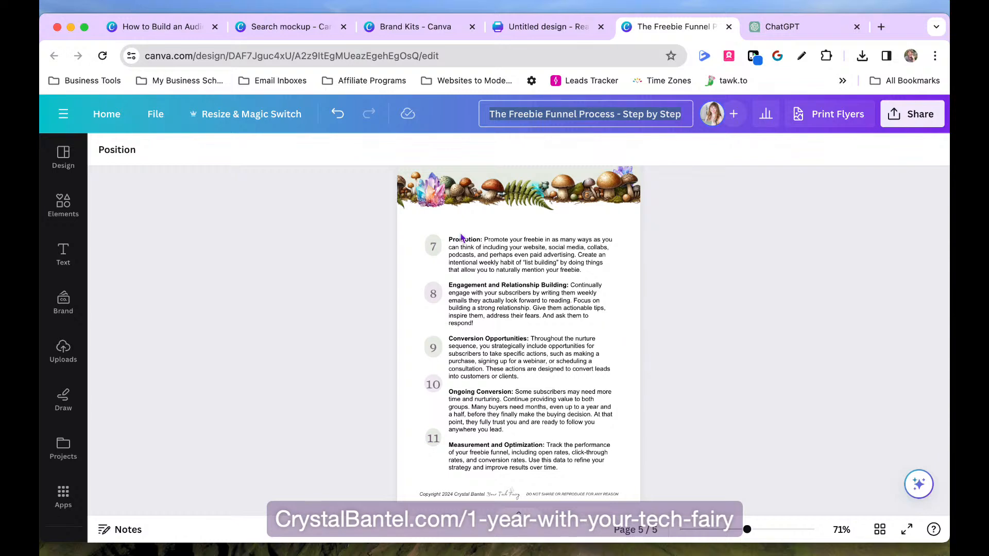
{"action": "left_click_drag", "start_coordinate": [405, 220], "coordinate": [638, 483]}
{"action": "left_click", "coordinate": [763, 31]}
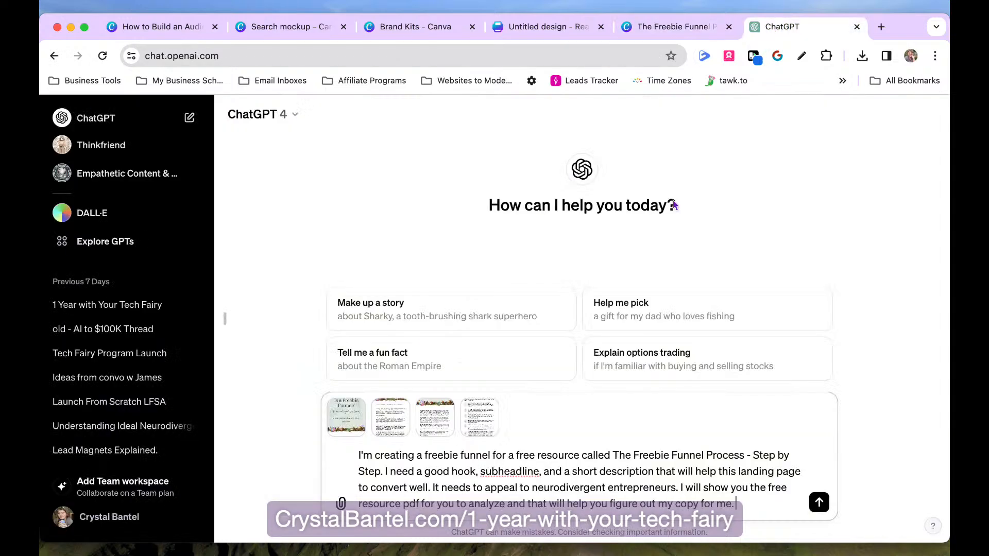
{"action": "left_click_drag", "start_coordinate": [922, 508], "coordinate": [632, 443]}
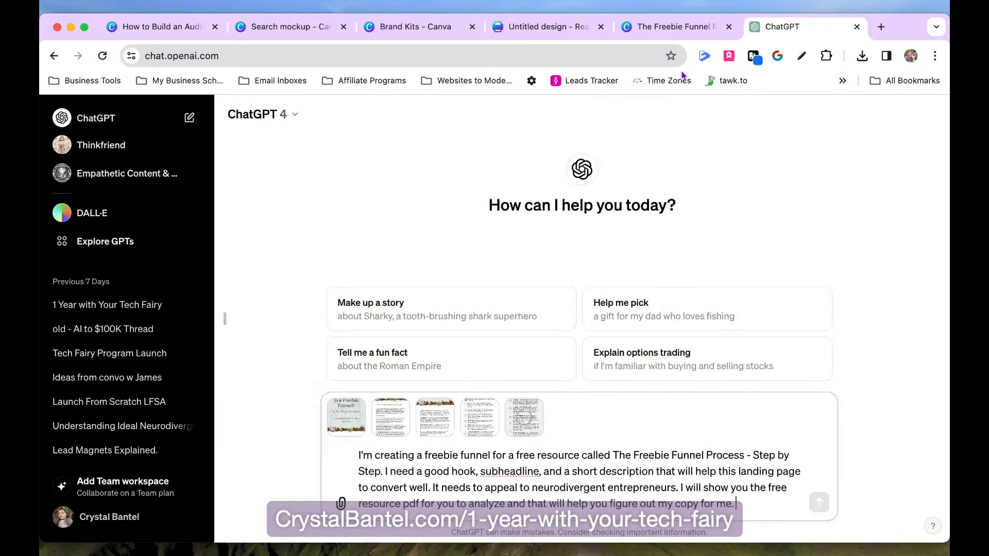
- Send the ChatGPT prompt with all five page attachments
{"action": "left_click", "coordinate": [681, 28]}
{"action": "scroll", "coordinate": [591, 312], "scroll_direction": "down", "scroll_amount": 2}
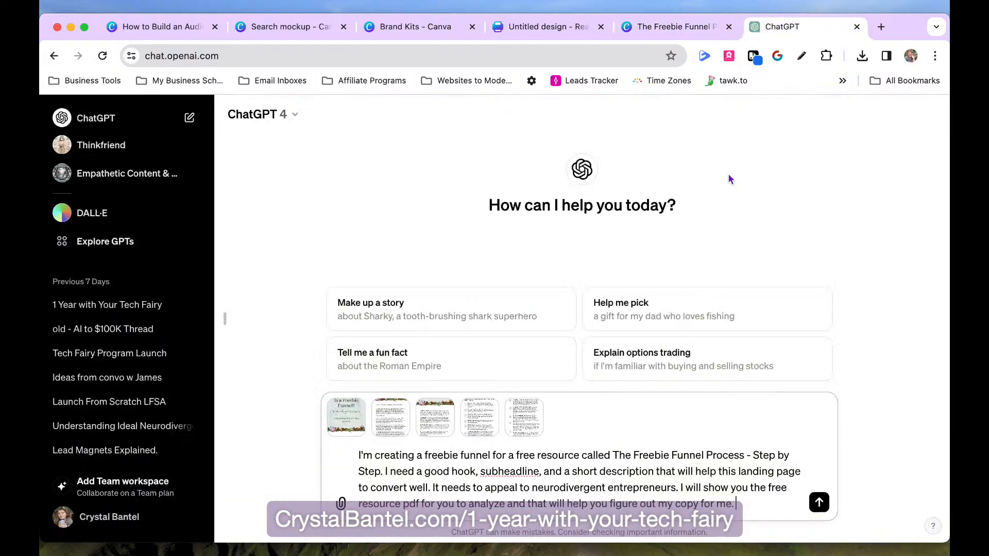
{"action": "left_click", "coordinate": [788, 26]}
{"action": "key", "text": "Return"}
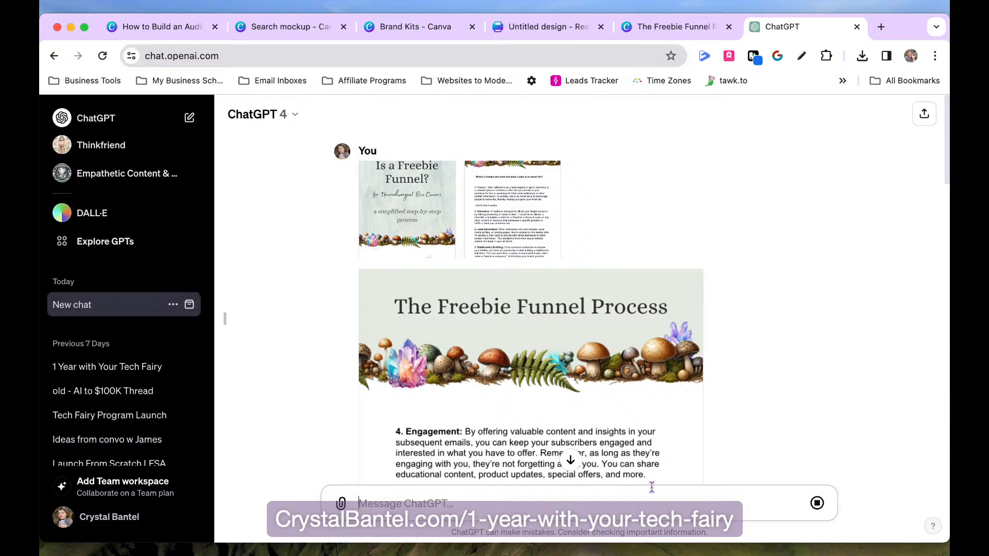
- Scroll to ChatGPT's streaming reply and highlight the start of the 'Unlock Your Business's Potential' headline
{"action": "scroll", "coordinate": [742, 320], "scroll_direction": "down", "scroll_amount": 15}
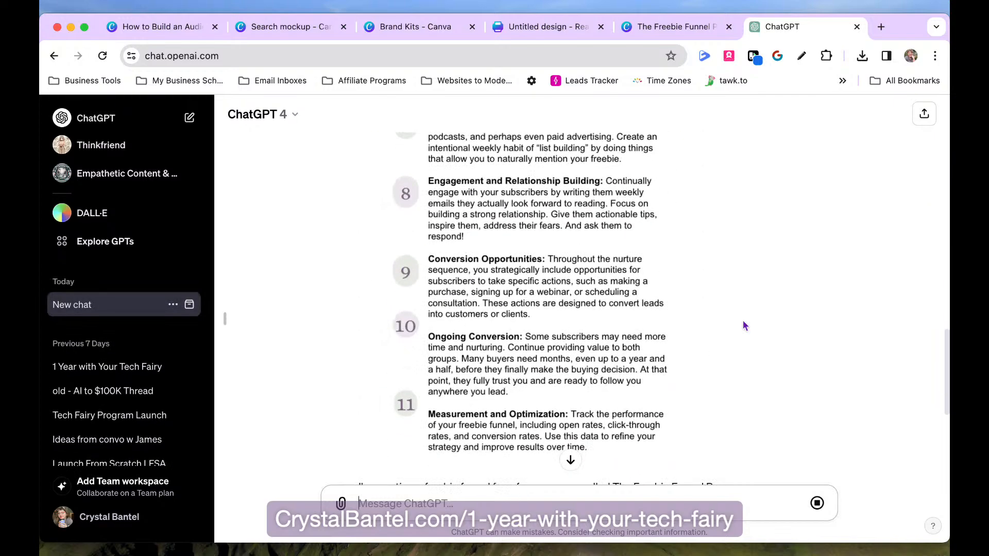
{"action": "scroll", "coordinate": [743, 322], "scroll_direction": "down", "scroll_amount": 10}
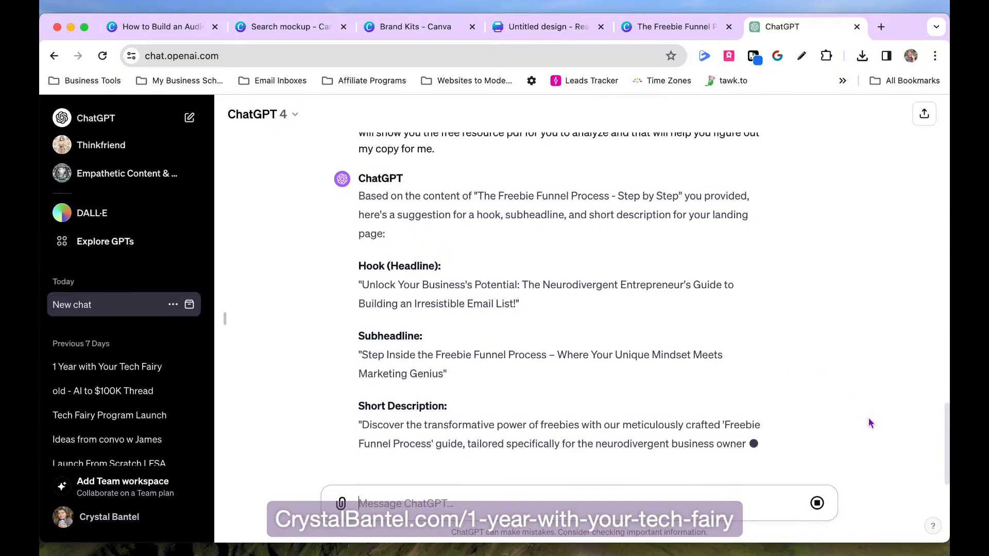
{"action": "left_click_drag", "start_coordinate": [518, 269], "coordinate": [361, 265]}
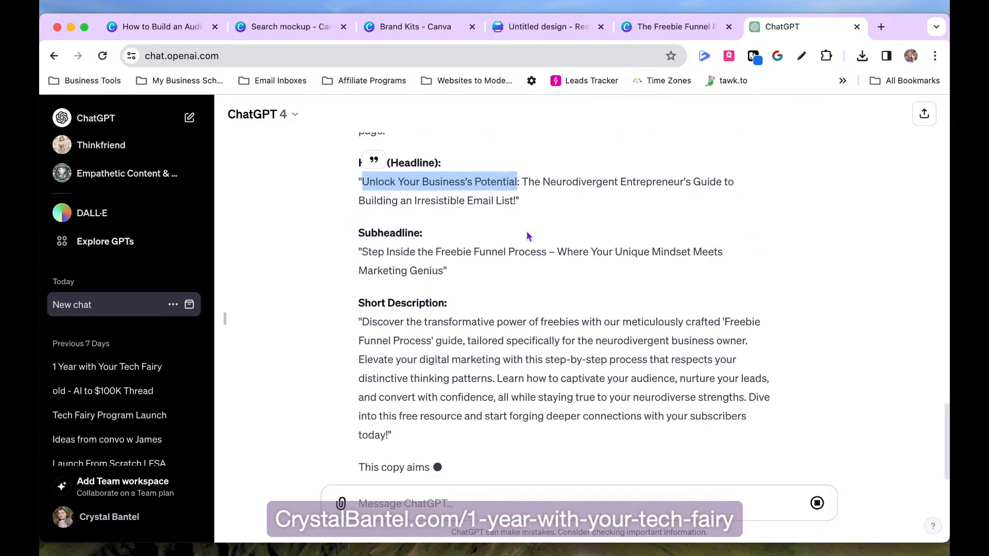
- Highlight parts of the suggested headline and subheadline, including the word Genius, then scroll the finished reply
{"action": "left_click", "coordinate": [534, 165]}
{"action": "scroll", "coordinate": [524, 188], "scroll_direction": "up", "scroll_amount": 1}
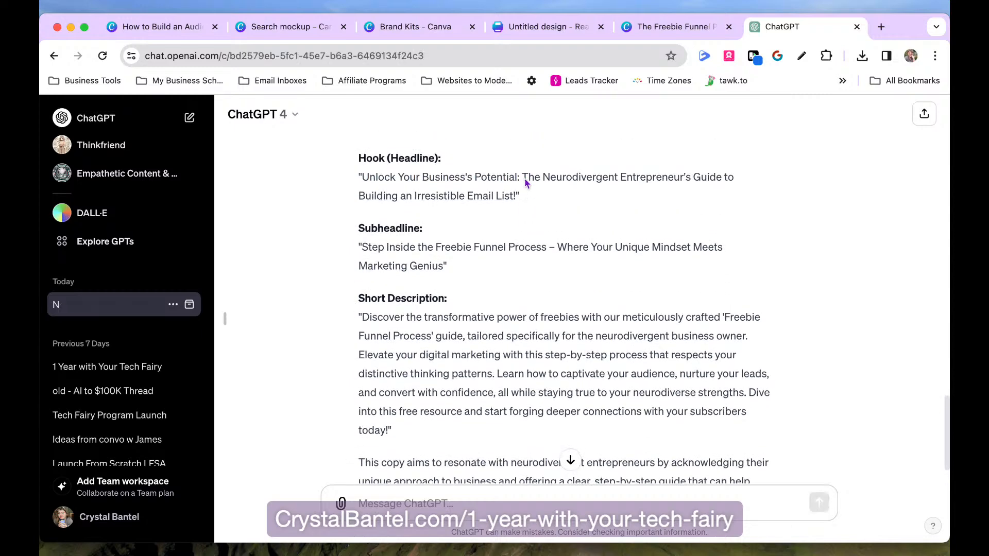
{"action": "left_click_drag", "start_coordinate": [522, 178], "coordinate": [529, 195]}
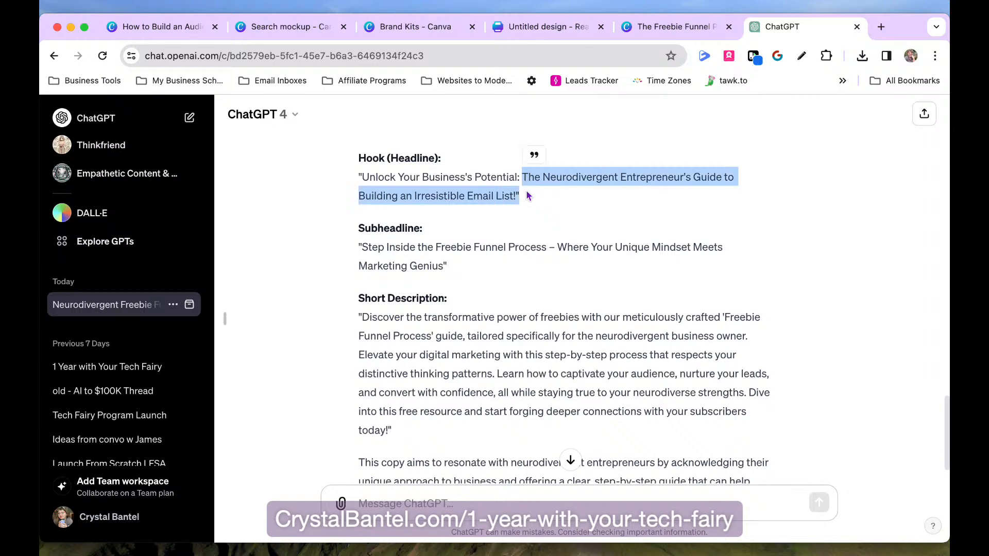
{"action": "left_click", "coordinate": [363, 247]}
{"action": "left_click_drag", "start_coordinate": [363, 247], "coordinate": [448, 265]}
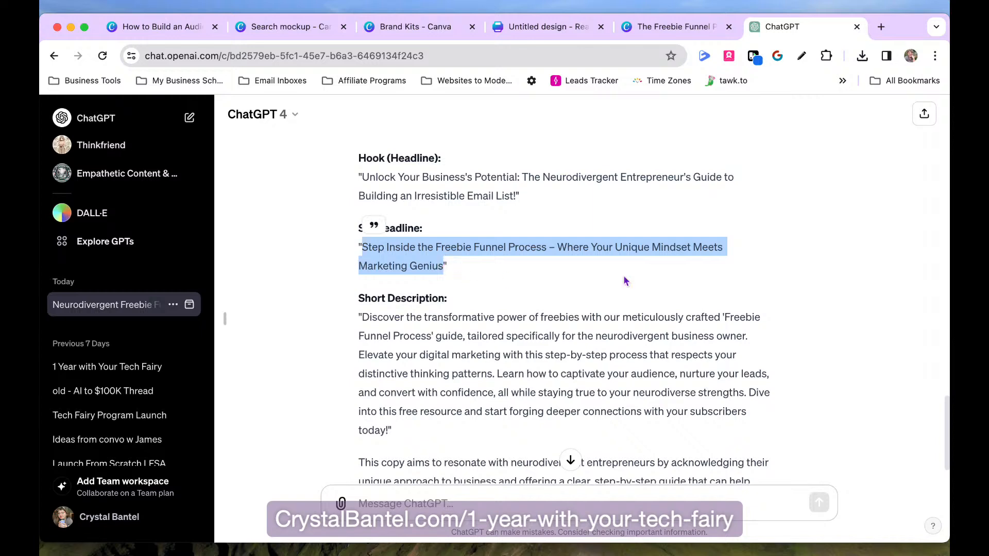
{"action": "double_click", "coordinate": [635, 248]}
{"action": "double_click", "coordinate": [427, 266]}
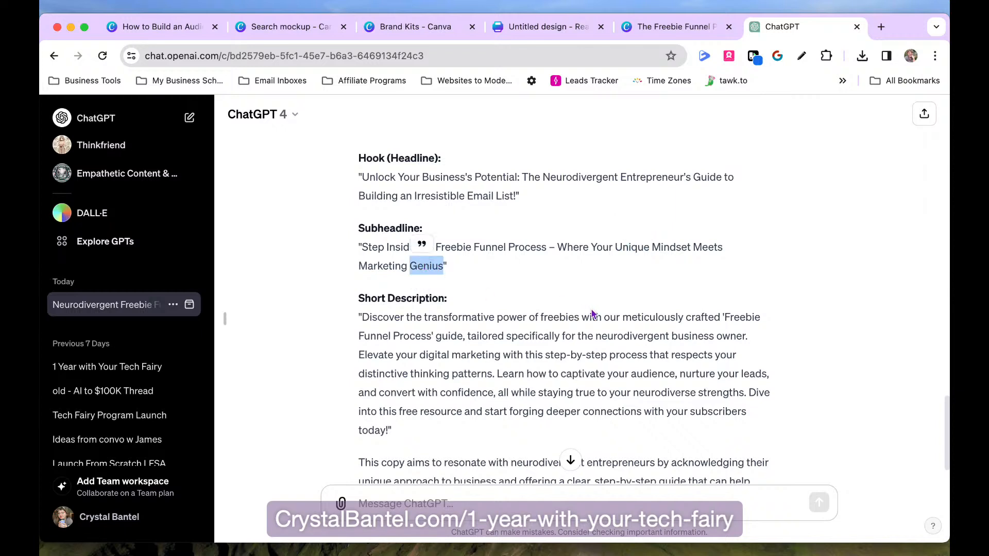
{"action": "scroll", "coordinate": [589, 343], "scroll_direction": "down", "scroll_amount": 1}
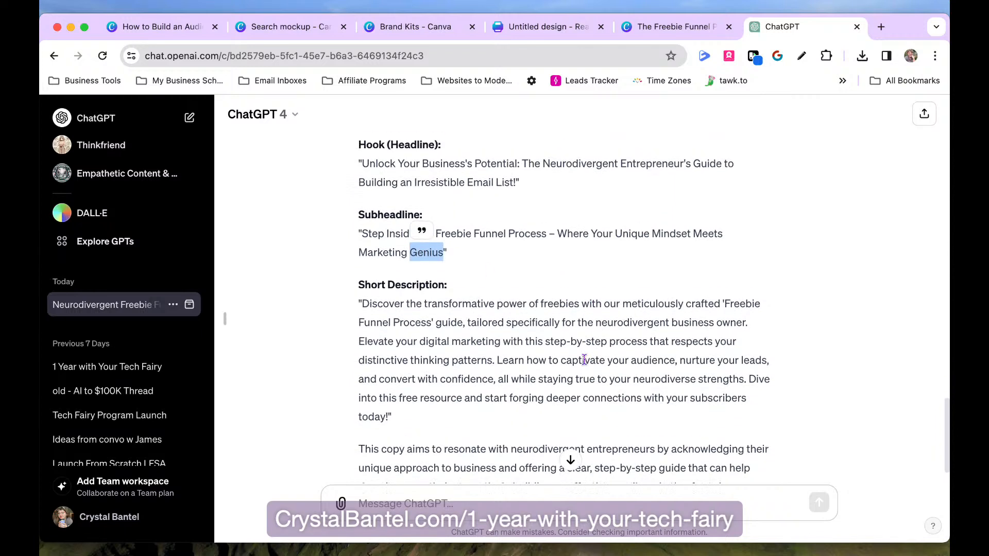
{"action": "scroll", "coordinate": [584, 359], "scroll_direction": "down", "scroll_amount": 3}
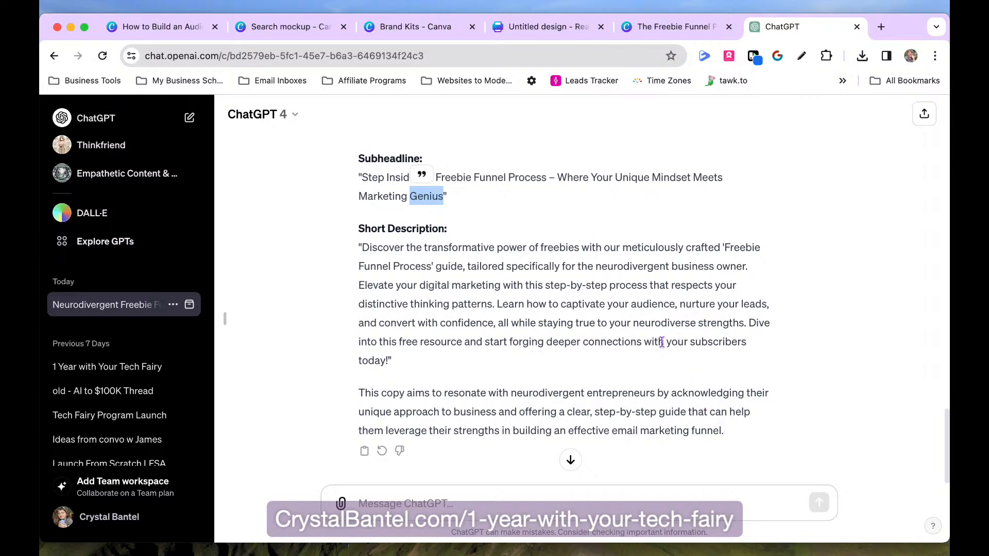
{"action": "scroll", "coordinate": [662, 342], "scroll_direction": "up", "scroll_amount": 5}
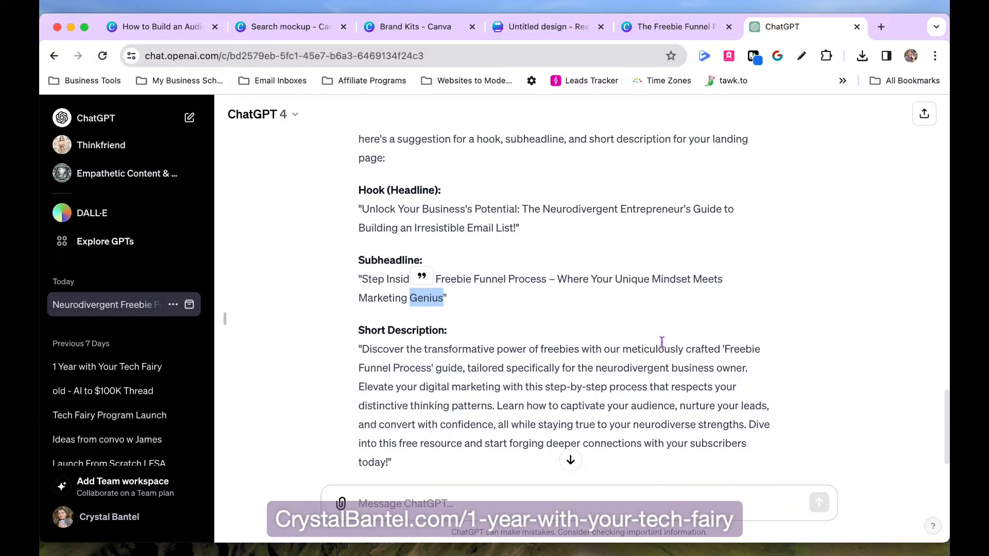
{"action": "scroll", "coordinate": [663, 342], "scroll_direction": "down", "scroll_amount": 2}
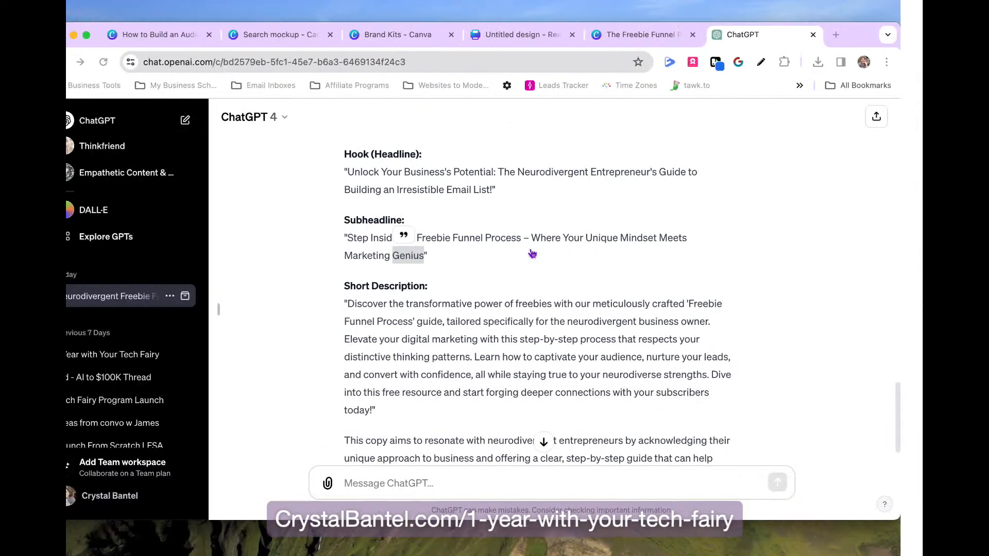
- Paste the 'Learn how to captivate…' sentence over the landing page's placeholder subheader, then highlight other reply lines
{"action": "left_click", "coordinate": [585, 352]}
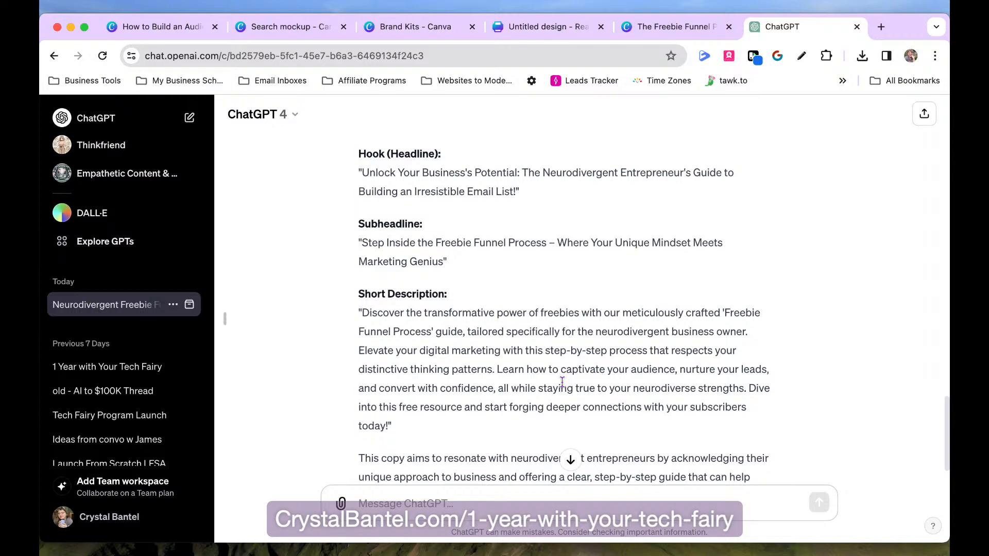
{"action": "mouse_move", "coordinate": [498, 370]}
{"action": "left_mouse_down"}
{"action": "mouse_move", "coordinate": [509, 390]}
{"action": "mouse_move", "coordinate": [494, 387]}
{"action": "left_mouse_up"}
{"action": "key", "text": "super+c"}
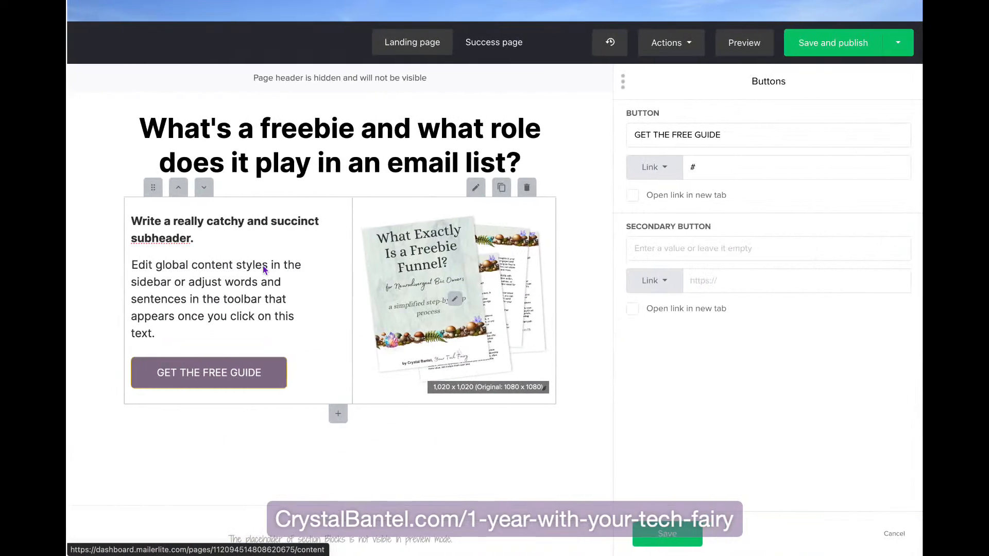
{"action": "left_click_drag", "start_coordinate": [246, 221], "coordinate": [193, 238]}
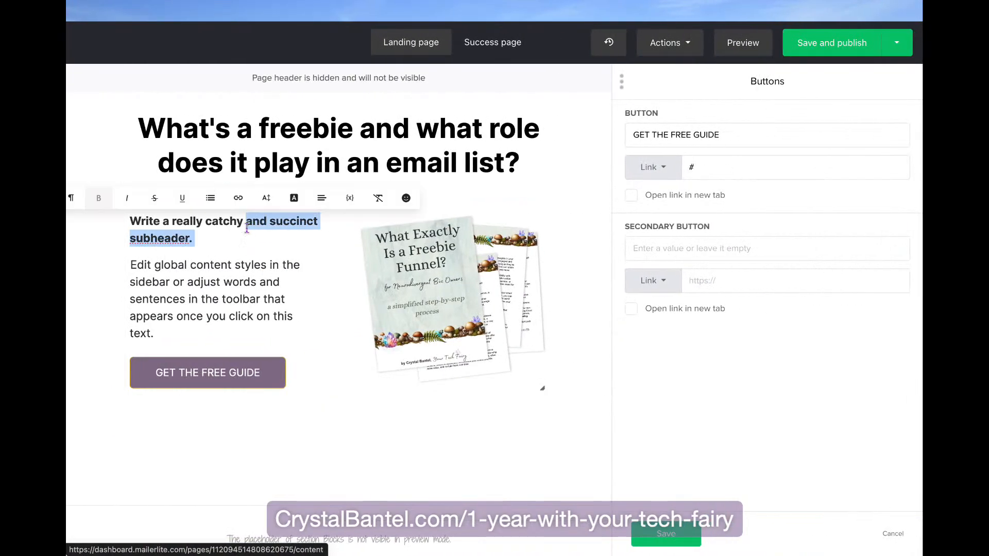
{"action": "left_click", "coordinate": [132, 220], "text": "shift"}
{"action": "key", "text": "super+v"}
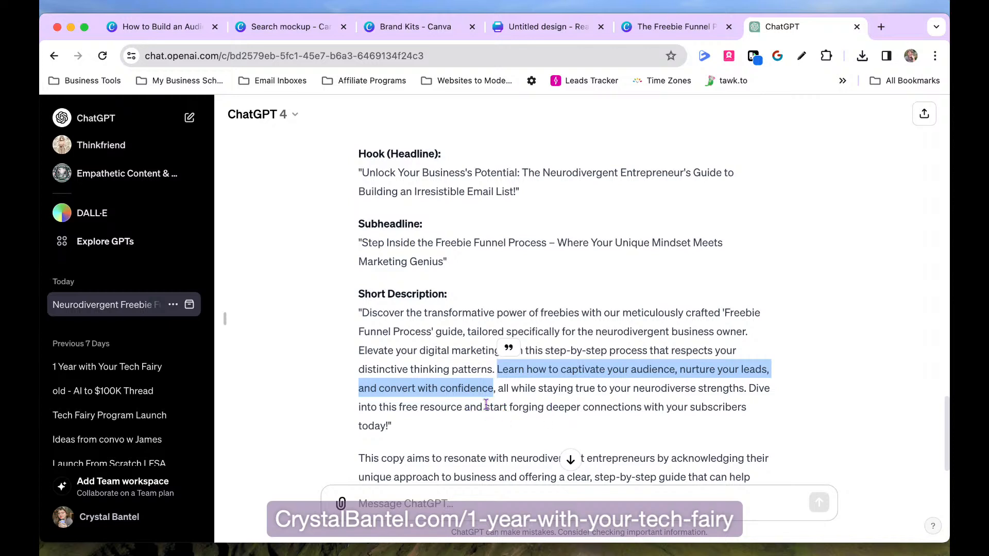
{"action": "left_click_drag", "start_coordinate": [486, 405], "coordinate": [389, 427]}
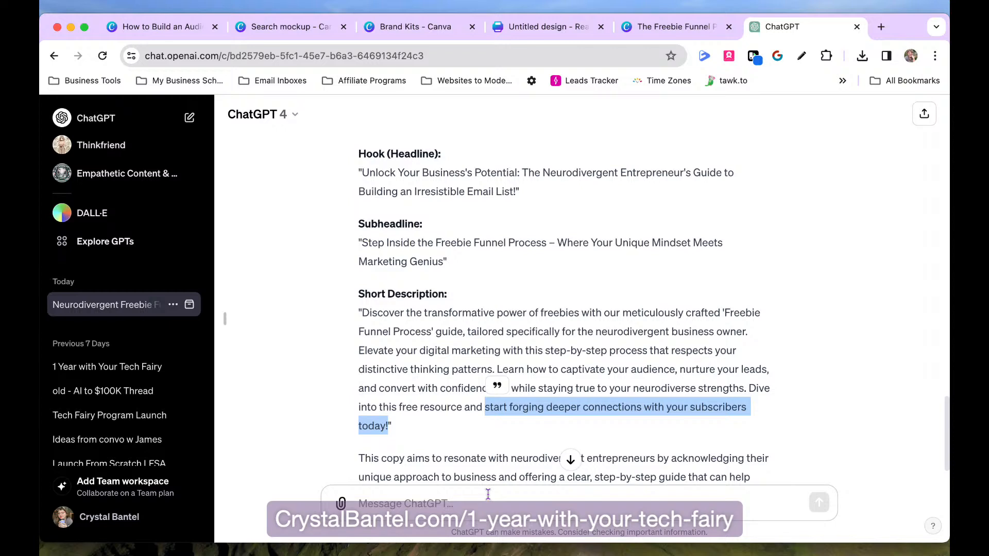
{"action": "left_click_drag", "start_coordinate": [359, 350], "coordinate": [497, 369]}
{"action": "key", "text": "super+c"}
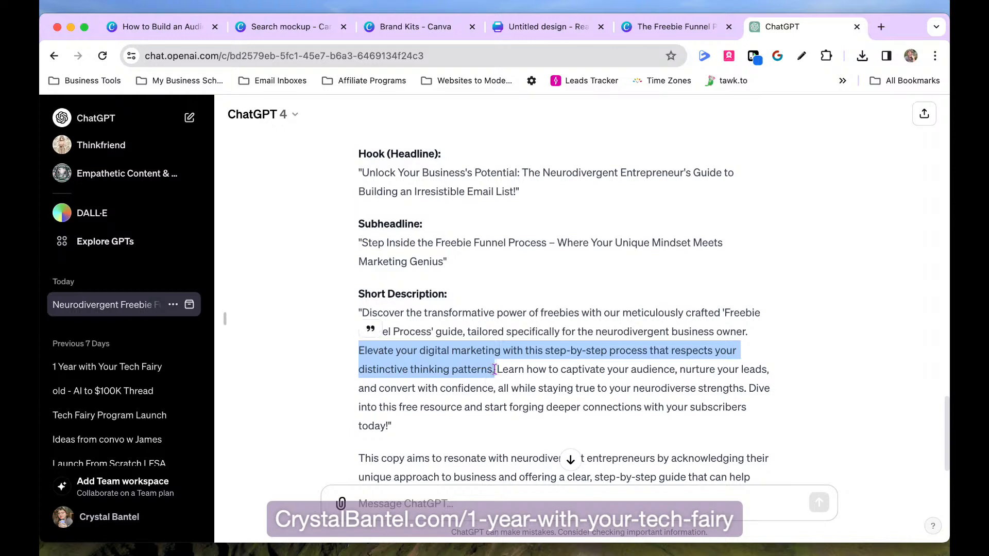
- Start a ChatGPT message with 'I like these lines:' and quote the line about elevating digital marketing
{"action": "left_click", "coordinate": [415, 508]}
{"action": "type", "text": "I li"}
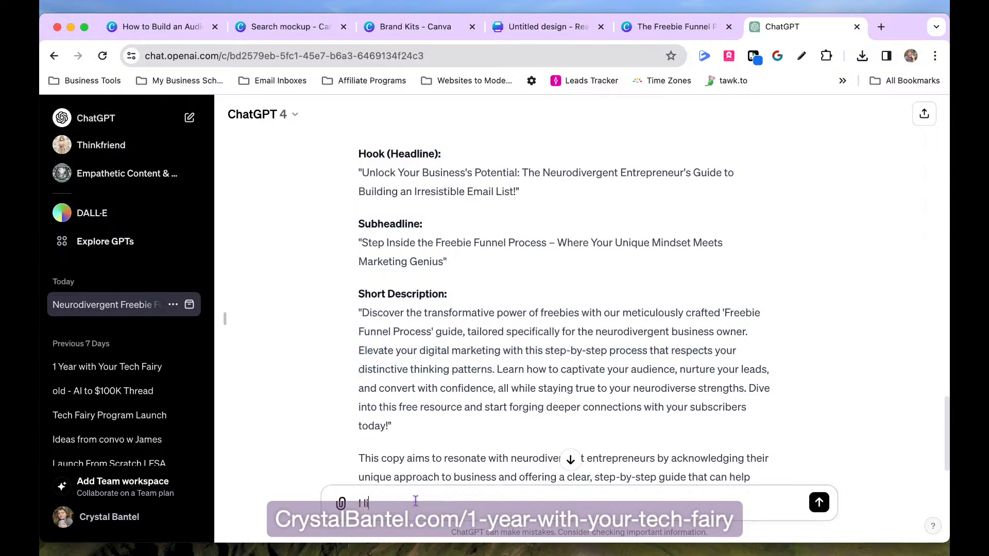
{"action": "type", "text": "ke these lines:"}
{"action": "key", "text": "shift+Return"}
{"action": "type", "text": "- "}
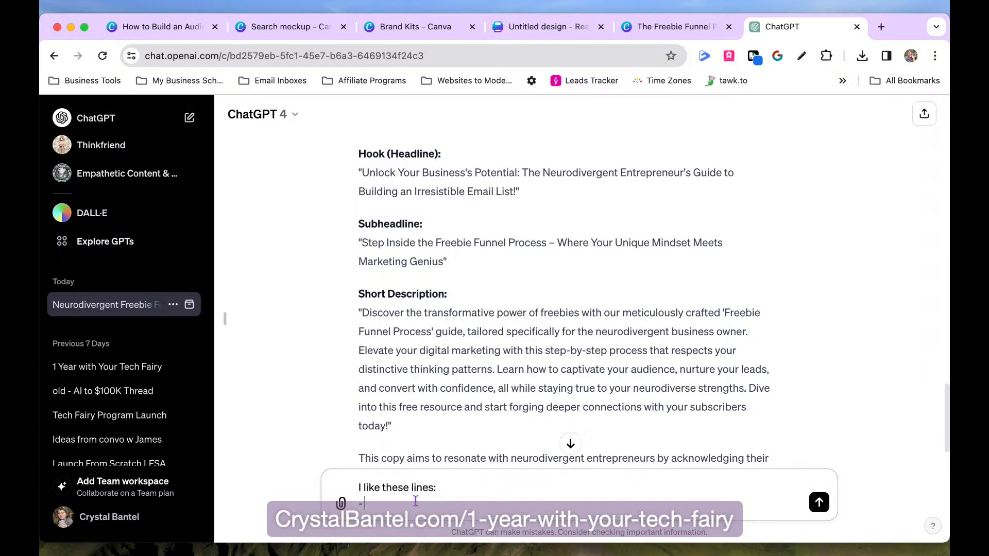
{"action": "type", "text": "\""}
{"action": "key", "text": "super+v"}
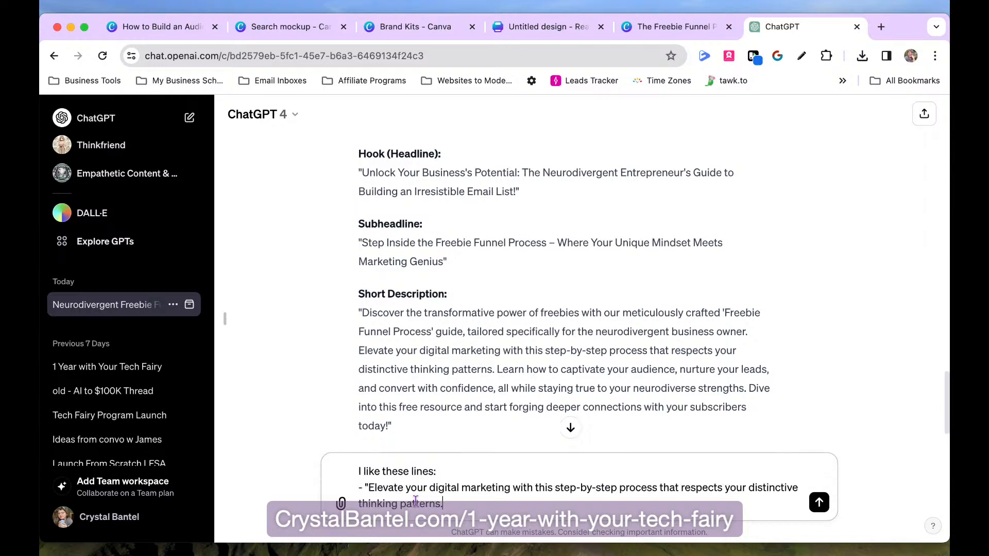
{"action": "key", "text": "shift+Return"}
- Add the closing line about forging deeper connections as the second quoted line
{"action": "type", "text": "-"}
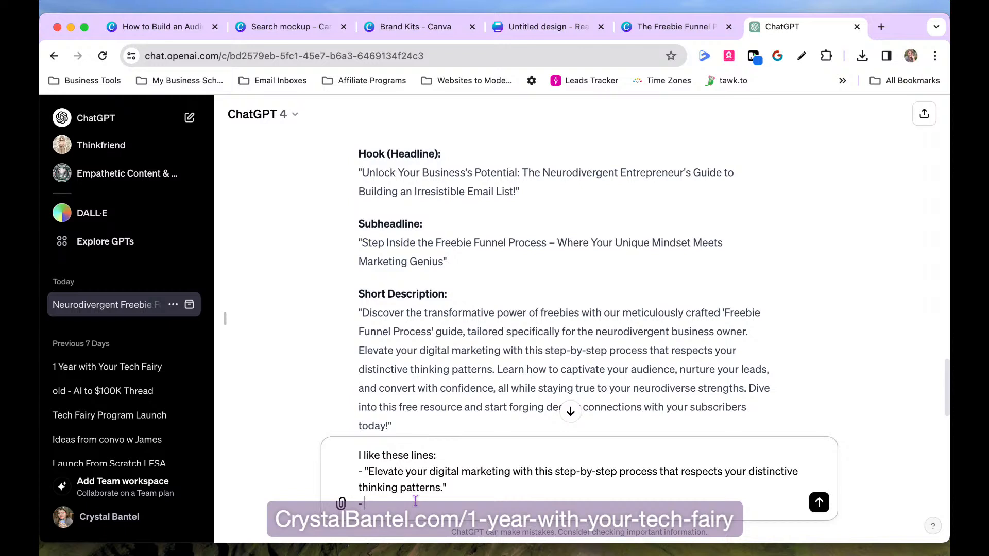
{"action": "scroll", "coordinate": [601, 381], "scroll_direction": "down", "scroll_amount": 1}
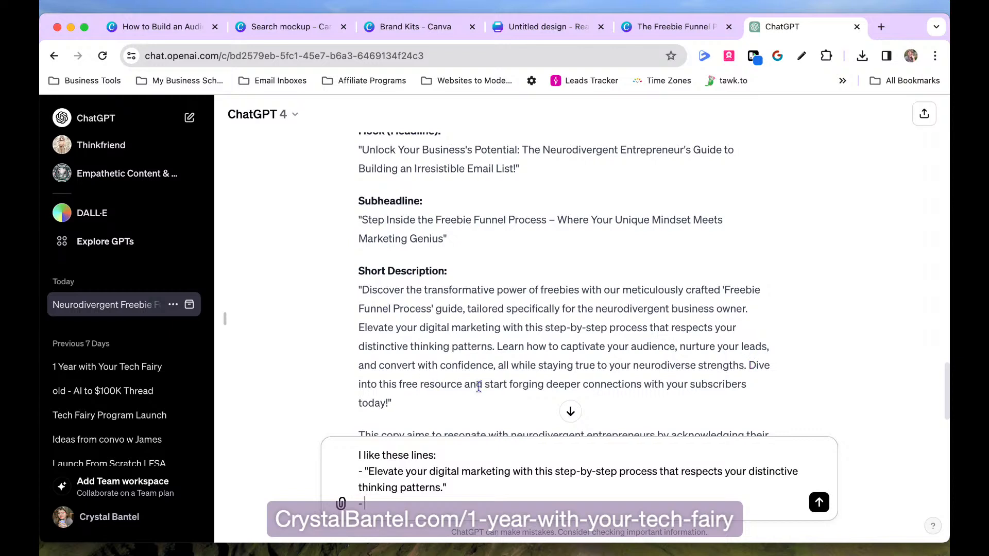
{"action": "left_click_drag", "start_coordinate": [485, 384], "coordinate": [389, 408]}
{"action": "key", "text": "super+c"}
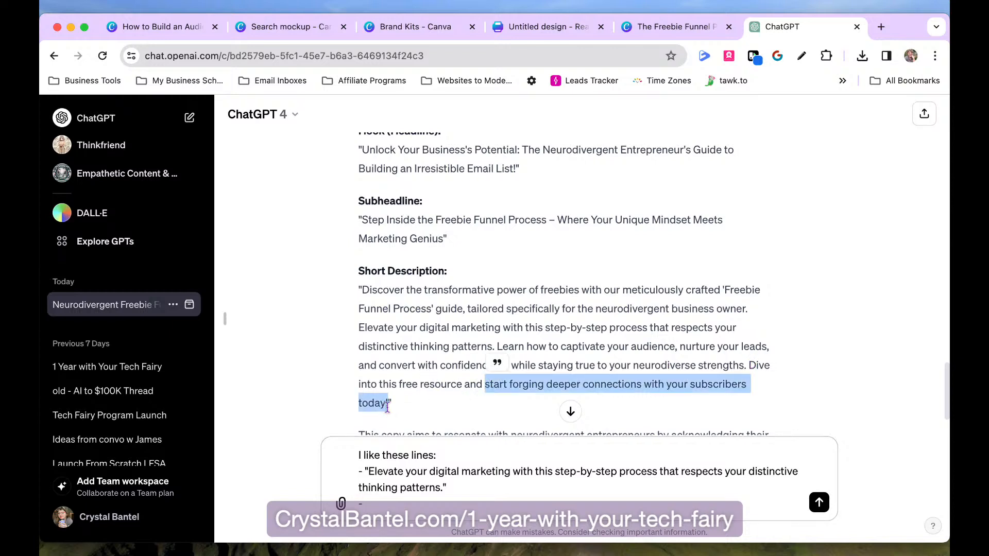
{"action": "left_click", "coordinate": [388, 504]}
{"action": "type", "text": "\""}
{"action": "key", "text": "super+v"}
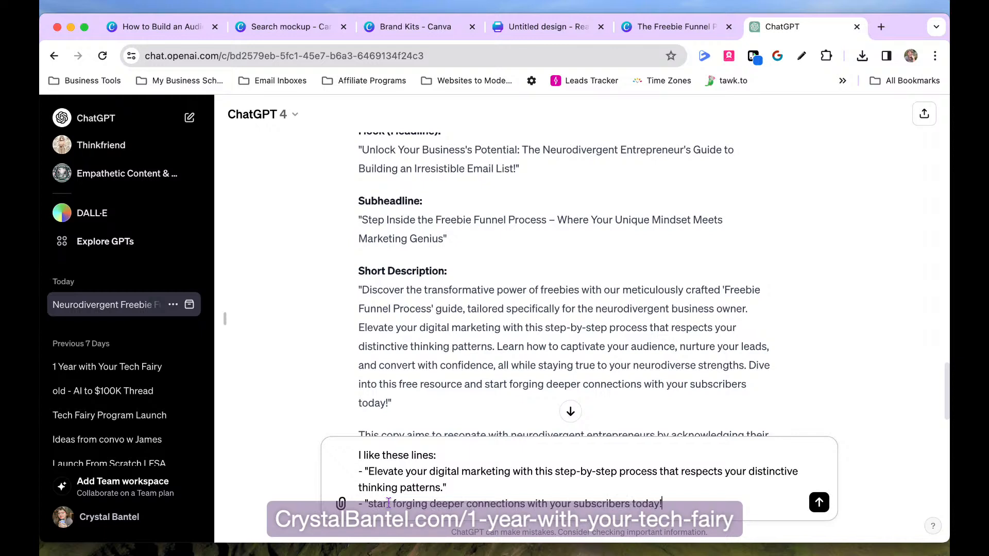
- Ask ChatGPT to 'Please turn these lines into my description' and send the message
{"action": "key", "text": "shift+Return"}
{"action": "type", "text": "Please turn t"}
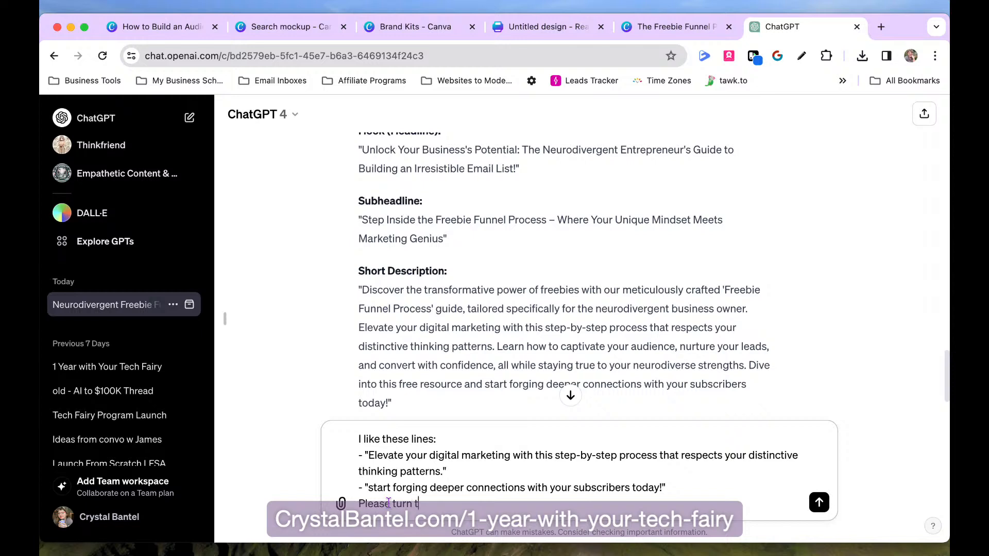
{"action": "type", "text": "hese lines into my description"}
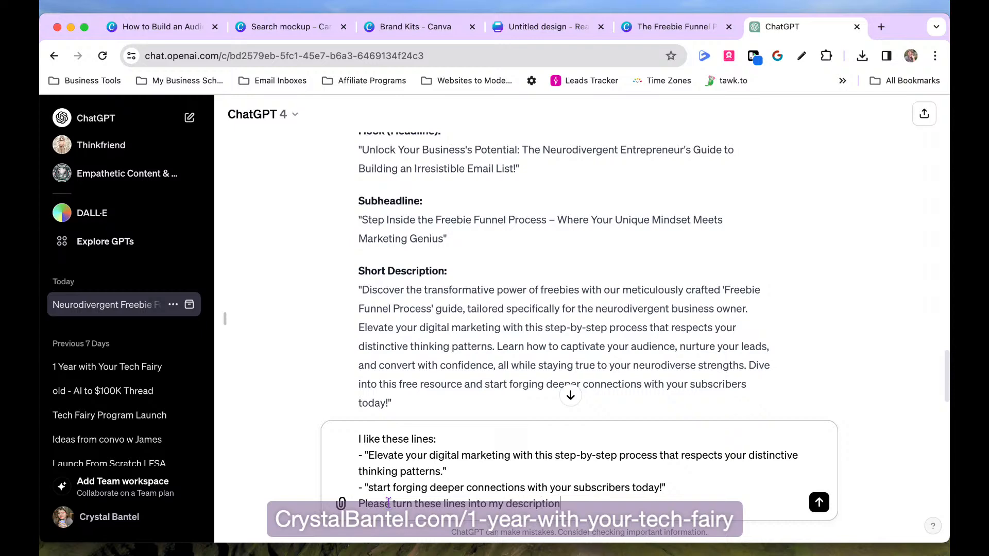
{"action": "key", "text": "Return"}
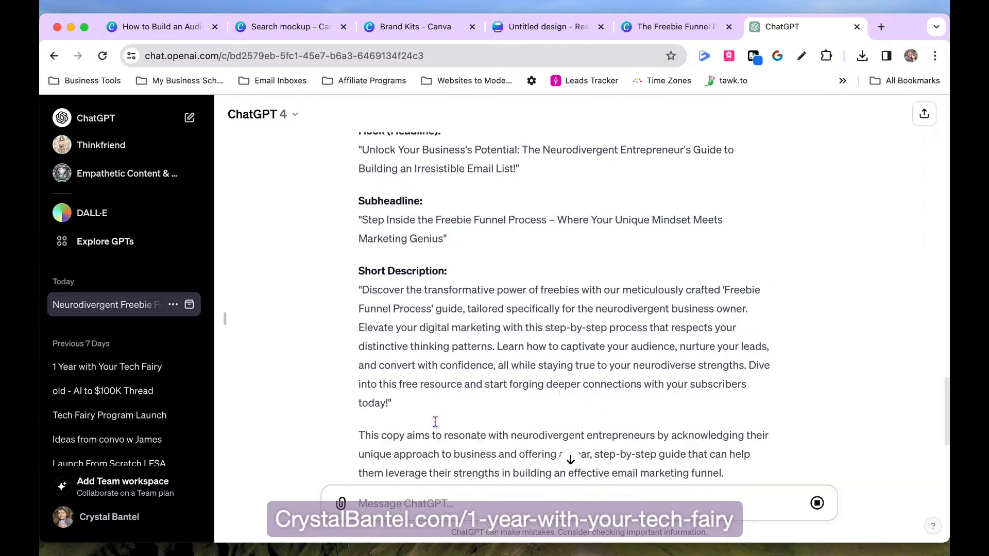
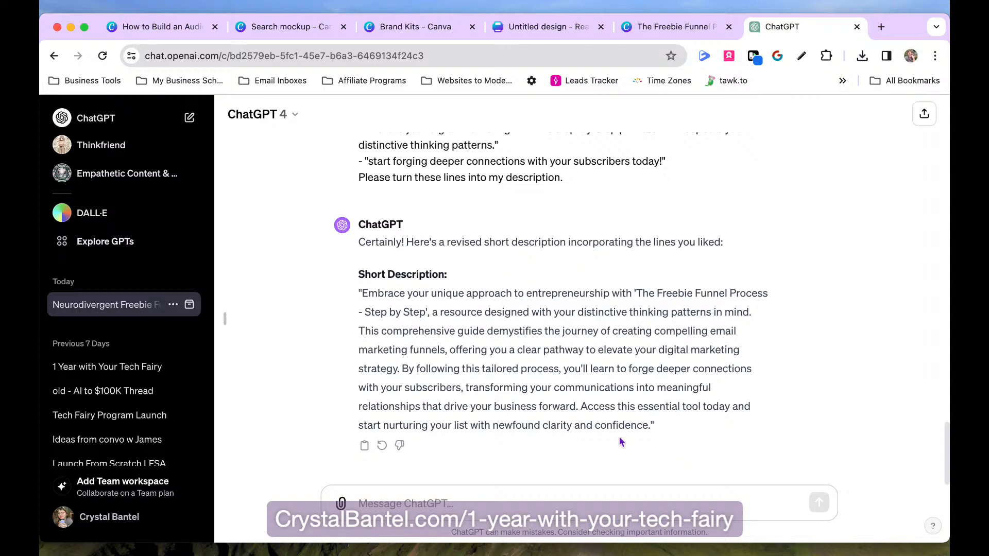
- Ask ChatGPT to cut the description by about a third, then select the reply's last two sentences
{"action": "left_click", "coordinate": [459, 507]}
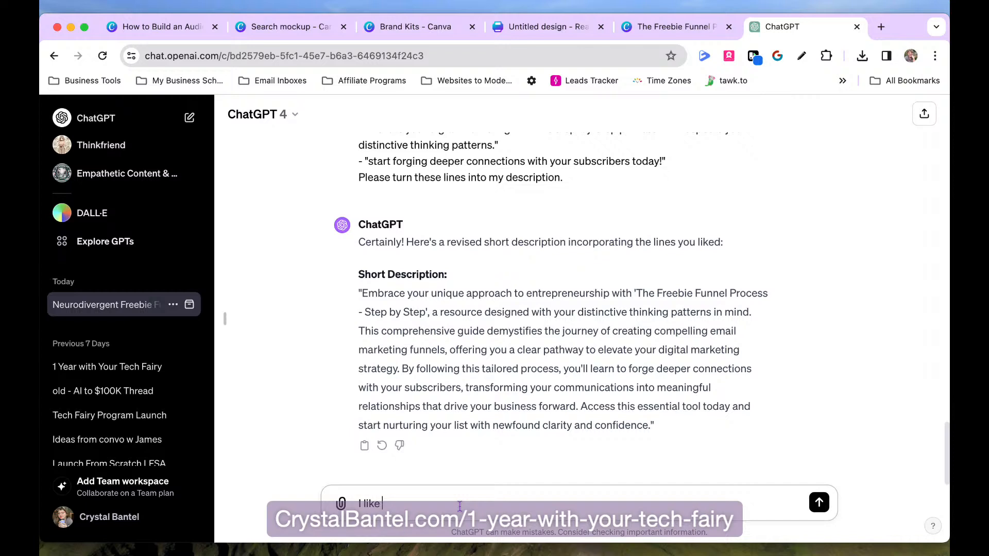
{"action": "type", "text": "lmost everything aobu t"}
{"action": "type", "text": "h"}
{"action": "key", "text": "BackSpace"}
{"action": "key", "text": "BackSpace"}
{"action": "key", "text": "BackSpace"}
{"action": "key", "text": "BackSpace"}
{"action": "key", "text": "BackSpace"}
{"action": "key", "text": "BackSpace"}
{"action": "type", "text": "bout this"}
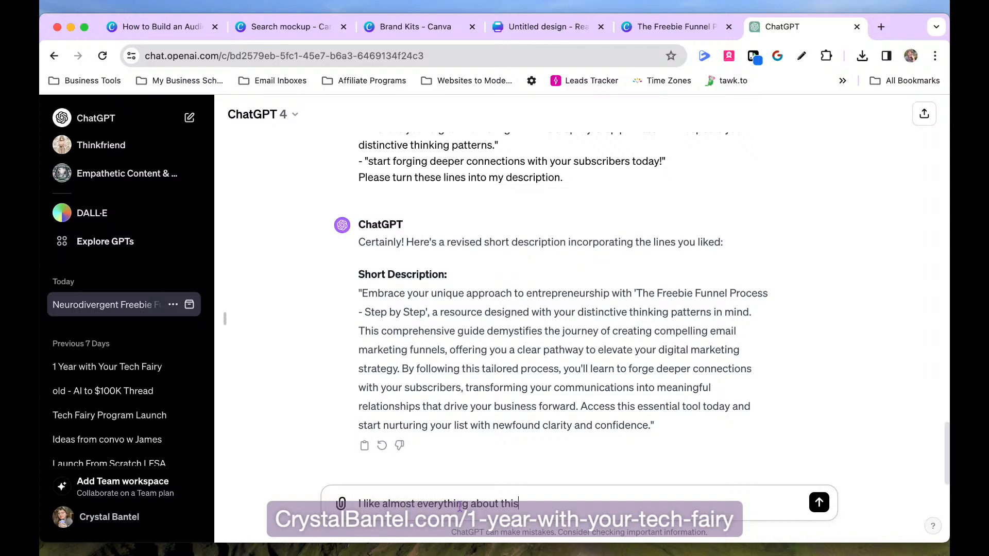
{"action": "type", "text": ", espeically the con"}
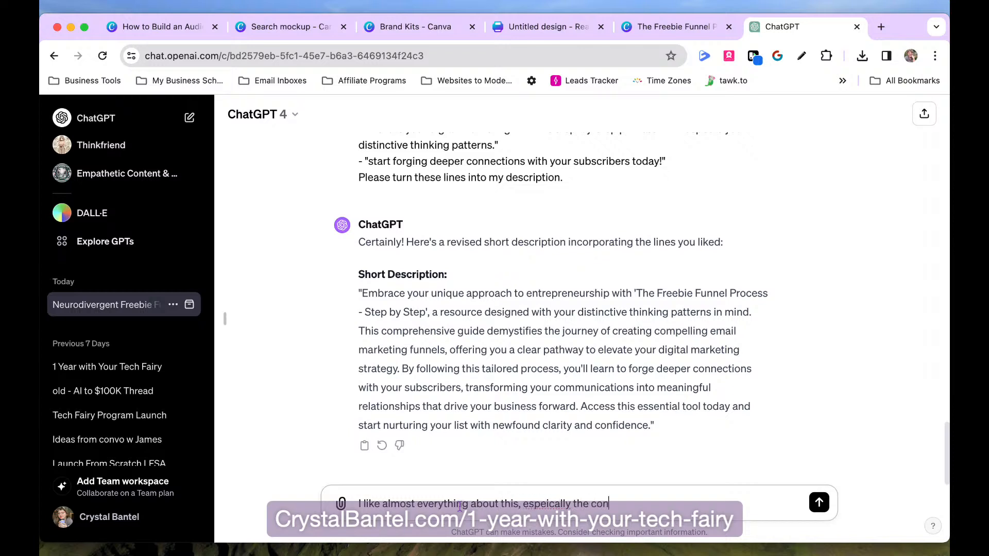
{"action": "type", "text": "cepts. BUt i need it cut down by about a third."}
{"action": "key", "text": "Return"}
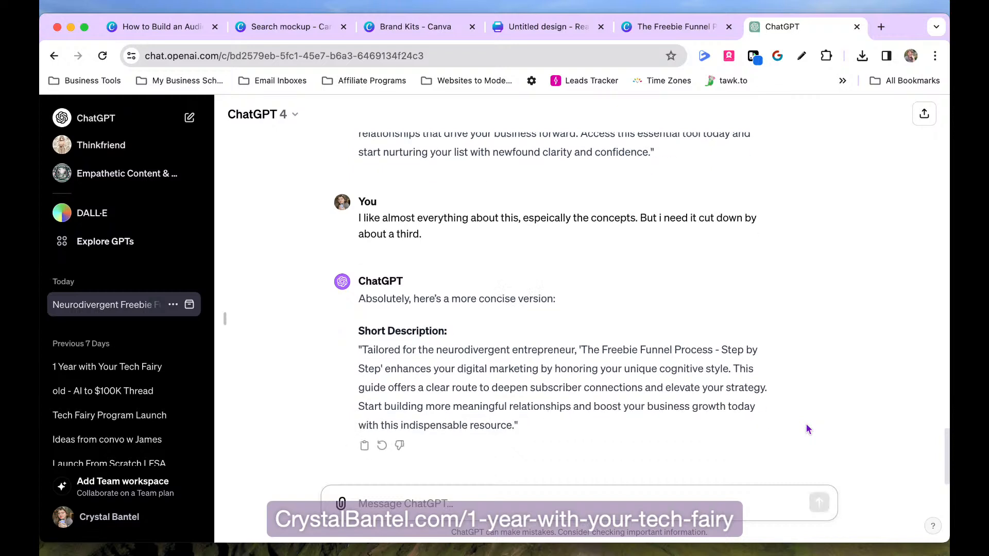
{"action": "left_click_drag", "start_coordinate": [732, 369], "coordinate": [513, 426]}
- Paste the shortened description over the placeholder paragraph beside the guide mockup
{"action": "key", "text": "shift+Right"}
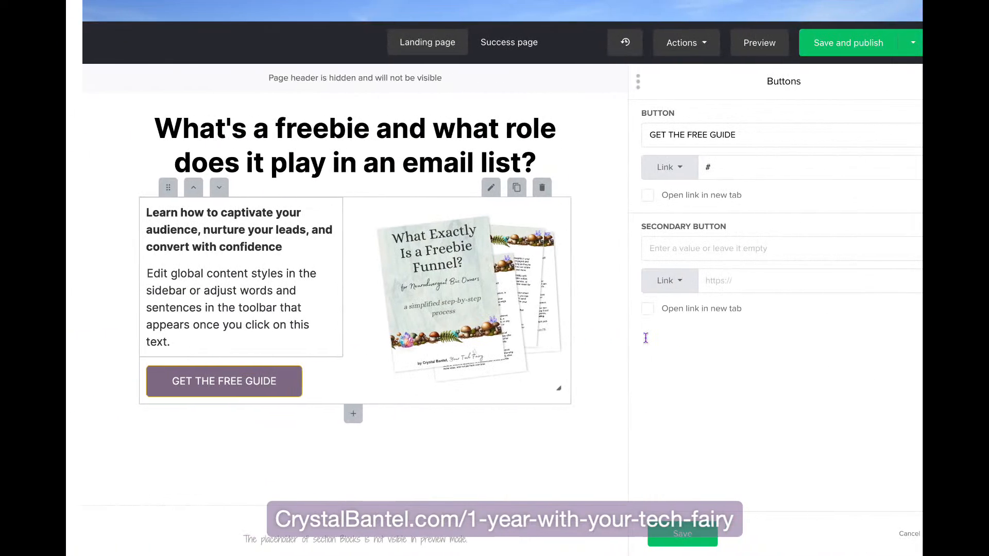
{"action": "double_click", "coordinate": [178, 291]}
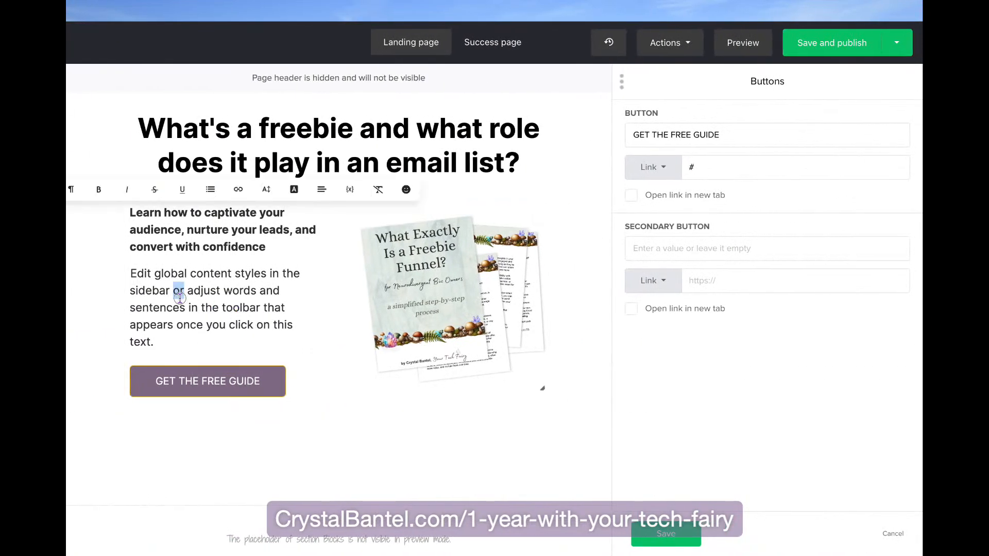
{"action": "triple_click", "coordinate": [179, 291]}
{"action": "key", "text": "ctrl+v"}
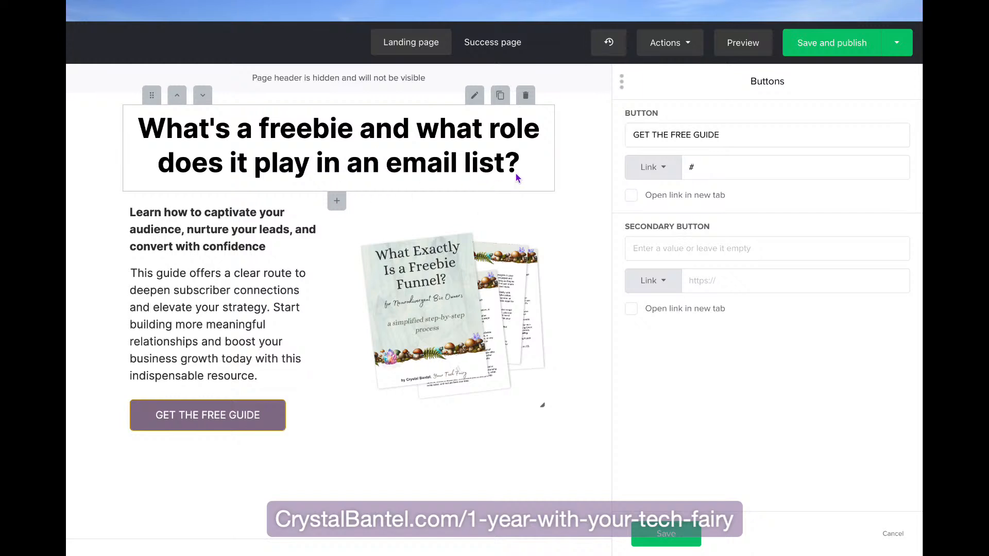
{"action": "left_click_drag", "start_coordinate": [520, 162], "coordinate": [138, 129]}
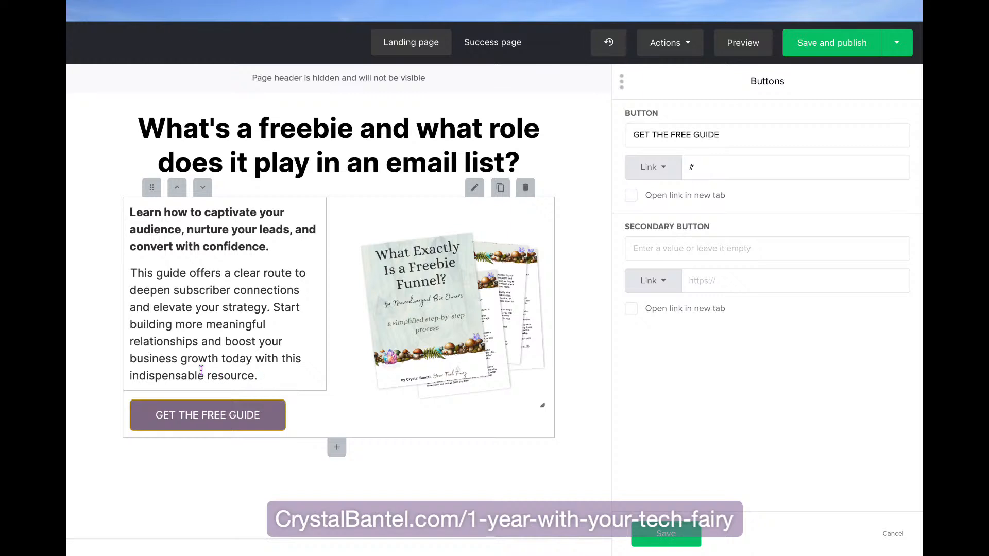
- Delete 'indispensable' and replace 'with this resource' with 'by starting your email list'
{"action": "double_click", "coordinate": [186, 376]}
{"action": "key", "text": "BackSpace"}
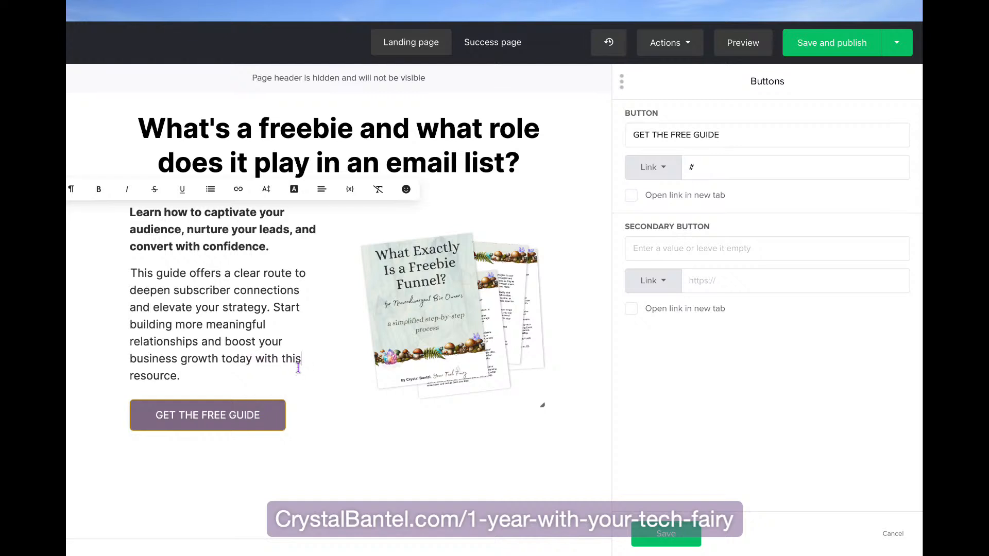
{"action": "left_click", "coordinate": [283, 361]}
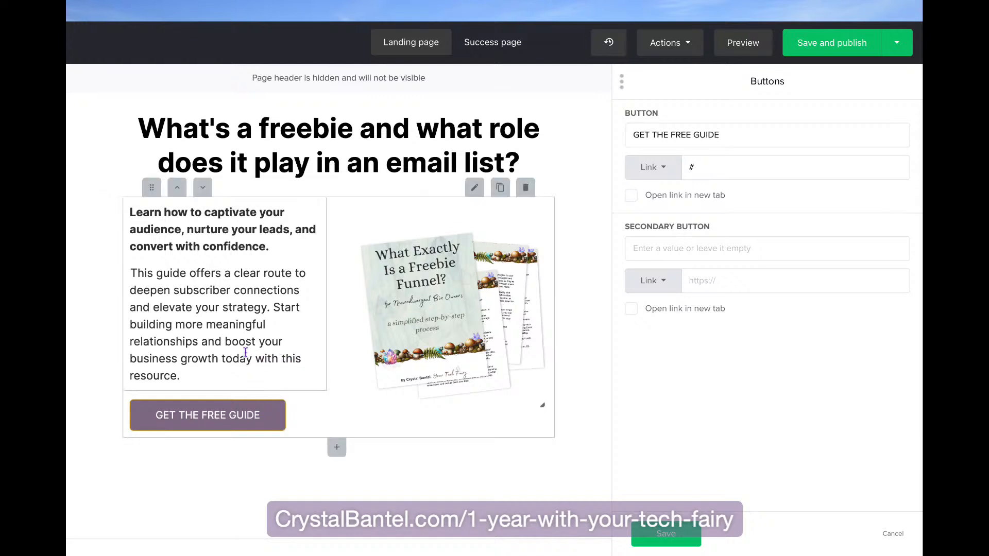
{"action": "left_click", "coordinate": [257, 363]}
{"action": "left_click", "coordinate": [180, 376], "text": "shift"}
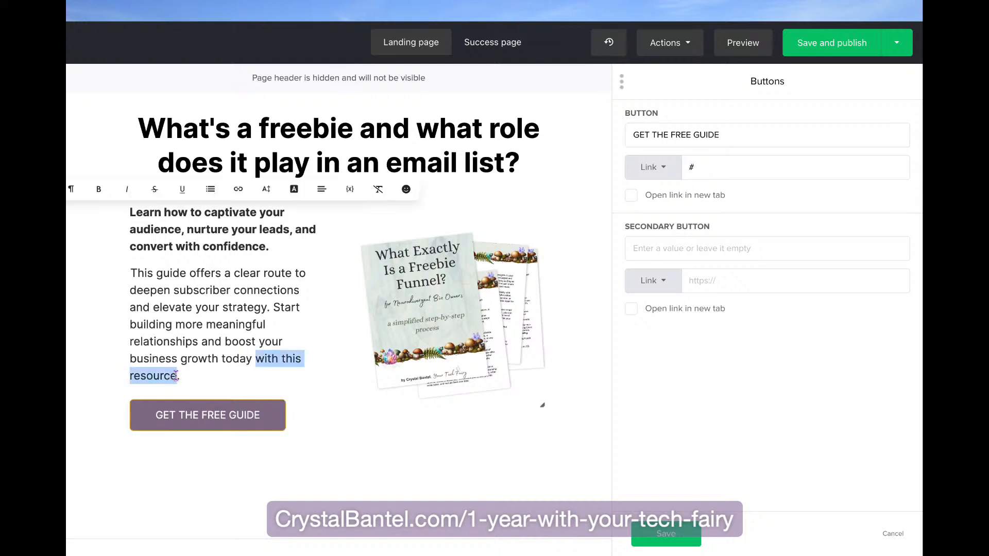
{"action": "type", "text": "by starting your email list"}
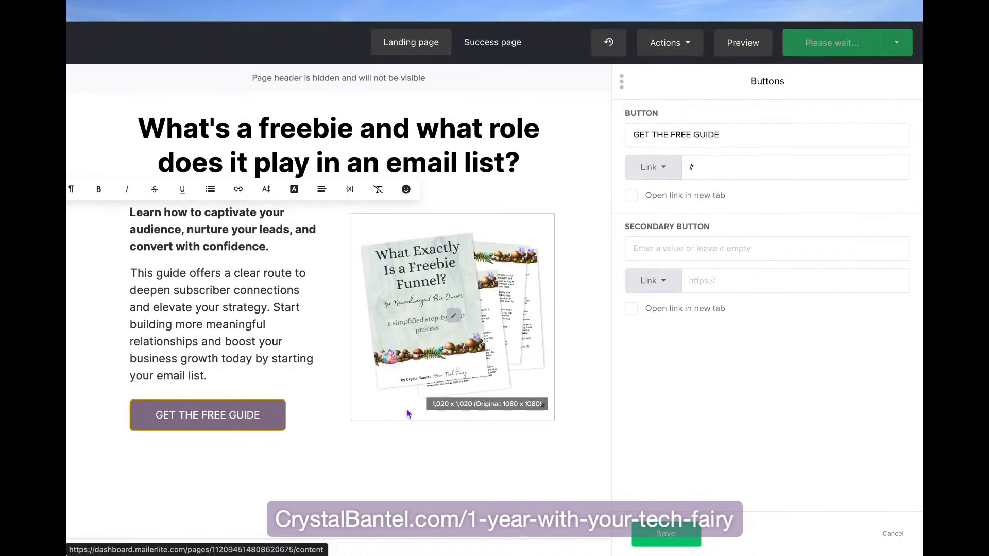
{"action": "scroll", "coordinate": [460, 445], "scroll_direction": "down", "scroll_amount": 3}
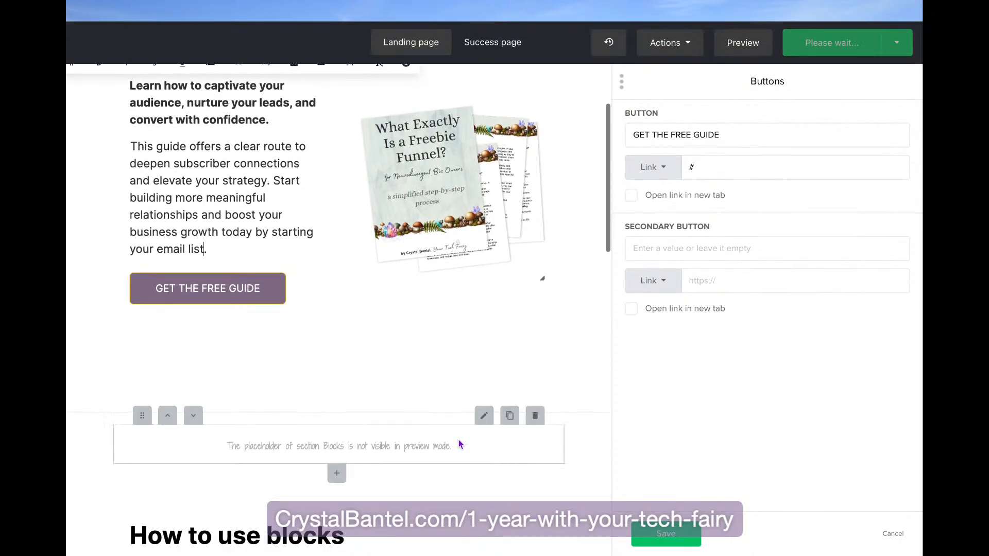
- Delete the empty Blocks placeholder sections below the freebie section
{"action": "left_click", "coordinate": [535, 417]}
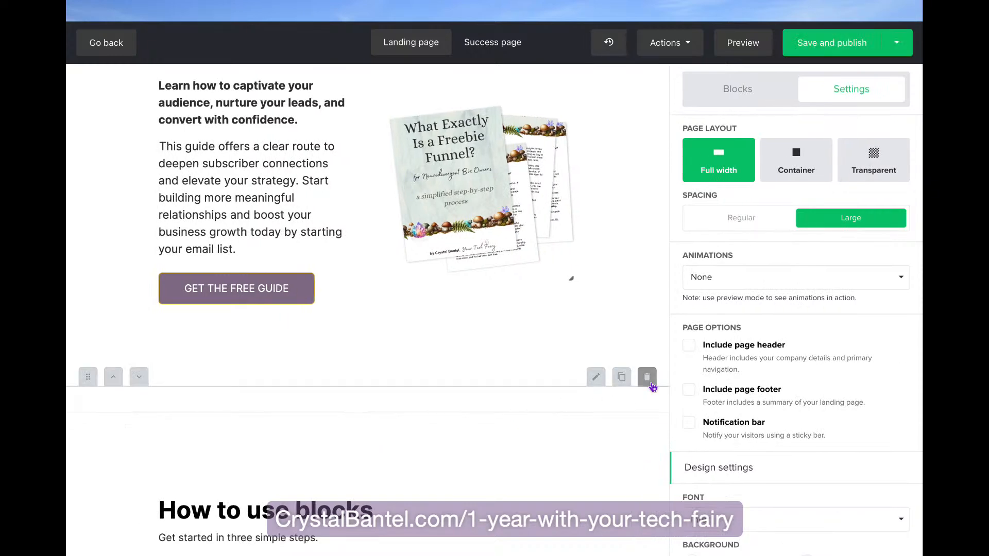
{"action": "left_click", "coordinate": [647, 377]}
{"action": "scroll", "coordinate": [554, 404], "scroll_direction": "down", "scroll_amount": 1}
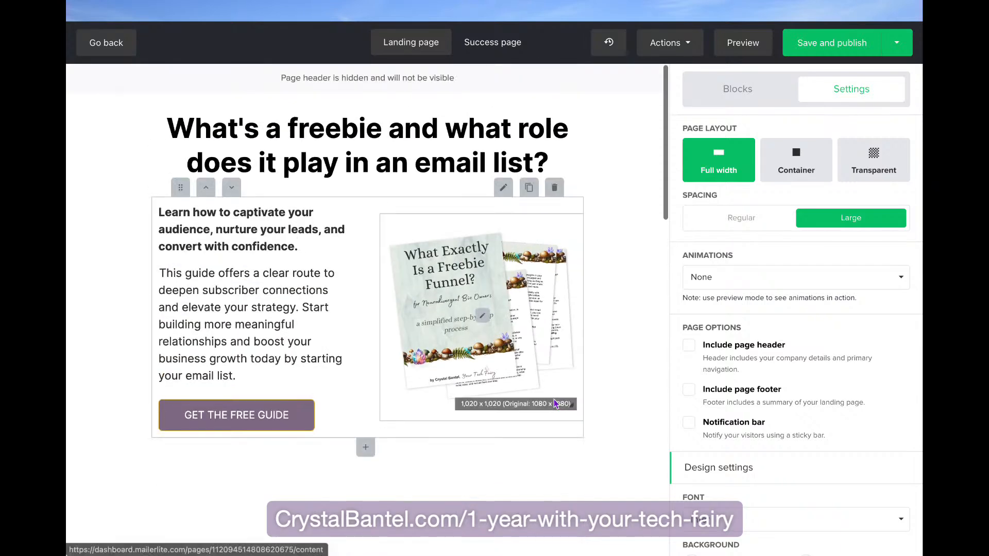
{"action": "scroll", "coordinate": [556, 404], "scroll_direction": "down", "scroll_amount": 10}
{"action": "scroll", "coordinate": [556, 404], "scroll_direction": "up", "scroll_amount": 3}
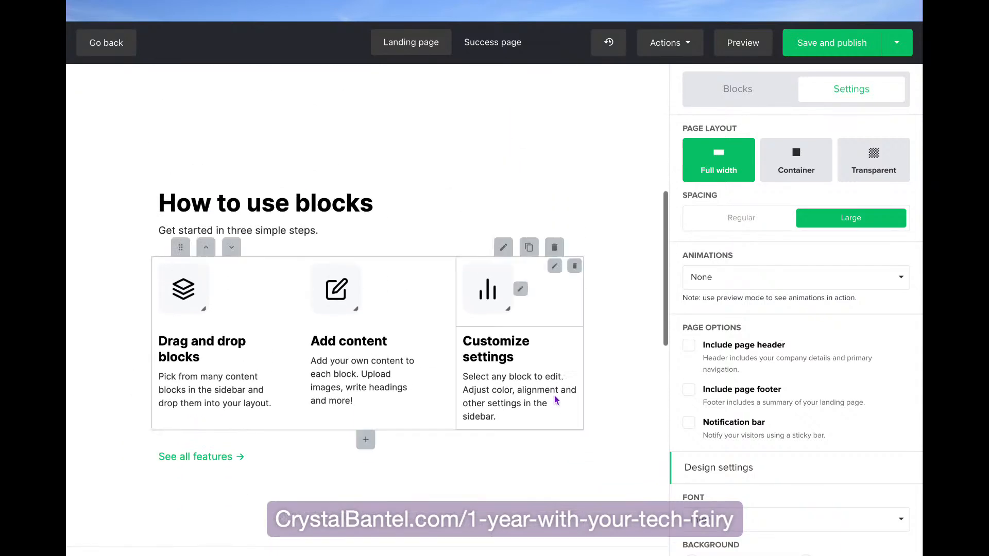
- Delete the How to use blocks heading, features block, See all features link and templates sections
{"action": "left_click", "coordinate": [556, 173]}
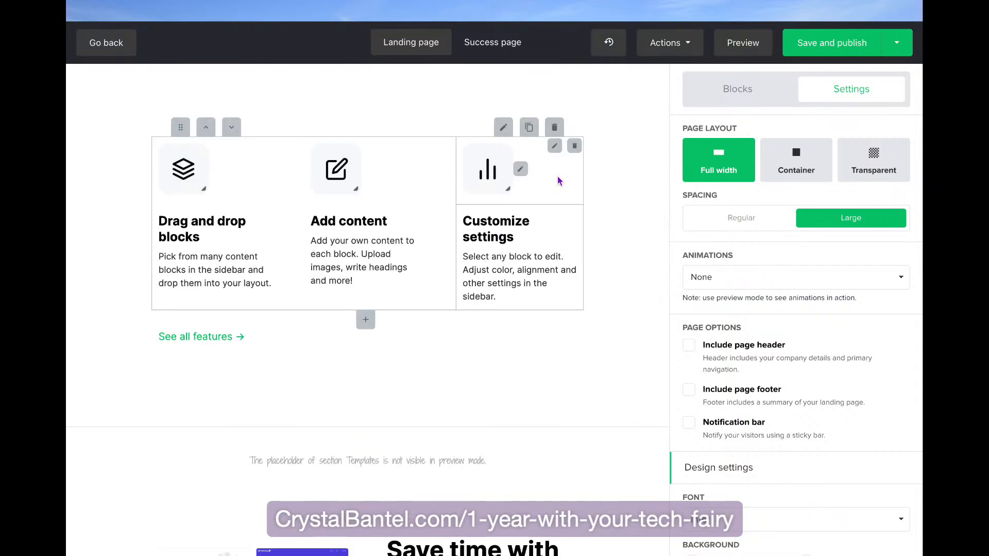
{"action": "left_click", "coordinate": [557, 128]}
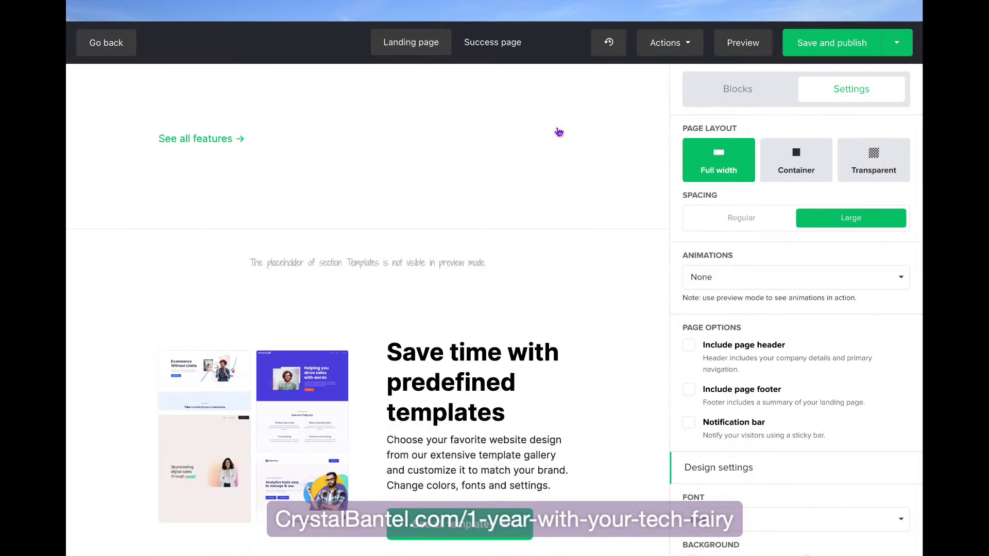
{"action": "left_click", "coordinate": [555, 116]}
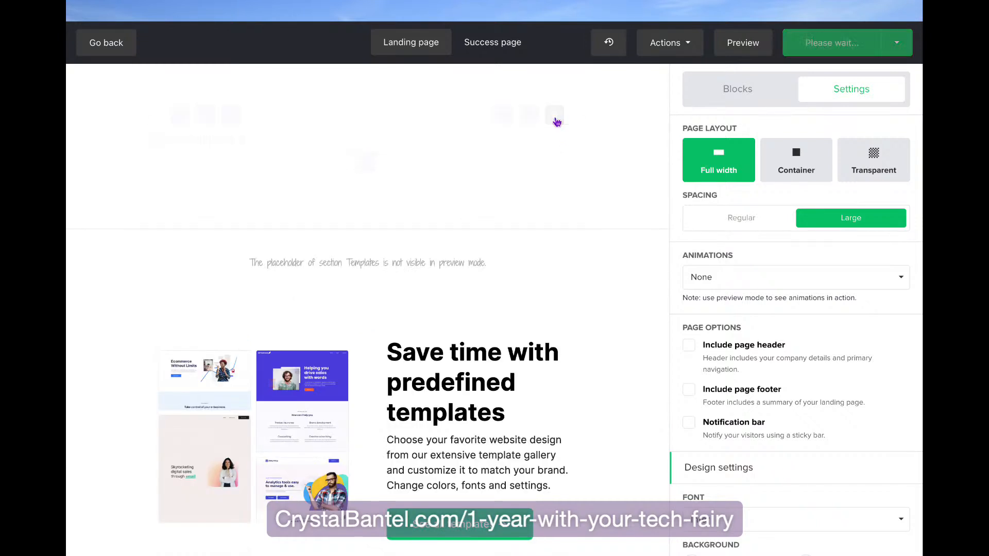
{"action": "left_click", "coordinate": [642, 111]}
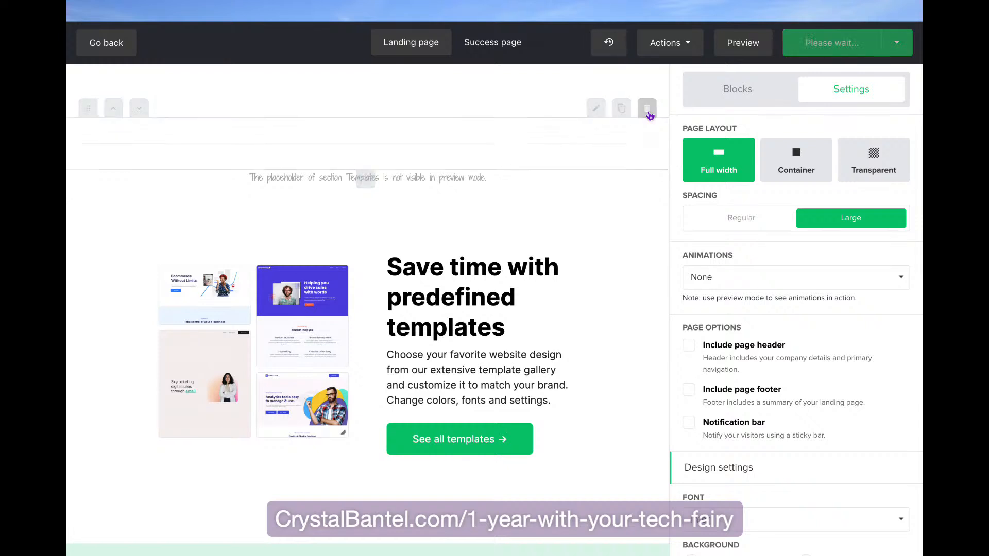
{"action": "left_click", "coordinate": [564, 107]}
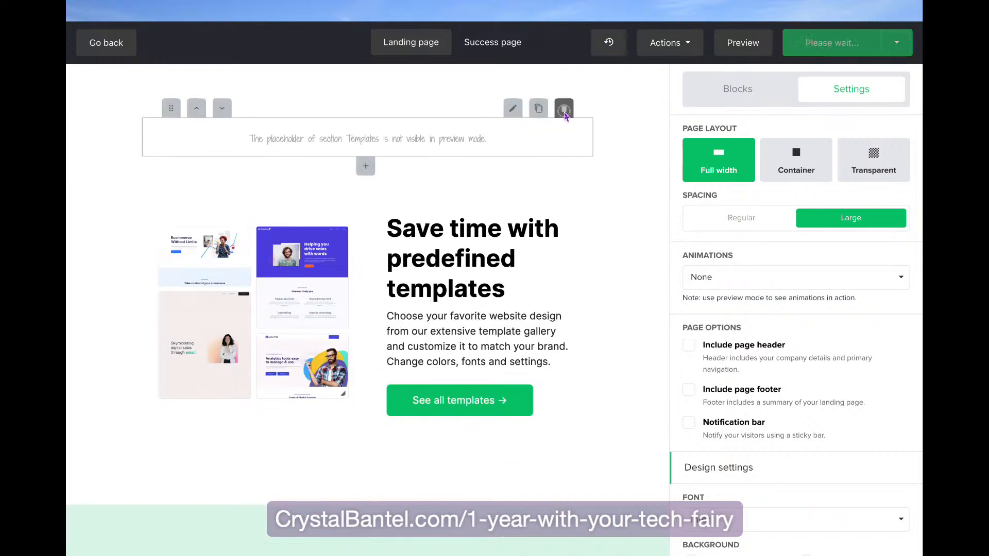
{"action": "left_click", "coordinate": [554, 171]}
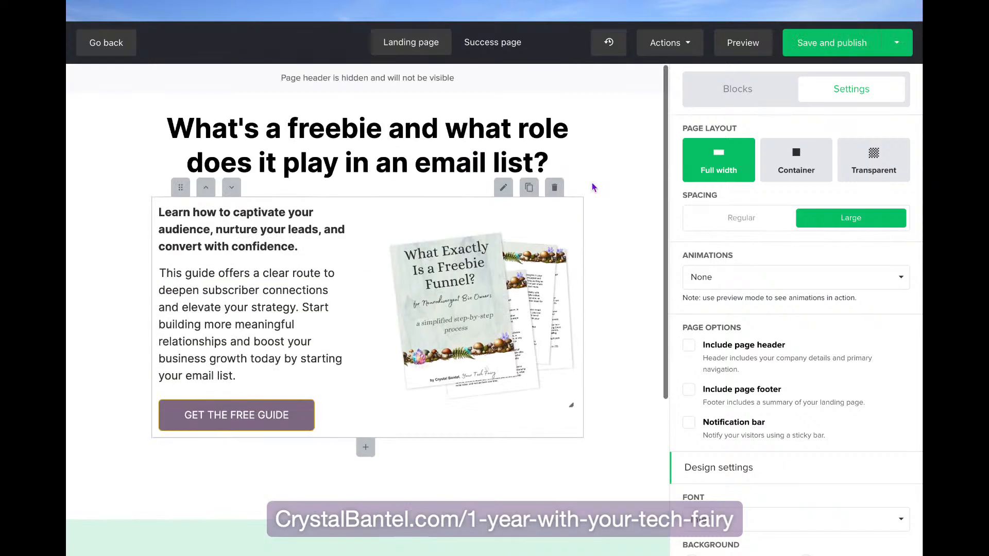
{"action": "scroll", "coordinate": [600, 207], "scroll_direction": "down", "scroll_amount": 5}
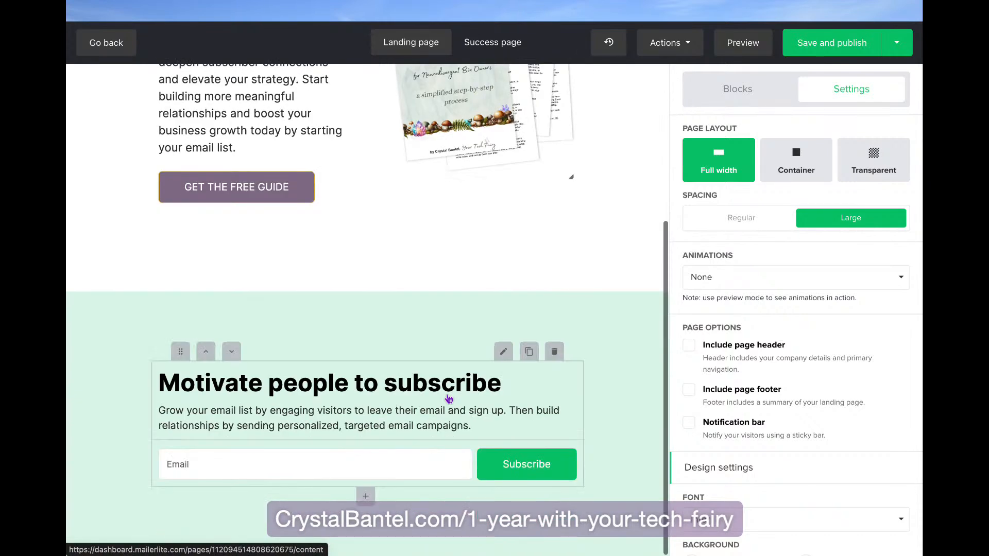
- Change the signup heading from 'Motivate people to subscribe' to 'Get the Guide Here'
{"action": "left_click", "coordinate": [440, 389]}
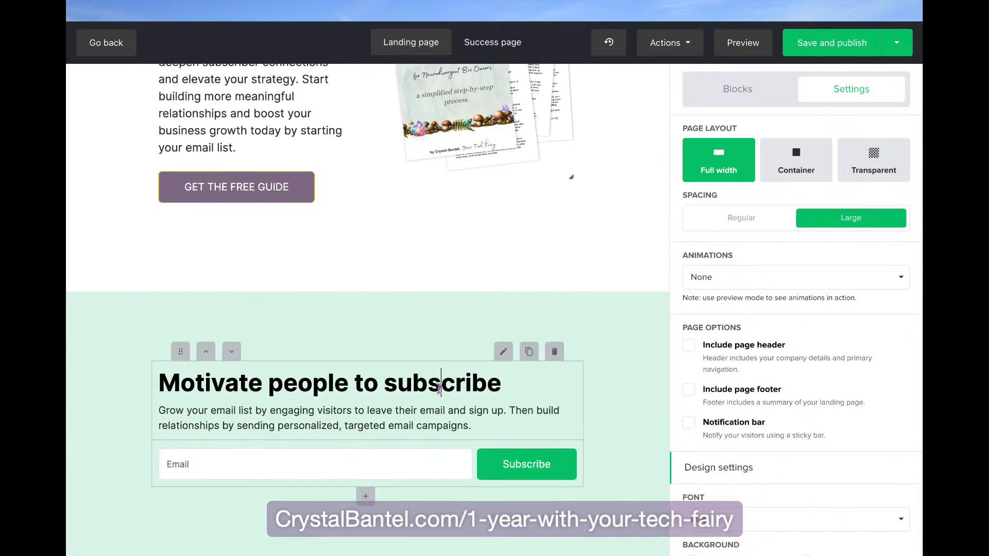
{"action": "triple_click", "coordinate": [505, 393]}
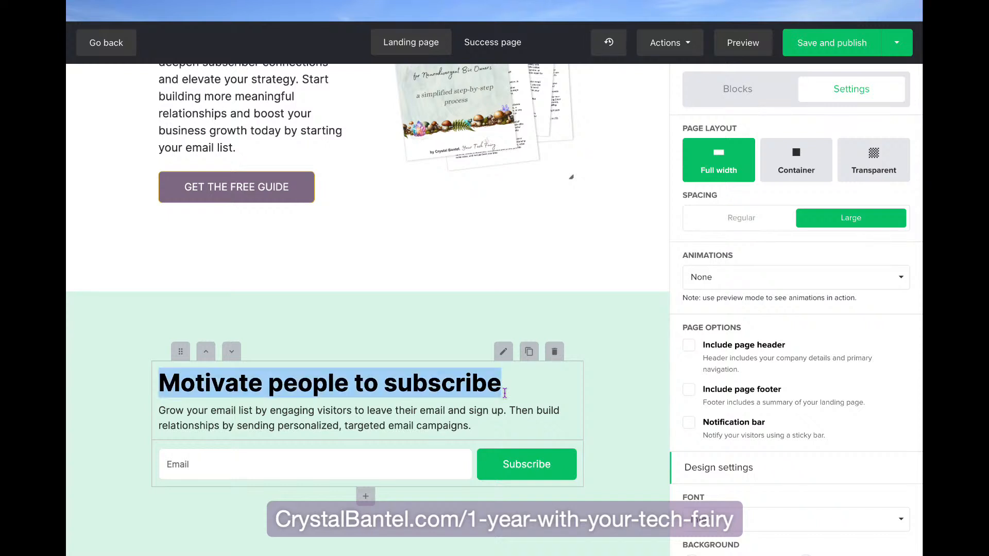
{"action": "type", "text": "Get the Guide Here"}
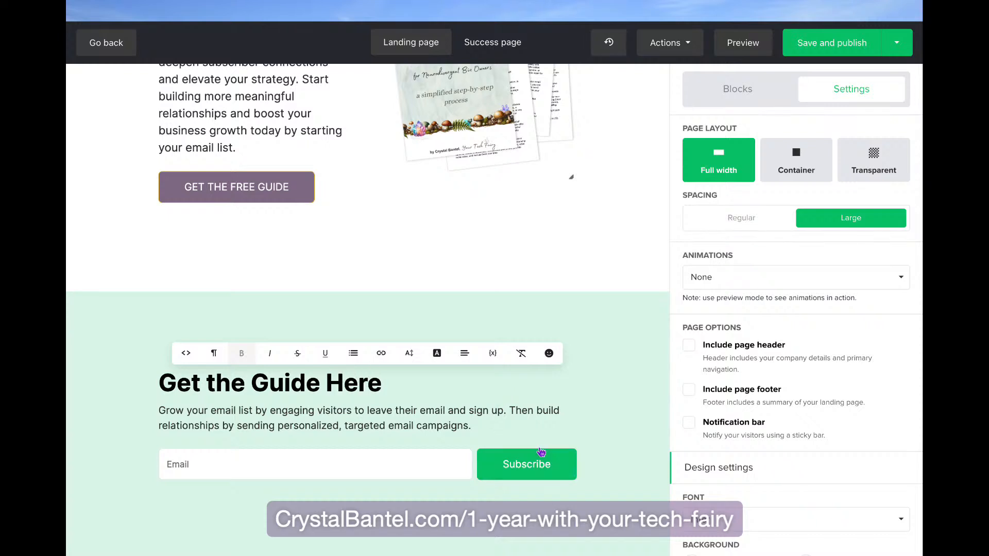
{"action": "left_click", "coordinate": [453, 419]}
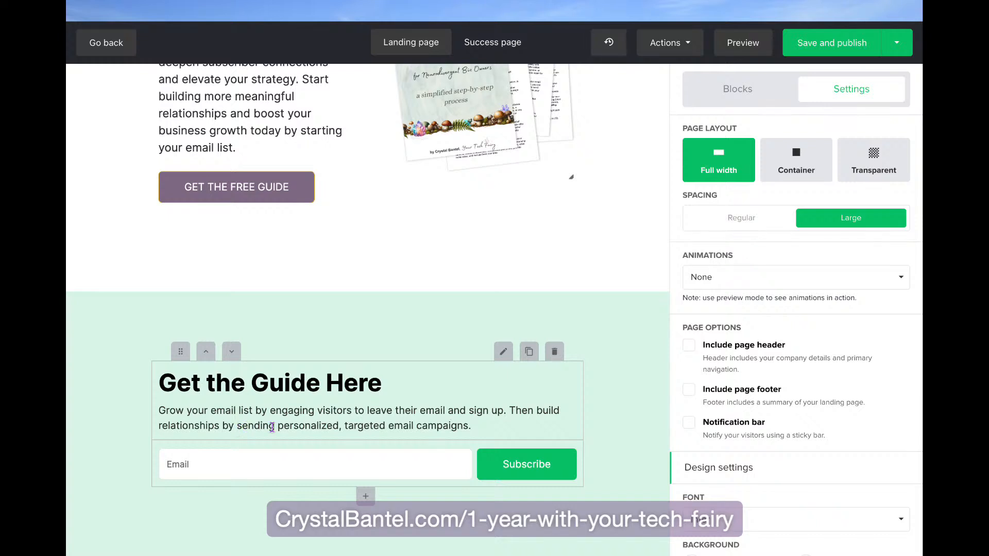
- Delete the signup section's description paragraph
{"action": "triple_click", "coordinate": [301, 421]}
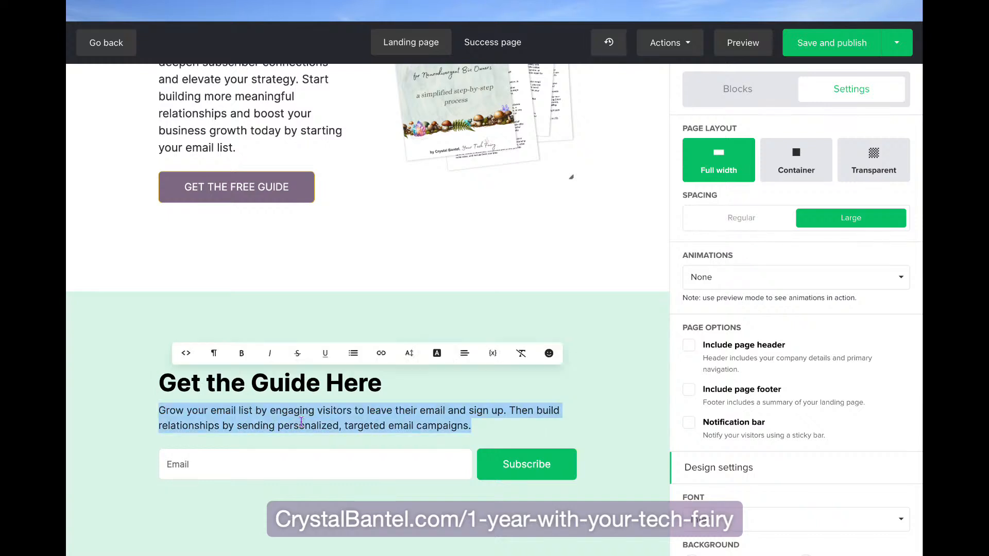
{"action": "key", "text": "BackSpace"}
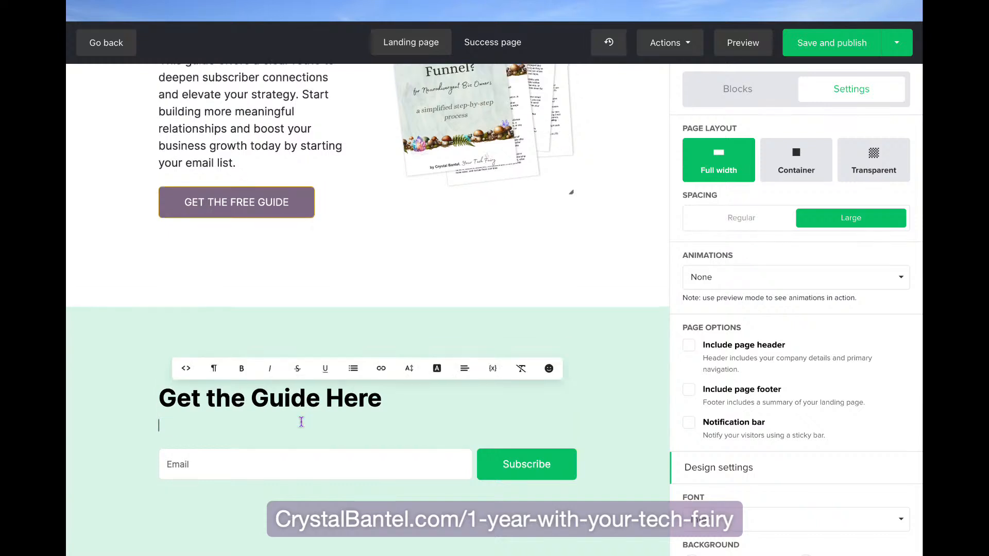
{"action": "left_click", "coordinate": [325, 455]}
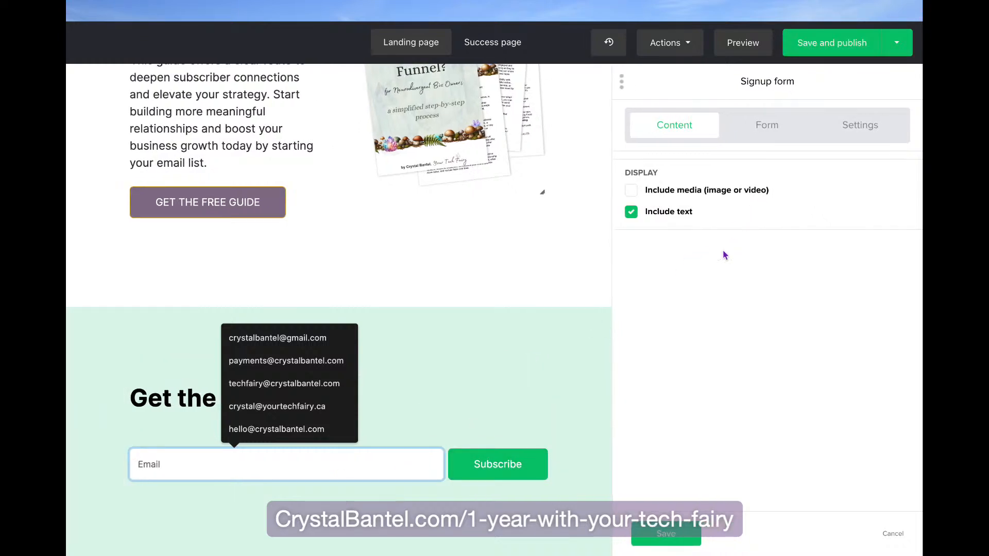
- Add a Name field to the signup form, label it 'First Name', and make it required
{"action": "left_click", "coordinate": [775, 128]}
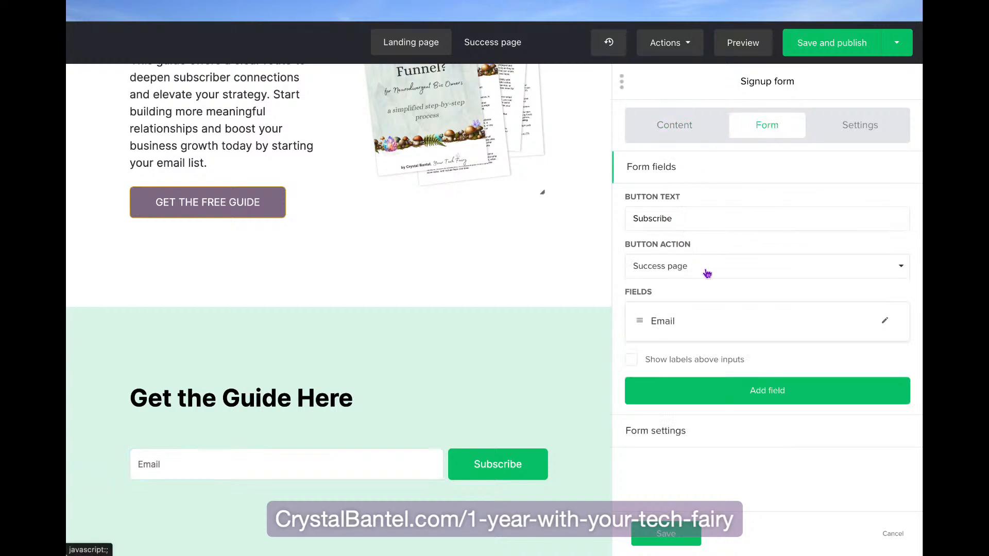
{"action": "left_click", "coordinate": [752, 382]}
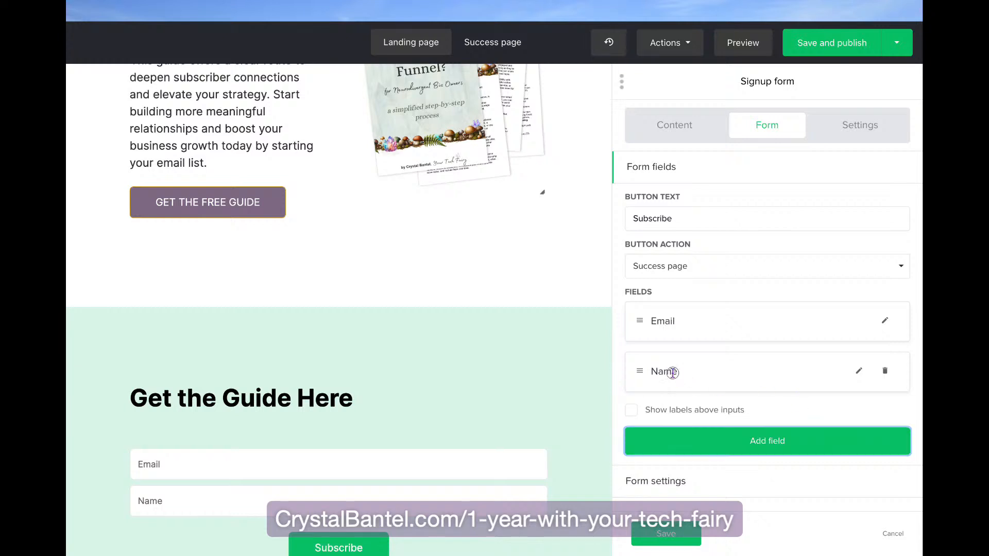
{"action": "left_click", "coordinate": [859, 372]}
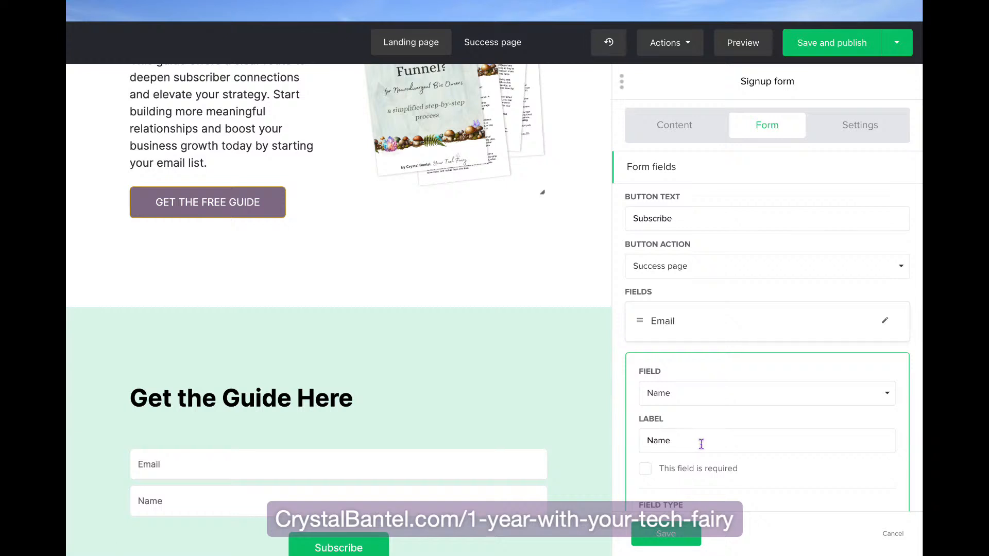
{"action": "scroll", "coordinate": [701, 444], "scroll_direction": "down", "scroll_amount": 1}
{"action": "left_click", "coordinate": [689, 409]}
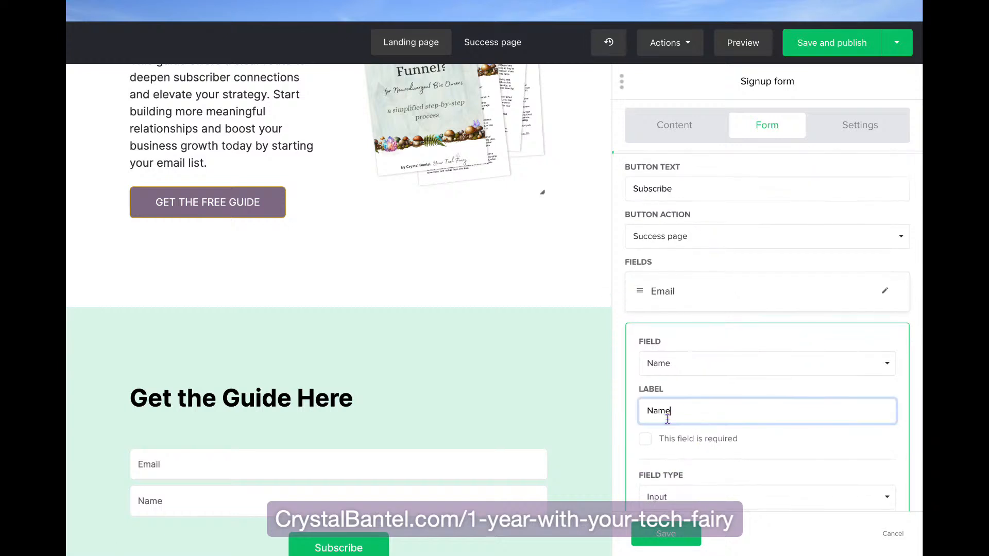
{"action": "type", "text": "First"}
{"action": "scroll", "coordinate": [758, 444], "scroll_direction": "down", "scroll_amount": 3}
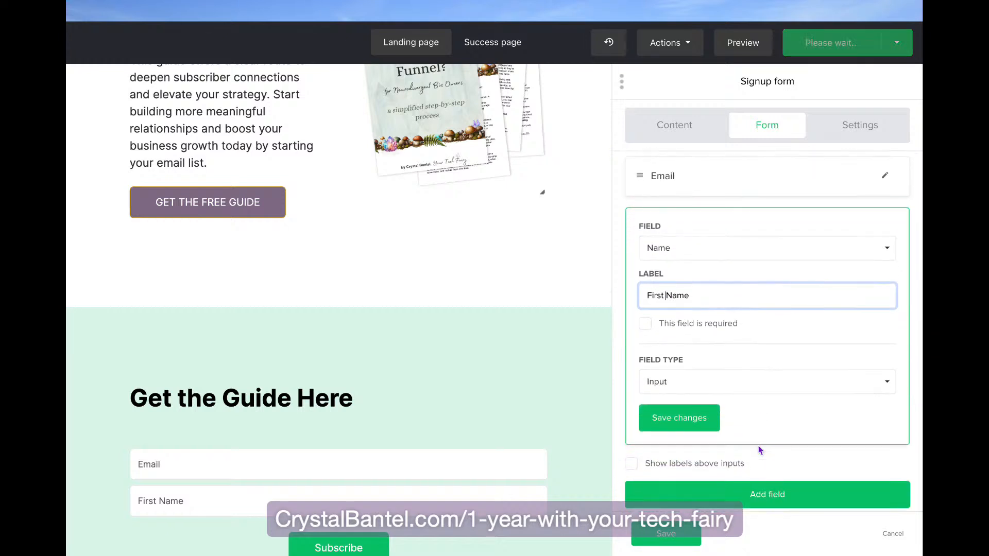
{"action": "left_click", "coordinate": [646, 324]}
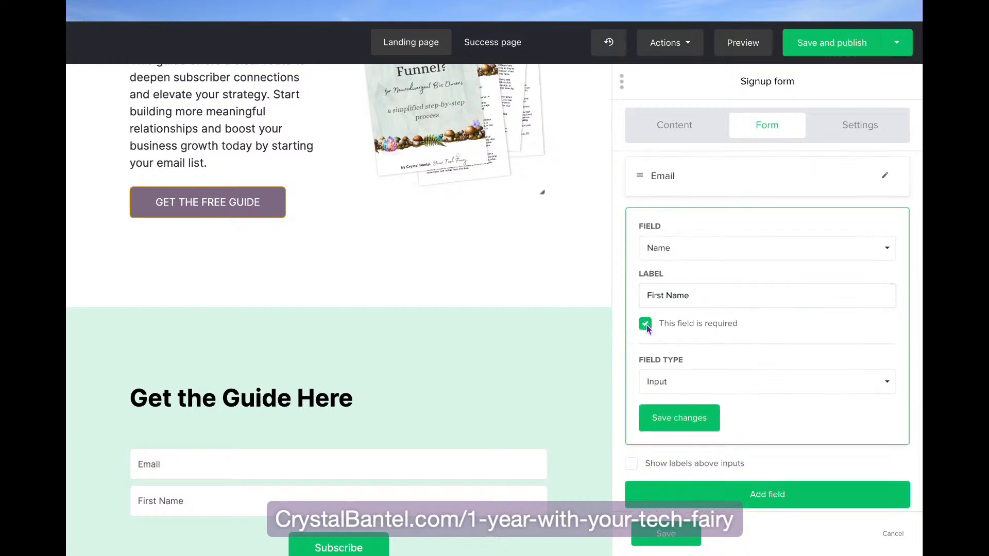
{"action": "left_click", "coordinate": [690, 425]}
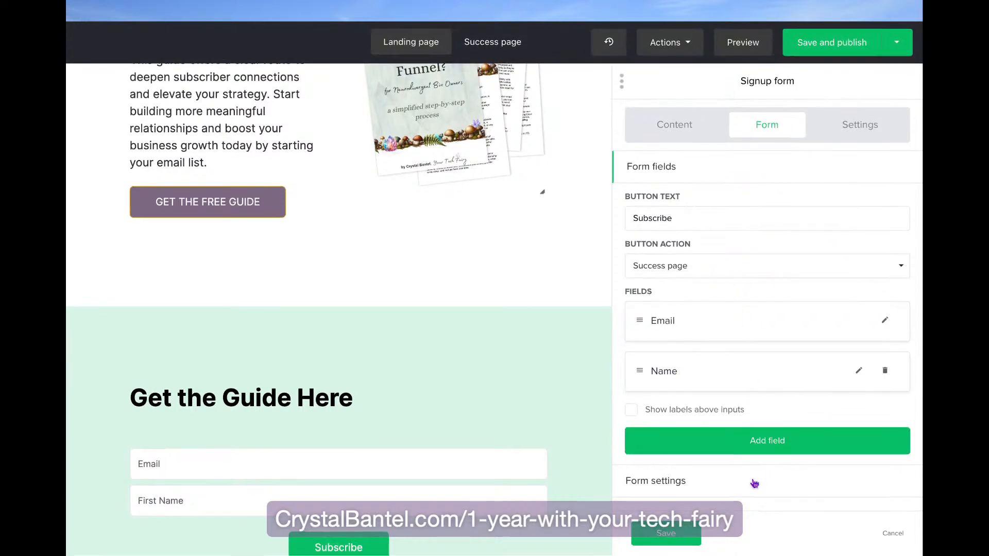
- Try the form's privacy policy, opt-in confirmation and hidden segmentation field options
{"action": "left_click", "coordinate": [664, 482]}
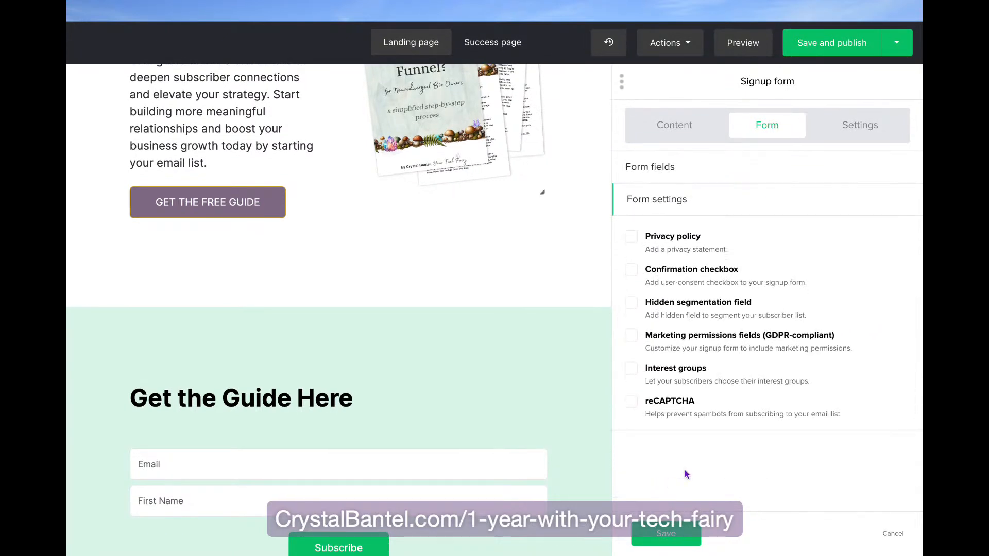
{"action": "left_click", "coordinate": [633, 239]}
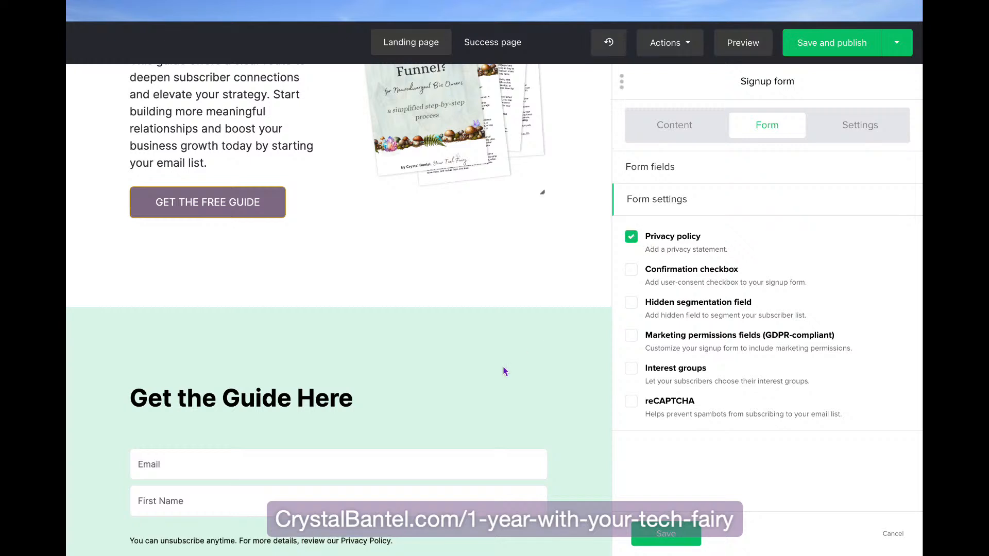
{"action": "scroll", "coordinate": [500, 369], "scroll_direction": "down", "scroll_amount": 2}
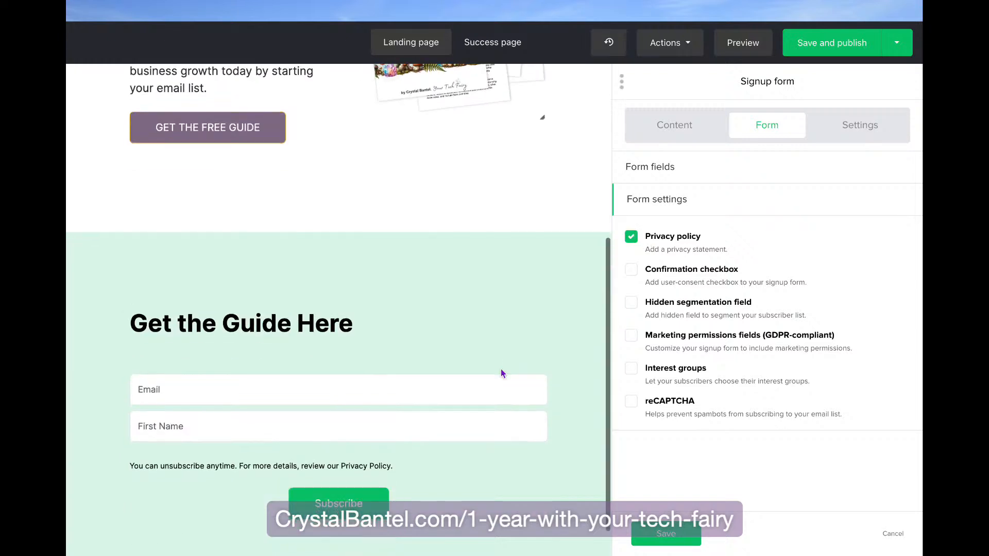
{"action": "left_click", "coordinate": [632, 238]}
{"action": "left_click", "coordinate": [633, 271]}
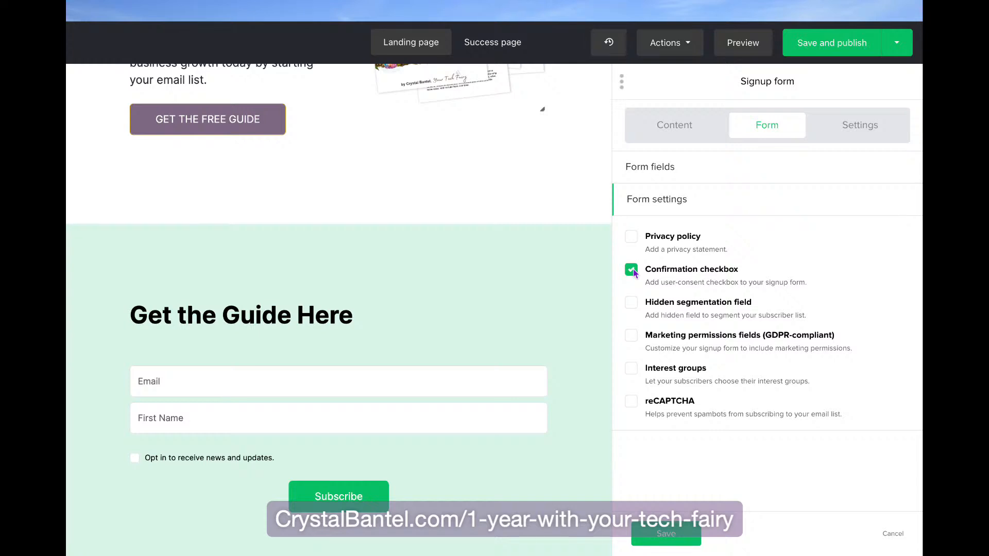
{"action": "left_click", "coordinate": [631, 271]}
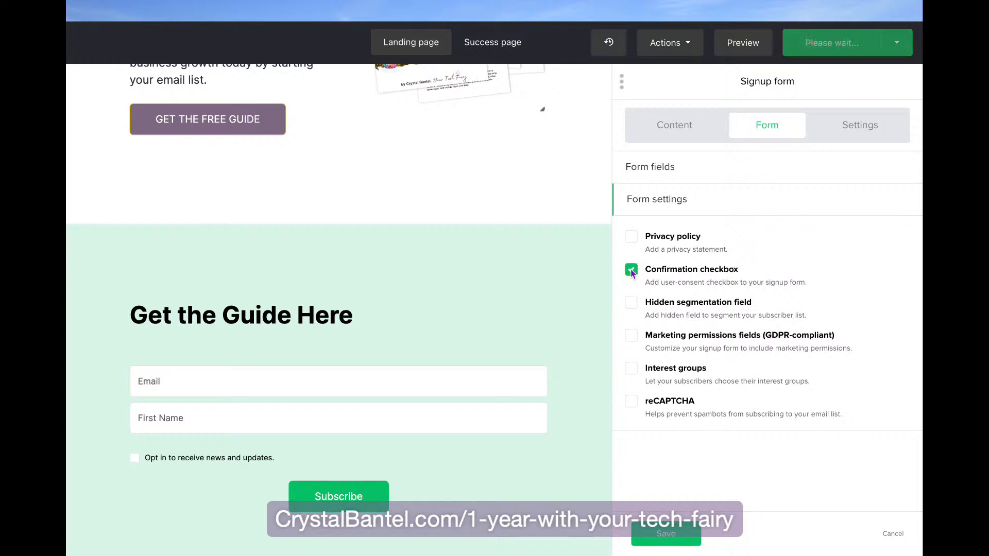
{"action": "left_click", "coordinate": [631, 303]}
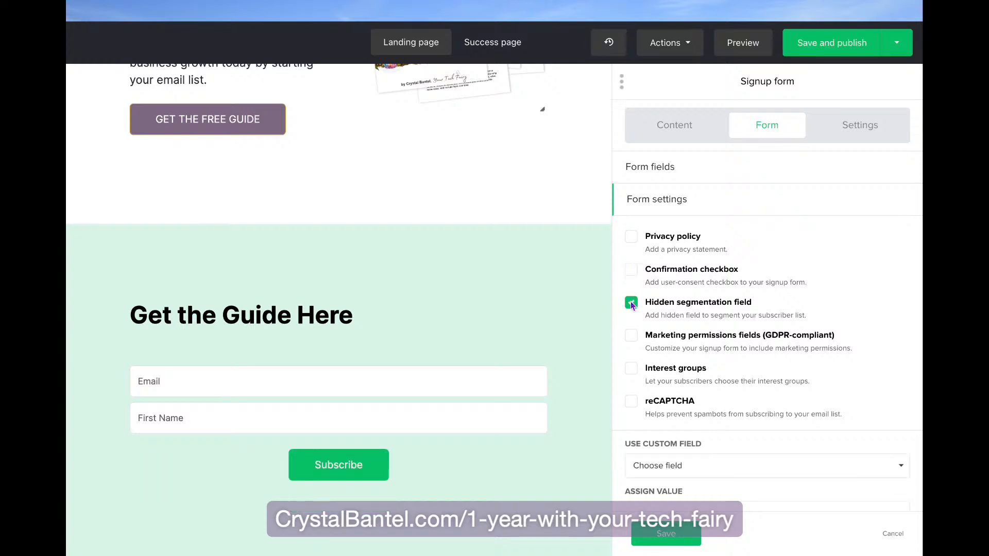
{"action": "scroll", "coordinate": [697, 463], "scroll_direction": "down", "scroll_amount": 1}
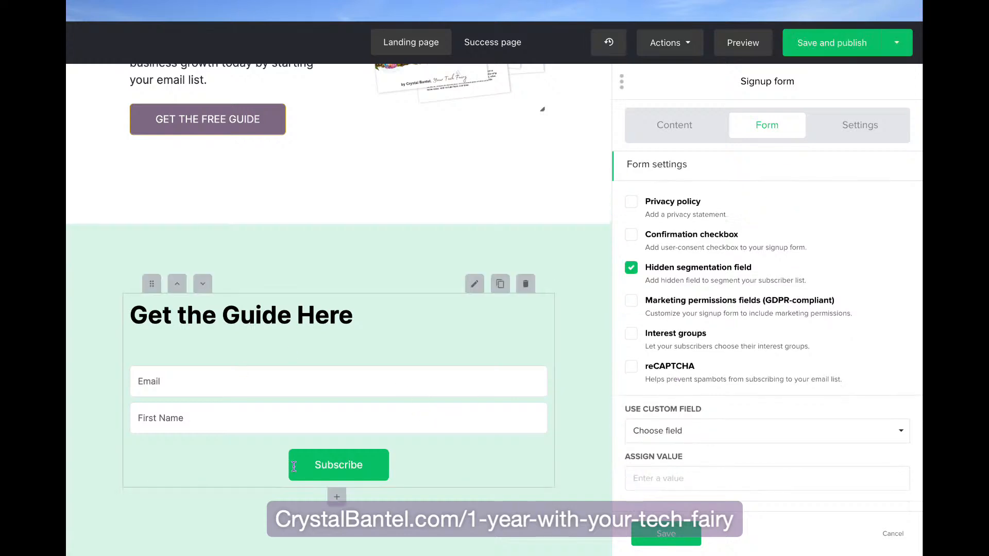
{"action": "left_click", "coordinate": [717, 436]}
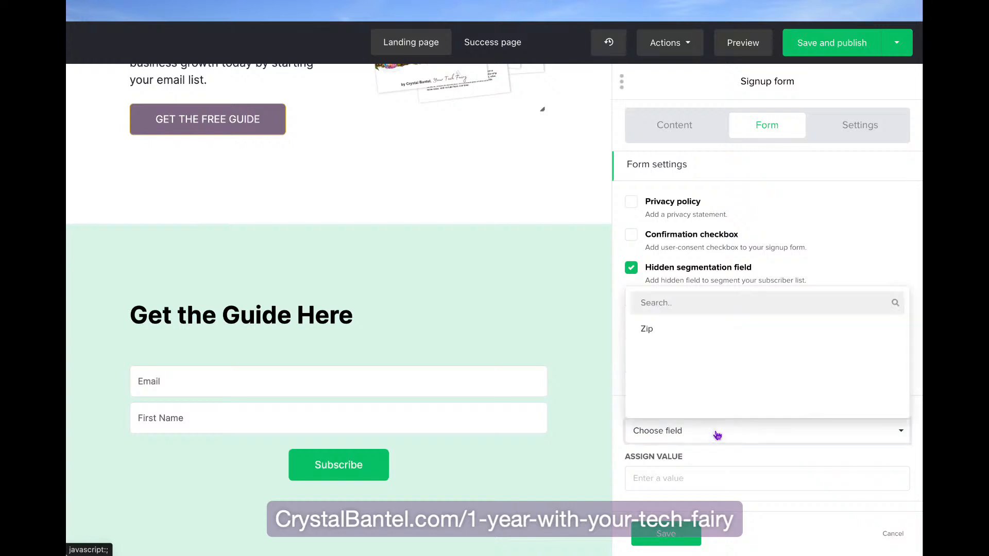
{"action": "left_click", "coordinate": [623, 445]}
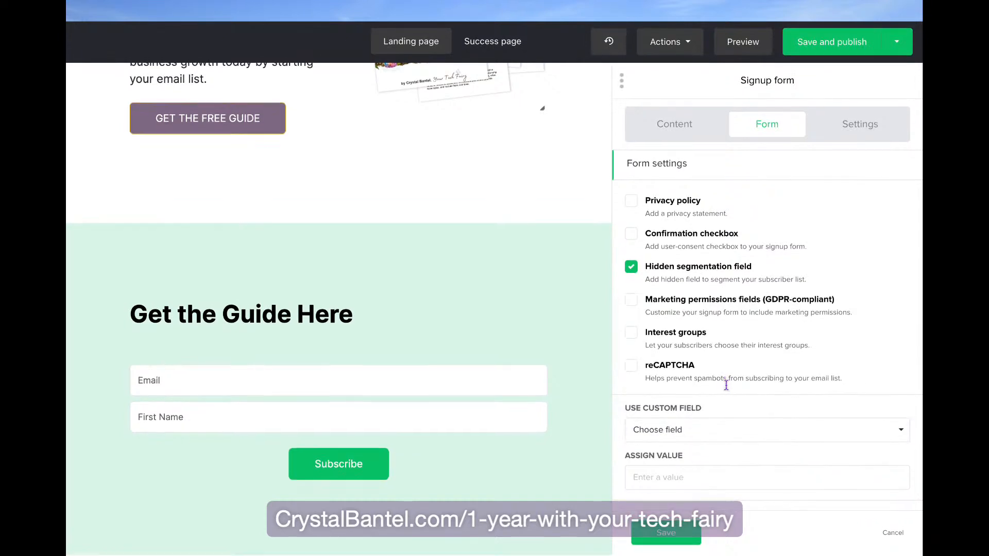
- Test GDPR and reCAPTCHA options, then save the form settings with only the privacy policy statement
{"action": "left_click", "coordinate": [633, 303]}
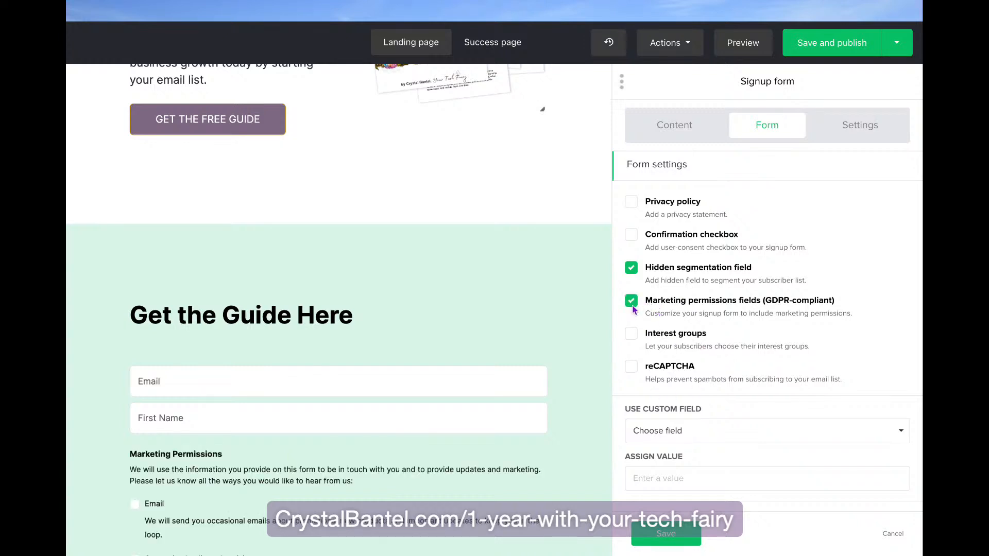
{"action": "scroll", "coordinate": [445, 477], "scroll_direction": "down", "scroll_amount": 4}
{"action": "scroll", "coordinate": [441, 478], "scroll_direction": "up", "scroll_amount": 2}
{"action": "left_click", "coordinate": [632, 304]}
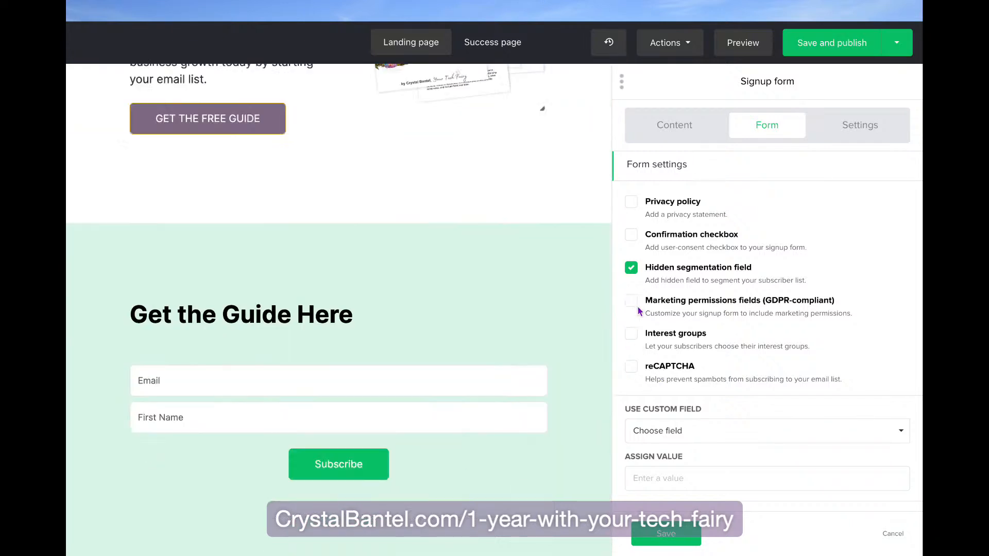
{"action": "left_click", "coordinate": [632, 268]}
{"action": "left_click", "coordinate": [632, 401]}
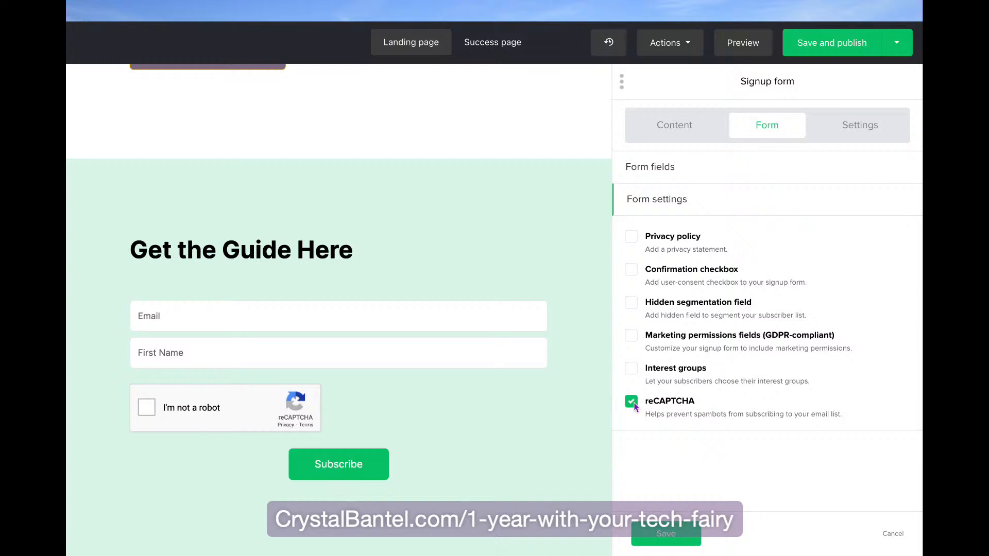
{"action": "left_click", "coordinate": [632, 402]}
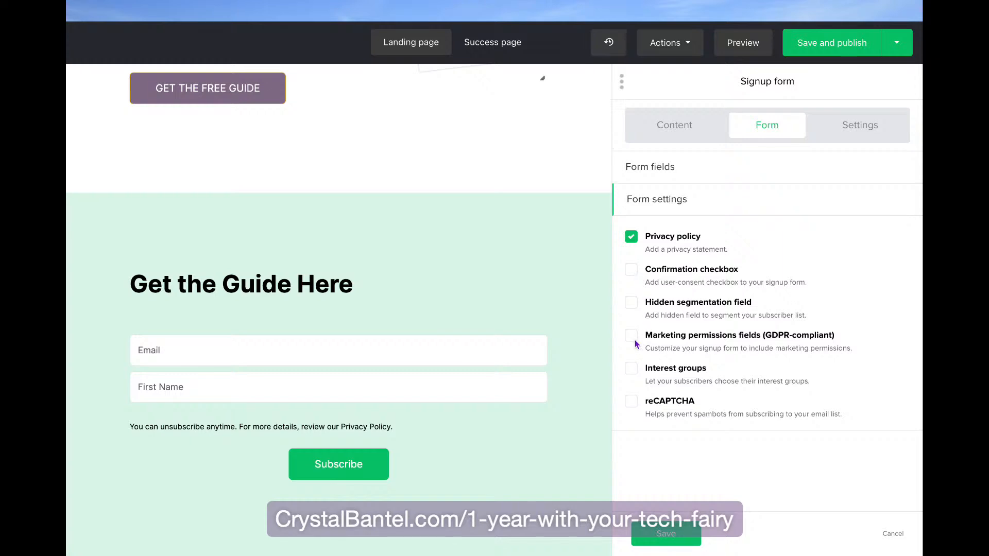
{"action": "left_click", "coordinate": [670, 538]}
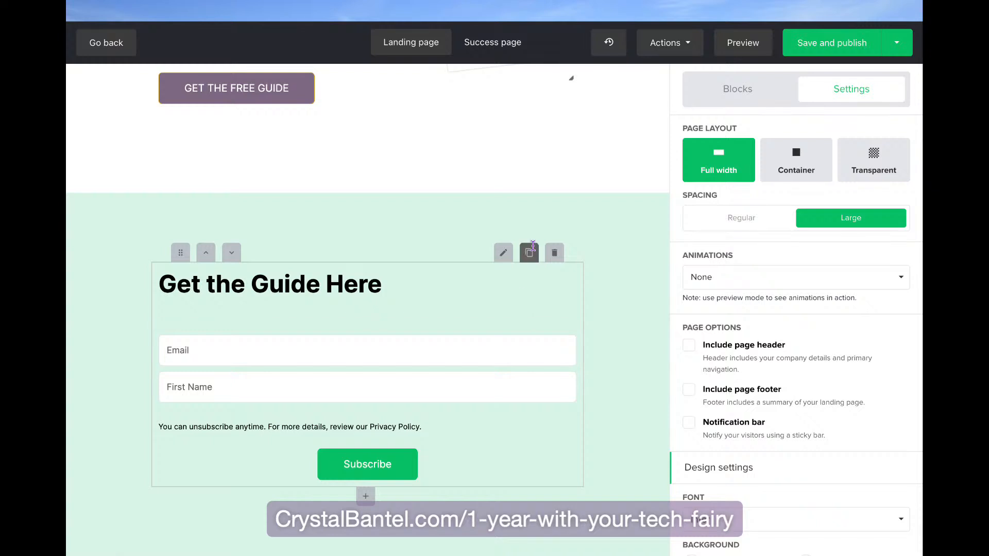
- Open the signup block's background colours and copy the pale #E7ECE3 hex from the Canva brand kit
{"action": "left_click", "coordinate": [503, 253]}
{"action": "left_click", "coordinate": [855, 128]}
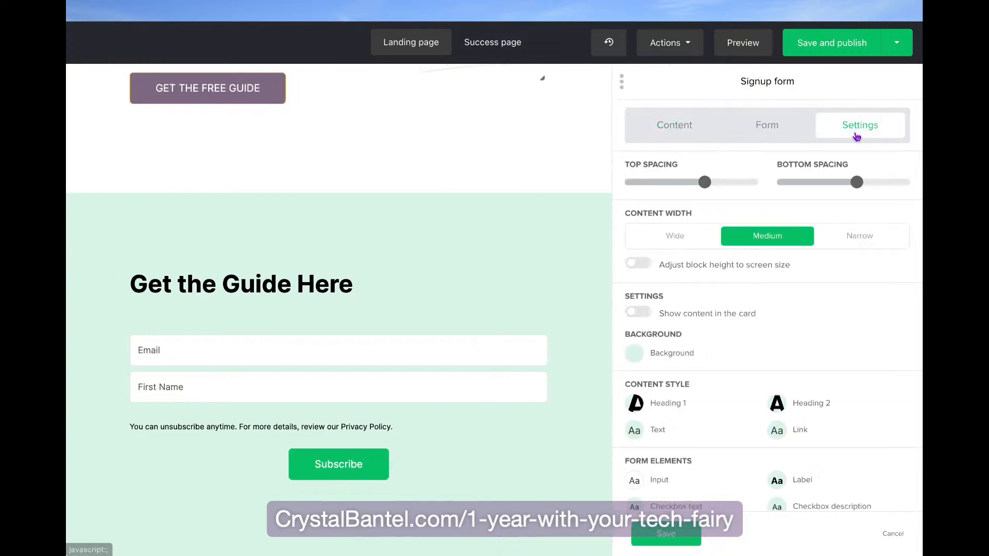
{"action": "left_click", "coordinate": [635, 356]}
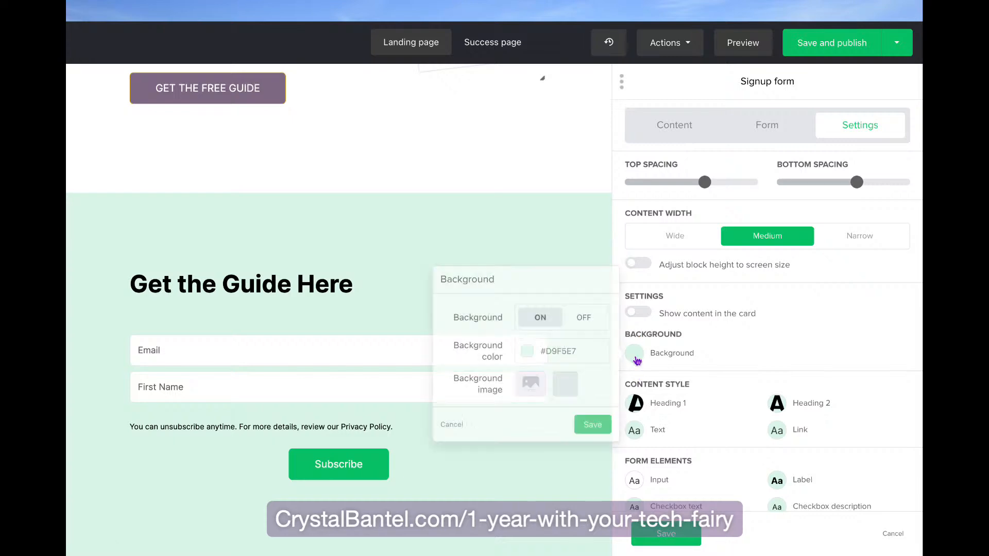
{"action": "left_click", "coordinate": [557, 350]}
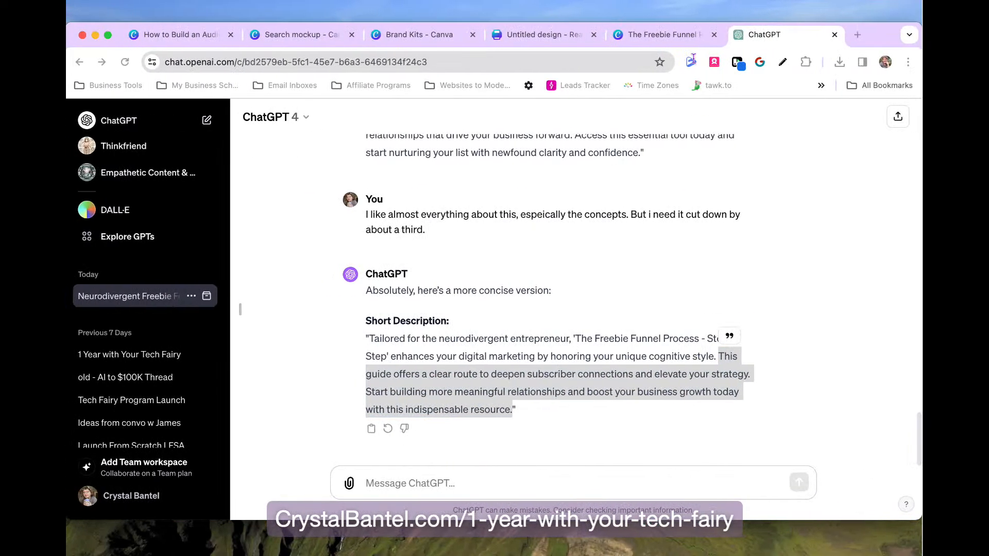
{"action": "left_click", "coordinate": [672, 26]}
{"action": "left_click", "coordinate": [562, 28]}
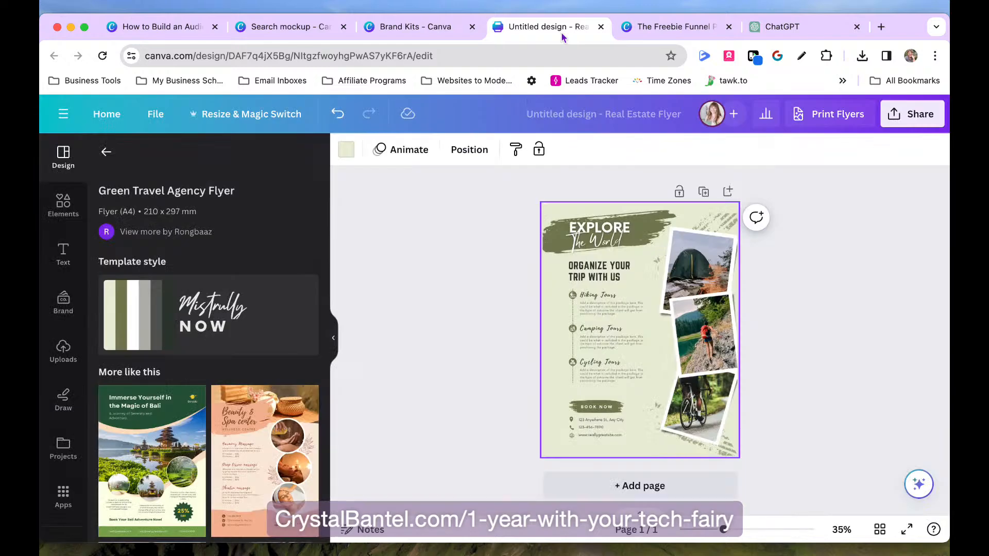
{"action": "left_click", "coordinate": [448, 28]}
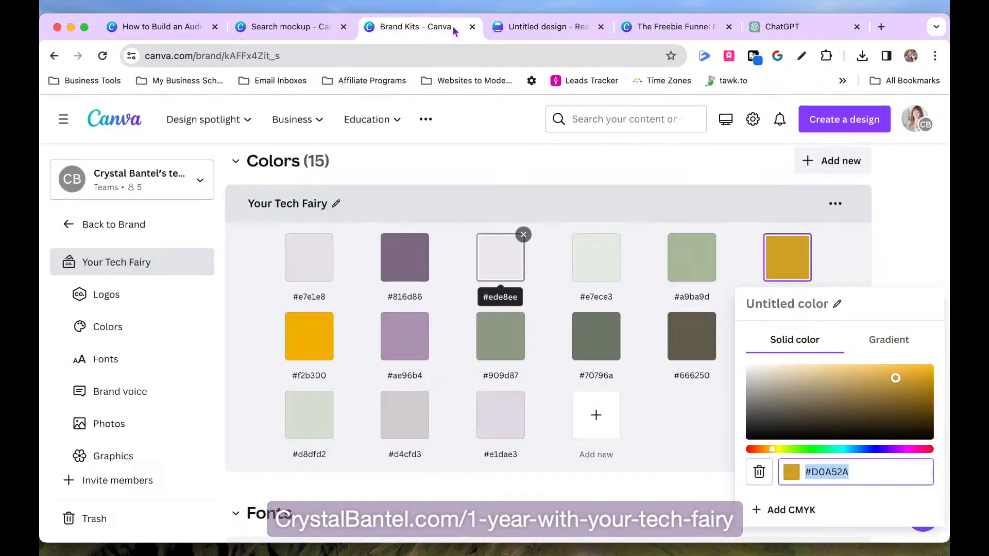
{"action": "left_click", "coordinate": [590, 261]}
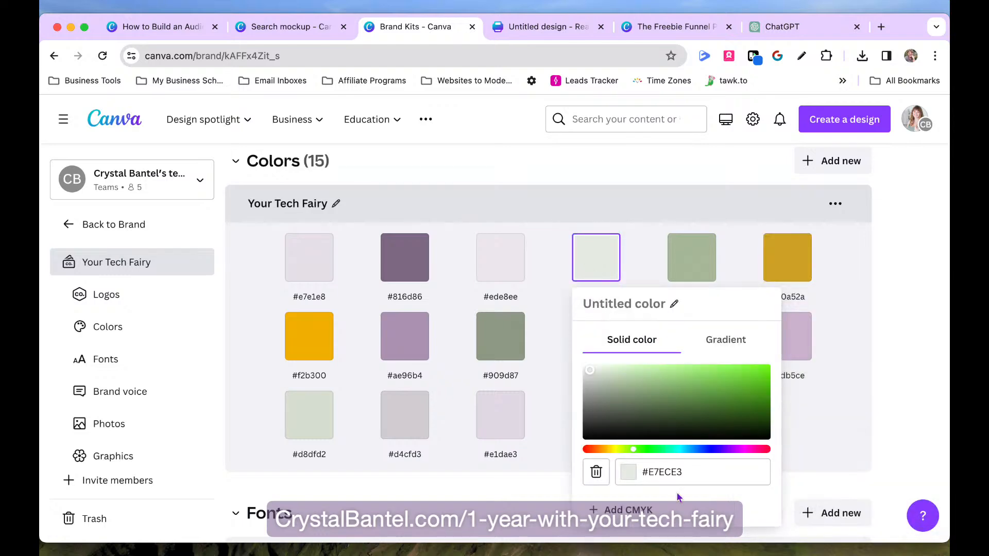
{"action": "left_click", "coordinate": [673, 471]}
{"action": "key", "text": "ctrl+c"}
{"action": "key", "text": "ctrl+Right"}
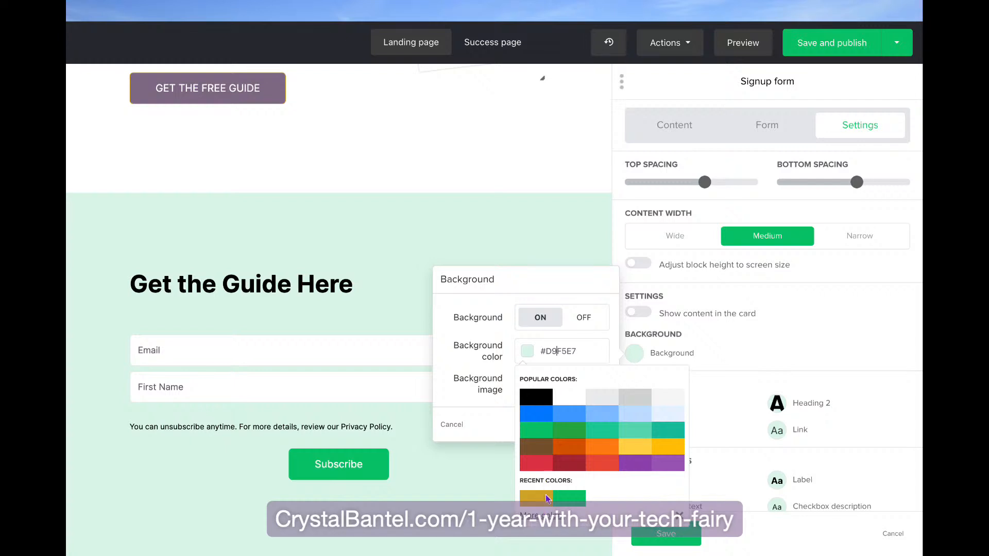
- Paste #E7ECE3 as the signup section's background colour and save it
{"action": "left_click", "coordinate": [544, 518]}
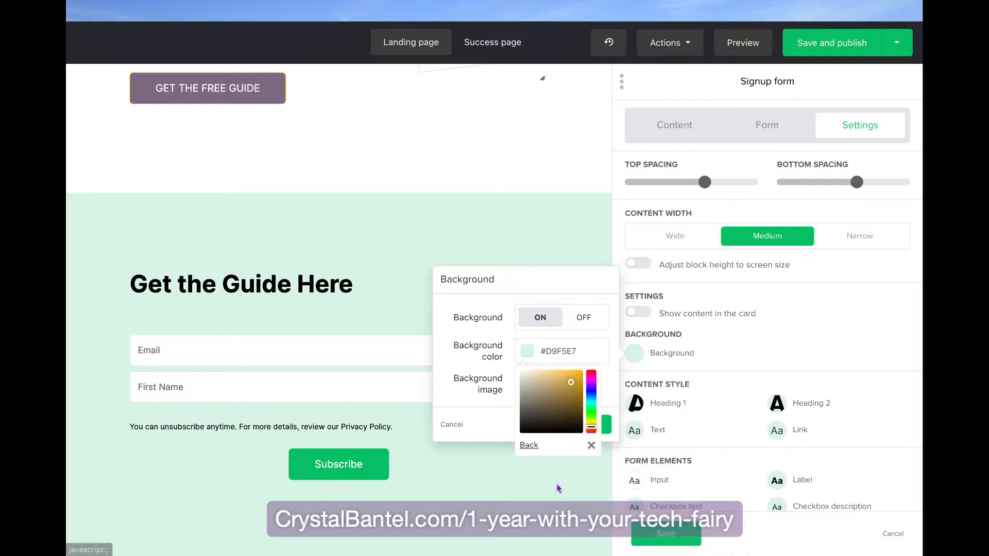
{"action": "left_click", "coordinate": [559, 354]}
{"action": "key", "text": "ctrl+v"}
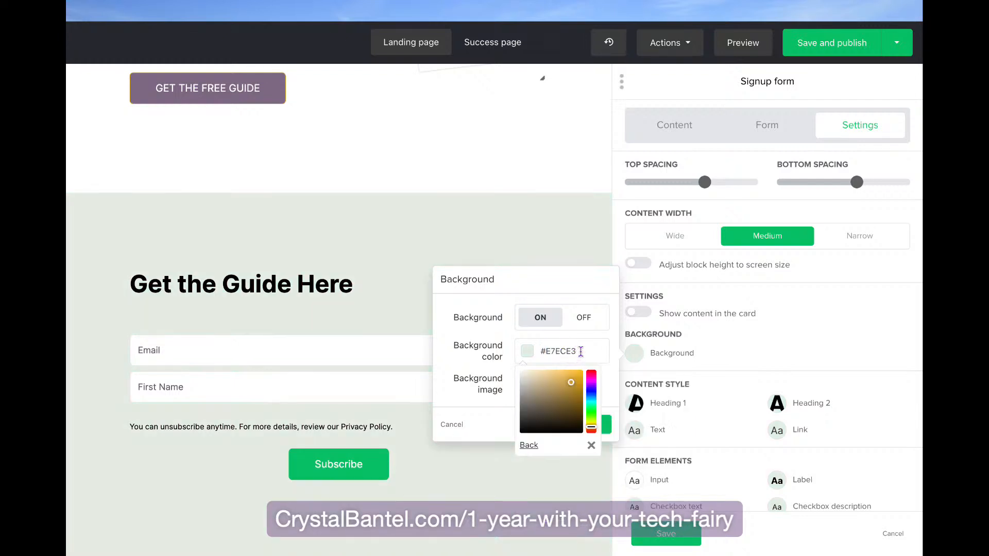
{"action": "left_click", "coordinate": [586, 287]}
{"action": "left_click", "coordinate": [593, 425]}
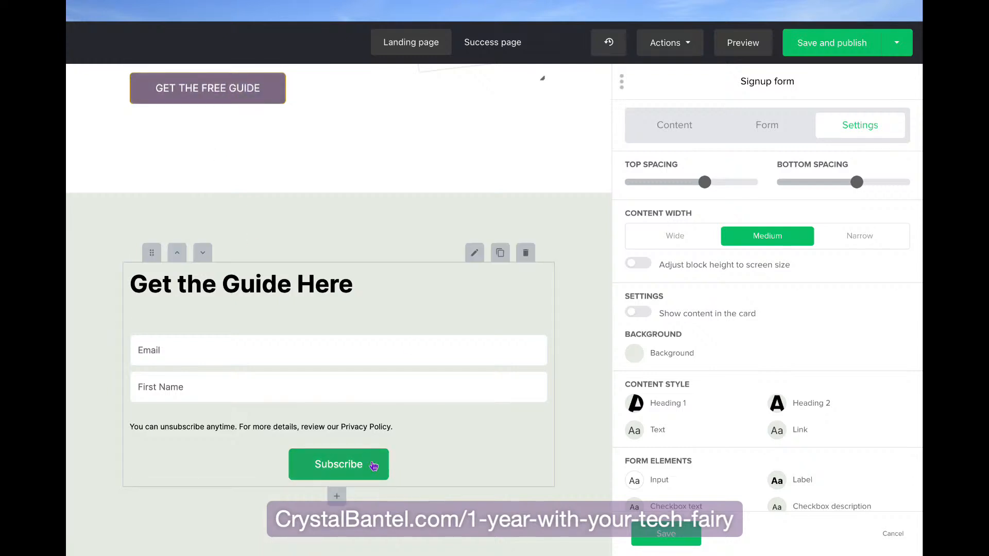
{"action": "scroll", "coordinate": [718, 425], "scroll_direction": "down", "scroll_amount": 3}
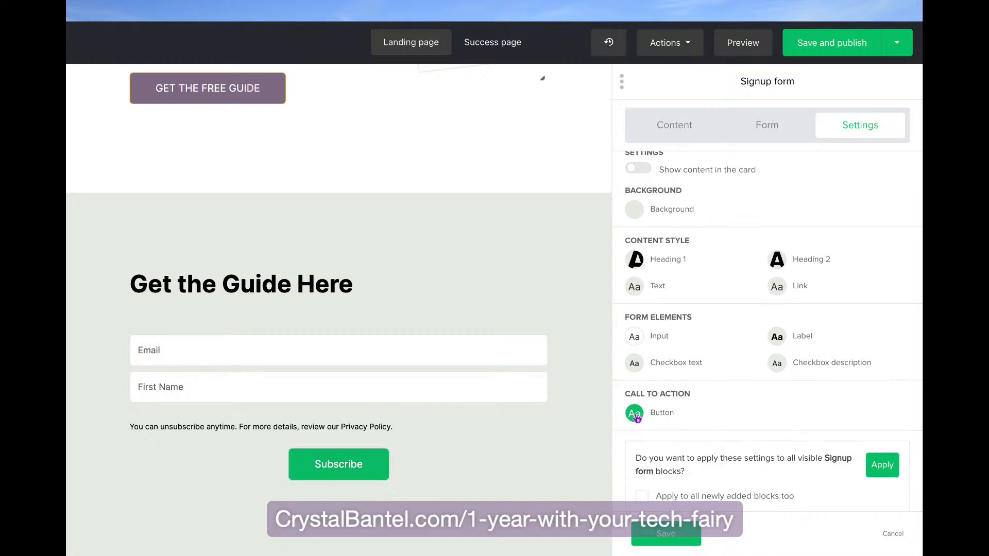
- Make the Subscribe button's fill the purple brand colour #816D86
{"action": "left_click", "coordinate": [635, 413]}
{"action": "left_click", "coordinate": [566, 408]}
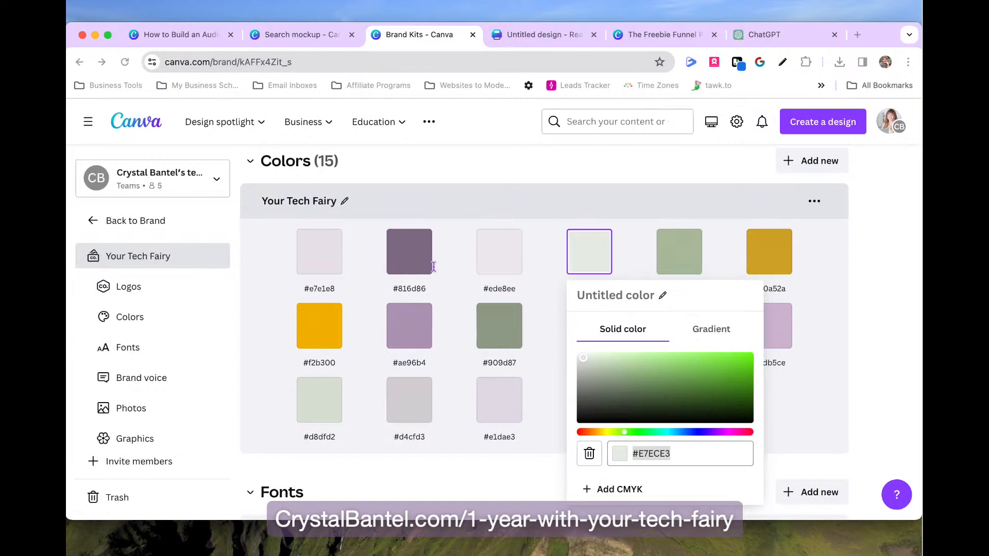
{"action": "left_click", "coordinate": [404, 257]}
{"action": "left_click", "coordinate": [473, 467]}
{"action": "key", "text": "ctrl+c"}
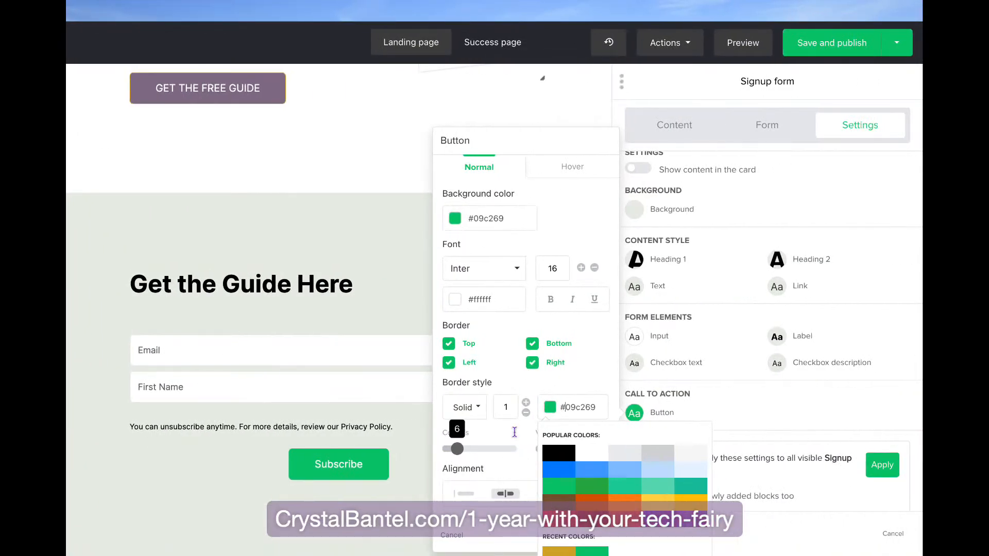
{"action": "left_click", "coordinate": [491, 221]}
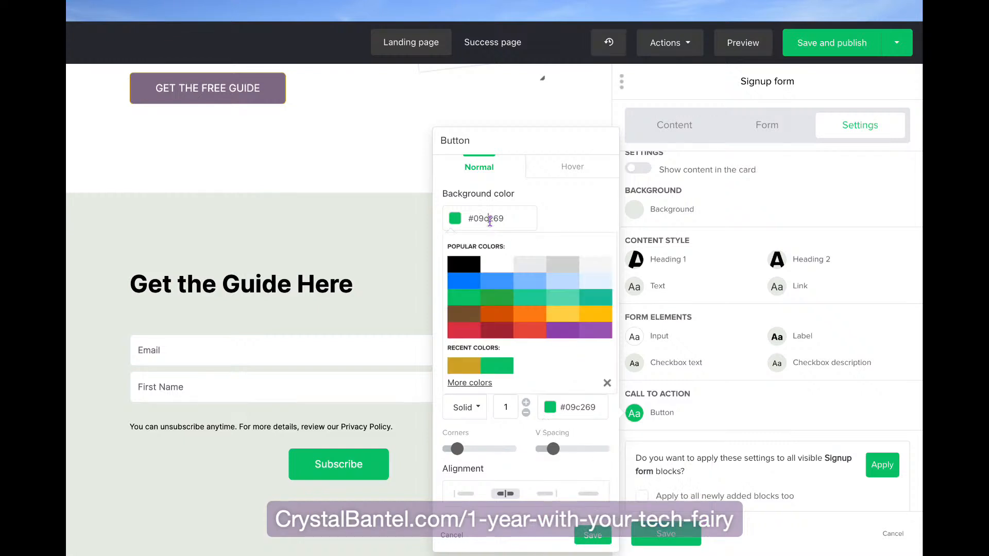
{"action": "left_click", "coordinate": [473, 383]}
{"action": "triple_click", "coordinate": [487, 215]}
{"action": "key", "text": "ctrl+v"}
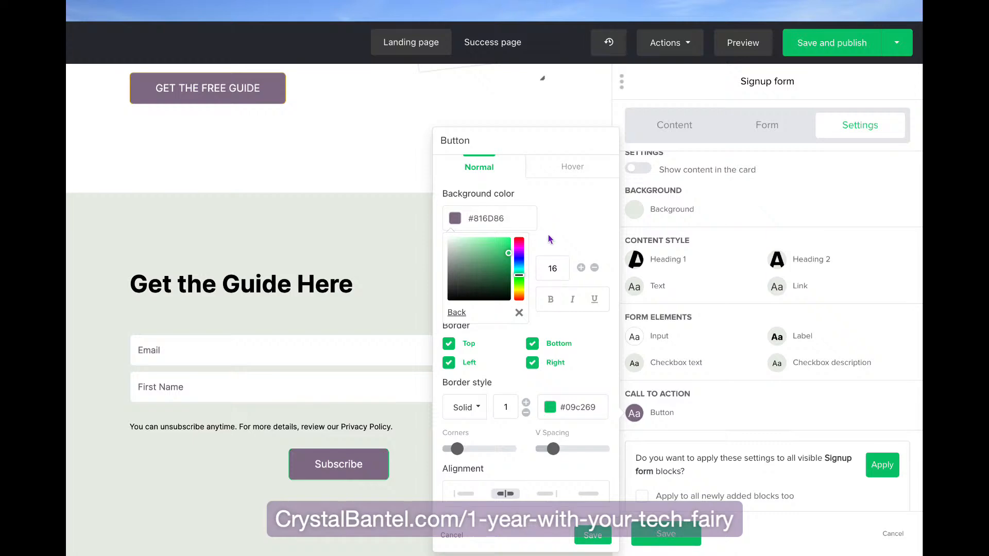
{"action": "left_click", "coordinate": [549, 221]}
- Set the button's hover background to sage green #909D87
{"action": "left_click", "coordinate": [570, 178]}
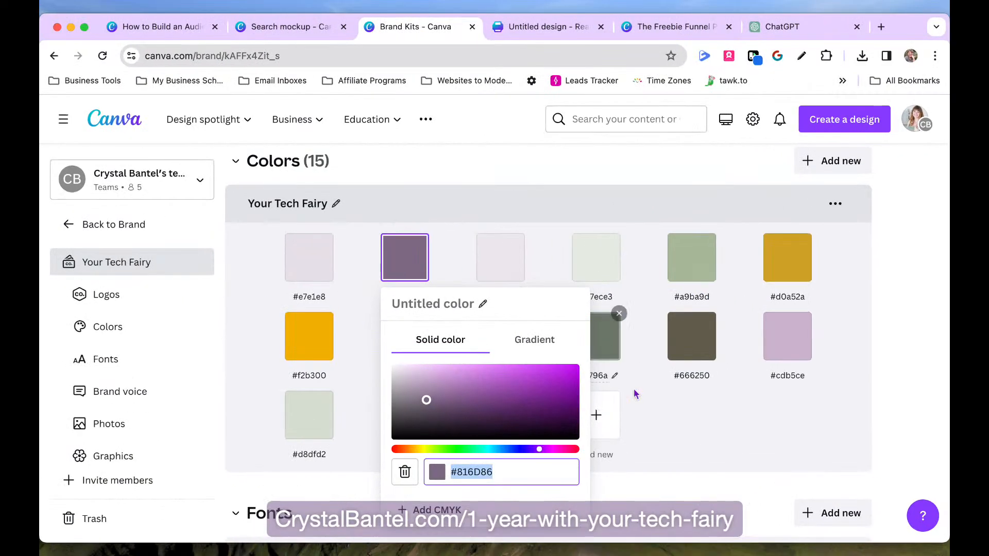
{"action": "left_click", "coordinate": [600, 342]}
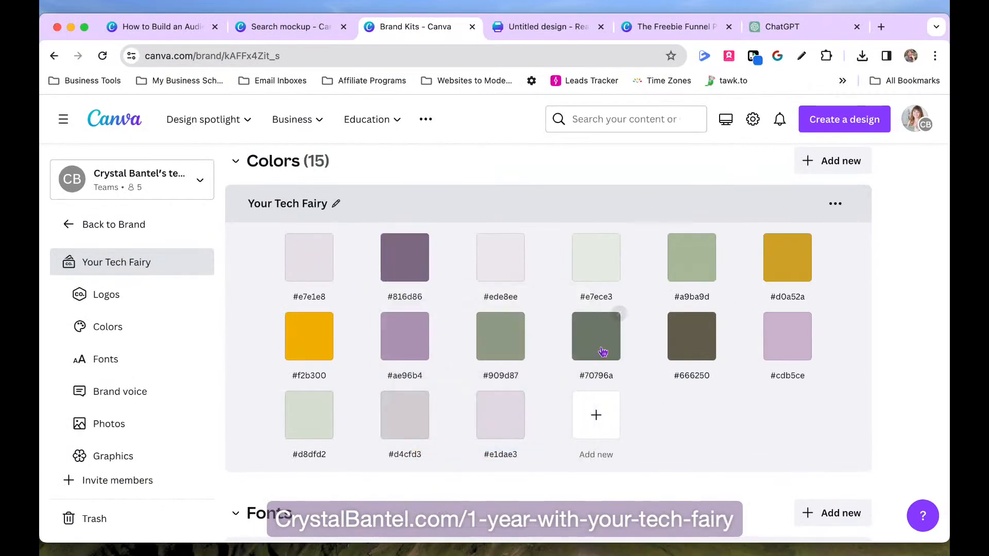
{"action": "left_click", "coordinate": [513, 332]}
{"action": "key", "text": "ctrl+c"}
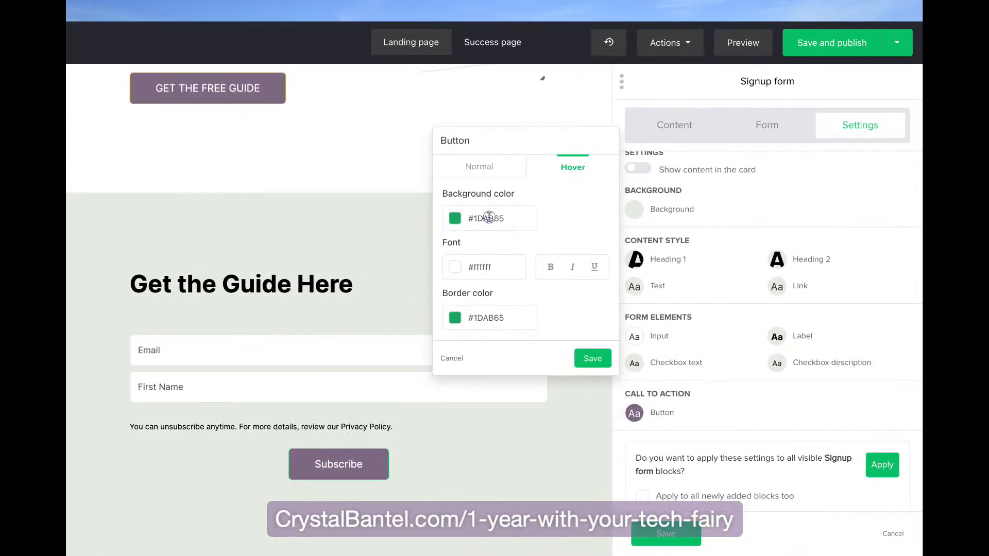
{"action": "left_click", "coordinate": [489, 217]}
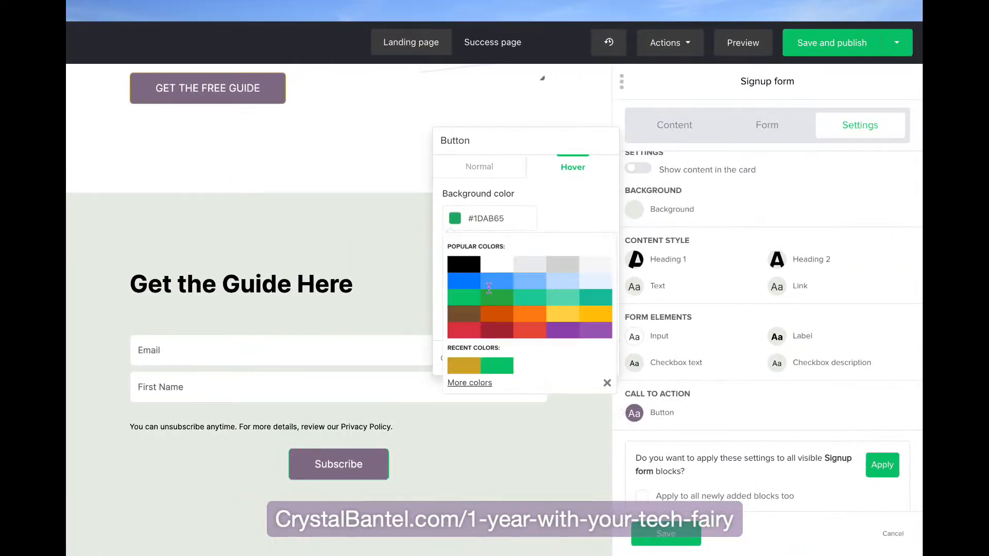
{"action": "left_click", "coordinate": [470, 383]}
{"action": "double_click", "coordinate": [489, 217]}
{"action": "key", "text": "ctrl+v"}
{"action": "left_click", "coordinate": [592, 359]}
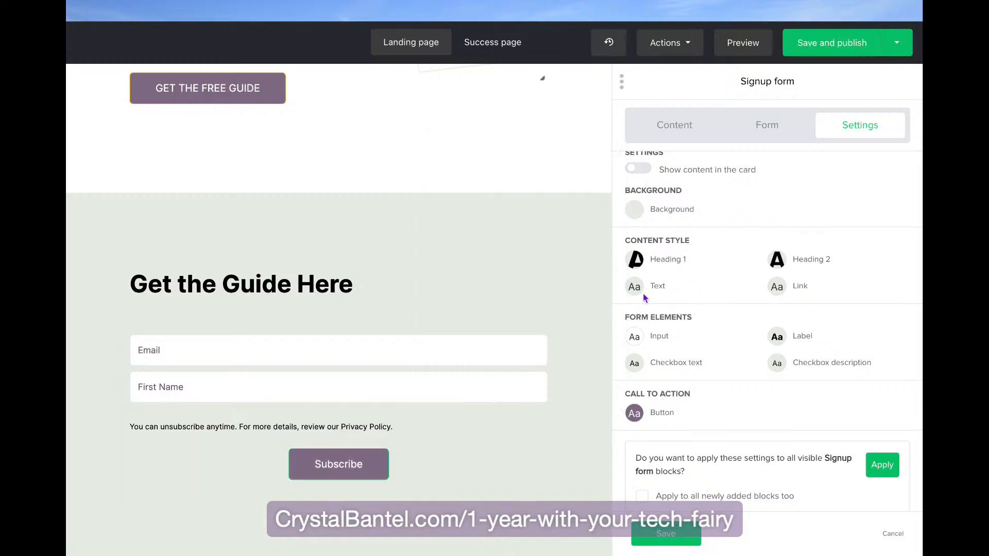
- Give the button a gold #d0a52a border and hover border, and save the style
{"action": "left_click", "coordinate": [635, 413]}
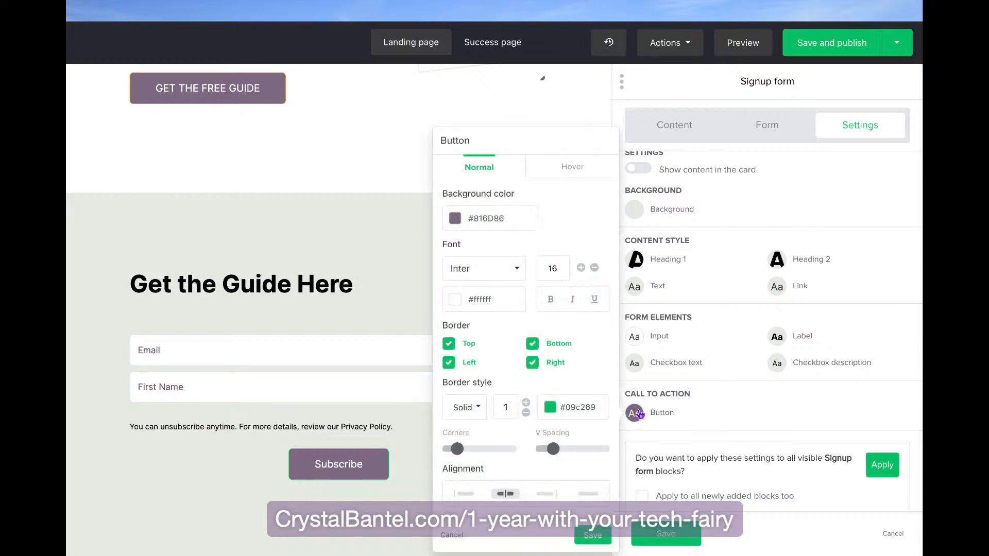
{"action": "double_click", "coordinate": [568, 408]}
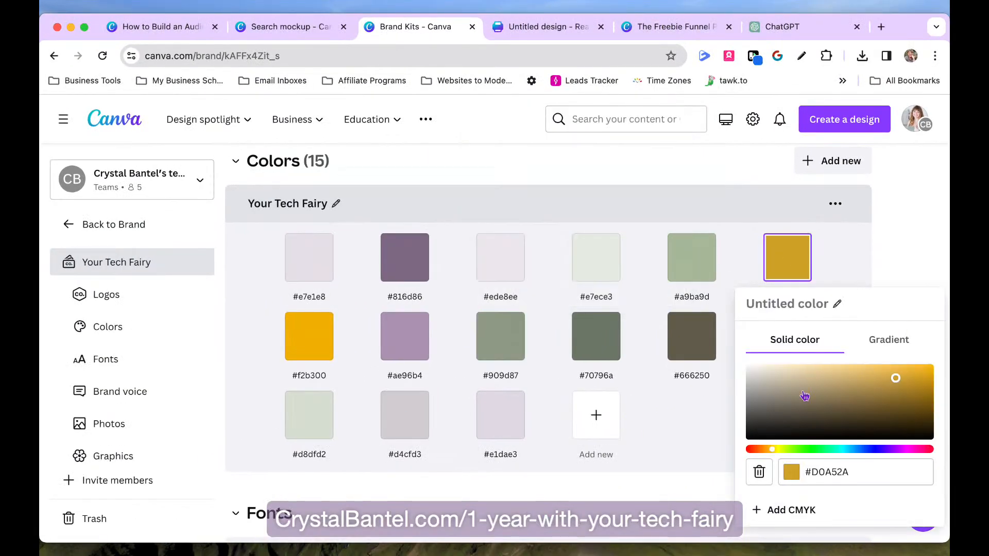
{"action": "left_click", "coordinate": [829, 477]}
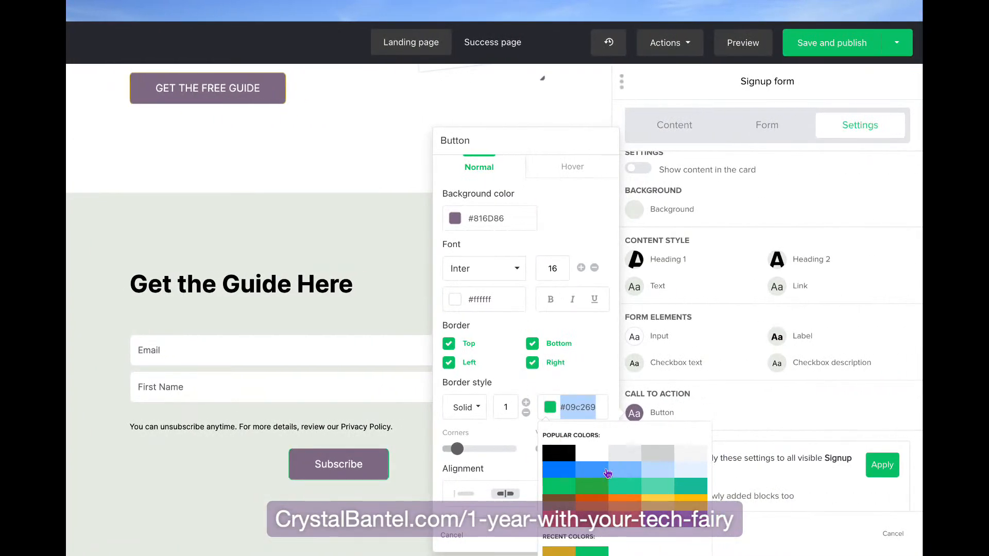
{"action": "scroll", "coordinate": [559, 515], "scroll_direction": "down", "scroll_amount": 1}
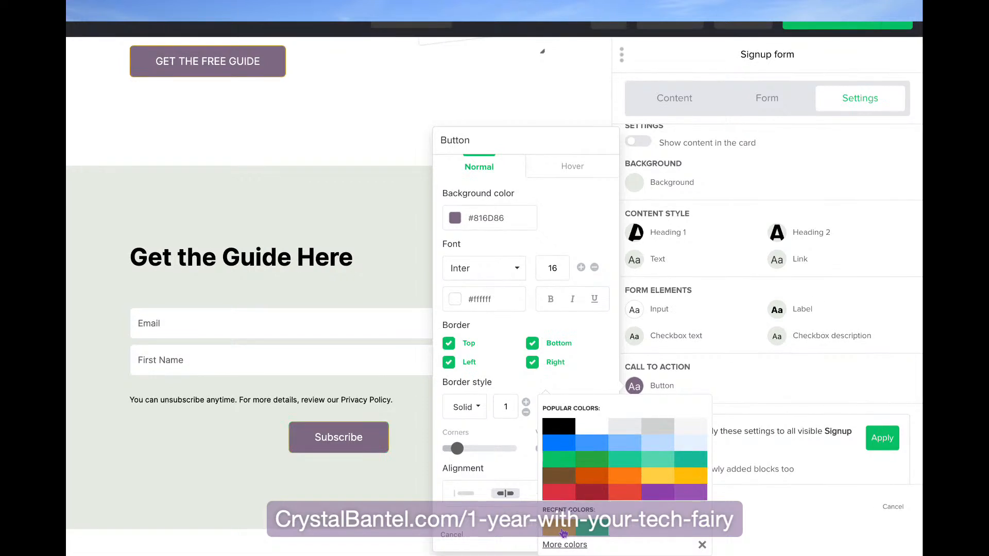
{"action": "left_click", "coordinate": [577, 372]}
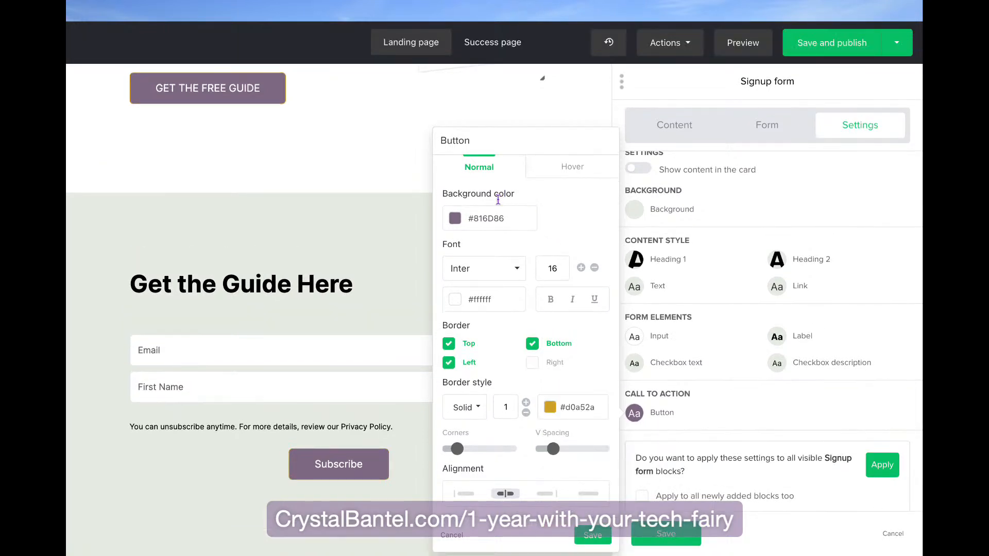
{"action": "left_click", "coordinate": [577, 167]}
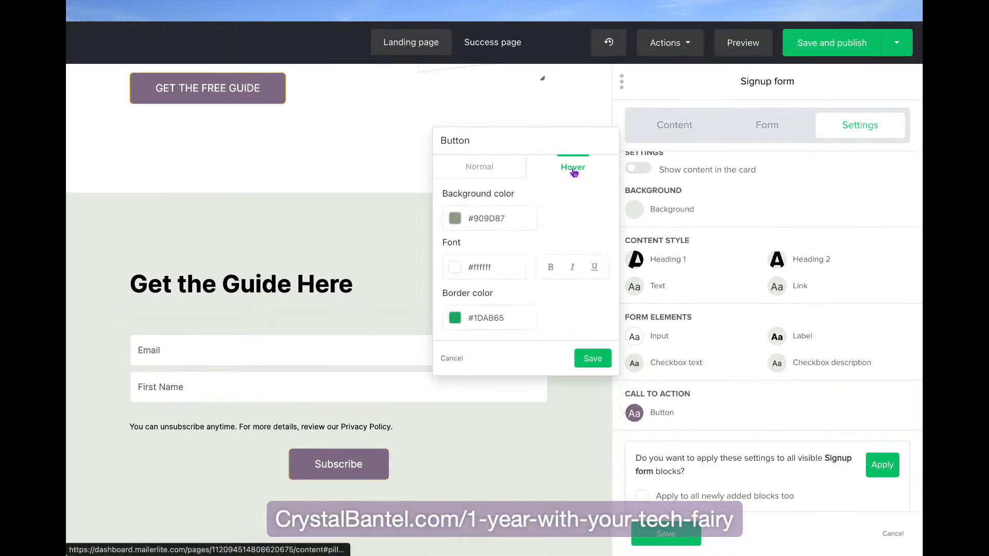
{"action": "left_click", "coordinate": [497, 317]}
{"action": "left_click", "coordinate": [463, 466]}
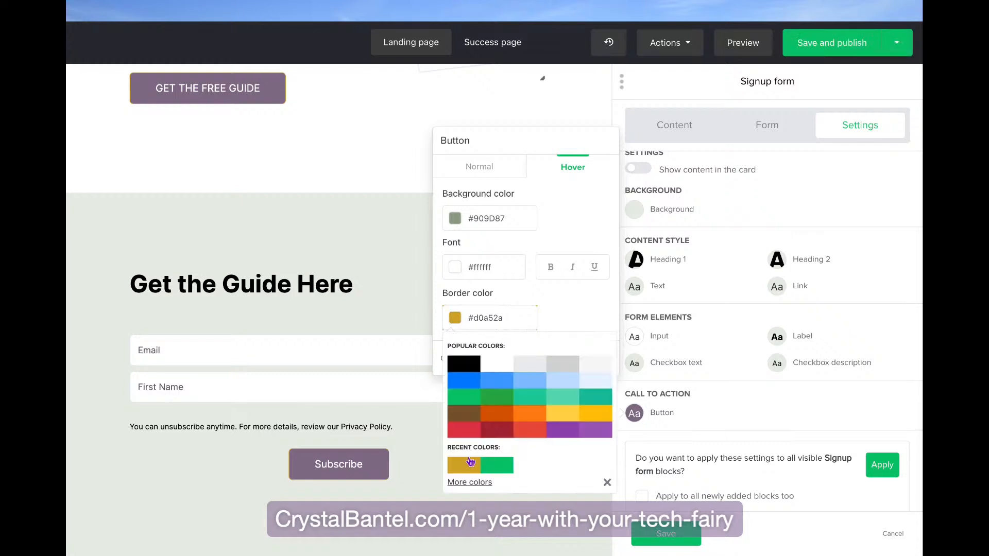
{"action": "left_click", "coordinate": [578, 319]}
{"action": "left_click", "coordinate": [595, 367]}
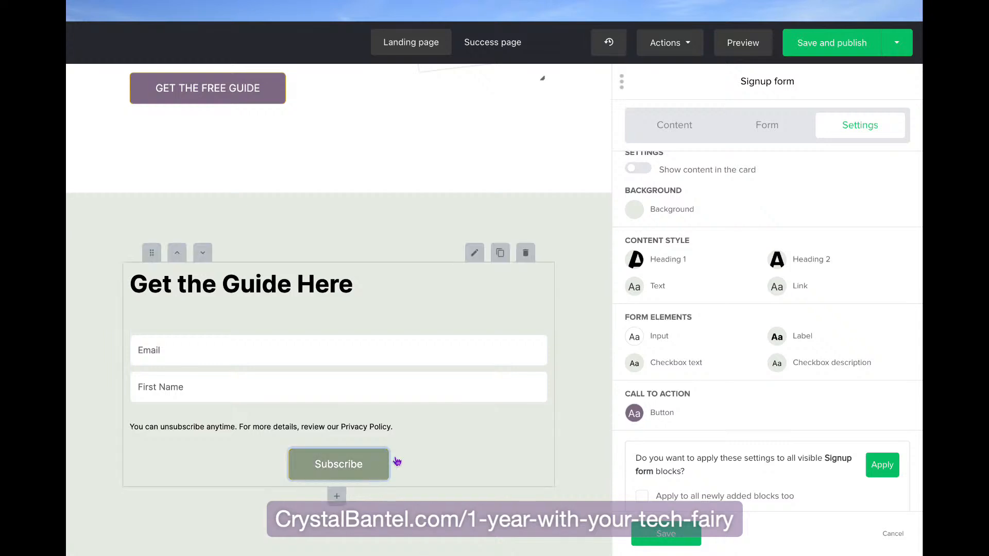
{"action": "scroll", "coordinate": [690, 259], "scroll_direction": "up", "scroll_amount": 3}
- Change the signup button text from Subscribe to 'Get the Free Guide Now' and save
{"action": "left_click", "coordinate": [754, 129]}
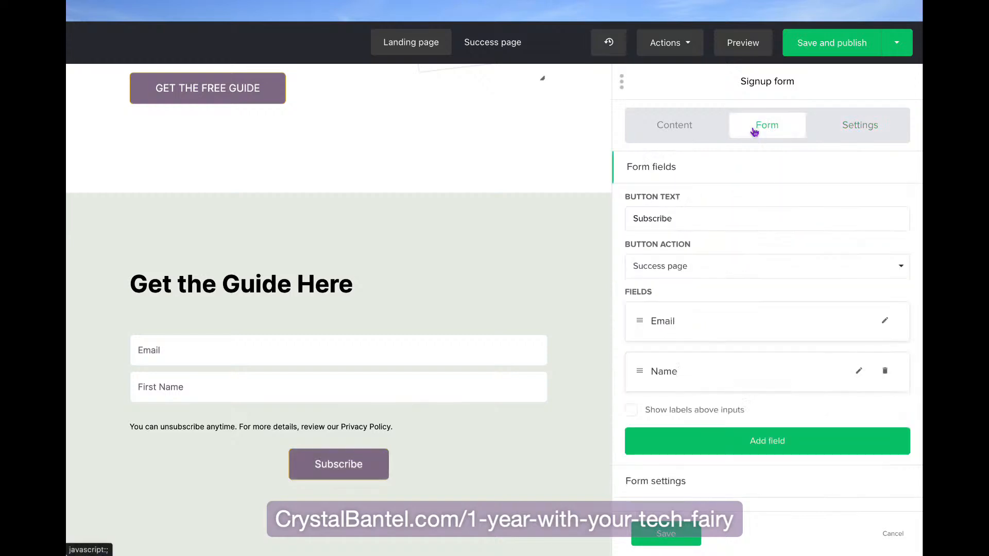
{"action": "double_click", "coordinate": [653, 217]}
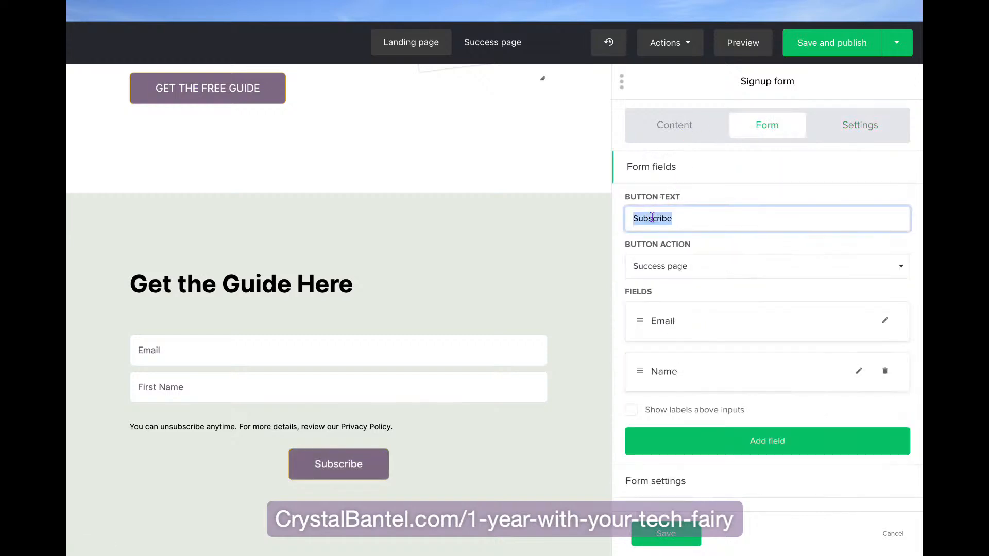
{"action": "type", "text": "Get the Free"}
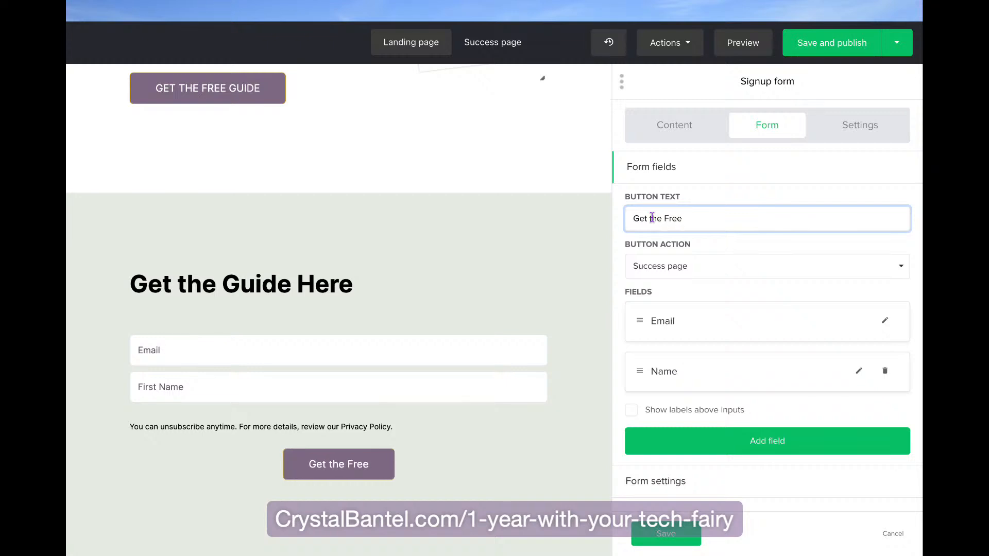
{"action": "type", "text": " Guide"}
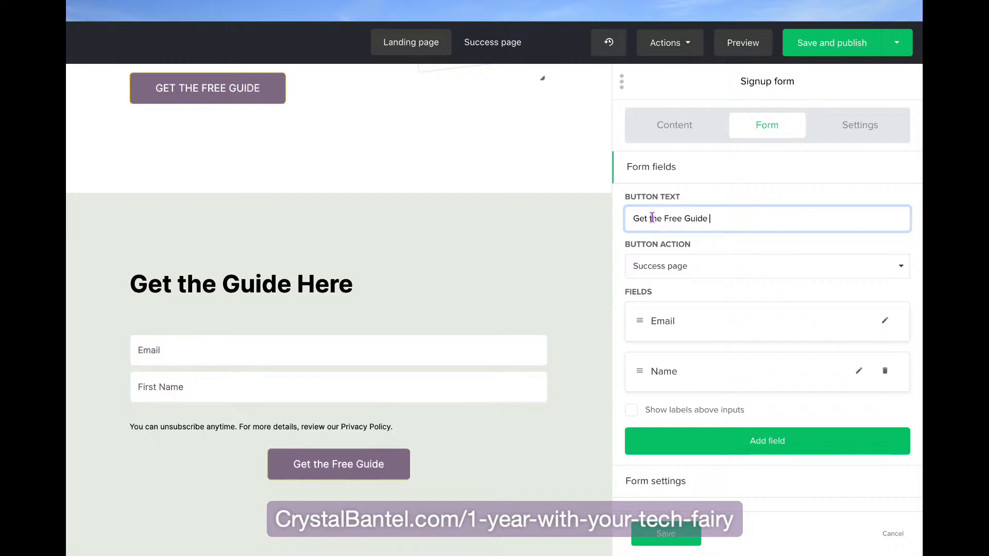
{"action": "type", "text": " Now"}
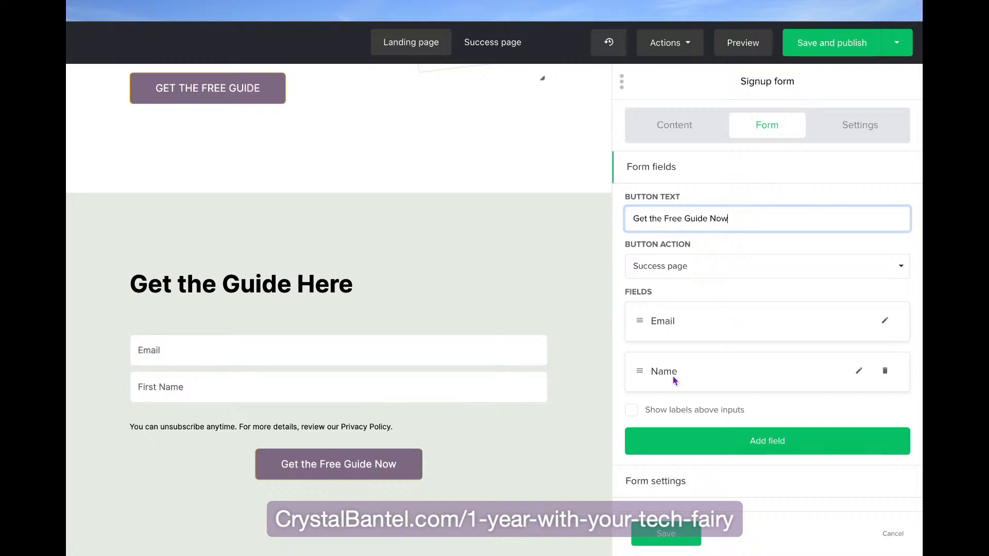
{"action": "left_click", "coordinate": [667, 536]}
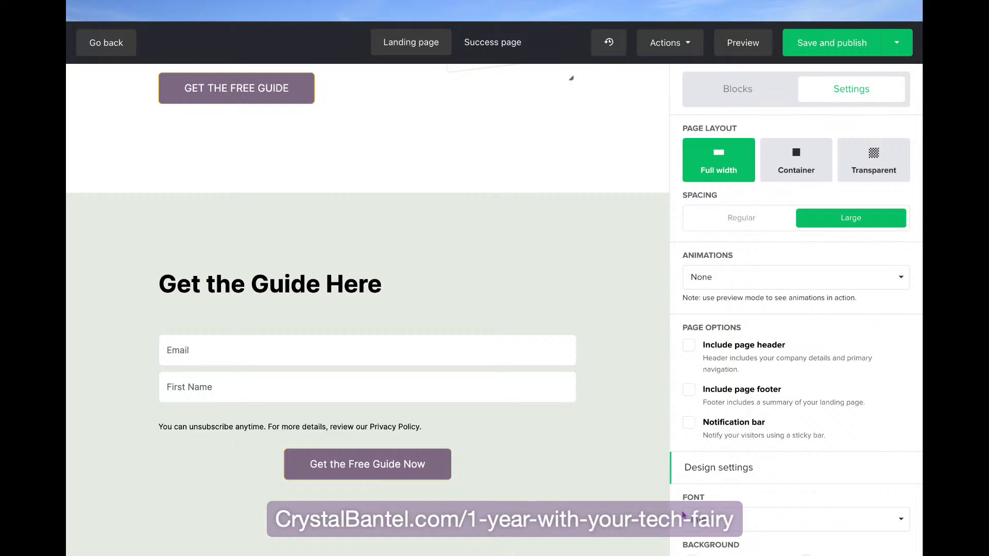
- Review the finished signup section, then open the Blocks library and browse the Special and Extra blocks
{"action": "scroll", "coordinate": [515, 414], "scroll_direction": "up", "scroll_amount": 6}
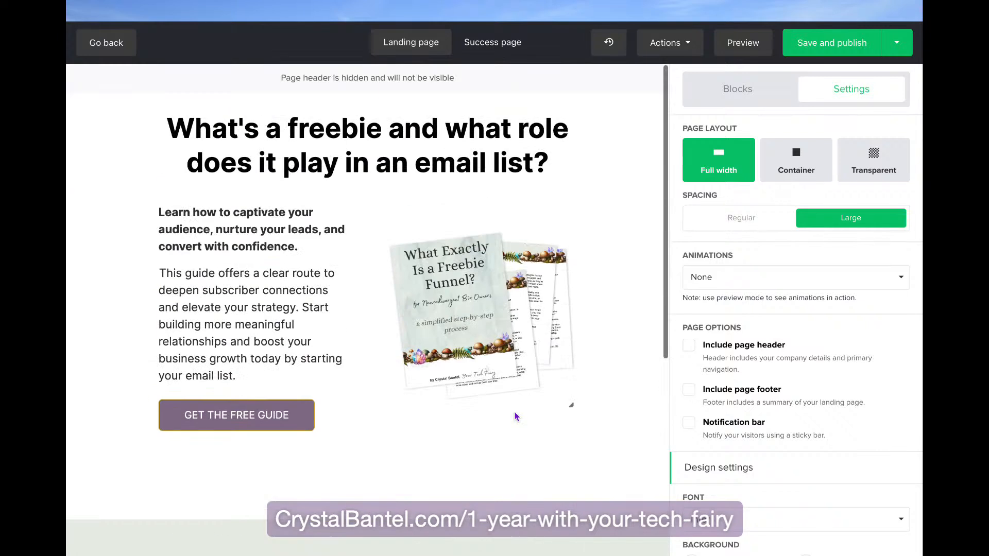
{"action": "scroll", "coordinate": [516, 412], "scroll_direction": "down", "scroll_amount": 3}
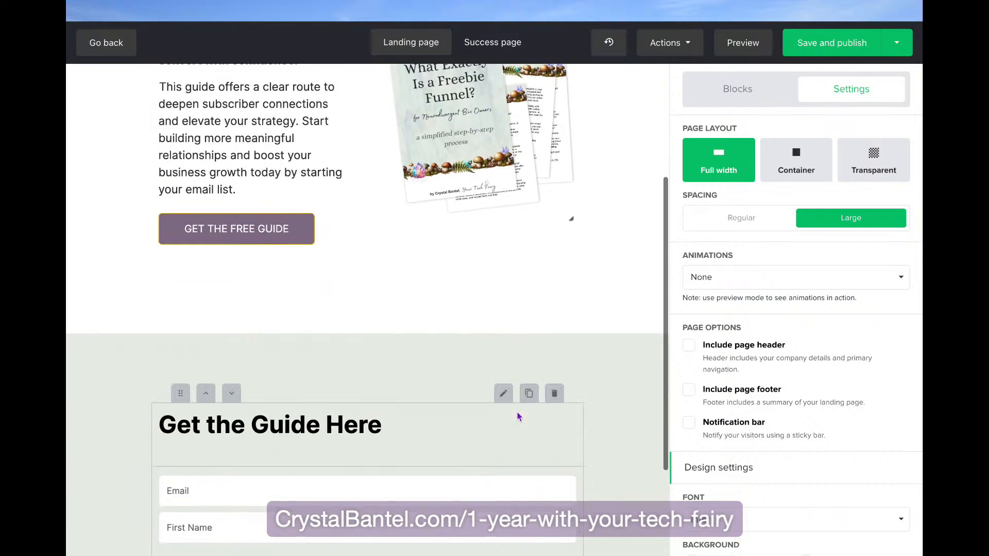
{"action": "scroll", "coordinate": [516, 412], "scroll_direction": "up", "scroll_amount": 4}
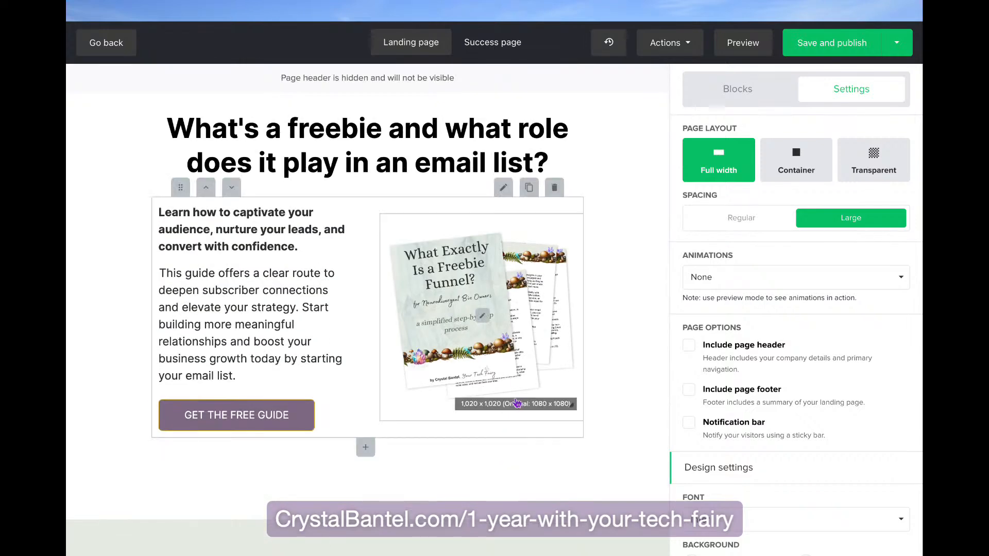
{"action": "scroll", "coordinate": [420, 489], "scroll_direction": "down", "scroll_amount": 5}
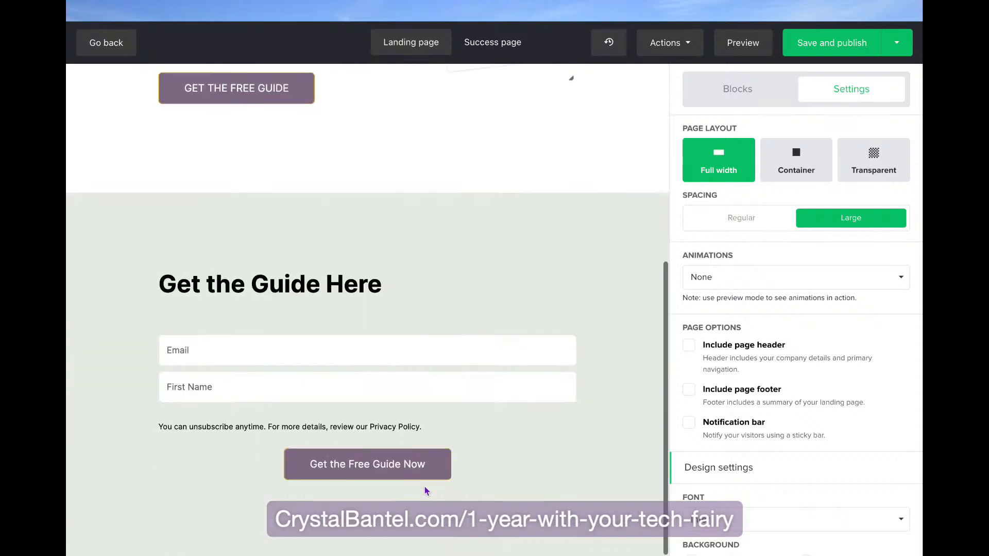
{"action": "scroll", "coordinate": [401, 330], "scroll_direction": "up", "scroll_amount": 5}
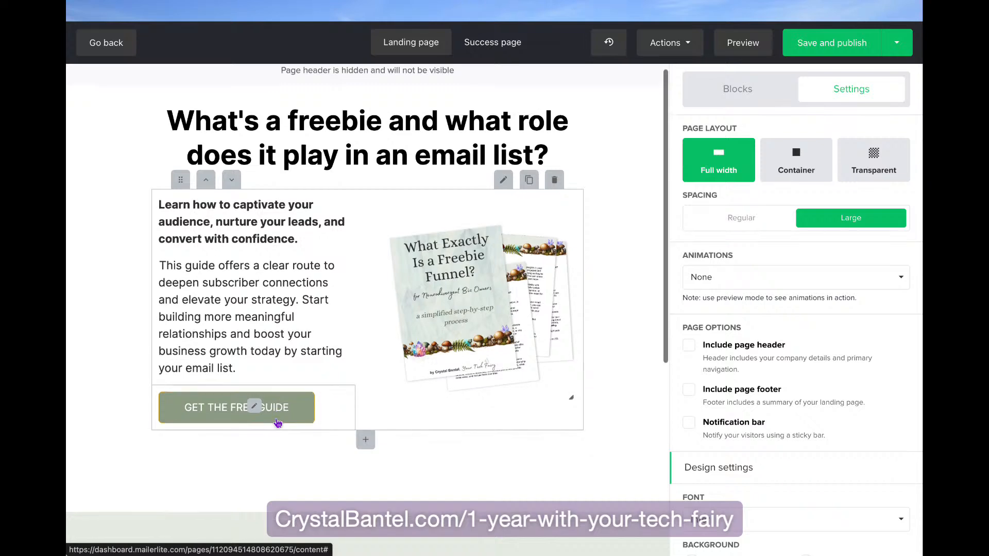
{"action": "scroll", "coordinate": [260, 411], "scroll_direction": "down", "scroll_amount": 5}
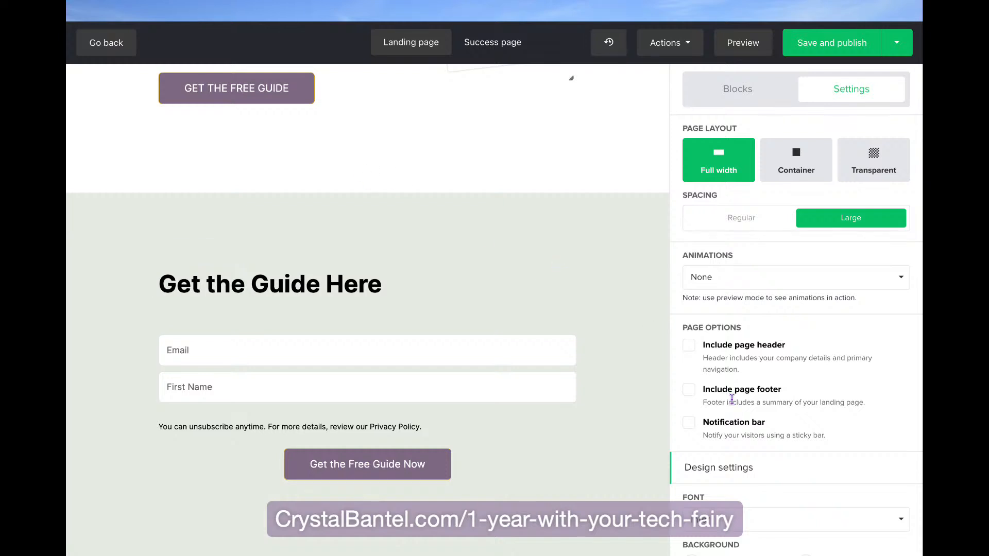
{"action": "scroll", "coordinate": [732, 400], "scroll_direction": "down", "scroll_amount": 5}
{"action": "left_click", "coordinate": [737, 97]}
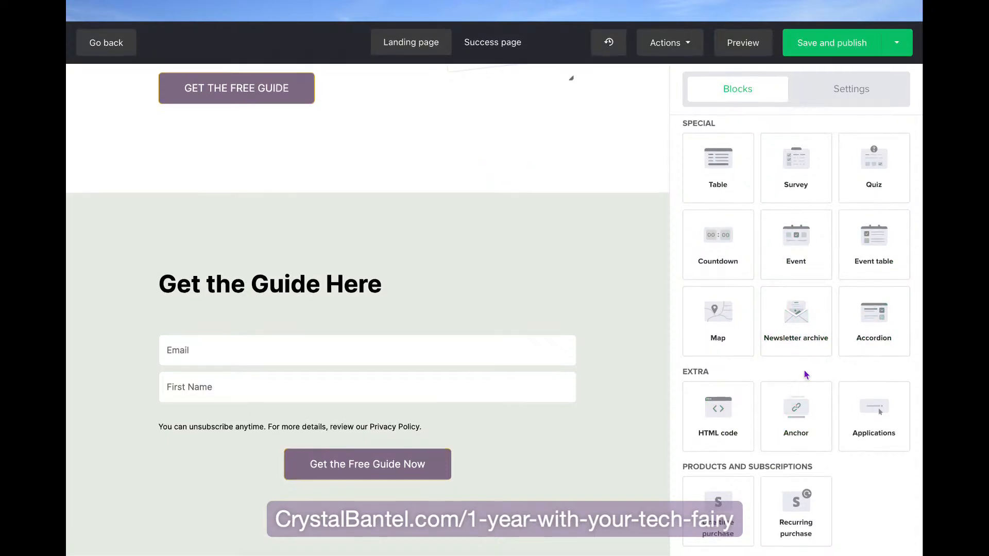
{"action": "scroll", "coordinate": [809, 395], "scroll_direction": "up", "scroll_amount": 10}
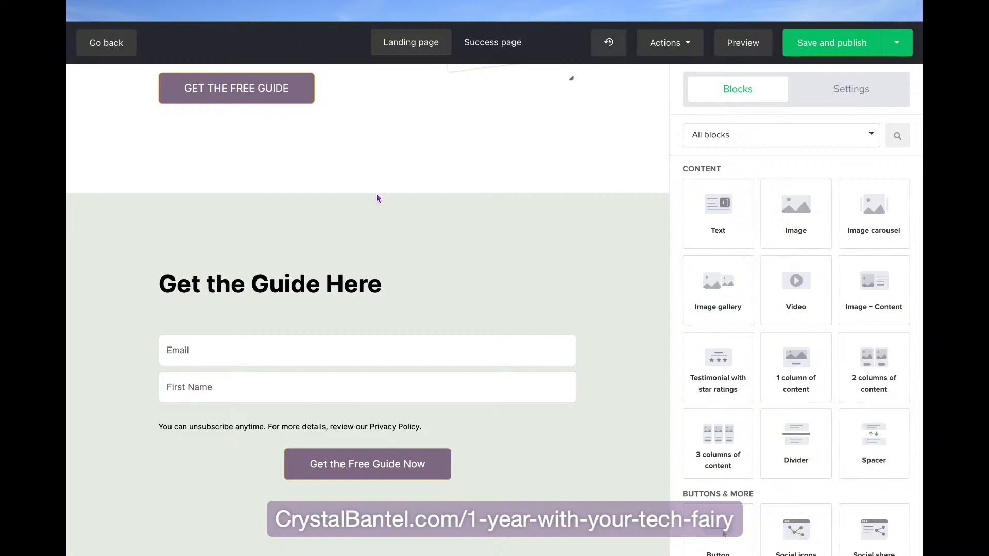
{"action": "scroll", "coordinate": [392, 207], "scroll_direction": "up", "scroll_amount": 6}
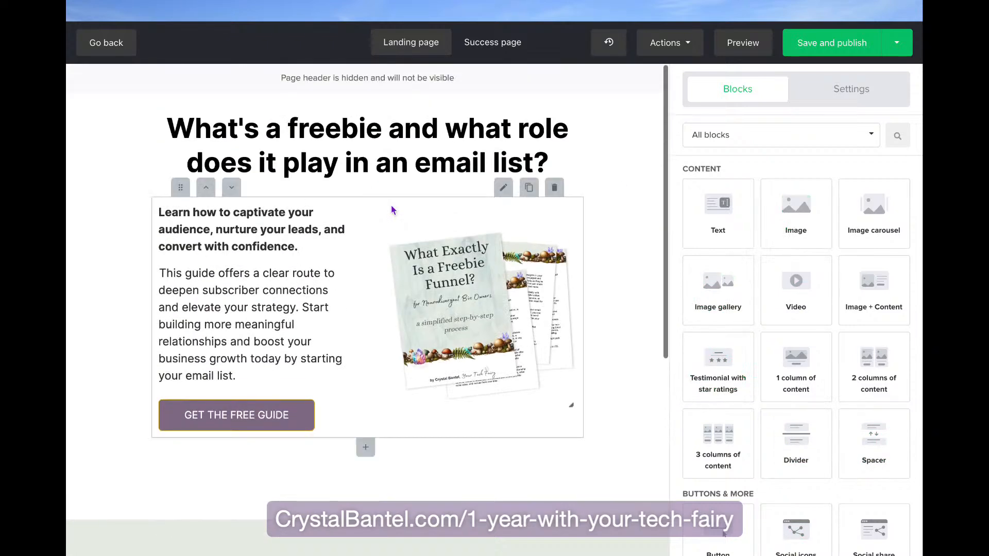
{"action": "scroll", "coordinate": [393, 210], "scroll_direction": "down", "scroll_amount": 6}
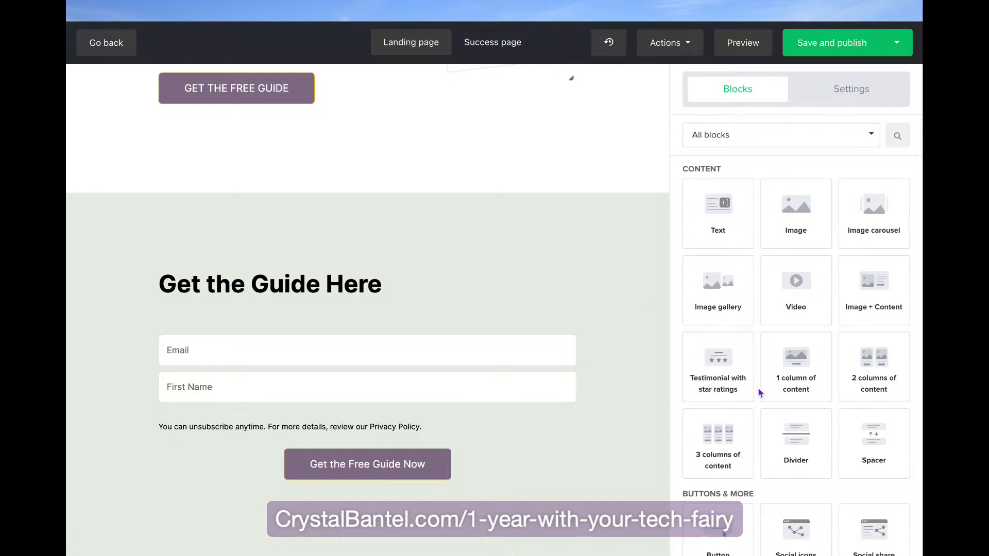
{"action": "scroll", "coordinate": [803, 453], "scroll_direction": "down", "scroll_amount": 10}
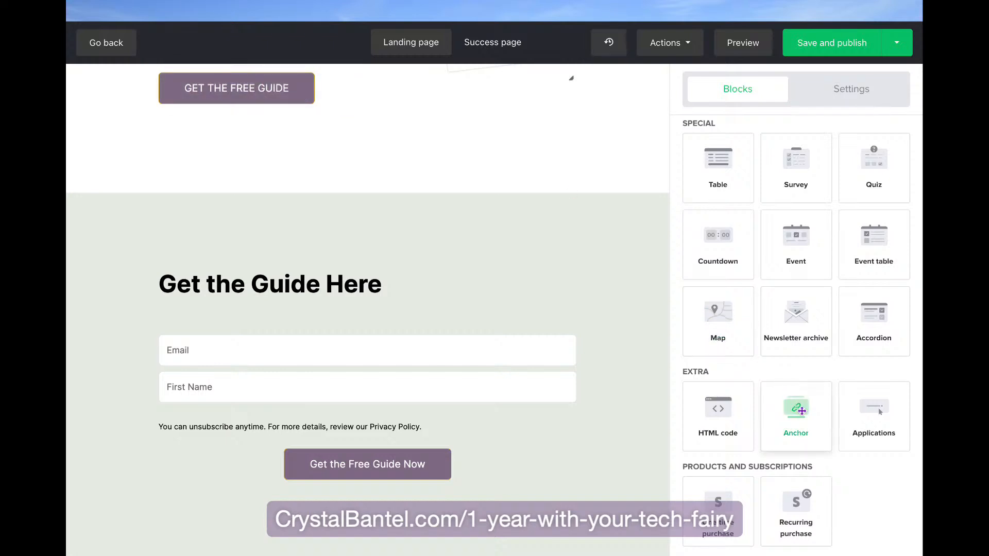
- Add an anchor block above the signup form, rename it 'signup', and save it
{"action": "left_click_drag", "start_coordinate": [814, 417], "coordinate": [395, 268]}
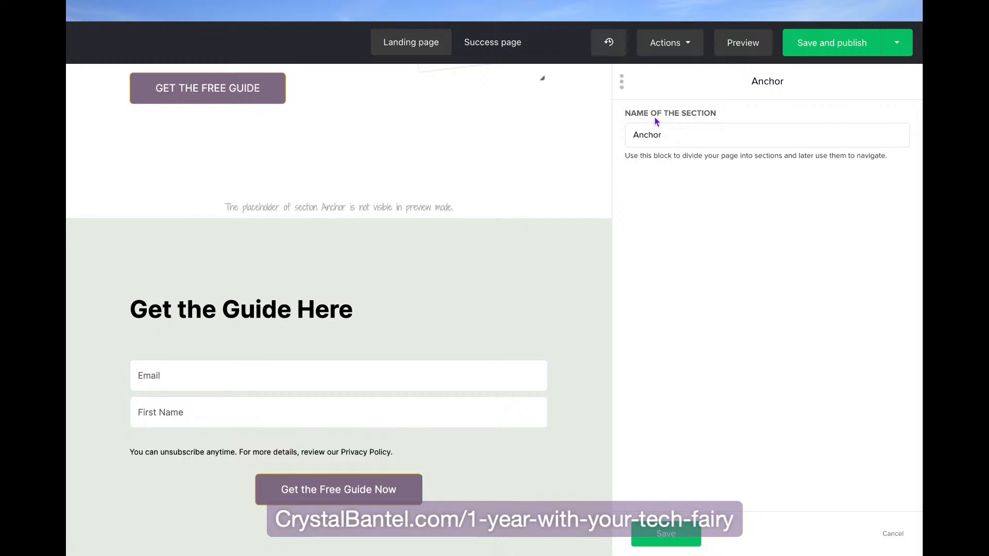
{"action": "left_click", "coordinate": [670, 137]}
{"action": "double_click", "coordinate": [637, 137]}
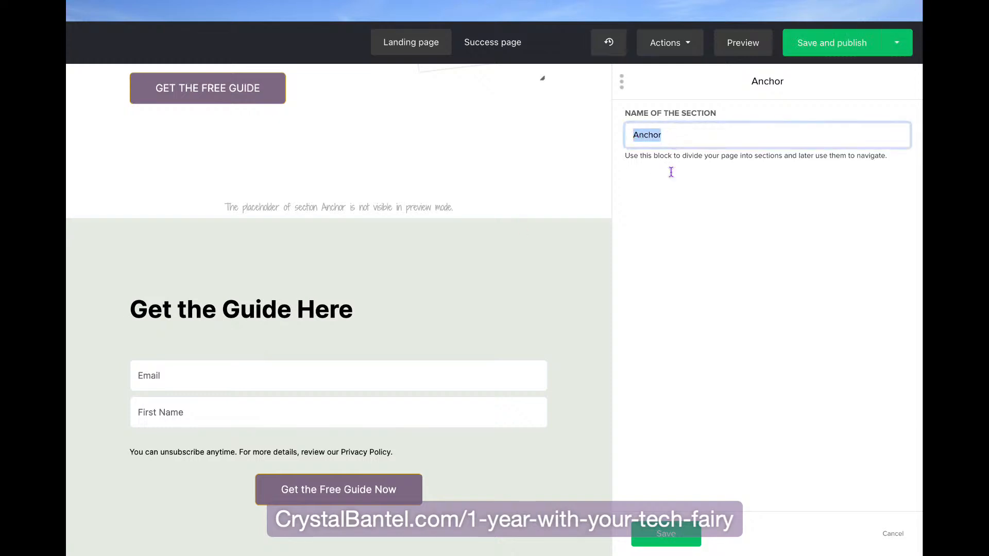
{"action": "type", "text": "but"}
{"action": "key", "text": "BackSpace"}
{"action": "key", "text": "BackSpace"}
{"action": "key", "text": "BackSpace"}
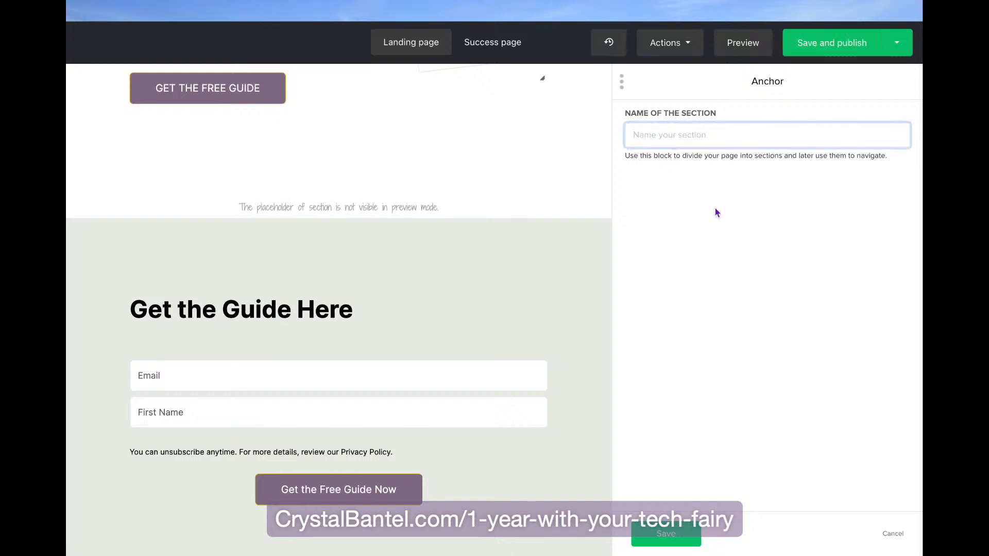
{"action": "type", "text": "signup"}
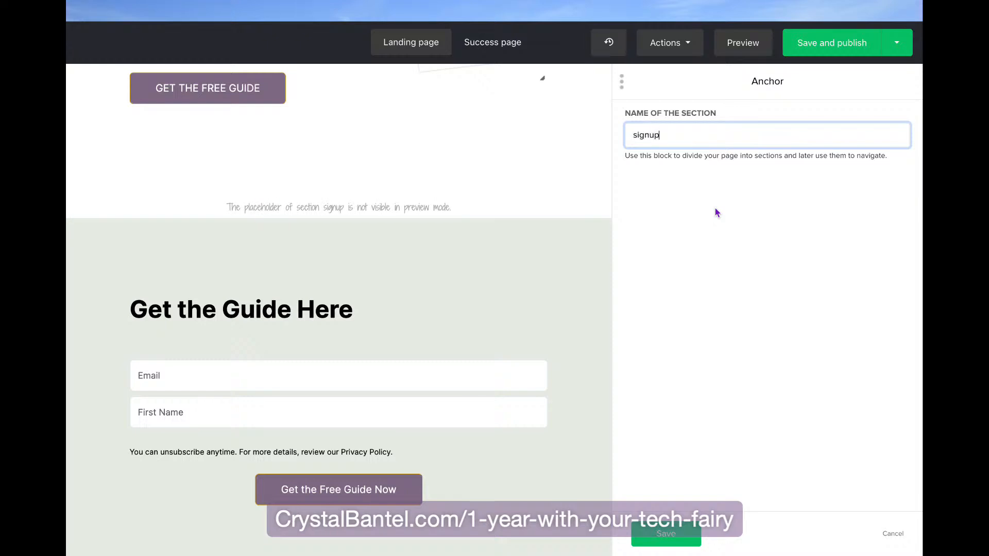
{"action": "left_click", "coordinate": [691, 531]}
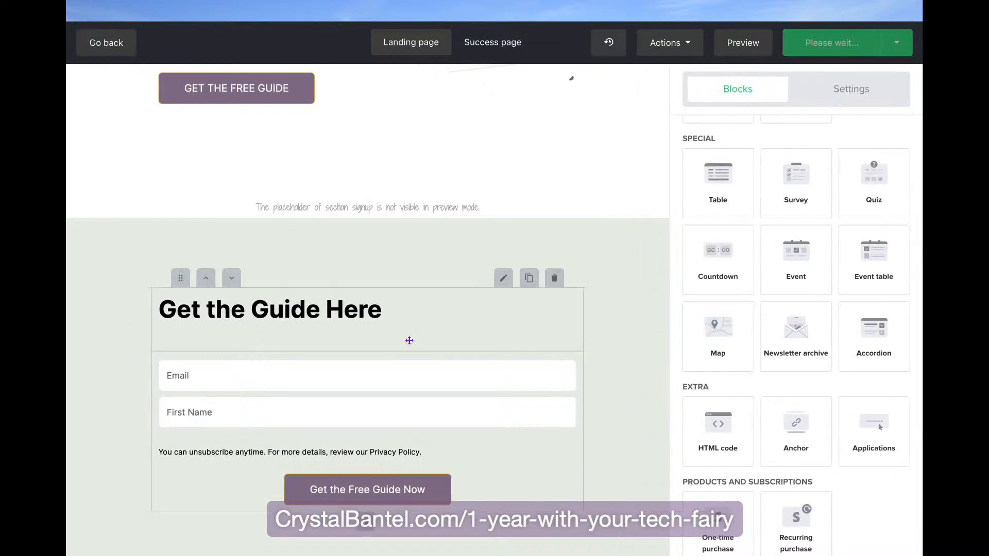
{"action": "scroll", "coordinate": [369, 229], "scroll_direction": "up", "scroll_amount": 6}
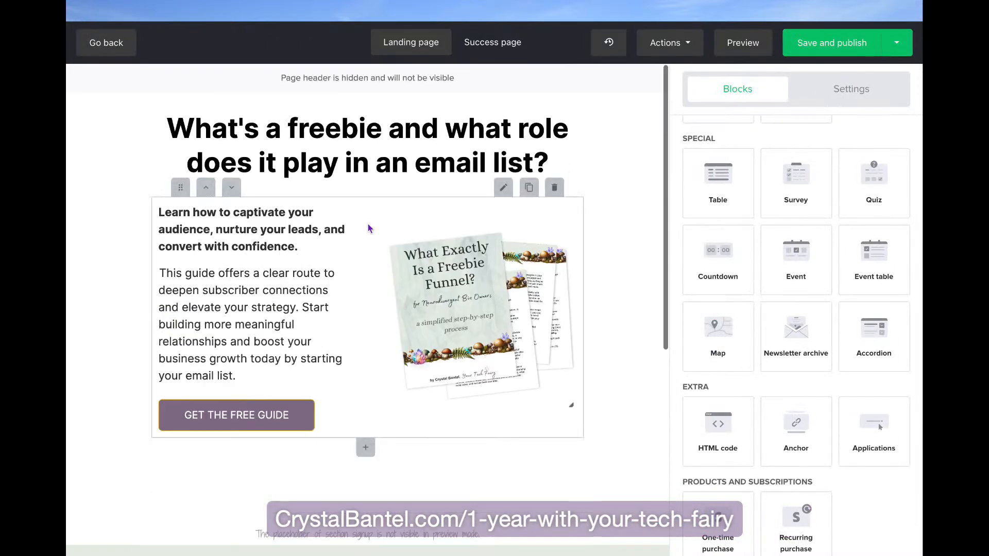
- Link the GET THE FREE GUIDE button to the 'signup' anchor and save the link
{"action": "left_click", "coordinate": [293, 417]}
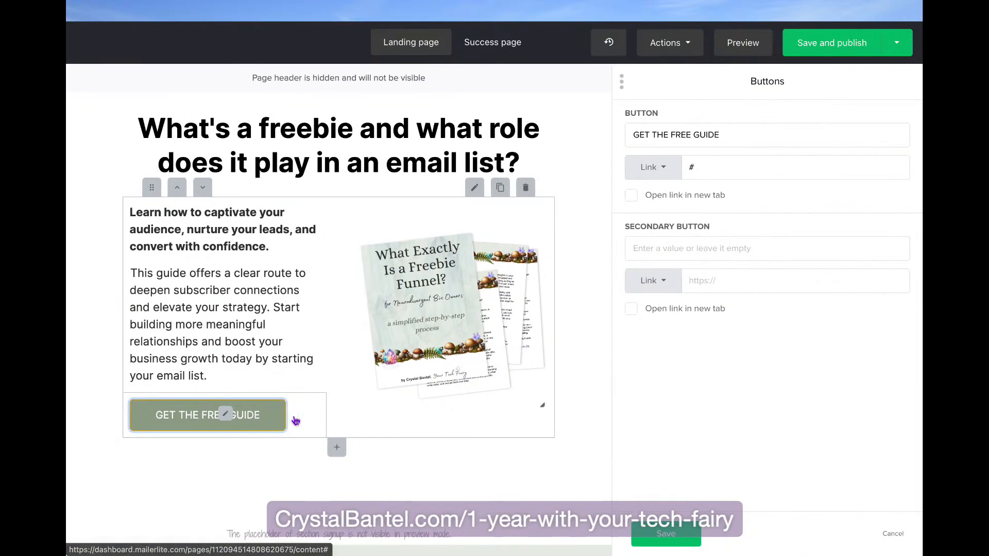
{"action": "left_click", "coordinate": [713, 171]}
{"action": "left_click", "coordinate": [664, 171]}
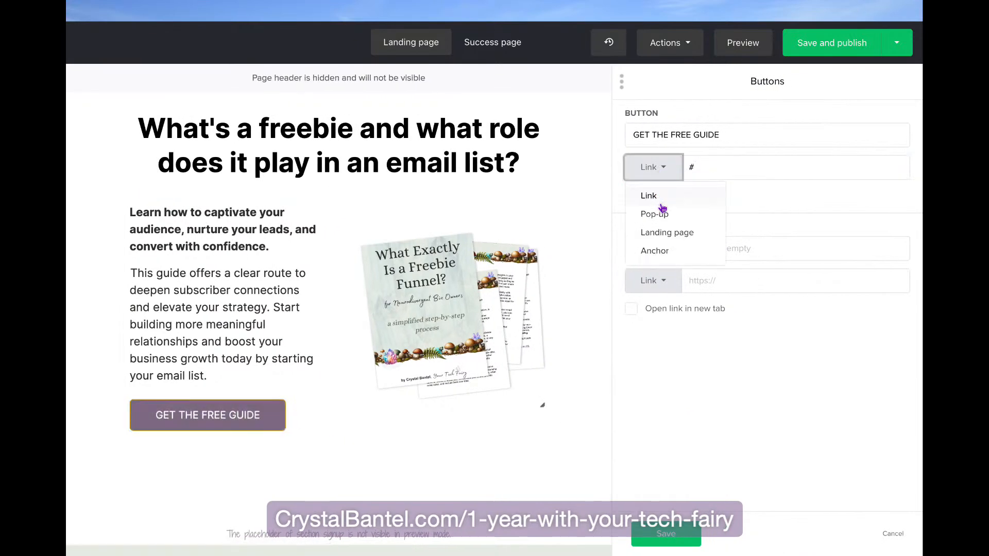
{"action": "left_click", "coordinate": [668, 253]}
{"action": "left_click", "coordinate": [759, 174]}
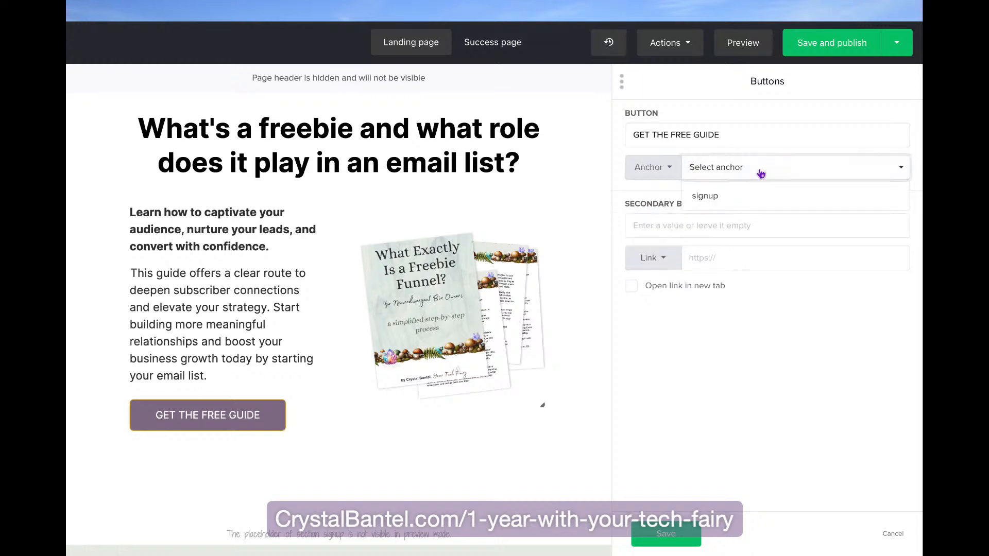
{"action": "left_click", "coordinate": [714, 203]}
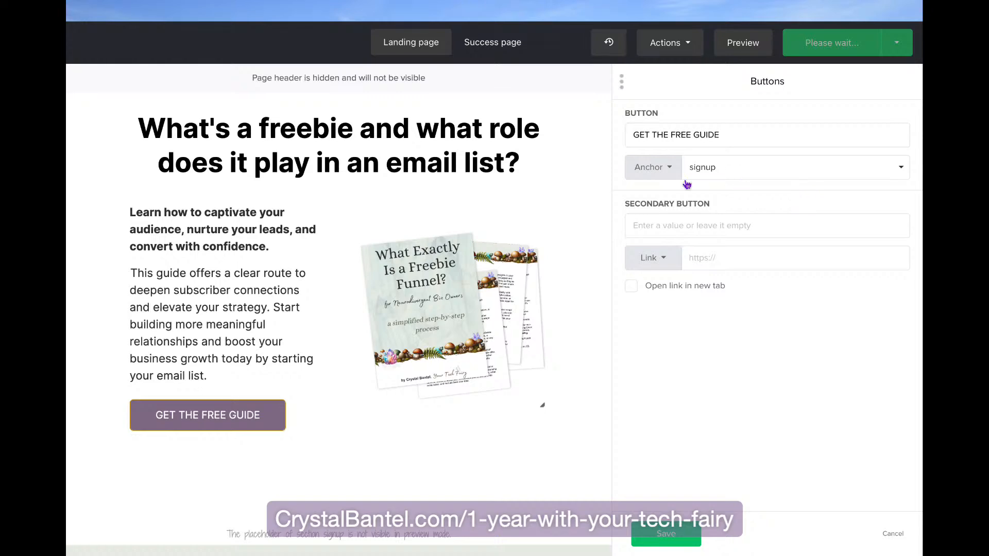
{"action": "left_click", "coordinate": [681, 536]}
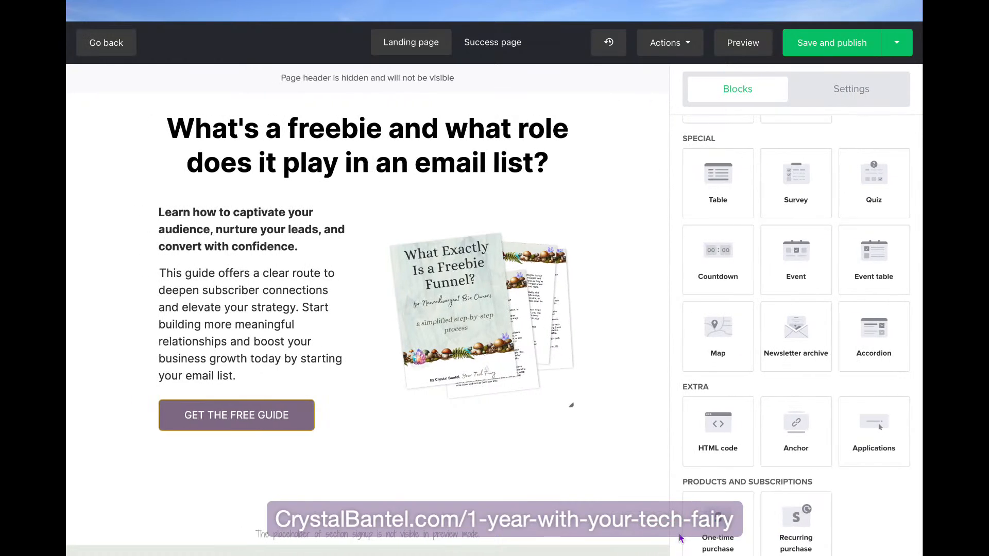
- Recheck the button's settings, then open the landing page preview
{"action": "left_click", "coordinate": [300, 420]}
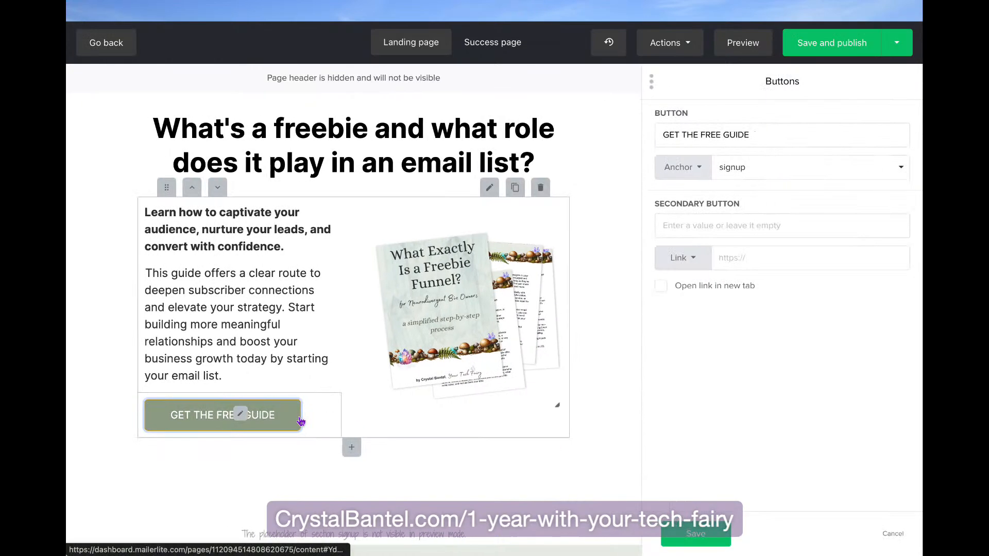
{"action": "scroll", "coordinate": [300, 419], "scroll_direction": "down", "scroll_amount": 7}
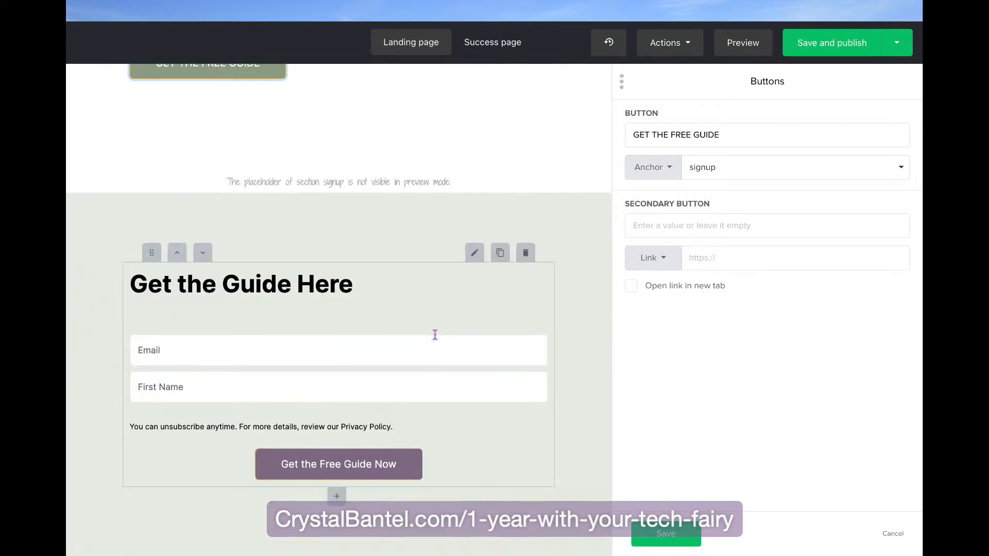
{"action": "scroll", "coordinate": [535, 320], "scroll_direction": "up", "scroll_amount": 7}
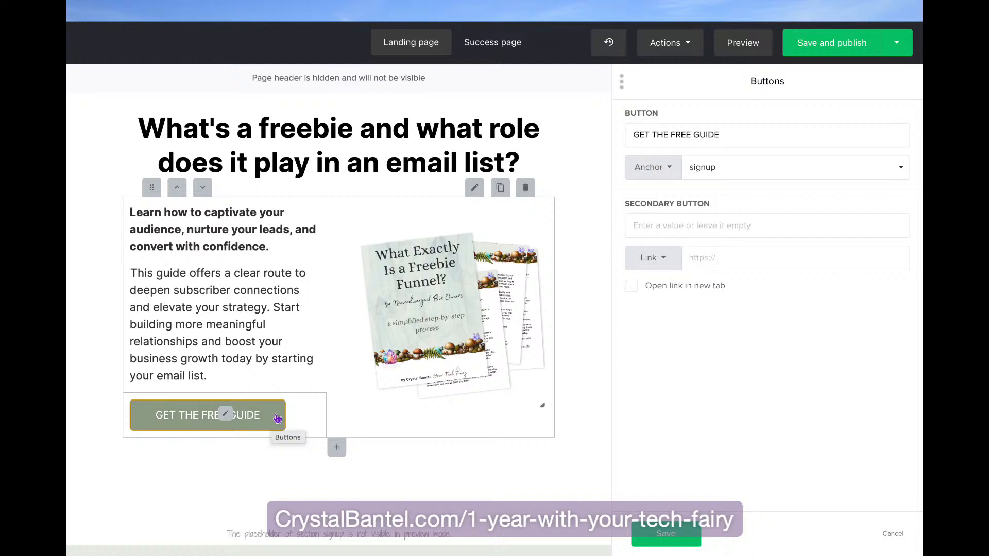
{"action": "scroll", "coordinate": [425, 464], "scroll_direction": "down", "scroll_amount": 5}
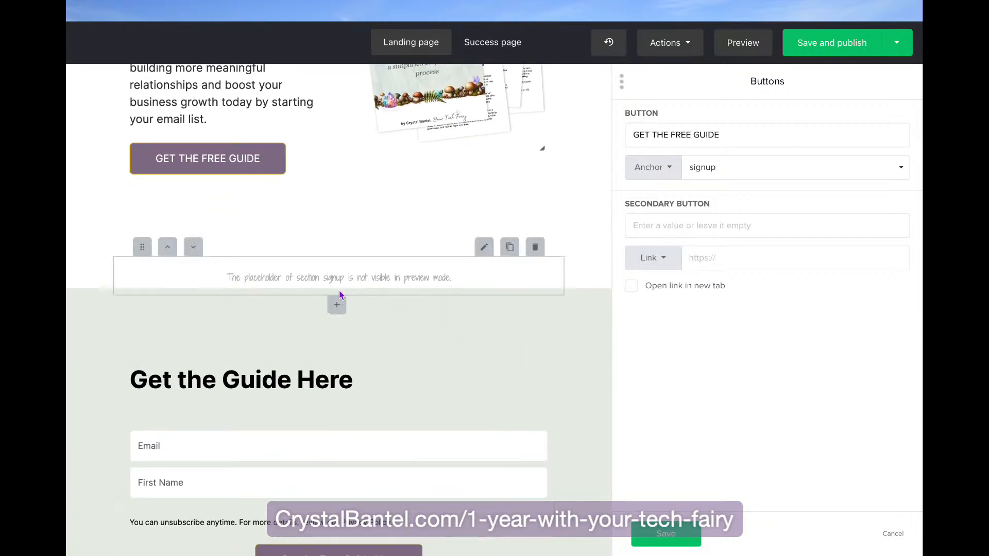
{"action": "scroll", "coordinate": [361, 338], "scroll_direction": "up", "scroll_amount": 3}
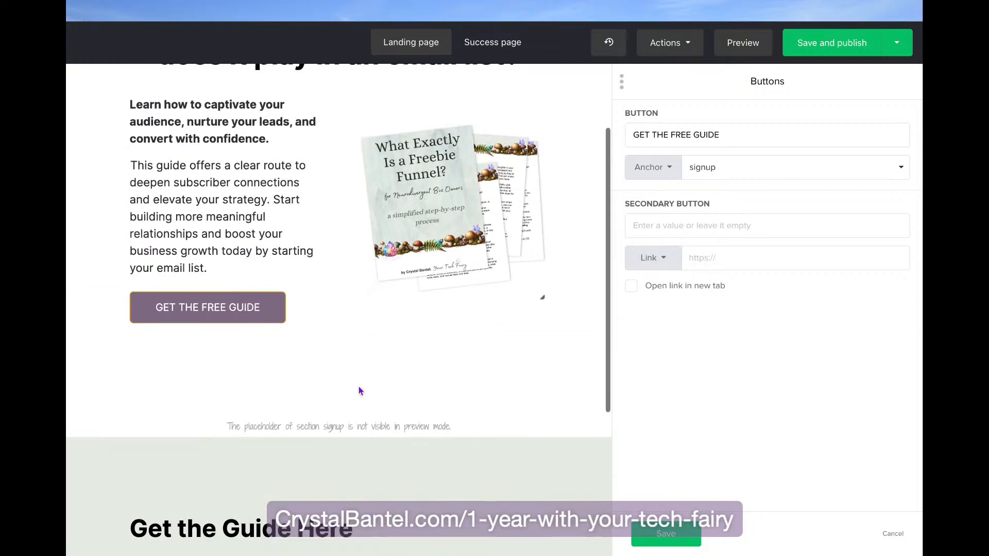
{"action": "scroll", "coordinate": [359, 357], "scroll_direction": "down", "scroll_amount": 5}
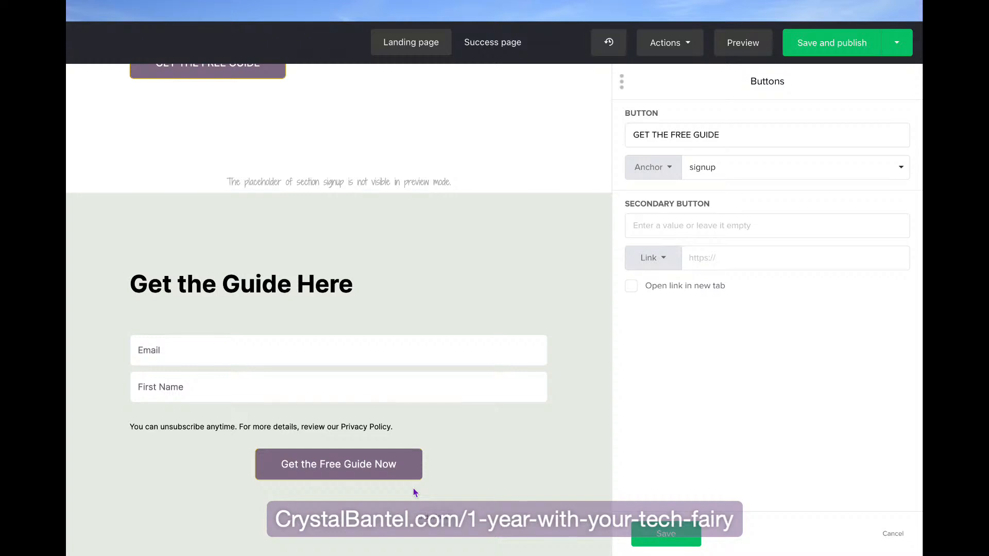
{"action": "scroll", "coordinate": [447, 453], "scroll_direction": "up", "scroll_amount": 7}
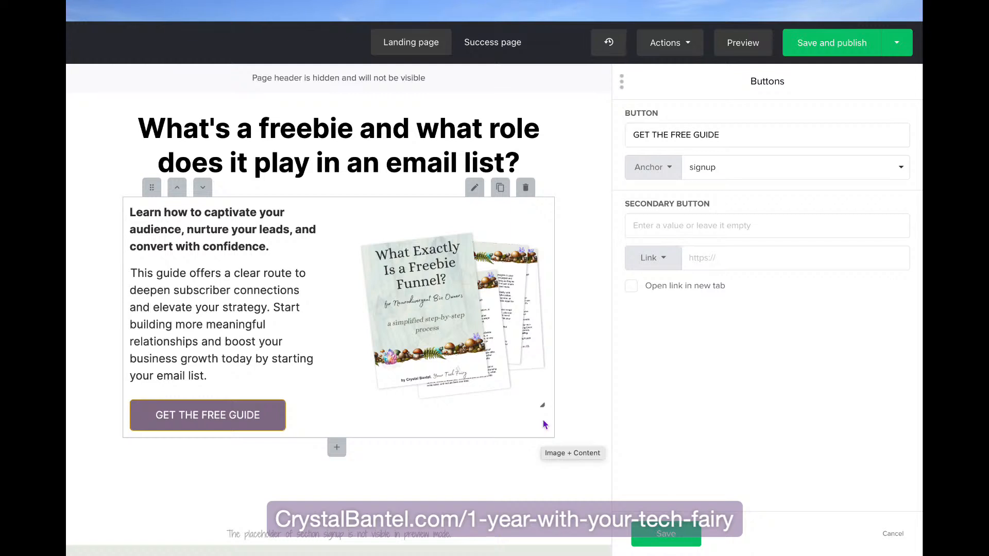
{"action": "left_click", "coordinate": [744, 43]}
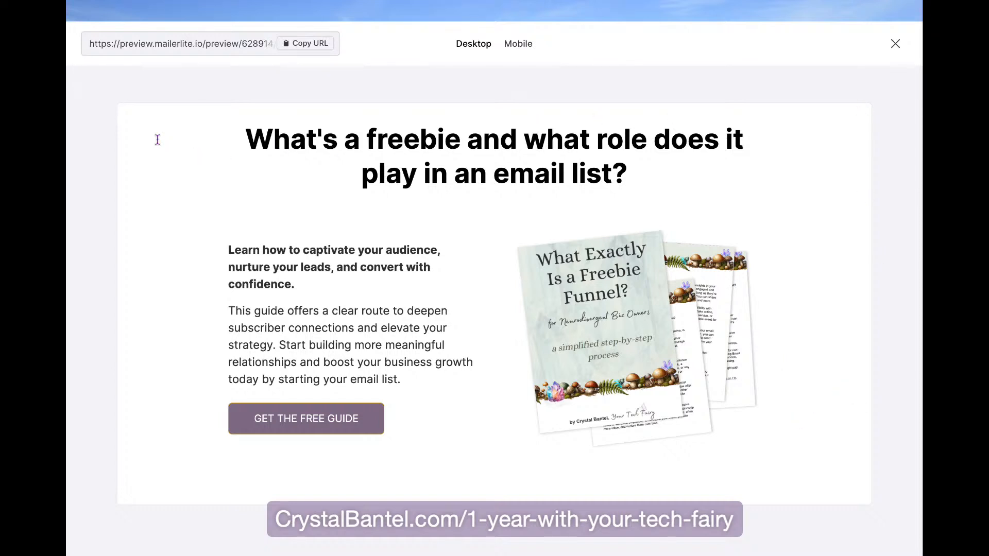
- Test in the preview that GET THE FREE GUIDE jumps to the signup form, then close the preview
{"action": "scroll", "coordinate": [608, 401], "scroll_direction": "down", "scroll_amount": 8}
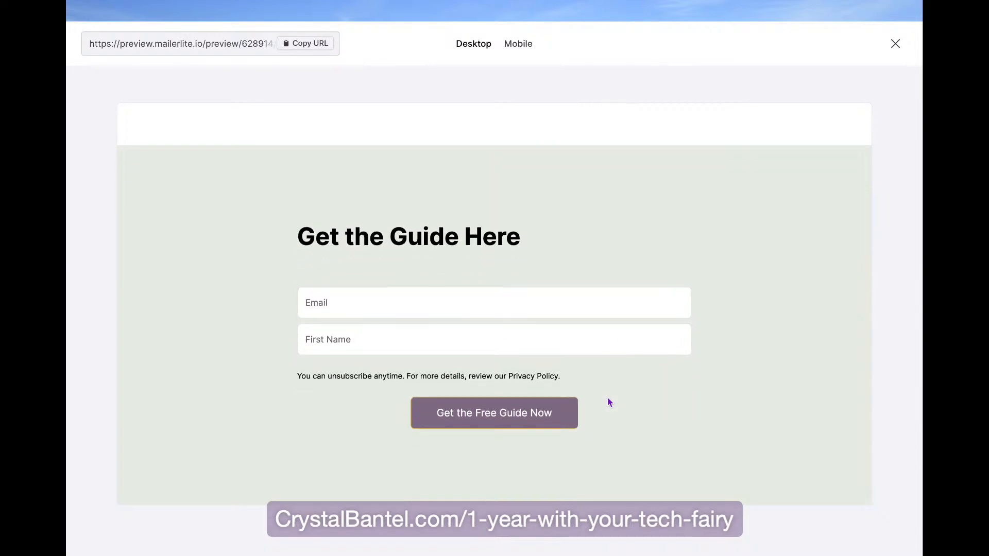
{"action": "scroll", "coordinate": [608, 398], "scroll_direction": "up", "scroll_amount": 10}
{"action": "left_click", "coordinate": [320, 422]}
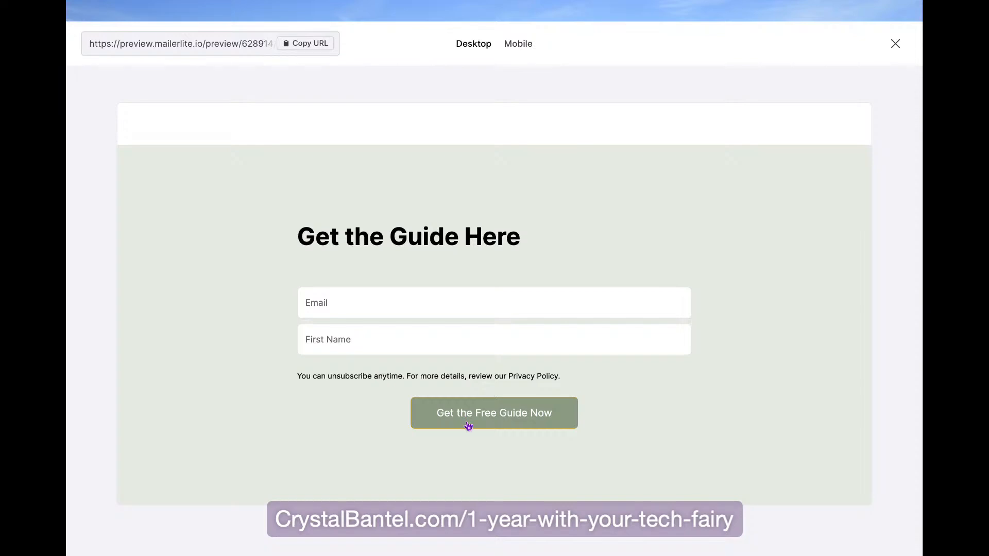
{"action": "left_click", "coordinate": [468, 425]}
{"action": "left_click", "coordinate": [325, 418]}
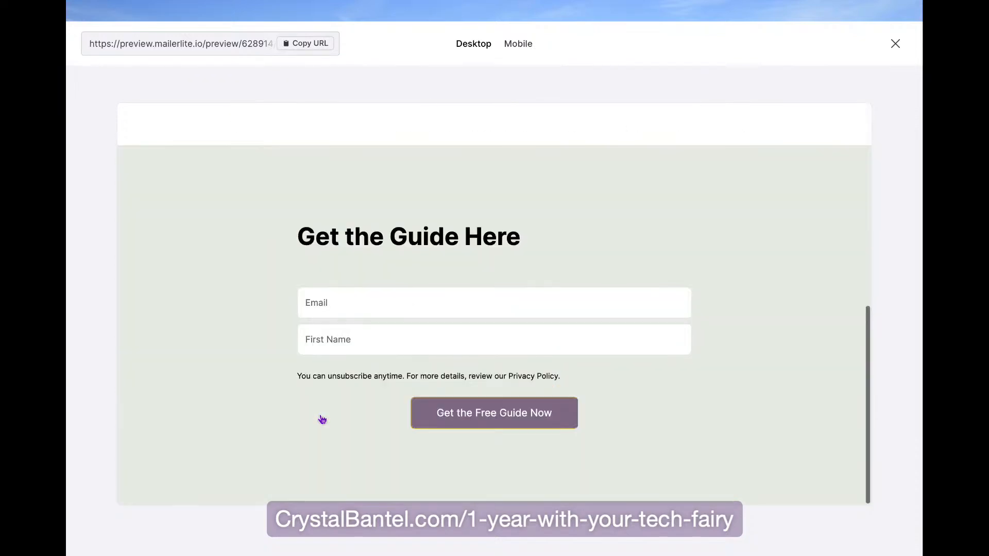
{"action": "left_click", "coordinate": [895, 44]}
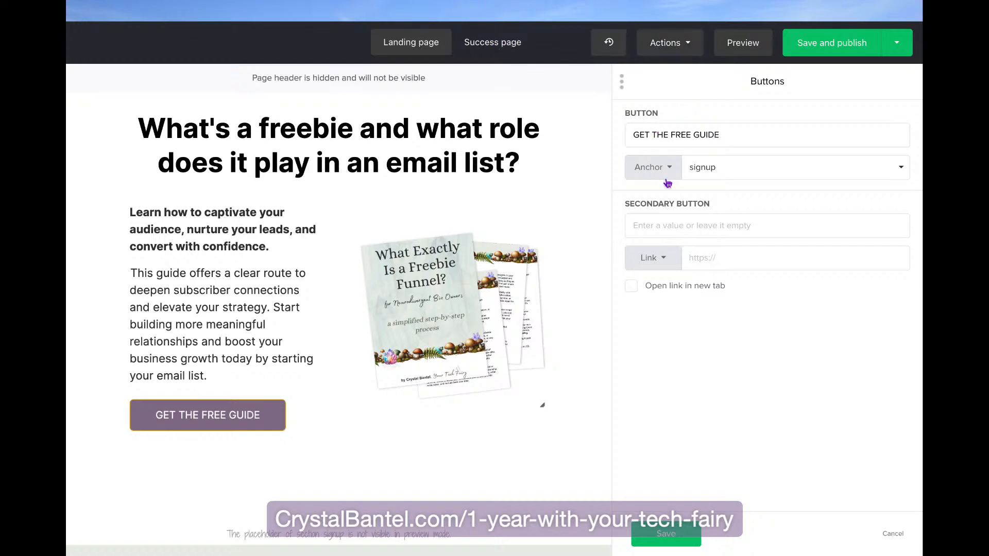
- Save the button settings, then save the page as template 'Super Simple Landing Page Template' and keep editing
{"action": "left_click", "coordinate": [668, 535]}
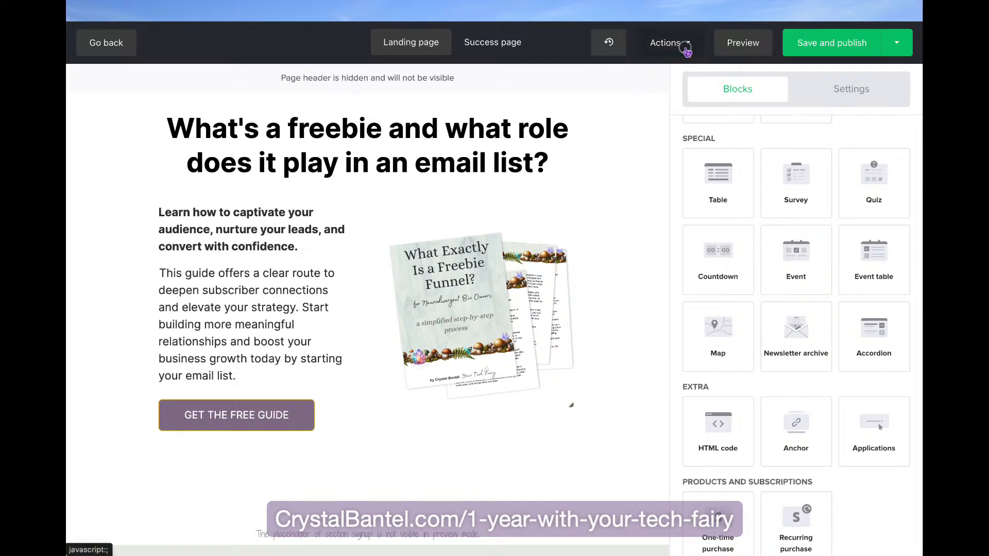
{"action": "left_click", "coordinate": [685, 44]}
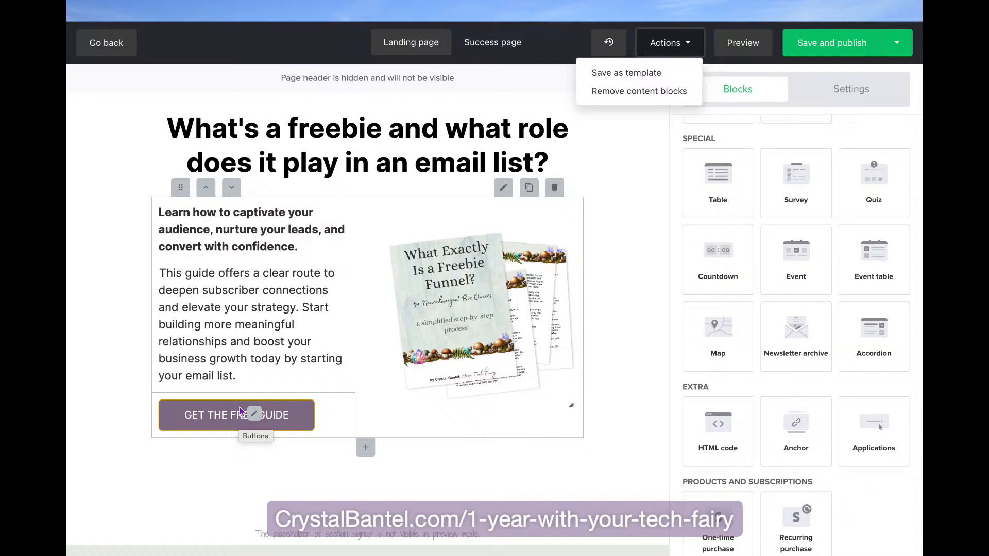
{"action": "left_click", "coordinate": [641, 75]}
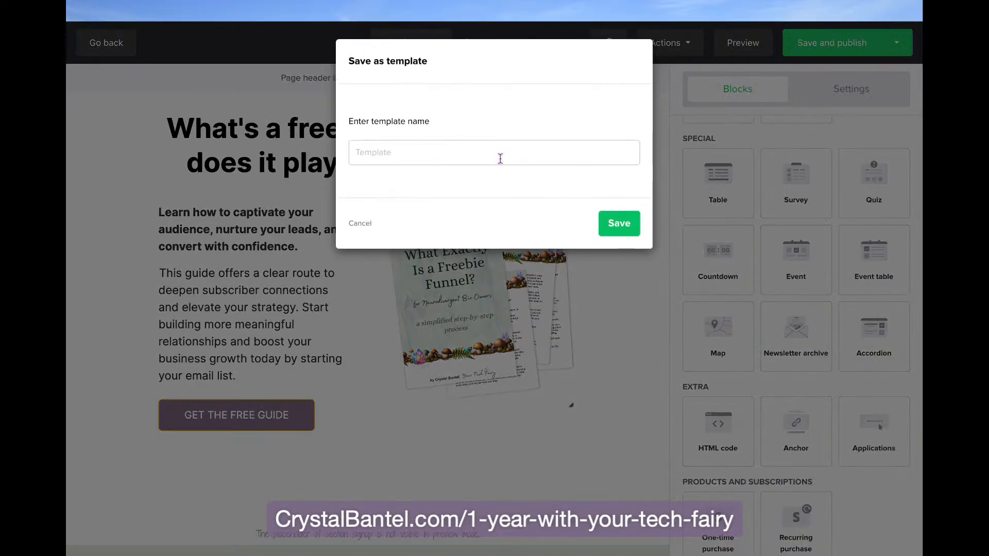
{"action": "left_click", "coordinate": [500, 158]}
{"action": "type", "text": "Super Simple L"}
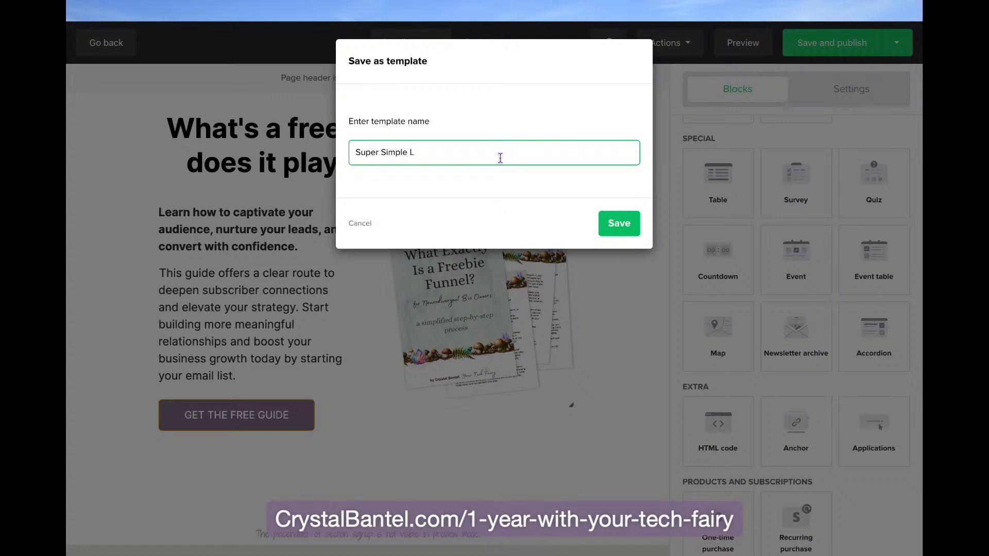
{"action": "type", "text": "anding Page Template"}
{"action": "left_click", "coordinate": [629, 223]}
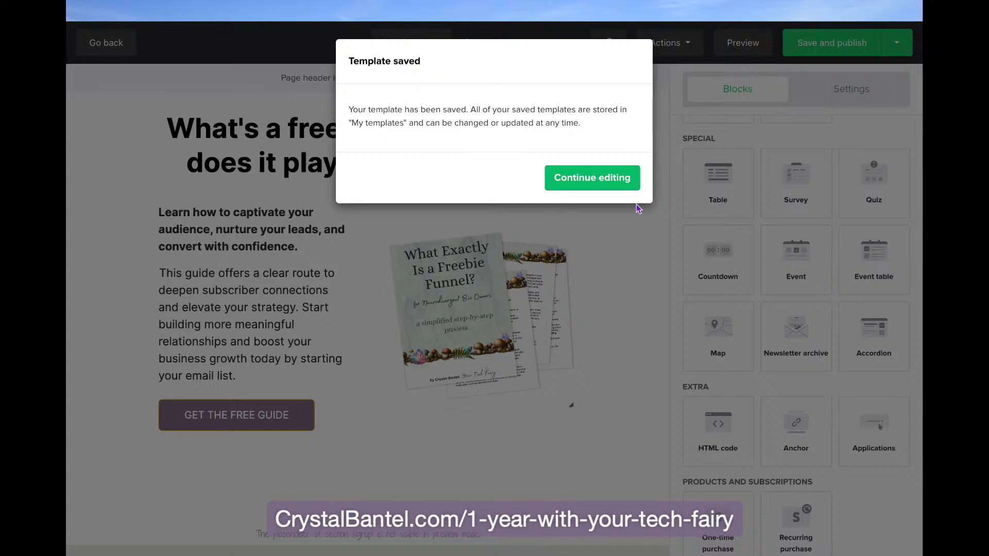
{"action": "left_click", "coordinate": [618, 288]}
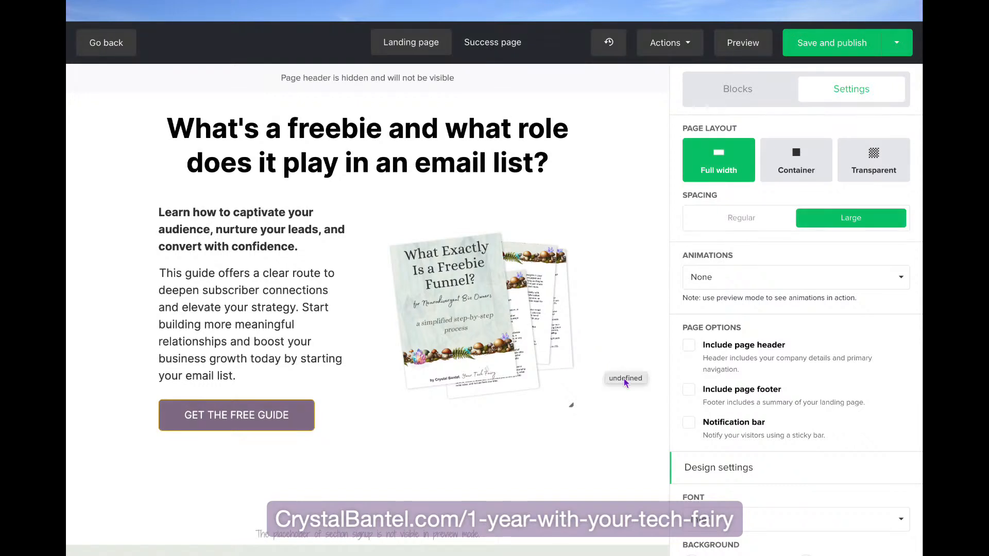
- Switch to the Success page and open the Thank you! card's styling settings
{"action": "left_click", "coordinate": [690, 50]}
{"action": "left_click", "coordinate": [629, 169]}
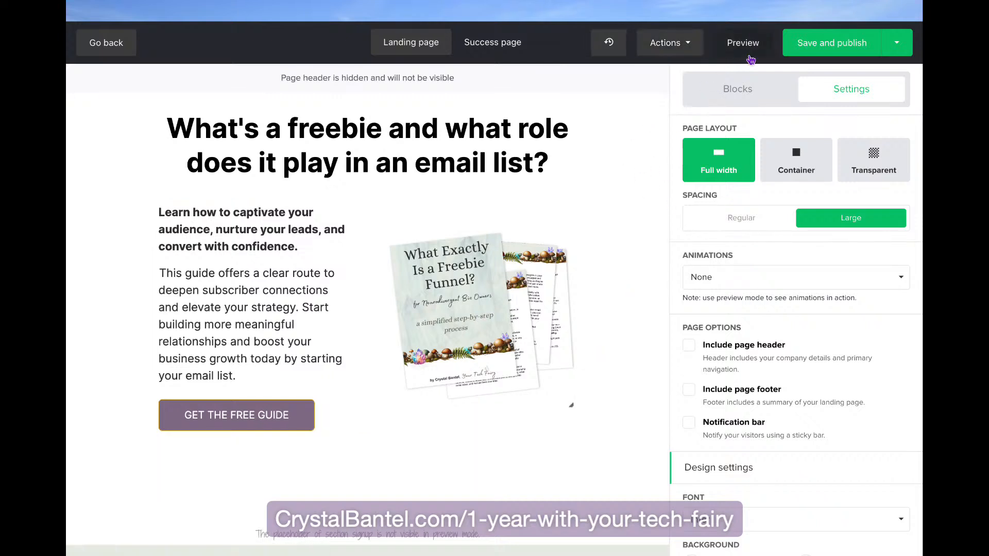
{"action": "left_click", "coordinate": [502, 49]}
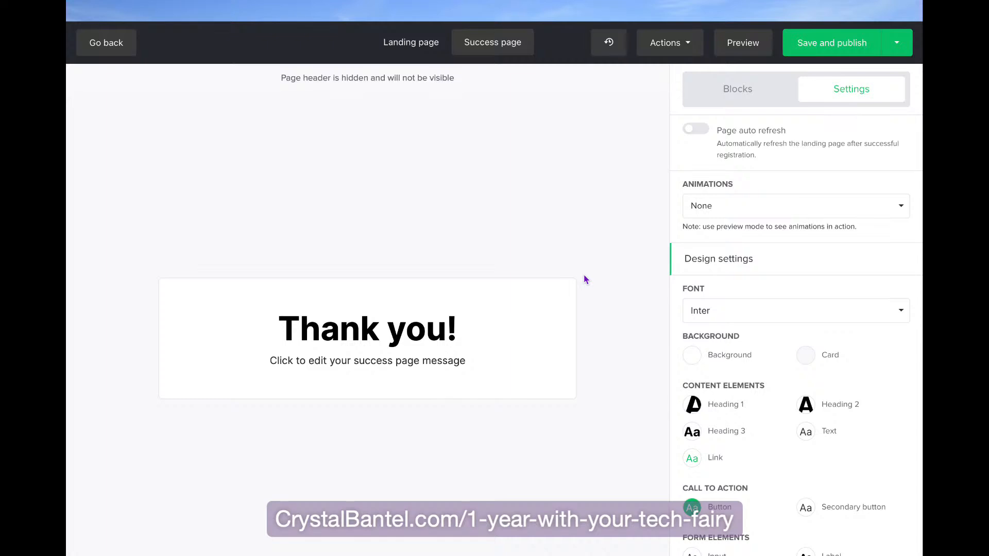
{"action": "left_click", "coordinate": [808, 362]}
- Pick the pale green #E7ECE3 brand colour and select its hex code for copying
{"action": "left_click", "coordinate": [731, 291]}
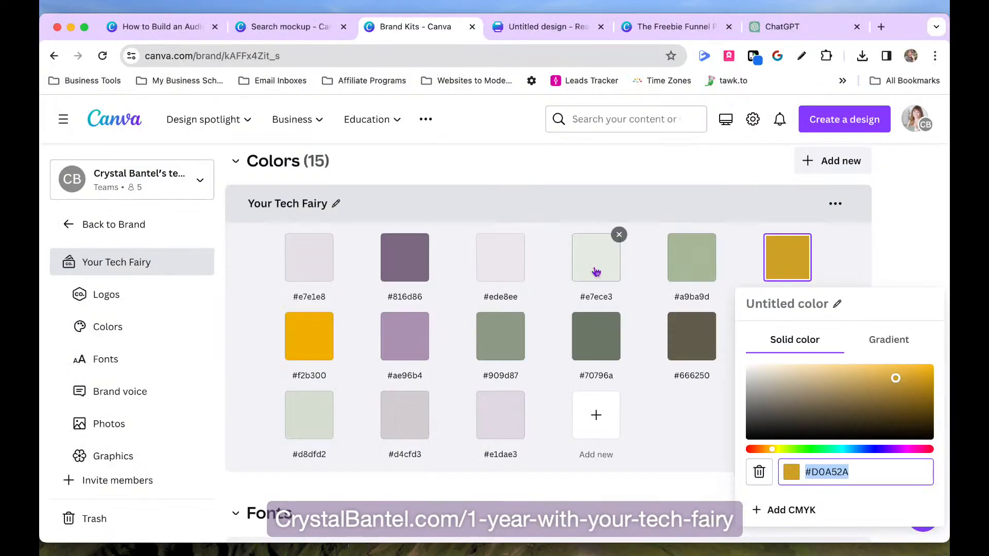
{"action": "left_click", "coordinate": [603, 266]}
{"action": "left_click", "coordinate": [673, 472]}
{"action": "key", "text": "ctrl+c"}
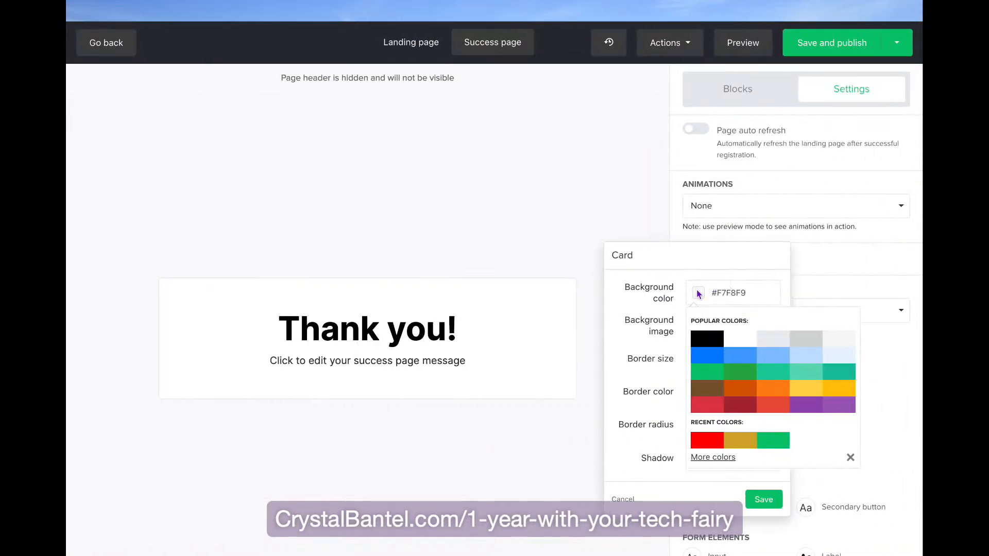
- Set the Thank you! card background to #E7ECE3
{"action": "triple_click", "coordinate": [722, 296]}
{"action": "key", "text": "ctrl+v"}
{"action": "left_click", "coordinate": [727, 267]}
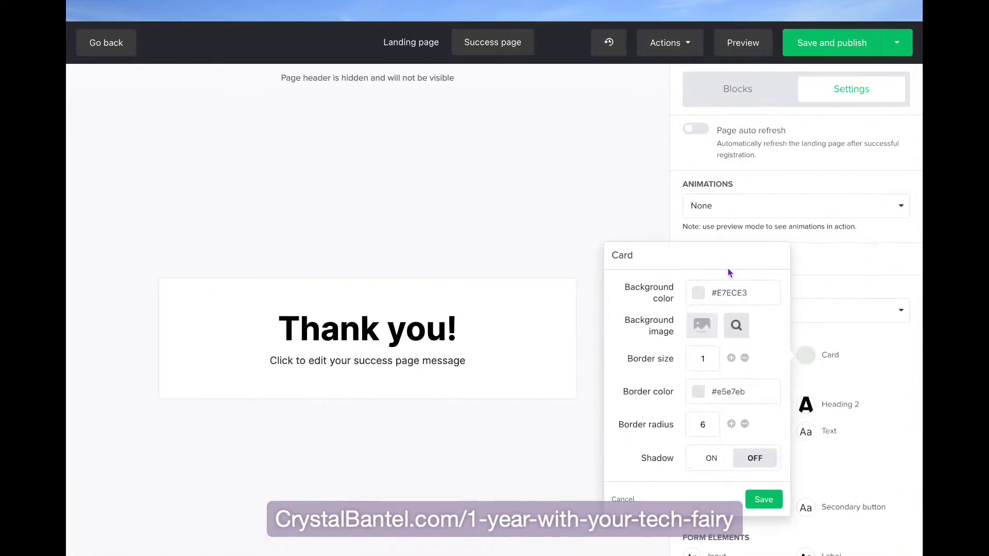
{"action": "left_click", "coordinate": [813, 337]}
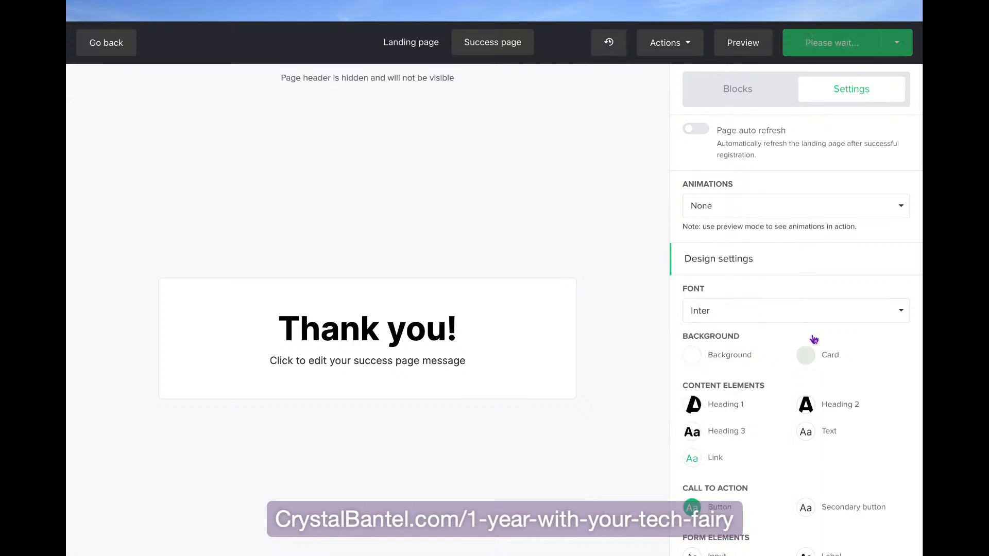
{"action": "scroll", "coordinate": [717, 486], "scroll_direction": "down", "scroll_amount": 3}
{"action": "scroll", "coordinate": [717, 485], "scroll_direction": "up", "scroll_amount": 3}
- Set both the content and body backgrounds to #E7ECE3 and save
{"action": "left_click", "coordinate": [691, 355]}
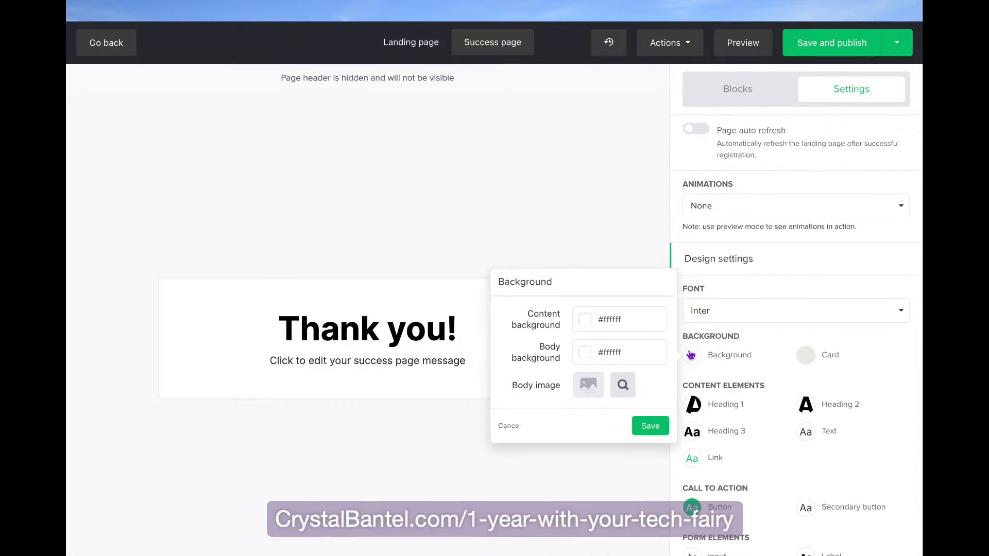
{"action": "left_click", "coordinate": [612, 320]}
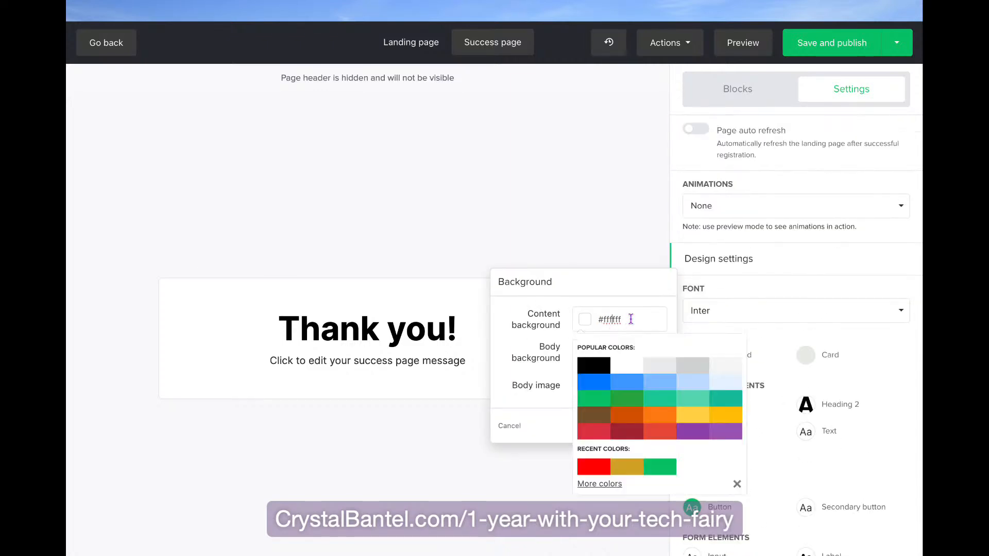
{"action": "triple_click", "coordinate": [607, 323]}
{"action": "key", "text": "super+v"}
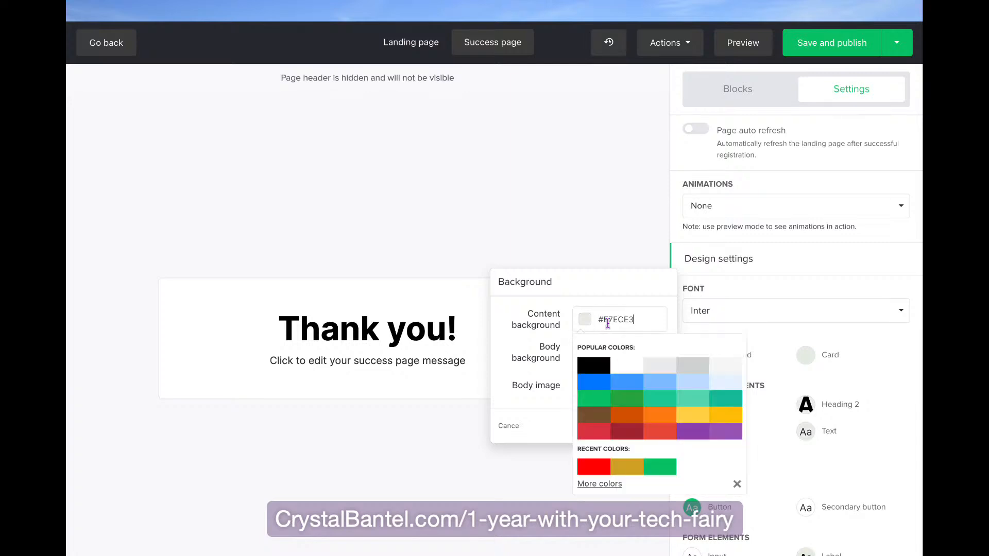
{"action": "triple_click", "coordinate": [614, 344]}
{"action": "key", "text": "super+v"}
{"action": "left_click", "coordinate": [619, 288]}
{"action": "left_click", "coordinate": [732, 291]}
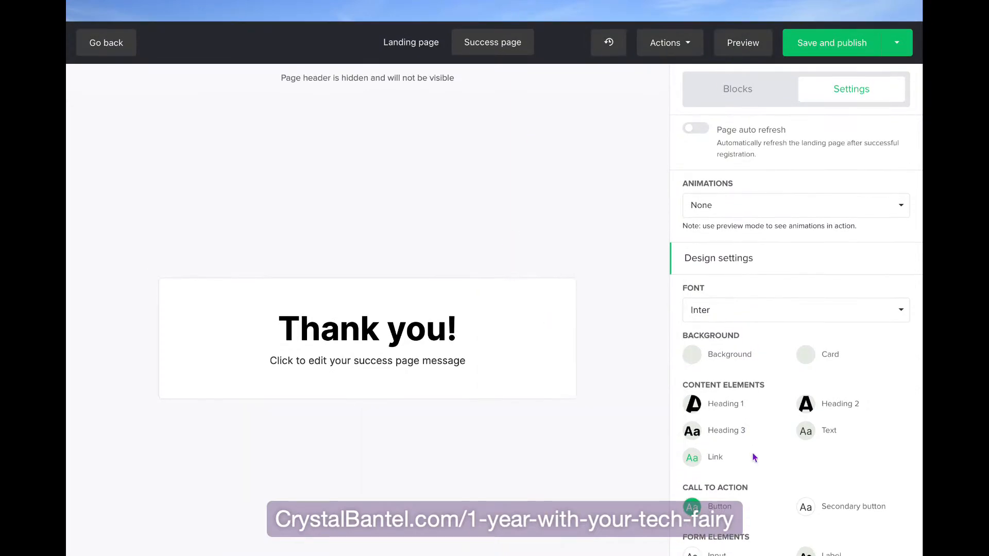
{"action": "scroll", "coordinate": [747, 449], "scroll_direction": "down", "scroll_amount": 3}
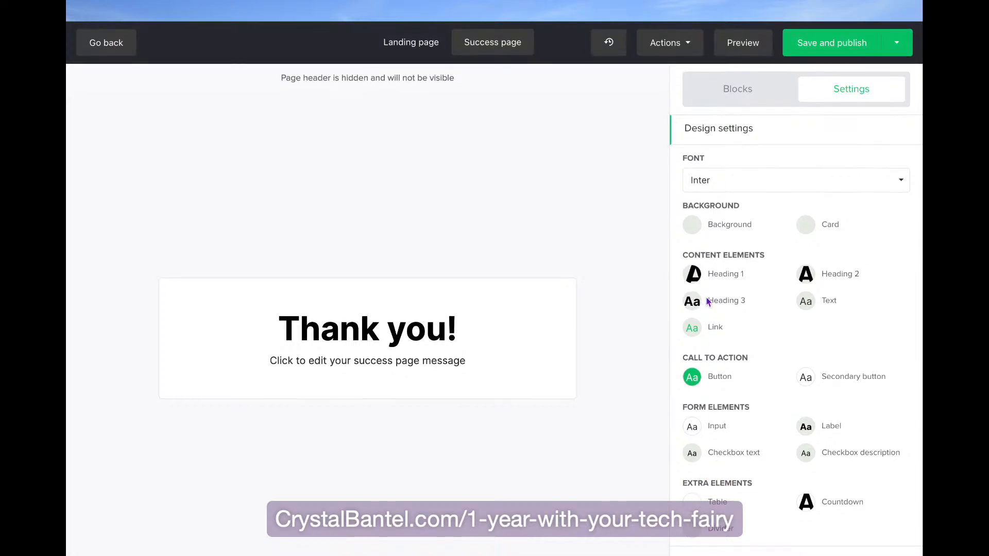
{"action": "scroll", "coordinate": [774, 189], "scroll_direction": "up", "scroll_amount": 3}
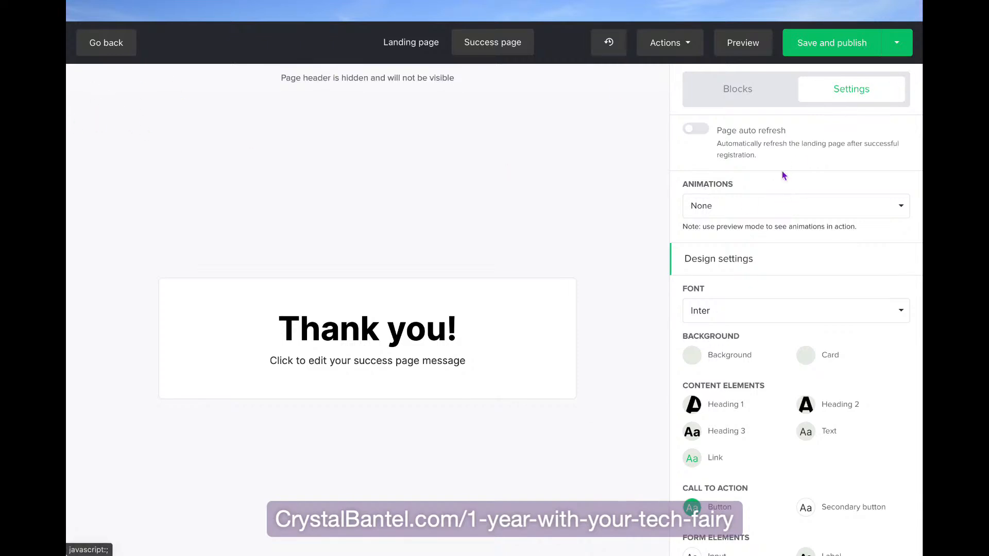
{"action": "left_click", "coordinate": [756, 99]}
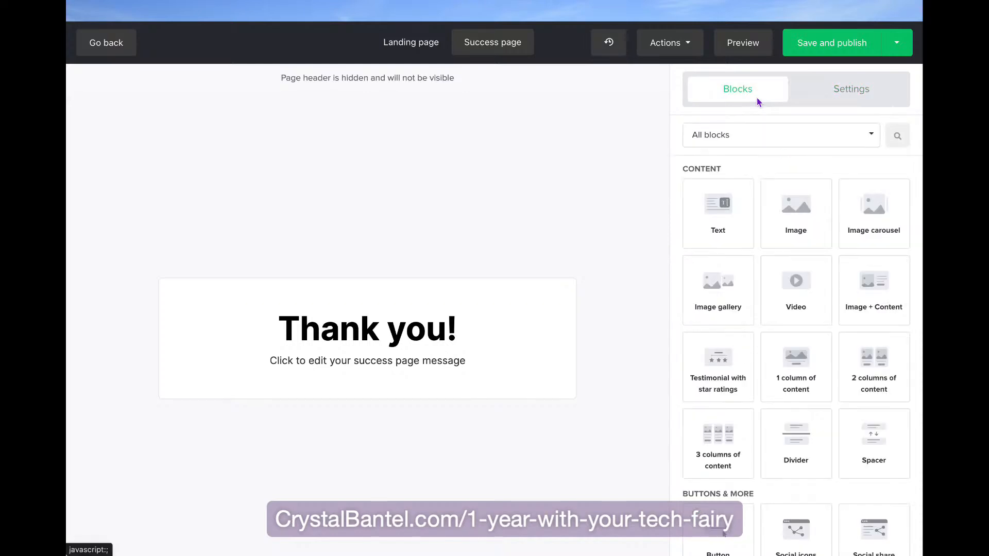
{"action": "left_click", "coordinate": [856, 88]}
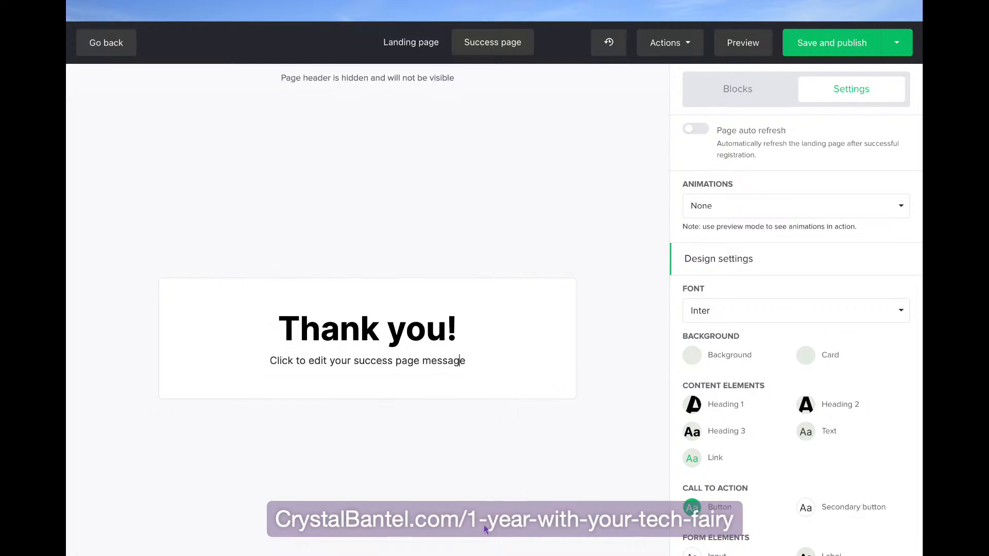
- Replace the success message with the 'free resource is on its way' text, contact email, and trouble-finding note
{"action": "triple_click", "coordinate": [441, 363]}
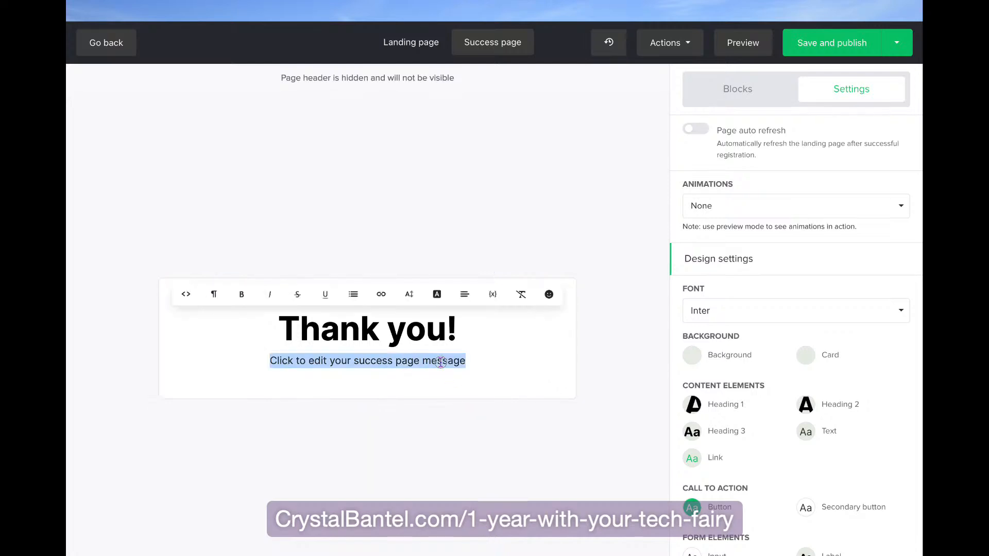
{"action": "type", "text": "Your f"}
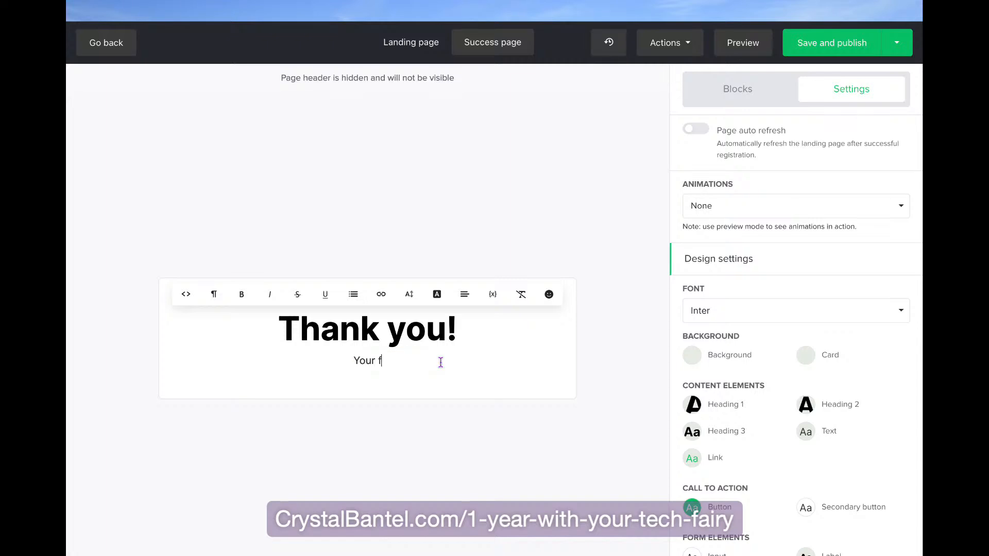
{"action": "type", "text": "ree resource is on its way"}
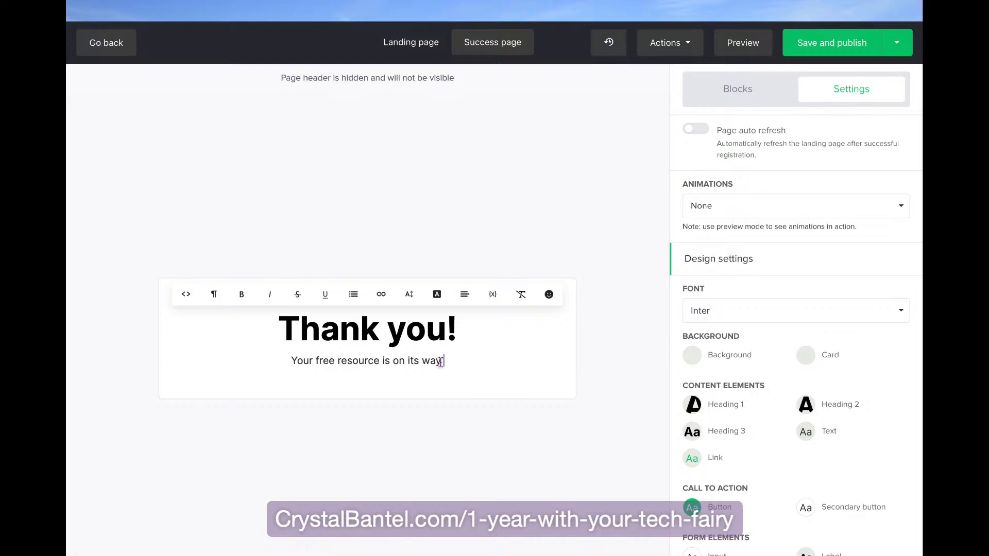
{"action": "type", "text": " to your inbox righ"}
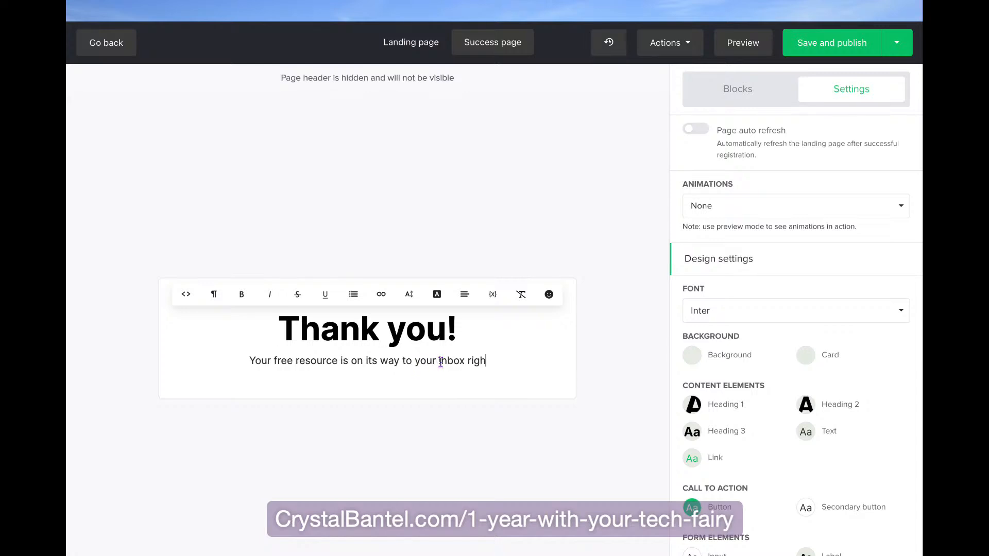
{"action": "type", "text": "t now. "}
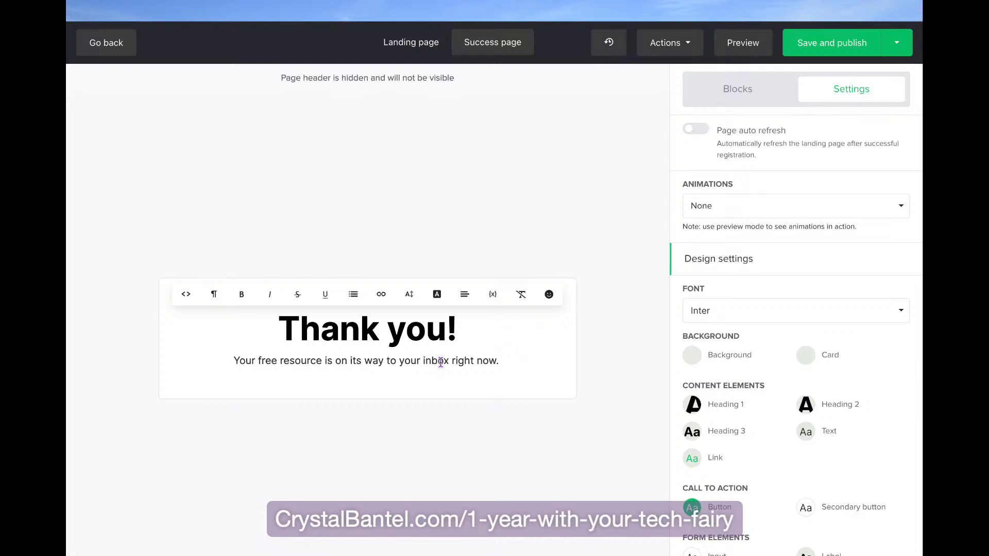
{"action": "type", "text": "Please e"}
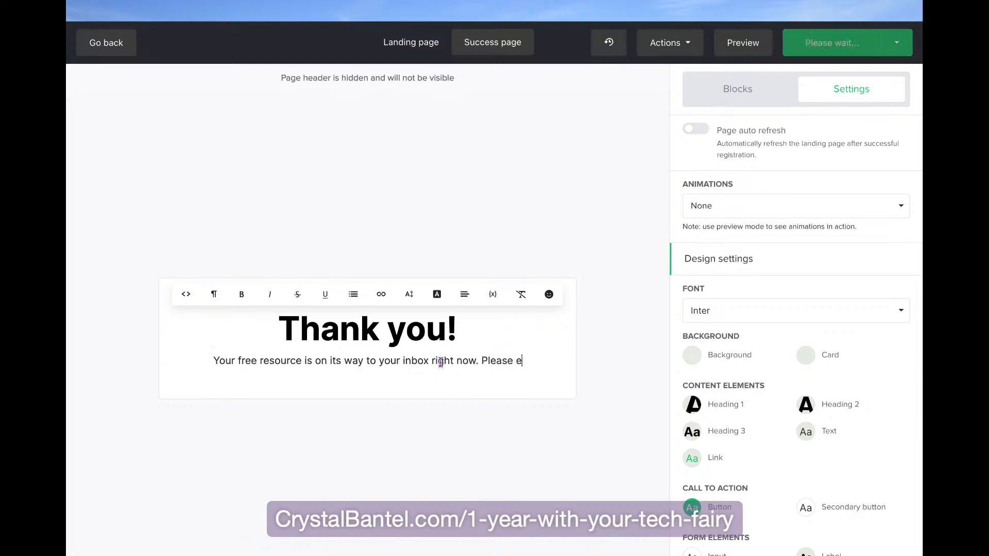
{"action": "type", "text": "mail me at techfairy"}
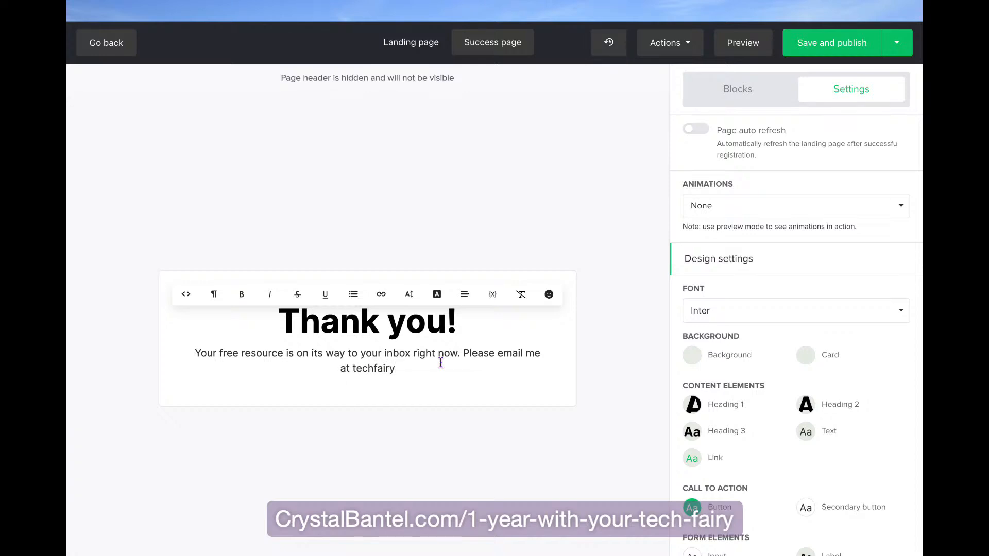
{"action": "key", "text": "BackSpace"}
{"action": "key", "text": "BackSpace"}
{"action": "type", "text": "f"}
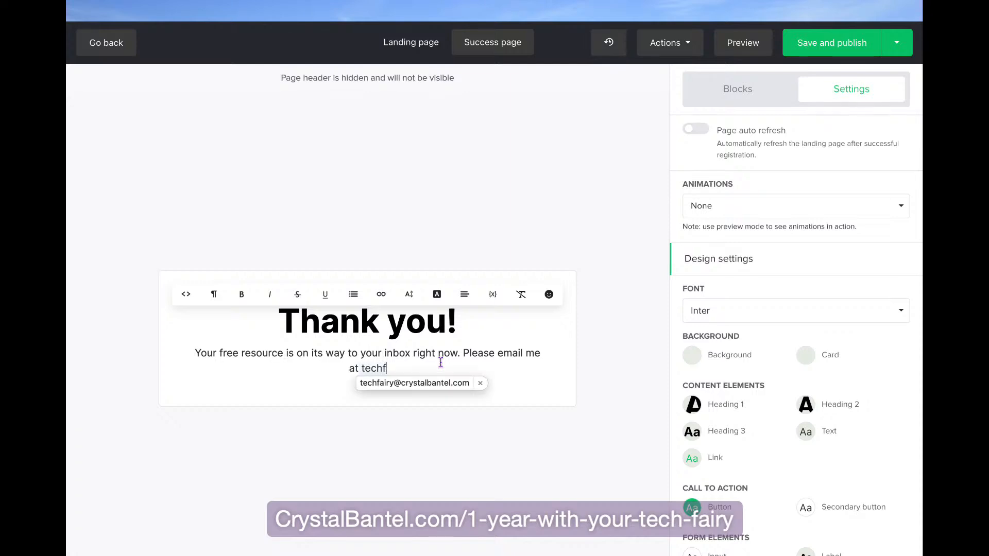
{"action": "left_click", "coordinate": [393, 384]}
{"action": "type", "text": "if you "}
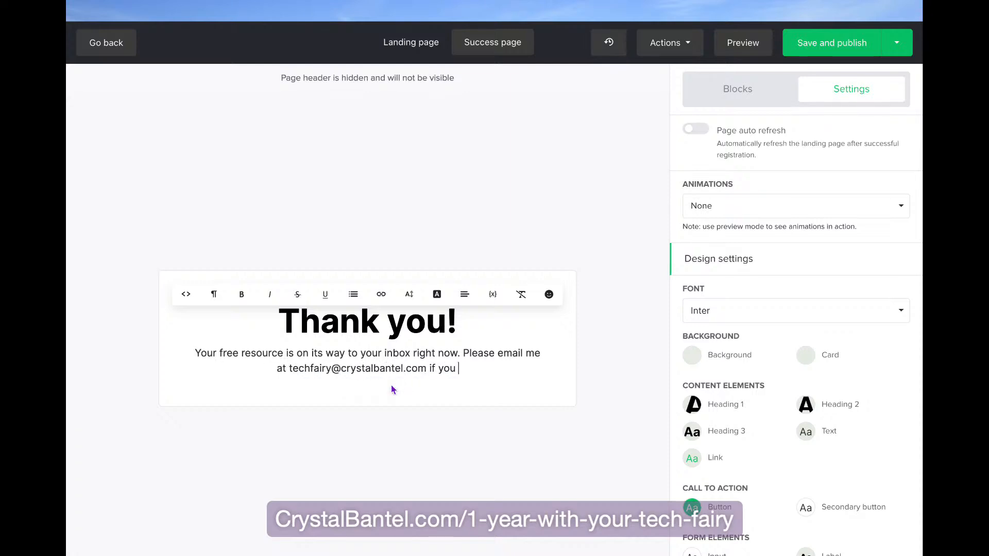
{"action": "type", "text": "have any trouble"}
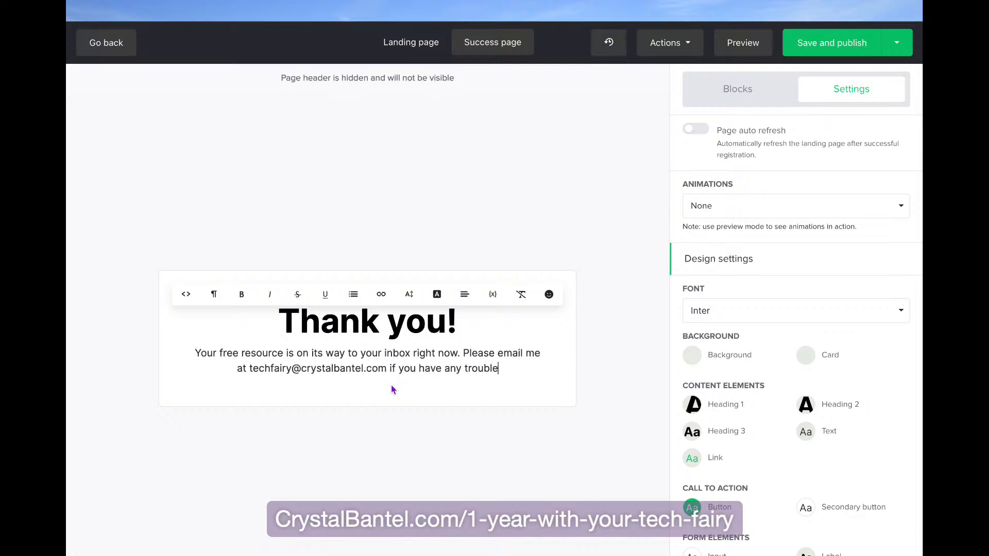
{"action": "type", "text": " finding it."}
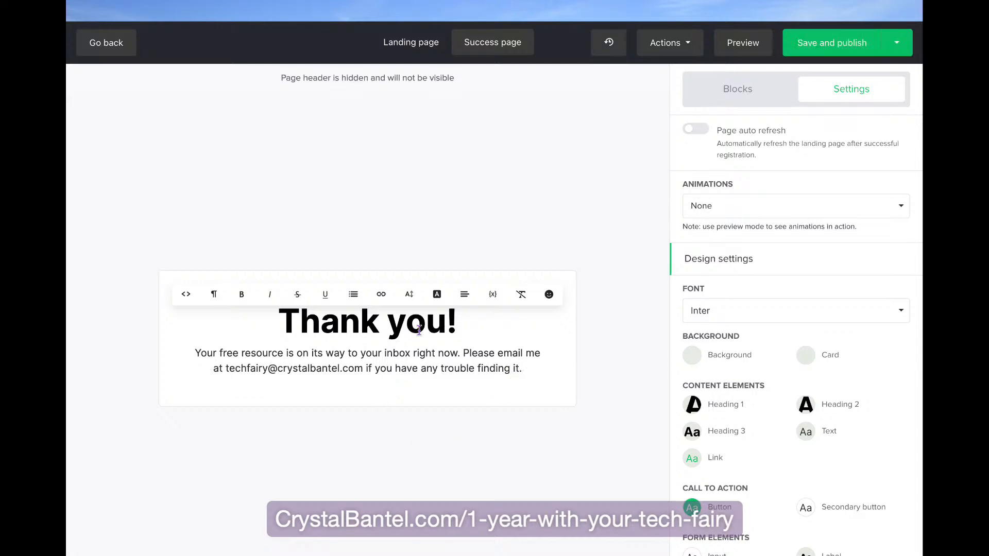
{"action": "left_click", "coordinate": [742, 89]}
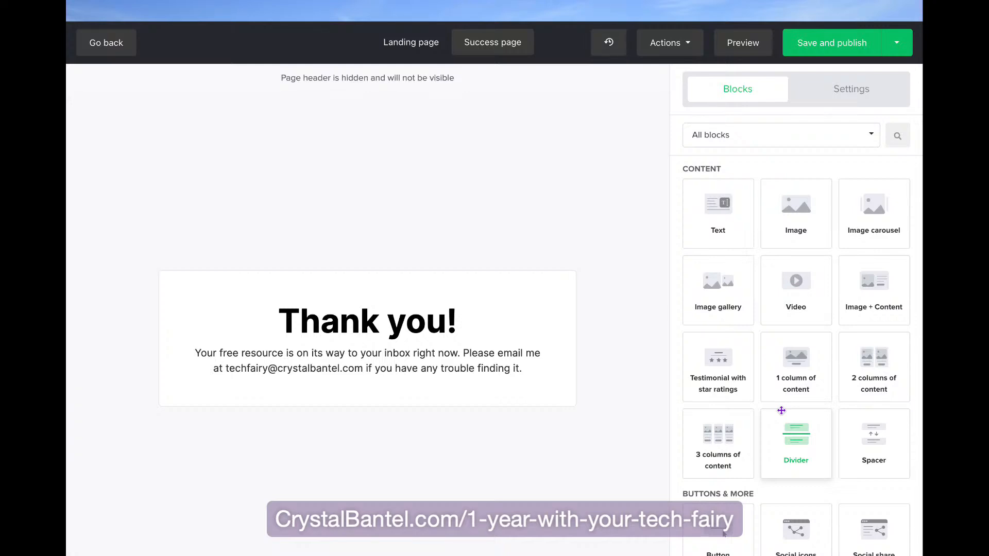
- Insert a Button block beneath the thank-you message on the success page
{"action": "scroll", "coordinate": [781, 410], "scroll_direction": "down", "scroll_amount": 3}
{"action": "left_click_drag", "start_coordinate": [720, 413], "coordinate": [356, 422]}
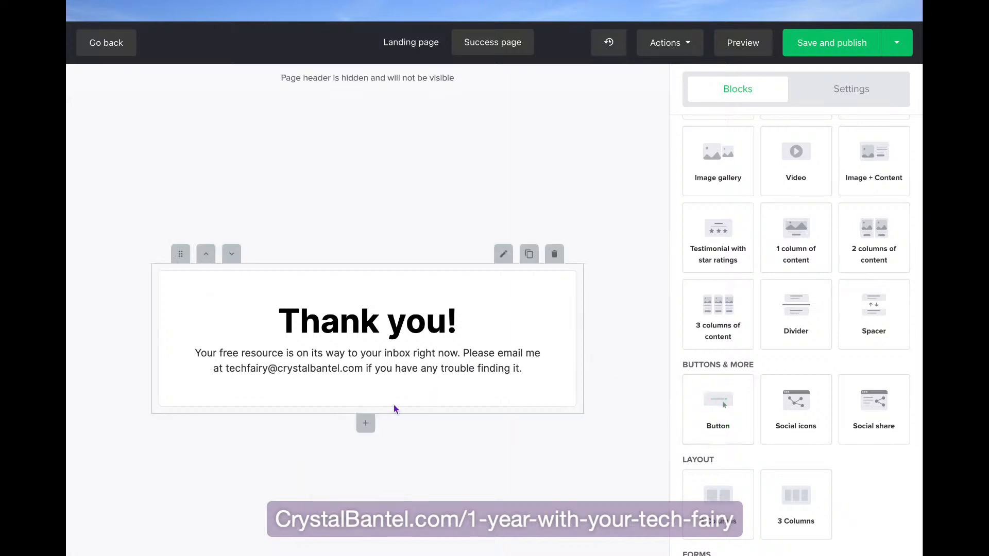
{"action": "left_click", "coordinate": [367, 425]}
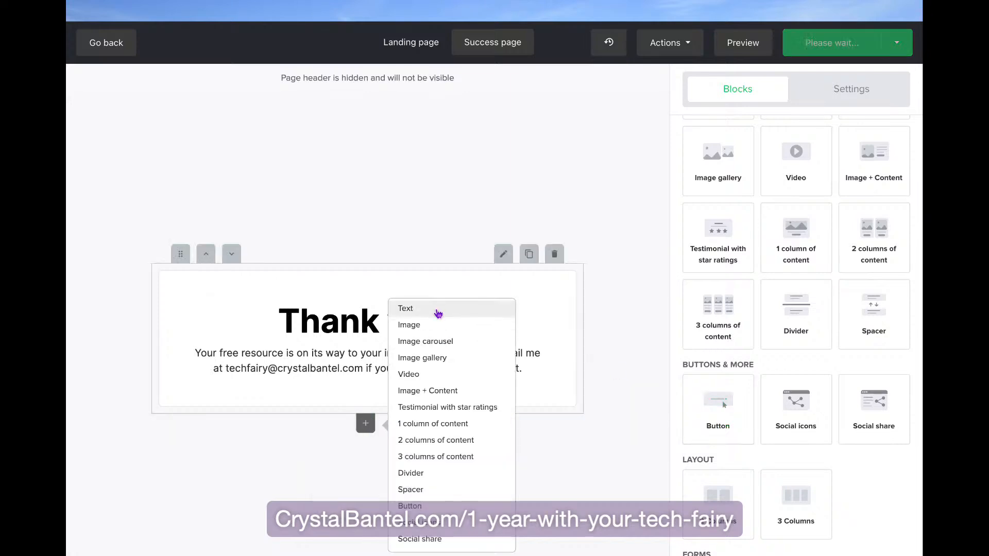
{"action": "left_click", "coordinate": [425, 509]}
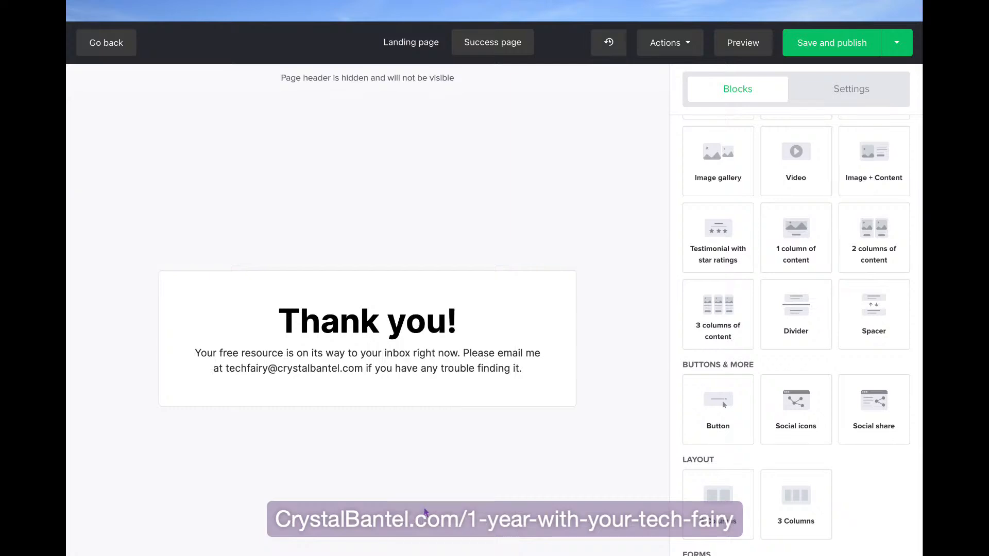
{"action": "scroll", "coordinate": [364, 434], "scroll_direction": "down", "scroll_amount": 3}
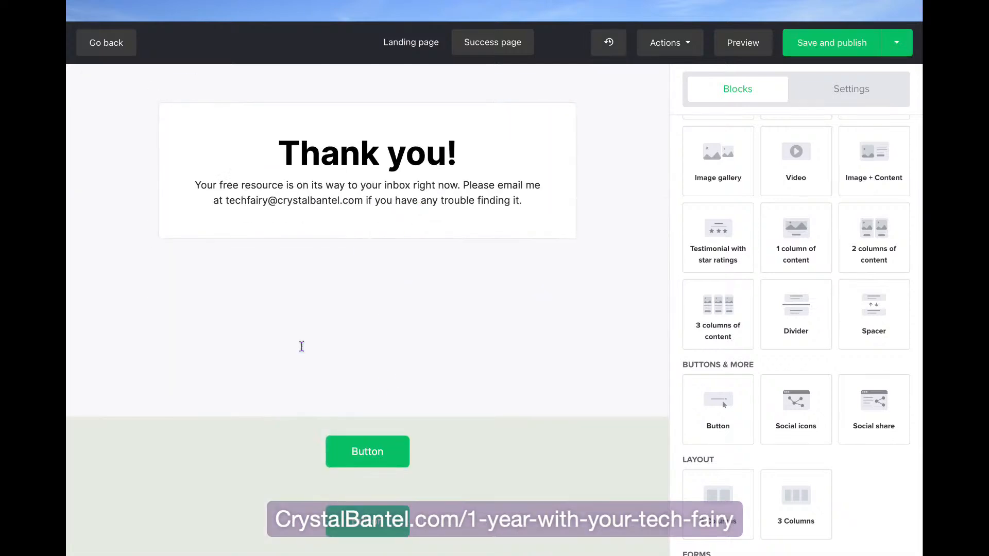
{"action": "scroll", "coordinate": [465, 291], "scroll_direction": "up", "scroll_amount": 2}
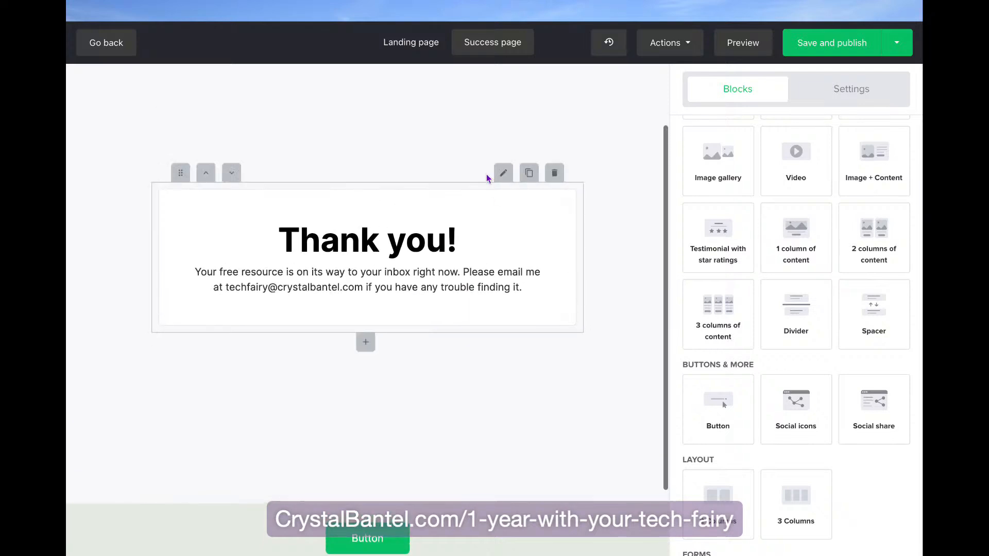
{"action": "left_click", "coordinate": [503, 178]}
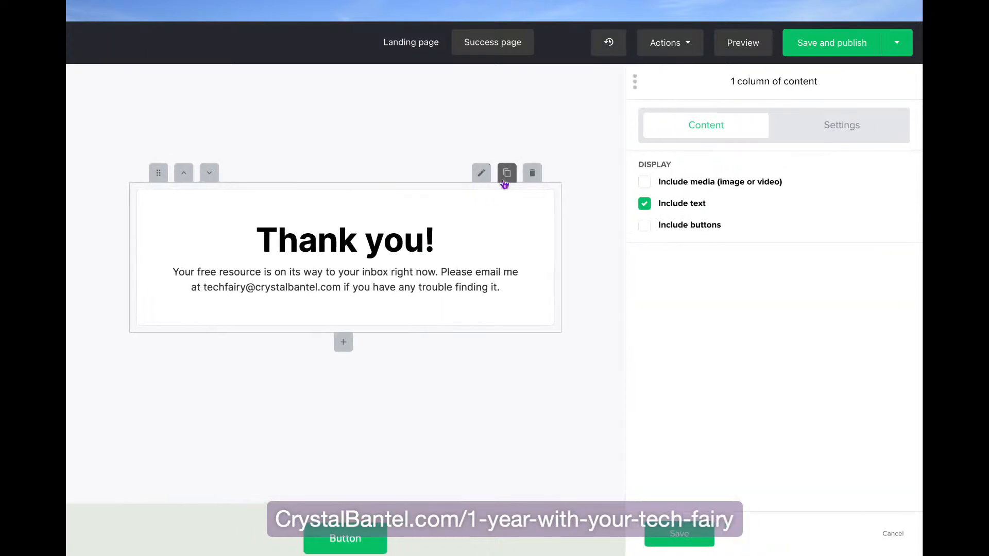
- Turn off full-screen height for the thank-you block and adjust its top and bottom spacing, ending with bottom at 40
{"action": "left_click", "coordinate": [843, 125]}
{"action": "left_click_drag", "start_coordinate": [642, 182], "coordinate": [617, 185]}
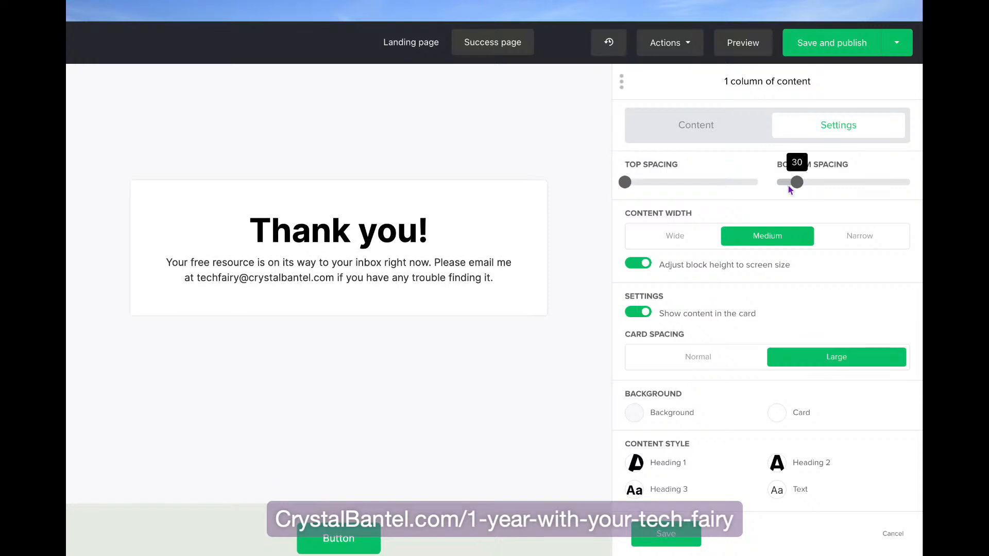
{"action": "left_click_drag", "start_coordinate": [797, 183], "coordinate": [751, 191]}
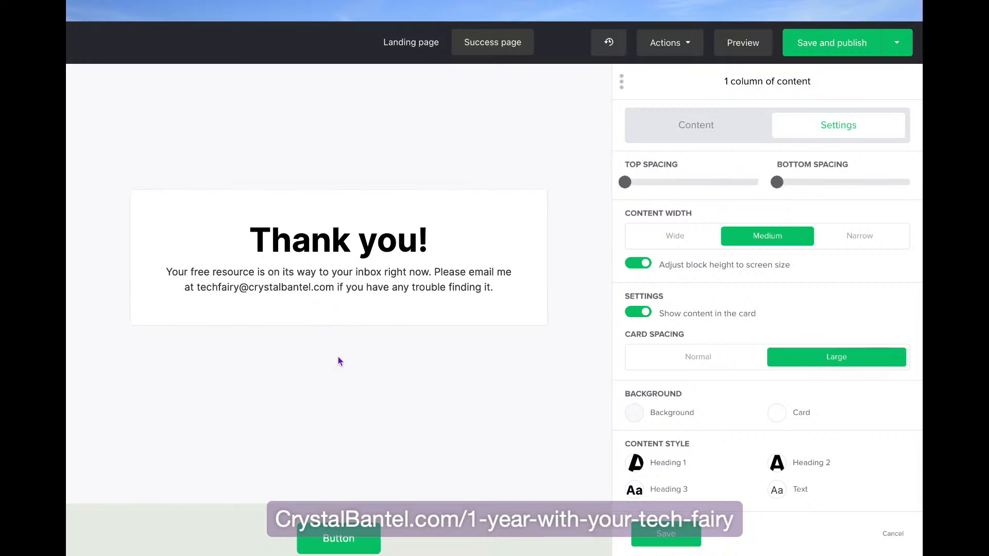
{"action": "left_click", "coordinate": [706, 135]}
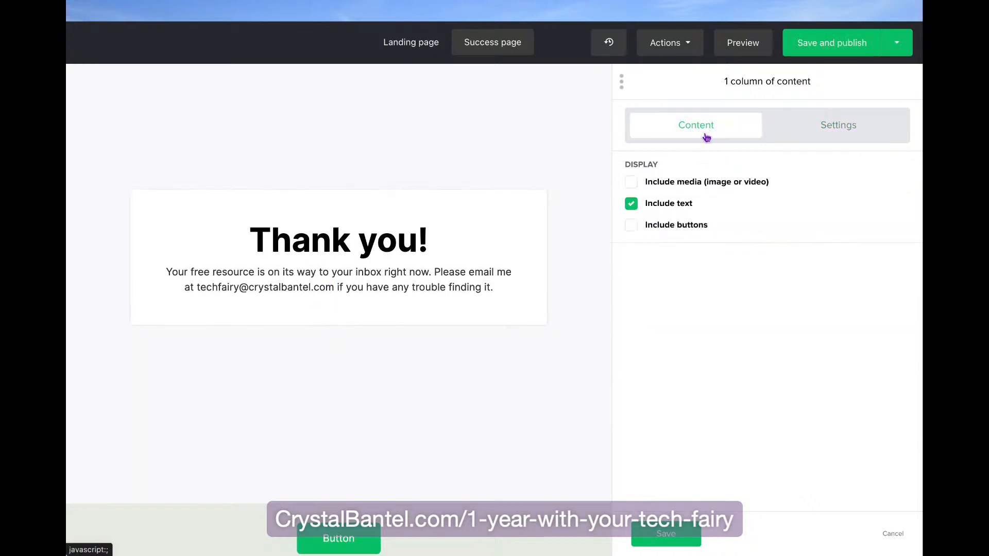
{"action": "left_click", "coordinate": [831, 133]}
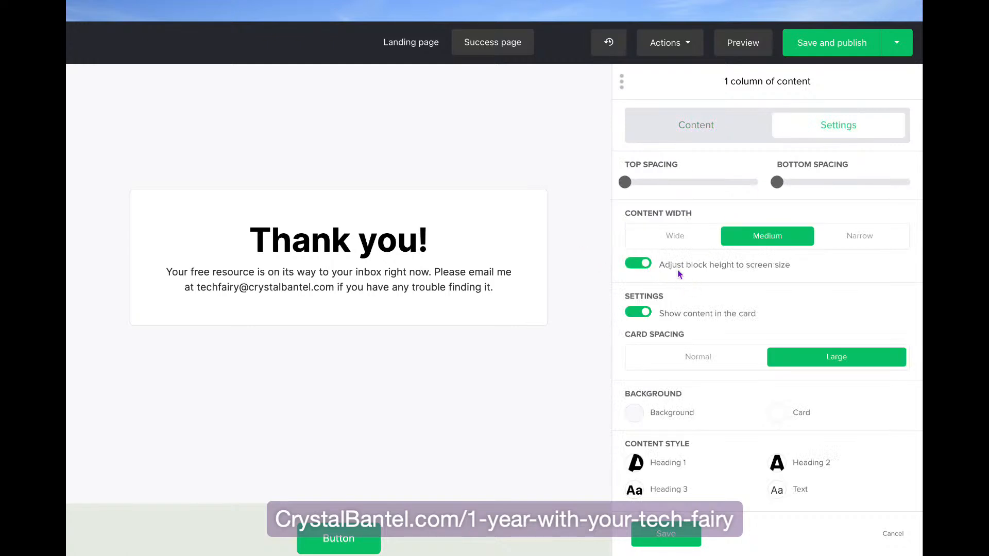
{"action": "left_click", "coordinate": [638, 264]}
{"action": "left_click_drag", "start_coordinate": [625, 182], "coordinate": [645, 183]}
{"action": "left_click_drag", "start_coordinate": [778, 185], "coordinate": [818, 186]}
{"action": "left_click_drag", "start_coordinate": [645, 183], "coordinate": [713, 199]}
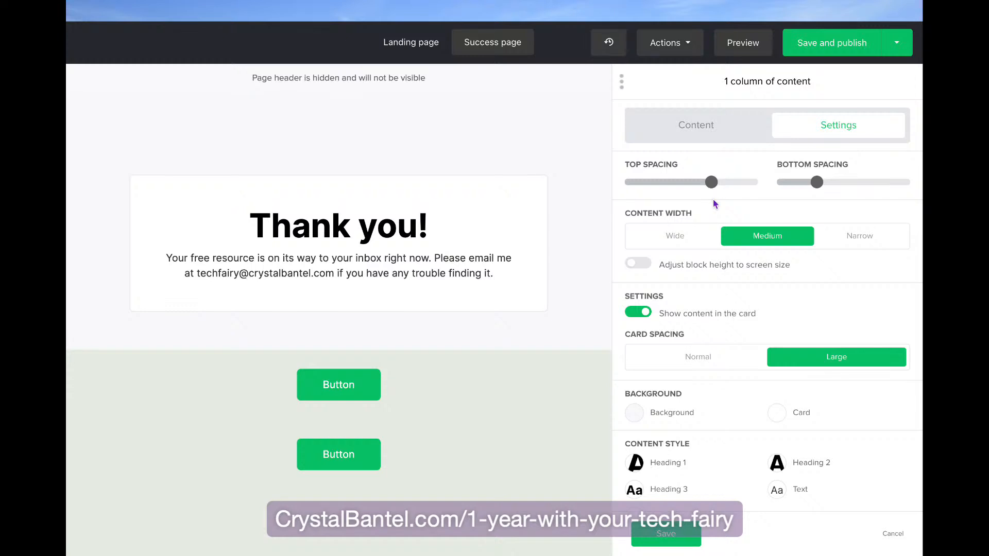
{"action": "mouse_move", "coordinate": [827, 193]}
{"action": "mouse_move", "coordinate": [821, 187]}
{"action": "left_mouse_down"}
{"action": "mouse_move", "coordinate": [852, 189]}
{"action": "mouse_move", "coordinate": [803, 185]}
{"action": "left_mouse_up"}
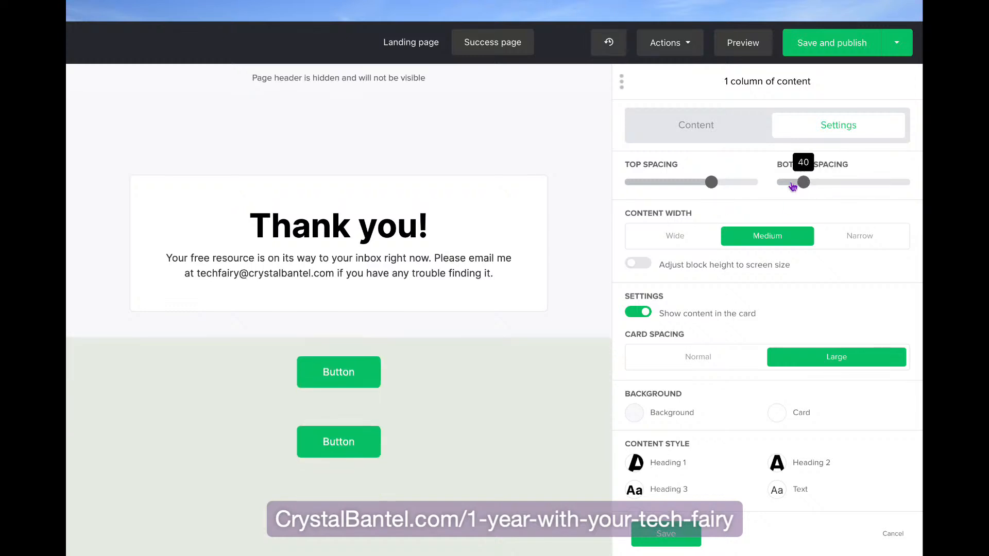
- Change the success page background colour from #F7F8F9 to #E7ECE3
{"action": "left_click", "coordinate": [635, 416]}
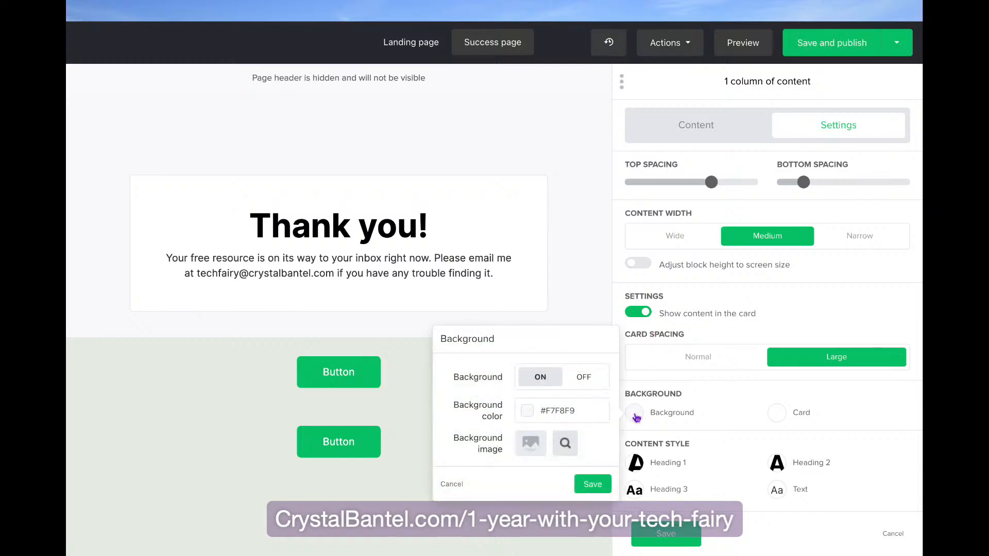
{"action": "left_click", "coordinate": [564, 412]}
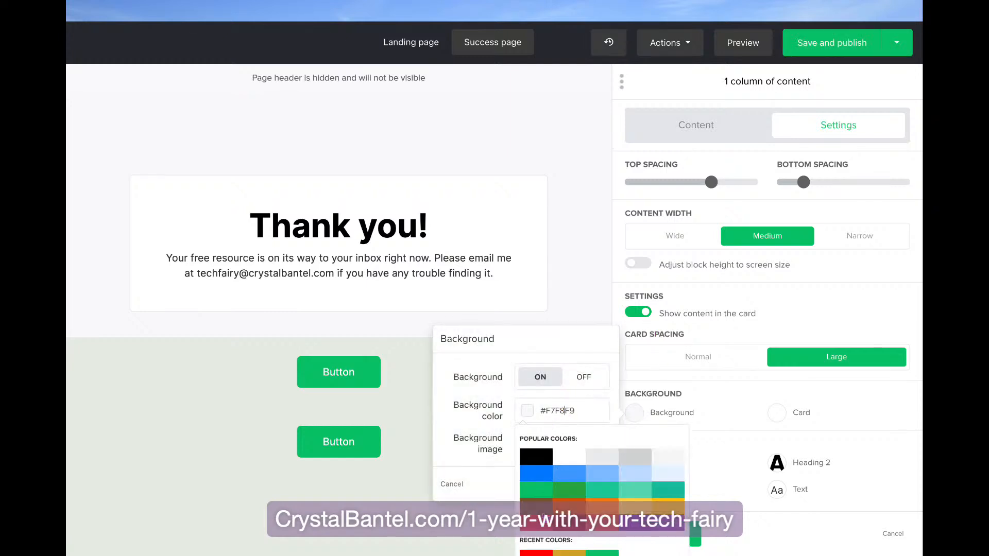
{"action": "left_click", "coordinate": [549, 537]}
{"action": "double_click", "coordinate": [558, 405]}
{"action": "type", "text": "E7ECE3"}
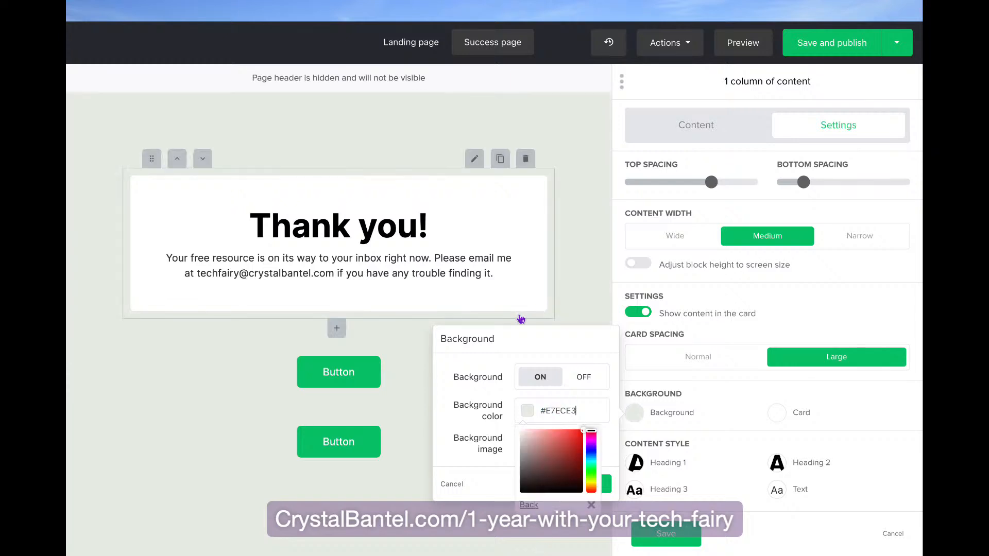
{"action": "left_click", "coordinate": [797, 309]}
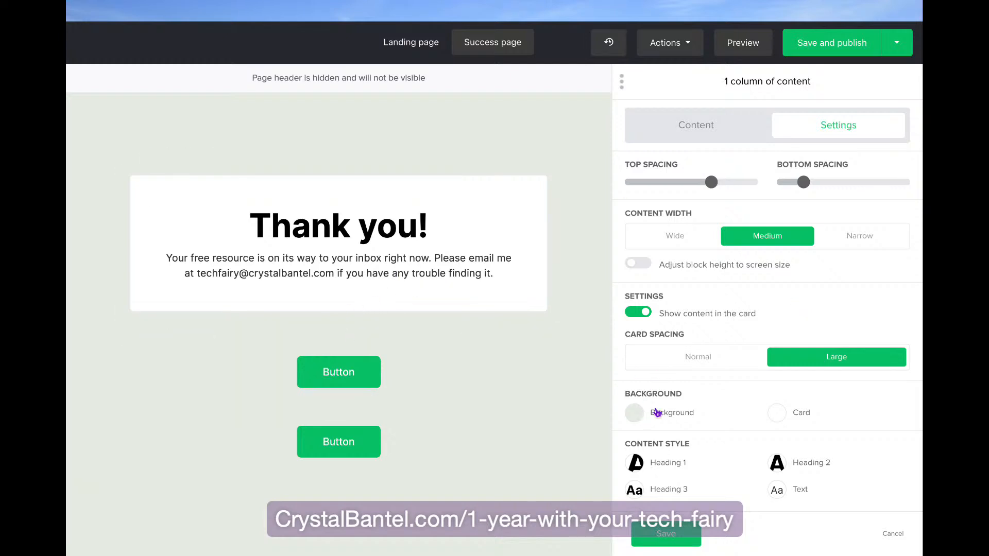
- Remove the white card behind the thank-you text and add an image block
{"action": "left_click", "coordinate": [637, 313]}
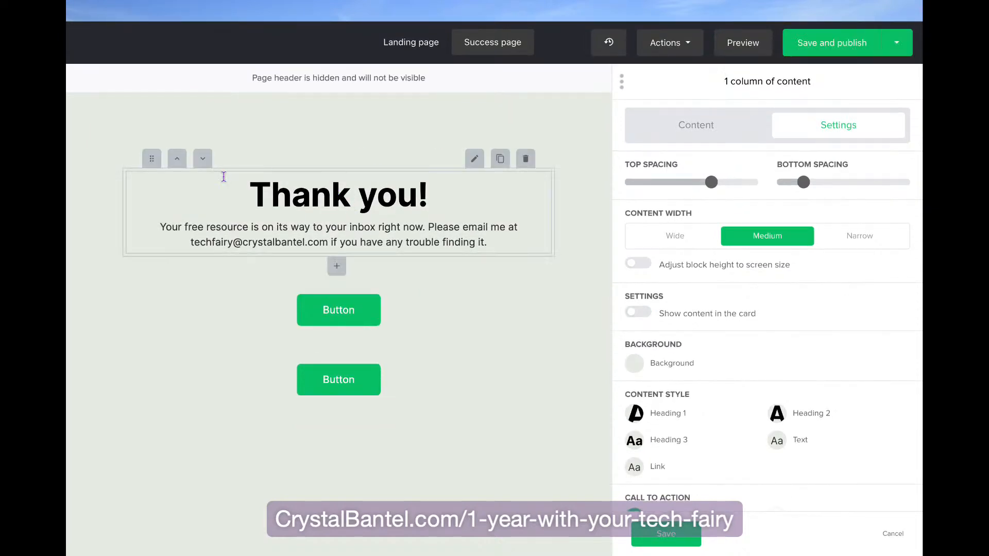
{"action": "left_click", "coordinate": [338, 268]}
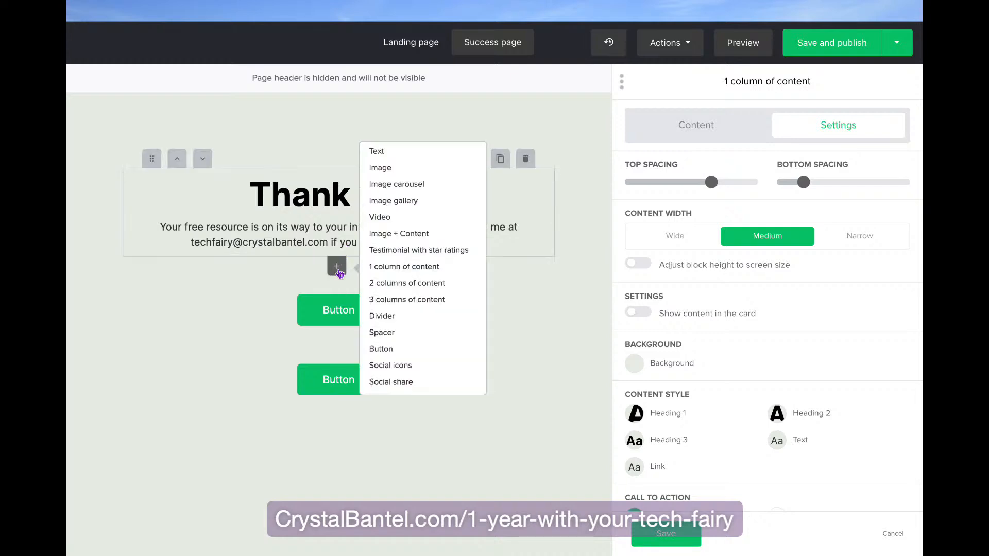
{"action": "left_click", "coordinate": [408, 171]}
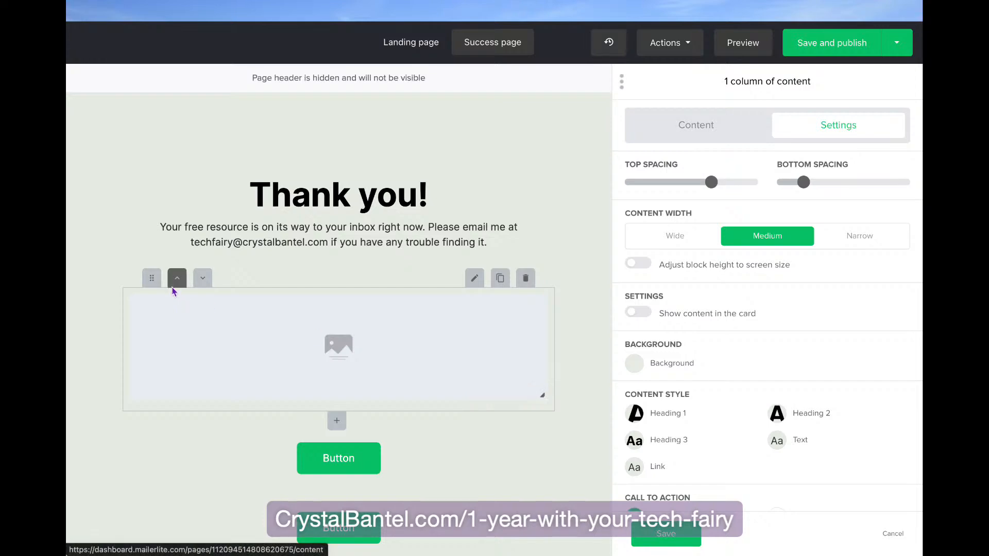
{"action": "left_click", "coordinate": [177, 278]}
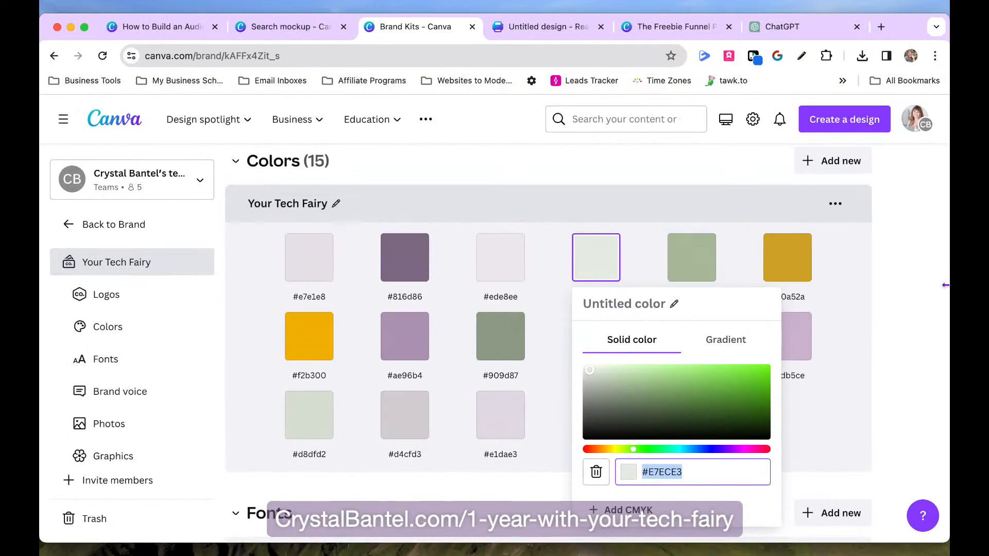
- Close the brand colour editor and select the mushroom banner in the Freebie Funnel design
{"action": "left_click", "coordinate": [917, 265]}
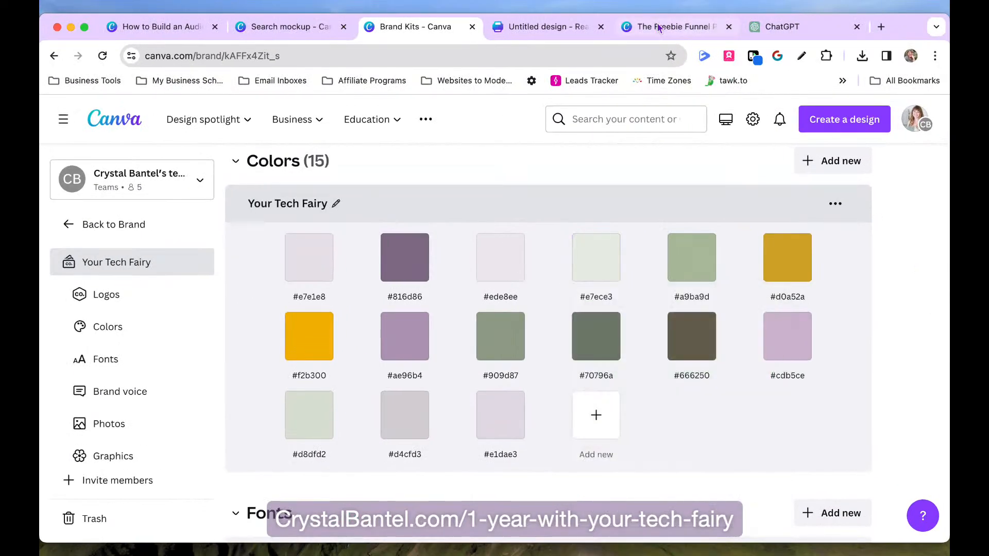
{"action": "left_click", "coordinate": [670, 27]}
{"action": "scroll", "coordinate": [529, 389], "scroll_direction": "up", "scroll_amount": 3}
{"action": "scroll", "coordinate": [529, 389], "scroll_direction": "up", "scroll_amount": 3}
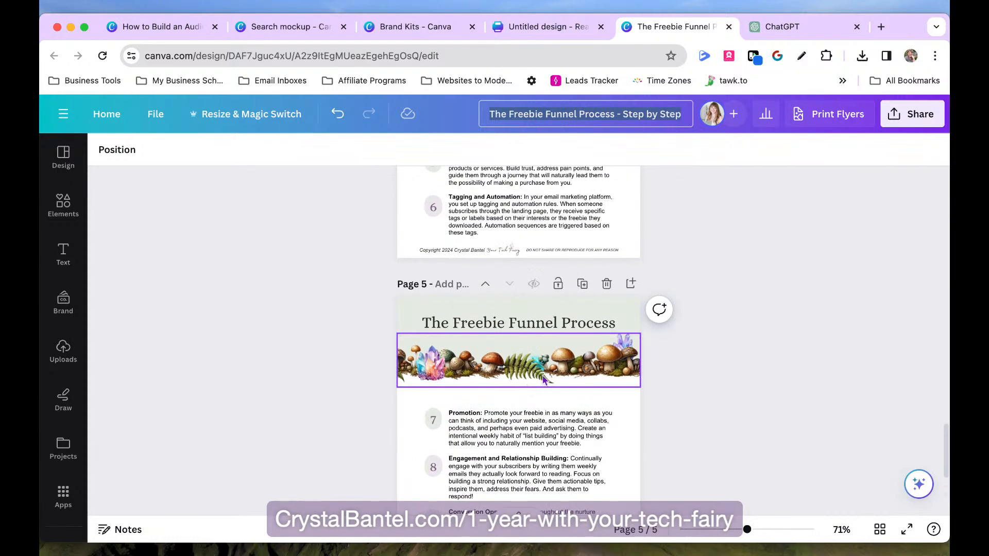
{"action": "left_click", "coordinate": [457, 355]}
{"action": "scroll", "coordinate": [484, 363], "scroll_direction": "up", "scroll_amount": 2}
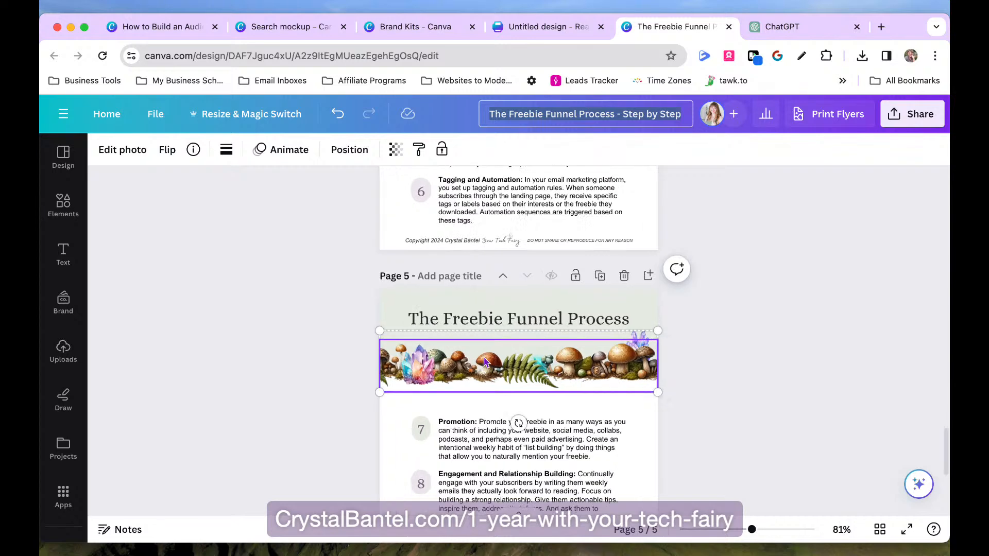
{"action": "scroll", "coordinate": [484, 362], "scroll_direction": "up", "scroll_amount": 5}
{"action": "scroll", "coordinate": [484, 362], "scroll_direction": "down", "scroll_amount": 1}
- Select the banner image inside its group and measure it at about 1100 × 211 pixels
{"action": "left_click", "coordinate": [113, 379]}
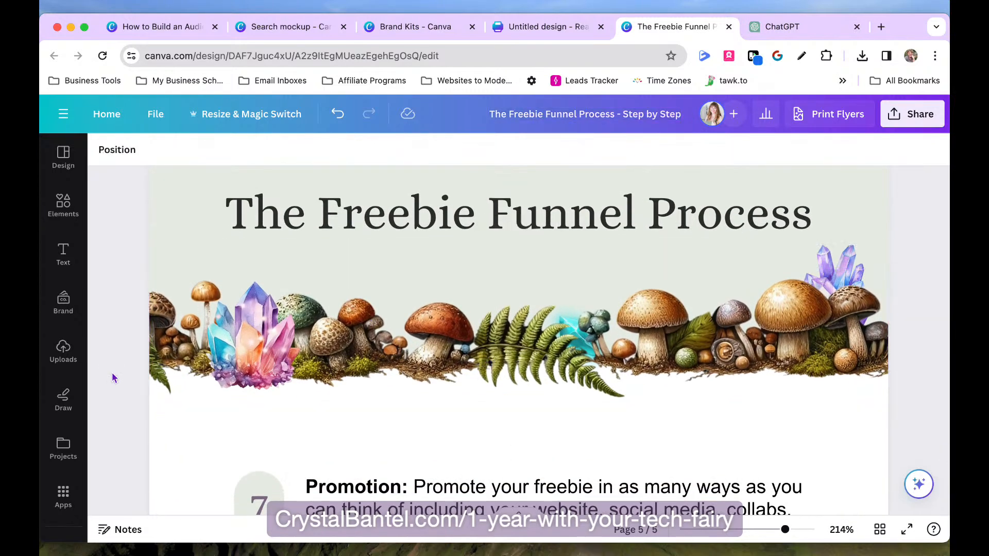
{"action": "left_click", "coordinate": [234, 344]}
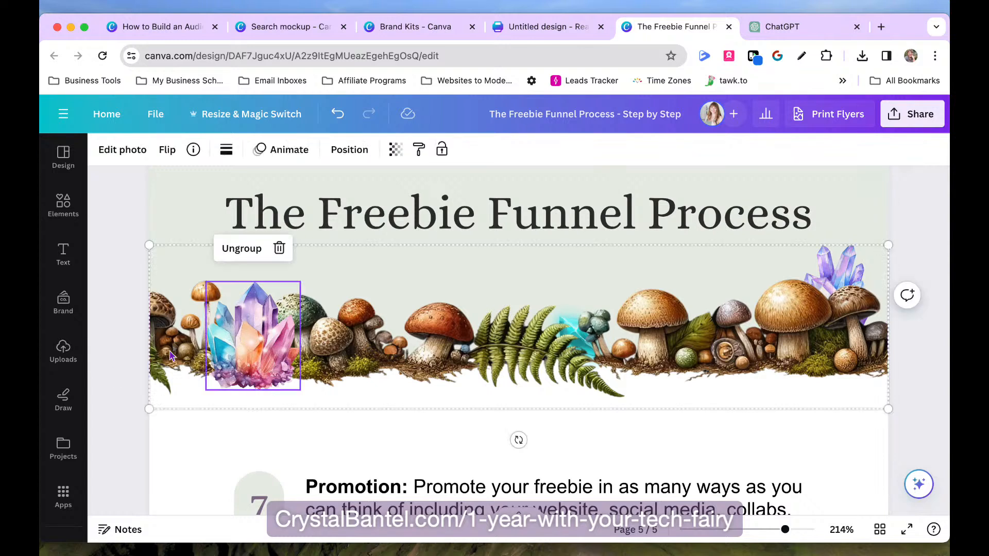
{"action": "left_click", "coordinate": [157, 367]}
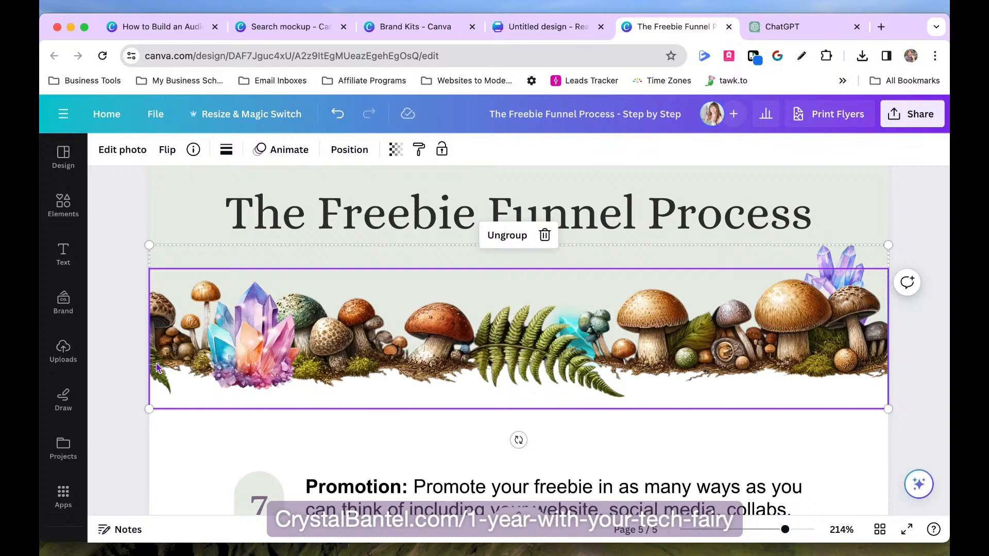
{"action": "left_click", "coordinate": [157, 367]}
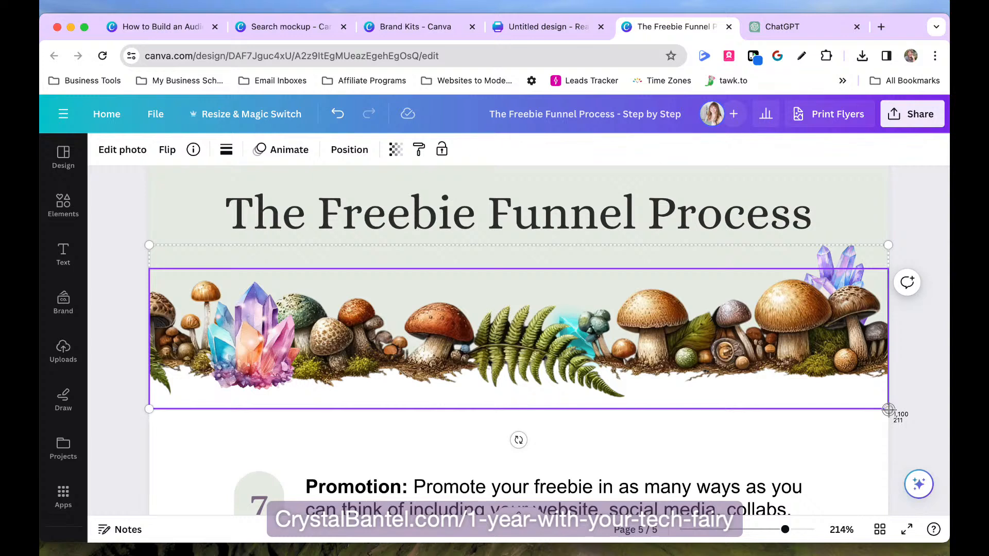
{"action": "left_click_drag", "start_coordinate": [889, 411], "coordinate": [889, 410]}
{"action": "left_click", "coordinate": [413, 26]}
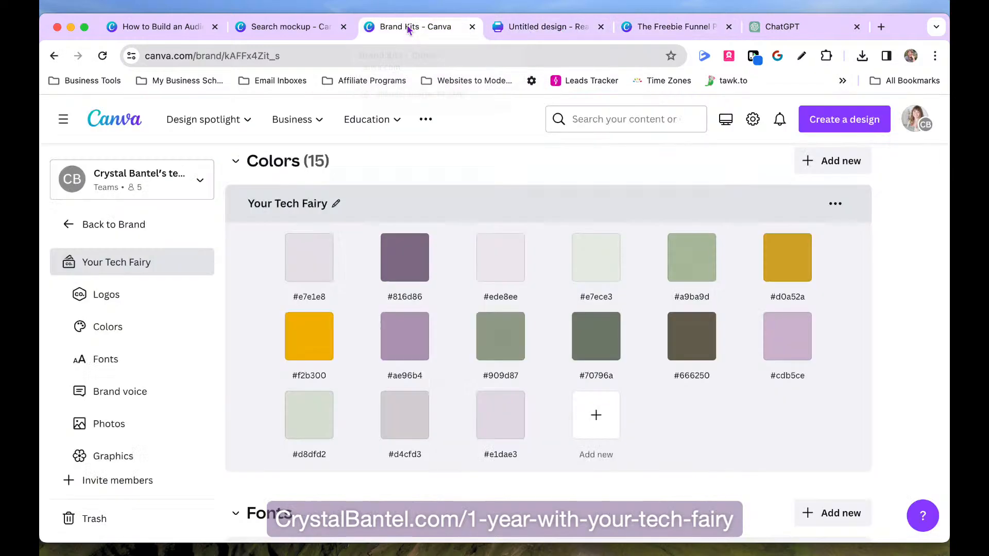
- Create a blank 1100 × 211 px custom design and close the unneeded travel flyer design
{"action": "left_click", "coordinate": [844, 122]}
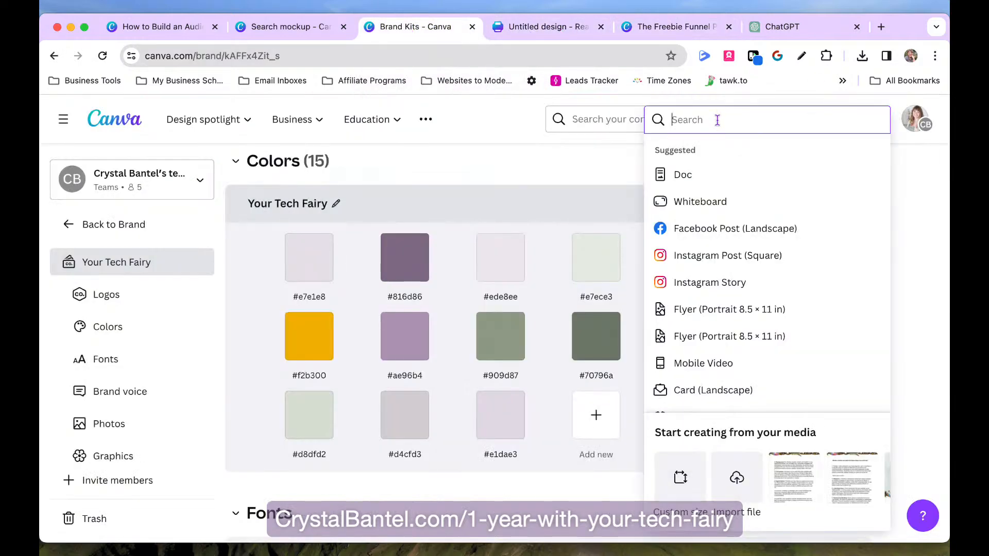
{"action": "left_click", "coordinate": [680, 479]}
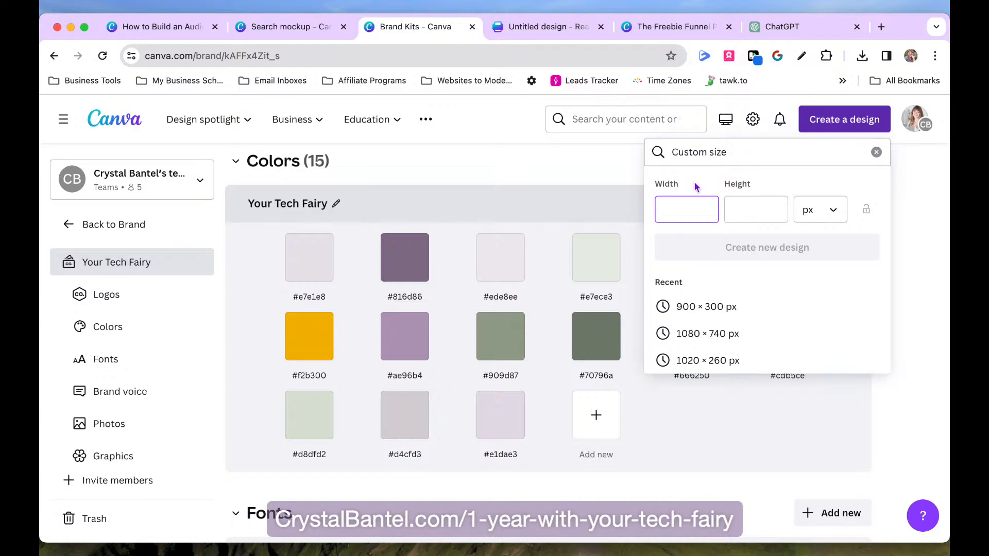
{"action": "key", "text": "Tab"}
{"action": "type", "text": "211"}
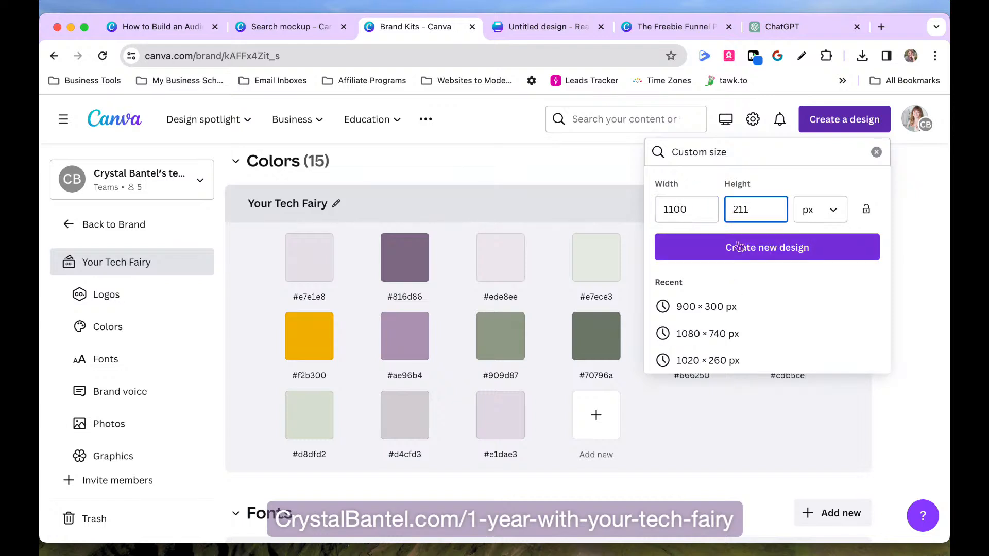
{"action": "left_click", "coordinate": [764, 253]}
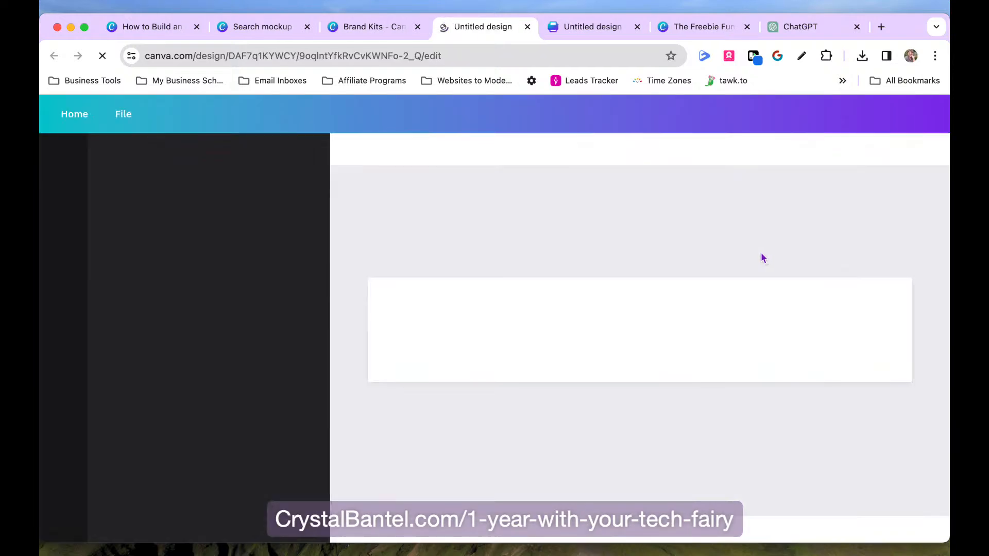
{"action": "left_click", "coordinate": [597, 27]}
{"action": "left_click", "coordinate": [638, 26]}
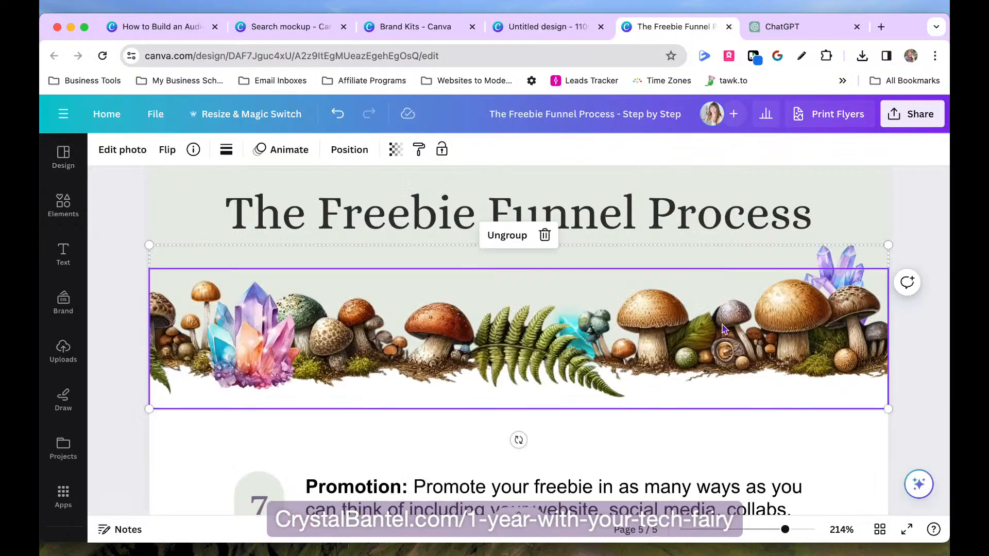
- Paste the colour code onto the blank page, remove it, and reselect the mushroom banner
{"action": "left_click", "coordinate": [546, 31]}
{"action": "left_click", "coordinate": [559, 333]}
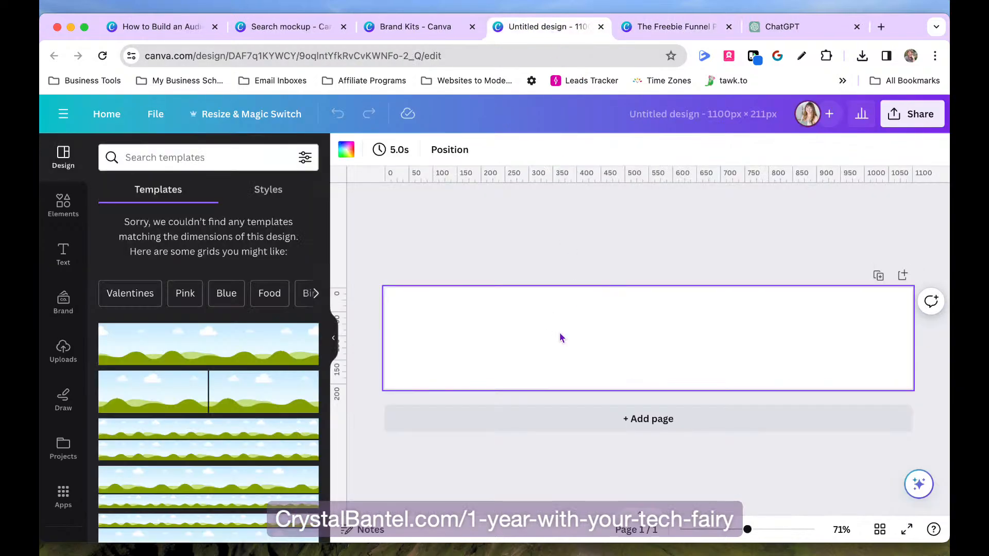
{"action": "type", "text": "#E7ECE3"}
{"action": "key", "text": "BackSpace"}
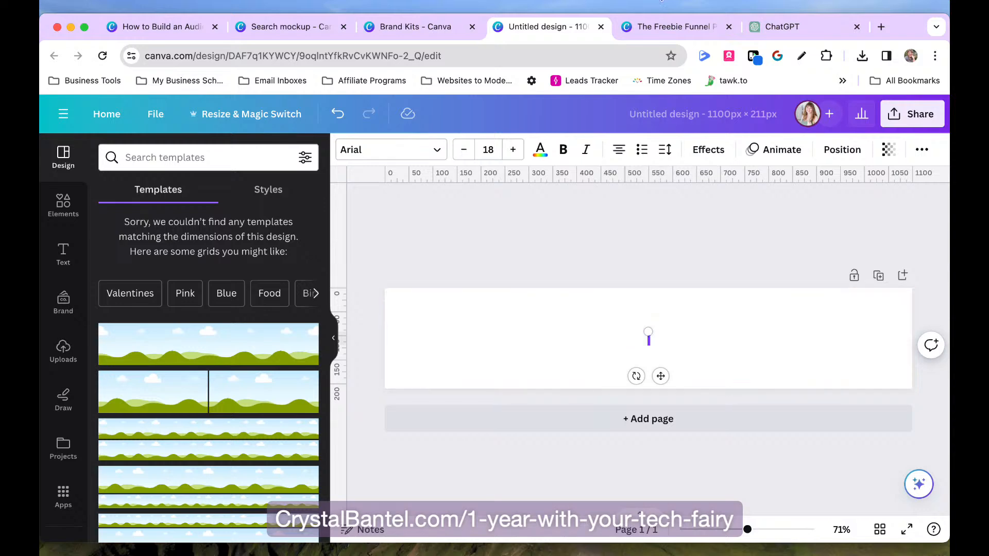
{"action": "left_click", "coordinate": [665, 30]}
{"action": "left_click", "coordinate": [913, 320]}
{"action": "left_click", "coordinate": [843, 312]}
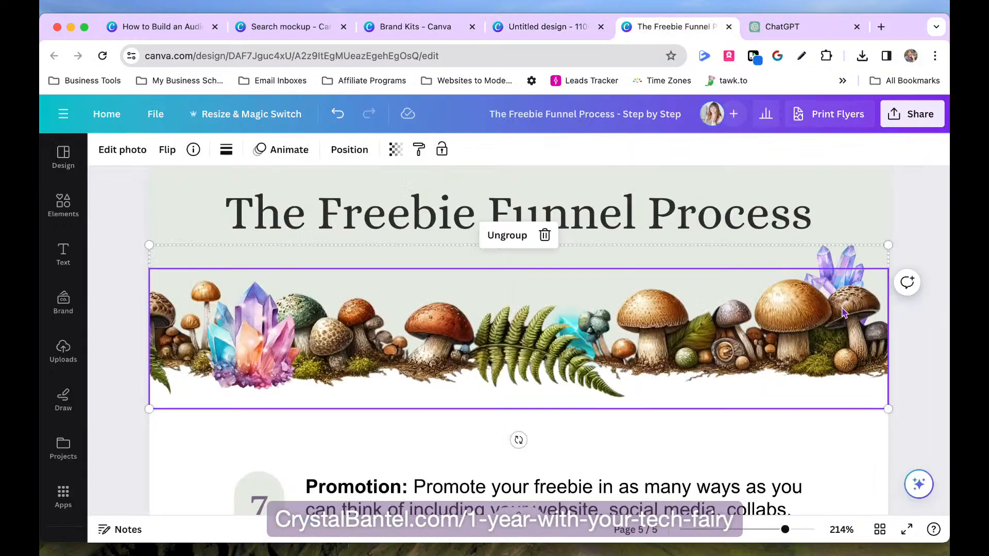
- Paste #E7ECE3 into the new design as its title, then reselect the mushroom banner
{"action": "left_click", "coordinate": [546, 27]}
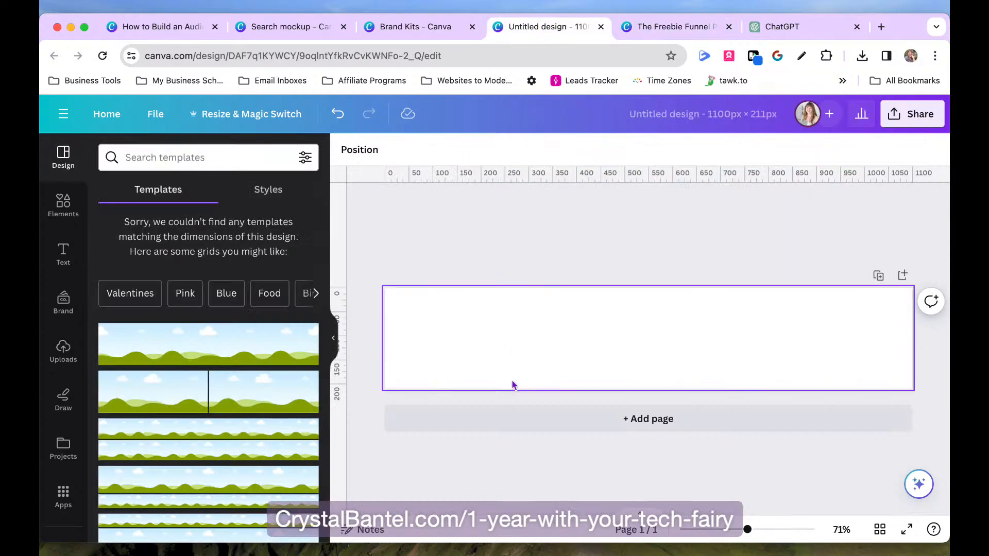
{"action": "type", "text": "#E7ECE3"}
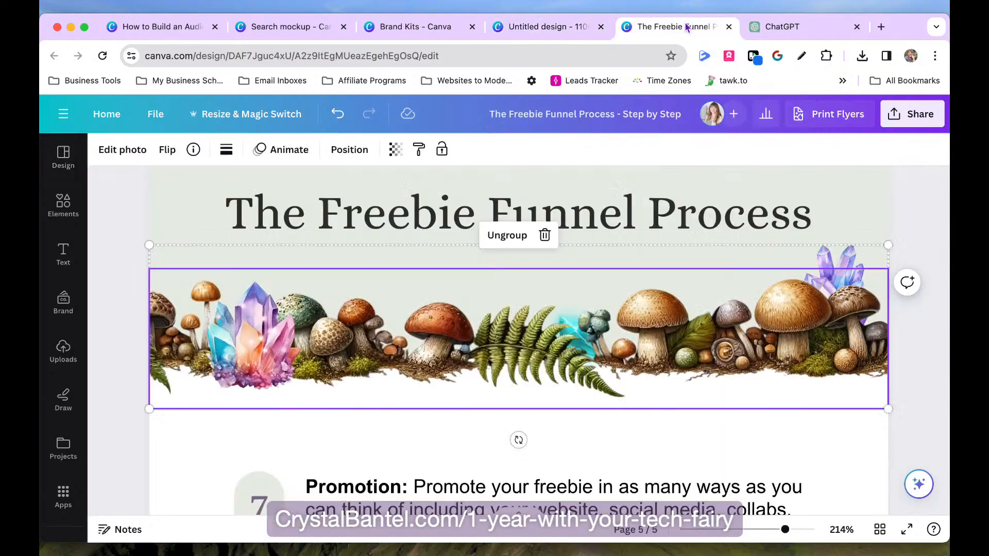
{"action": "left_click", "coordinate": [685, 25]}
{"action": "left_click", "coordinate": [922, 341]}
{"action": "left_click", "coordinate": [809, 335]}
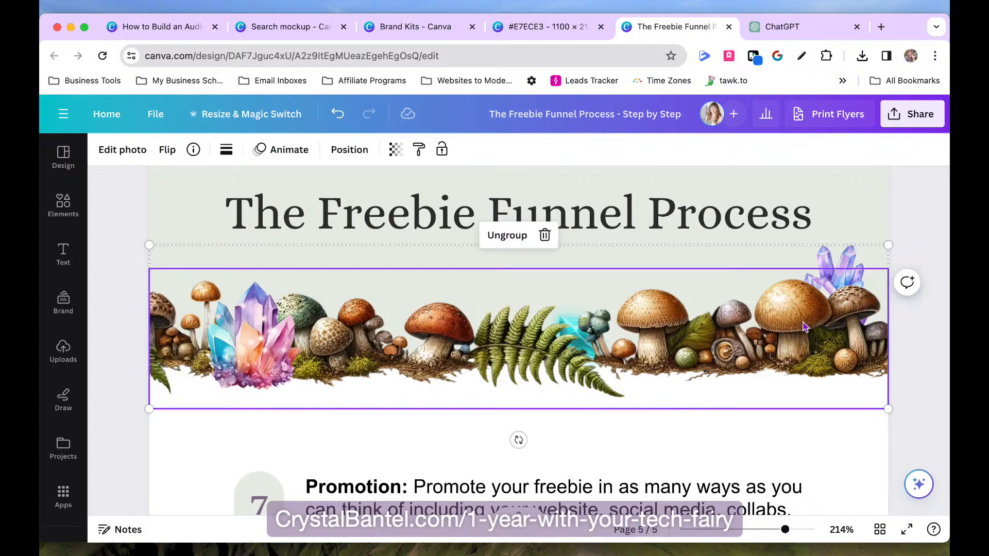
- Paste The Freebie Funnel Process title into the #E7ECE3 design, then delete it again
{"action": "left_click", "coordinate": [567, 29]}
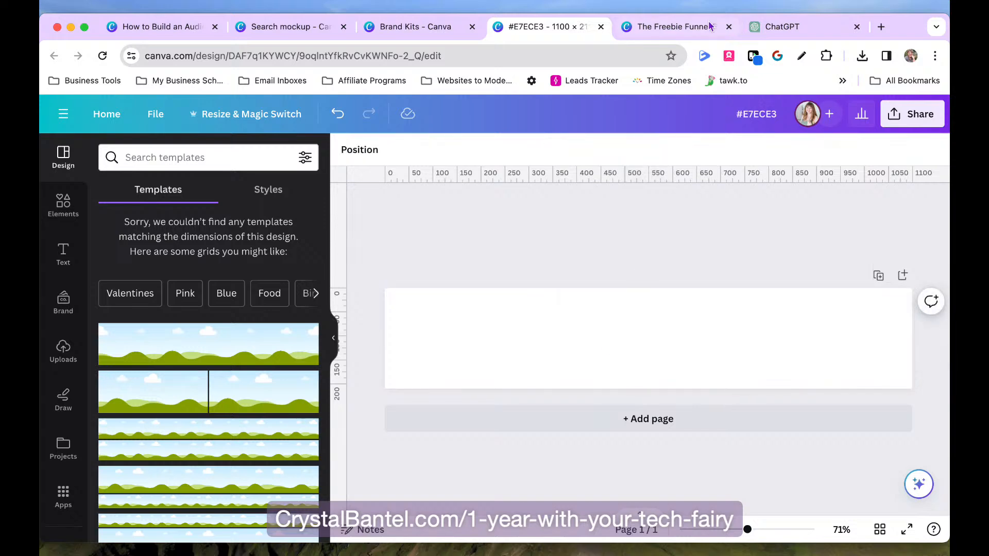
{"action": "left_click", "coordinate": [676, 30]}
{"action": "left_click", "coordinate": [673, 228]}
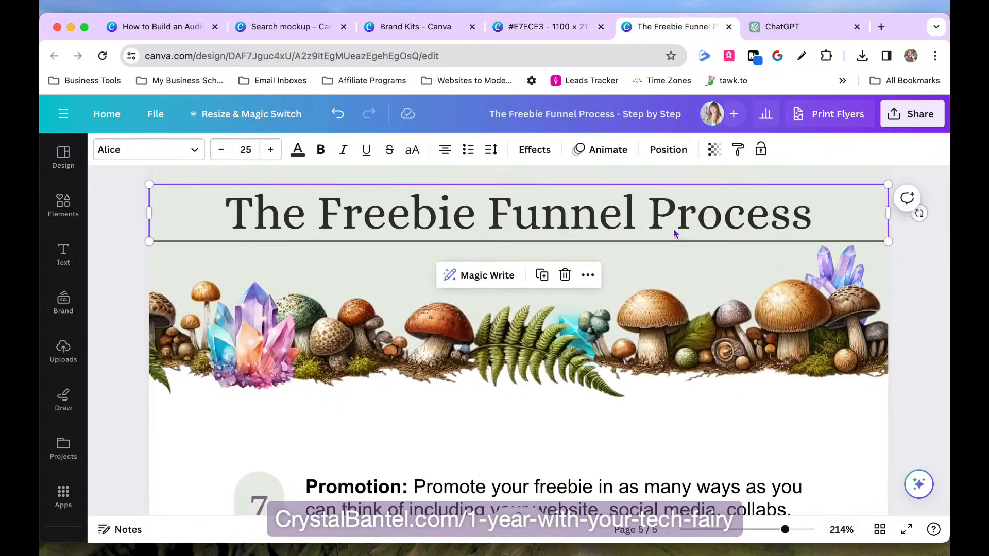
{"action": "left_click", "coordinate": [560, 27]}
{"action": "key", "text": "super+v"}
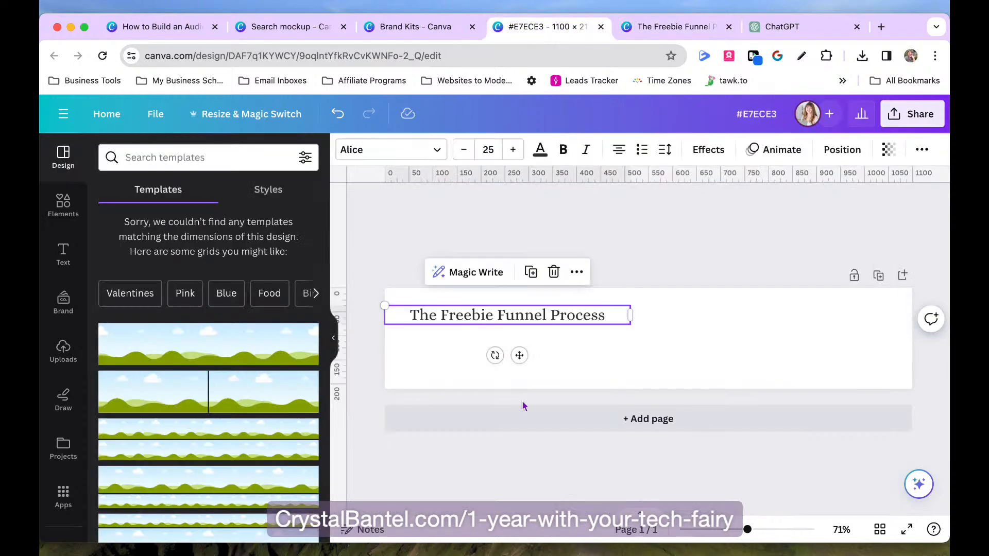
{"action": "key", "text": "Delete"}
- Paste the mushroom border onto the blank banner and enlarge it to nearly page width
{"action": "left_click", "coordinate": [675, 26]}
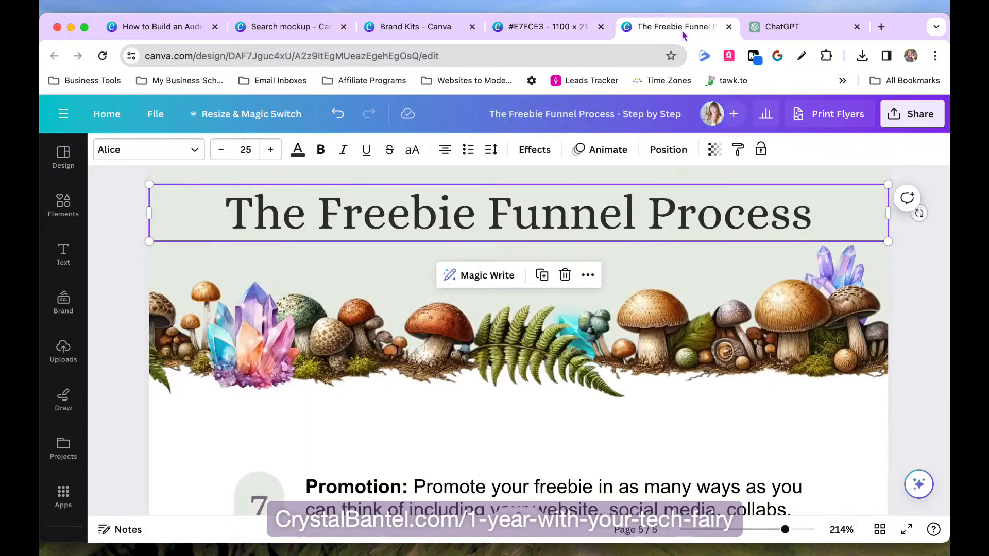
{"action": "left_click", "coordinate": [513, 323]}
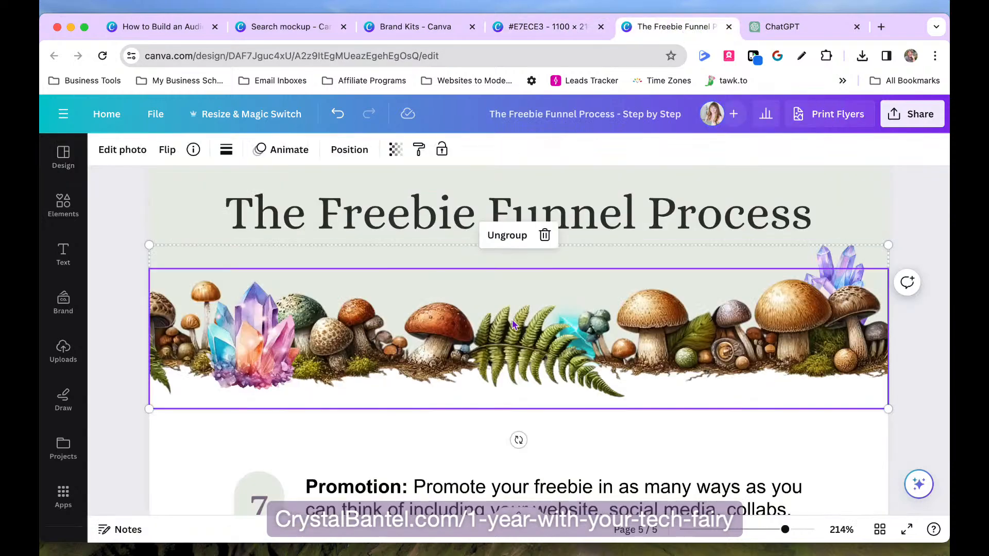
{"action": "left_click", "coordinate": [522, 31]}
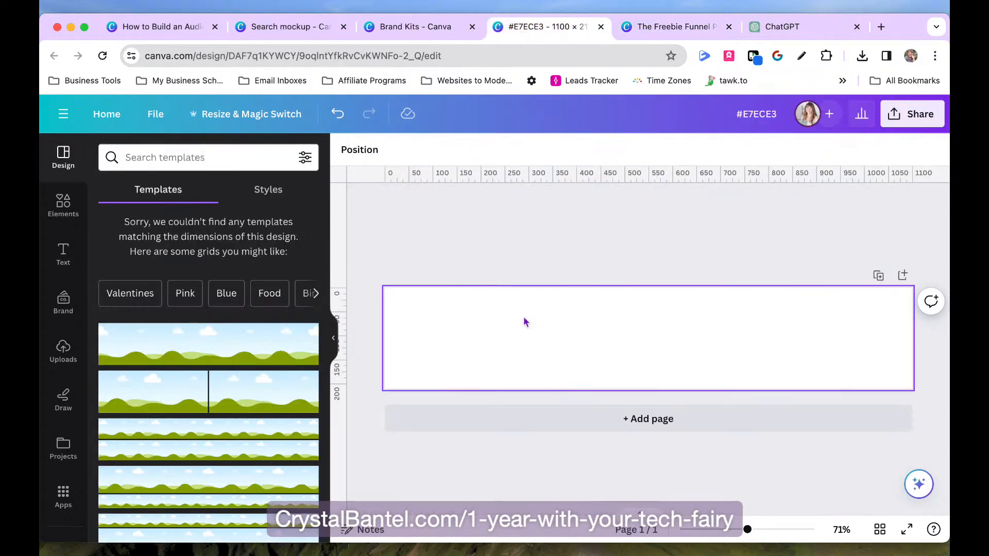
{"action": "key", "text": "super+v"}
{"action": "left_click_drag", "start_coordinate": [630, 326], "coordinate": [809, 311]}
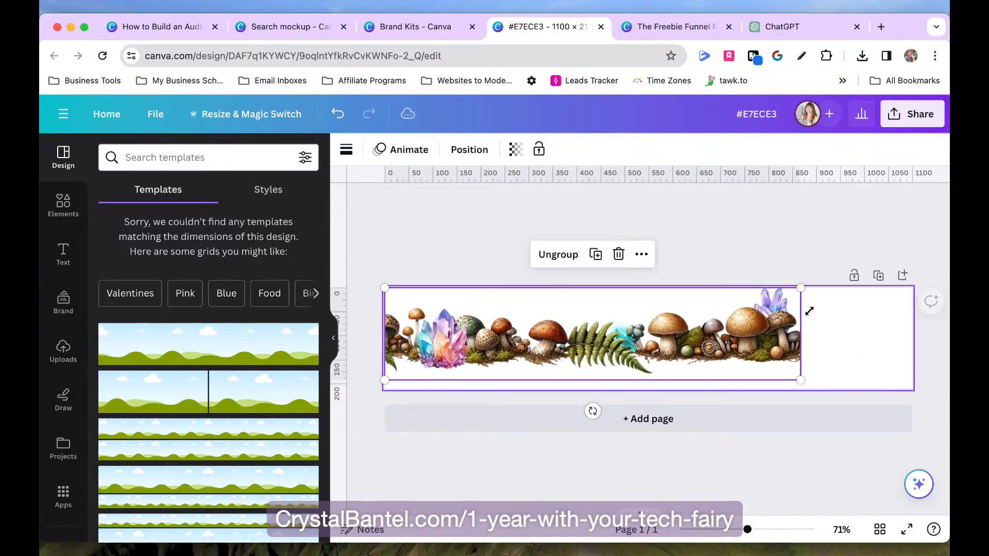
{"action": "left_click_drag", "start_coordinate": [800, 381], "coordinate": [868, 384]}
{"action": "left_click_drag", "start_coordinate": [829, 322], "coordinate": [856, 323]}
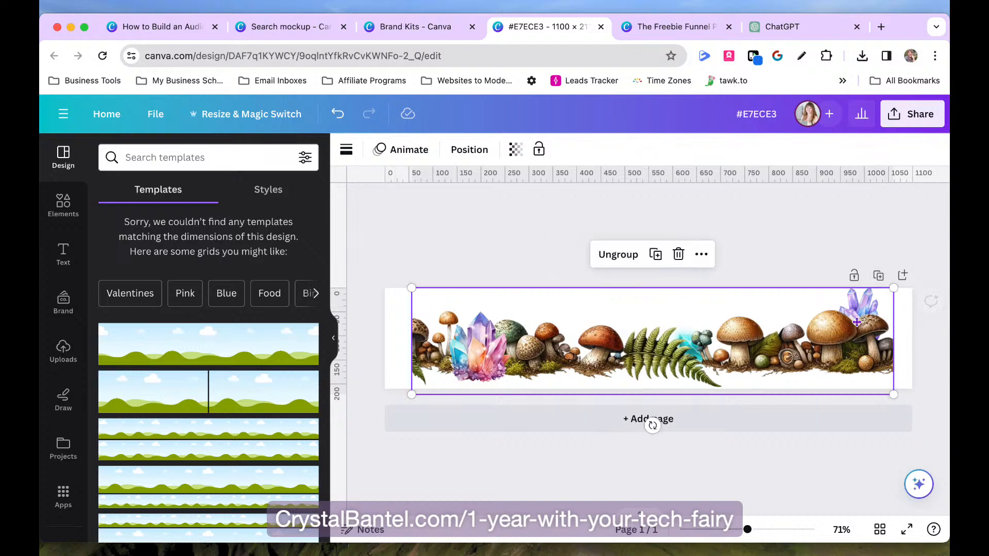
- Reposition the mushroom border against the left edge of the page
{"action": "left_click", "coordinate": [936, 345]}
{"action": "left_click", "coordinate": [768, 353]}
{"action": "left_click_drag", "start_coordinate": [765, 346], "coordinate": [762, 346]}
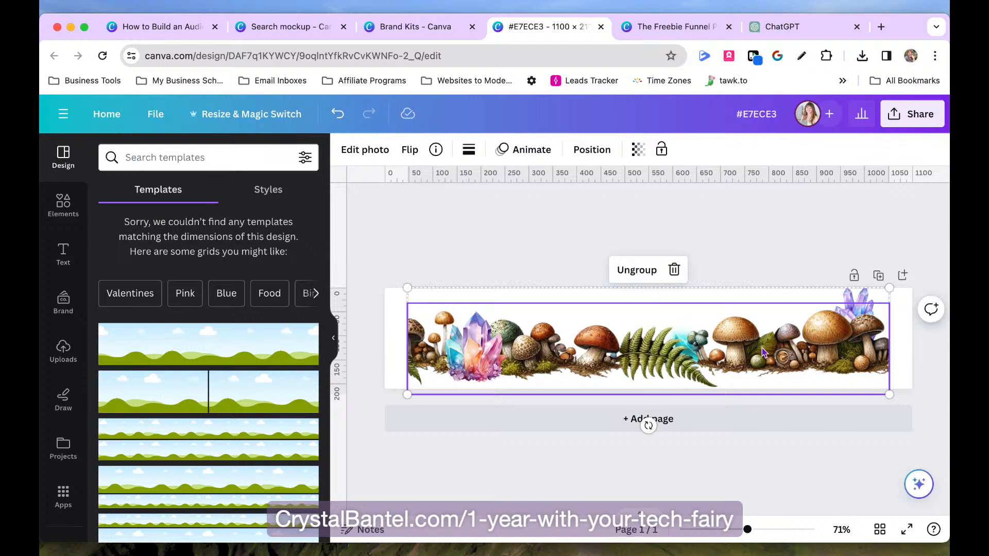
{"action": "left_click", "coordinate": [748, 236]}
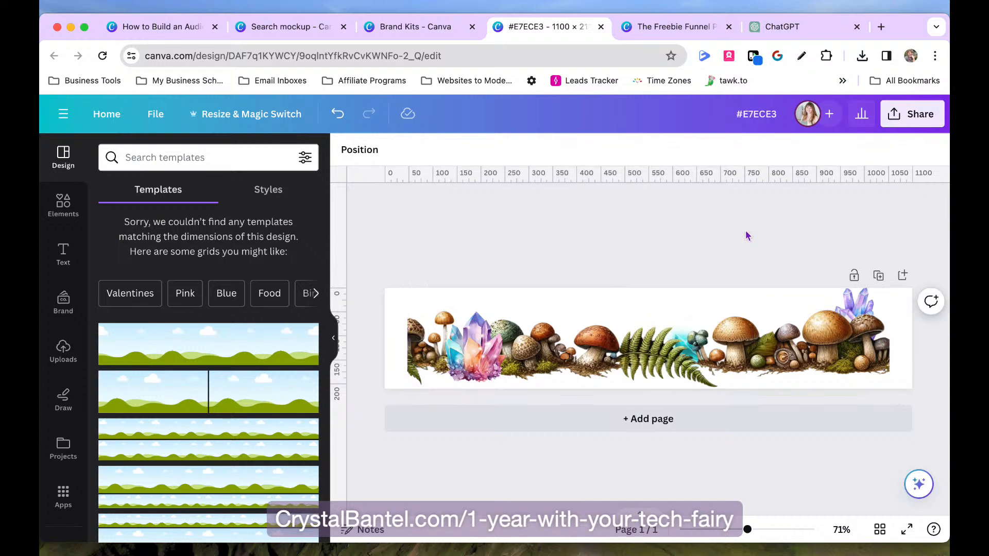
{"action": "left_click", "coordinate": [727, 353]}
{"action": "left_click_drag", "start_coordinate": [721, 355], "coordinate": [680, 345]}
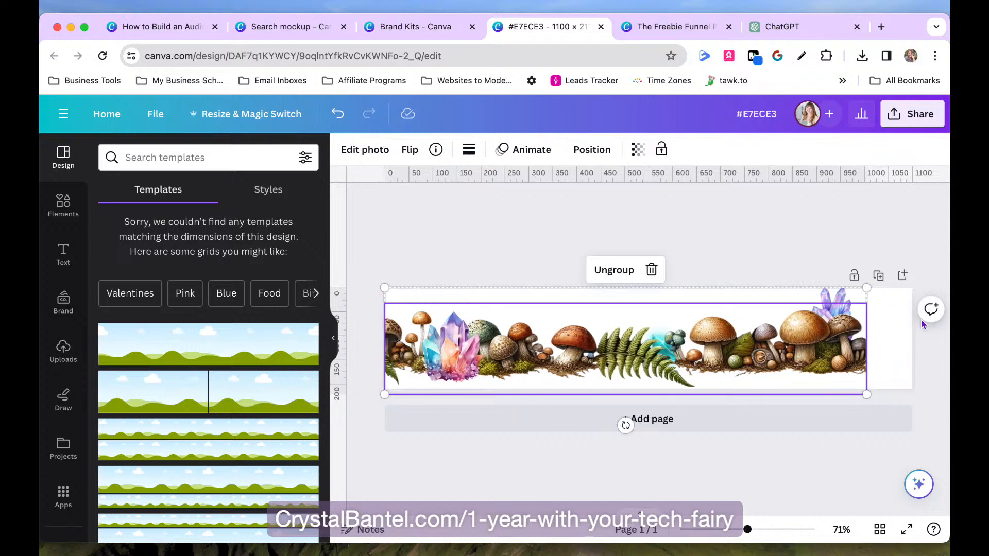
{"action": "left_click", "coordinate": [899, 255]}
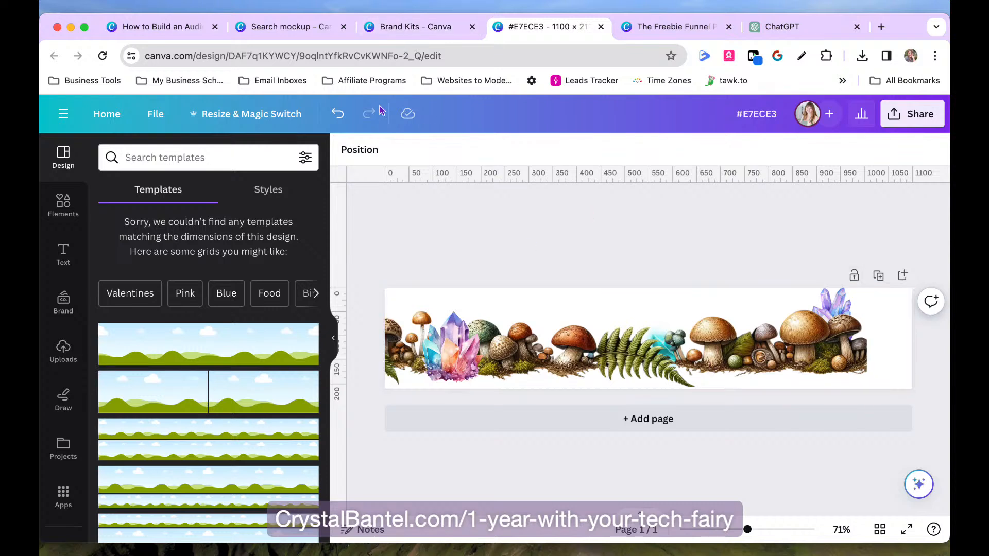
- Resize the banner design to 1100 × 311 px and nudge the mushroom border lower
{"action": "left_click", "coordinate": [250, 112]}
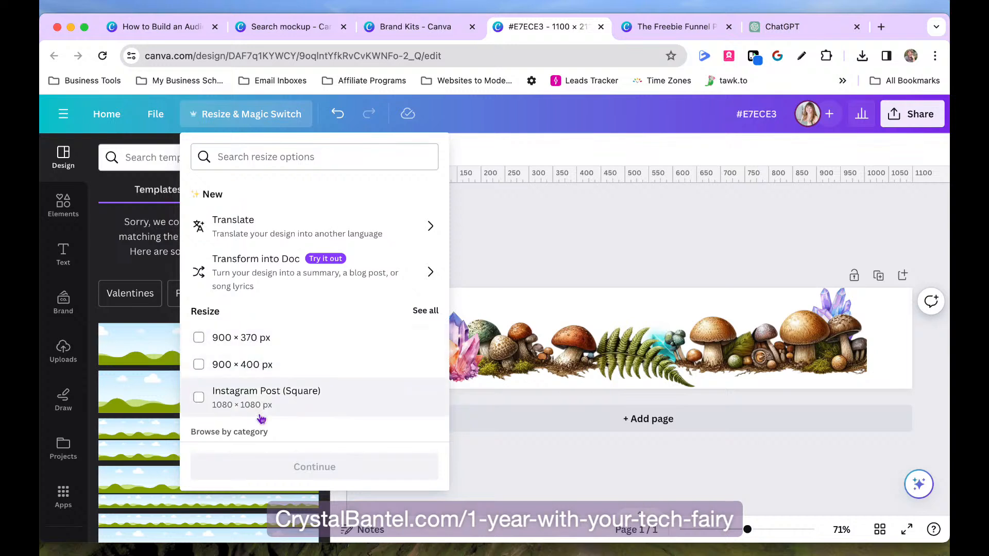
{"action": "scroll", "coordinate": [259, 417], "scroll_direction": "down", "scroll_amount": 3}
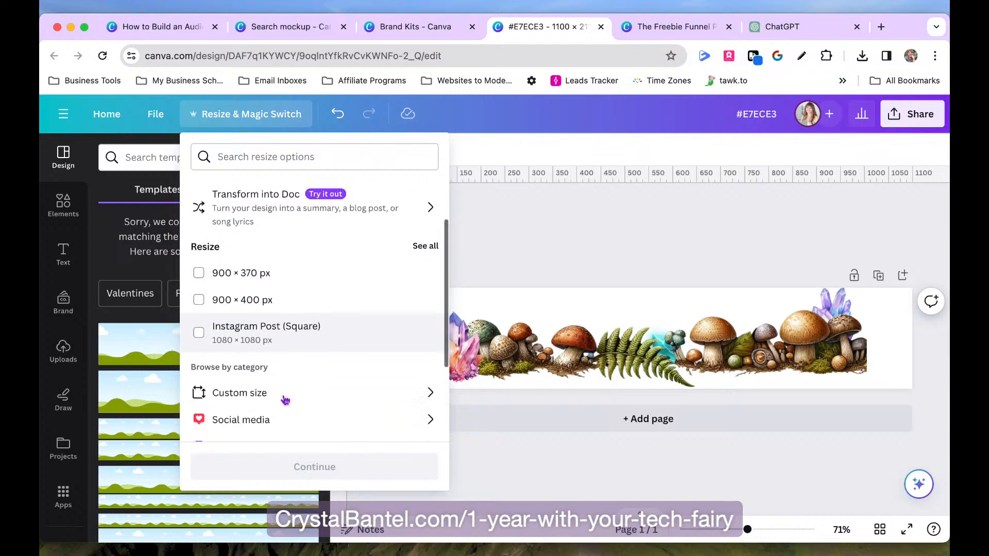
{"action": "left_click", "coordinate": [226, 381]}
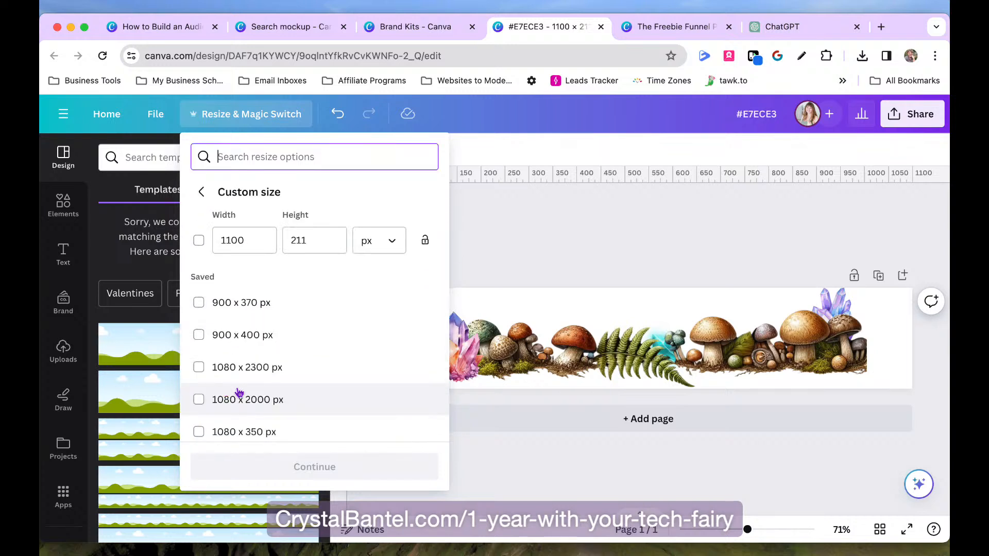
{"action": "left_click", "coordinate": [308, 244]}
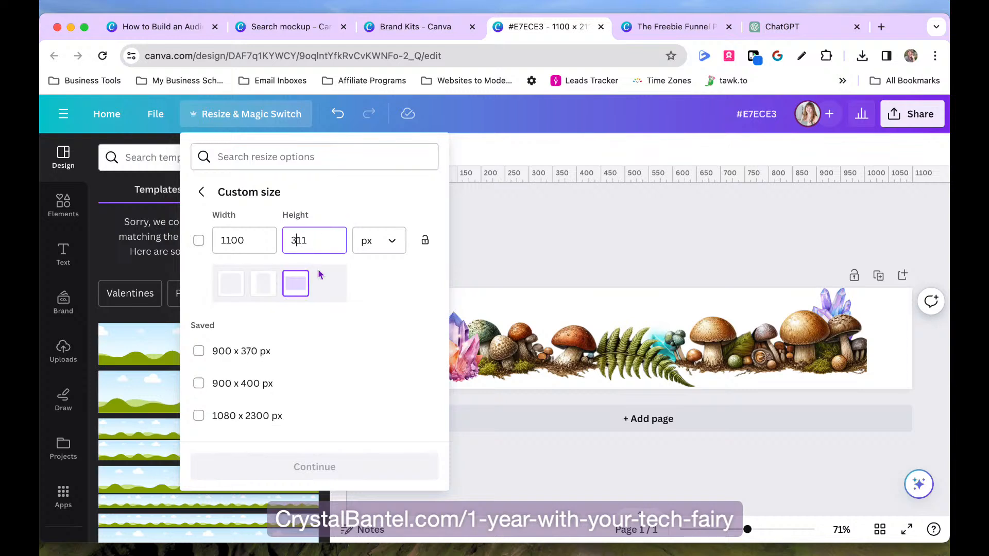
{"action": "left_click", "coordinate": [198, 241]}
{"action": "left_click", "coordinate": [305, 472]}
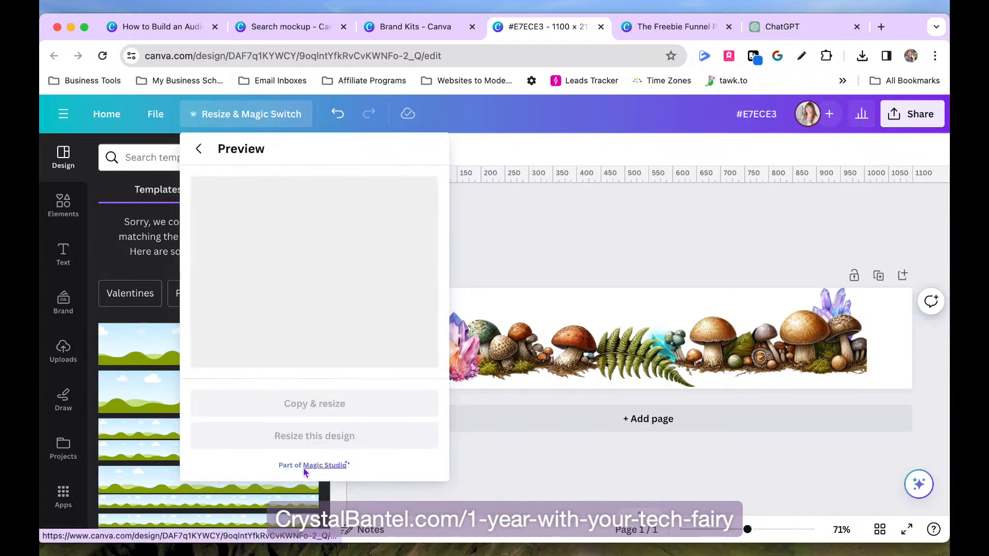
{"action": "left_click", "coordinate": [309, 437]}
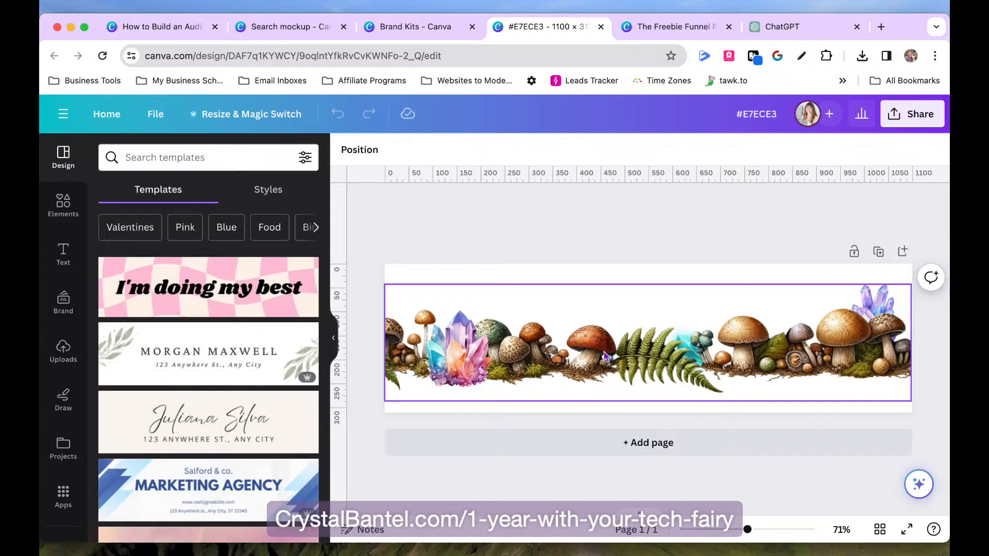
{"action": "left_click_drag", "start_coordinate": [605, 355], "coordinate": [603, 362]}
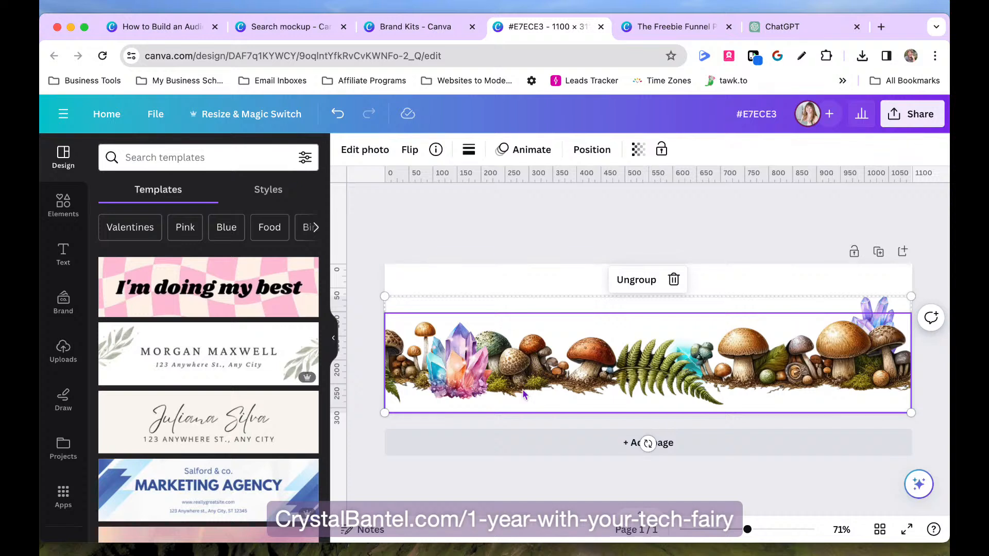
- Enter a 260 px custom height, then close the resize preview without applying it
{"action": "left_click", "coordinate": [257, 119]}
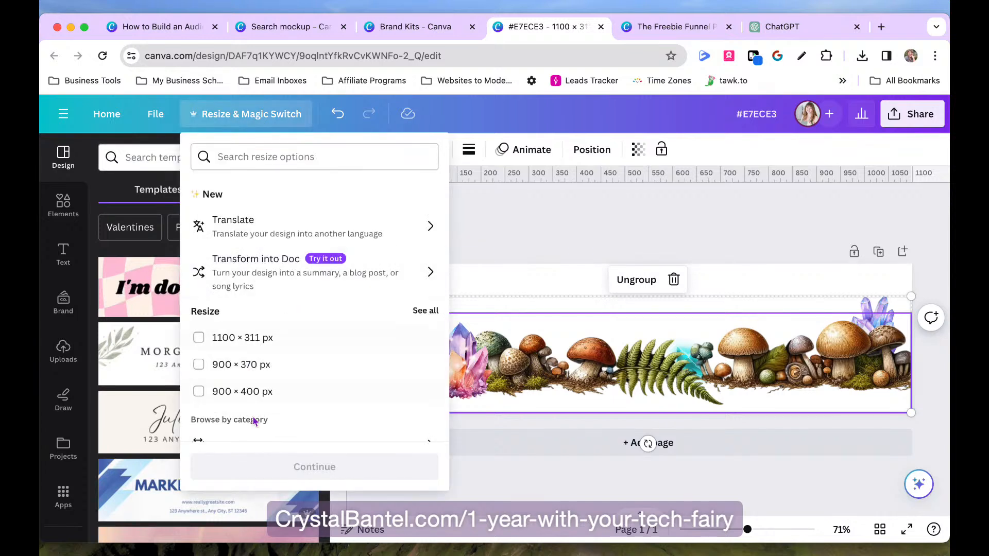
{"action": "scroll", "coordinate": [258, 428], "scroll_direction": "down", "scroll_amount": 1}
{"action": "left_click", "coordinate": [261, 390]}
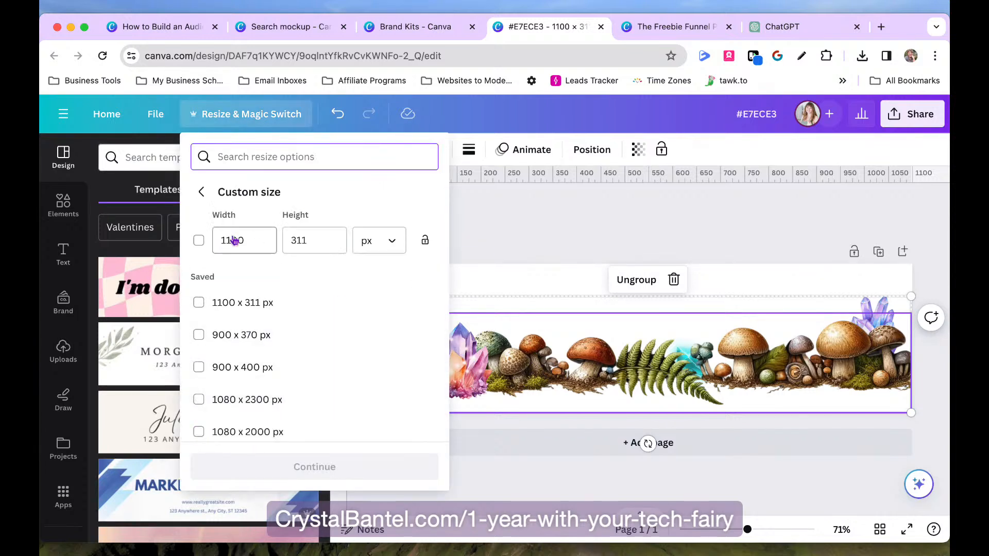
{"action": "left_click", "coordinate": [298, 240]}
{"action": "left_click_drag", "start_coordinate": [308, 241], "coordinate": [289, 244]}
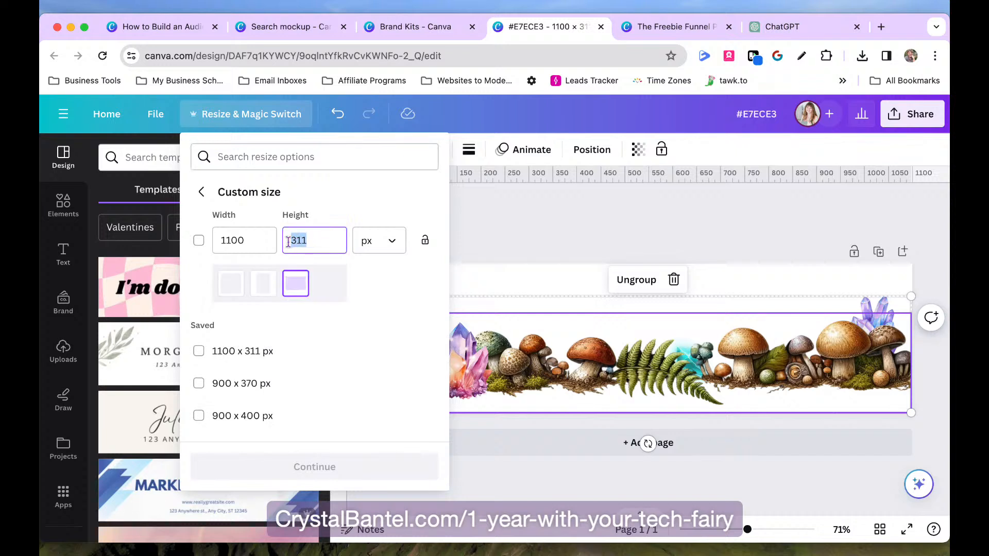
{"action": "type", "text": "260"}
{"action": "left_click", "coordinate": [199, 241]}
{"action": "left_click", "coordinate": [323, 477]}
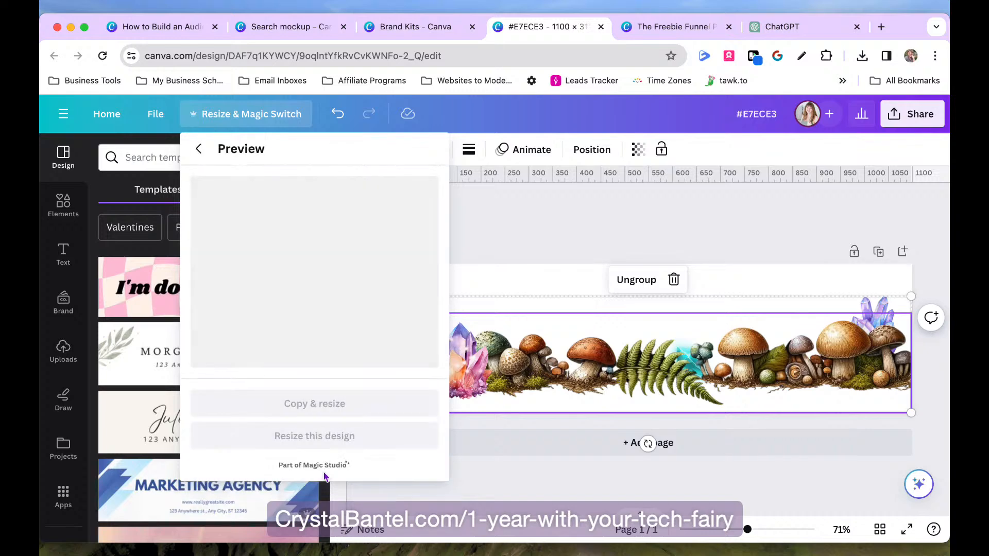
{"action": "left_click", "coordinate": [587, 225]}
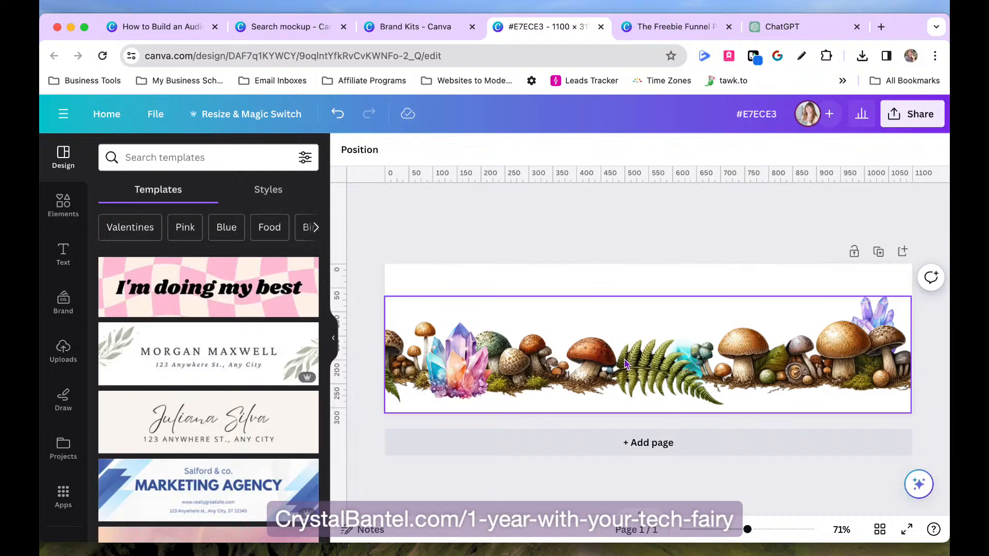
- Re-enter the 260 px height and resize the design to 1100 × 260 px
{"action": "left_click", "coordinate": [252, 115]}
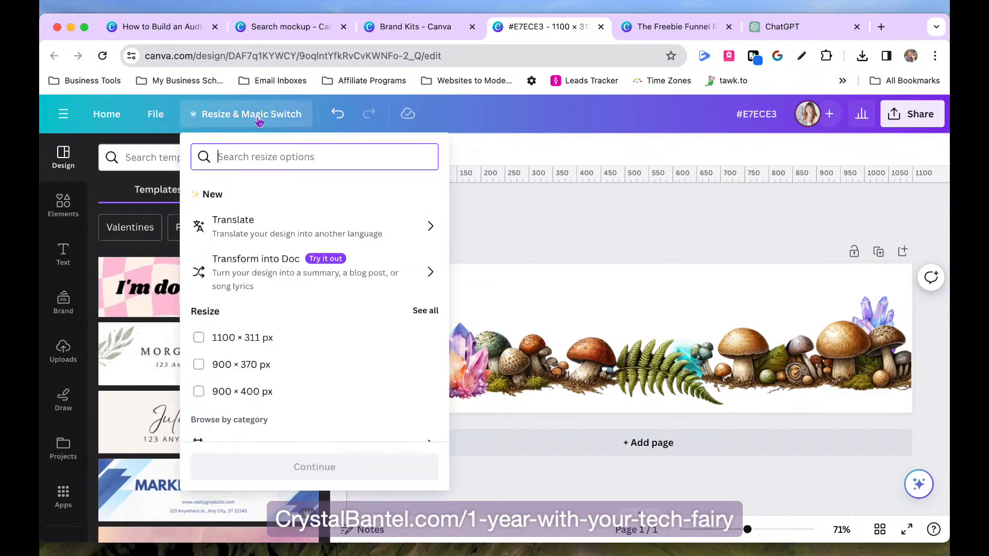
{"action": "scroll", "coordinate": [254, 381], "scroll_direction": "down", "scroll_amount": 2}
{"action": "left_click", "coordinate": [254, 347]}
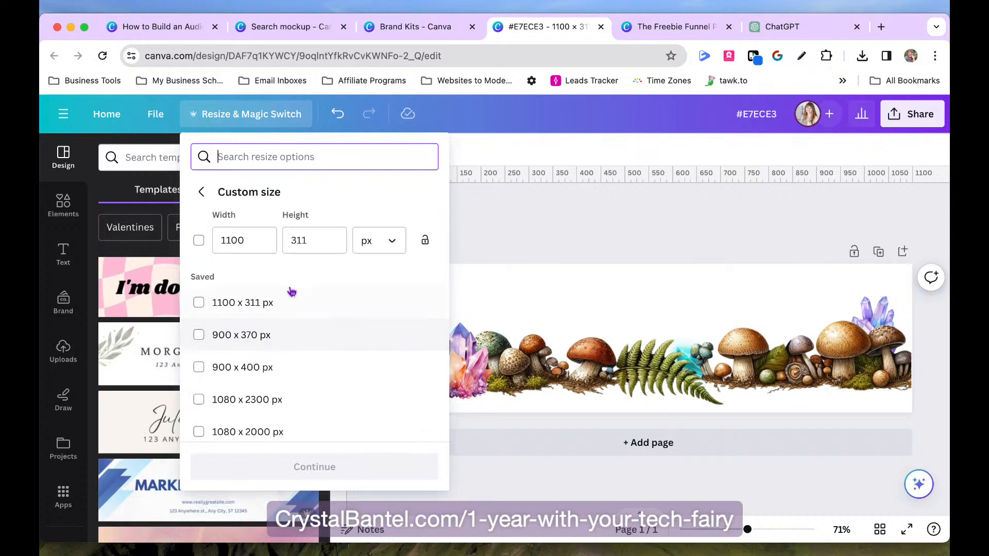
{"action": "left_click", "coordinate": [200, 242]}
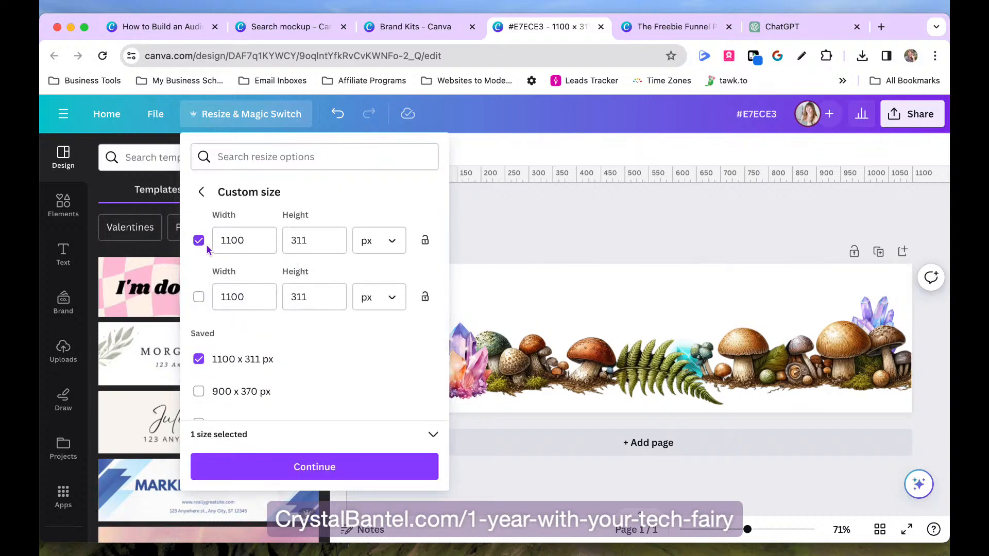
{"action": "left_click", "coordinate": [199, 241]}
{"action": "left_click", "coordinate": [299, 240]}
{"action": "double_click", "coordinate": [298, 241]}
{"action": "type", "text": "260"}
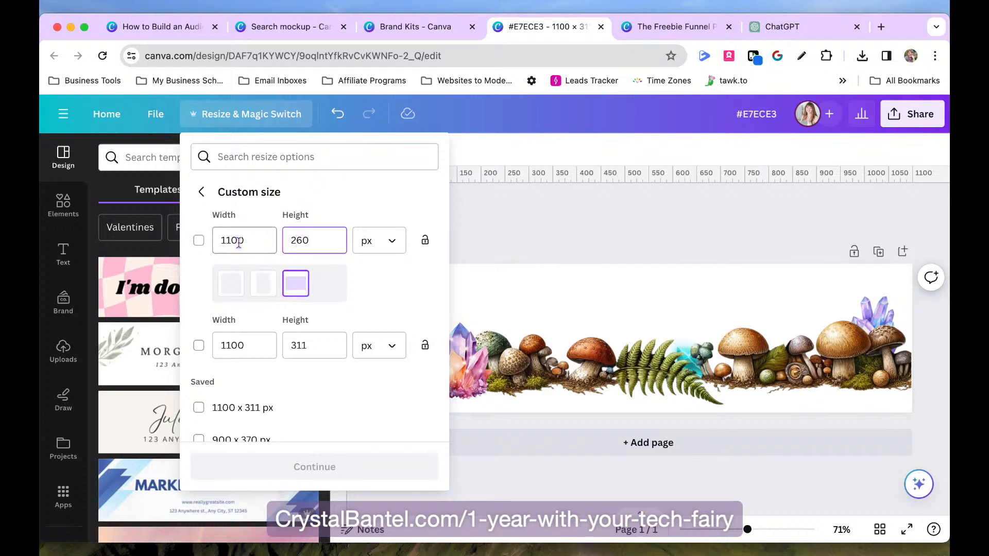
{"action": "left_click", "coordinate": [344, 299]}
{"action": "left_click", "coordinate": [199, 241]}
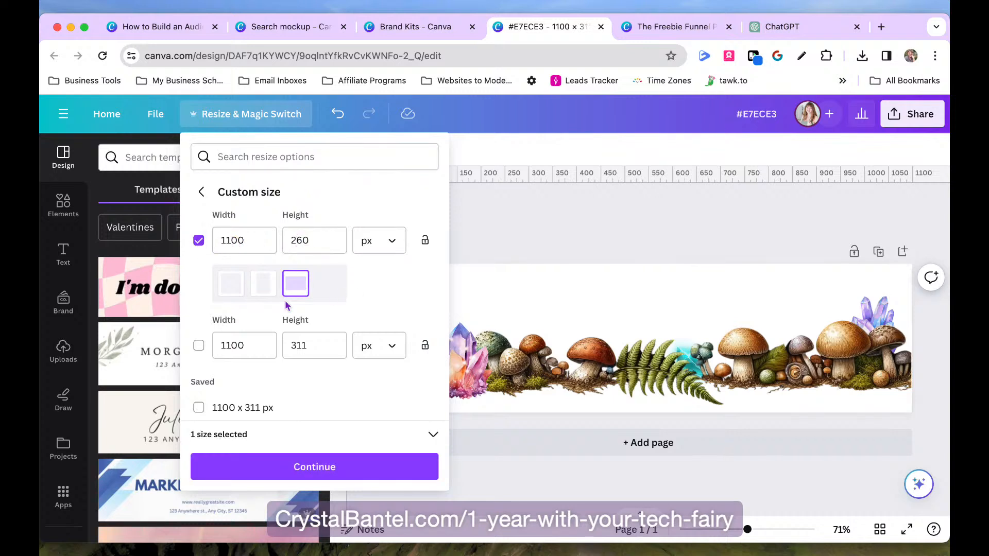
{"action": "left_click", "coordinate": [327, 467]}
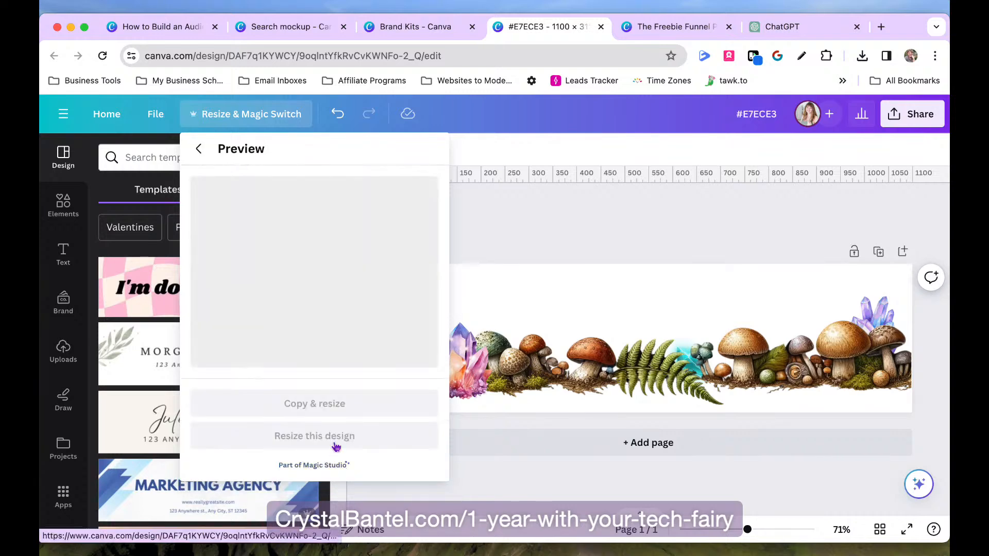
{"action": "left_click", "coordinate": [313, 442]}
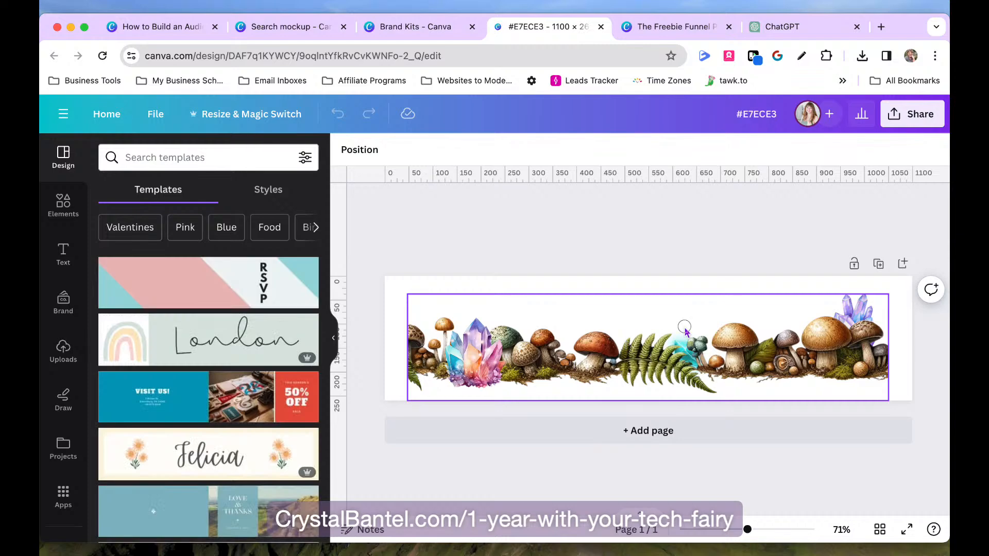
- Move the mushroom border to the left edge and enlarge it to fill the page width
{"action": "left_click_drag", "start_coordinate": [685, 328], "coordinate": [662, 327]}
{"action": "left_click_drag", "start_coordinate": [866, 296], "coordinate": [912, 285]}
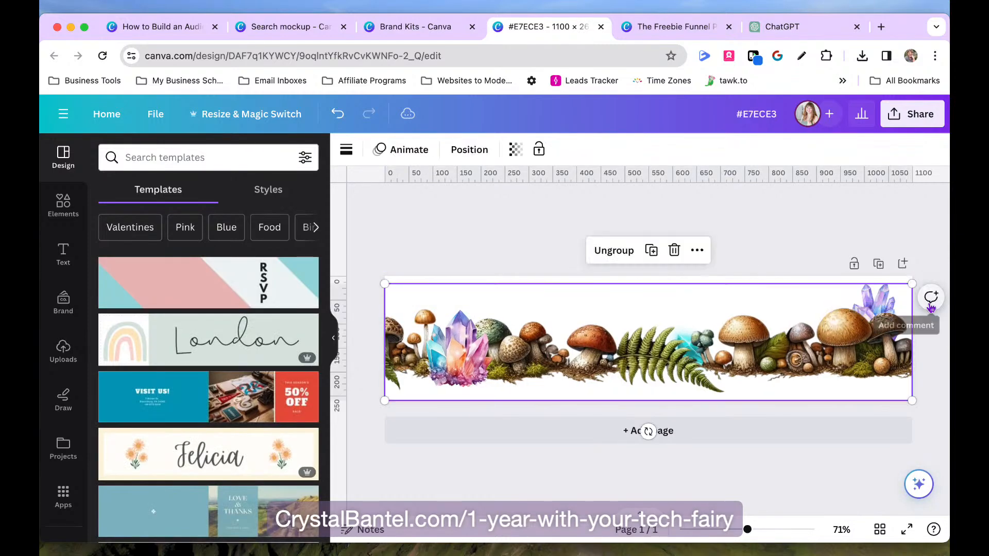
{"action": "left_click", "coordinate": [926, 256]}
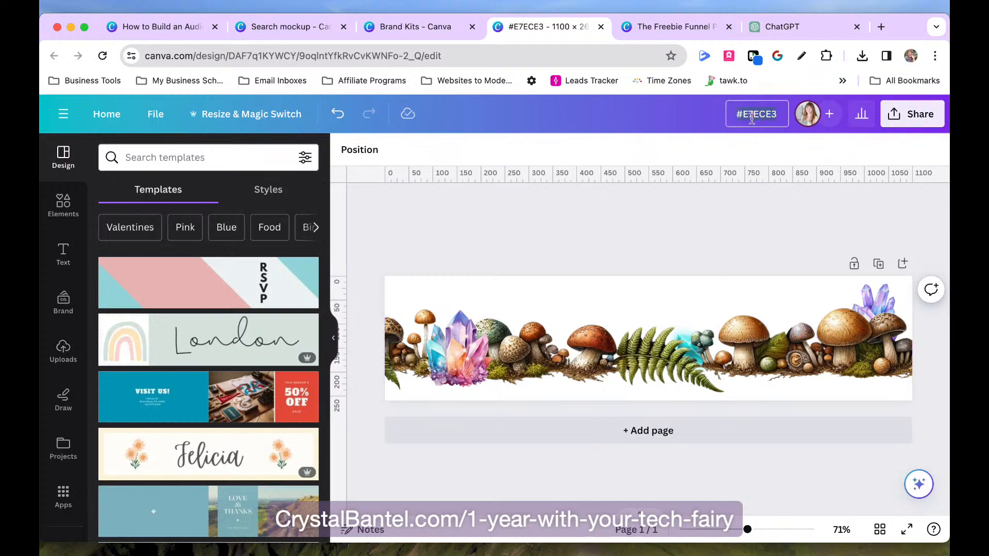
- Title the design 'Mushroom Border', download it as a PNG, and reopen MailerLite's image block
{"action": "type", "text": "Mushroom Border"}
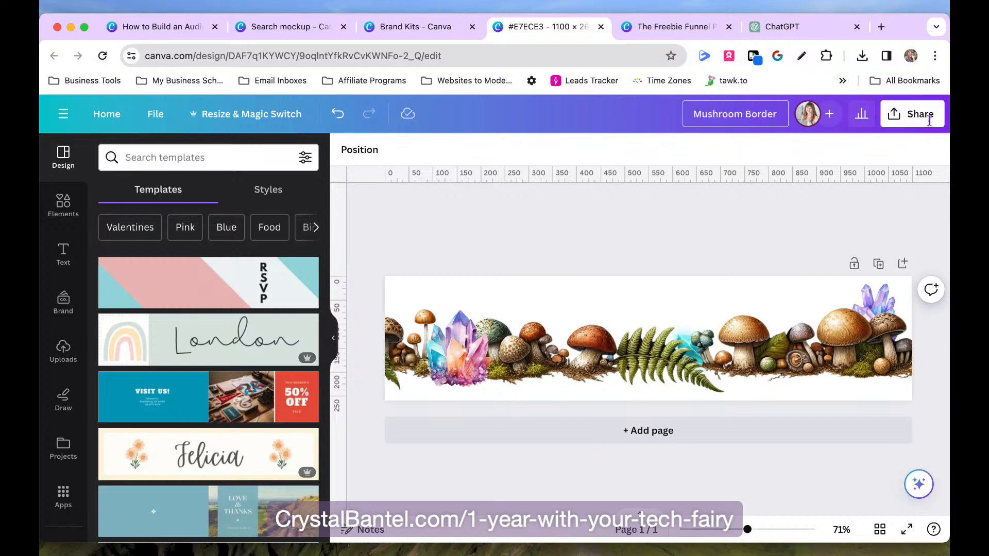
{"action": "left_click", "coordinate": [913, 114]}
{"action": "left_click", "coordinate": [731, 453]}
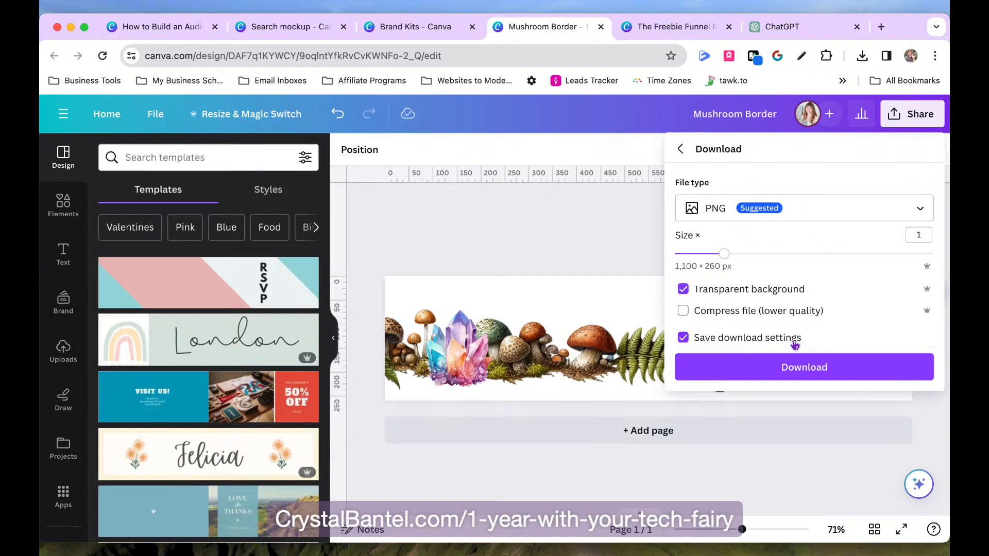
{"action": "left_click", "coordinate": [853, 370]}
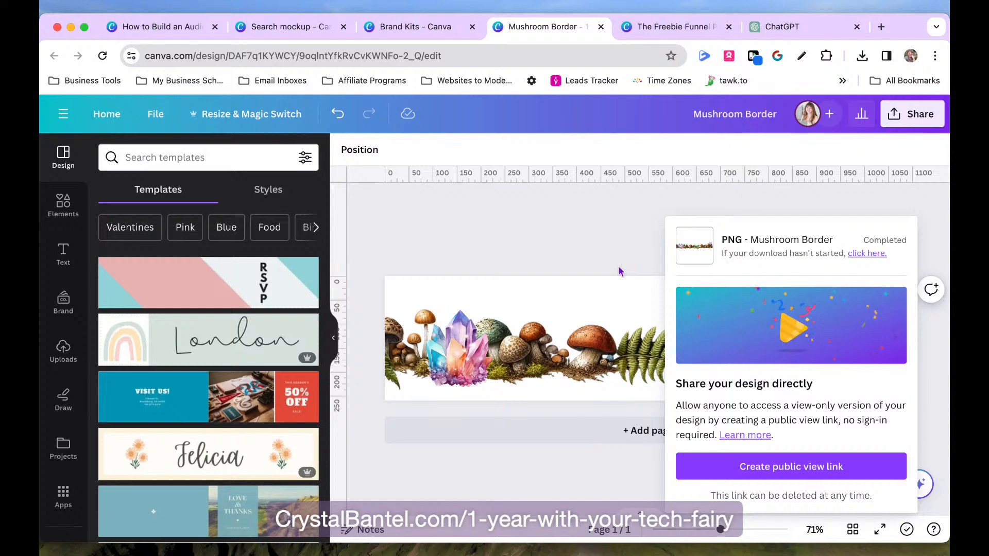
{"action": "left_click", "coordinate": [598, 258]}
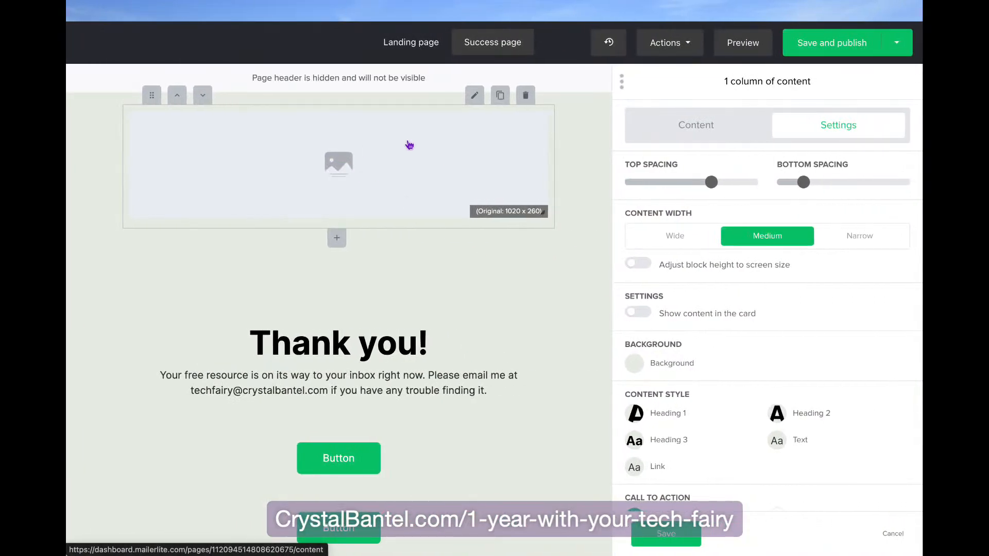
{"action": "left_click", "coordinate": [444, 153]}
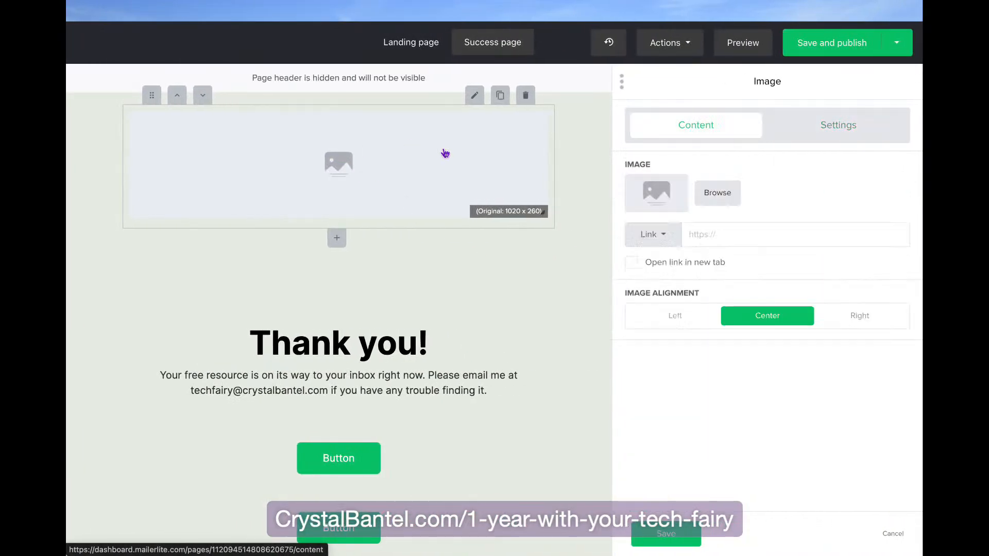
- Upload and insert Mushroom Border.png, then set its bottom spacing to zero and save
{"action": "left_click", "coordinate": [657, 196]}
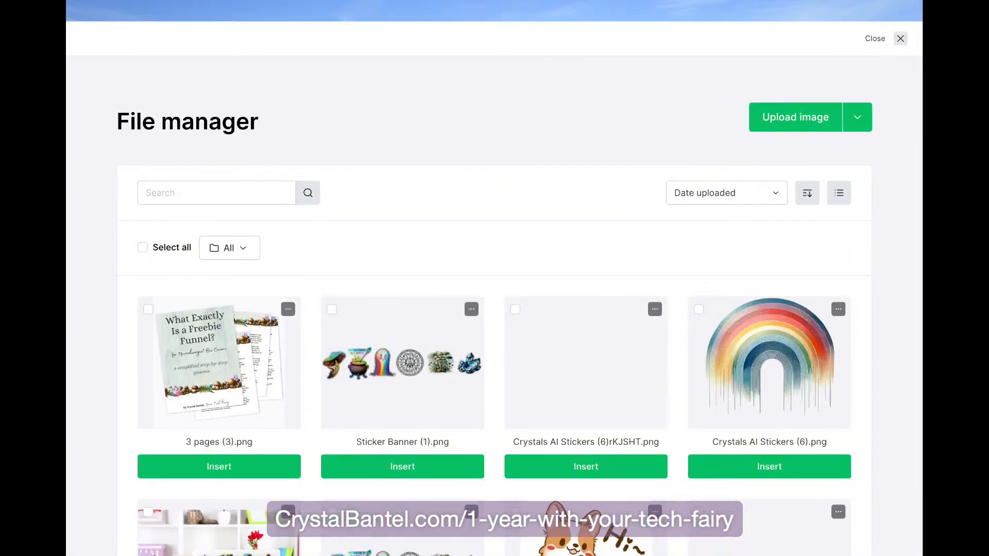
{"action": "left_click_drag", "start_coordinate": [864, 497], "coordinate": [561, 371]}
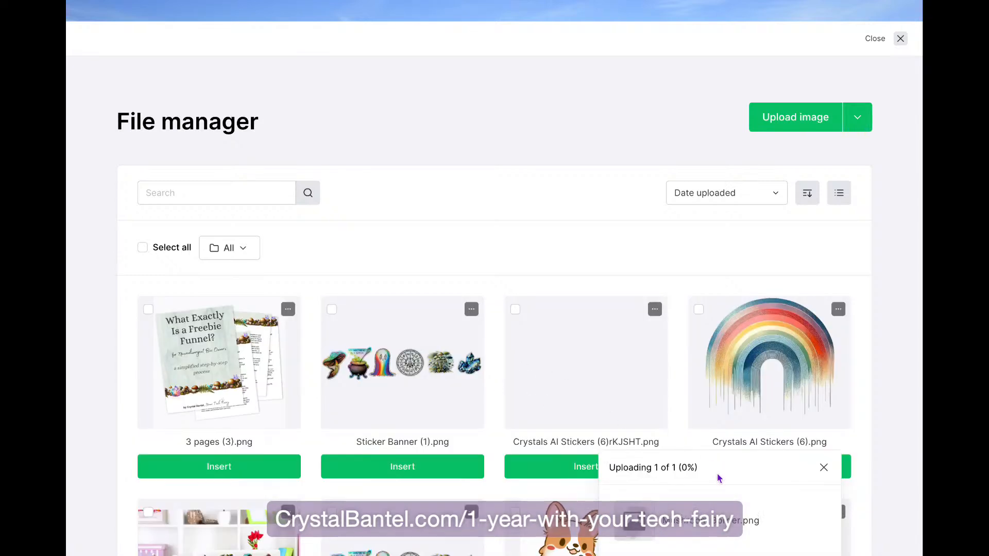
{"action": "left_click", "coordinate": [218, 464]}
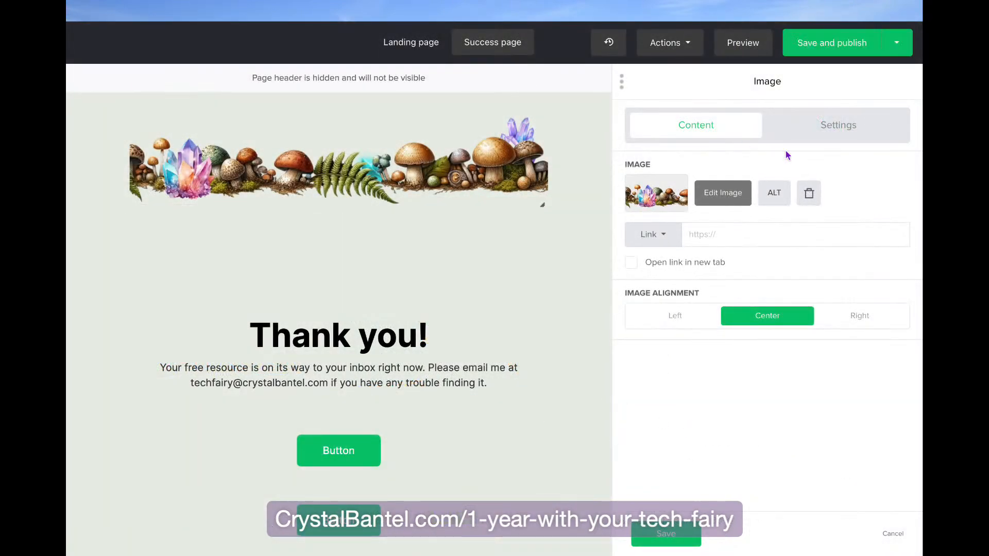
{"action": "left_click", "coordinate": [832, 126]}
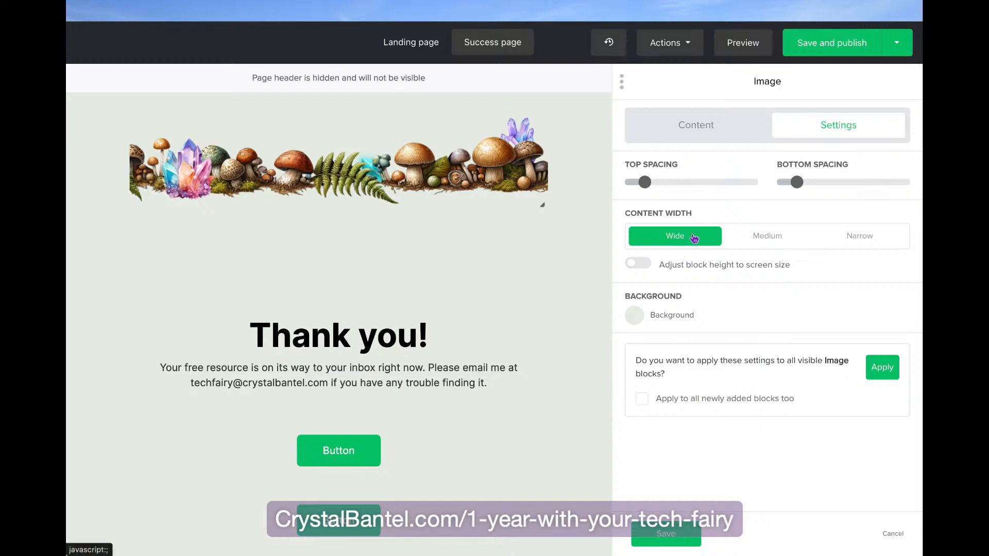
{"action": "left_click_drag", "start_coordinate": [797, 182], "coordinate": [754, 189]}
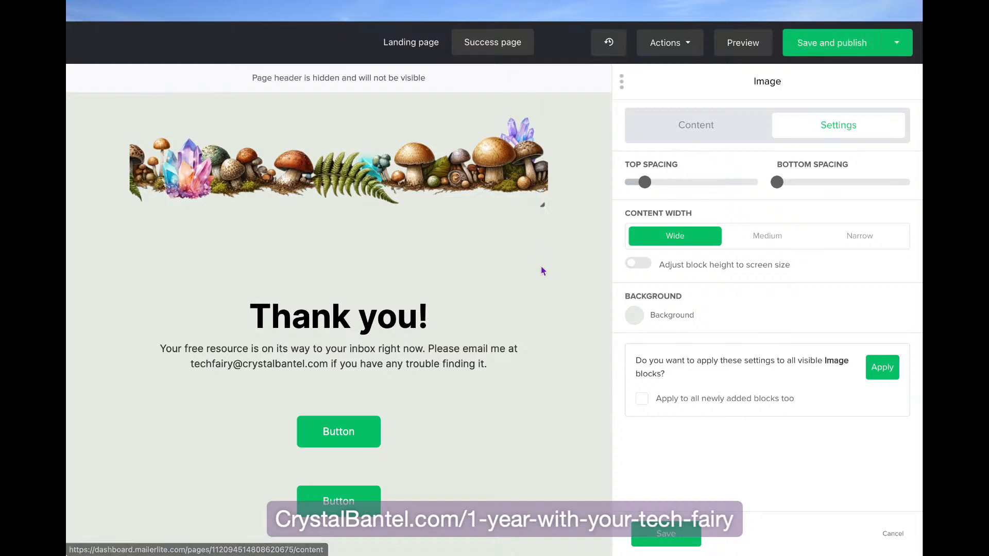
{"action": "left_click", "coordinate": [666, 534]}
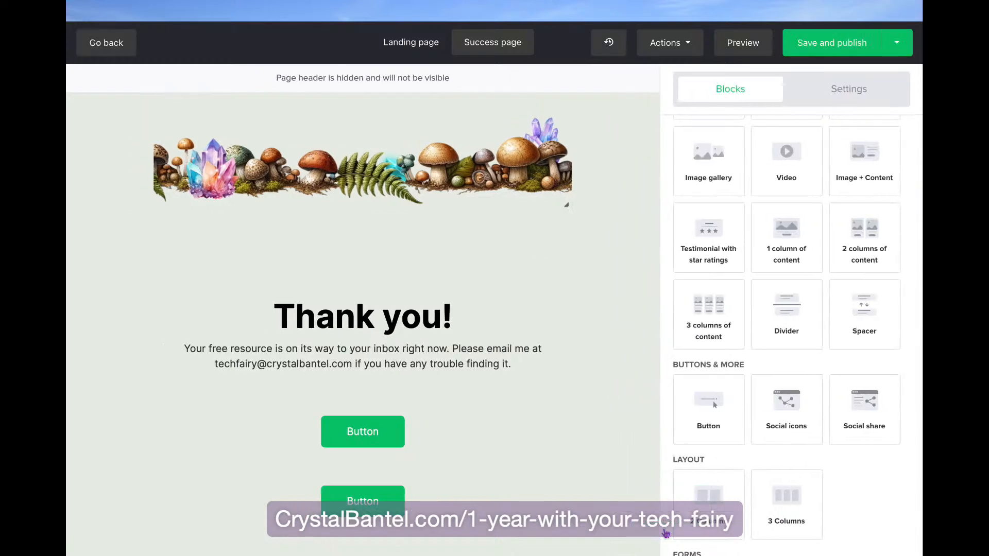
- Review the page-wide Design settings' background and card options without changing them
{"action": "left_click", "coordinate": [858, 96]}
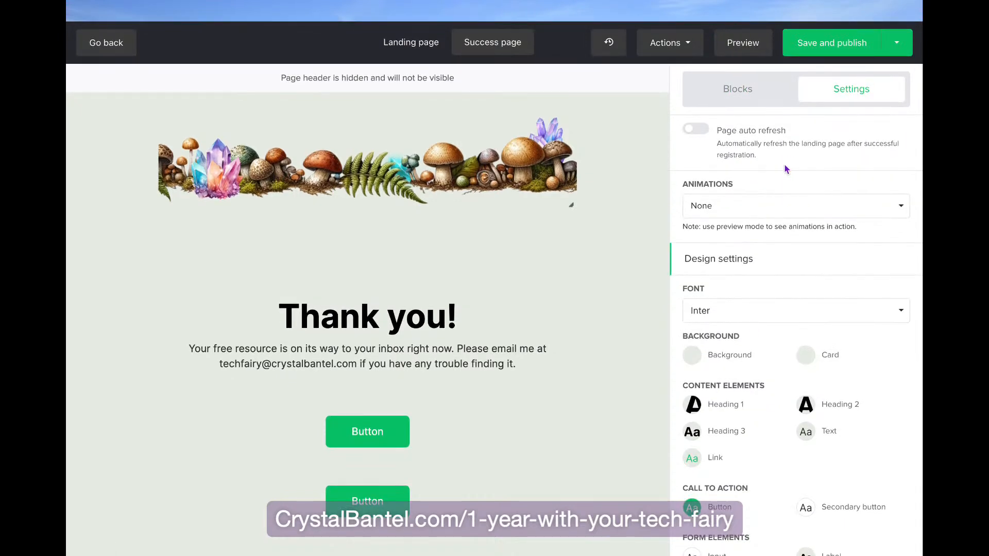
{"action": "scroll", "coordinate": [747, 283], "scroll_direction": "down", "scroll_amount": 3}
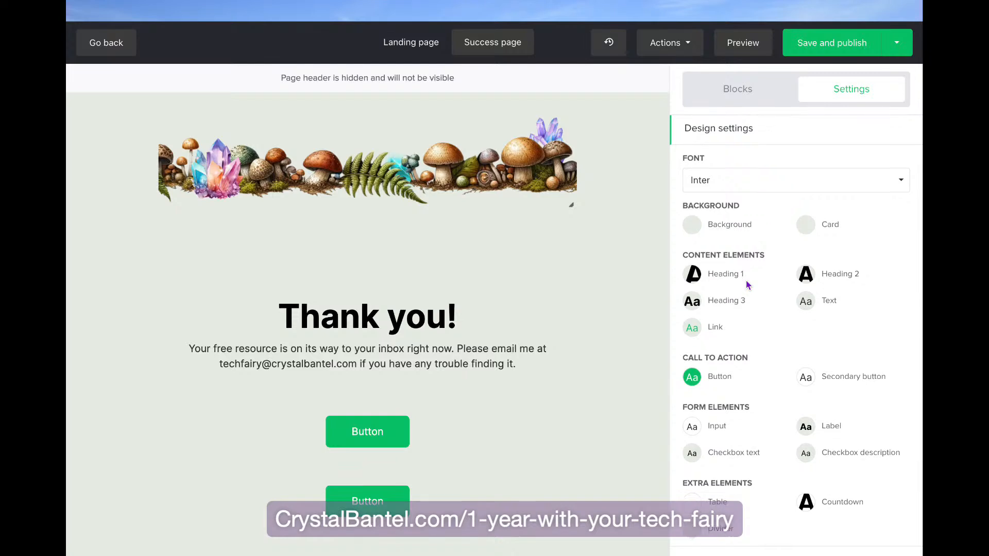
{"action": "scroll", "coordinate": [746, 280], "scroll_direction": "up", "scroll_amount": 3}
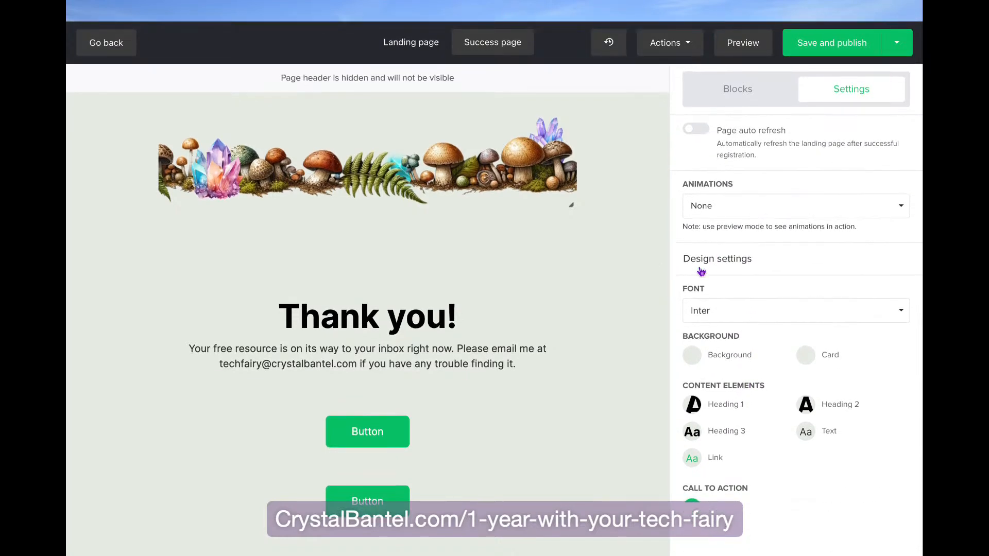
{"action": "left_click", "coordinate": [701, 263]}
{"action": "mouse_move", "coordinate": [406, 173]}
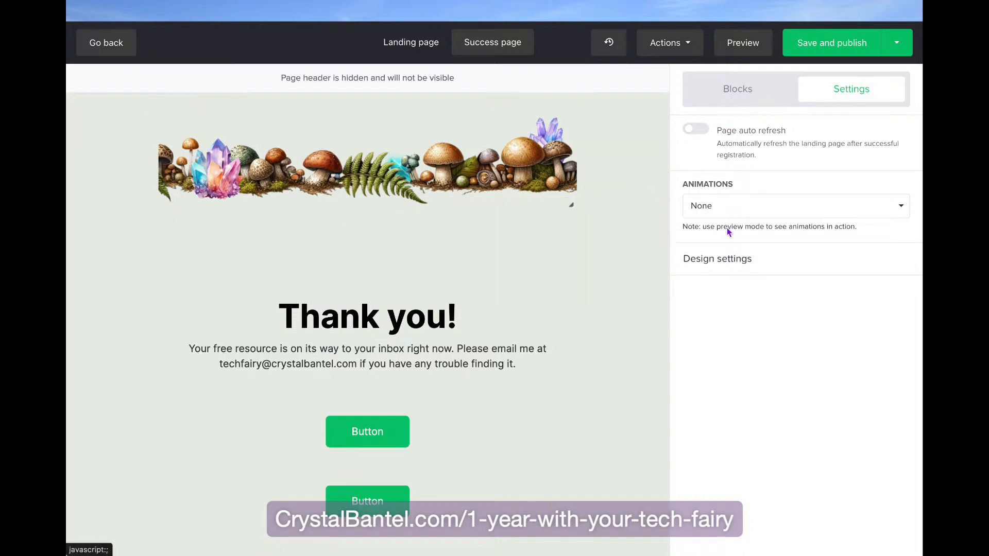
{"action": "left_click", "coordinate": [727, 262]}
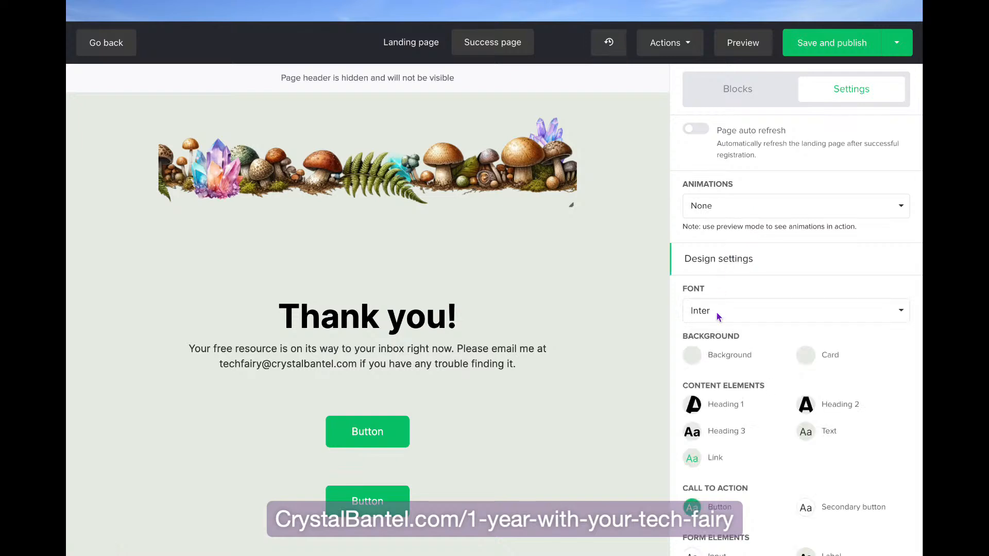
{"action": "left_click", "coordinate": [696, 326]}
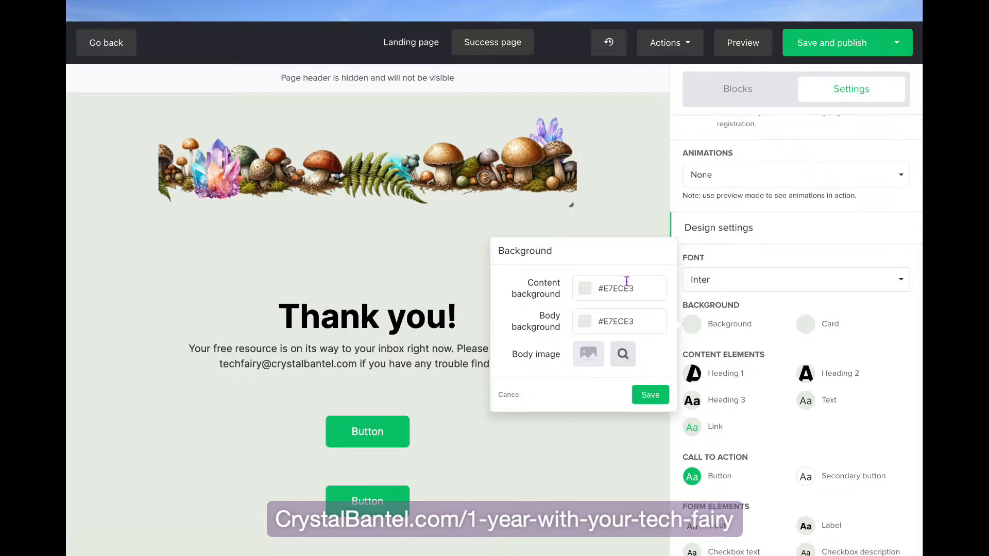
{"action": "left_click", "coordinate": [814, 326]}
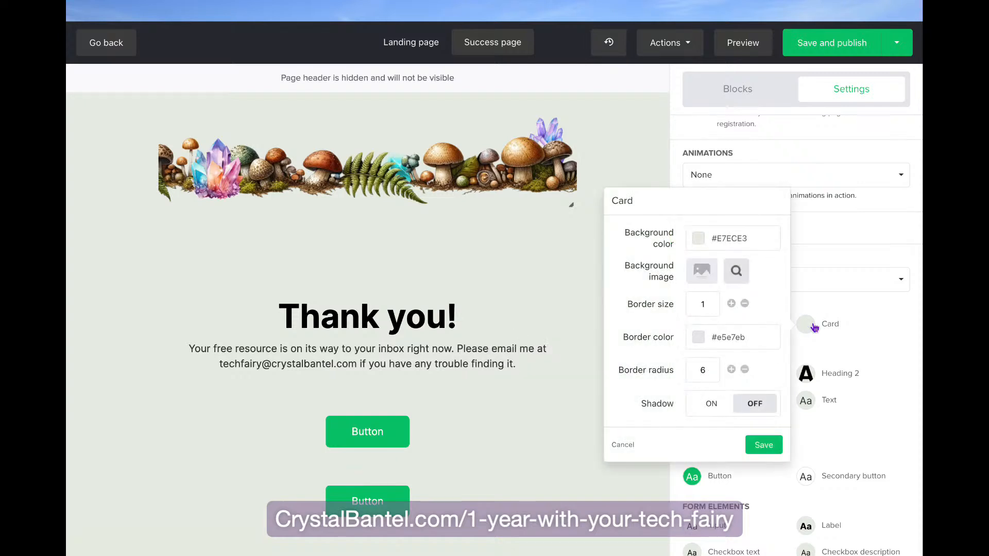
{"action": "left_click", "coordinate": [860, 317]}
{"action": "scroll", "coordinate": [746, 416], "scroll_direction": "down", "scroll_amount": 2}
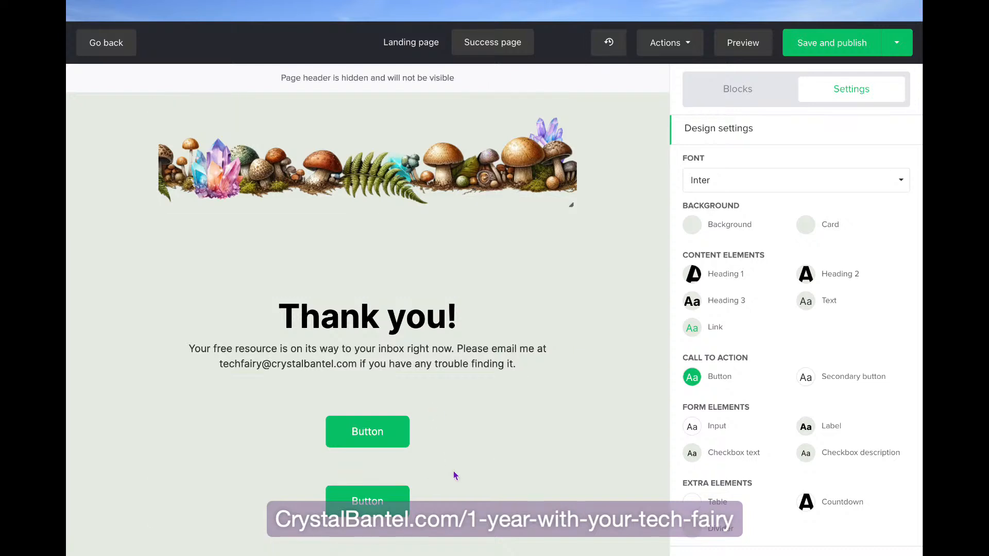
- Delete the second button and relabel the first 'Join Our Online Community in Facebook'
{"action": "left_click", "coordinate": [555, 470]}
{"action": "left_click", "coordinate": [399, 432]}
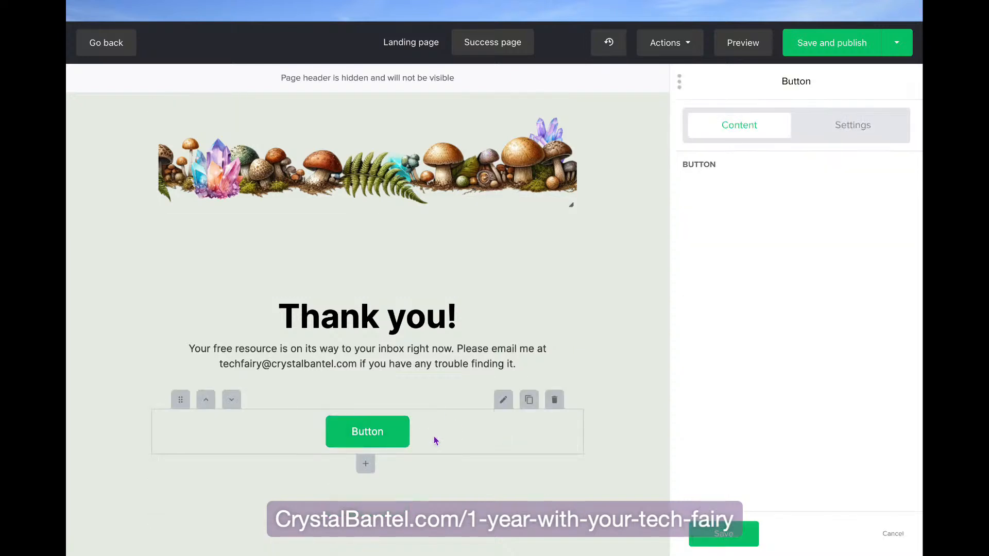
{"action": "double_click", "coordinate": [658, 185]}
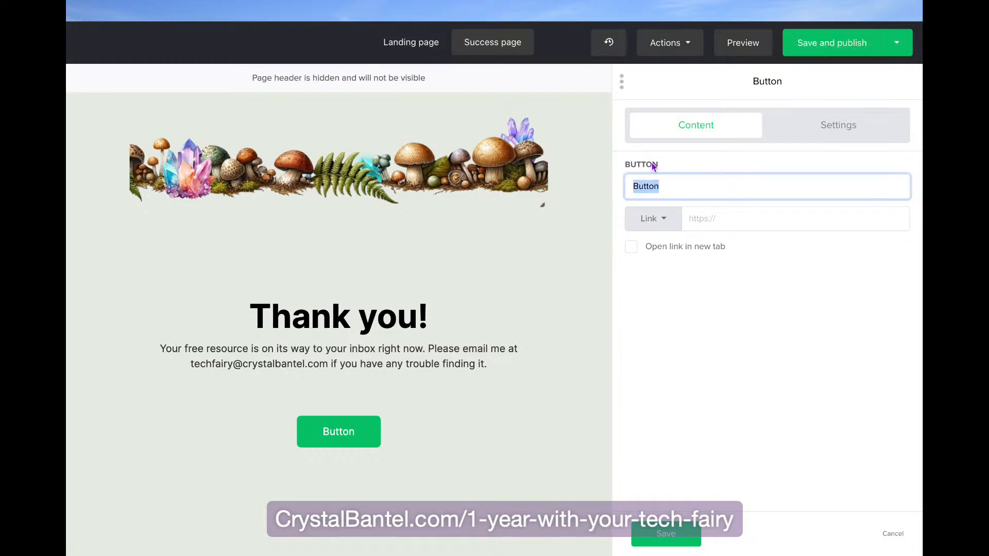
{"action": "type", "text": "Join"}
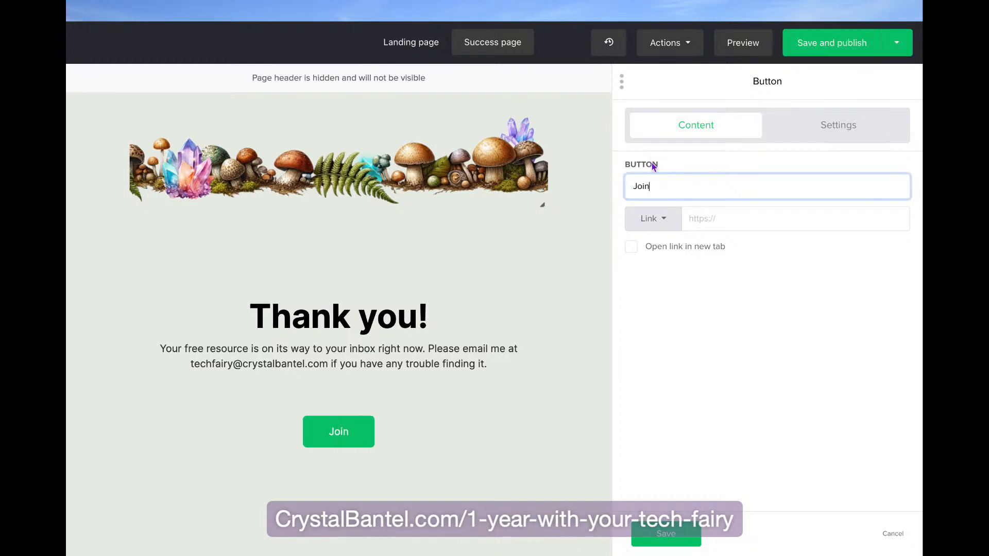
{"action": "type", "text": " Our Online Community "}
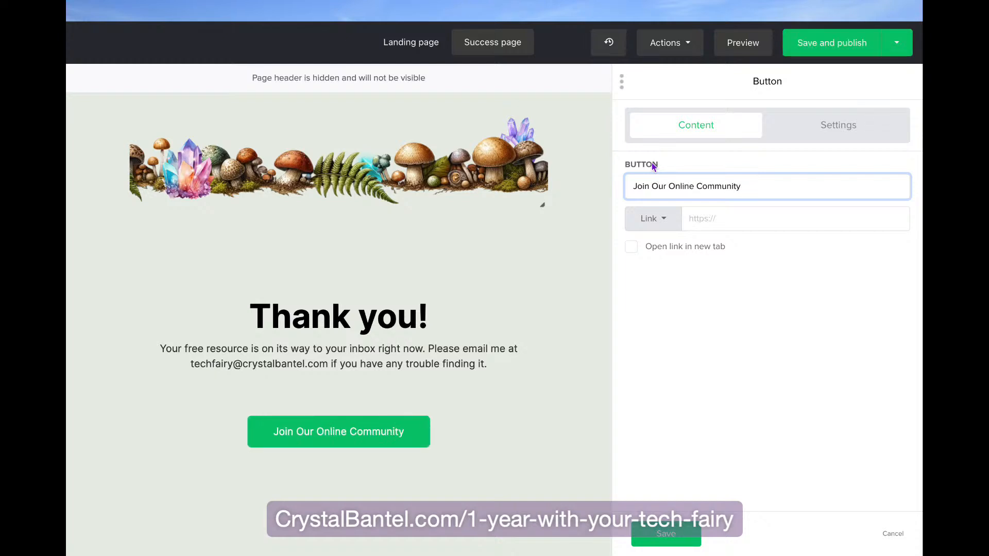
{"action": "type", "text": "in "}
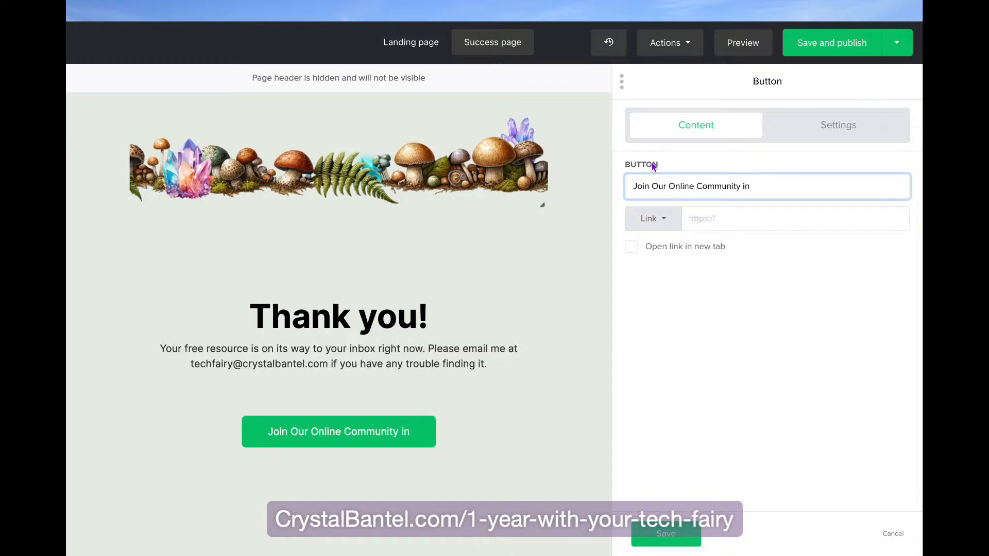
{"action": "type", "text": "Facebook"}
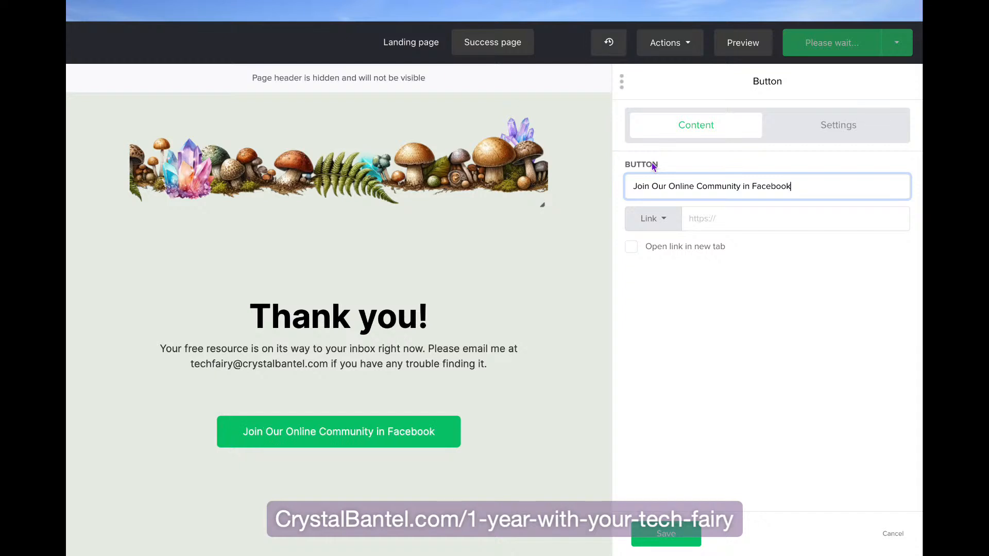
- Link the button to facebook.com/group, opening in a new tab
{"action": "left_click", "coordinate": [703, 219]}
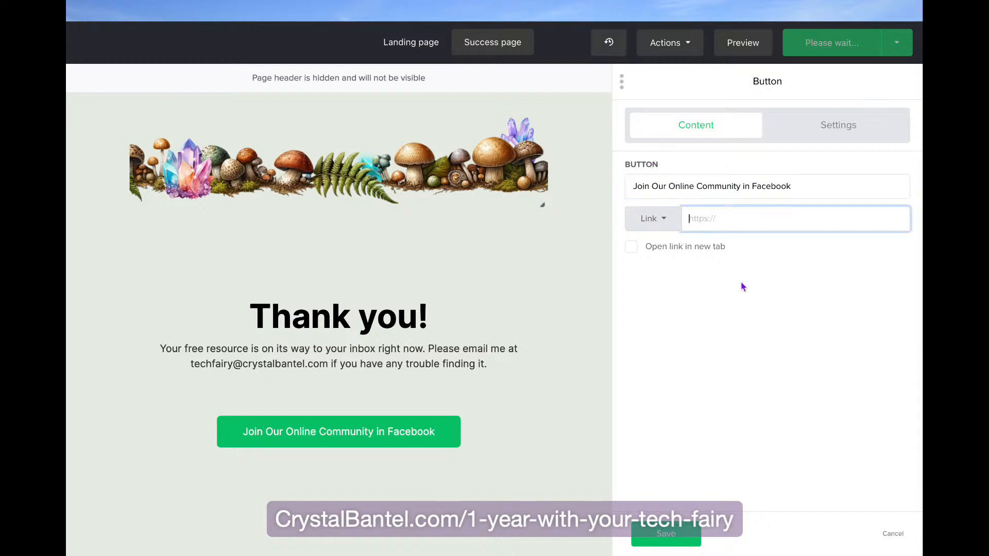
{"action": "left_click", "coordinate": [654, 219]}
{"action": "left_click", "coordinate": [776, 266]}
{"action": "left_click", "coordinate": [741, 221]}
{"action": "type", "text": "f"}
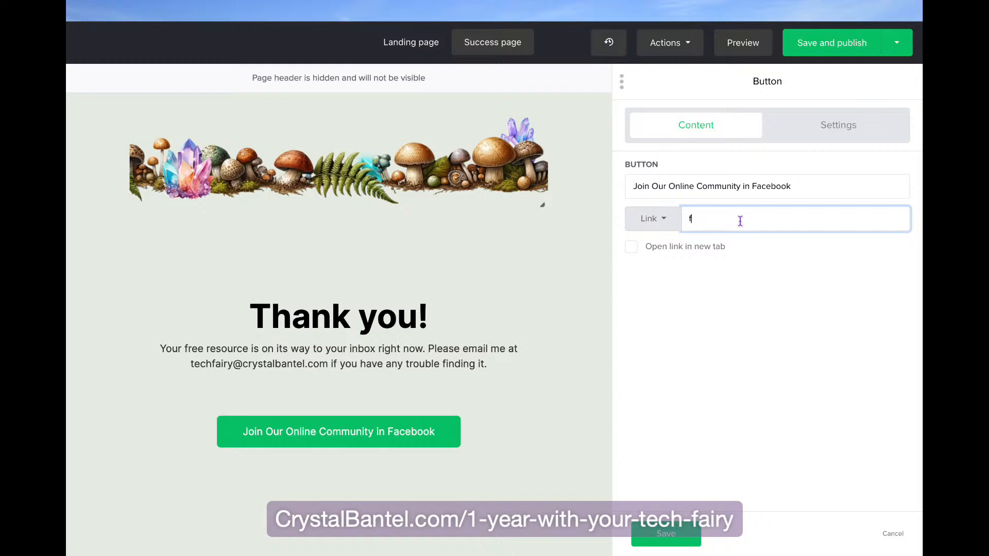
{"action": "type", "text": "acebook.com/groups/yourtechfairy"}
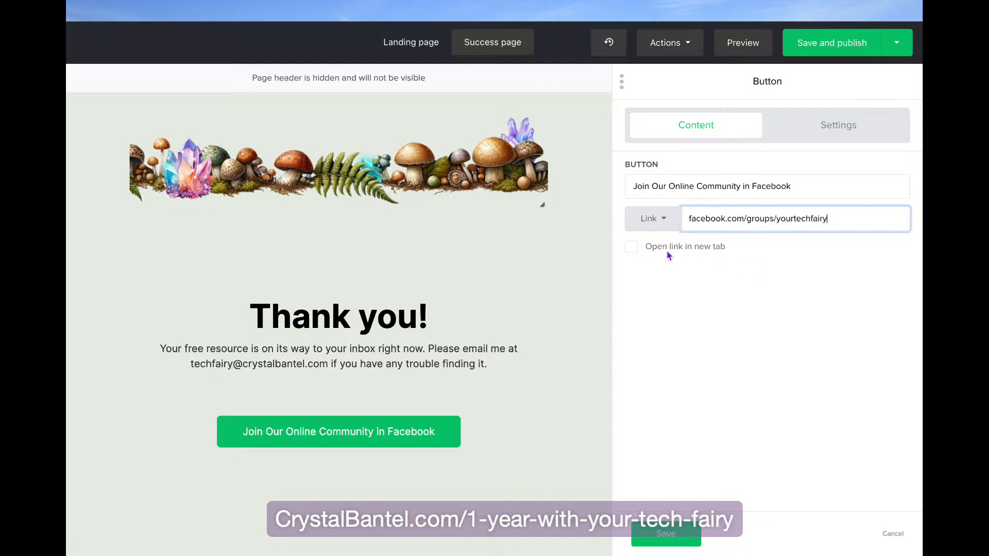
{"action": "left_click", "coordinate": [631, 247]}
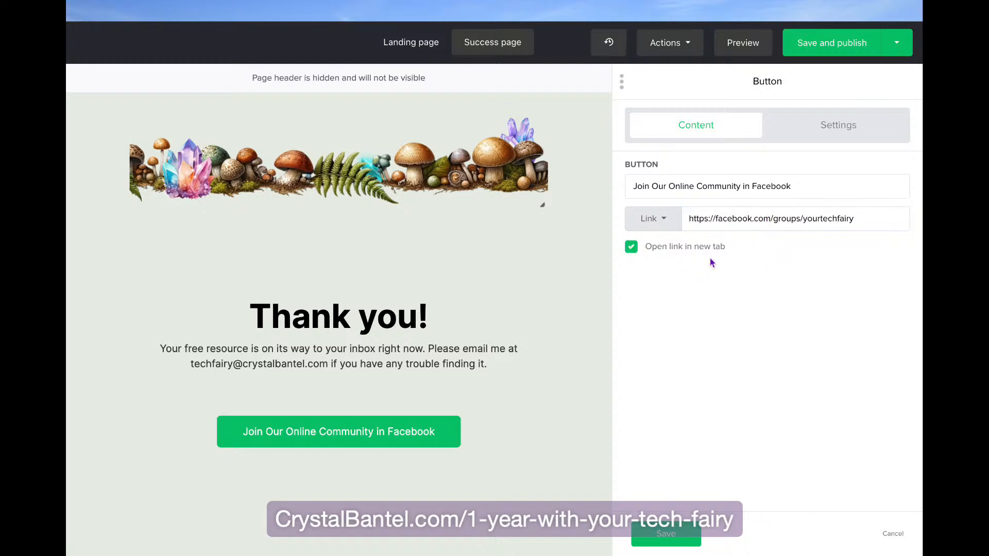
{"action": "mouse_move", "coordinate": [449, 433]}
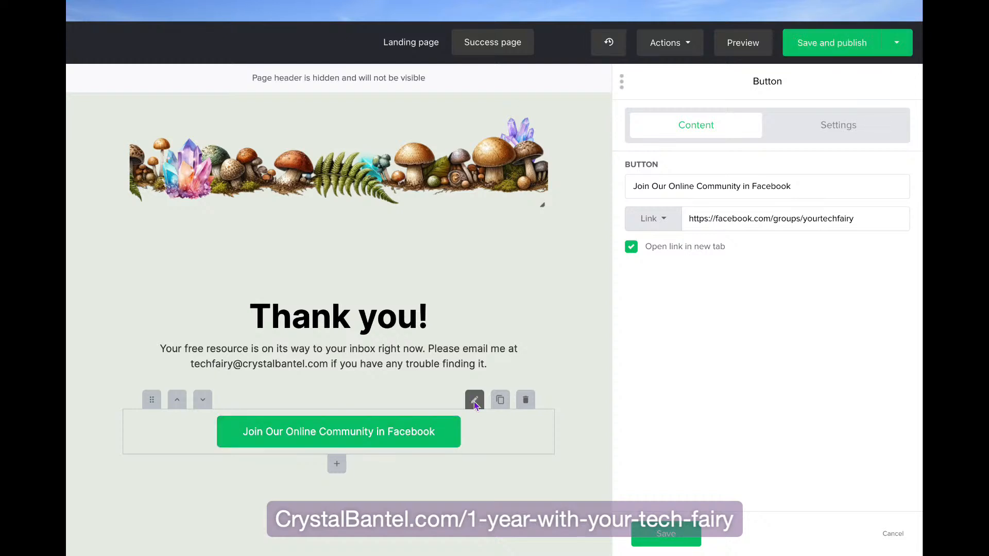
- Set the Facebook button's normal background to the Canva brand mauve #816D86
{"action": "left_click", "coordinate": [847, 131]}
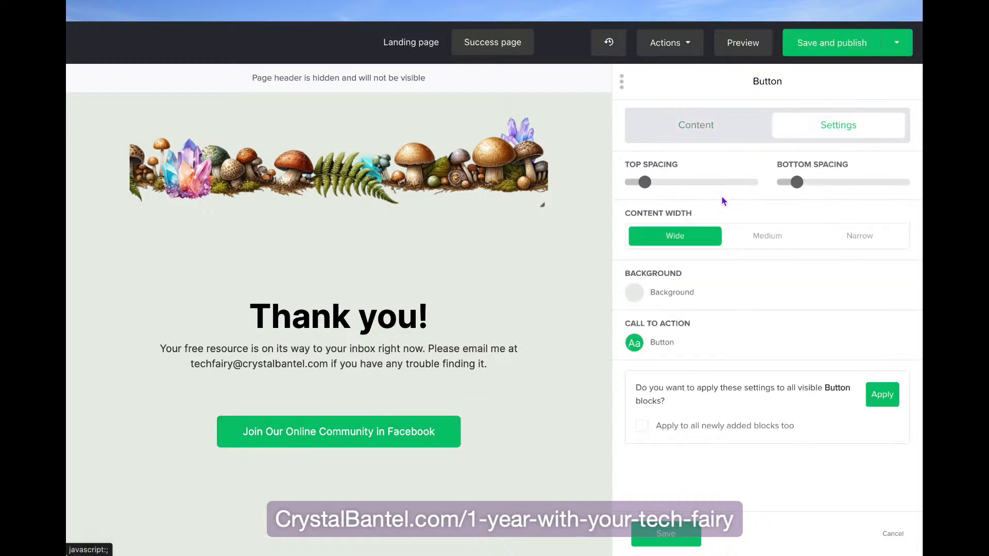
{"action": "left_click", "coordinate": [640, 348]}
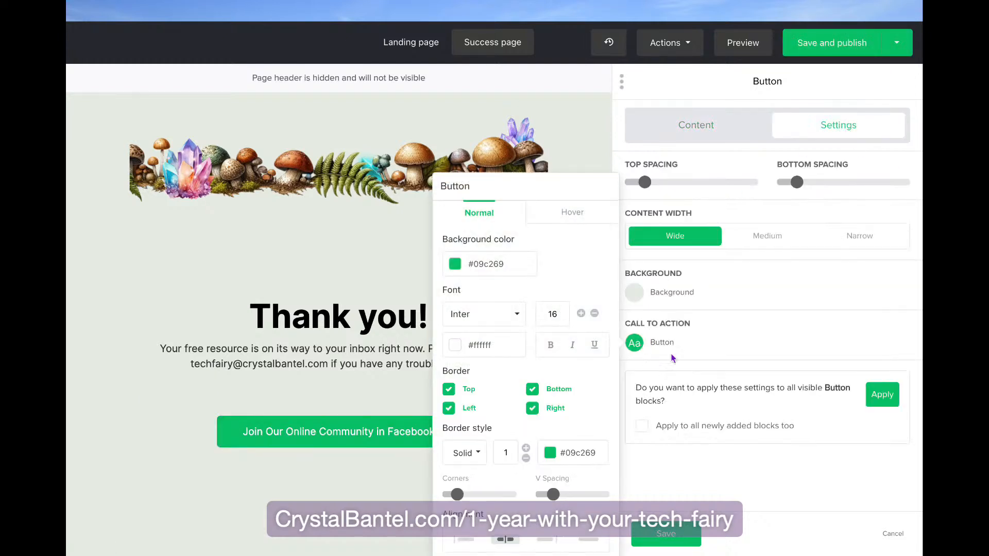
{"action": "left_click", "coordinate": [495, 267]}
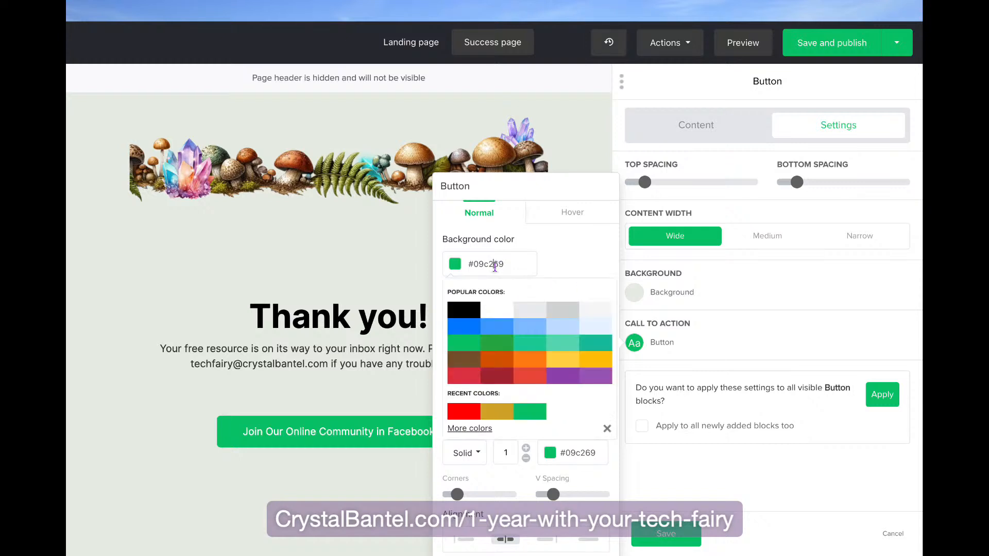
{"action": "left_click", "coordinate": [479, 428]}
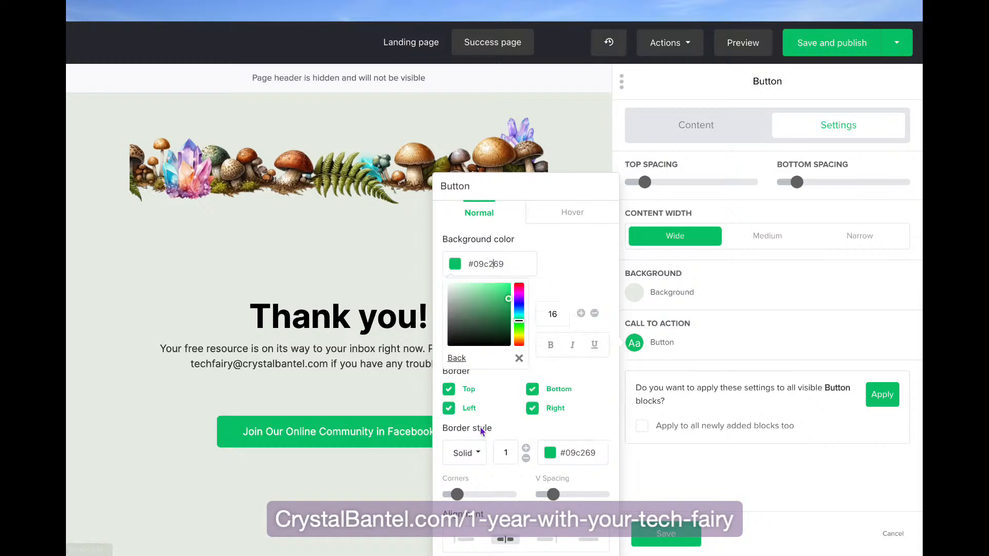
{"action": "left_click", "coordinate": [489, 263]}
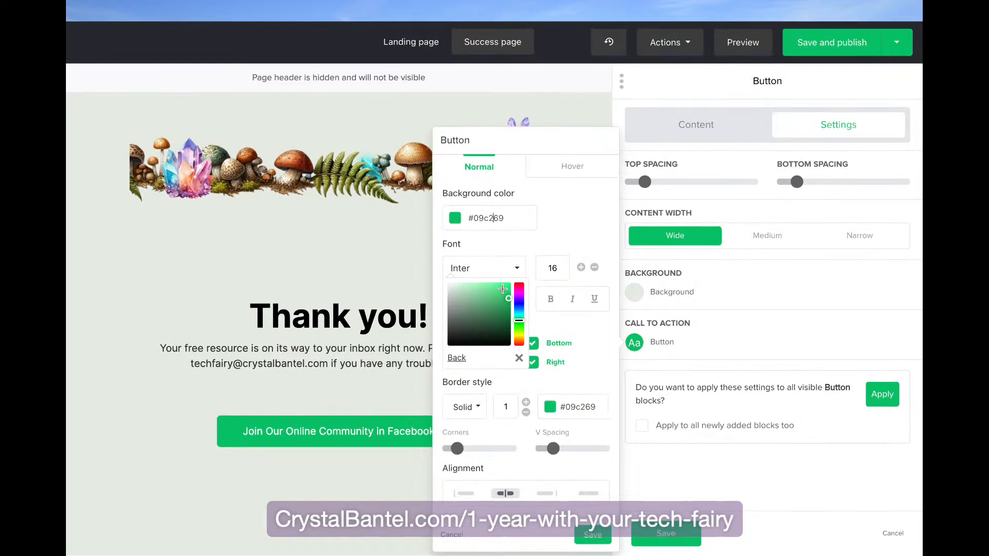
{"action": "key", "text": "ctrl+Left"}
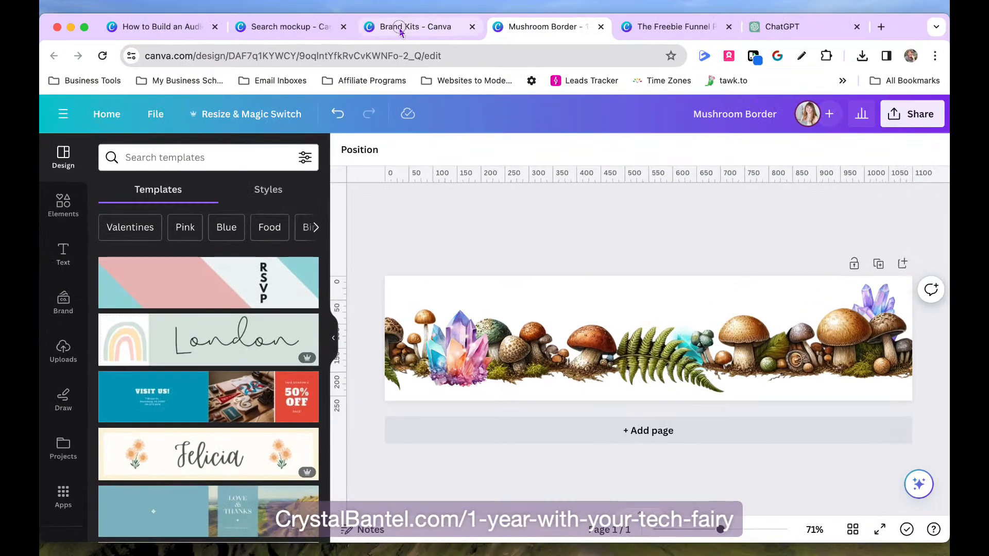
{"action": "left_click", "coordinate": [428, 26]}
{"action": "left_click", "coordinate": [412, 255]}
{"action": "key", "text": "super+c"}
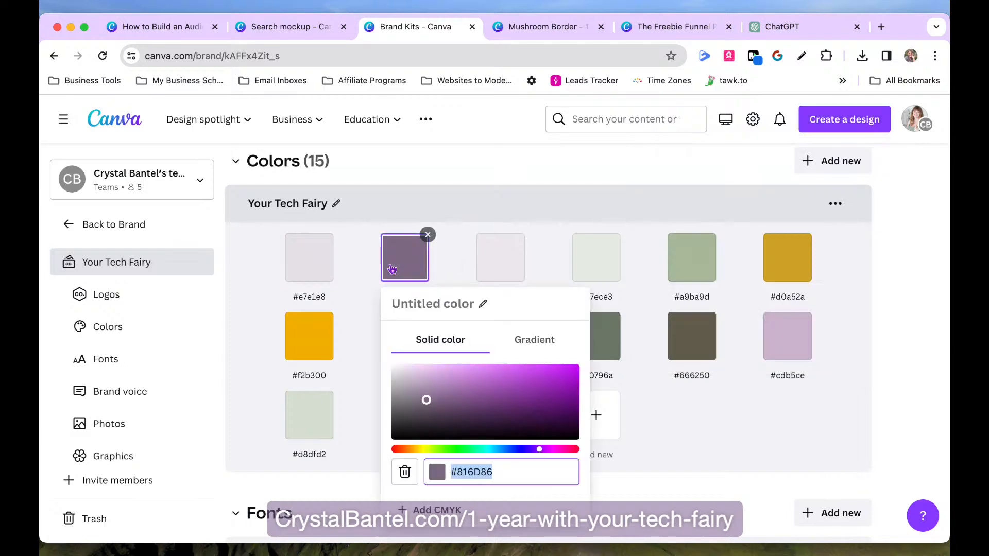
{"action": "key", "text": "ctrl+Right"}
{"action": "left_click", "coordinate": [492, 222]}
{"action": "key", "text": "super+v"}
{"action": "left_click", "coordinate": [557, 217]}
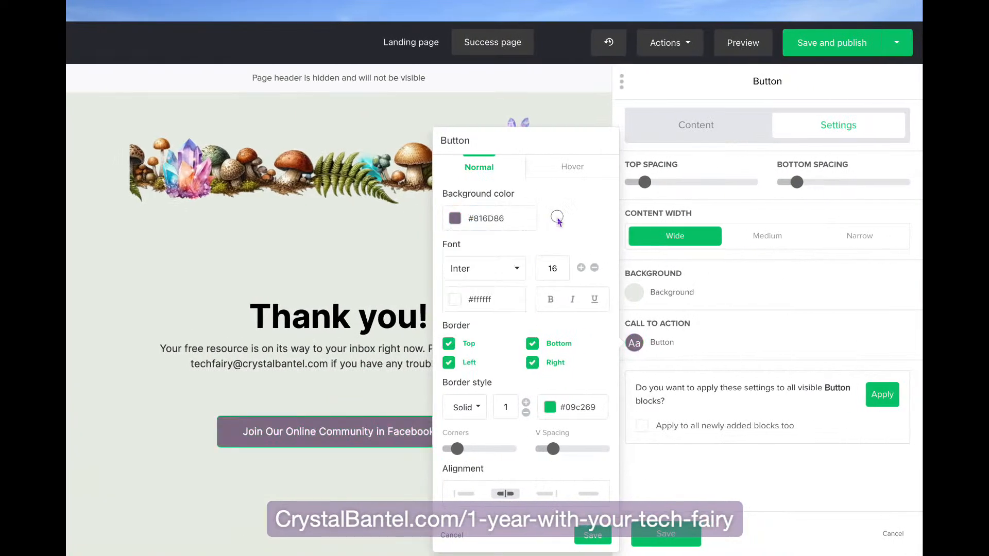
- Give the button's hover state a sage #909D87 background and a gold border
{"action": "left_click", "coordinate": [578, 169]}
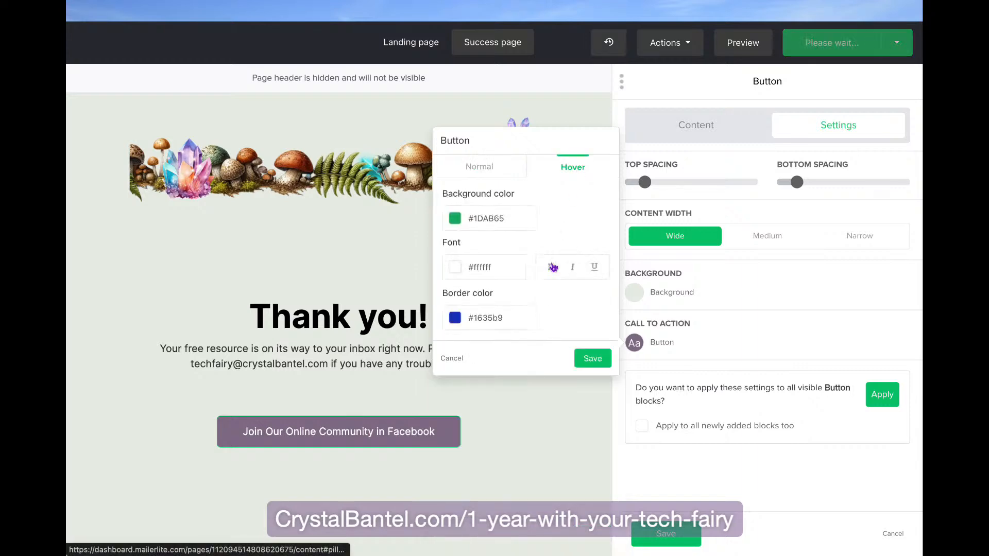
{"action": "key", "text": "ctrl+Left"}
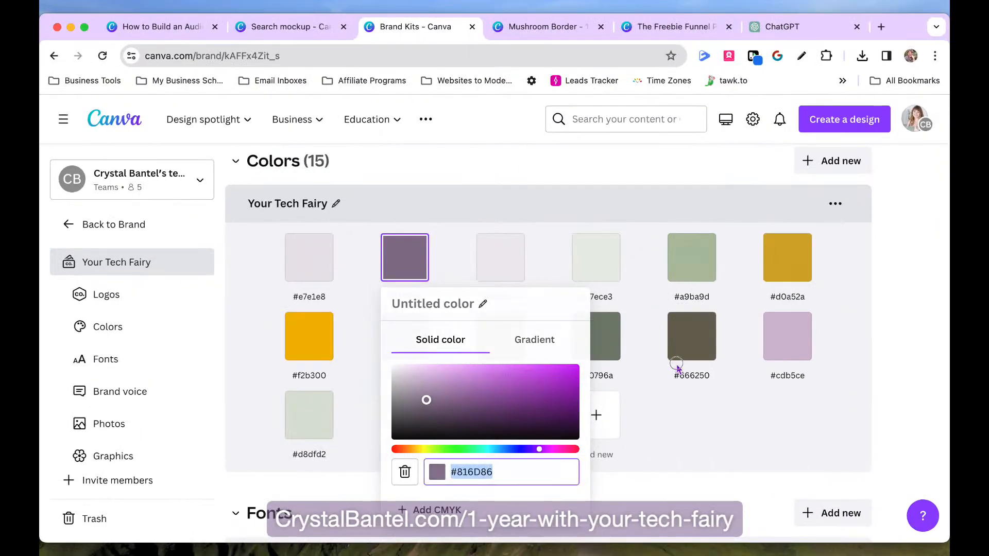
{"action": "left_click", "coordinate": [500, 336]}
{"action": "left_click", "coordinate": [500, 336]}
{"action": "key", "text": "super+c"}
{"action": "key", "text": "ctrl+Right"}
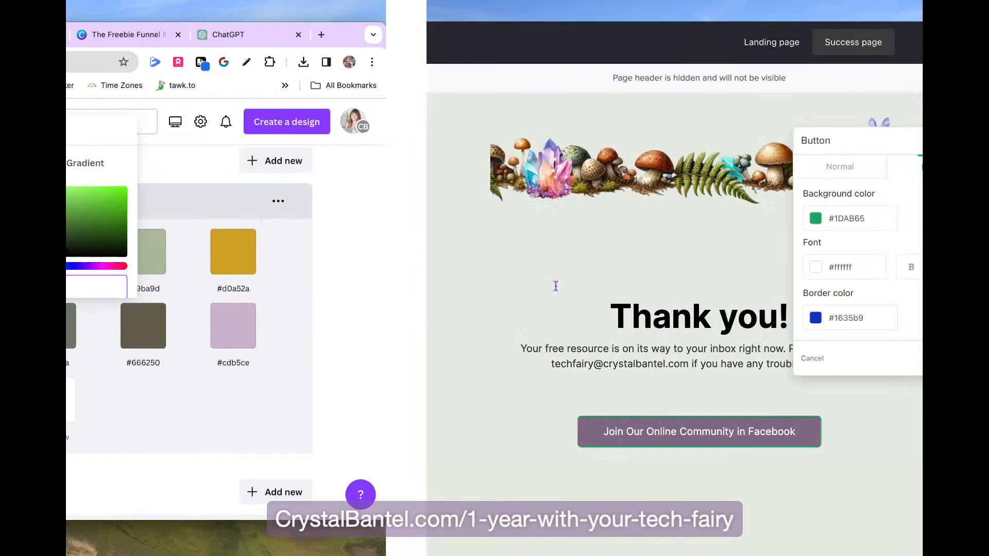
{"action": "double_click", "coordinate": [484, 219]}
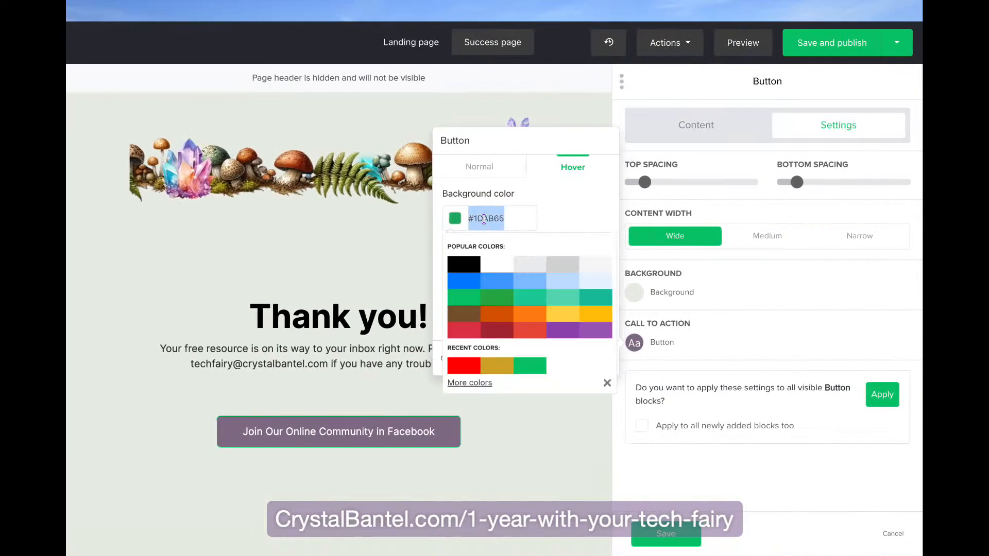
{"action": "key", "text": "super+v"}
{"action": "left_click", "coordinate": [555, 201]}
{"action": "left_click", "coordinate": [486, 317]}
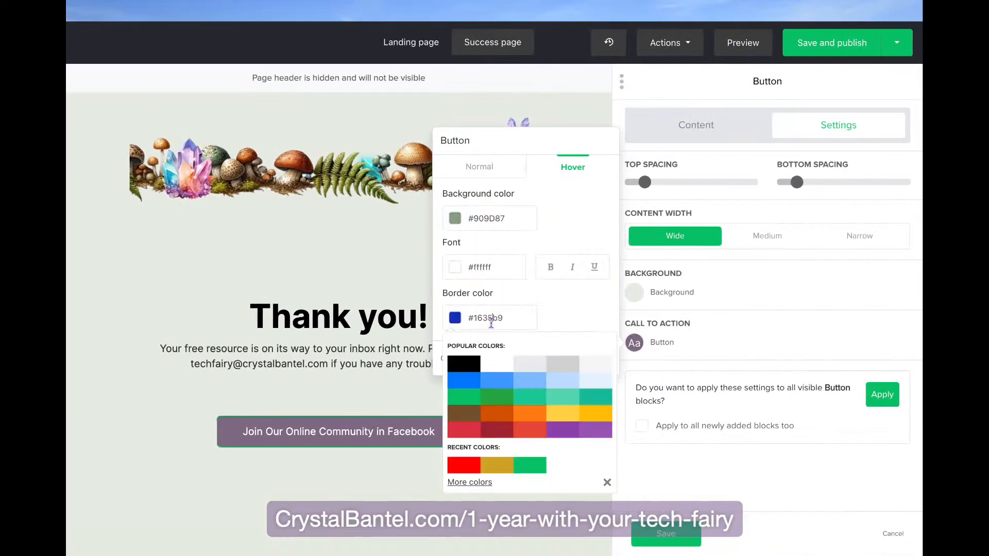
{"action": "left_click", "coordinate": [504, 469]}
- Make the button's normal-state border gold #d0a52a as well
{"action": "left_click", "coordinate": [469, 173]}
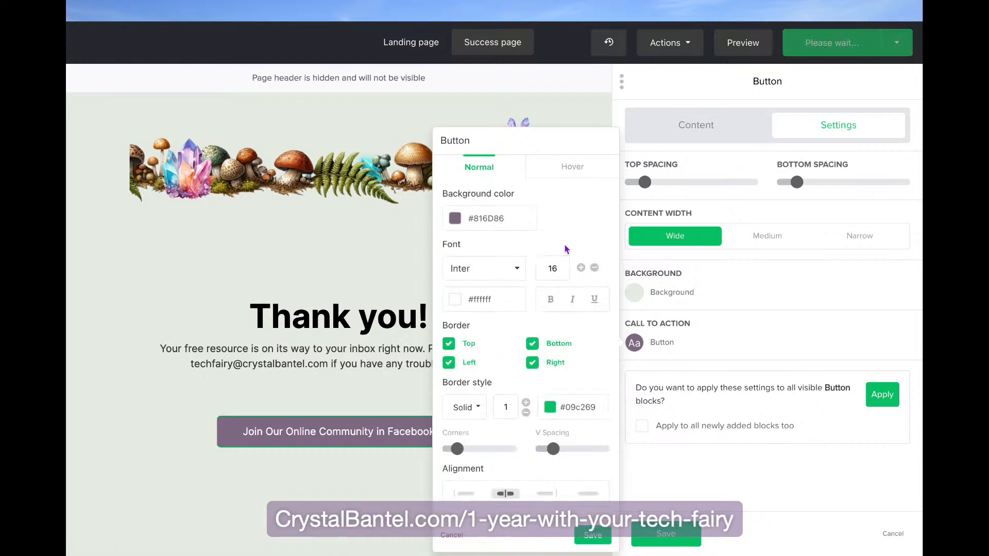
{"action": "left_click", "coordinate": [572, 407]}
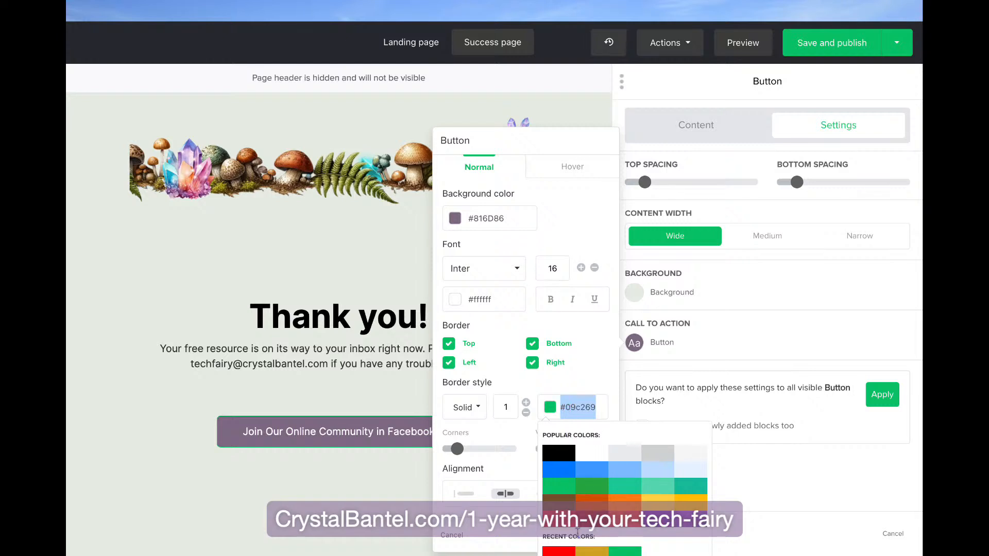
{"action": "left_click", "coordinate": [589, 550]}
{"action": "left_click", "coordinate": [595, 387]}
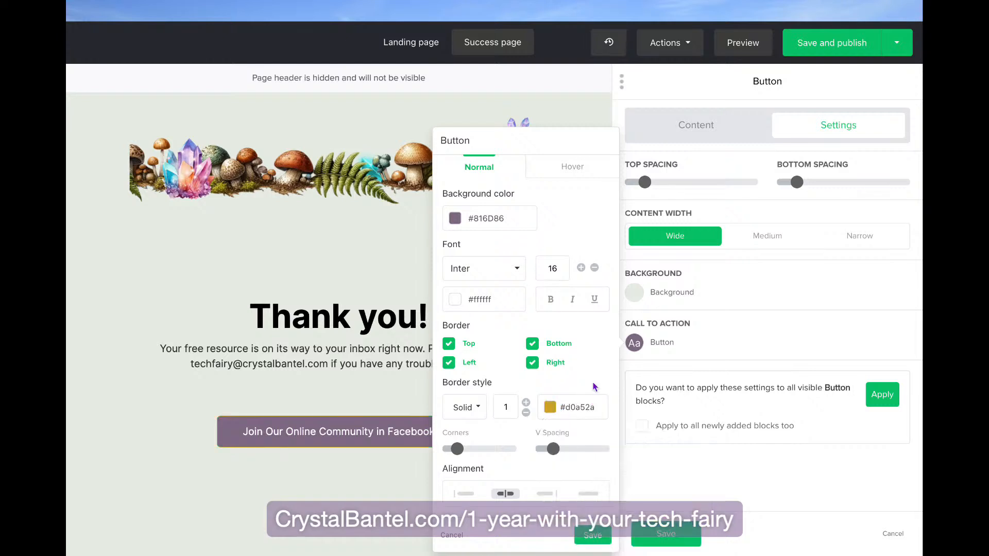
{"action": "left_click", "coordinate": [705, 476]}
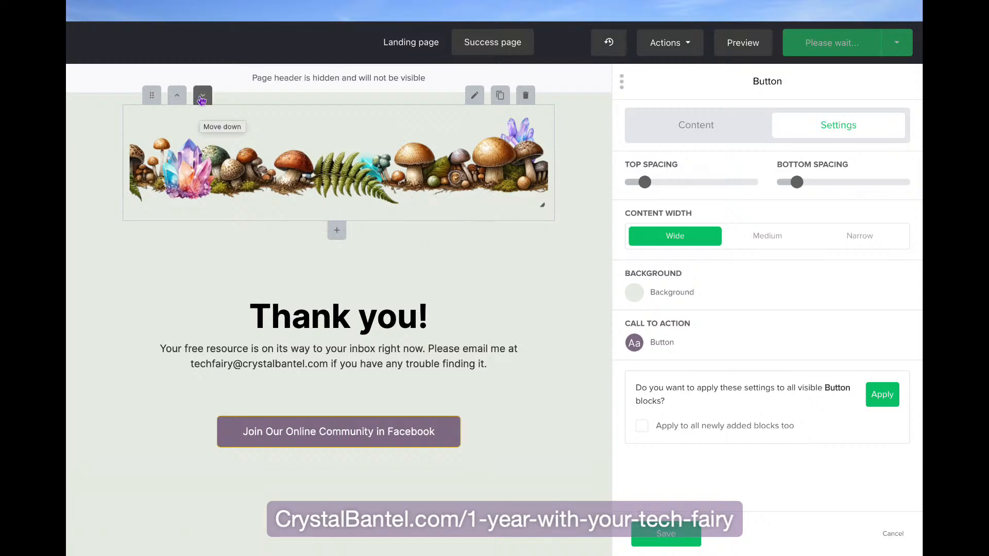
- Move the mushroom banner two places down below the Facebook button, then check the page preview
{"action": "left_click", "coordinate": [203, 99]}
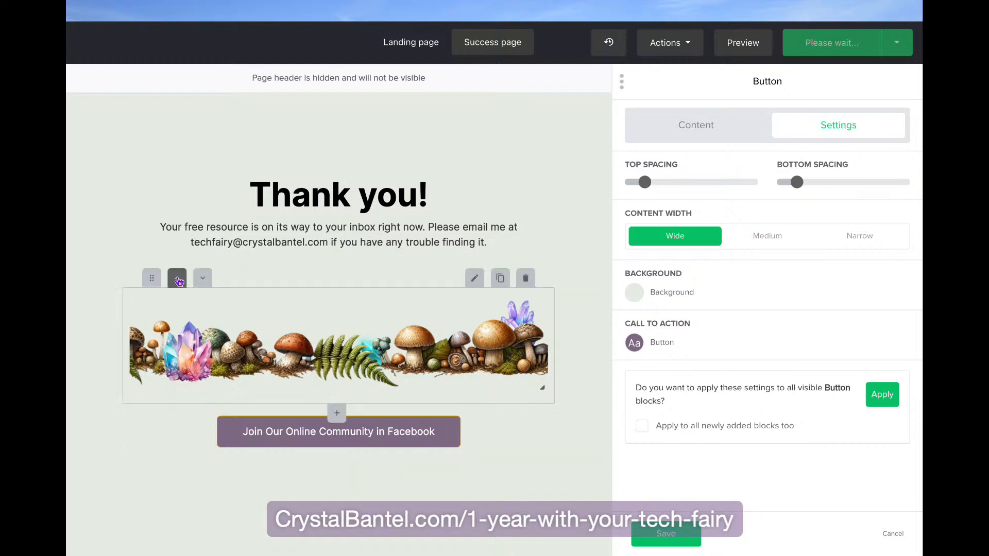
{"action": "left_click", "coordinate": [203, 281]}
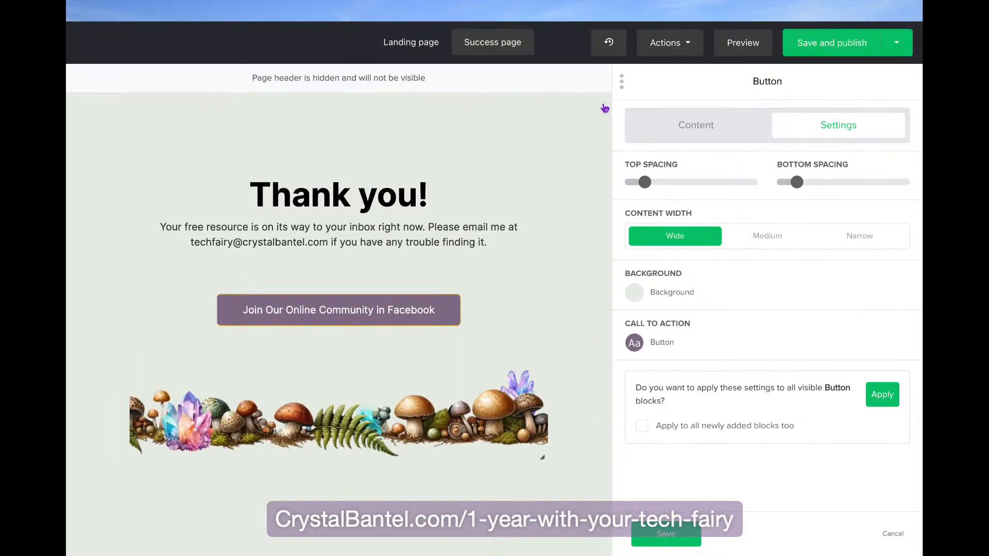
{"action": "left_click", "coordinate": [734, 49]}
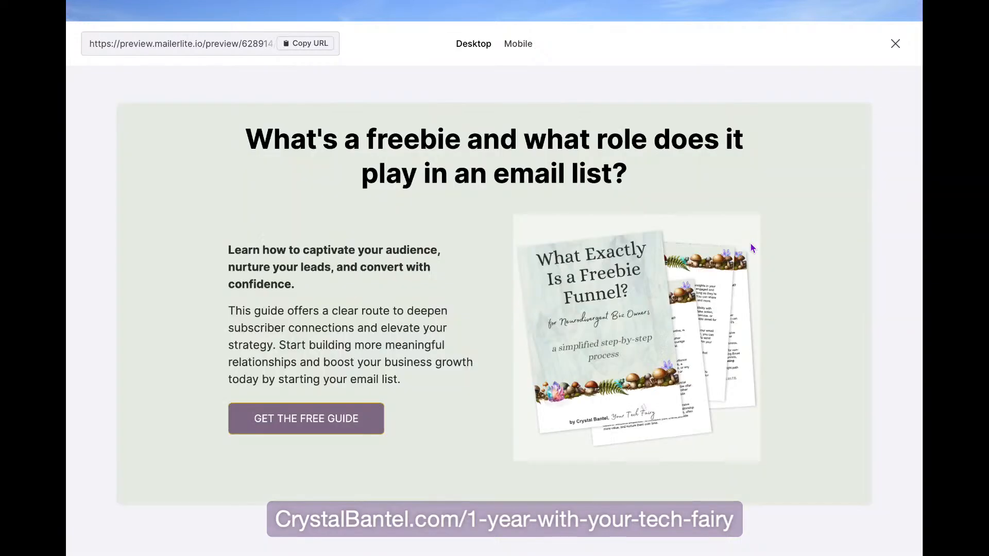
{"action": "scroll", "coordinate": [820, 291], "scroll_direction": "down", "scroll_amount": 5}
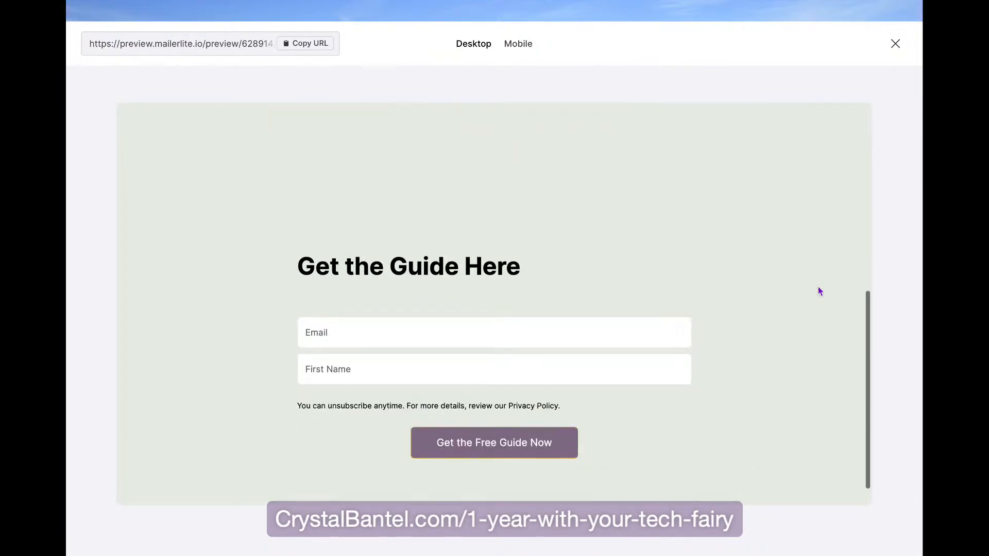
{"action": "scroll", "coordinate": [821, 292], "scroll_direction": "up", "scroll_amount": 5}
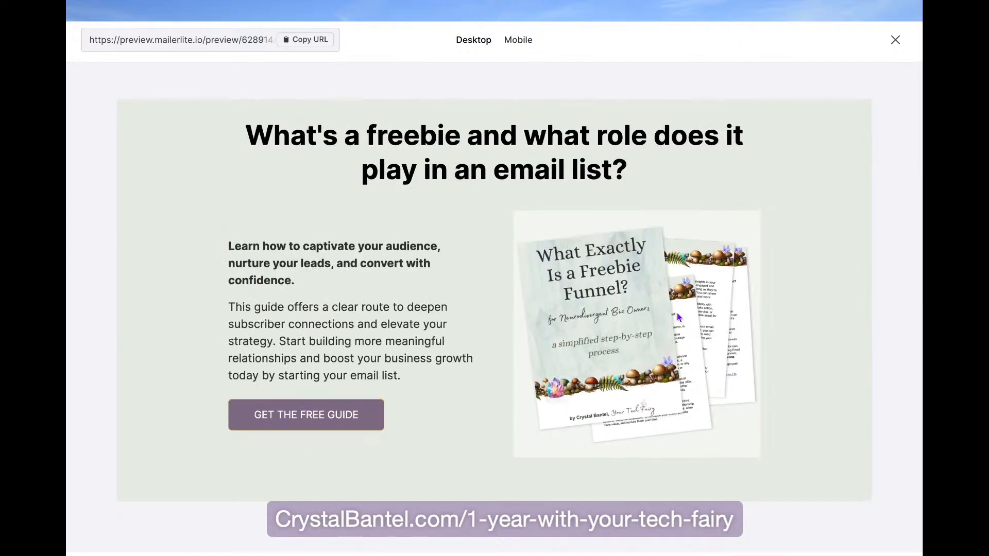
{"action": "left_click", "coordinate": [895, 40]}
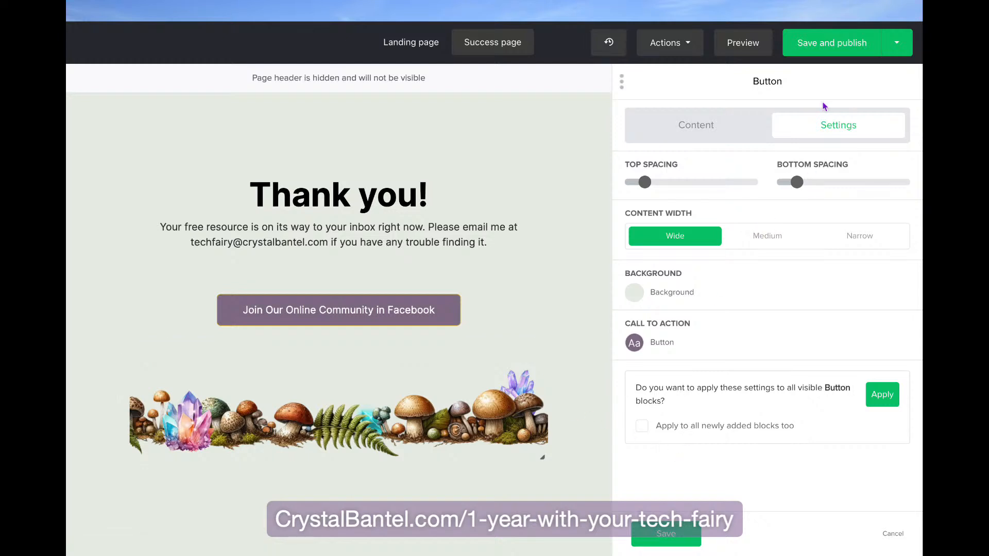
- Save and publish the success page to reach its Page settings with the subscribepage.io URL
{"action": "left_click", "coordinate": [897, 42]}
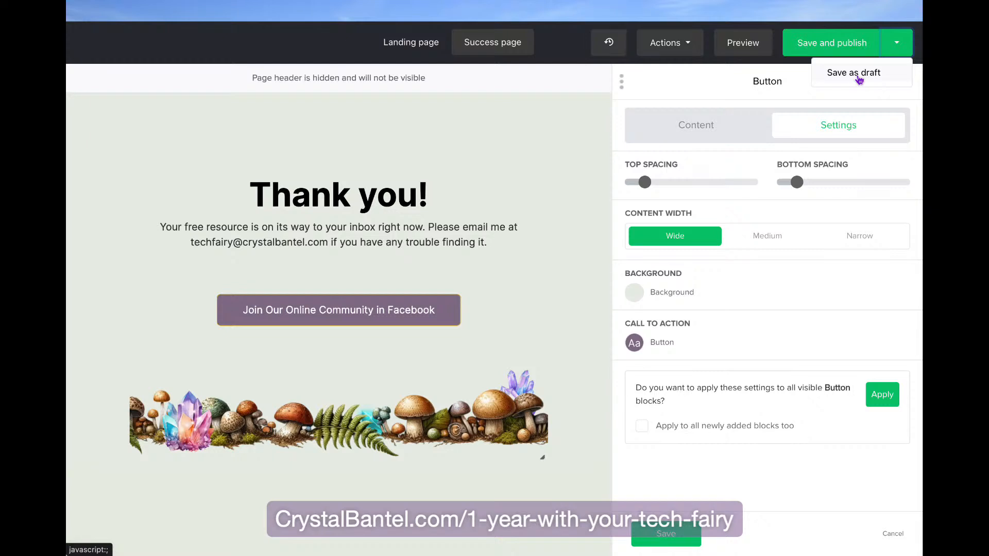
{"action": "left_click", "coordinate": [693, 92]}
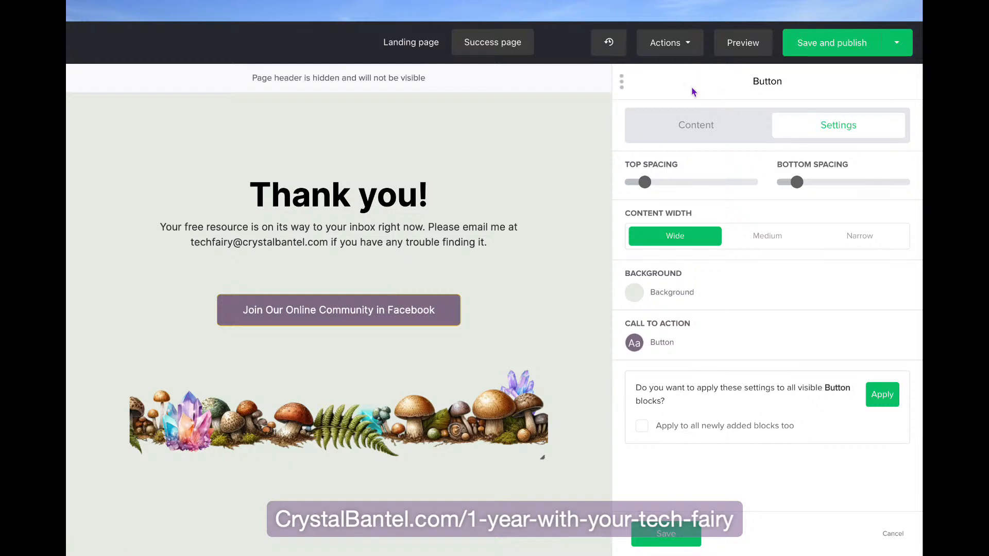
{"action": "left_click", "coordinate": [837, 55]}
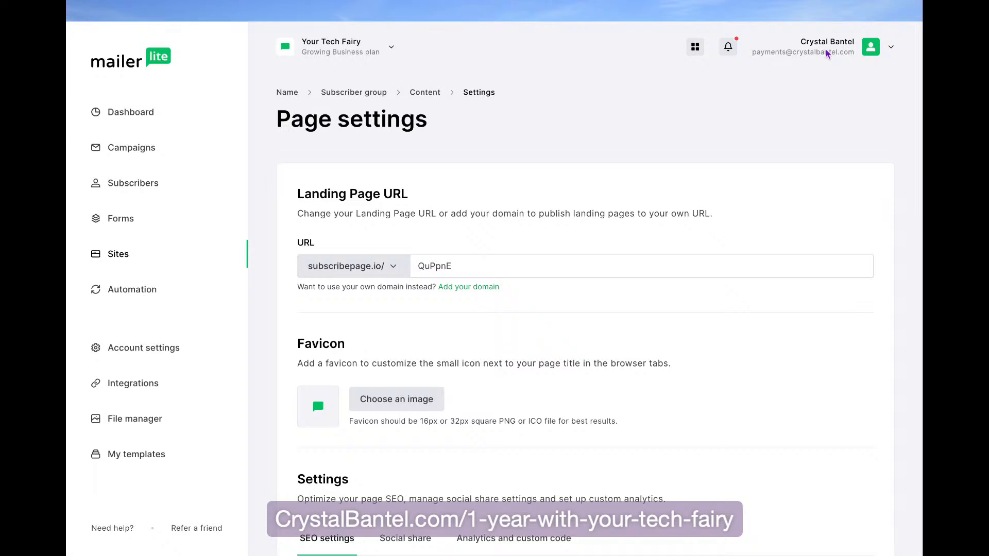
- Replace the default subscribepage.io URL slug with 'freebiefunnelprocess'
{"action": "left_click", "coordinate": [478, 263]}
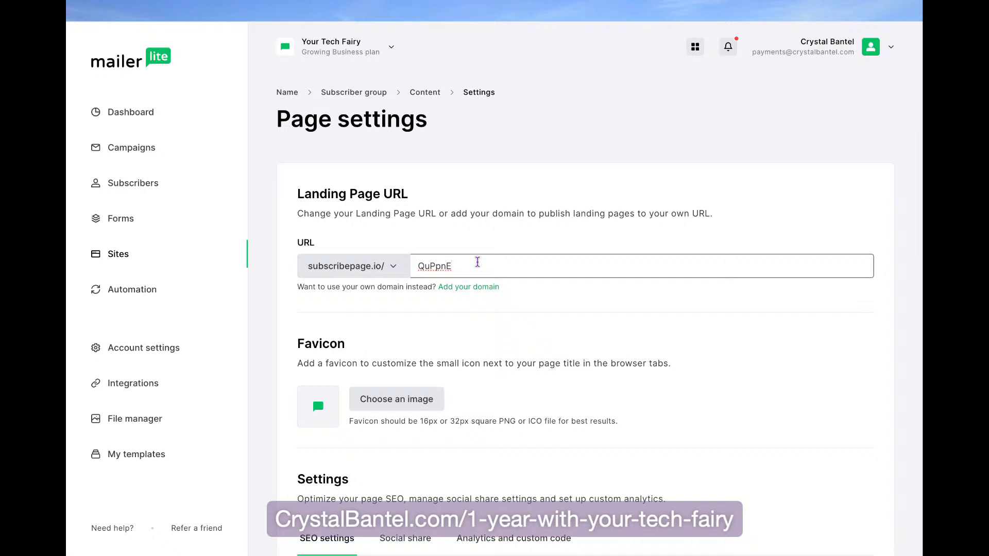
{"action": "key", "text": "ctrl+a"}
{"action": "type", "text": "freebiefunne"}
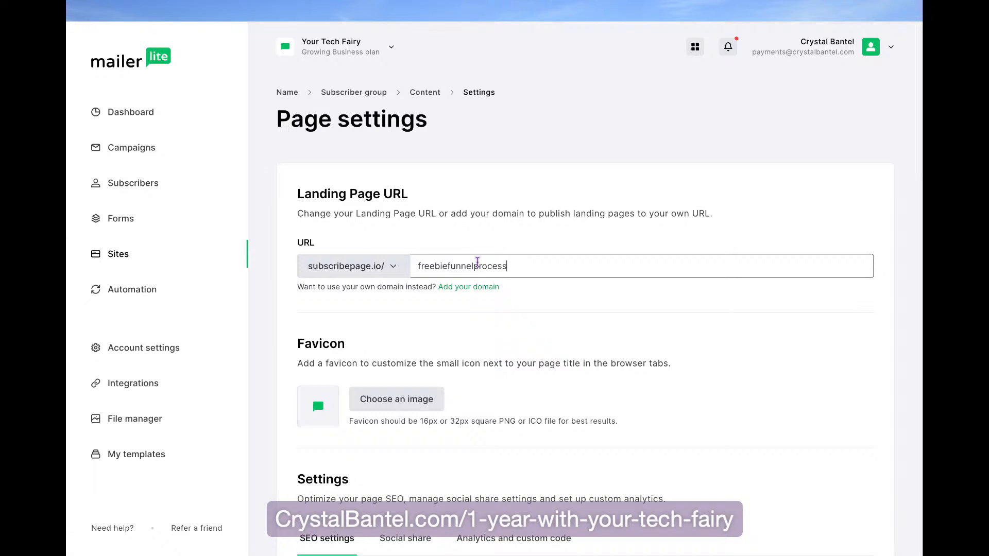
{"action": "left_click", "coordinate": [516, 304]}
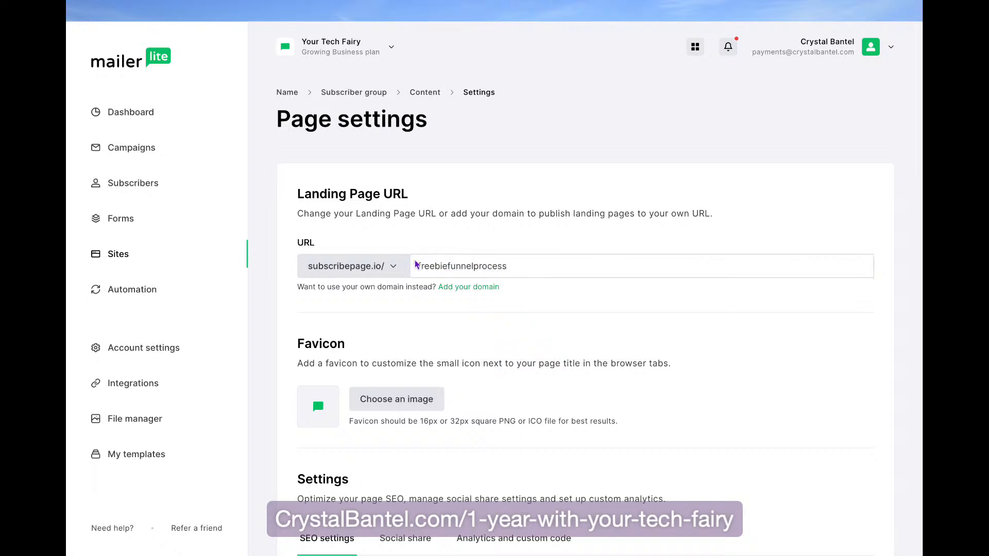
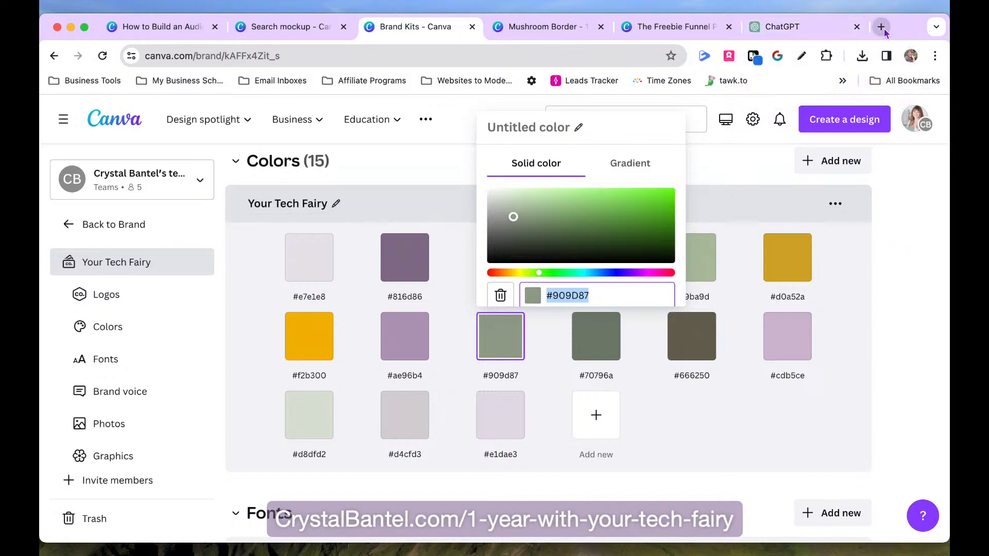
- Download the fairy logo PNG from the Logos section of the Your Tech Fairy brand kit
{"action": "left_click", "coordinate": [901, 272]}
{"action": "scroll", "coordinate": [559, 323], "scroll_direction": "up", "scroll_amount": 5}
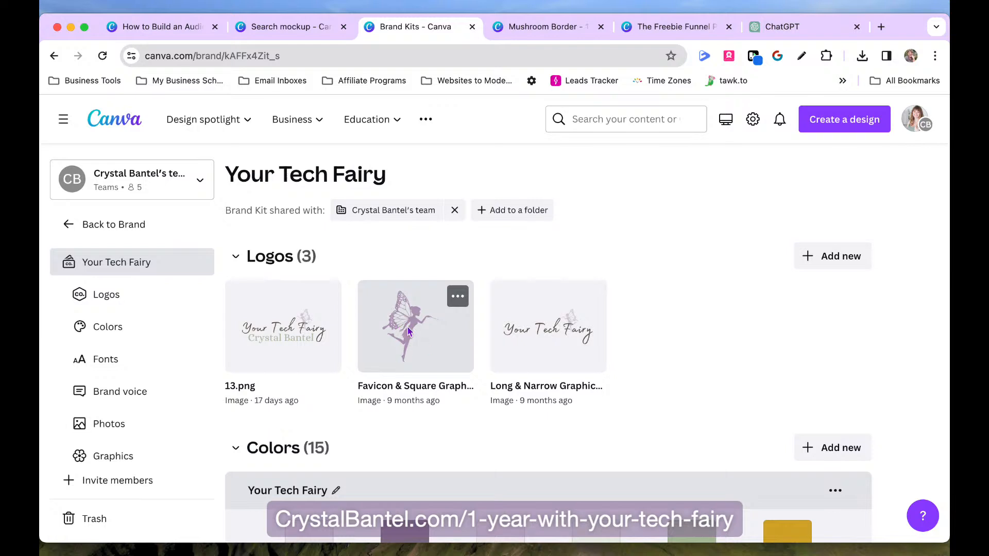
{"action": "left_click", "coordinate": [458, 296]}
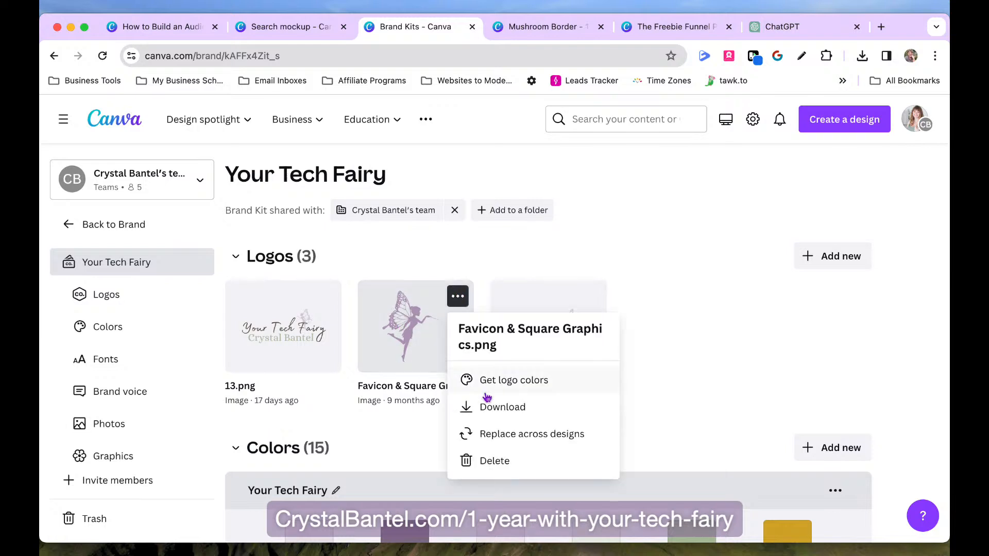
{"action": "left_click", "coordinate": [508, 408]}
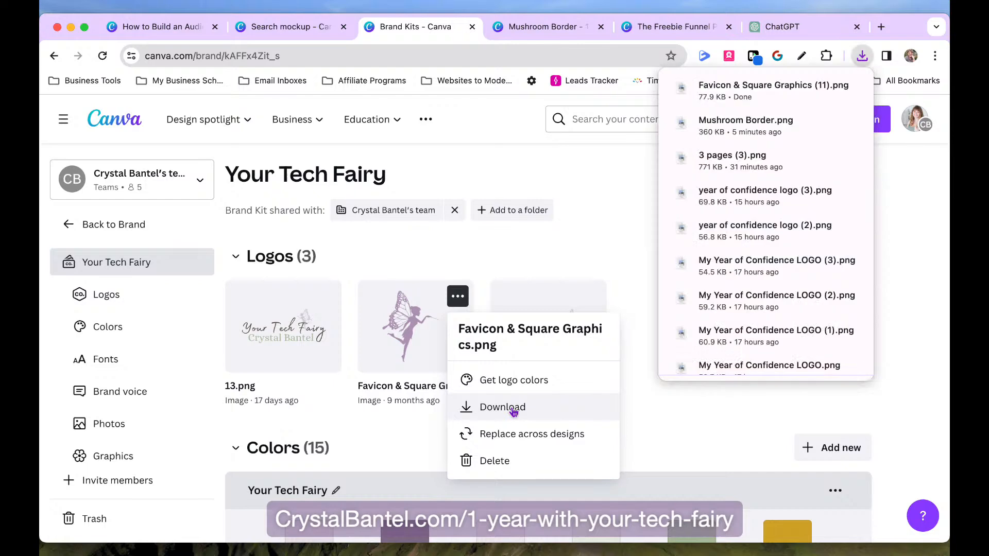
{"action": "left_click", "coordinate": [680, 441]}
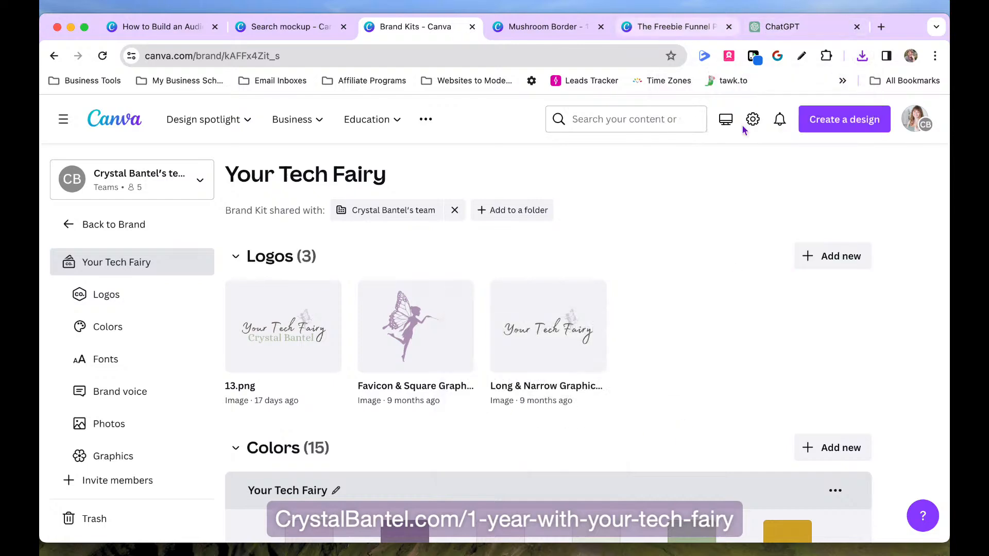
{"action": "left_click", "coordinate": [539, 399]}
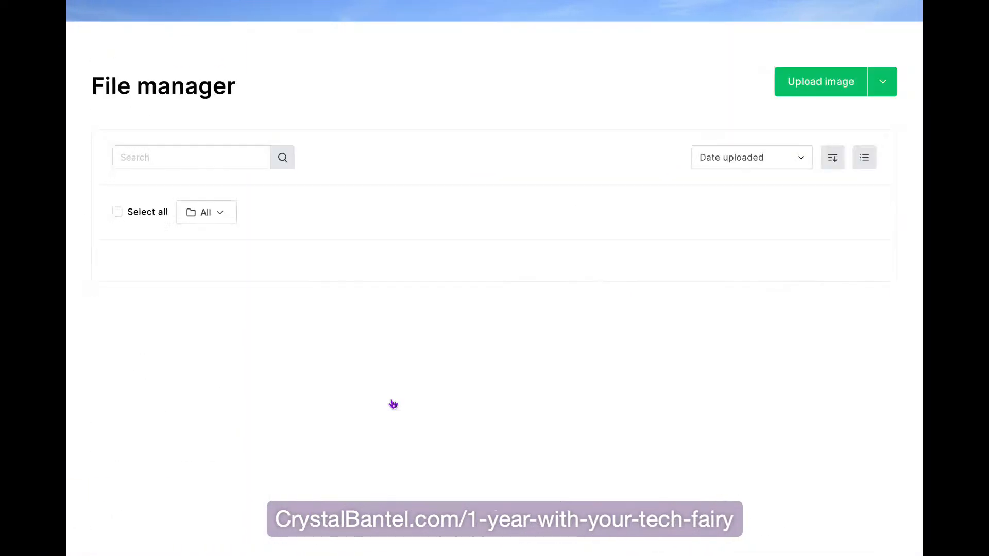
- Upload 'Favicon & Square Graphics (11).png' and select it as the landing page favicon
{"action": "scroll", "coordinate": [391, 405], "scroll_direction": "down", "scroll_amount": 10}
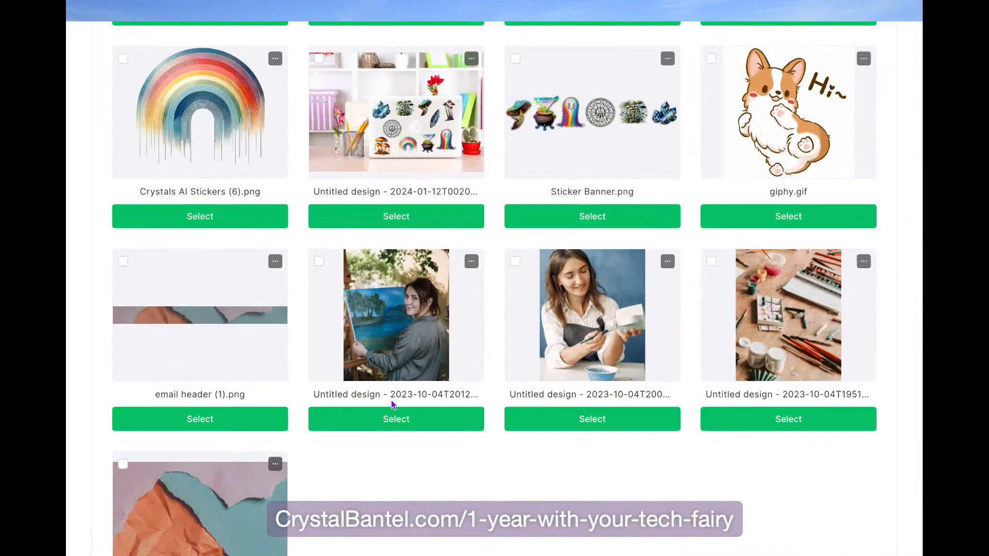
{"action": "scroll", "coordinate": [391, 405], "scroll_direction": "up", "scroll_amount": 10}
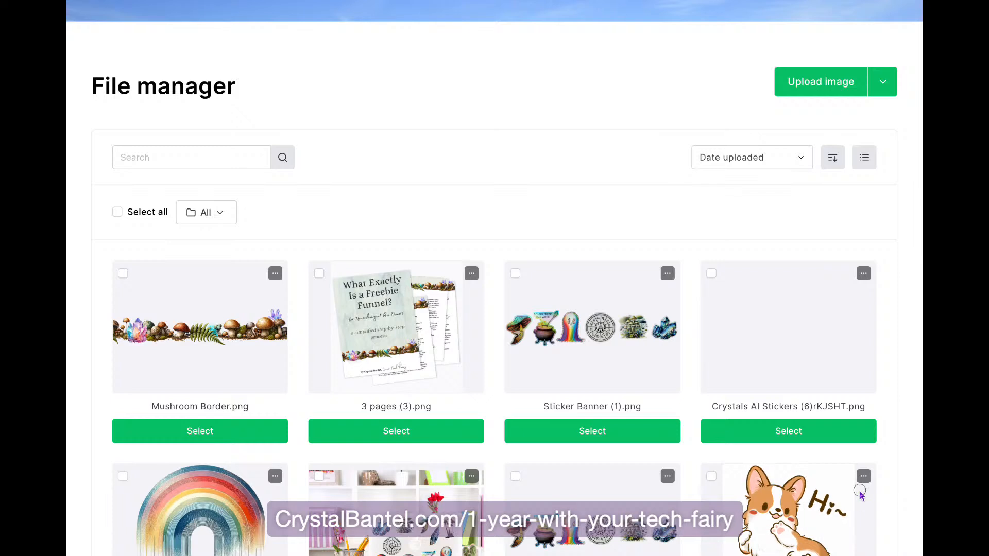
{"action": "left_click", "coordinate": [589, 393]}
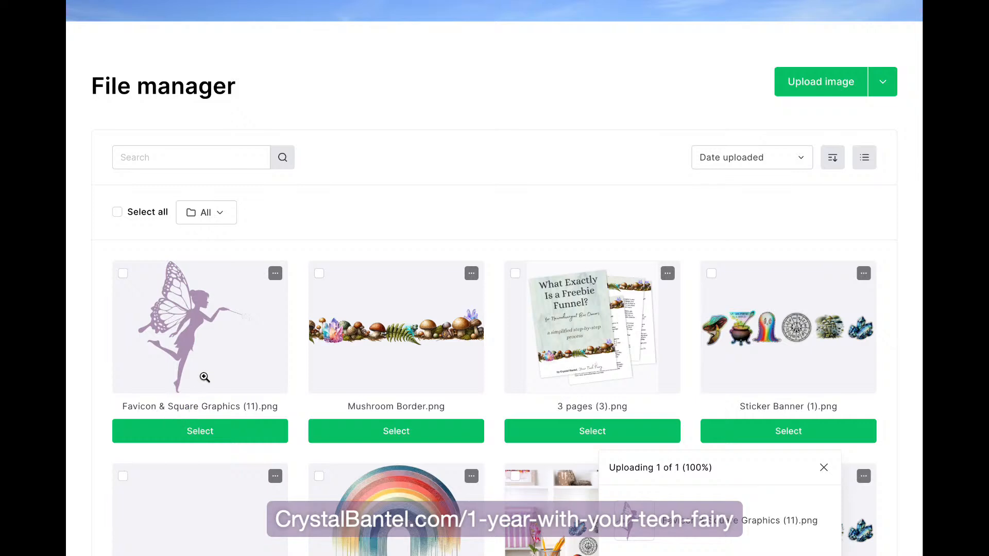
{"action": "left_click", "coordinate": [210, 429]}
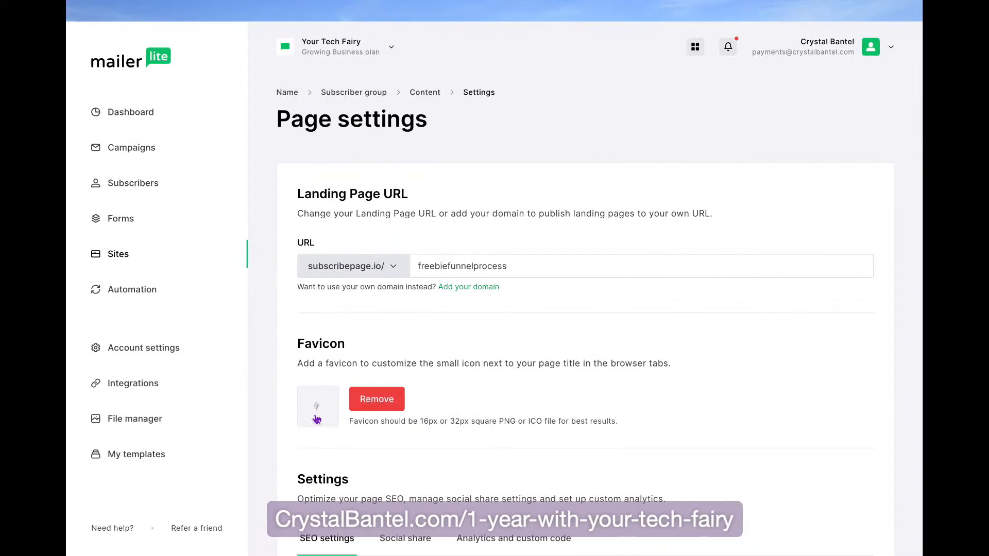
- Scroll down to SEO settings and place the cursor in the Page title field
{"action": "scroll", "coordinate": [437, 428], "scroll_direction": "down", "scroll_amount": 5}
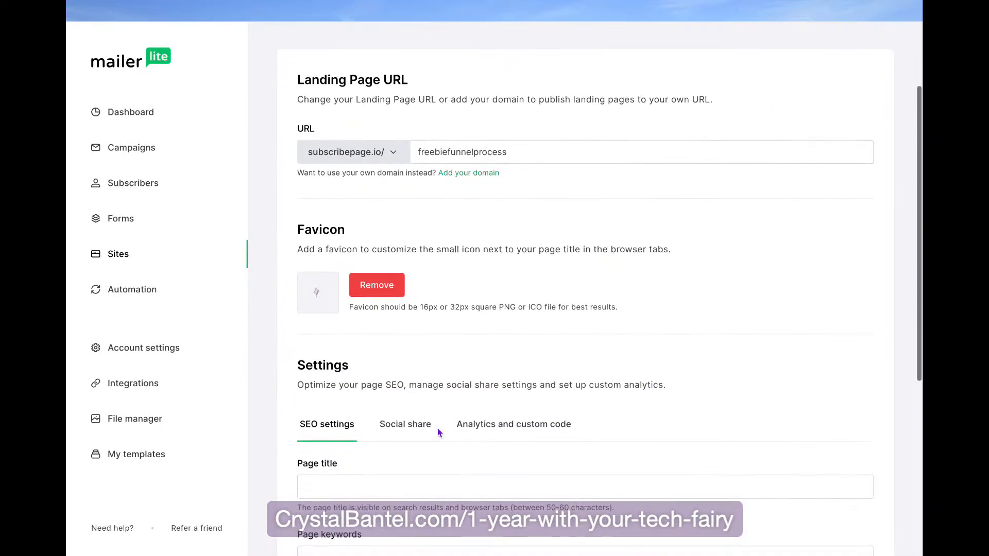
{"action": "scroll", "coordinate": [437, 428], "scroll_direction": "down", "scroll_amount": 4}
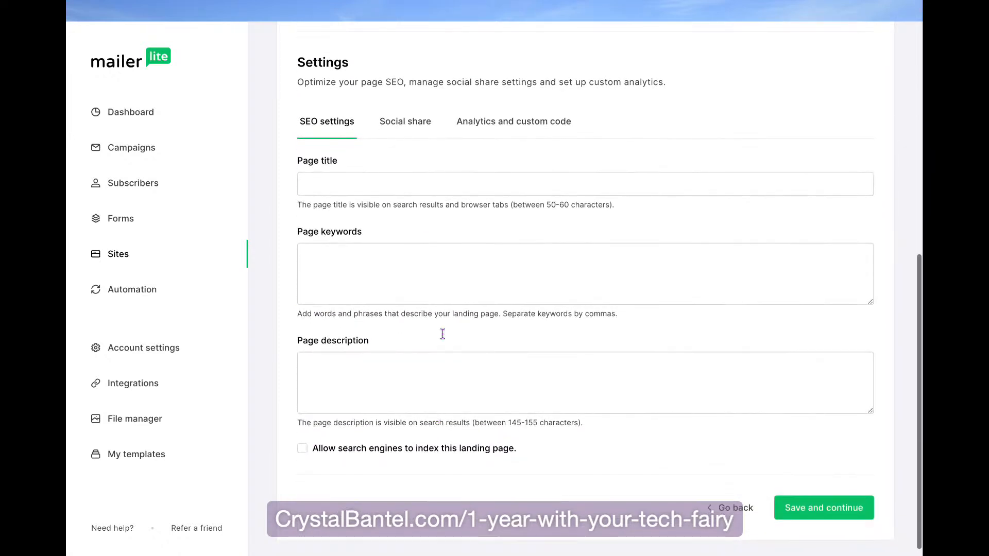
{"action": "left_click", "coordinate": [378, 184]}
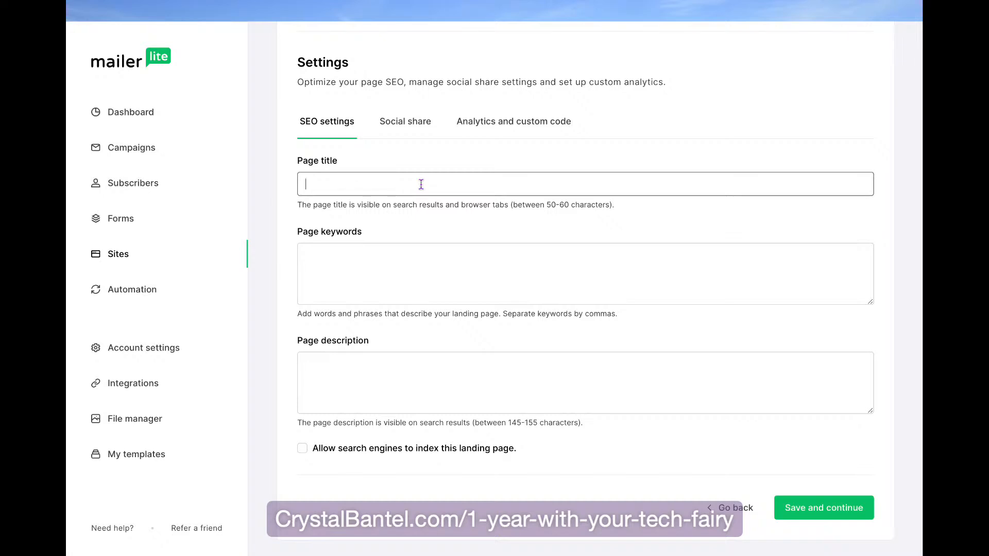
- Enter page title 'The Freebie Funnel Process, Step by Step' and keywords freebie, landing page, funnel, email list, email marketing
{"action": "type", "text": "The Freebie Funnel Process, Step by Step"}
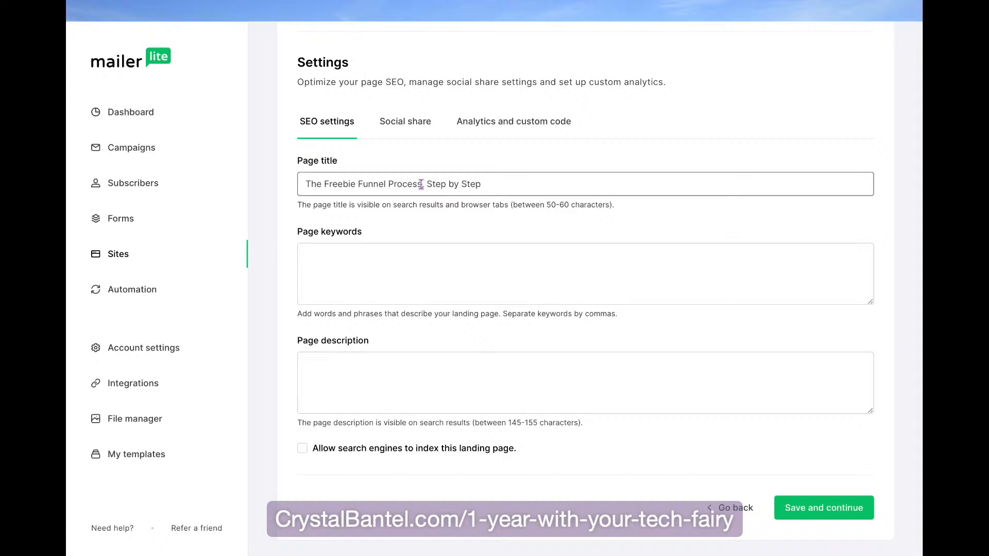
{"action": "left_click", "coordinate": [344, 260]}
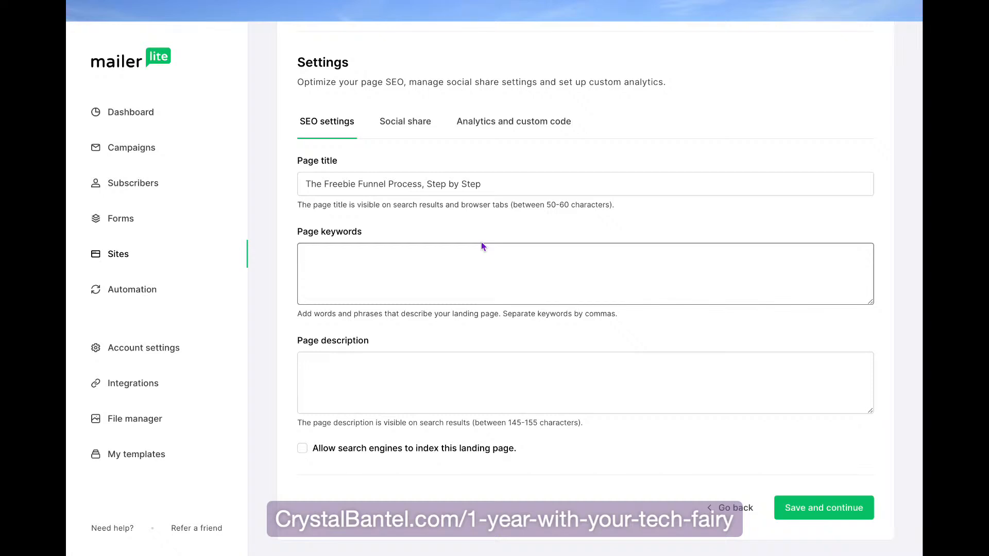
{"action": "type", "text": "freebie, landing page, funne"}
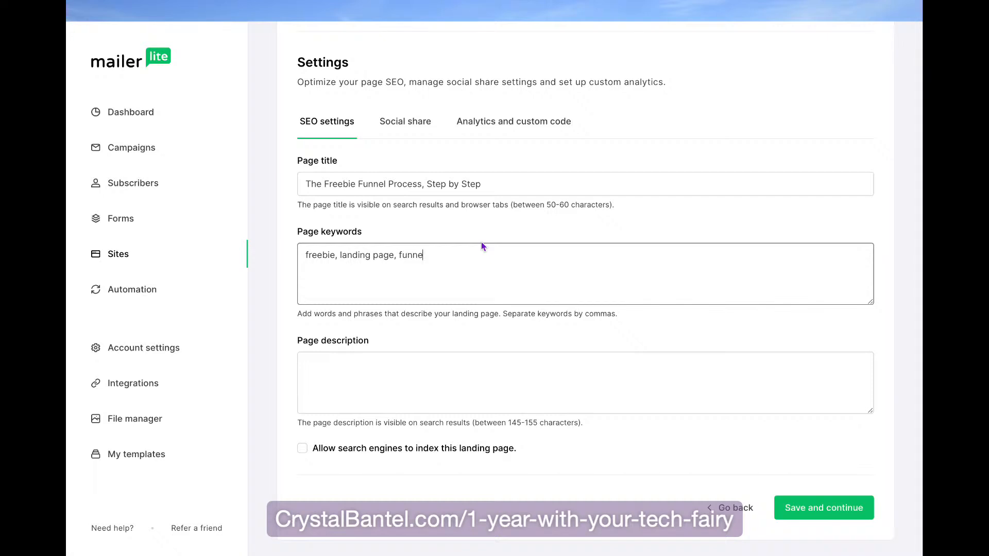
{"action": "type", "text": "l, email li"}
{"action": "type", "text": "st, email marketing"}
- Select the full page title text so it can be copied
{"action": "left_click", "coordinate": [403, 371]}
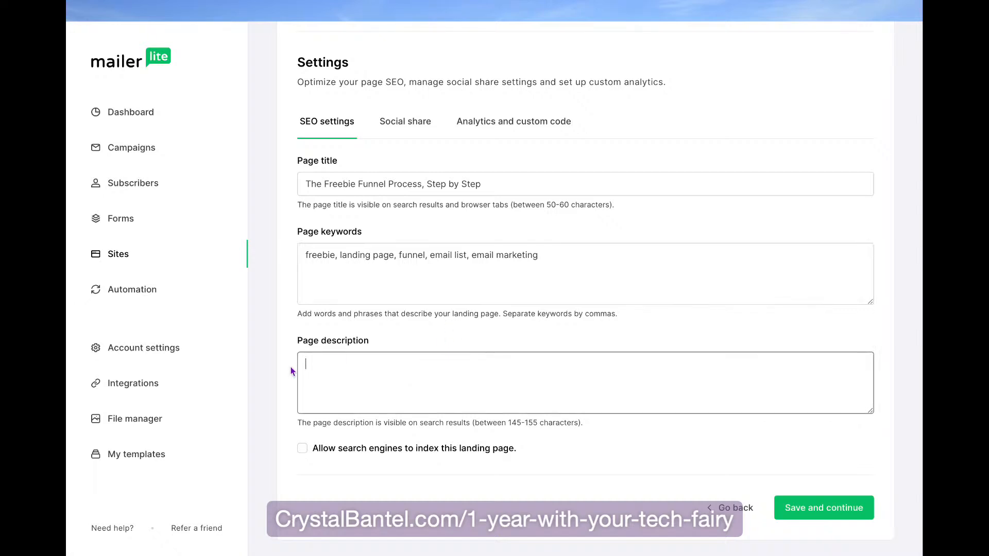
{"action": "left_click", "coordinate": [457, 187]}
{"action": "key", "text": "ctrl+a"}
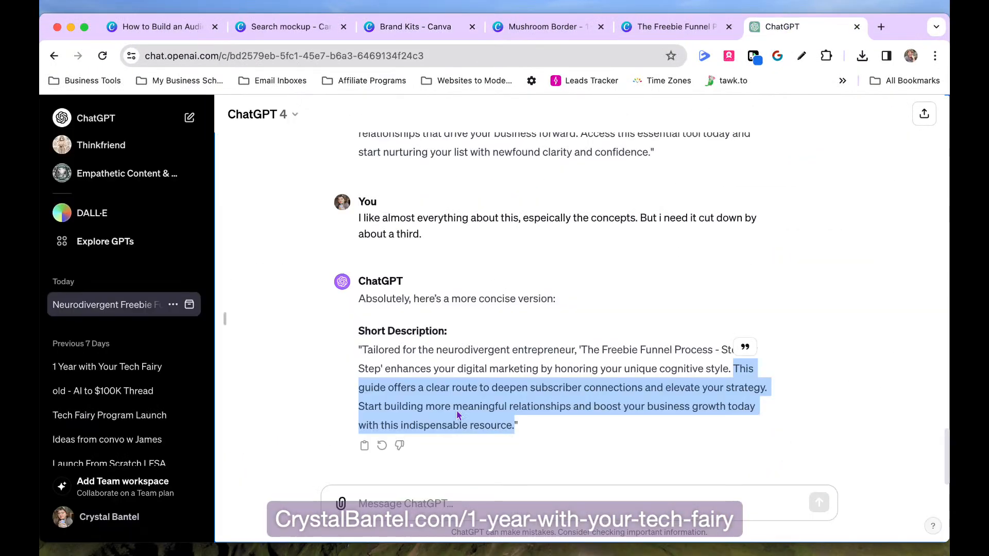
- Draft a ChatGPT message naming the page title and pasting the current page keywords
{"action": "left_click", "coordinate": [429, 504]}
{"action": "type", "text": "I need h"}
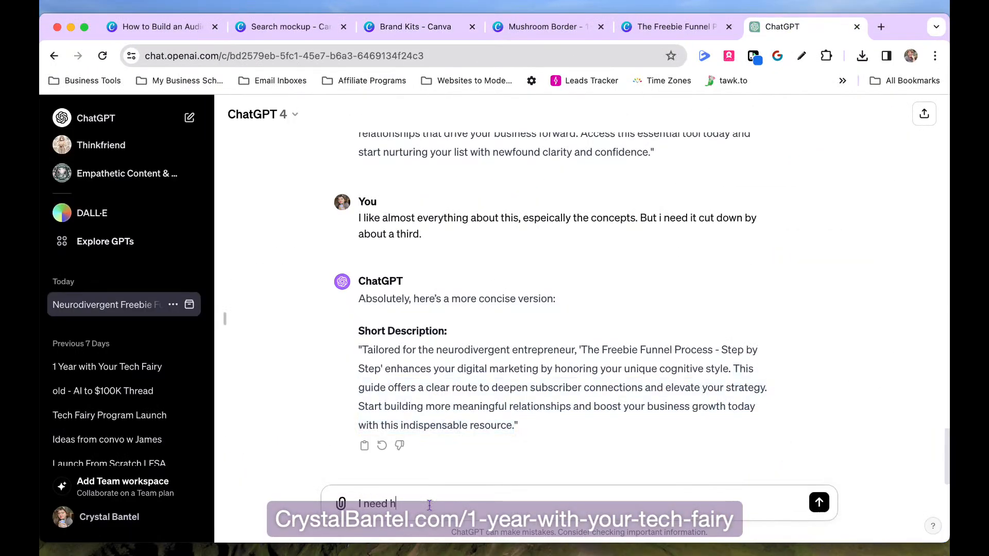
{"action": "type", "text": "elp coning up with a Page Description for SEO purposes for this landing page. My"}
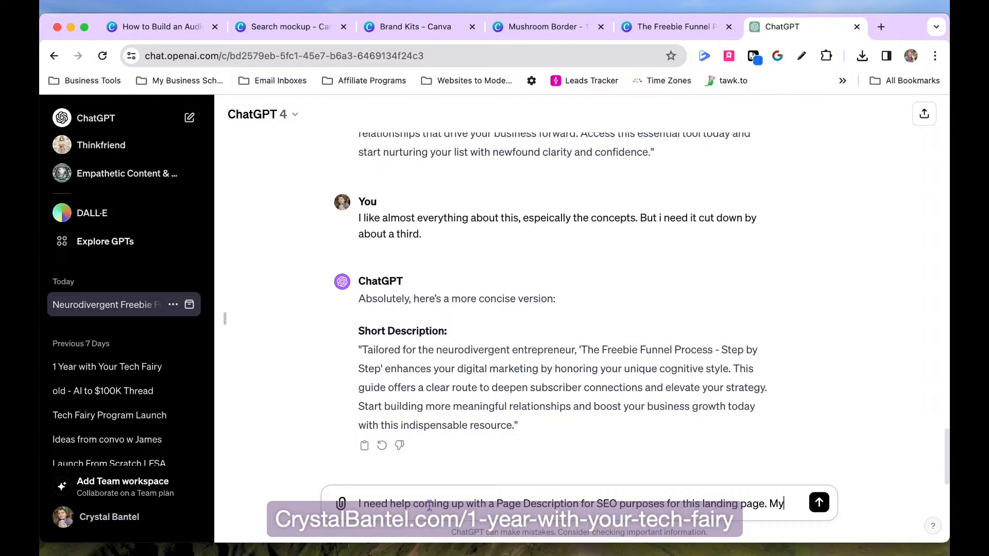
{"action": "type", "text": " page title is "}
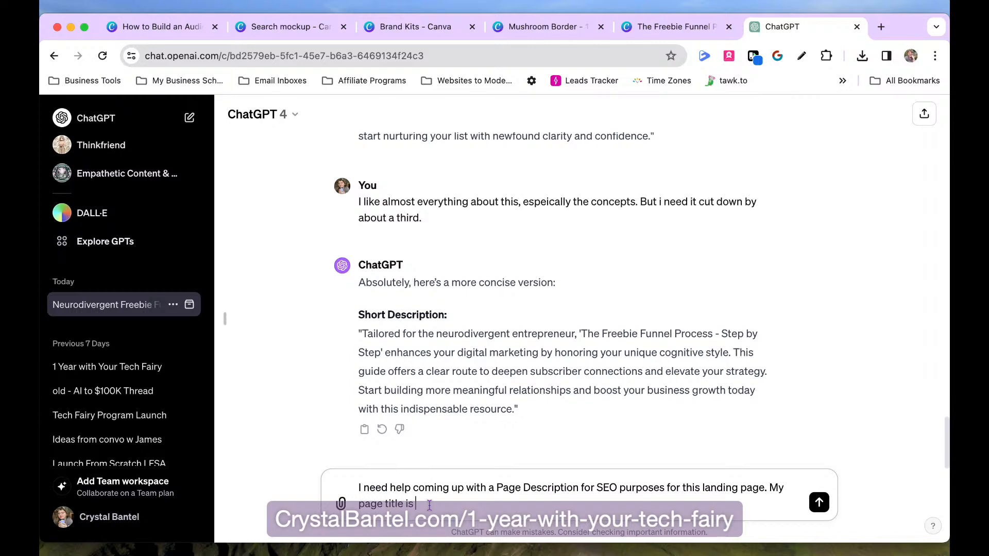
{"action": "type", "text": "The Freebie Funnel Process, Step by Step\""}
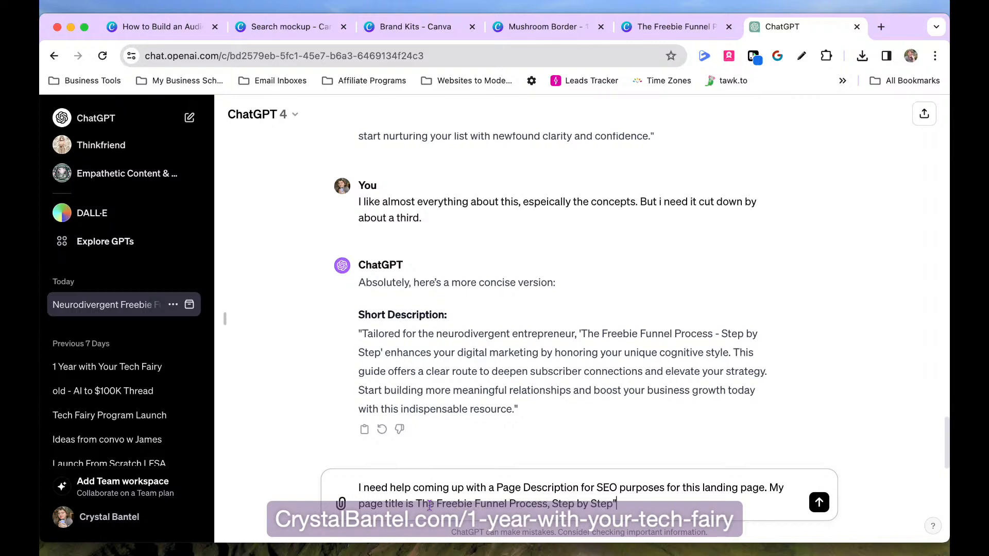
{"action": "left_click", "coordinate": [417, 504]}
{"action": "type", "text": "\""}
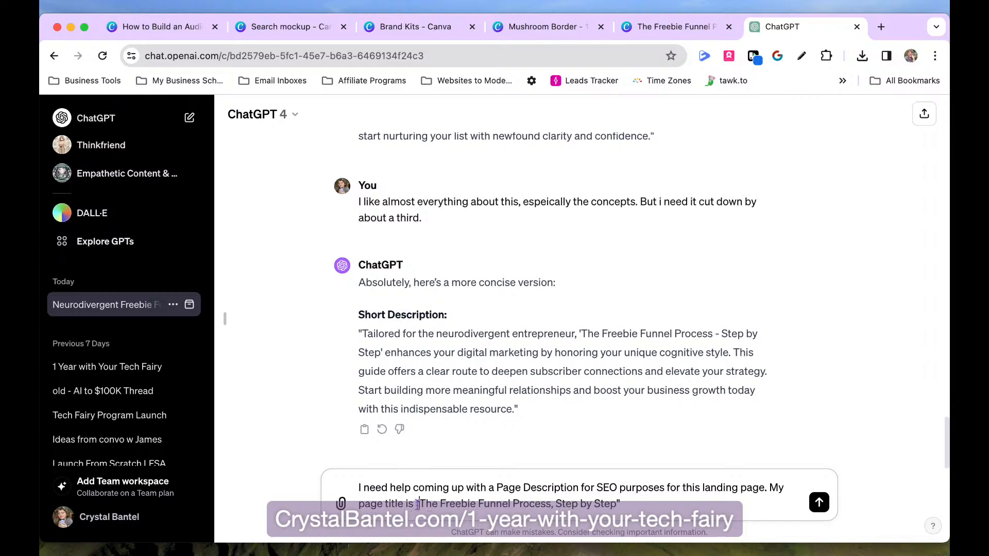
{"action": "type", "text": " and my current keywor"}
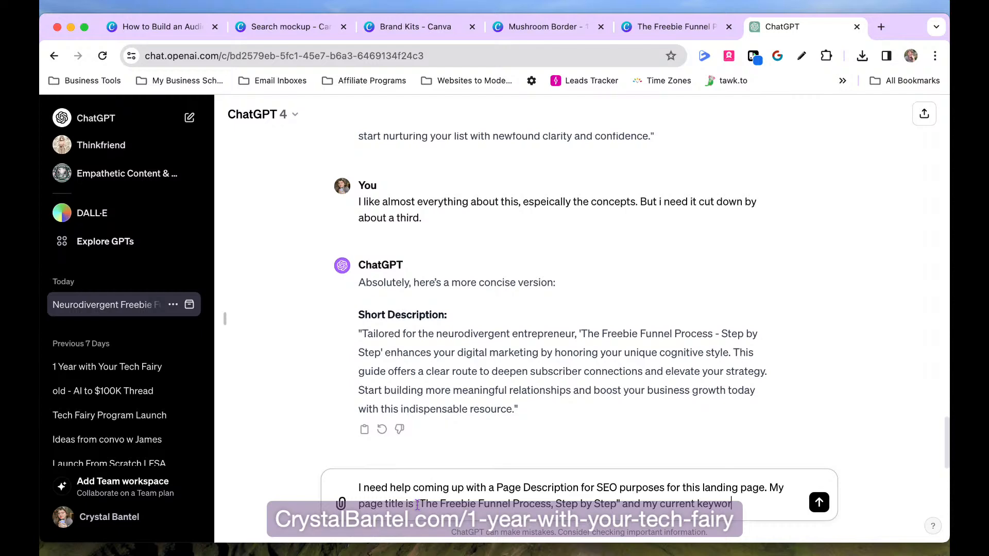
{"action": "type", "text": "ds I've chosen are"}
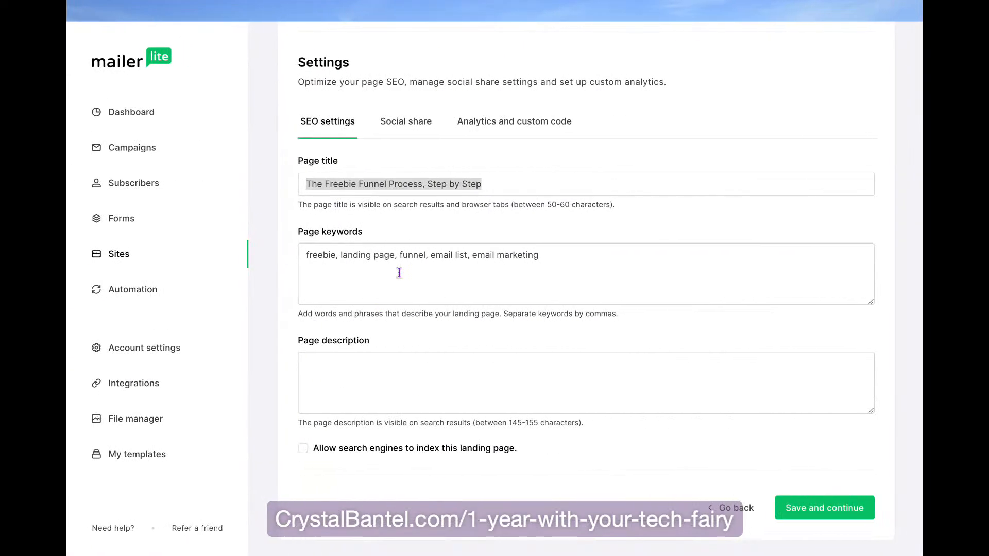
{"action": "left_click", "coordinate": [394, 256]}
{"action": "key", "text": "super+a"}
{"action": "key", "text": "super+c"}
{"action": "key", "text": "ctrl+Left"}
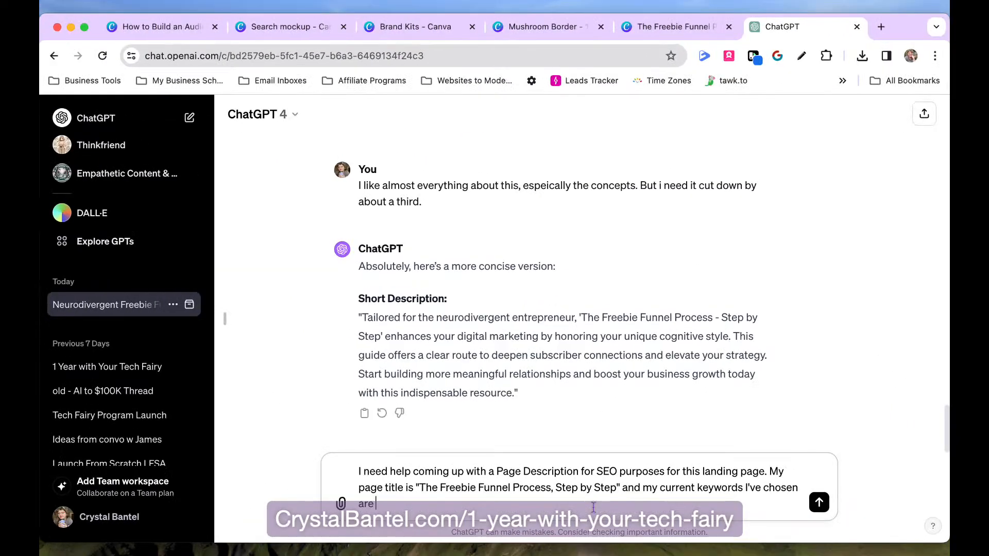
{"action": "type", "text": "\""}
{"action": "key", "text": "super+v"}
{"action": "type", "text": "\""}
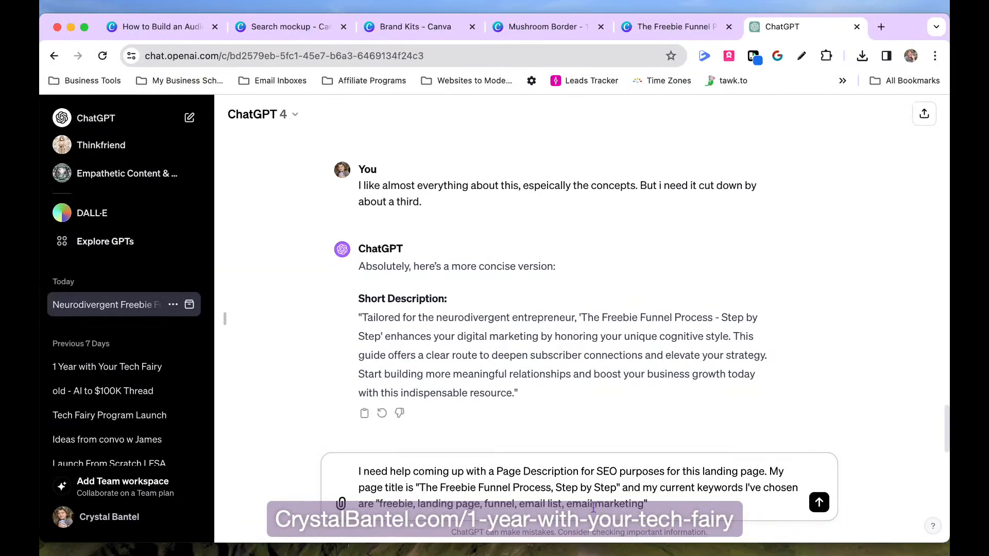
{"action": "type", "text": "."}
{"action": "key", "text": "Right"}
- Remove the leftover sentence and put the SEO page description request on its own line
{"action": "left_click_drag", "start_coordinate": [769, 471], "coordinate": [396, 466]}
{"action": "key", "text": "super+c"}
{"action": "key", "text": "BackSpace"}
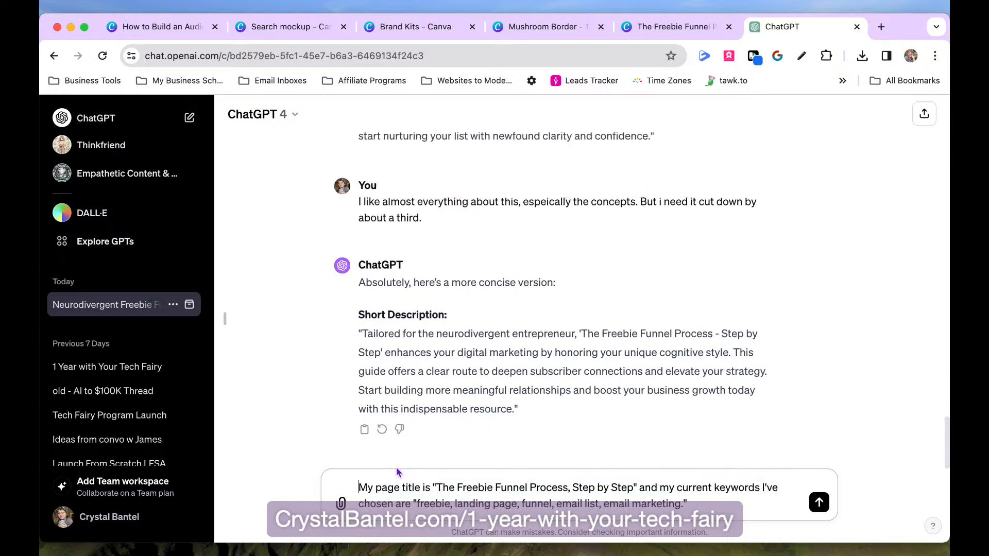
{"action": "key", "text": "shift+Return"}
{"action": "key", "text": "shift+Return"}
{"action": "key", "text": "super+v"}
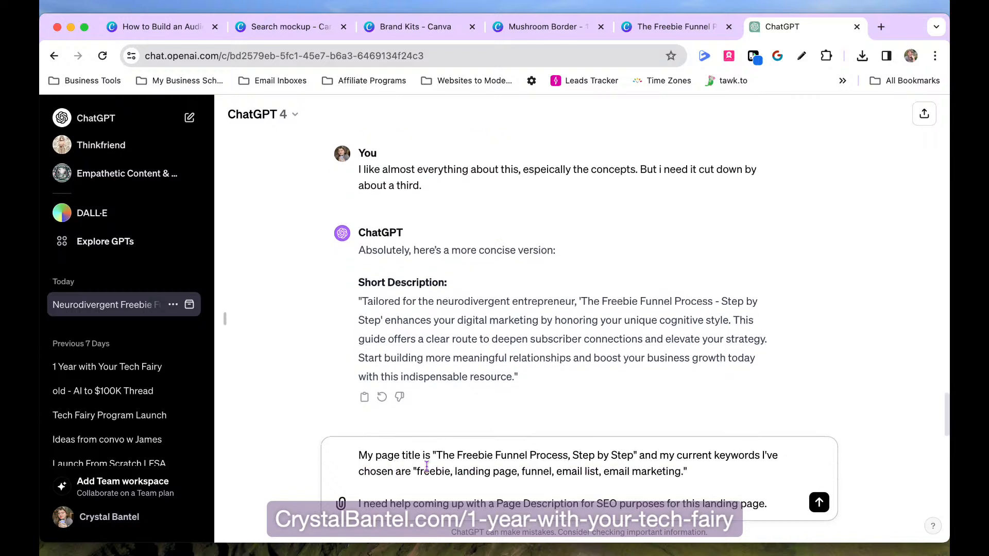
{"action": "left_click", "coordinate": [490, 504]}
{"action": "key", "text": "shift+Return"}
- Add bullets asking for more keyword and better page title suggestions, then send the message
{"action": "type", "text": "-"}
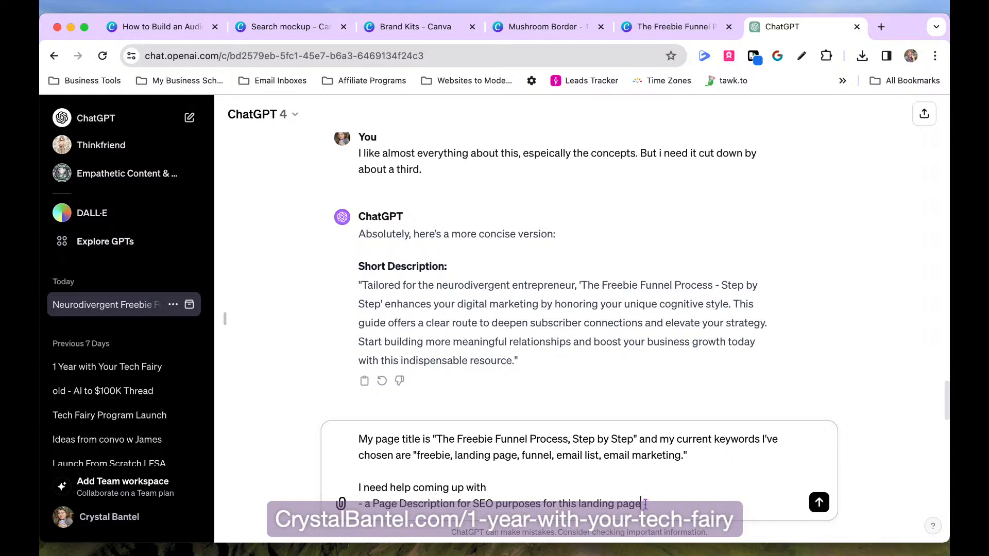
{"action": "key", "text": "shift+Return"}
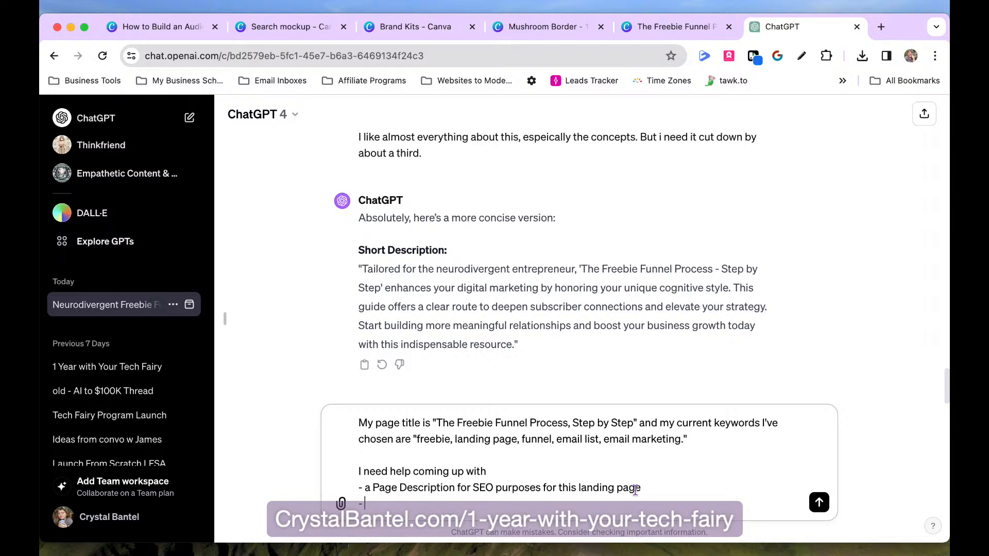
{"action": "type", "text": "- suggestions for any "}
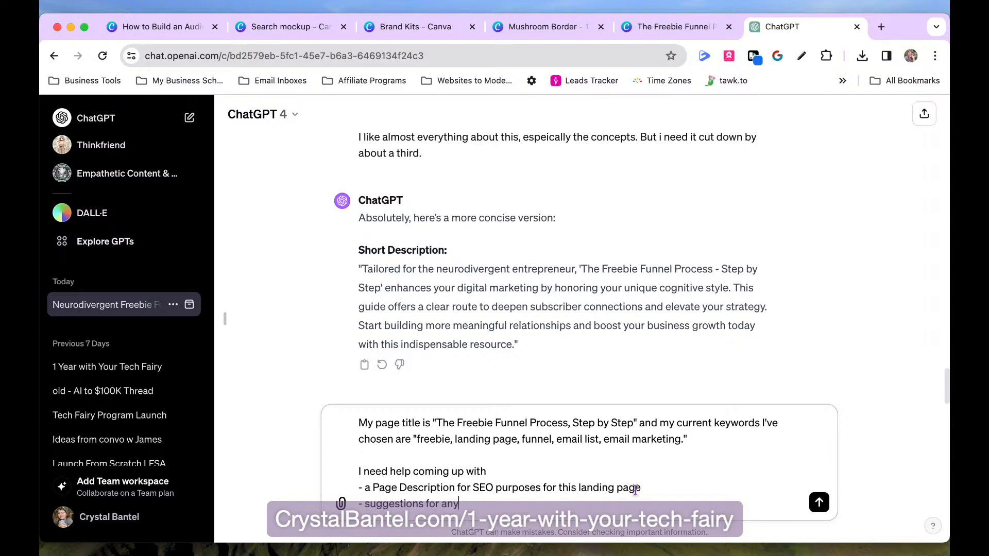
{"action": "type", "text": "better or more keywords if needed"}
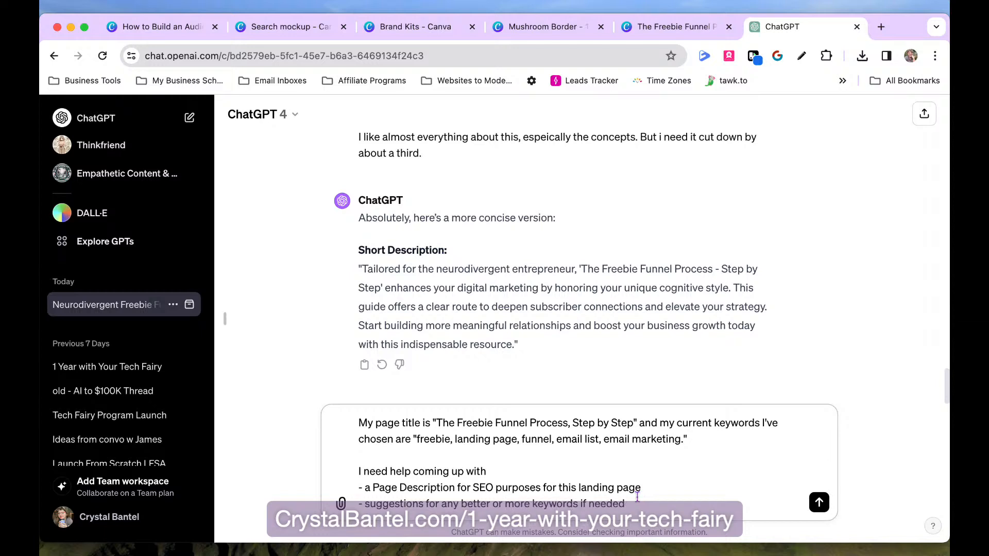
{"action": "key", "text": "shift+Return"}
{"action": "type", "text": "- suggestions for a better page "}
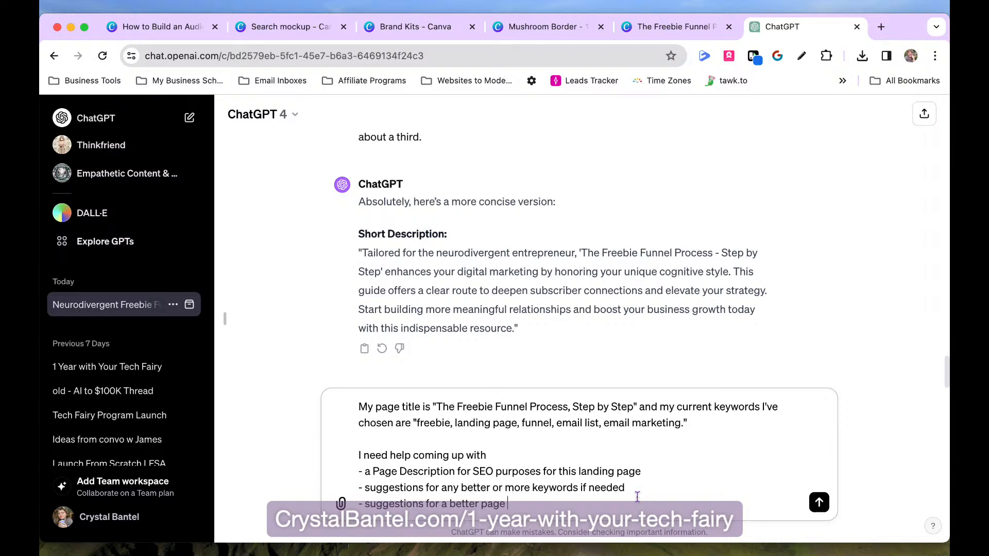
{"action": "type", "text": "title if it's not strong enough"}
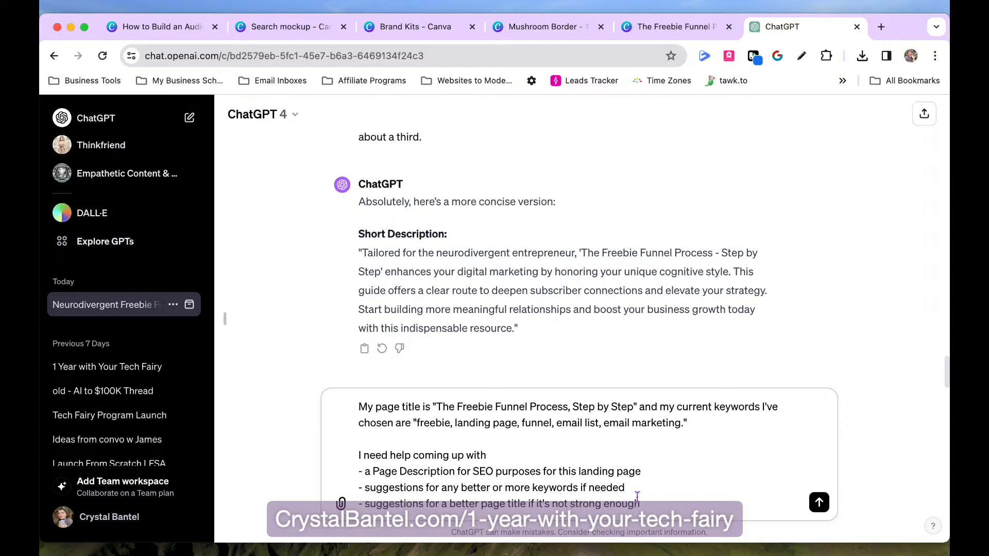
{"action": "key", "text": "Return"}
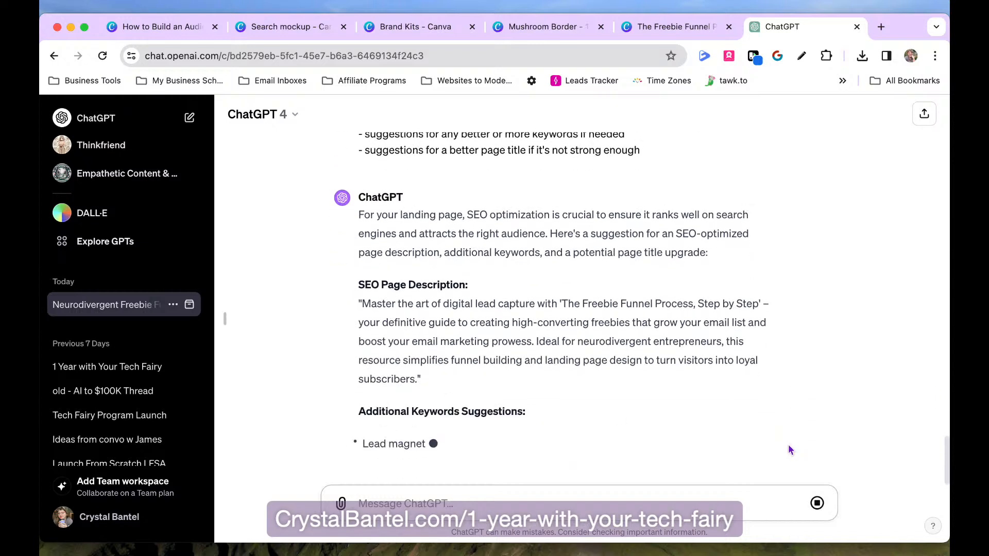
- Copy ChatGPT's suggested SEO page description into MailerLite's Page description field
{"action": "scroll", "coordinate": [760, 385], "scroll_direction": "up", "scroll_amount": 2}
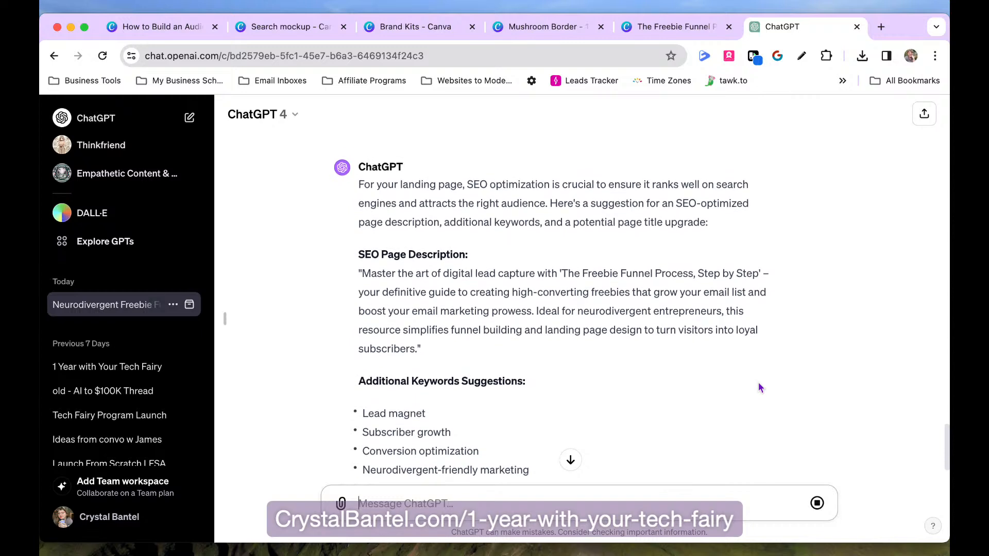
{"action": "scroll", "coordinate": [759, 388], "scroll_direction": "up", "scroll_amount": 1}
{"action": "left_click_drag", "start_coordinate": [412, 333], "coordinate": [550, 364]}
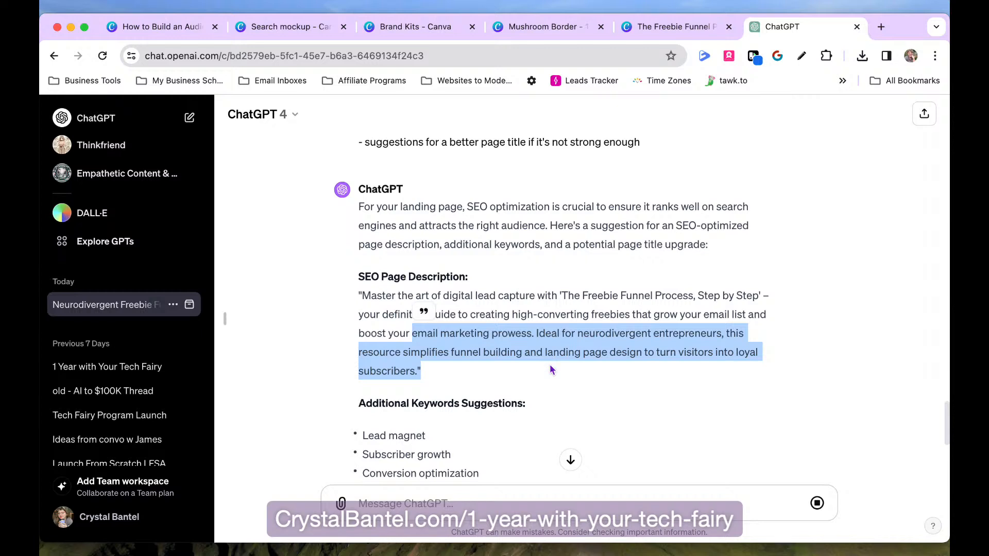
{"action": "left_click", "coordinate": [550, 370]}
{"action": "left_click_drag", "start_coordinate": [362, 295], "coordinate": [415, 373]}
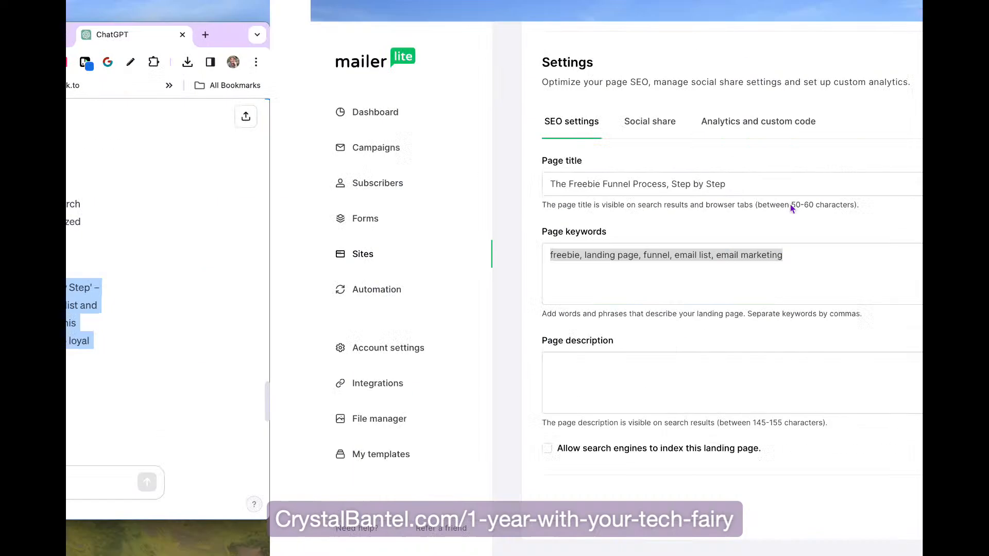
{"action": "left_click", "coordinate": [353, 368]}
{"action": "type", "text": "Master the art of digital lead capture with 'The Freebie Funnel Process, Step by Step' – your definitive guide to creating high-converting freebies that grow your email list and boost your email marketing prowess. Ideal for neurodivergent entrepreneurs, t"}
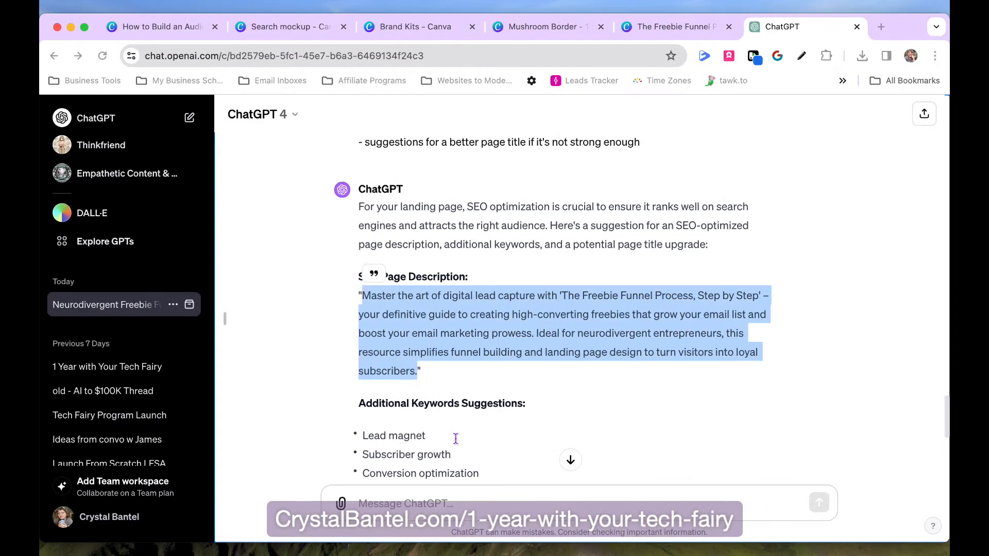
{"action": "scroll", "coordinate": [453, 438], "scroll_direction": "down", "scroll_amount": 5}
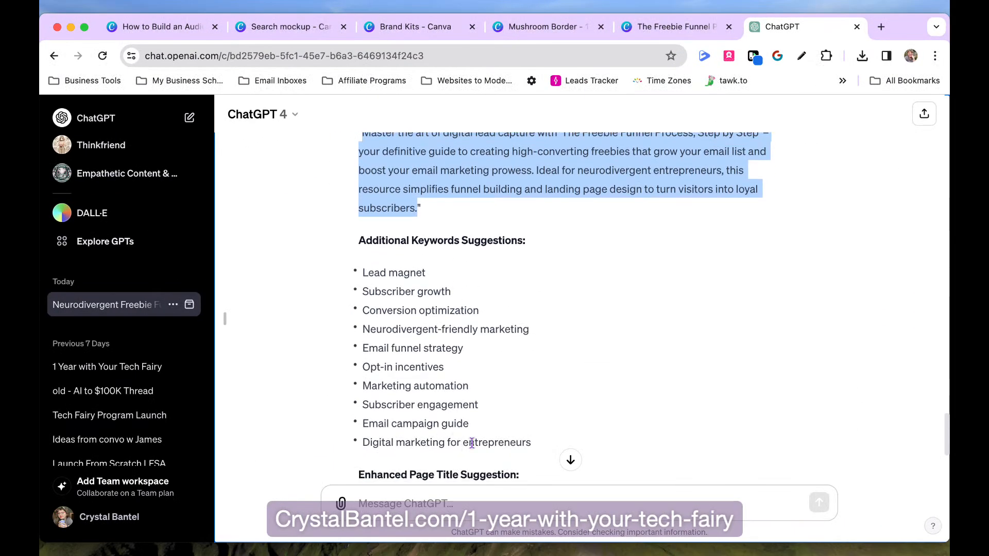
- Paste ChatGPT's suggested keywords after the existing Page keywords, deleting the cut-off last line
{"action": "left_click_drag", "start_coordinate": [362, 271], "coordinate": [539, 440]}
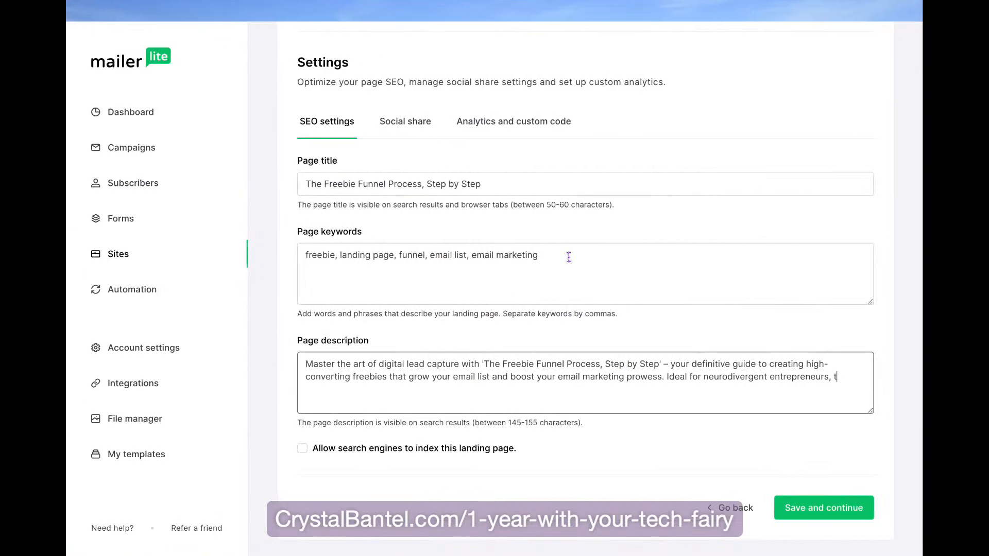
{"action": "left_click", "coordinate": [567, 257]}
{"action": "key", "text": "ctrl+v"}
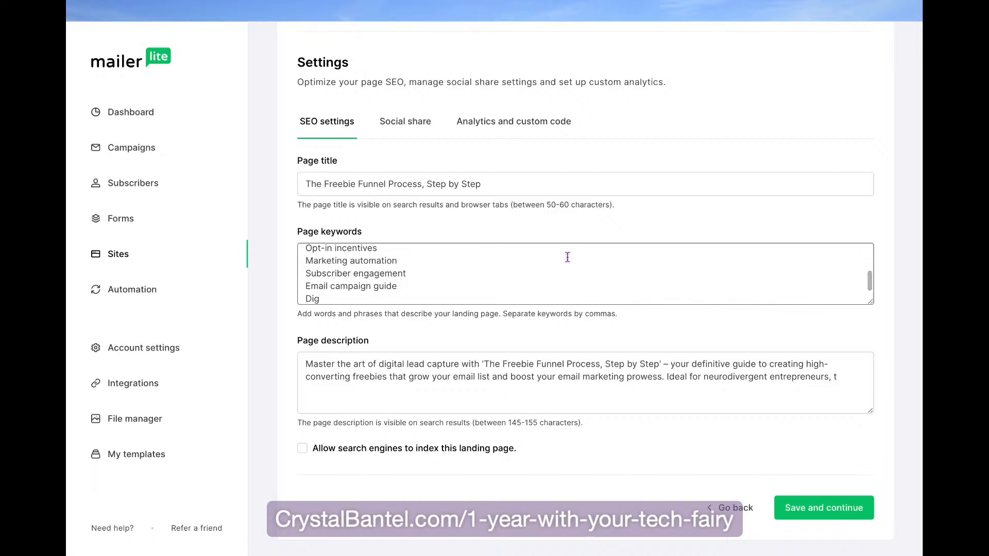
{"action": "key", "text": "BackSpace"}
{"action": "key", "text": "BackSpace"}
{"action": "key", "text": "BackSpace"}
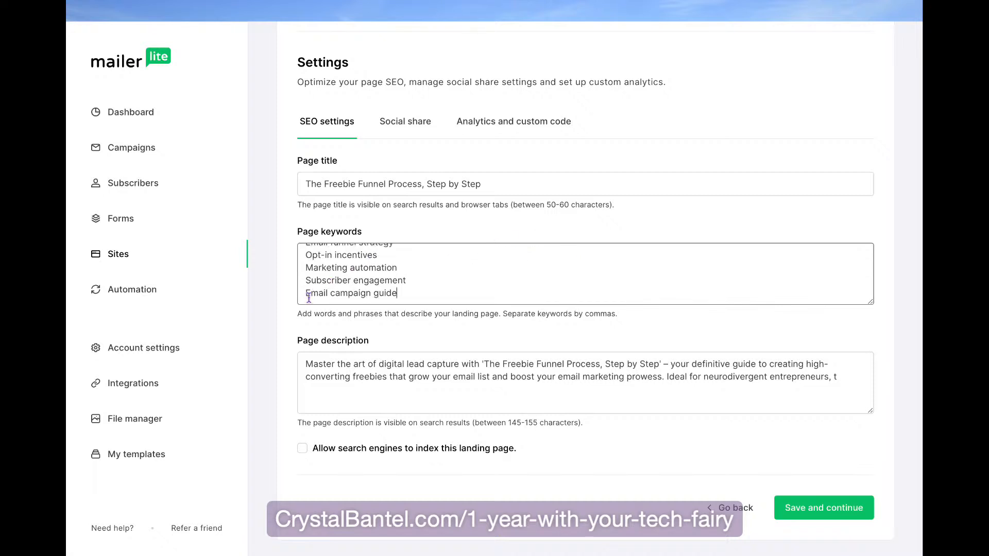
- Join the pasted keywords, Subscriber growth through Email campaign guide, into one comma-separated line
{"action": "left_click", "coordinate": [305, 294]}
{"action": "key", "text": "BackSpace"}
{"action": "type", "text": ","}
{"action": "left_click", "coordinate": [305, 293]}
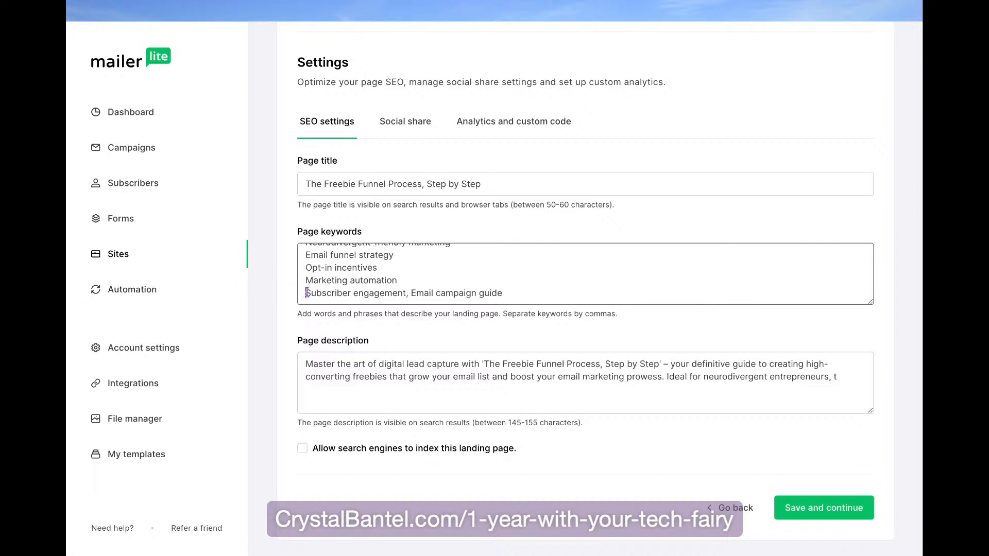
{"action": "key", "text": "BackSpace"}
{"action": "type", "text": ","}
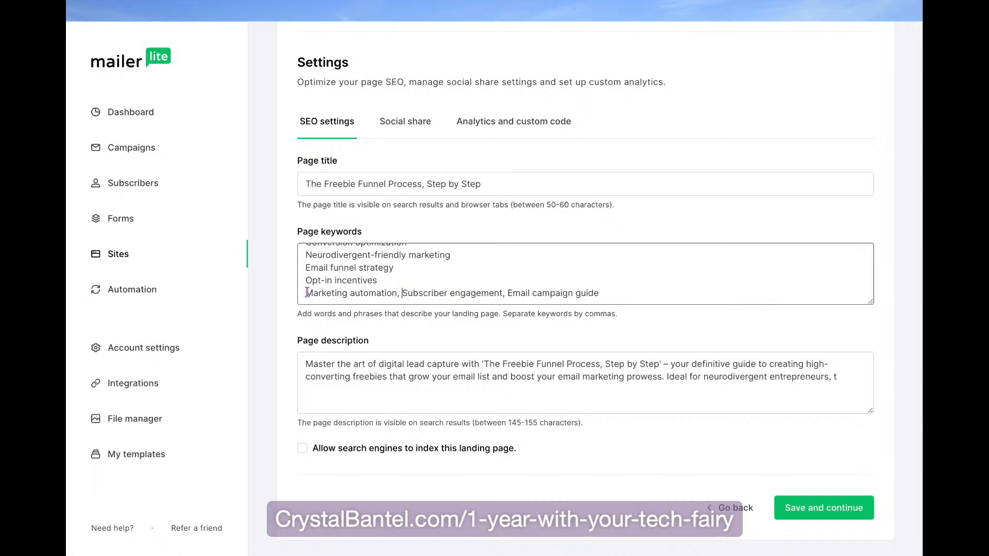
{"action": "left_click", "coordinate": [306, 293]}
{"action": "key", "text": "BackSpace"}
{"action": "type", "text": ","}
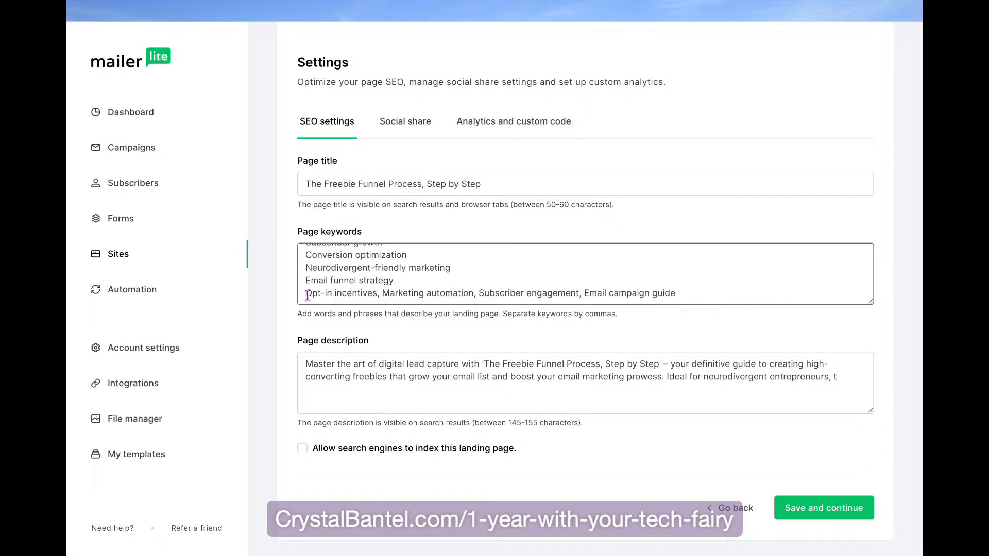
{"action": "key", "text": "BackSpace"}
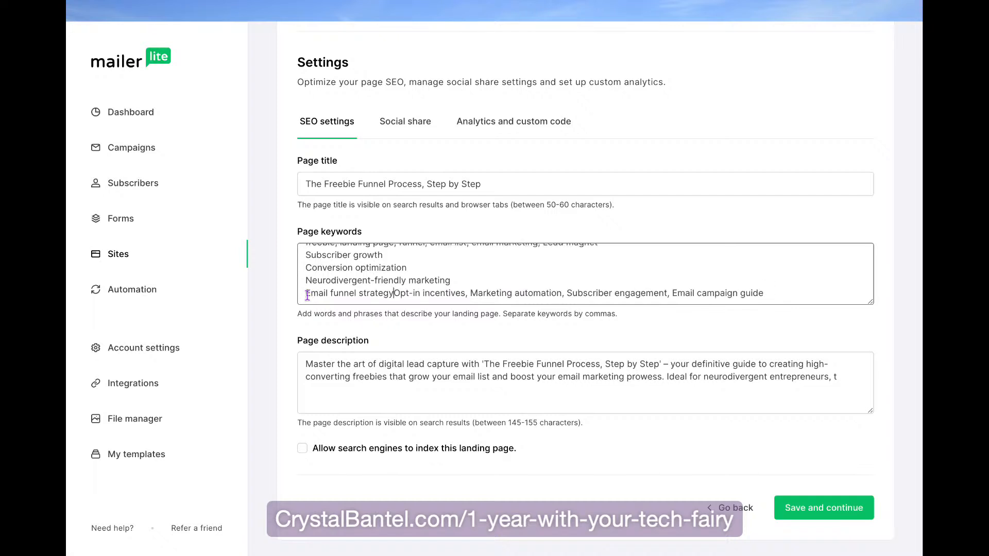
{"action": "type", "text": ","}
{"action": "left_click", "coordinate": [306, 293]}
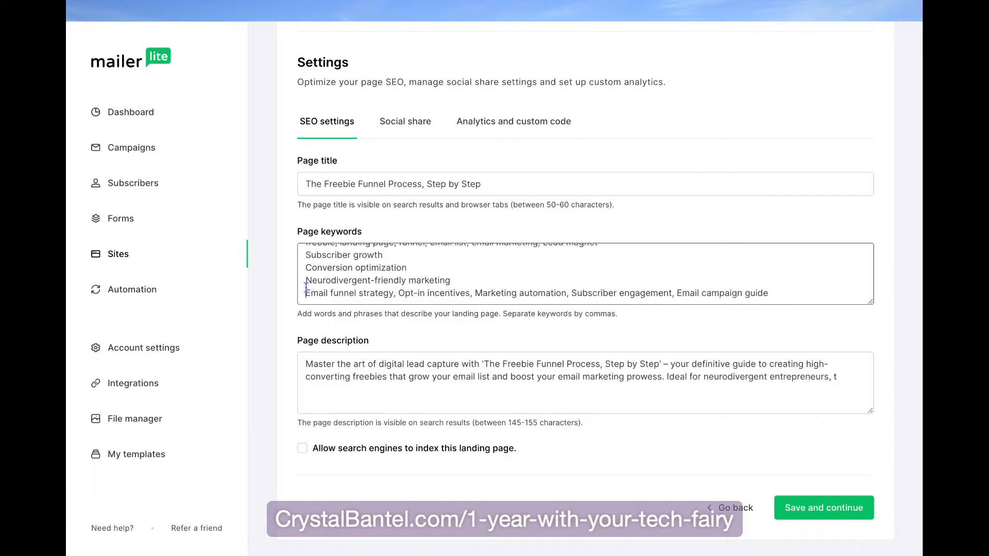
{"action": "key", "text": "BackSpace"}
{"action": "type", "text": ","}
{"action": "left_click", "coordinate": [306, 281]}
{"action": "key", "text": "BackSpace"}
{"action": "type", "text": ","}
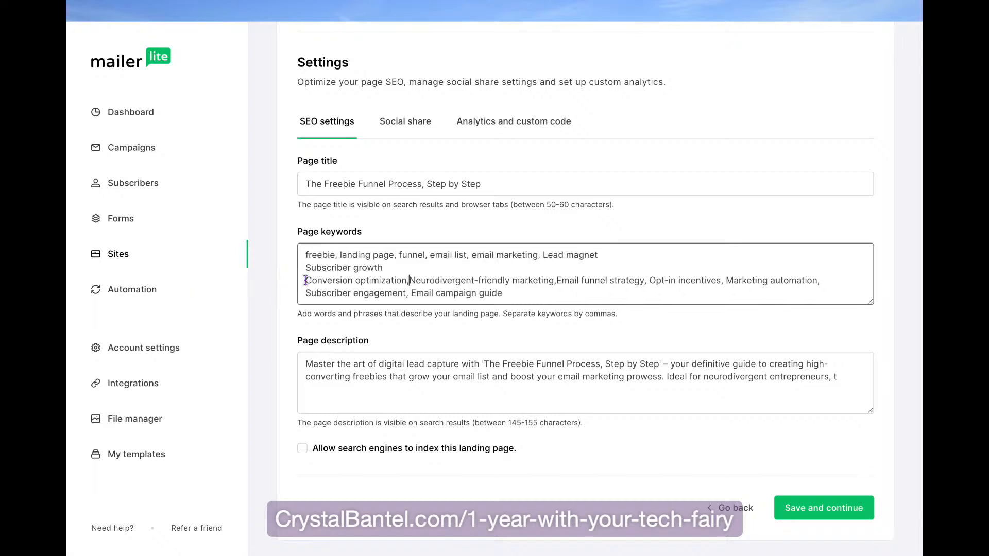
{"action": "left_click", "coordinate": [305, 281]}
{"action": "key", "text": "BackSpace"}
{"action": "type", "text": ","}
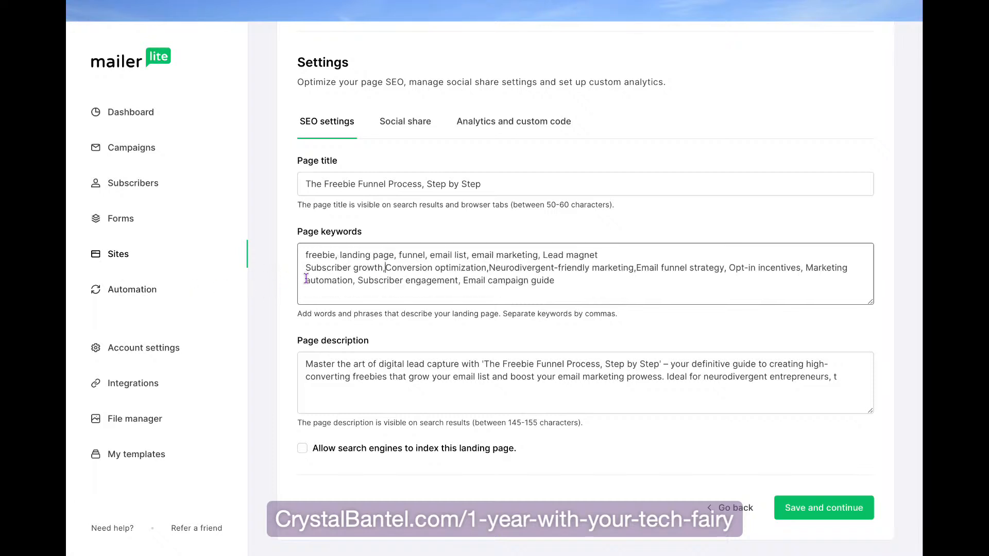
{"action": "left_click", "coordinate": [306, 267]}
{"action": "key", "text": "BackSpace"}
{"action": "type", "text": ","}
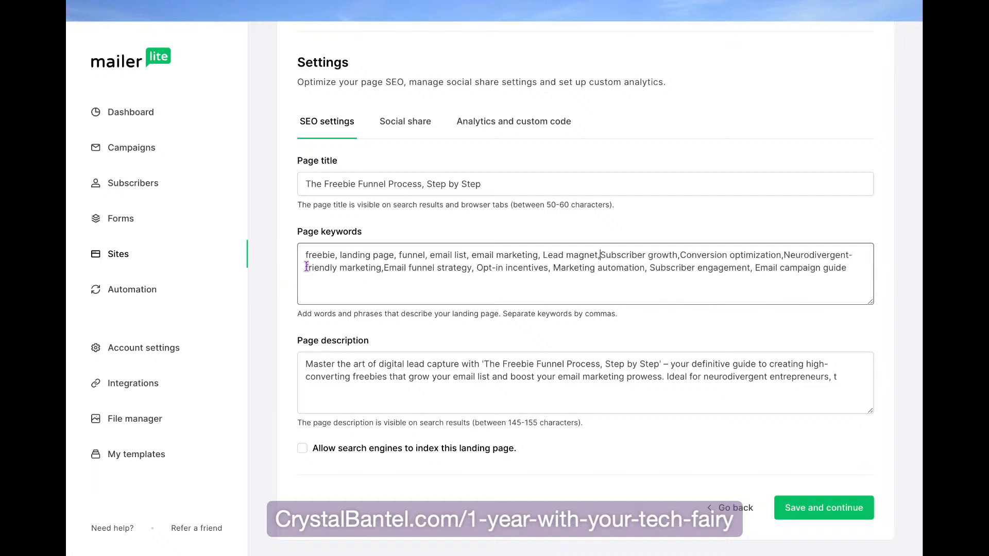
{"action": "key", "text": "ctrl+Left"}
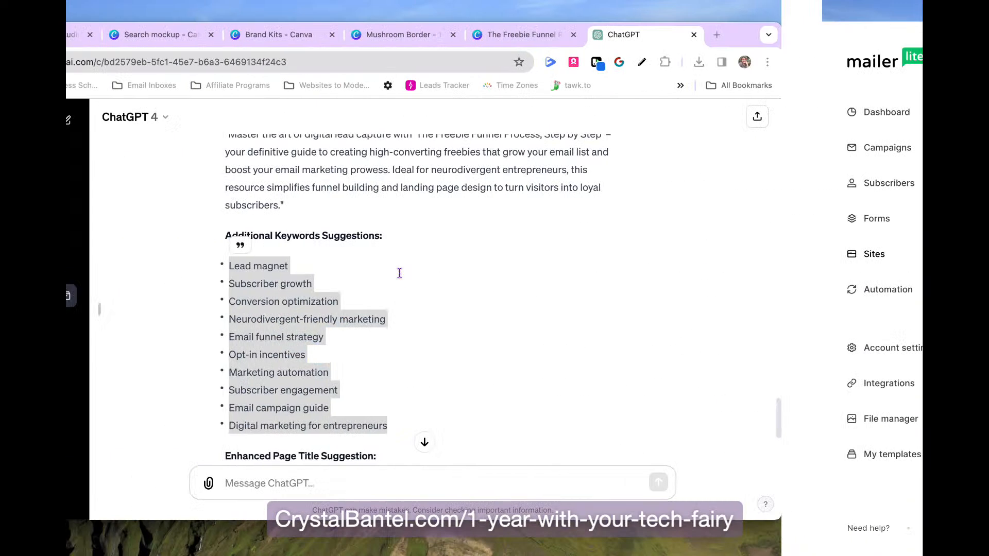
- Review ChatGPT's enhanced page title suggestion, then switch to the Freebie Funnel Process Canva design
{"action": "scroll", "coordinate": [491, 345], "scroll_direction": "down", "scroll_amount": 4}
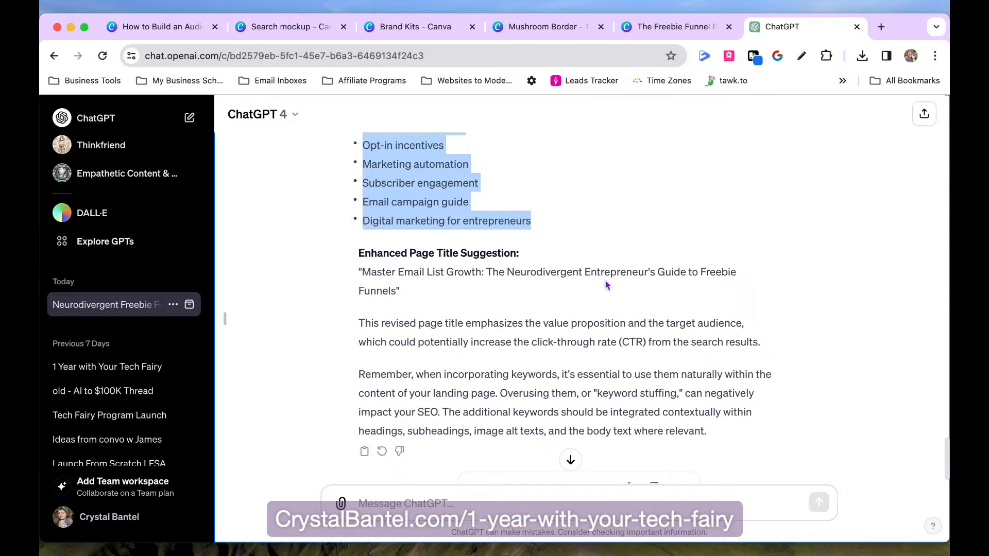
{"action": "left_click_drag", "start_coordinate": [363, 271], "coordinate": [396, 290]}
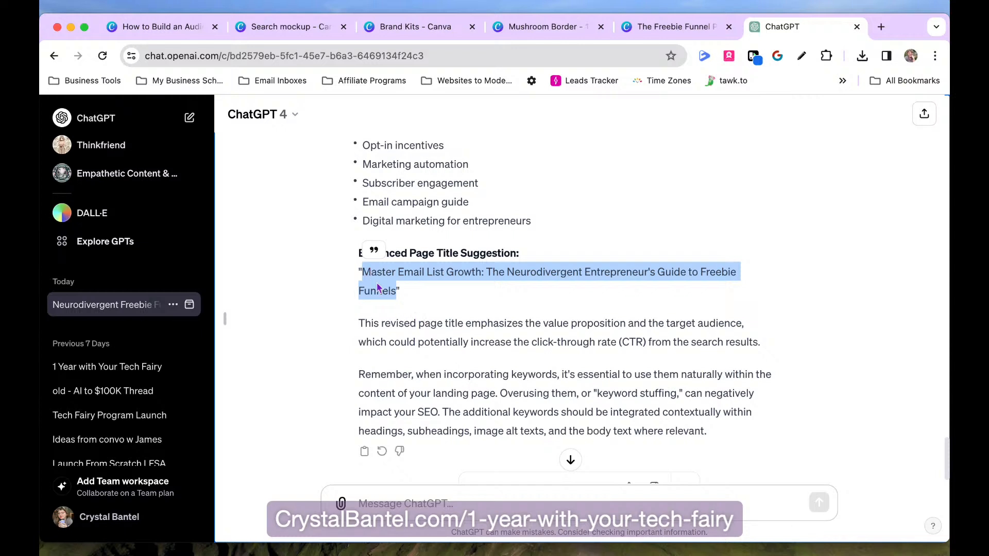
{"action": "left_click", "coordinate": [365, 272]}
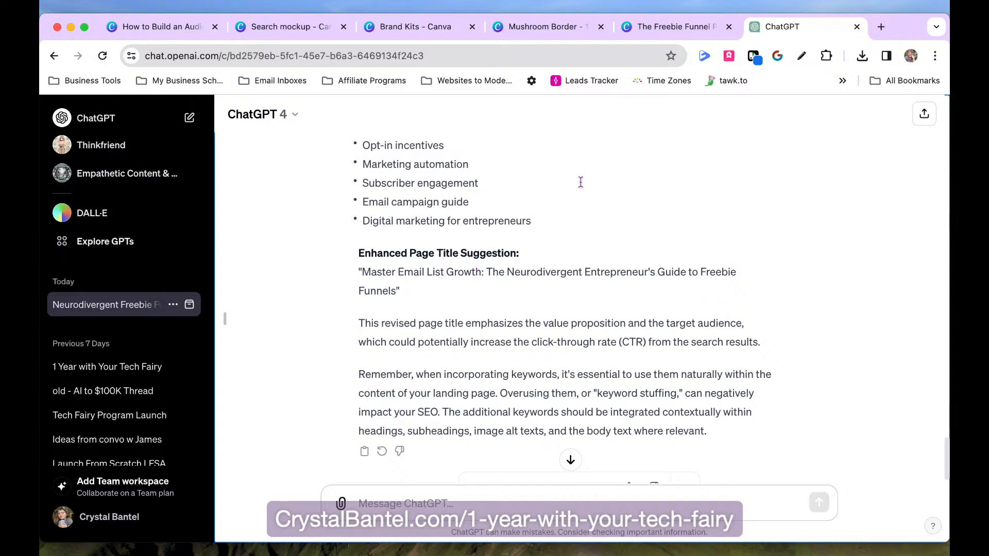
{"action": "left_click", "coordinate": [671, 26]}
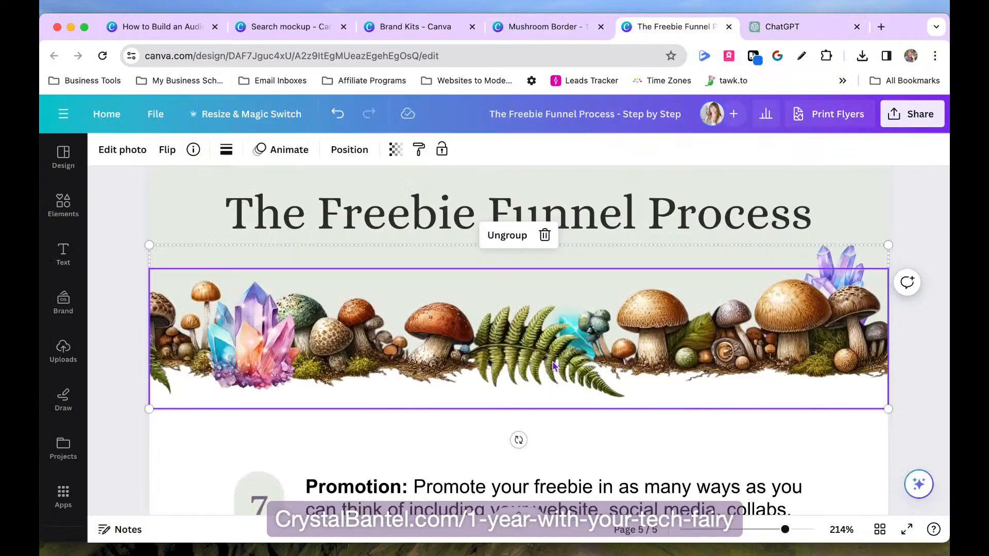
- Scroll through the eleven funnel steps on pages 4–5, then return to the ChatGPT conversation
{"action": "scroll", "coordinate": [551, 367], "scroll_direction": "down", "scroll_amount": 5}
{"action": "scroll", "coordinate": [550, 367], "scroll_direction": "up", "scroll_amount": 10}
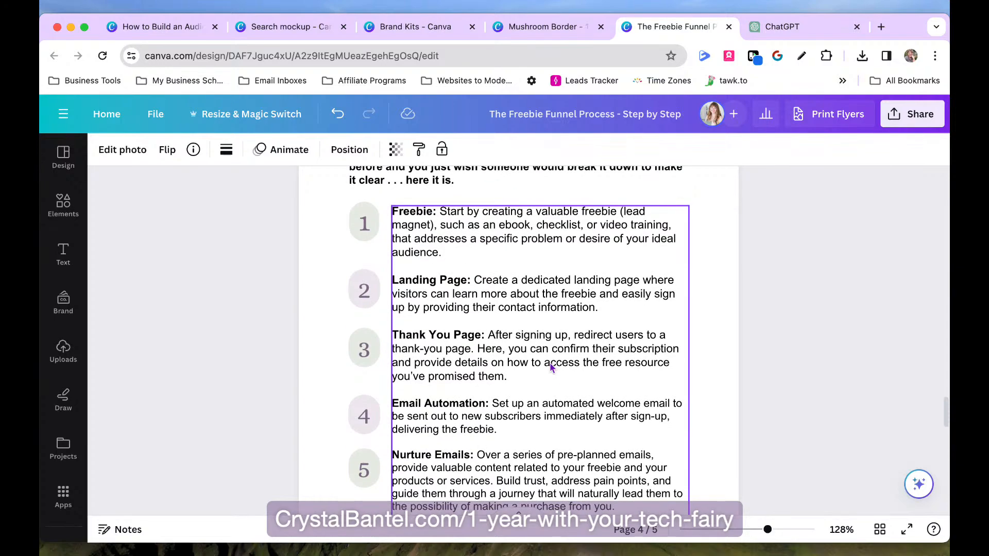
{"action": "scroll", "coordinate": [550, 366], "scroll_direction": "down", "scroll_amount": 4}
{"action": "scroll", "coordinate": [551, 367], "scroll_direction": "up", "scroll_amount": 5}
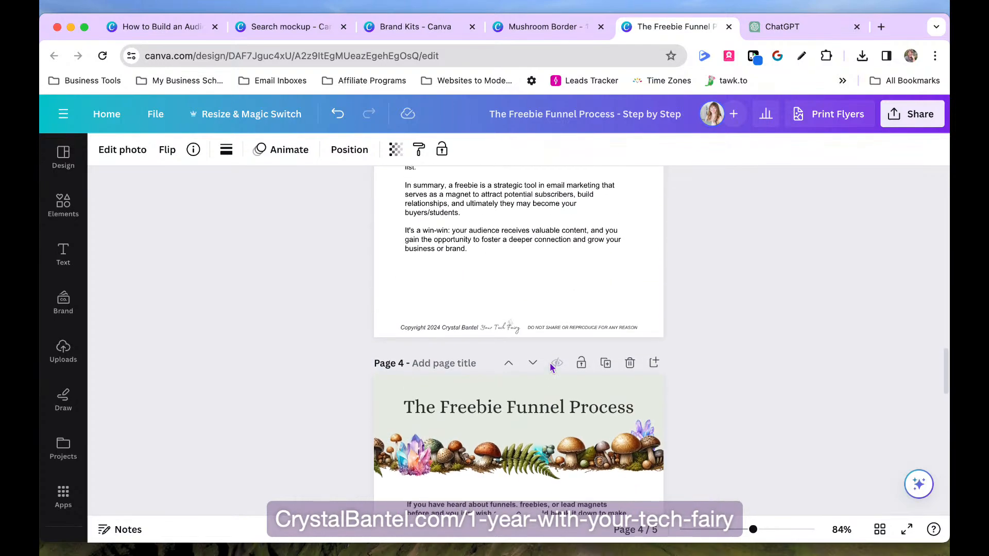
{"action": "scroll", "coordinate": [551, 366], "scroll_direction": "down", "scroll_amount": 3}
{"action": "scroll", "coordinate": [550, 367], "scroll_direction": "up", "scroll_amount": 4}
{"action": "scroll", "coordinate": [550, 367], "scroll_direction": "down", "scroll_amount": 6}
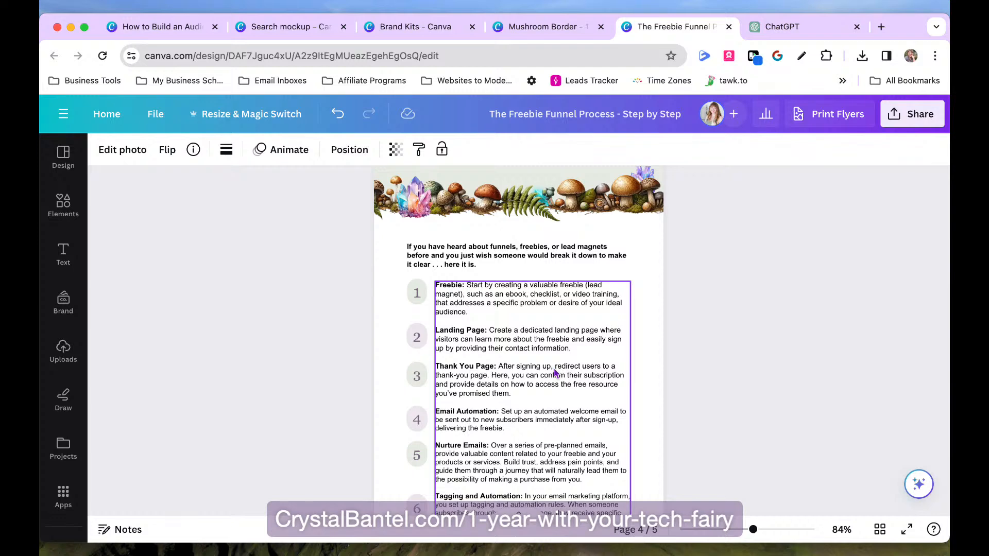
{"action": "scroll", "coordinate": [618, 420], "scroll_direction": "down", "scroll_amount": 8}
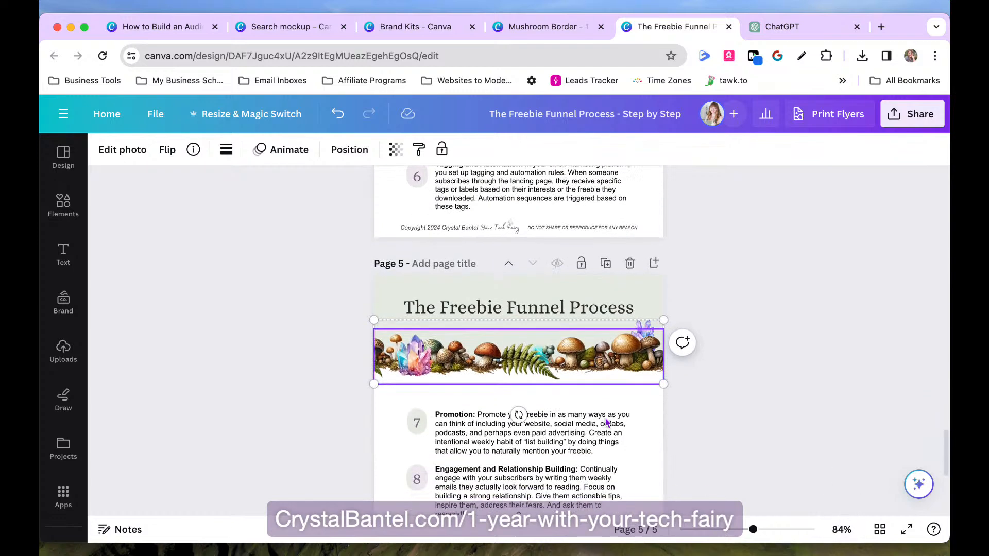
{"action": "scroll", "coordinate": [606, 422], "scroll_direction": "down", "scroll_amount": 4}
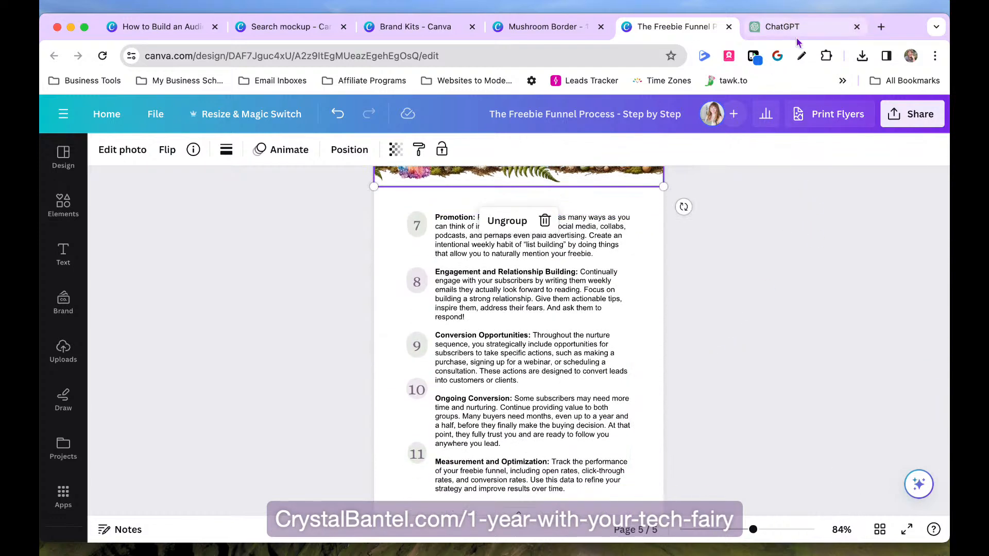
{"action": "left_click", "coordinate": [797, 39]}
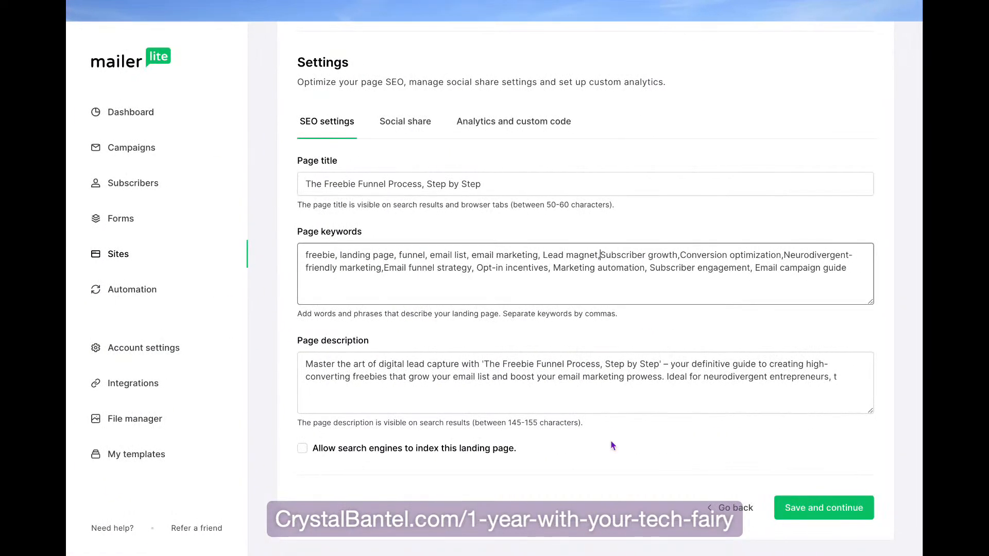
- Allow search engine indexing, save, and select the page description's 155-character limit error
{"action": "left_click", "coordinate": [304, 450]}
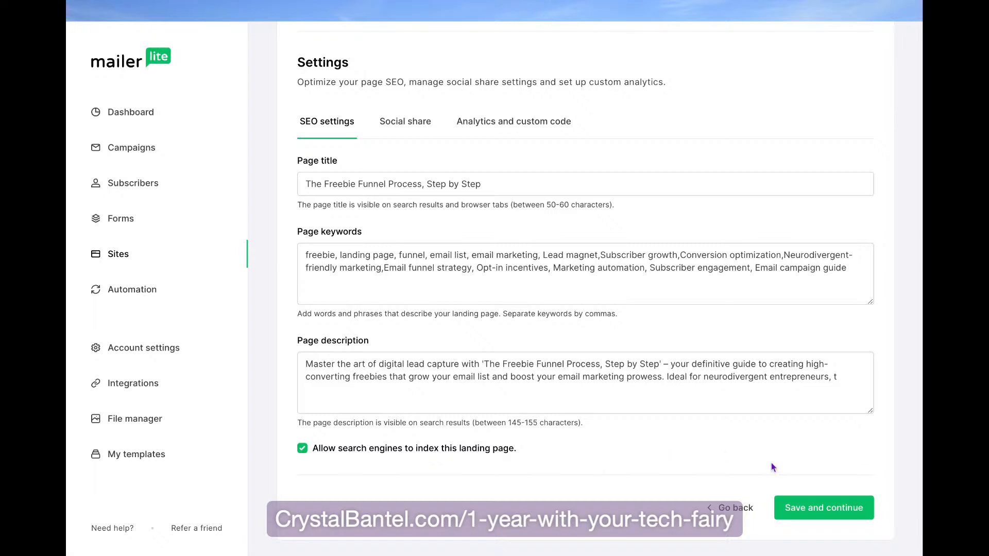
{"action": "left_click", "coordinate": [837, 510]}
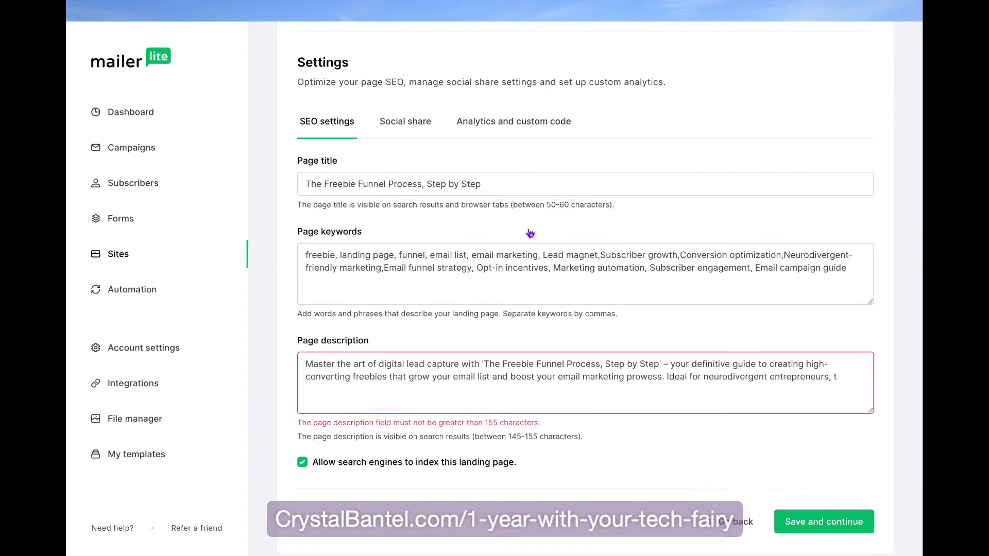
{"action": "left_click", "coordinate": [430, 377]}
{"action": "left_click", "coordinate": [845, 378]}
{"action": "triple_click", "coordinate": [436, 422]}
{"action": "key", "text": "super+c"}
- Send ChatGPT the 155-character limit error and ask it to reword the phrase "funnel guide"
{"action": "key", "text": "ctrl+Left"}
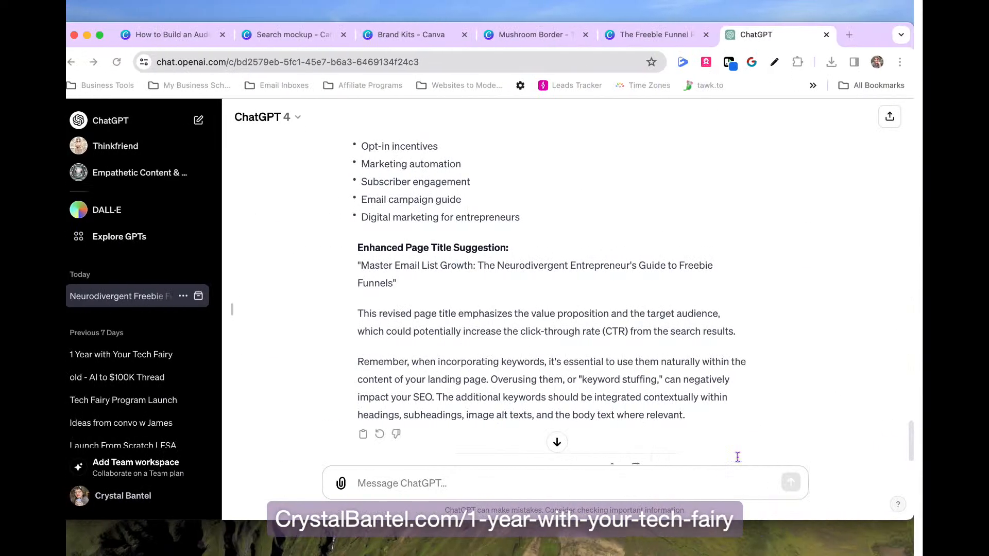
{"action": "left_click", "coordinate": [557, 443]}
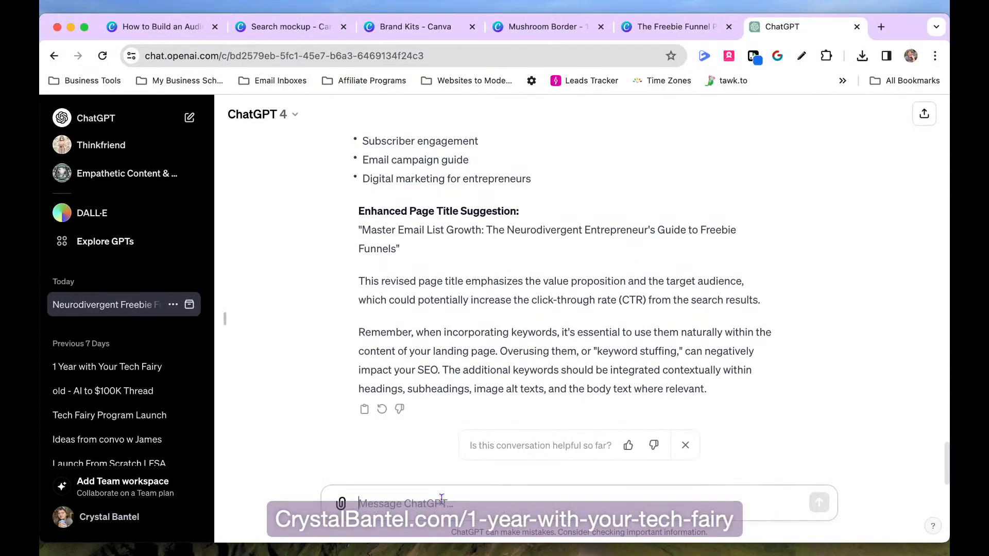
{"action": "key", "text": "super+v"}
{"action": "key", "text": "Return"}
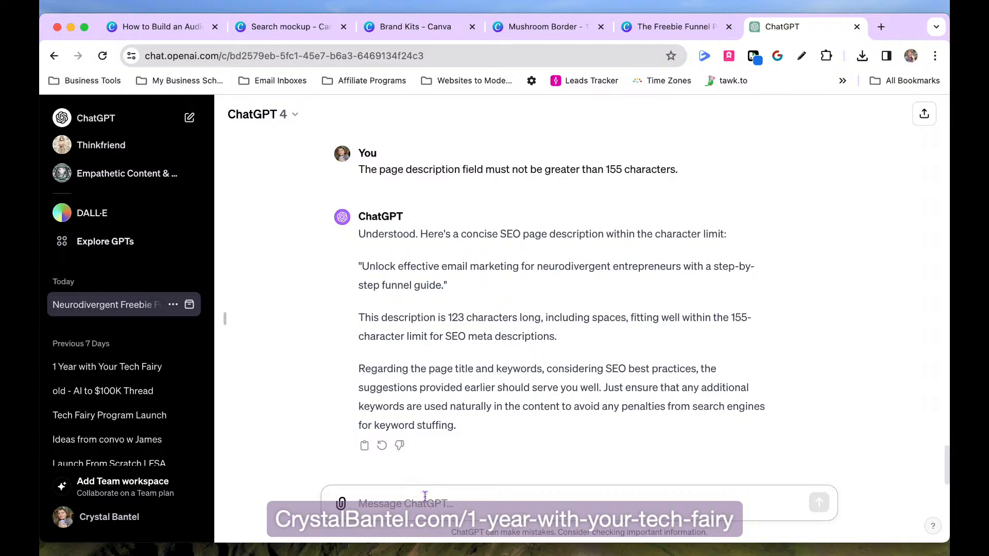
{"action": "type", "text": "rewrite the last phrase"}
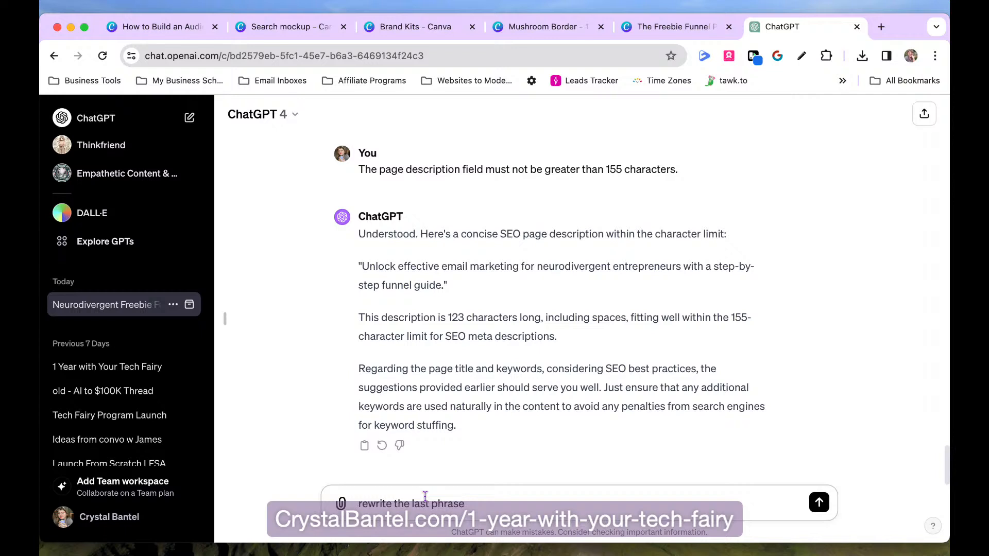
{"action": "type", "text": " \"funnel guide\""}
{"action": "key", "text": "Return"}
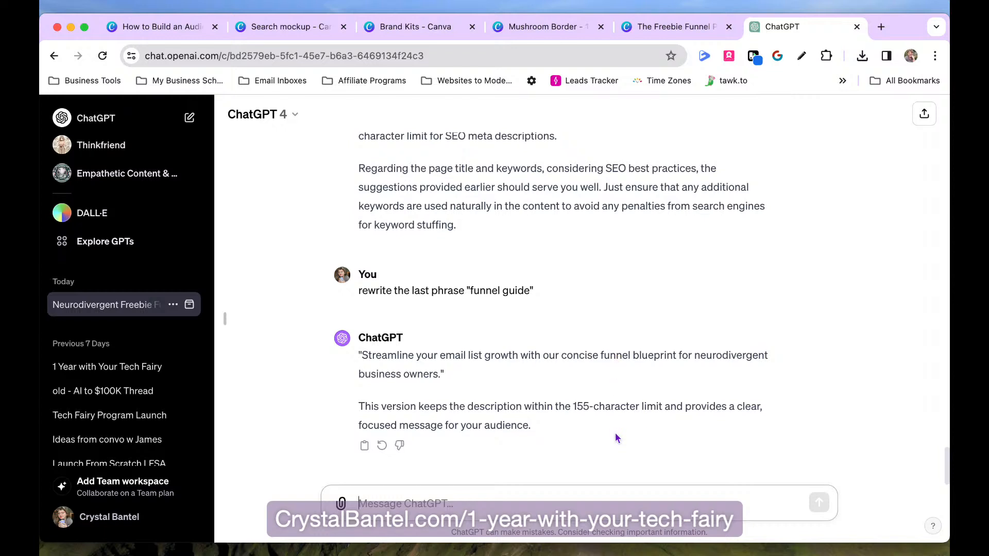
- Have ChatGPT mention freebies, landing pages and nurture email sequences, then copy the 146-character result
{"action": "type", "text": "let's mention freebies and landing pages and nurture email sequence instead of "}
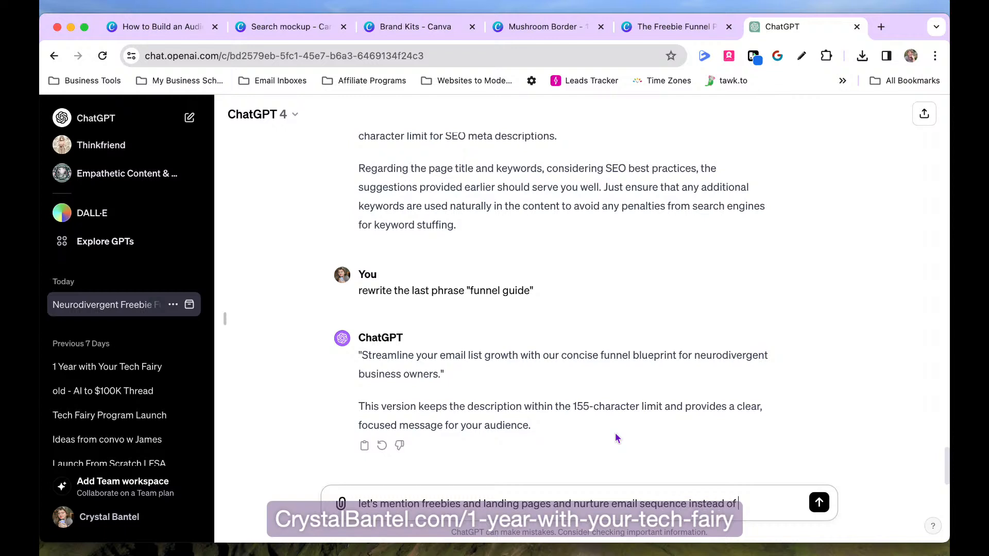
{"action": "type", "text": "just \"funnel\""}
{"action": "key", "text": "Return"}
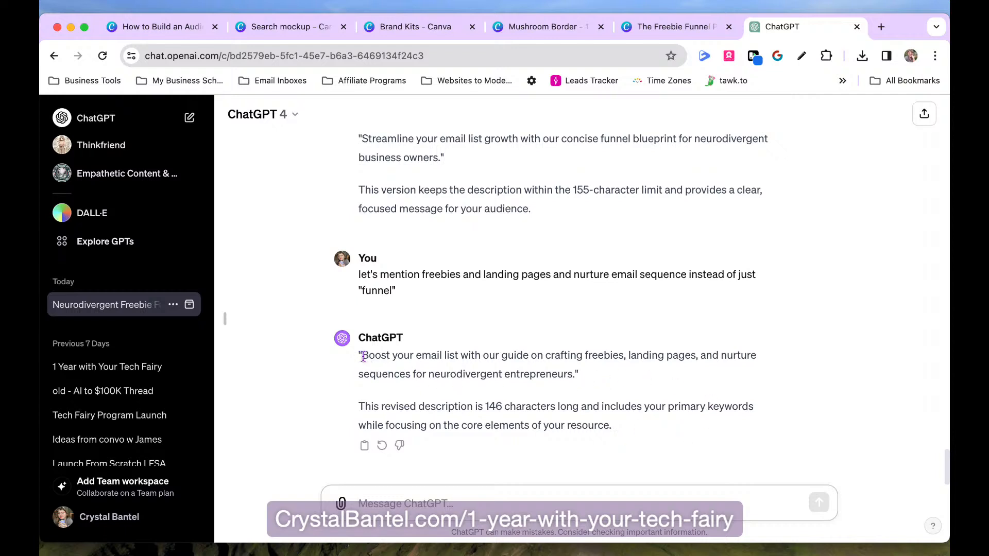
{"action": "left_click_drag", "start_coordinate": [362, 355], "coordinate": [574, 382]}
{"action": "key", "text": "ctrl+c"}
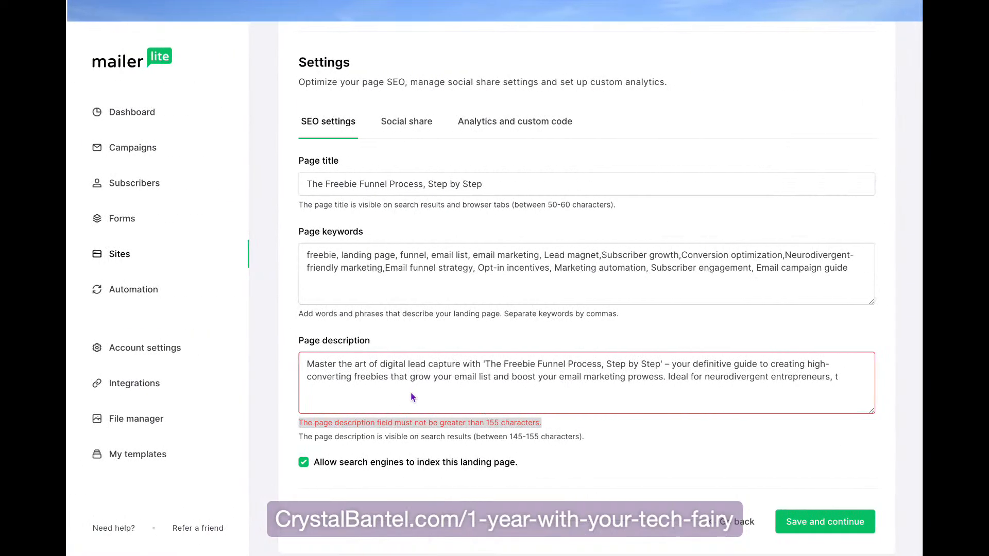
{"action": "left_click", "coordinate": [401, 376]}
- Overwrite the Page description with the 146-character freebies and nurture sequences text, then save
{"action": "key", "text": "ctrl+a"}
{"action": "key", "text": "ctrl+v"}
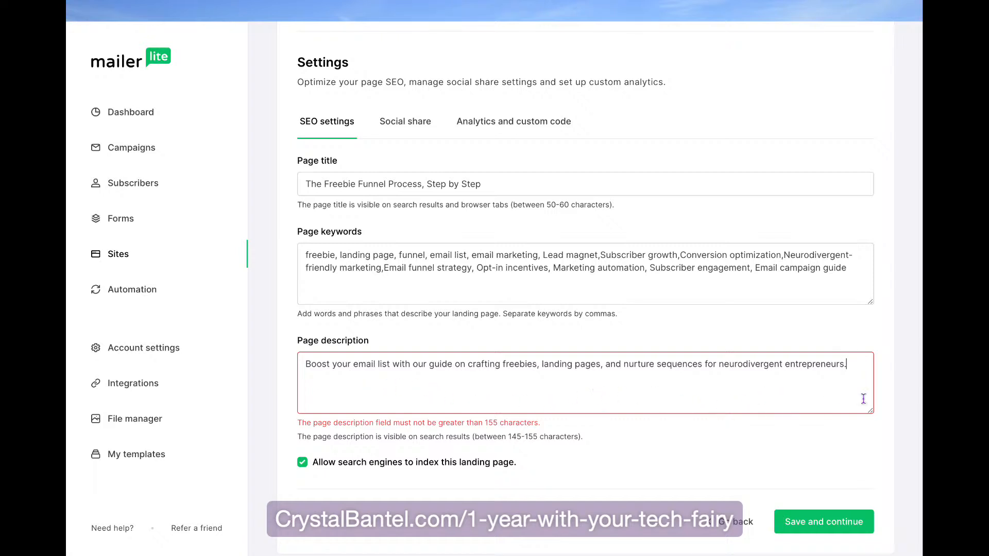
{"action": "left_click", "coordinate": [806, 520]}
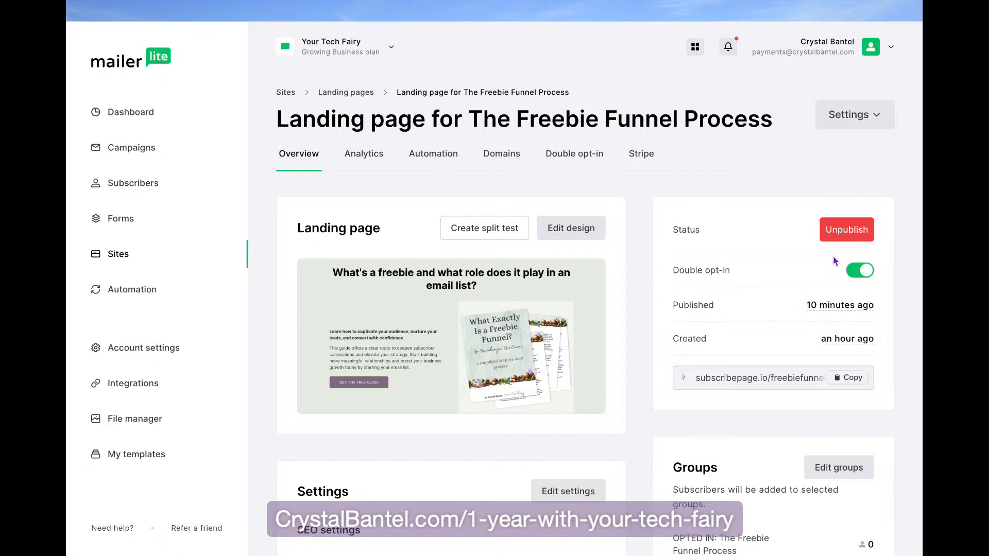
- Switch the landing page's Double opt-in toggle off
{"action": "left_click", "coordinate": [871, 273]}
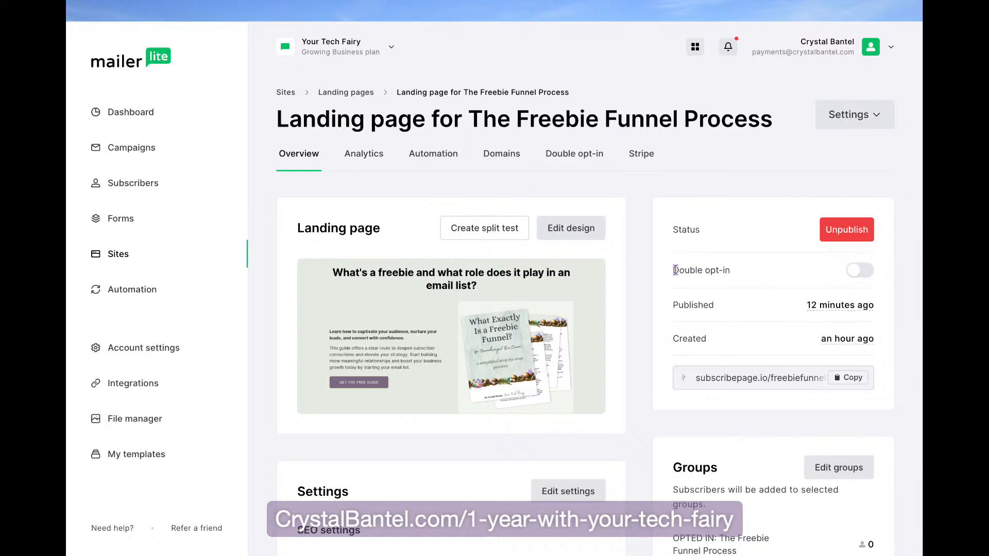
- Copy the landing page's subscribepage.io URL from the Overview
{"action": "left_click_drag", "start_coordinate": [675, 270], "coordinate": [729, 284]}
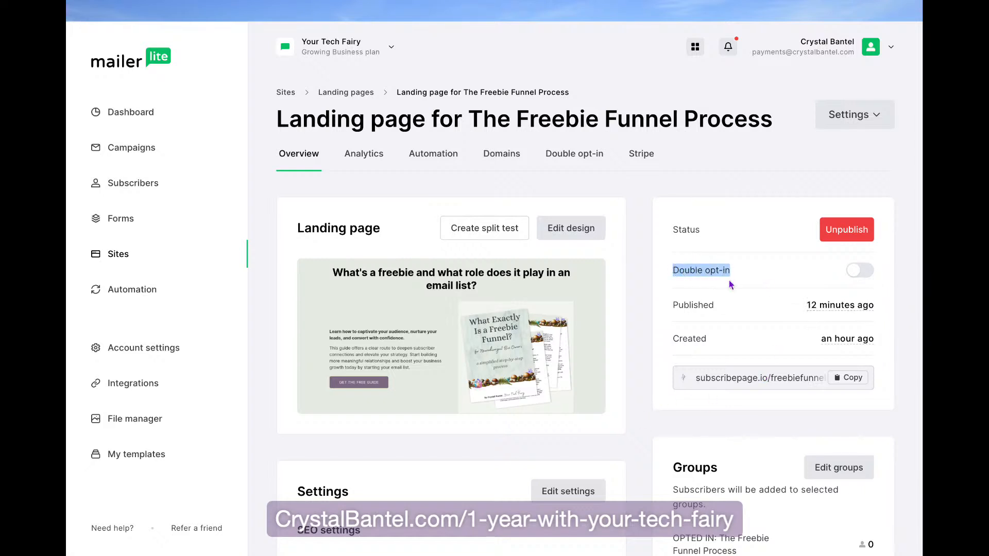
{"action": "left_click", "coordinate": [666, 283]}
{"action": "left_click", "coordinate": [852, 378]}
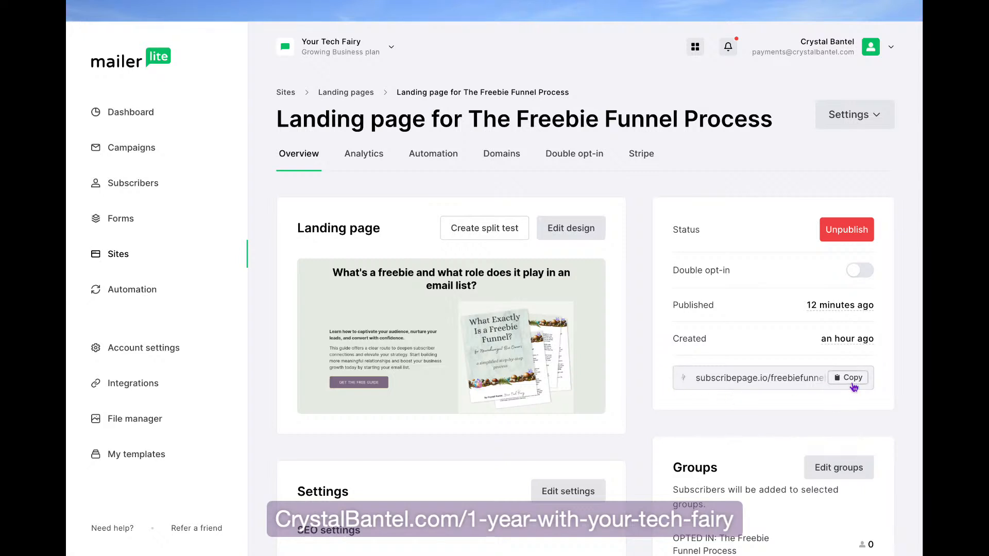
{"action": "left_click", "coordinate": [854, 379]}
- Load subscribepage.io/freebiefunnelprocess in a new browser tab and scroll through the live page
{"action": "key", "text": "ctrl+Left"}
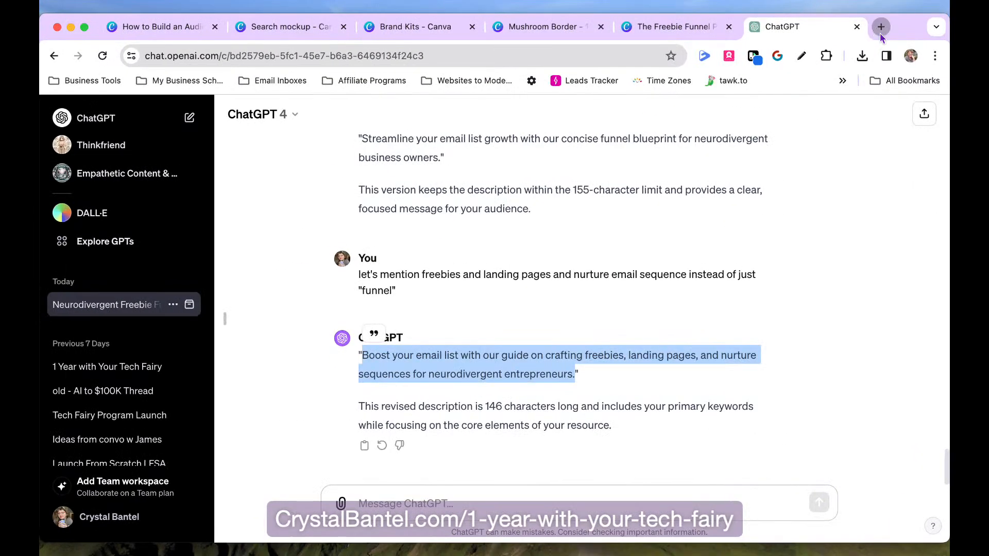
{"action": "left_click", "coordinate": [880, 29]}
{"action": "key", "text": "super+v"}
{"action": "key", "text": "Return"}
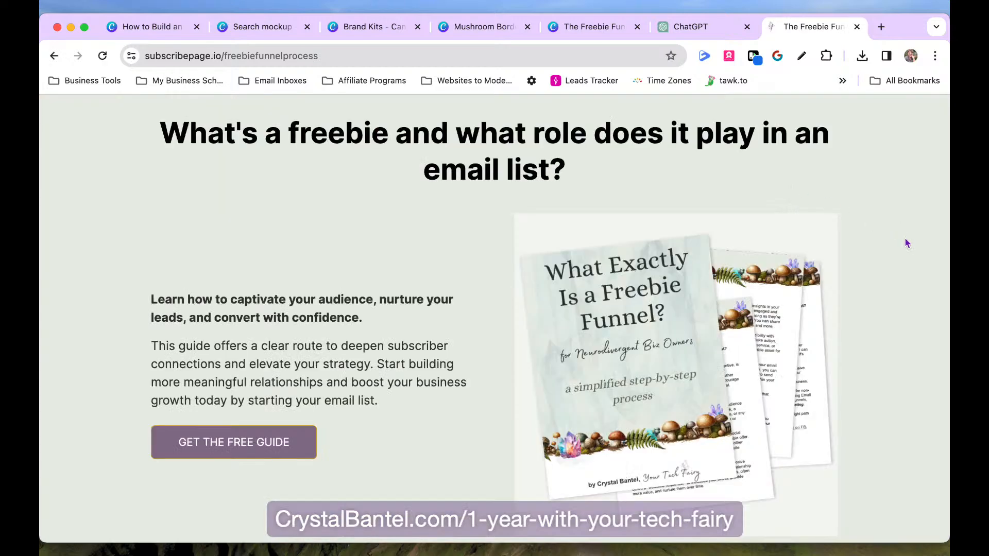
{"action": "scroll", "coordinate": [908, 244], "scroll_direction": "down", "scroll_amount": 4}
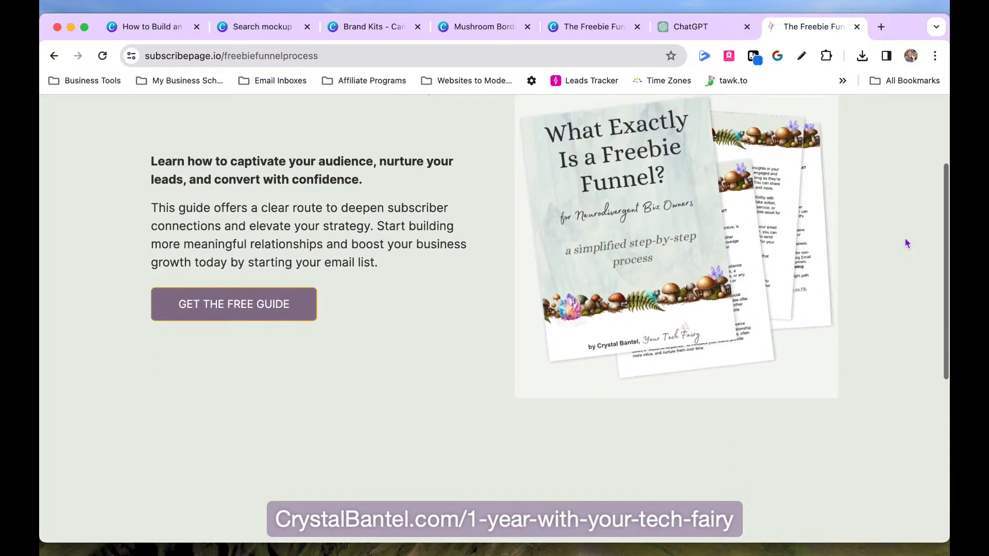
{"action": "scroll", "coordinate": [907, 242], "scroll_direction": "down", "scroll_amount": 5}
{"action": "scroll", "coordinate": [907, 242], "scroll_direction": "up", "scroll_amount": 10}
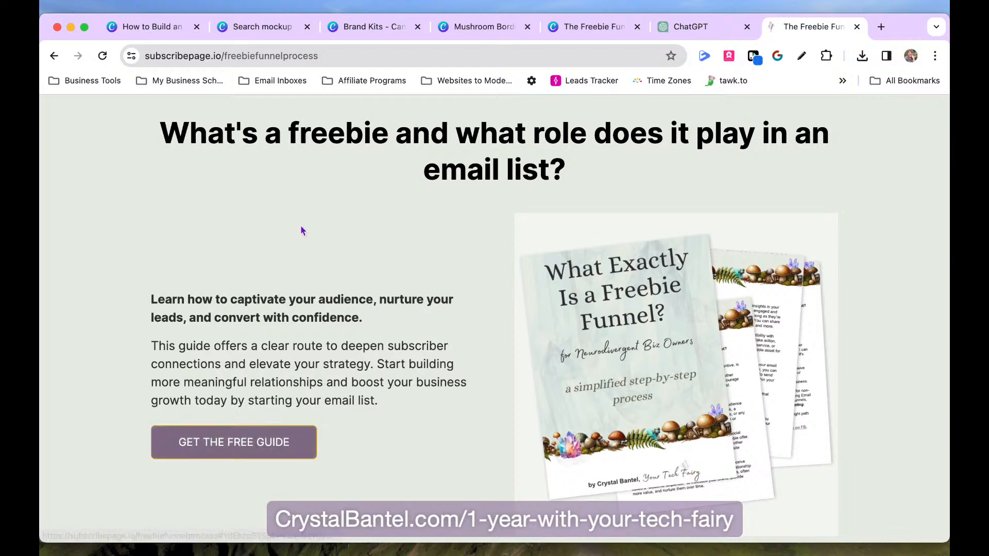
- Autofill the live page's guide sign-up form with a saved test email and first name, then return to MailerLite
{"action": "left_click", "coordinate": [290, 450]}
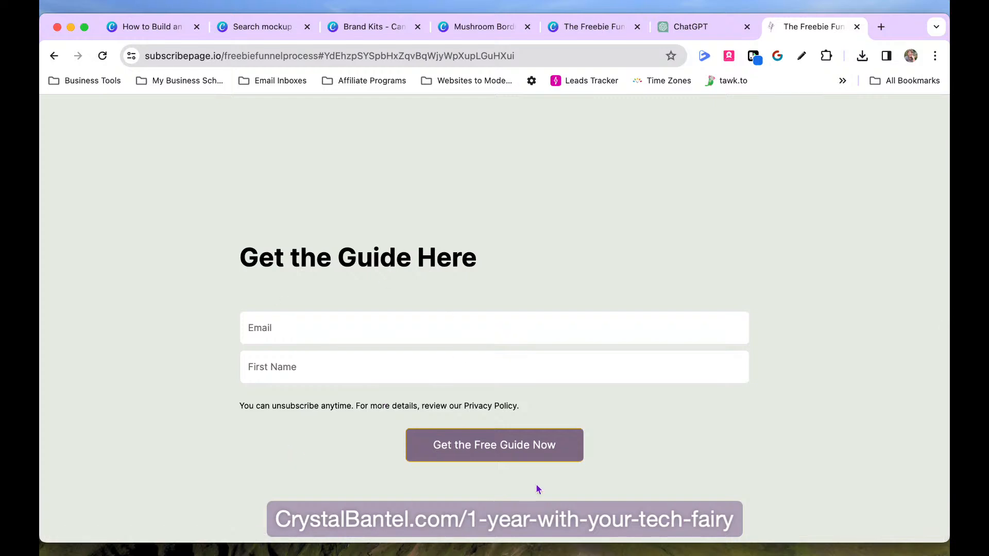
{"action": "left_click", "coordinate": [534, 340]}
{"action": "left_click", "coordinate": [562, 380]}
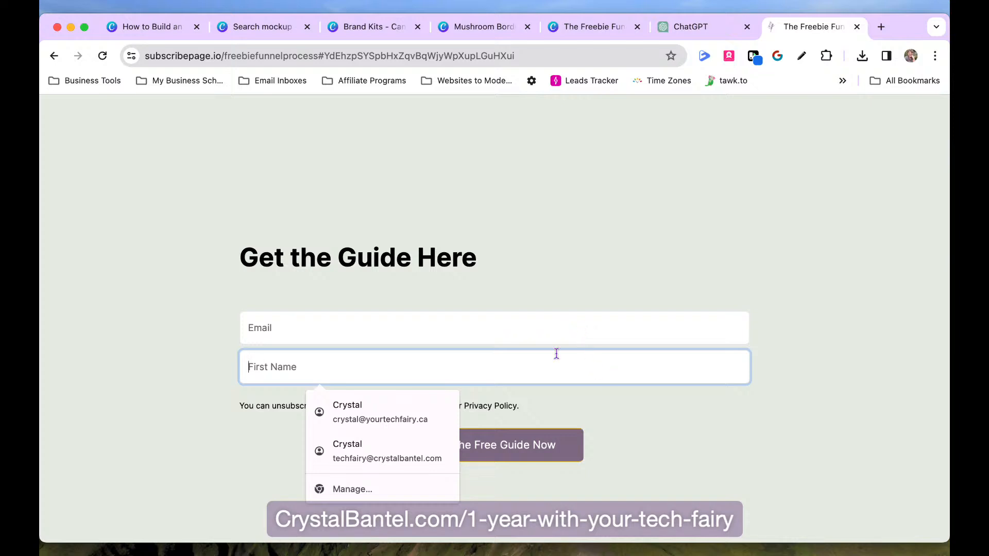
{"action": "left_click", "coordinate": [425, 409]}
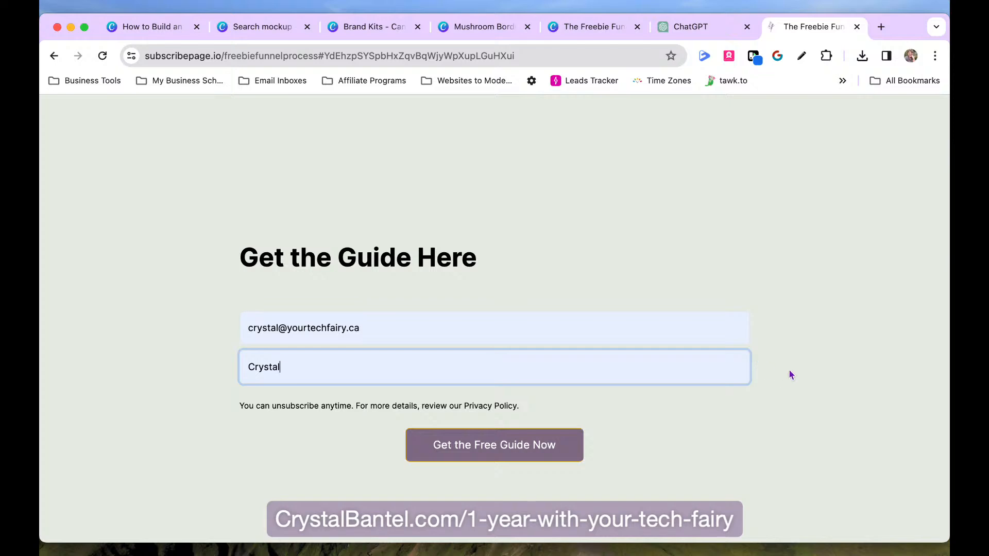
{"action": "key", "text": "ctrl+Right"}
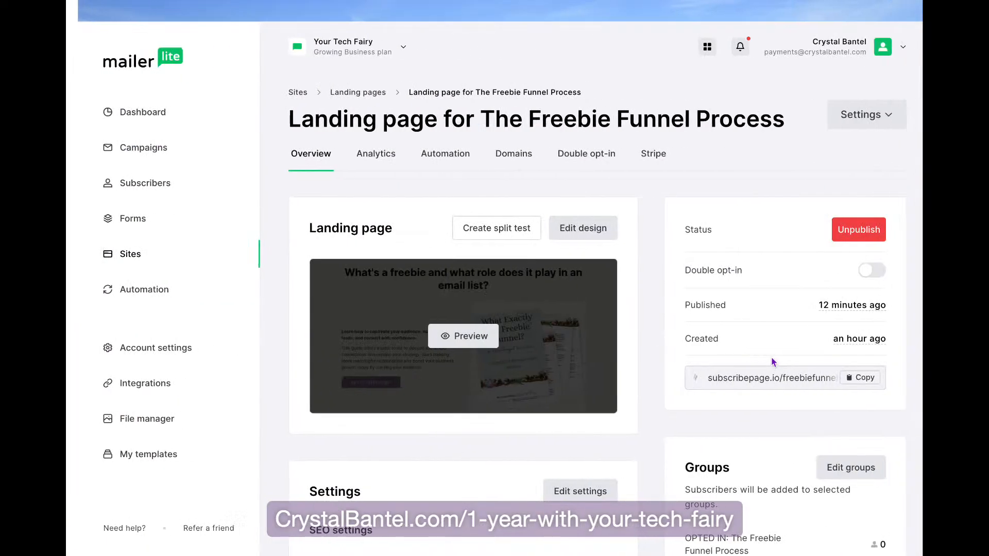
- Bring the Zoom home window up in place of the MailerLite overview
{"action": "mouse_move", "coordinate": [663, 3]}
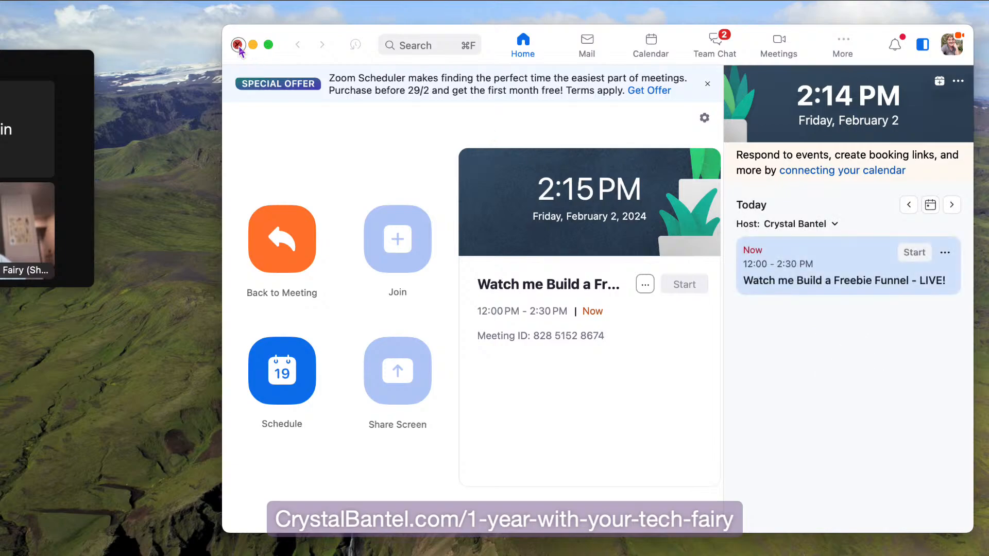
- Hide the Zoom home window and open the meeting's group chat
{"action": "left_click", "coordinate": [253, 45]}
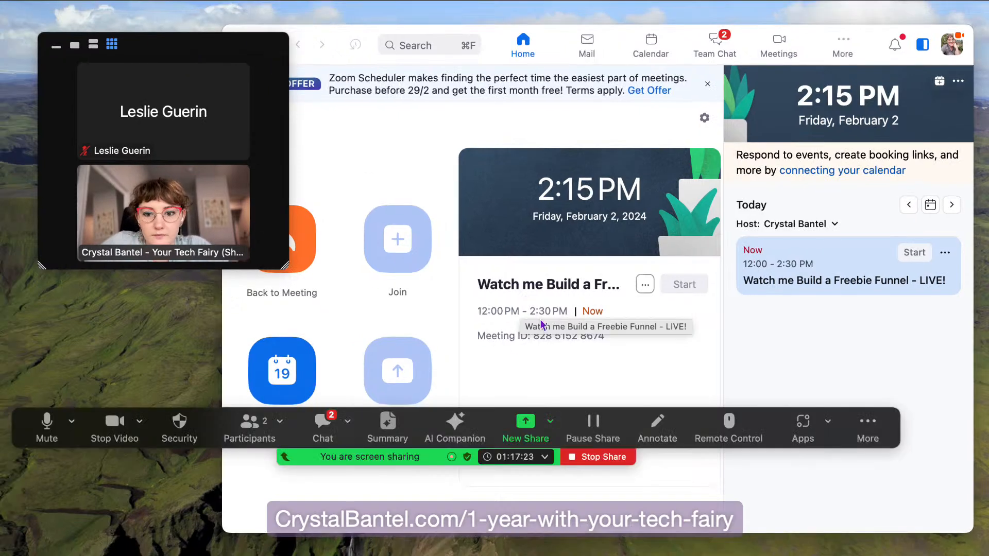
{"action": "left_click", "coordinate": [323, 428]}
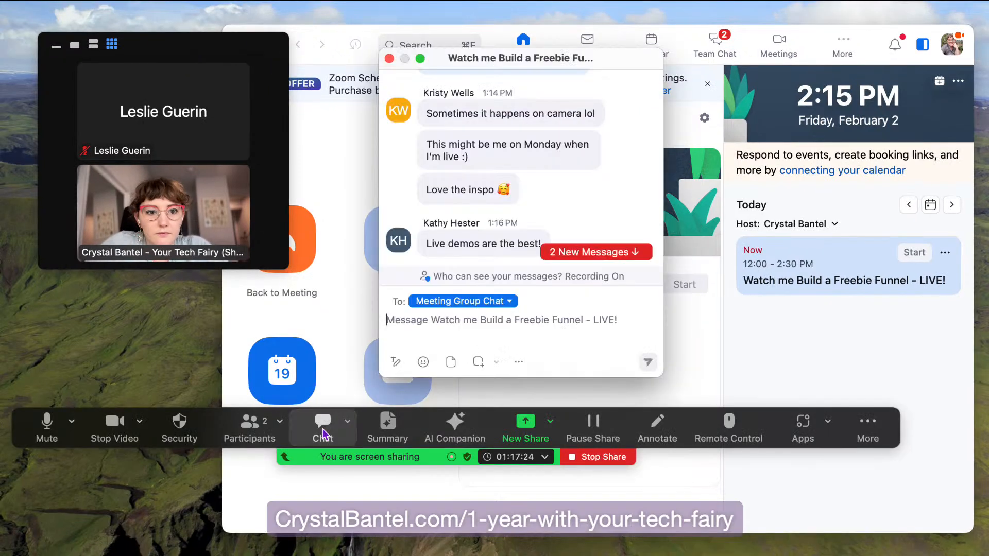
- Read through the attendees' messages in the meeting chat
{"action": "scroll", "coordinate": [593, 216], "scroll_direction": "down", "scroll_amount": 6}
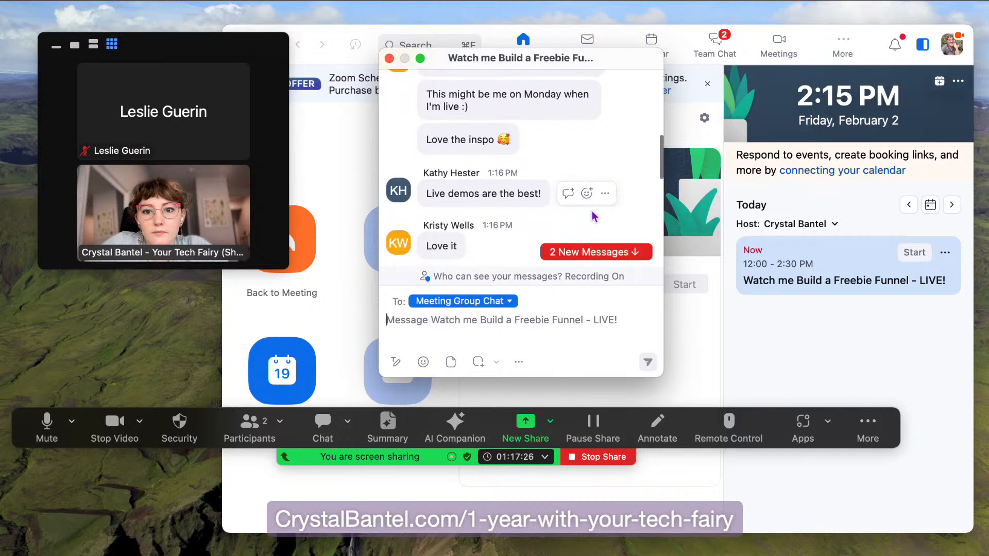
{"action": "scroll", "coordinate": [593, 216], "scroll_direction": "down", "scroll_amount": 4}
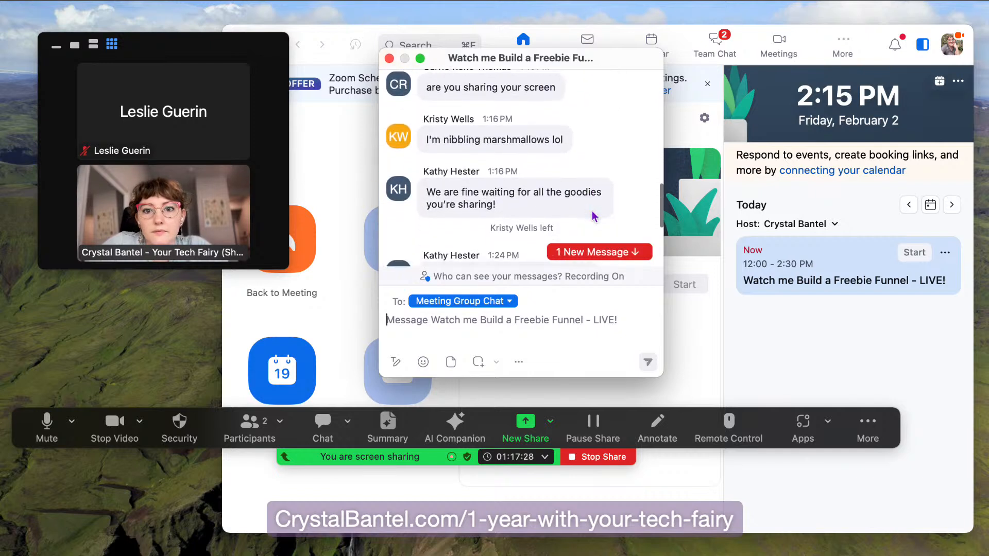
{"action": "scroll", "coordinate": [594, 217], "scroll_direction": "up", "scroll_amount": 5}
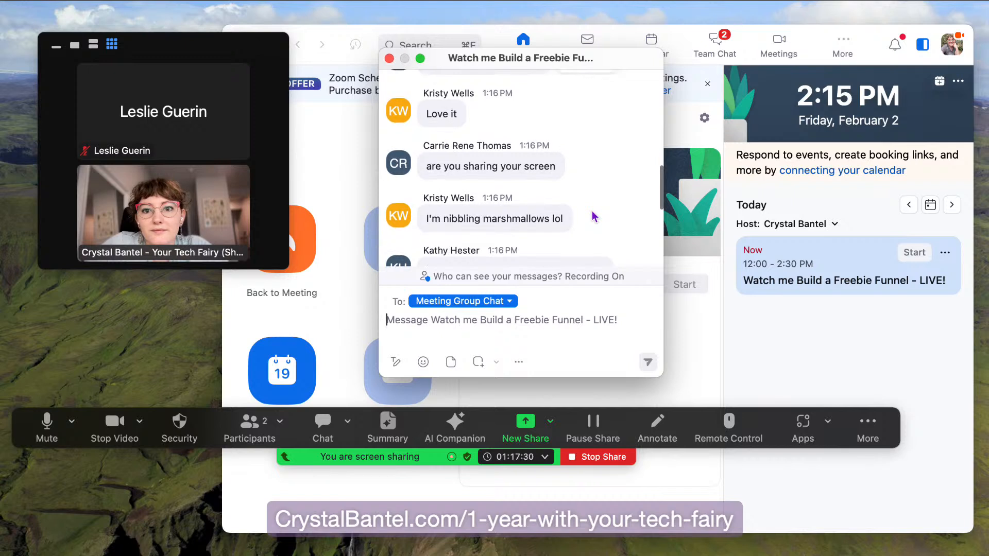
{"action": "scroll", "coordinate": [594, 217], "scroll_direction": "down", "scroll_amount": 1}
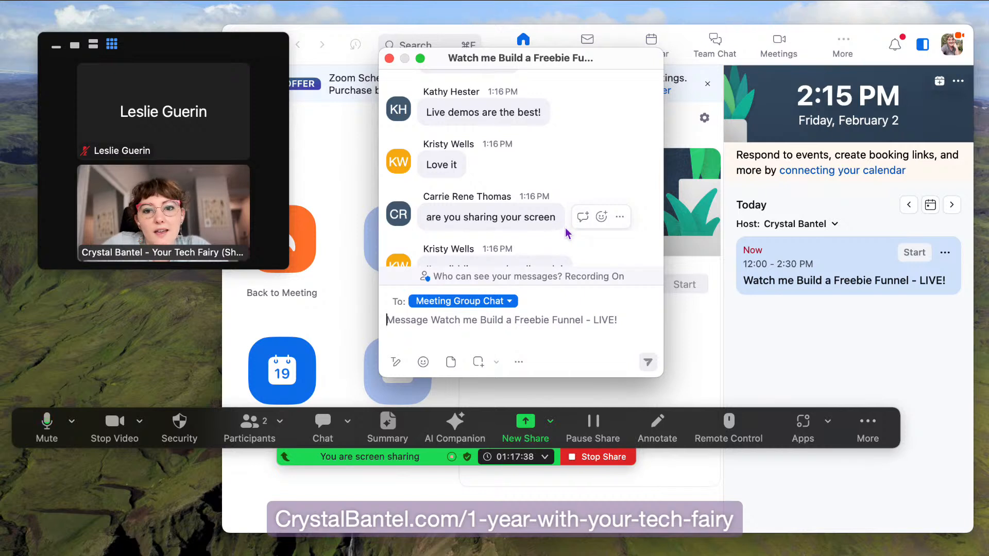
{"action": "scroll", "coordinate": [566, 228], "scroll_direction": "down", "scroll_amount": 4}
{"action": "scroll", "coordinate": [566, 227], "scroll_direction": "down", "scroll_amount": 1}
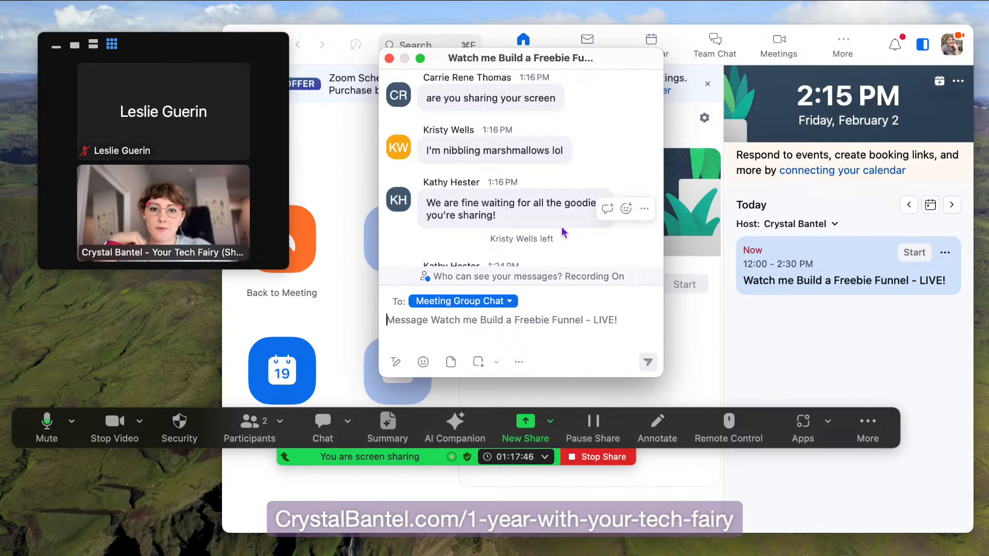
{"action": "scroll", "coordinate": [563, 236], "scroll_direction": "down", "scroll_amount": 1}
{"action": "scroll", "coordinate": [562, 236], "scroll_direction": "down", "scroll_amount": 3}
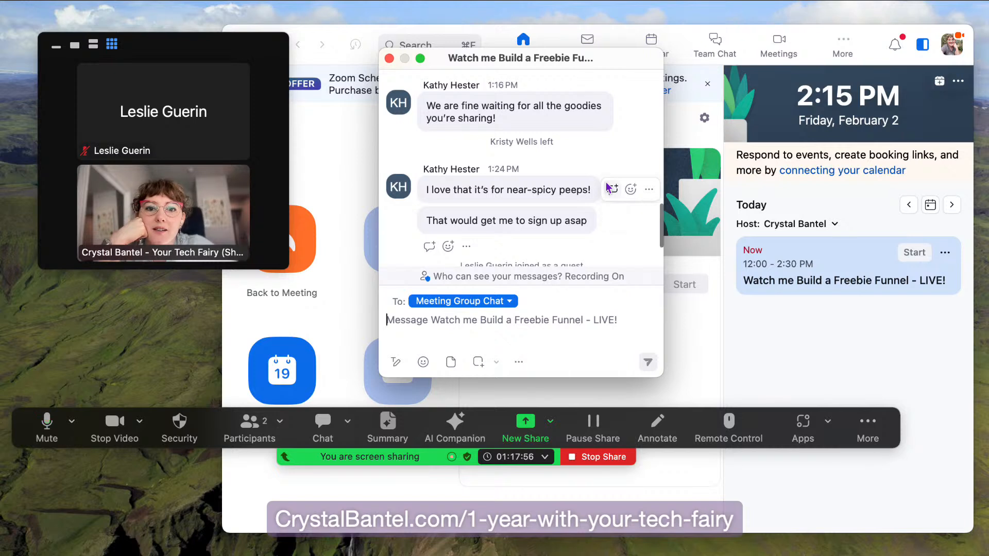
{"action": "scroll", "coordinate": [608, 188], "scroll_direction": "down", "scroll_amount": 3}
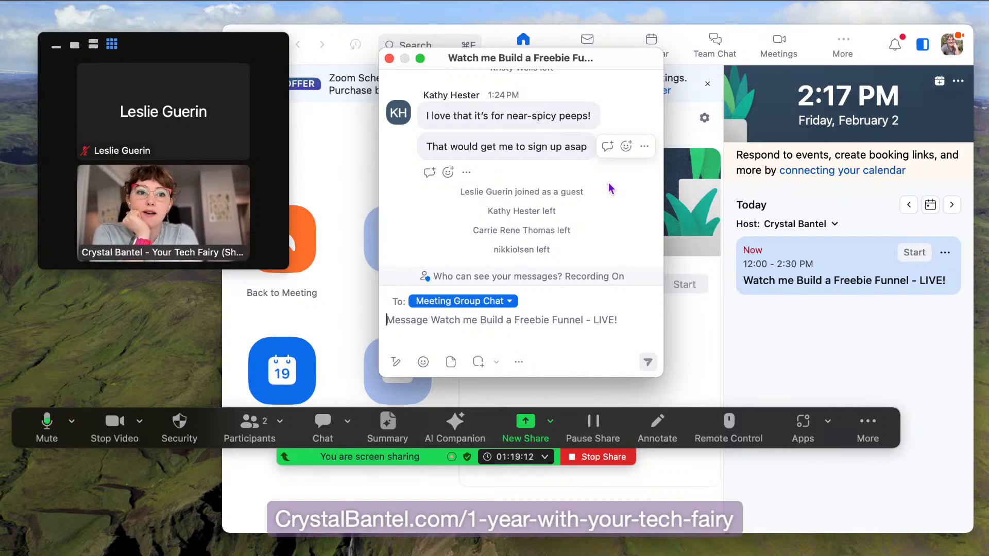
- Close the Zoom home window and place the chat window at the top right
{"action": "left_click_drag", "start_coordinate": [296, 32], "coordinate": [340, 31]}
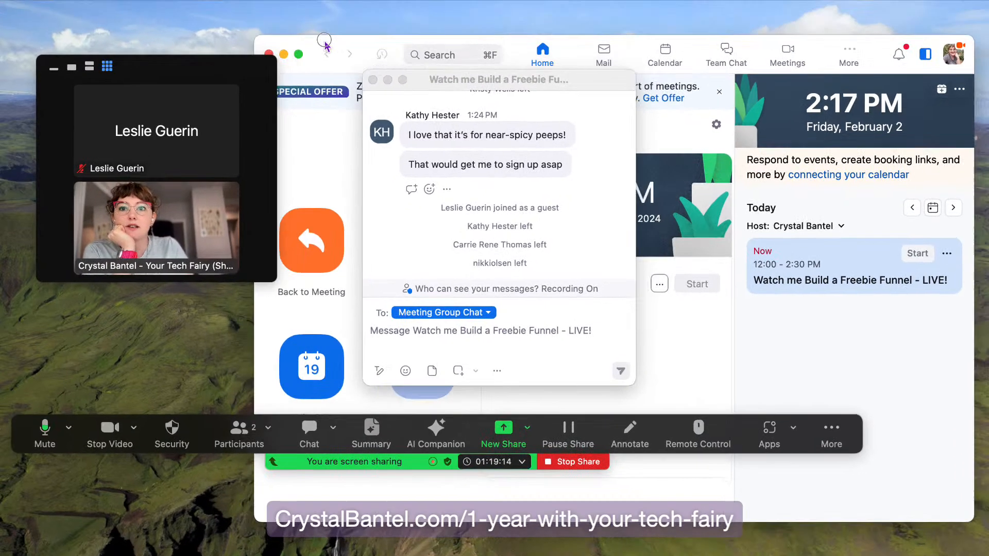
{"action": "left_click", "coordinate": [278, 53]}
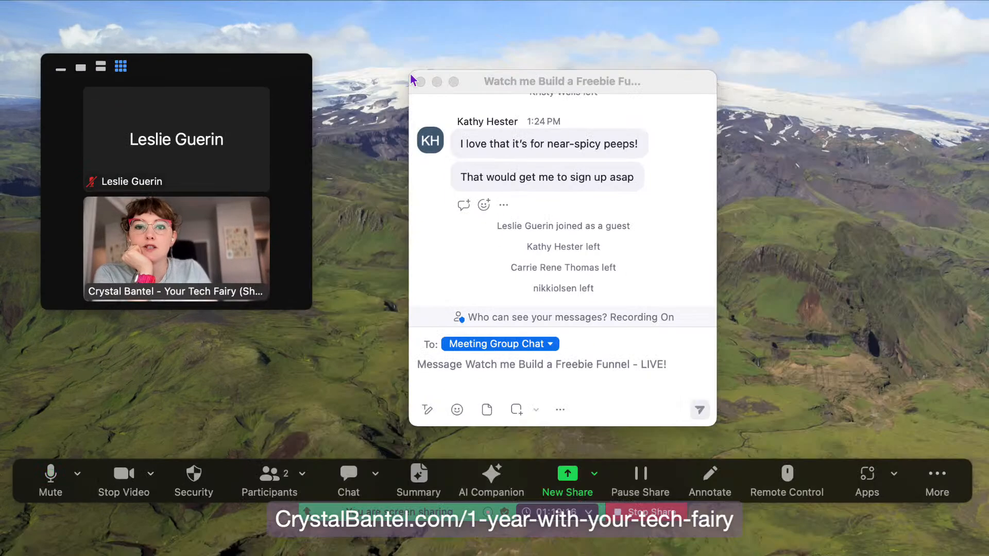
{"action": "left_click_drag", "start_coordinate": [435, 88], "coordinate": [771, 41]}
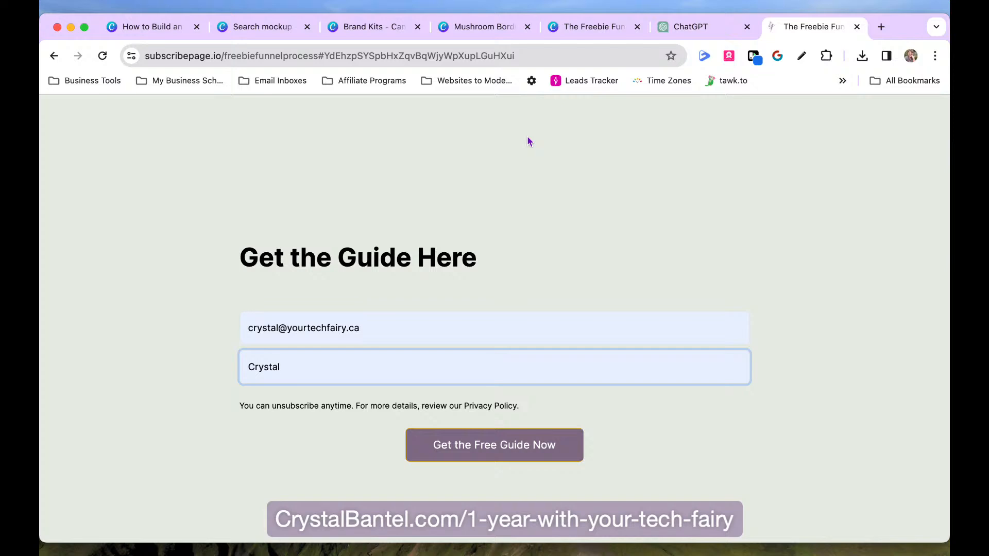
- Scroll the live opt-in page back up to the top
{"action": "scroll", "coordinate": [527, 137], "scroll_direction": "up", "scroll_amount": 10}
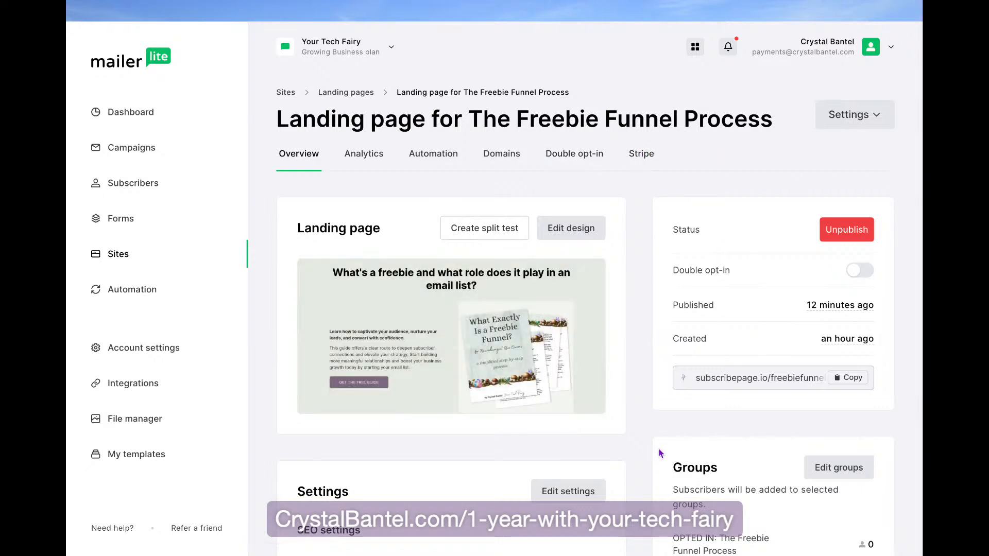
- Show the Automation tab of the Freebie Funnel Process landing page overview
{"action": "scroll", "coordinate": [654, 461], "scroll_direction": "down", "scroll_amount": 5}
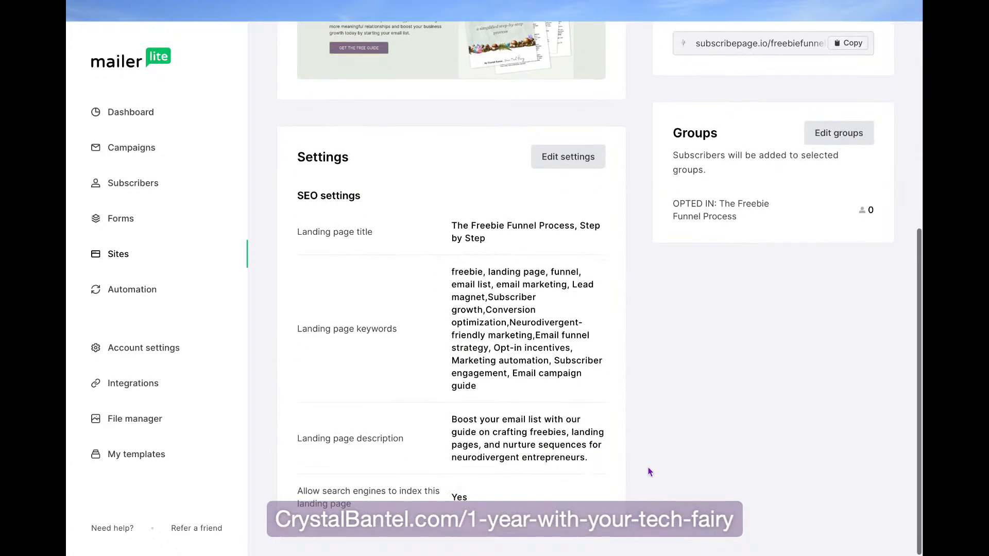
{"action": "scroll", "coordinate": [636, 426], "scroll_direction": "up", "scroll_amount": 5}
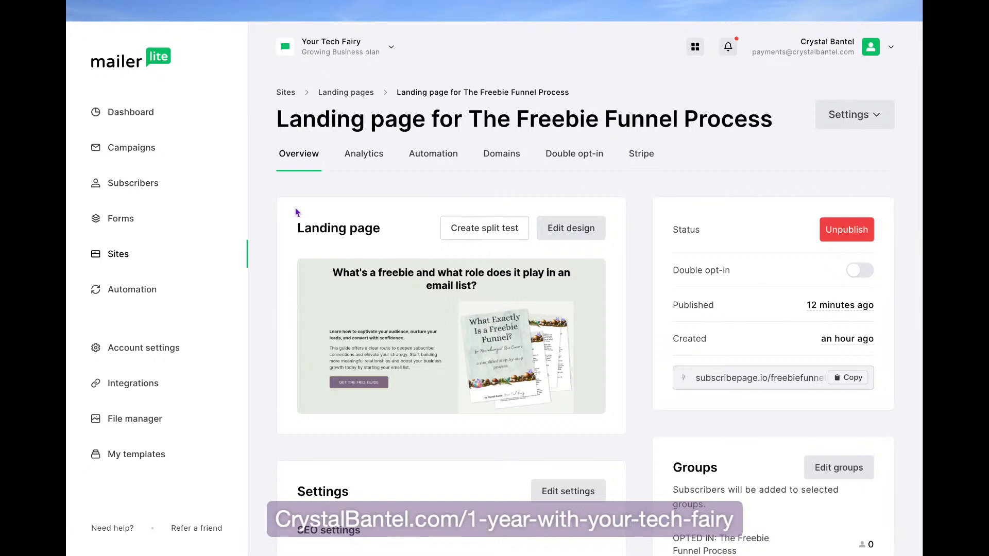
{"action": "left_click", "coordinate": [437, 161]}
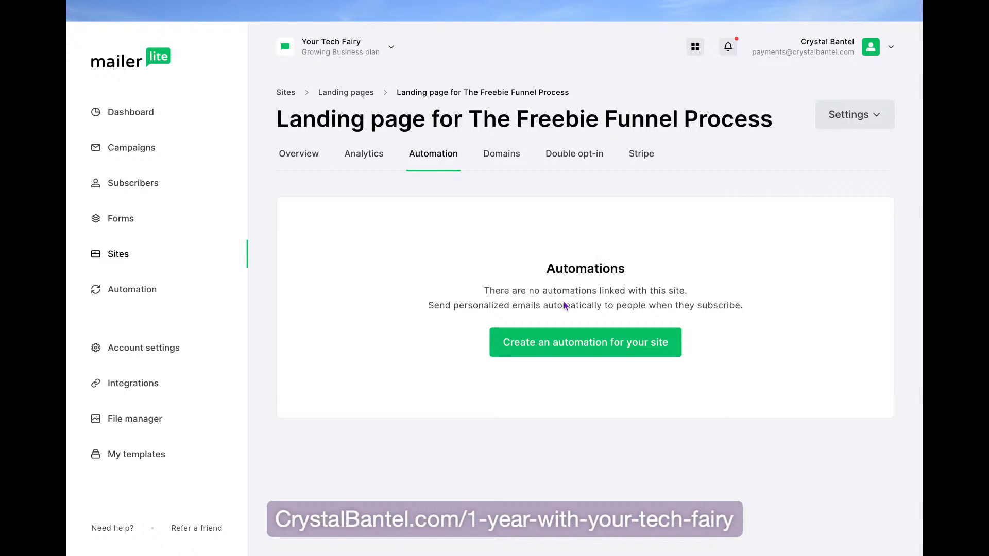
- Create a landing page automation with an Email step after the form-completion trigger
{"action": "left_click", "coordinate": [632, 350]}
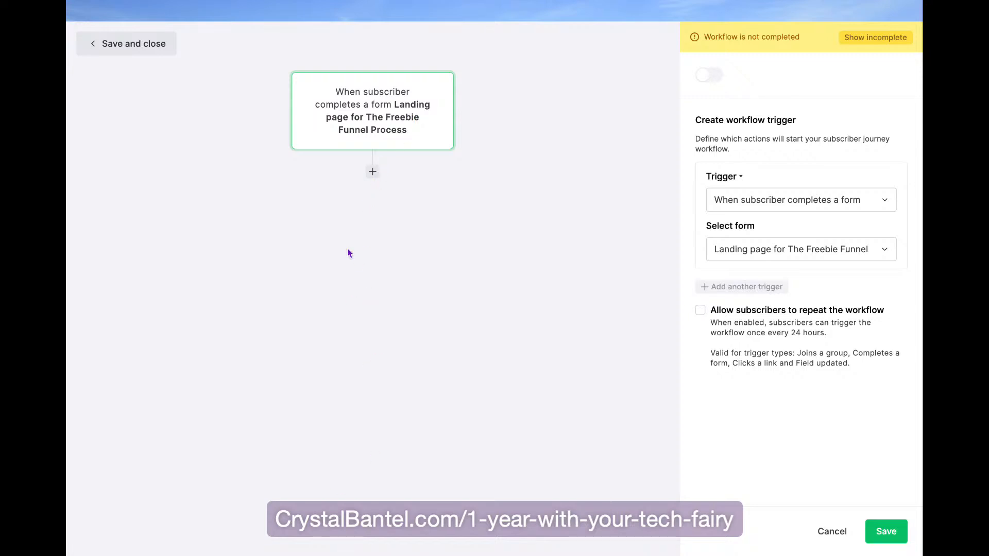
{"action": "left_click", "coordinate": [372, 175]}
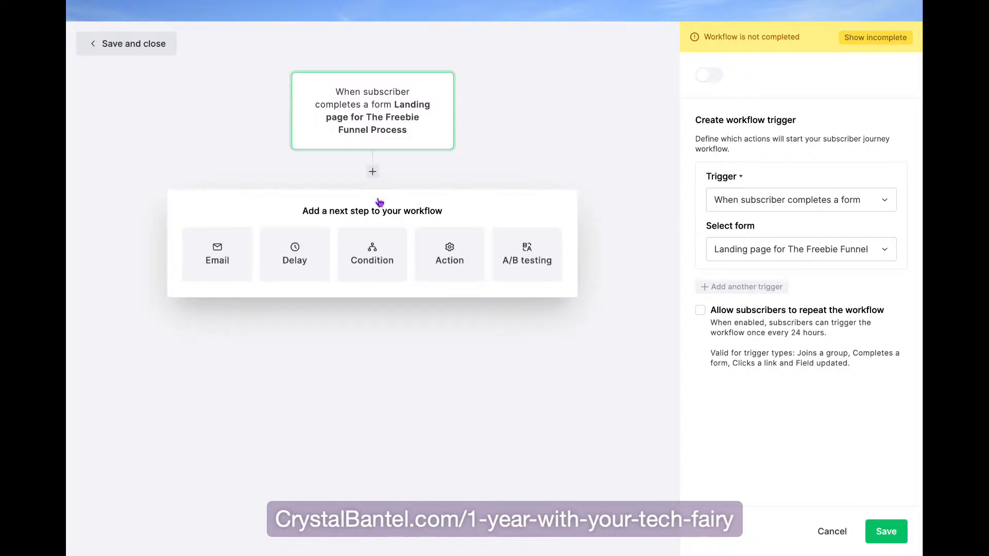
{"action": "left_click", "coordinate": [216, 266]}
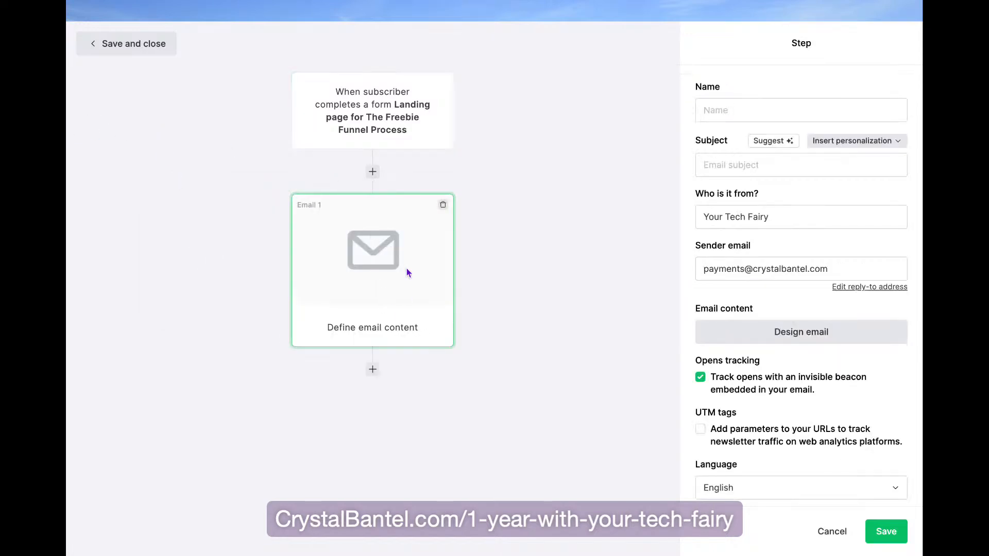
- Name the email step 'freebie delivery' and enter the [DOWNLOAD] free-guide subject line
{"action": "left_click", "coordinate": [757, 108]}
{"action": "type", "text": "Freeb"}
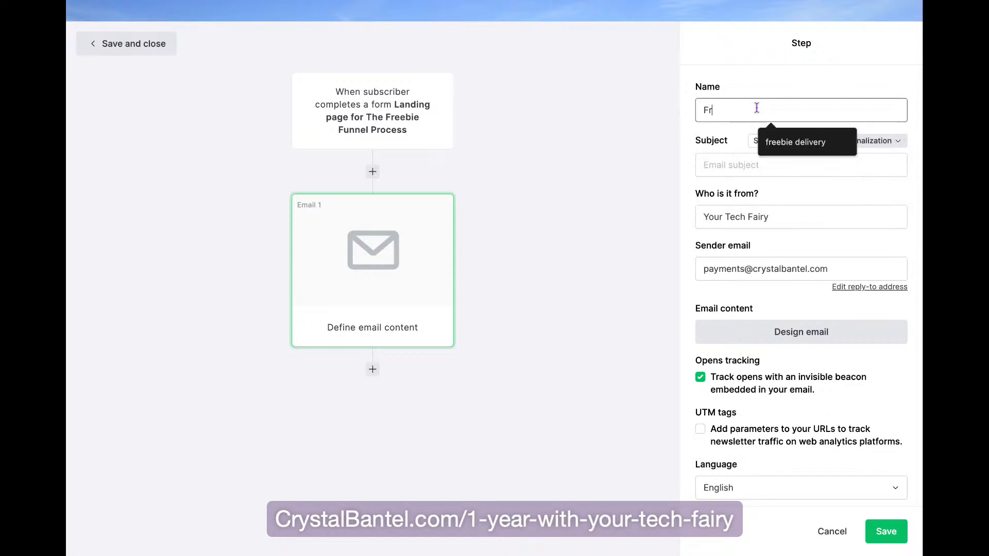
{"action": "left_click", "coordinate": [808, 147]}
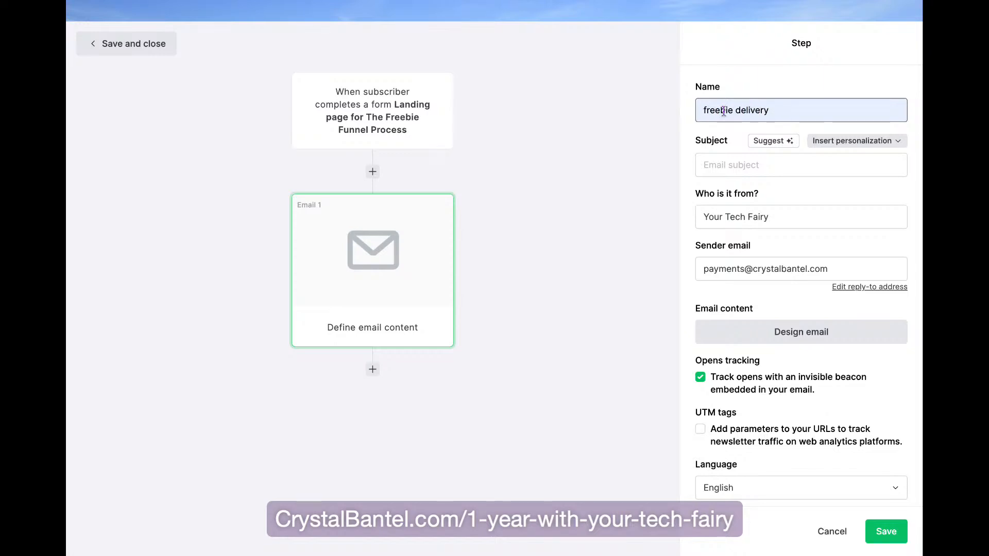
{"action": "left_click", "coordinate": [768, 168]}
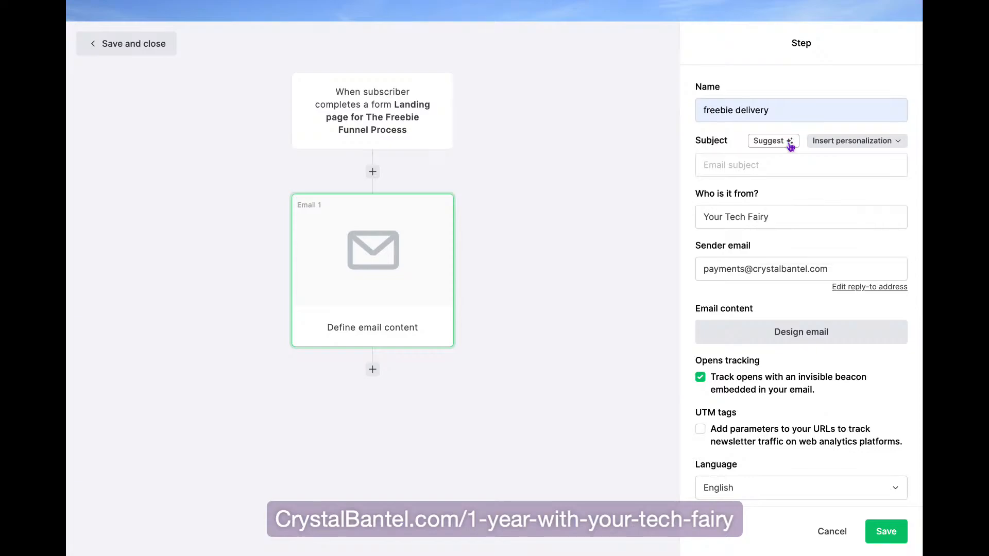
{"action": "left_click", "coordinate": [789, 142]}
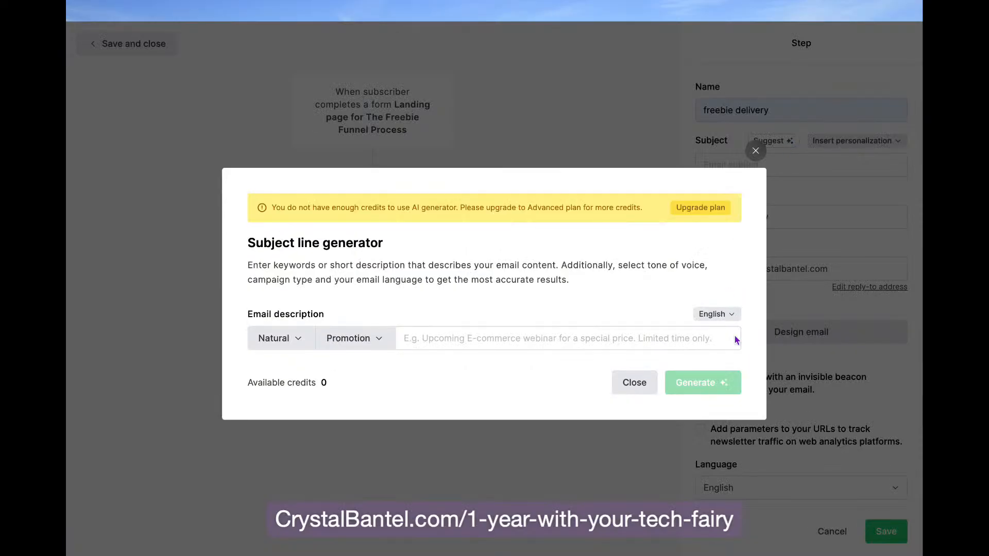
{"action": "left_click", "coordinate": [756, 151]}
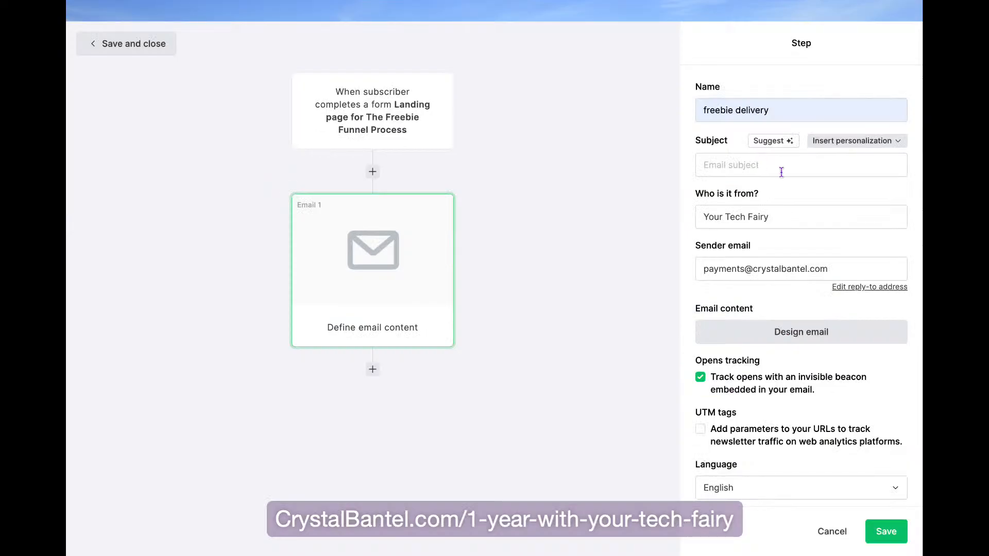
{"action": "left_click", "coordinate": [766, 164]}
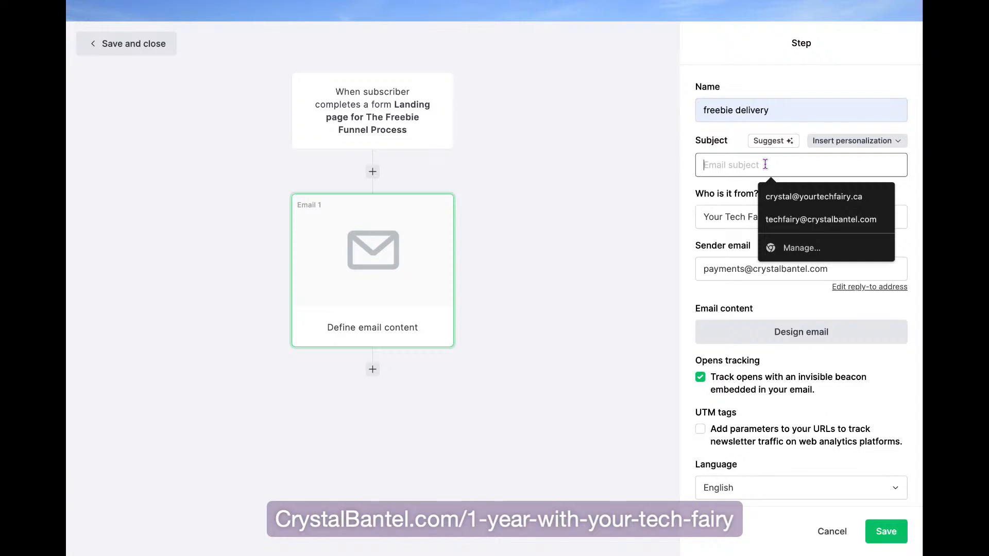
{"action": "type", "text": "[]"}
{"action": "type", "text": "DOWNL"}
{"action": "type", "text": "OAD"}
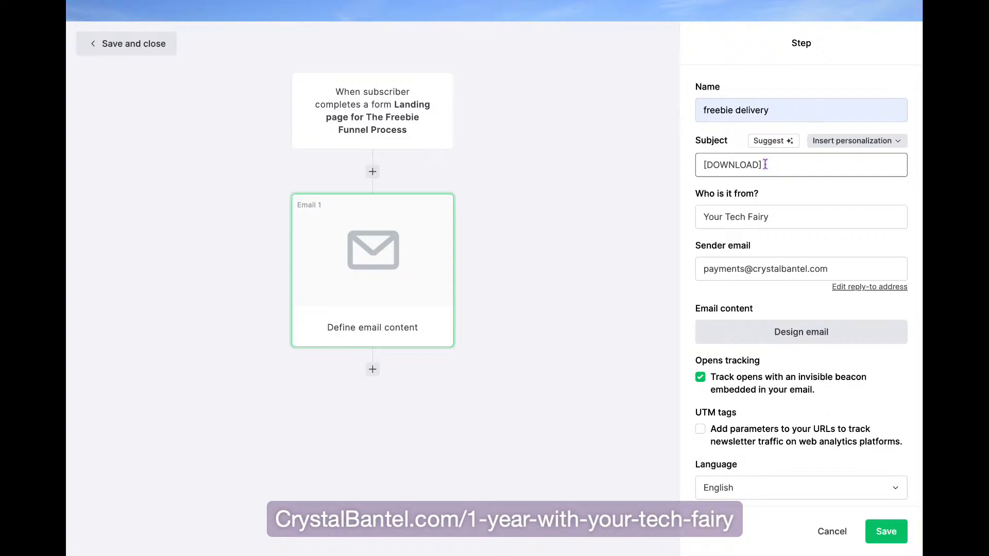
{"action": "type", "text": "Your free guide that I promise you is here!"}
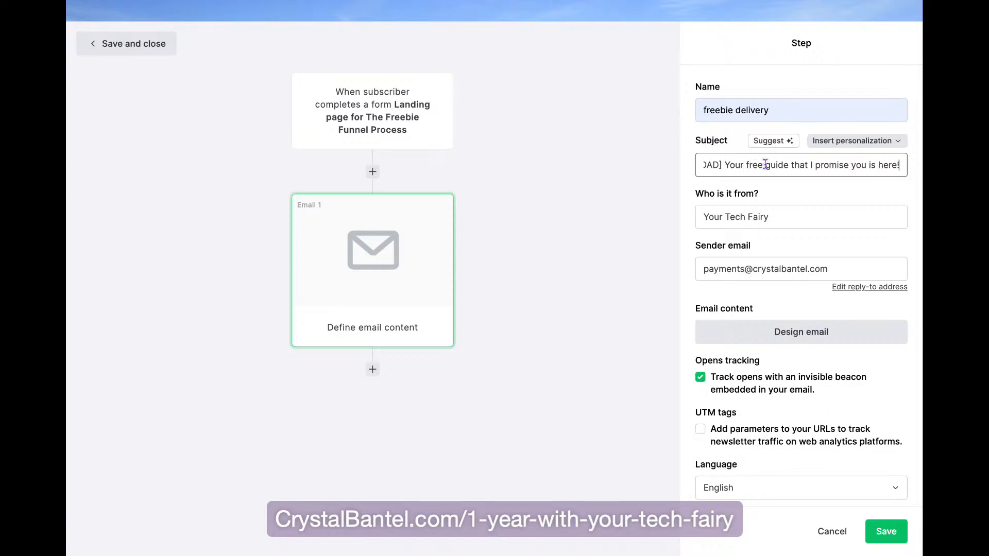
- Add the sender's personal name before Your Tech Fairy using the saved sender-name entry
{"action": "left_click", "coordinate": [790, 219]}
{"action": "double_click", "coordinate": [785, 219]}
{"action": "key", "text": "Home"}
{"action": "type", "text": "Crsytal"}
{"action": "key", "text": "BackSpace"}
{"action": "key", "text": "BackSpace"}
{"action": "key", "text": "BackSpace"}
{"action": "key", "text": "BackSpace"}
{"action": "key", "text": "BackSpace"}
{"action": "type", "text": "ystal Bantel,"}
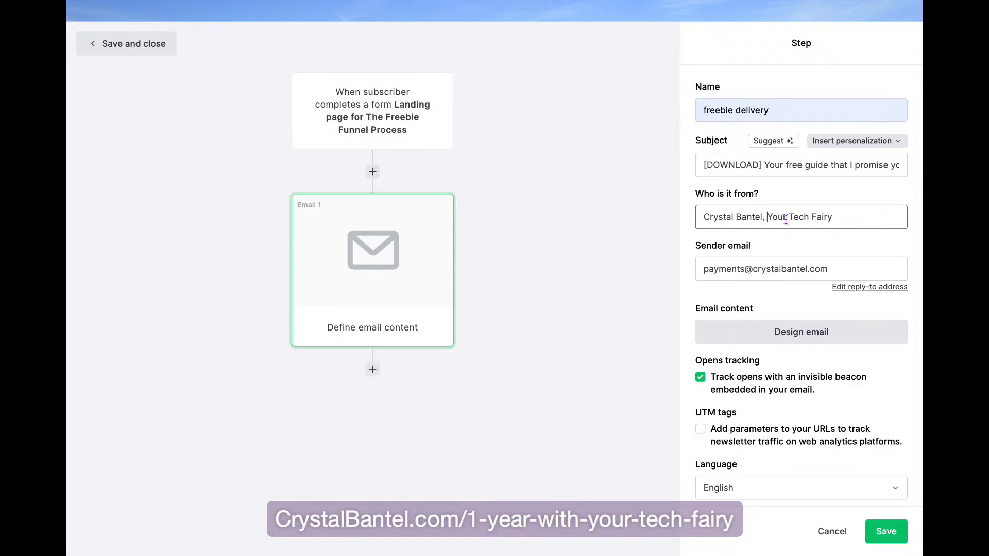
{"action": "left_click", "coordinate": [850, 219]}
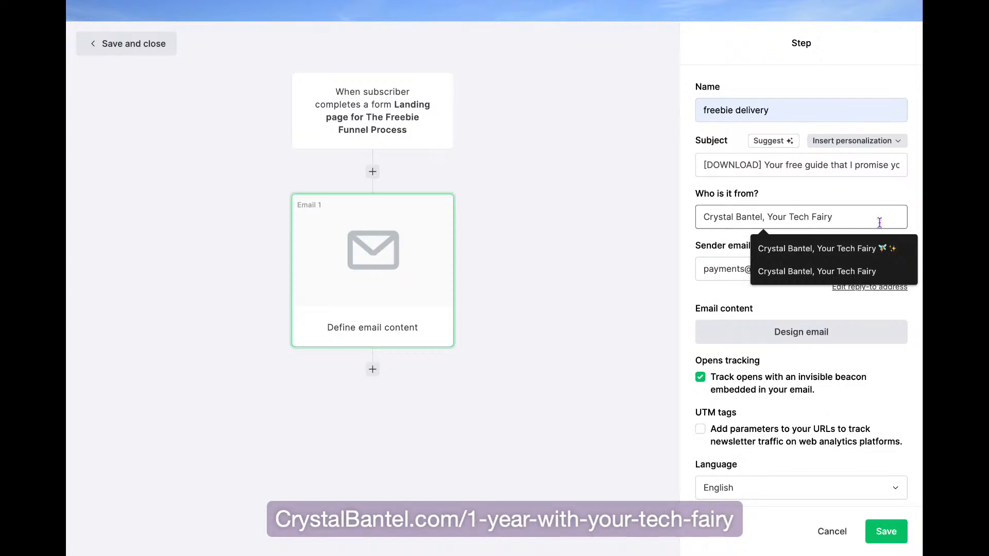
{"action": "left_click", "coordinate": [854, 250]}
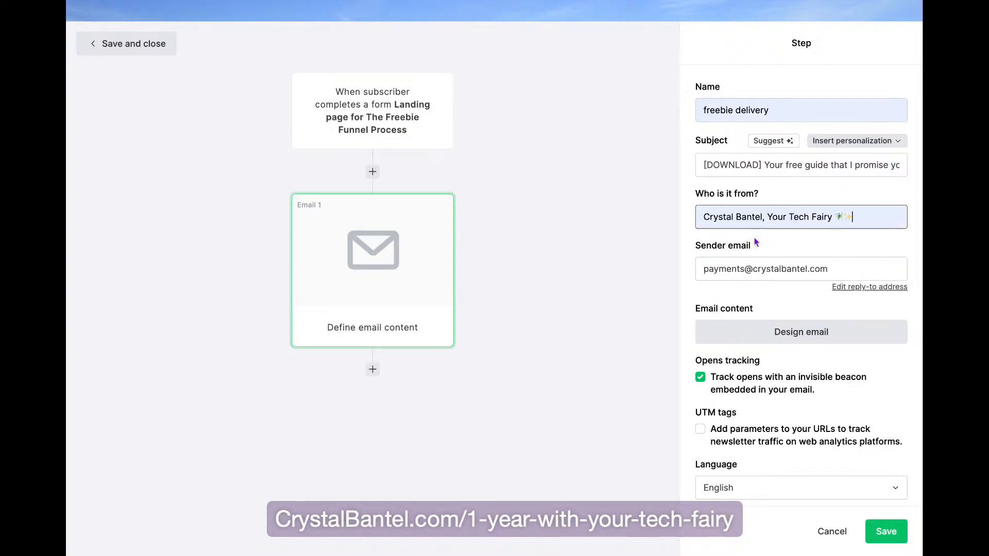
{"action": "scroll", "coordinate": [805, 282], "scroll_direction": "down", "scroll_amount": 1}
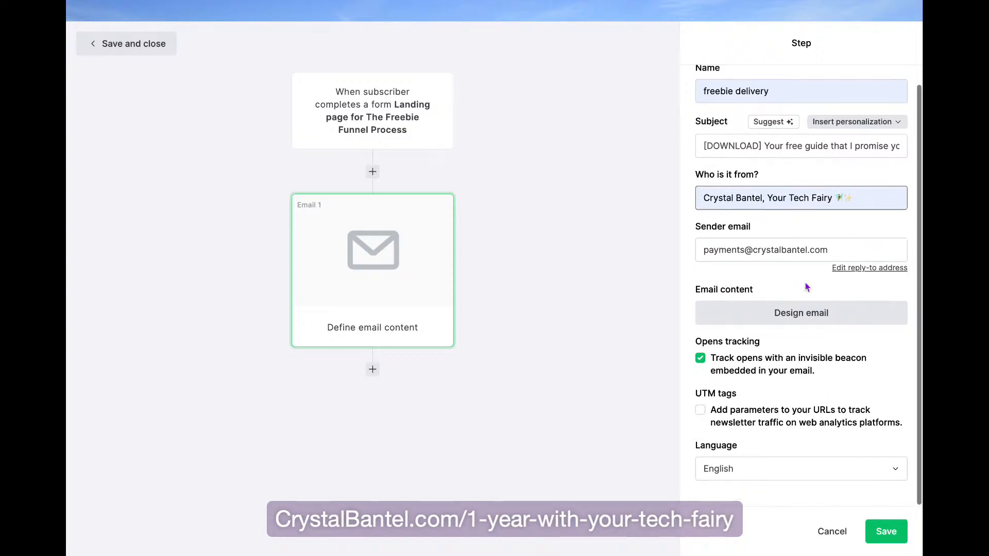
- Open Design email and view the Start from scratch editor choices
{"action": "left_click", "coordinate": [833, 314]}
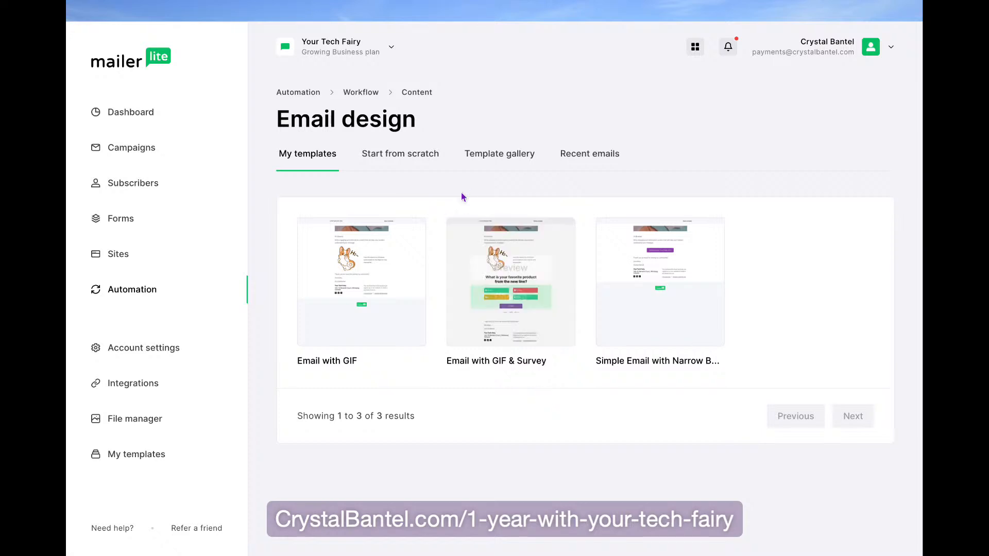
{"action": "left_click", "coordinate": [411, 159]}
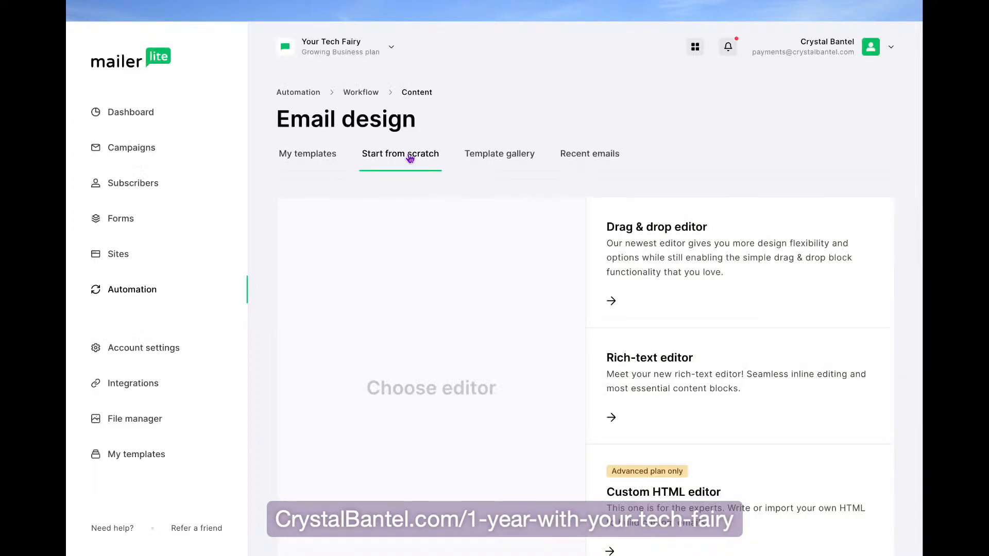
{"action": "mouse_move", "coordinate": [730, 249]}
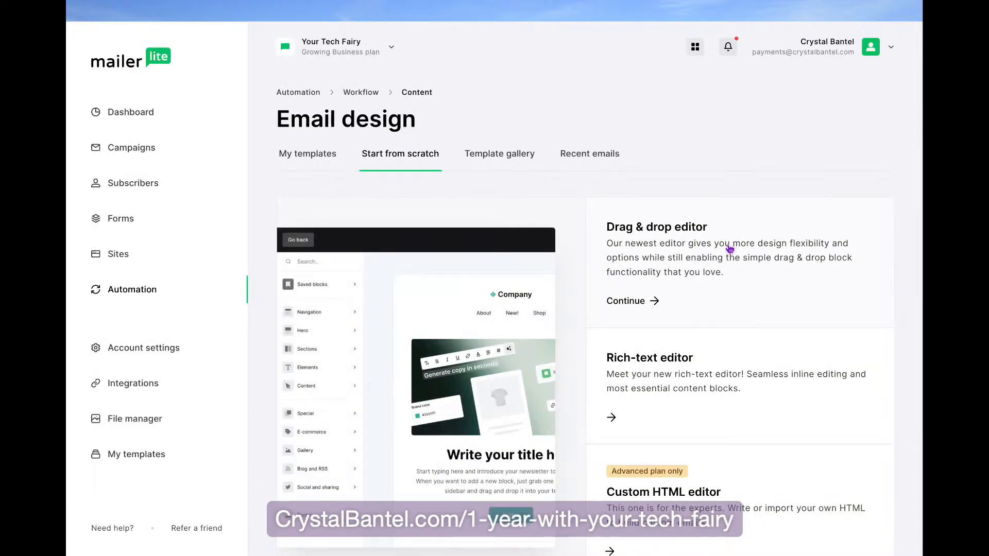
- Open the email's starter template in the Drag & drop editor
{"action": "left_click", "coordinate": [682, 256]}
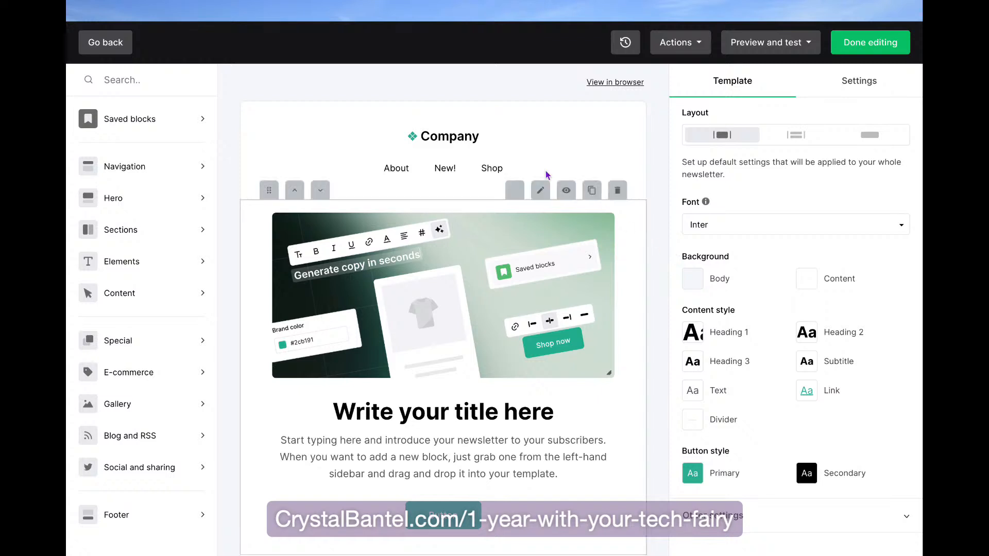
{"action": "scroll", "coordinate": [658, 361], "scroll_direction": "down", "scroll_amount": 2}
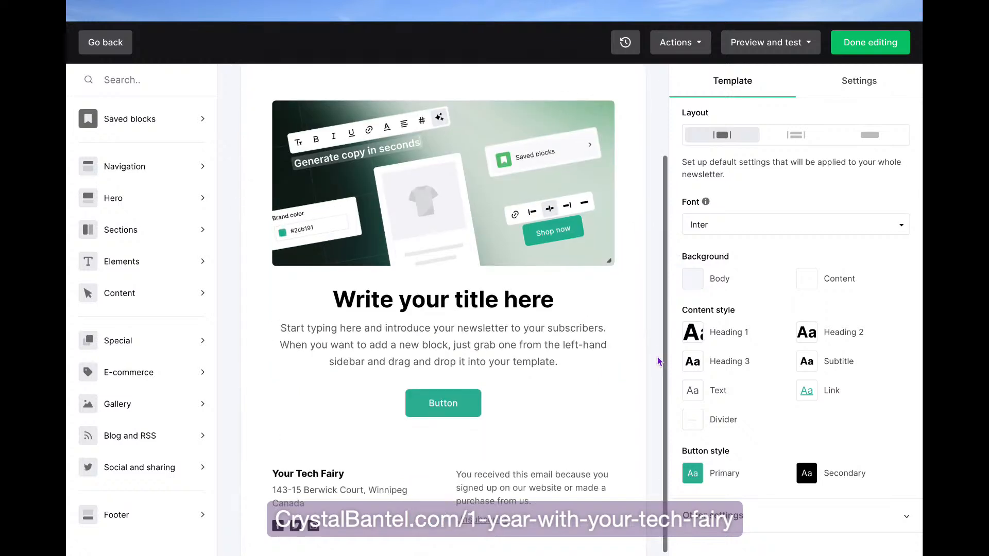
{"action": "scroll", "coordinate": [585, 394], "scroll_direction": "up", "scroll_amount": 2}
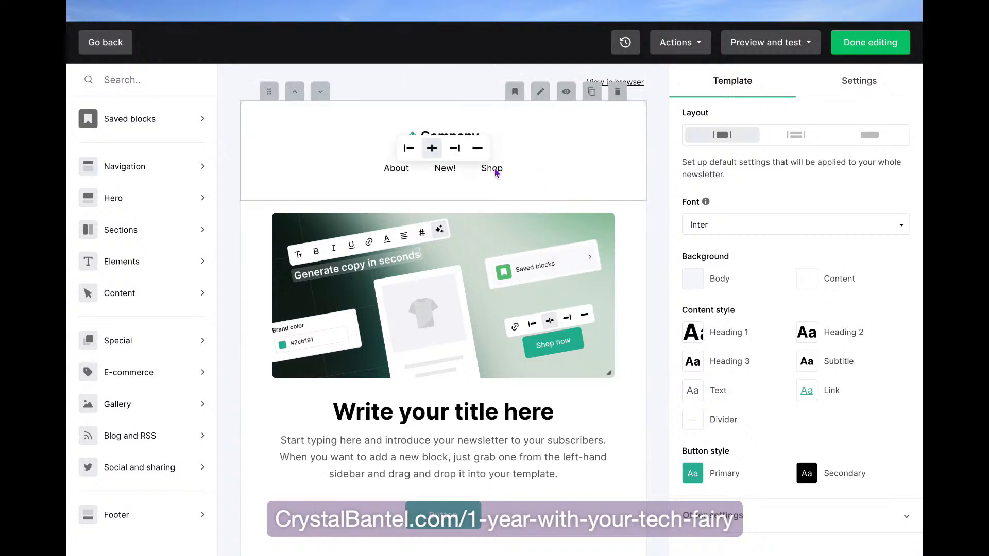
- Delete the Company logo and navigation header block from the email
{"action": "left_click", "coordinate": [522, 153]}
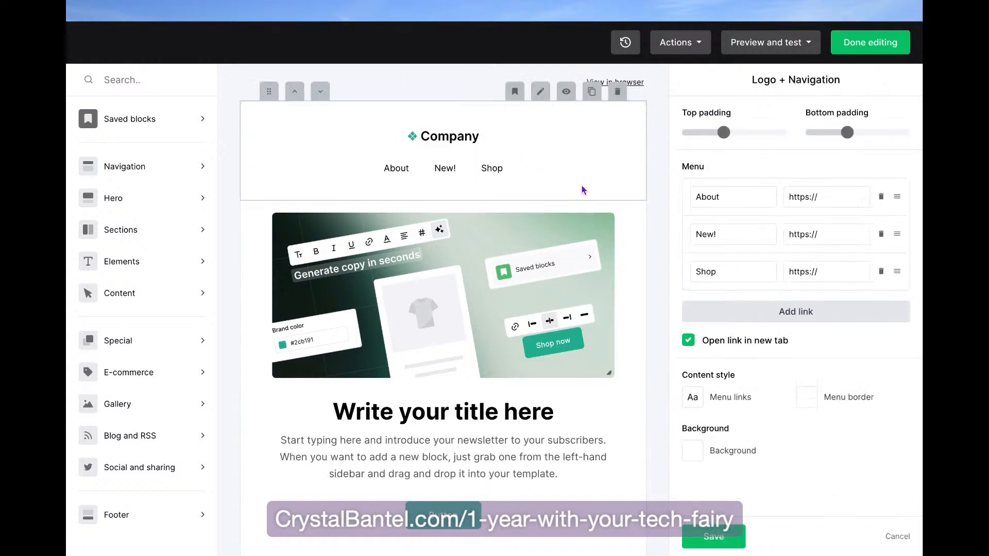
{"action": "left_click", "coordinate": [727, 541]}
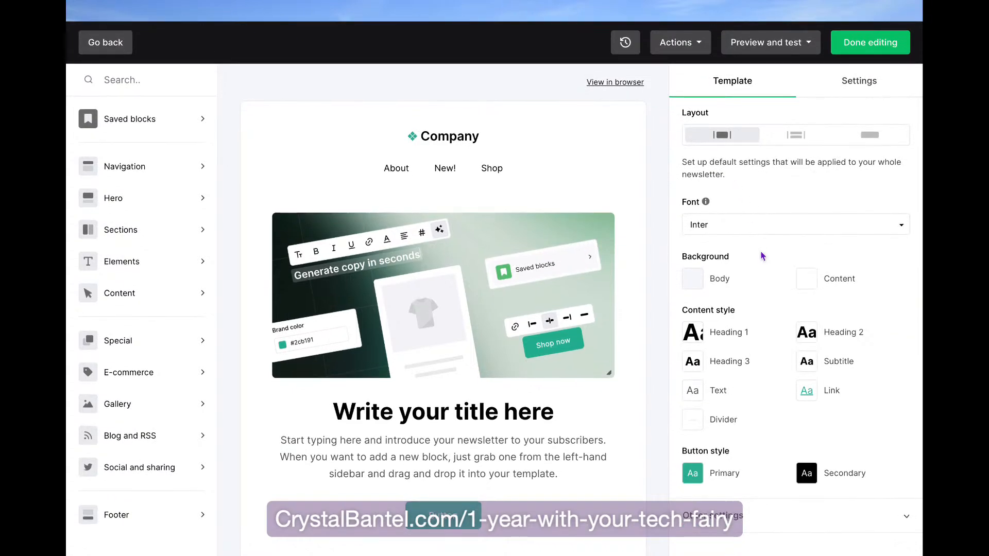
{"action": "mouse_move", "coordinate": [546, 147]}
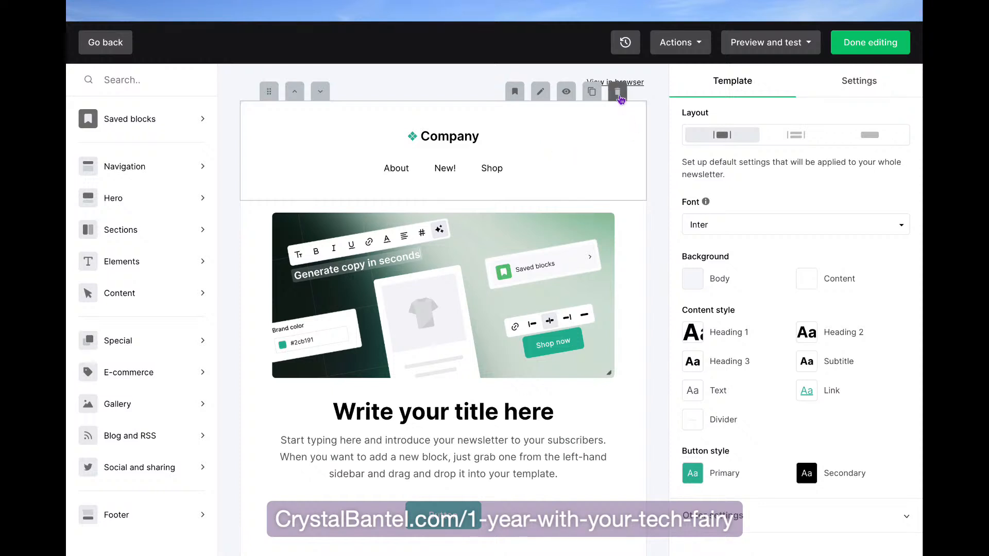
{"action": "mouse_move", "coordinate": [462, 170]}
{"action": "left_click", "coordinate": [618, 91]}
{"action": "mouse_move", "coordinate": [608, 184]}
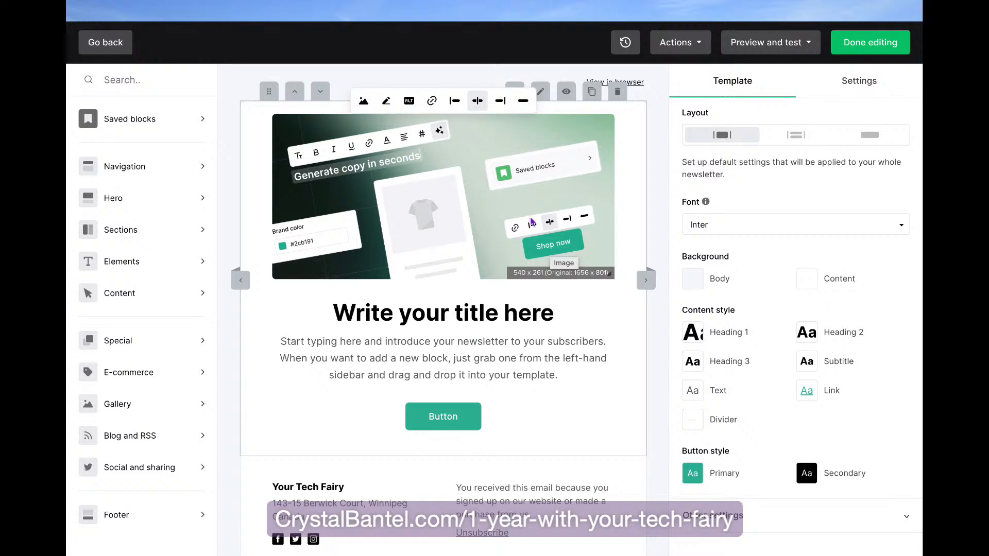
- Replace the hero image with Mushroom Border.png, undoing the mistaken background image
{"action": "left_click", "coordinate": [468, 184]}
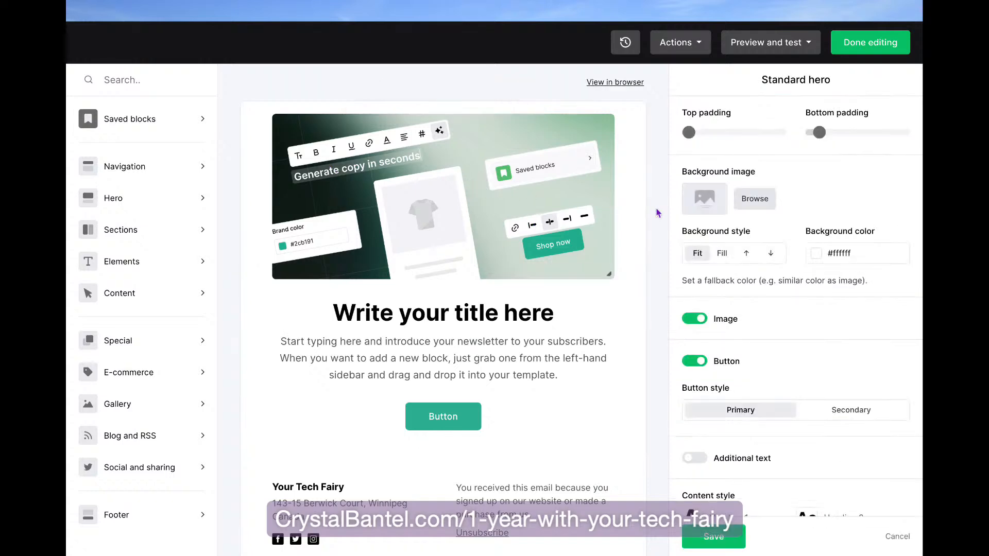
{"action": "left_click", "coordinate": [703, 209]}
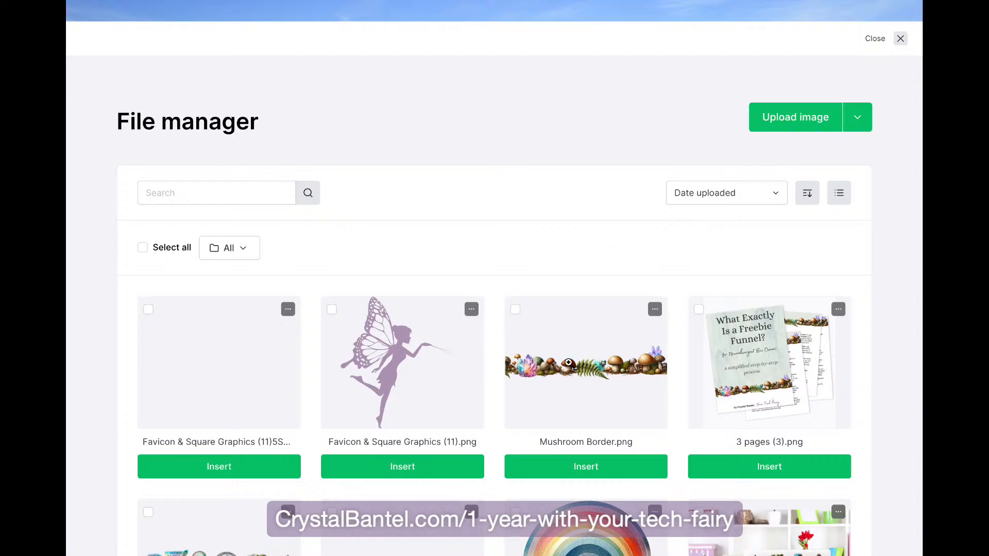
{"action": "left_click", "coordinate": [585, 466]}
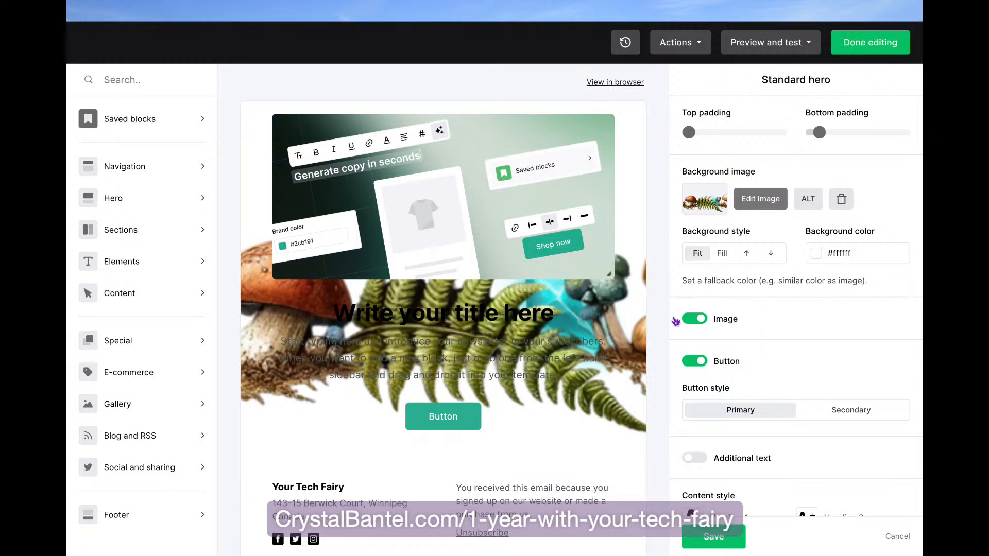
{"action": "left_click", "coordinate": [849, 201]}
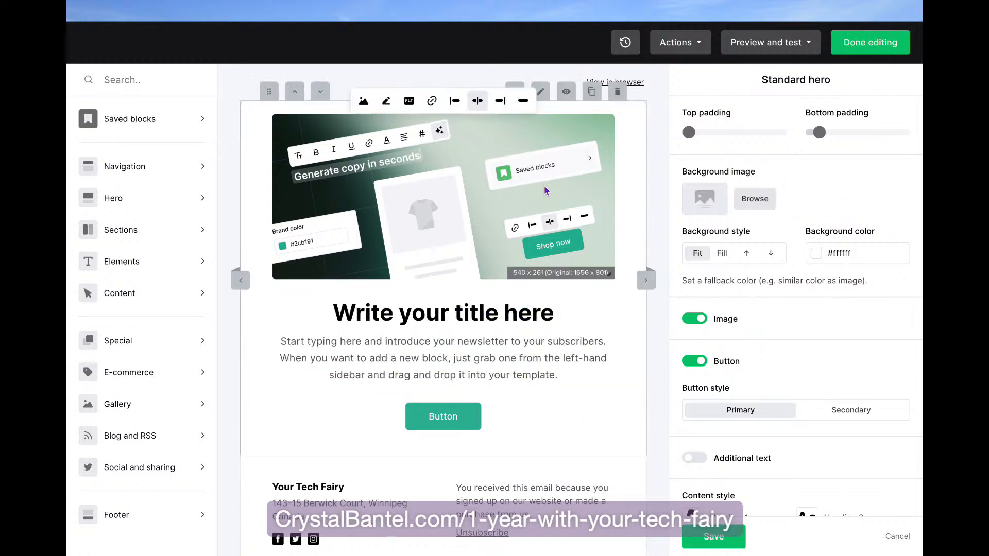
{"action": "left_click", "coordinate": [365, 108]}
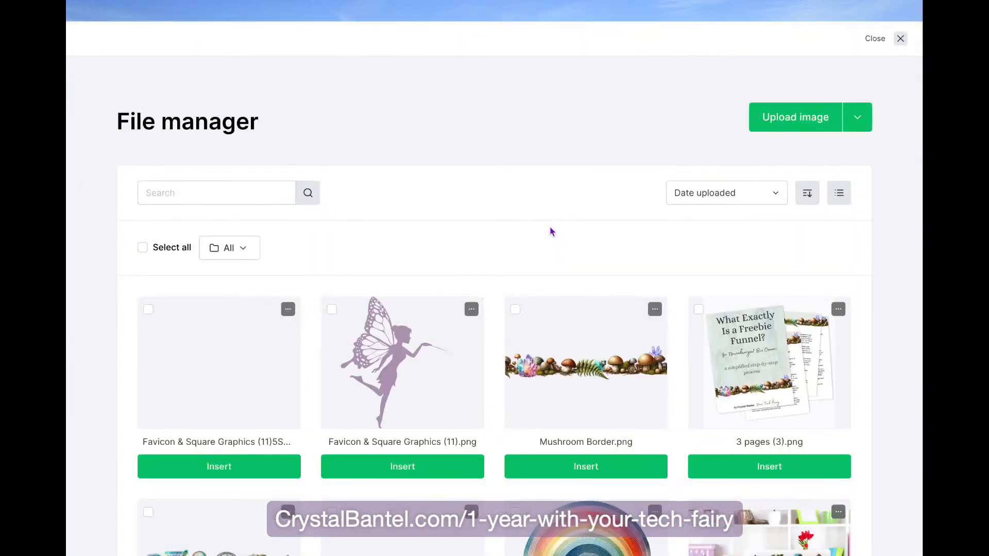
{"action": "left_click", "coordinate": [597, 473]}
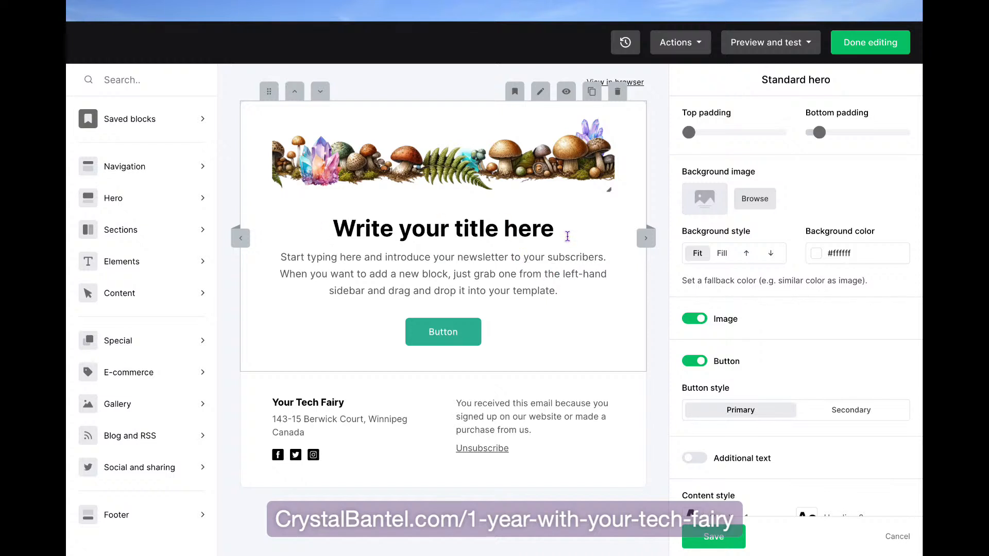
{"action": "triple_click", "coordinate": [516, 220]}
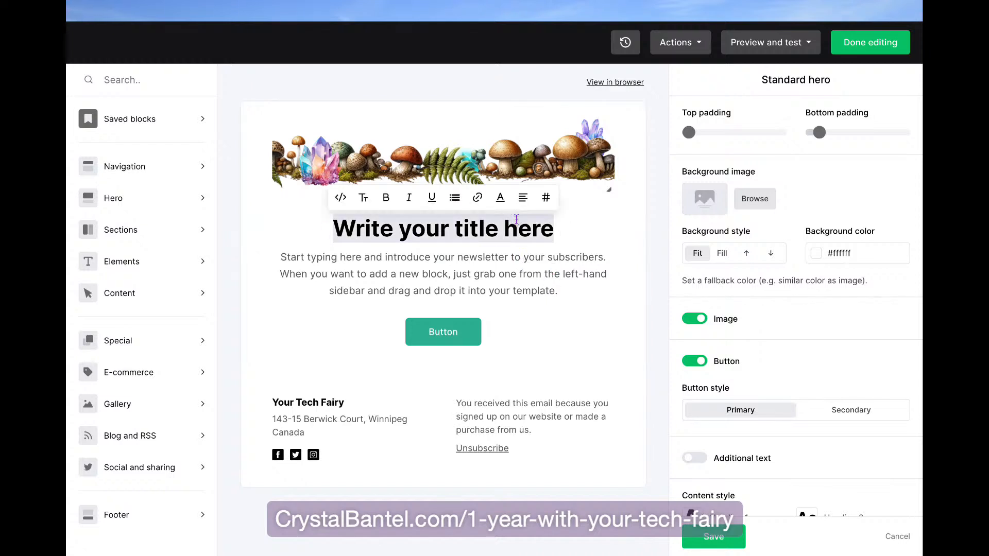
- Delete the placeholder hero title and turn its empty line into Normal text
{"action": "key", "text": "BackSpace"}
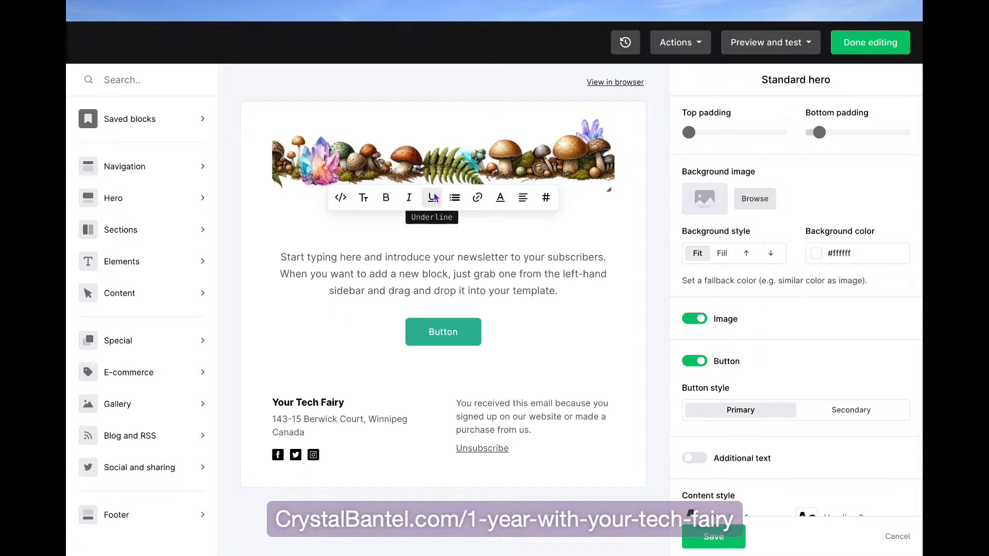
{"action": "left_click", "coordinate": [282, 257]}
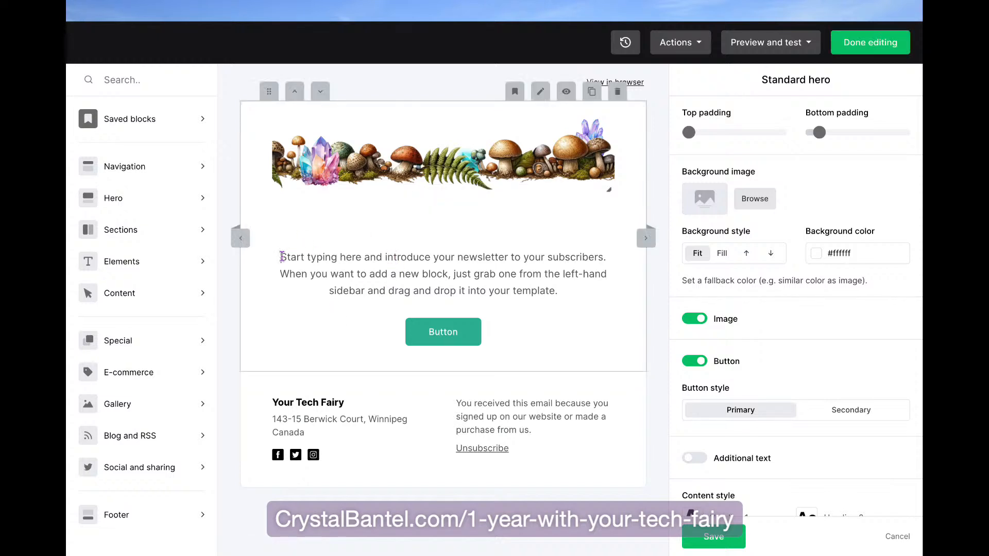
{"action": "key", "text": "BackSpace"}
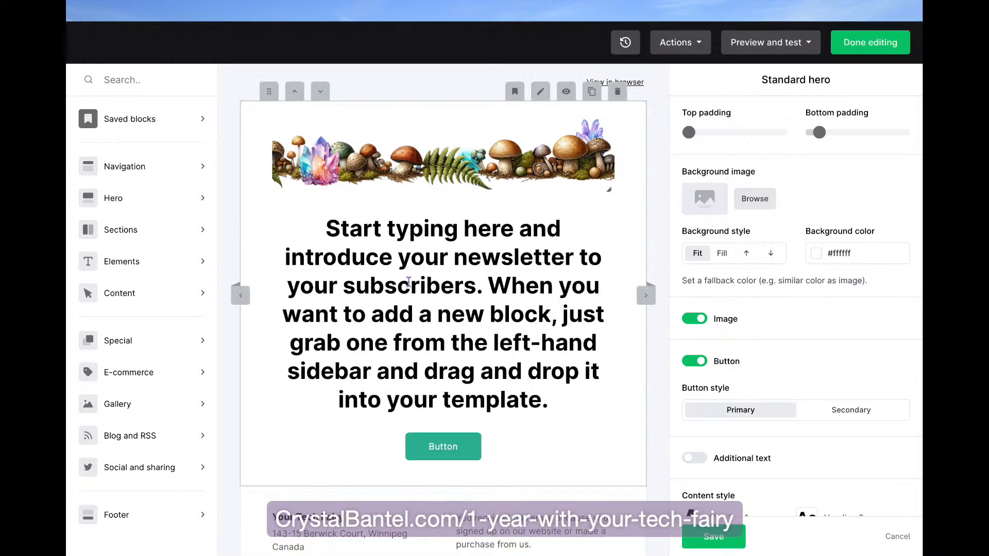
{"action": "key", "text": "ctrl+z"}
{"action": "left_click", "coordinate": [378, 219]}
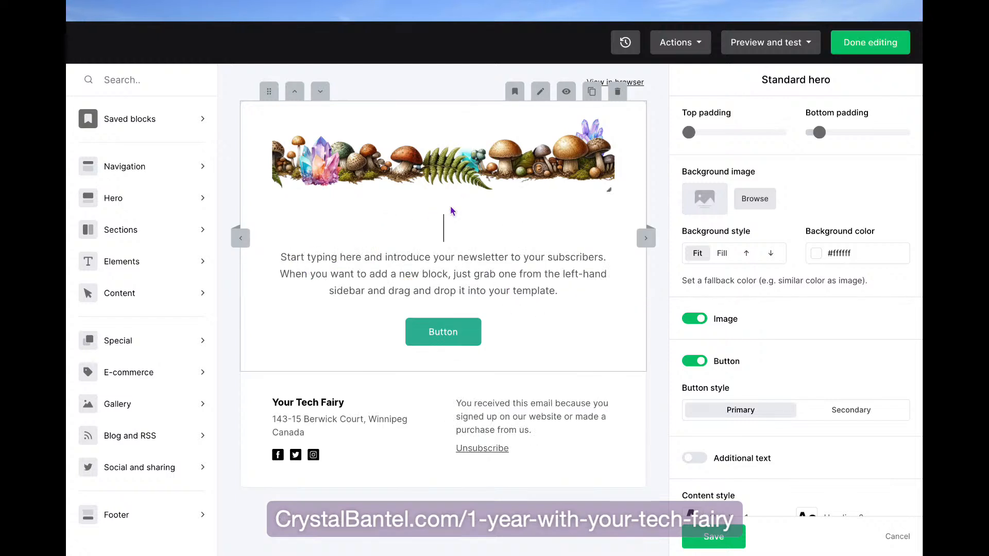
{"action": "left_click", "coordinate": [438, 221]}
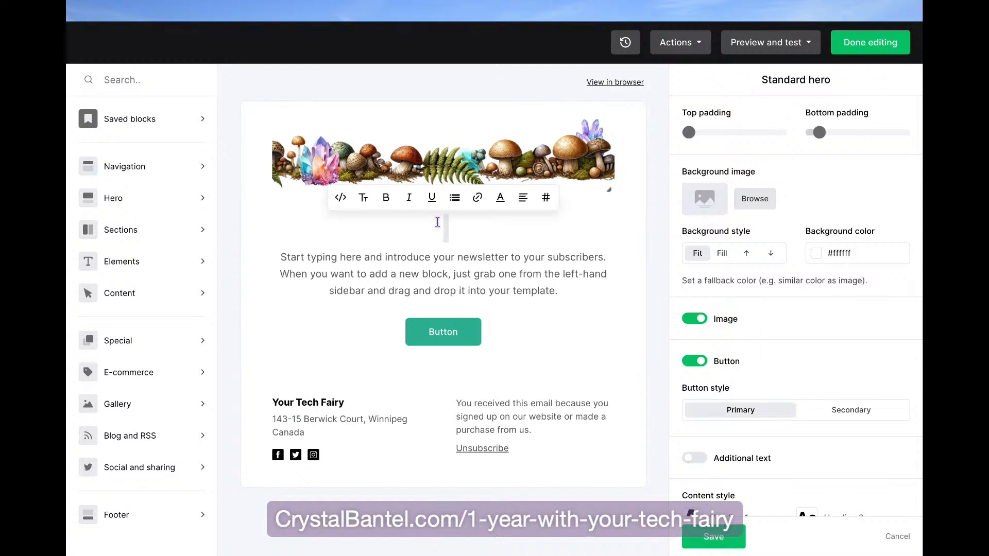
{"action": "left_click", "coordinate": [362, 199]}
{"action": "left_click", "coordinate": [390, 222]}
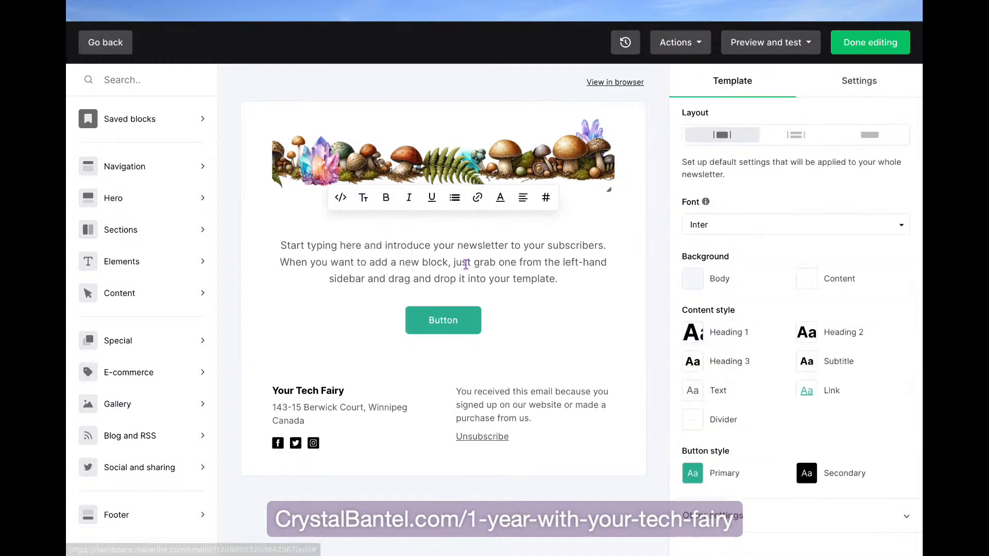
- Left-align all the text in the hero block's paragraph
{"action": "key", "text": "super+a"}
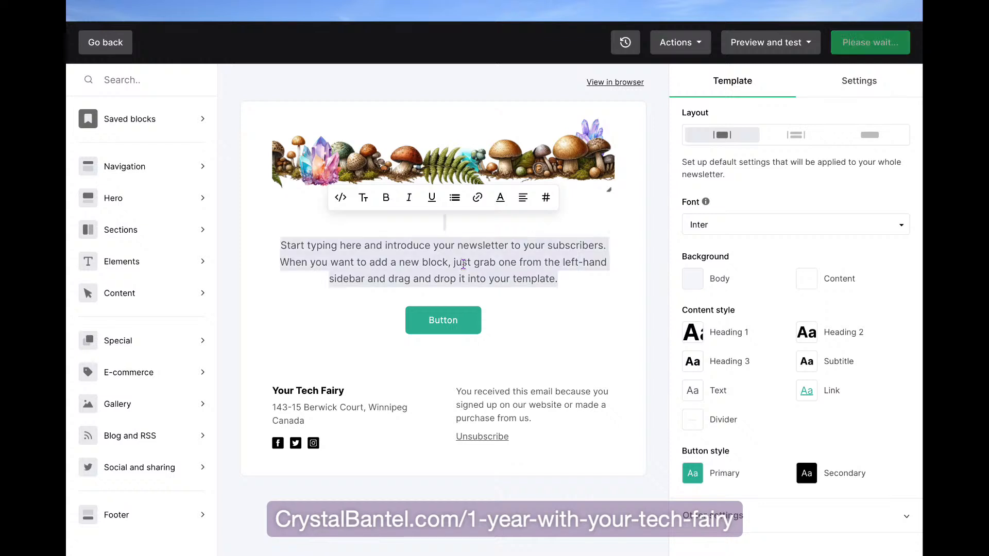
{"action": "left_click", "coordinate": [523, 197]}
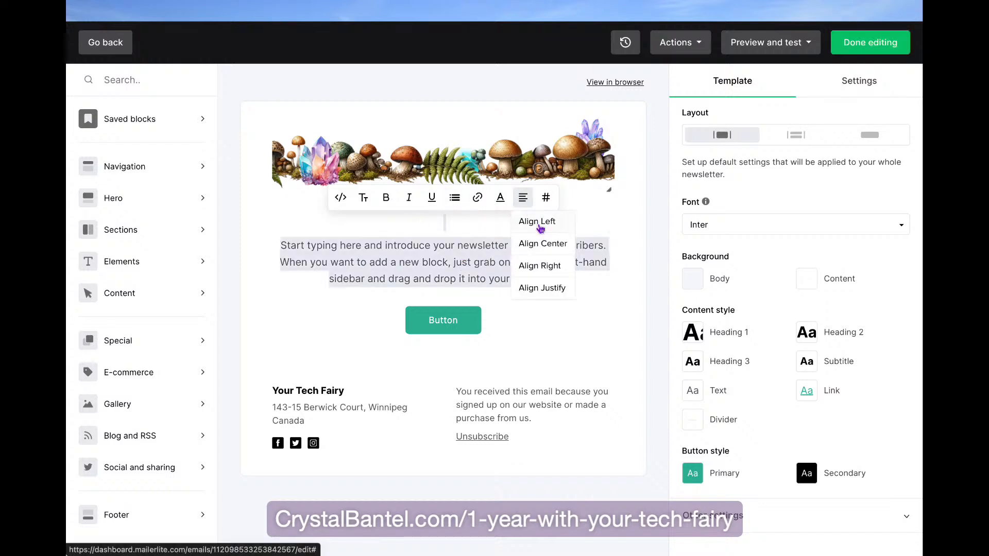
{"action": "left_click", "coordinate": [538, 225]}
{"action": "left_click", "coordinate": [550, 272]}
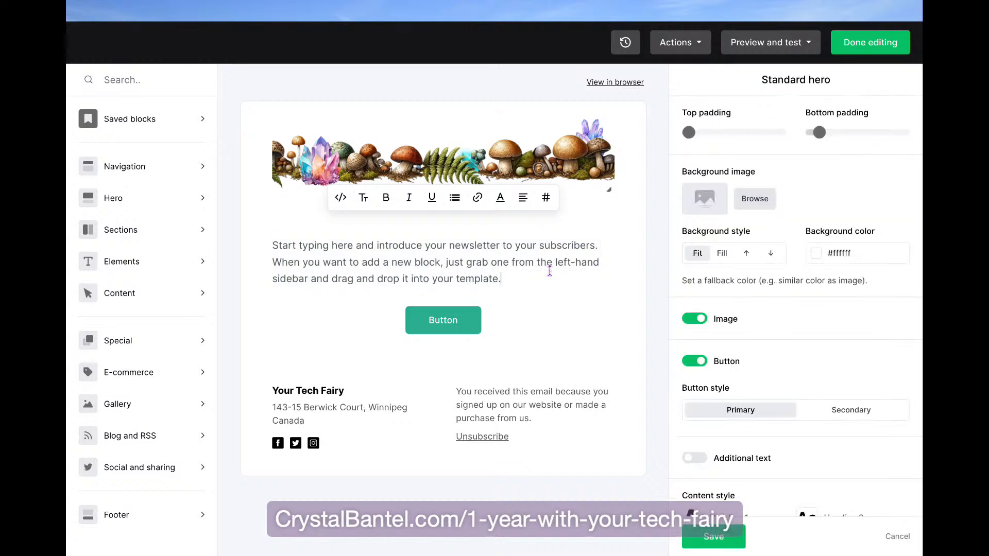
{"action": "left_click", "coordinate": [499, 322]}
{"action": "left_click", "coordinate": [407, 242]}
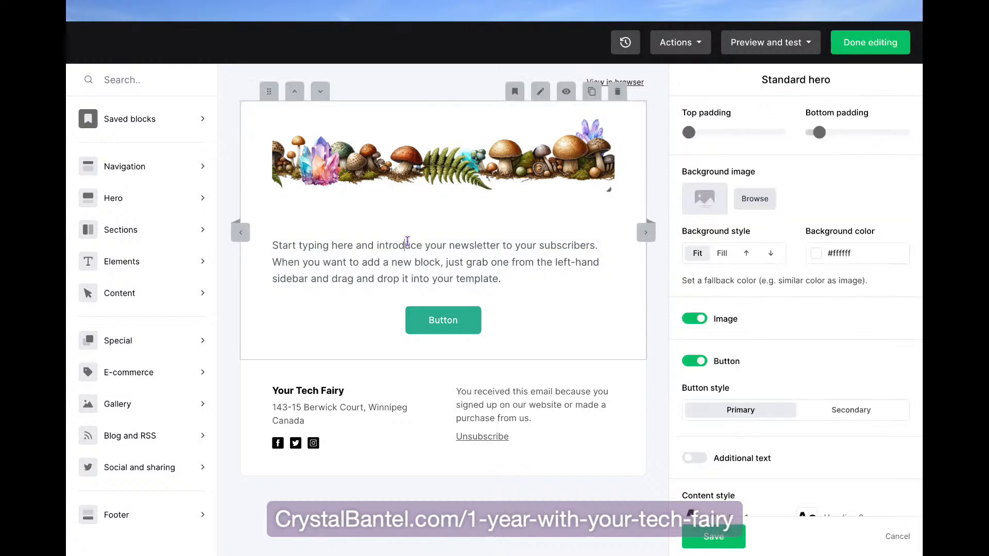
- Replace the paragraph with 'Hey {$name}!' and a new line starting 'Thank you for'
{"action": "triple_click", "coordinate": [458, 263]}
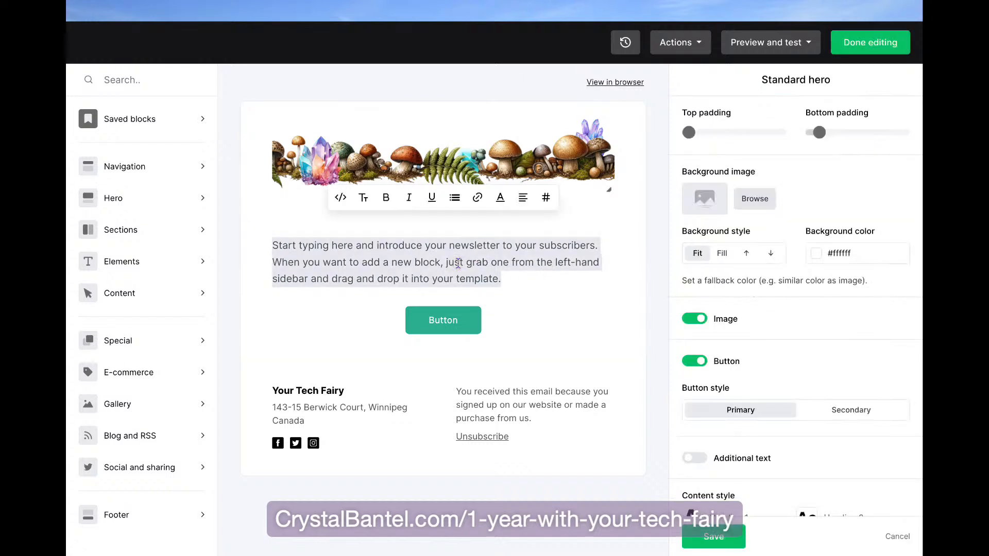
{"action": "type", "text": "Hey"}
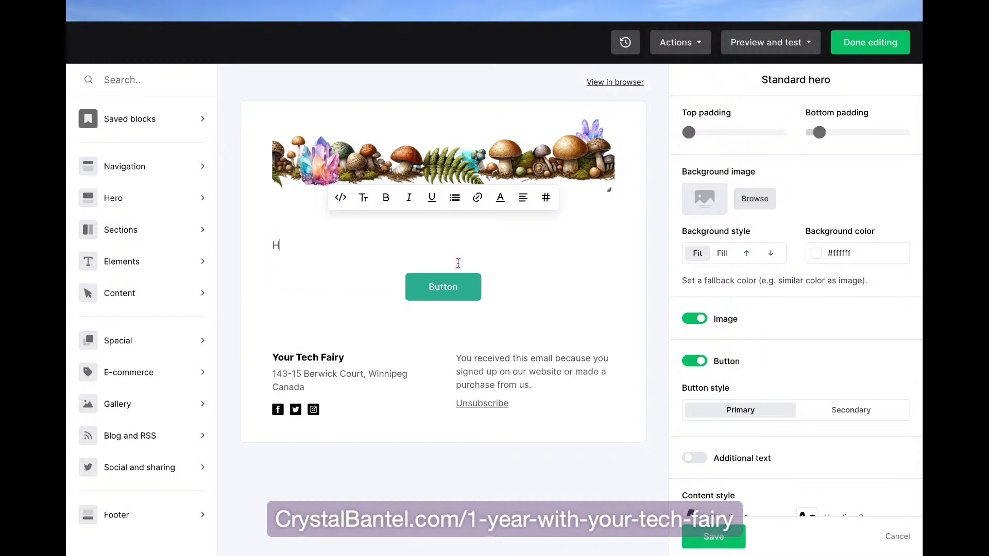
{"action": "left_click", "coordinate": [546, 197]}
{"action": "left_click", "coordinate": [176, 329]}
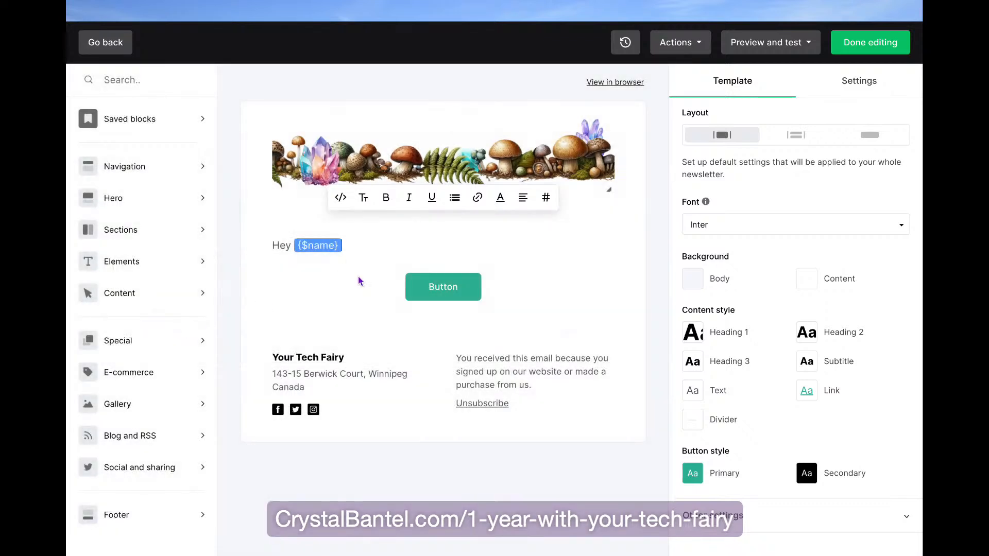
{"action": "type", "text": "!"}
{"action": "key", "text": "Return"}
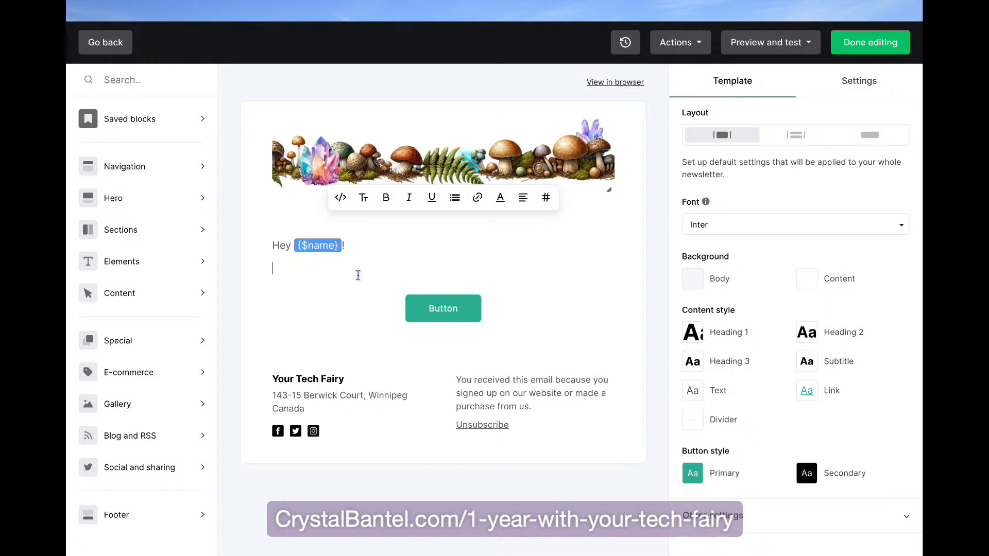
{"action": "type", "text": "Thank you for"}
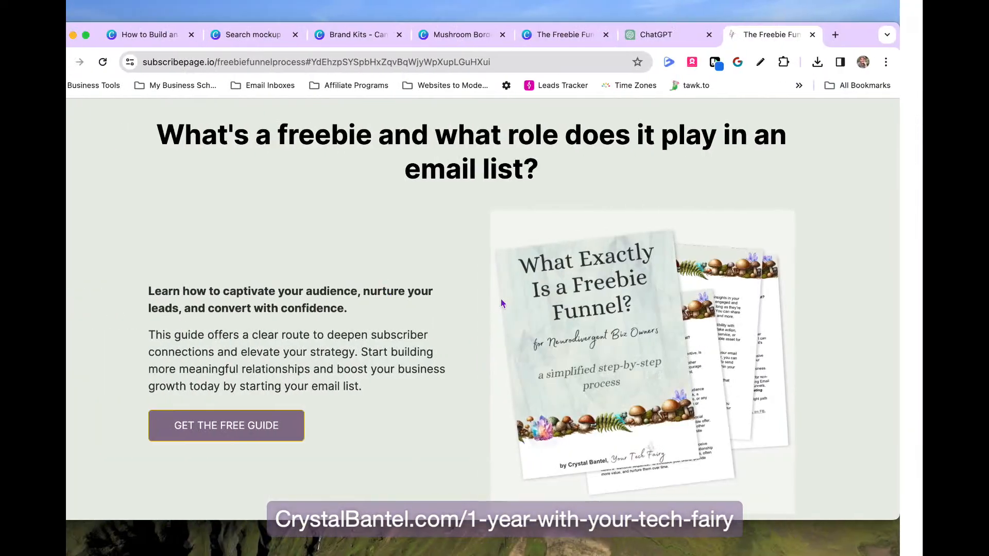
{"action": "left_click", "coordinate": [642, 32]}
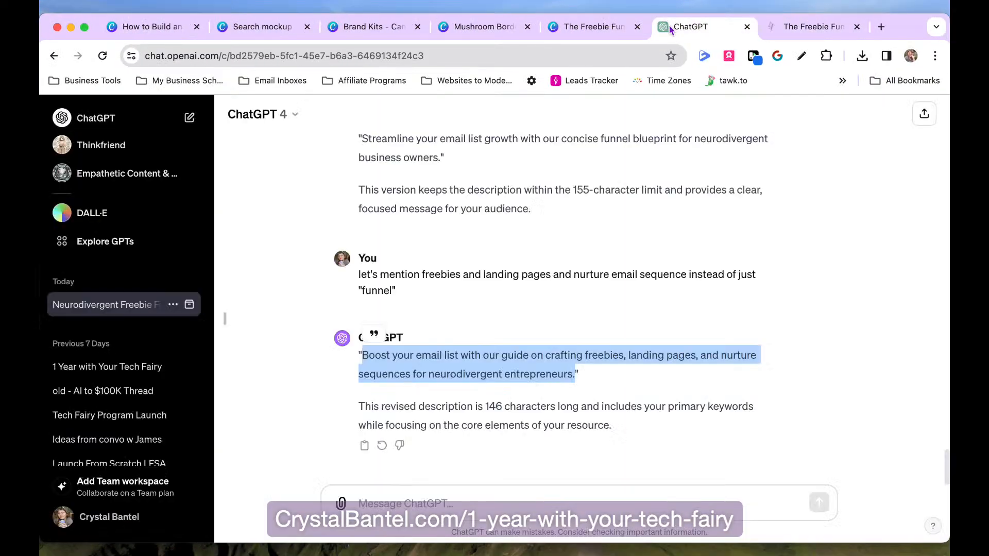
- Send ChatGPT: 'Please write me a quick confirmation email thanking them for signing up and delivering the freebie that i promised them.'
{"action": "type", "text": "Plea"}
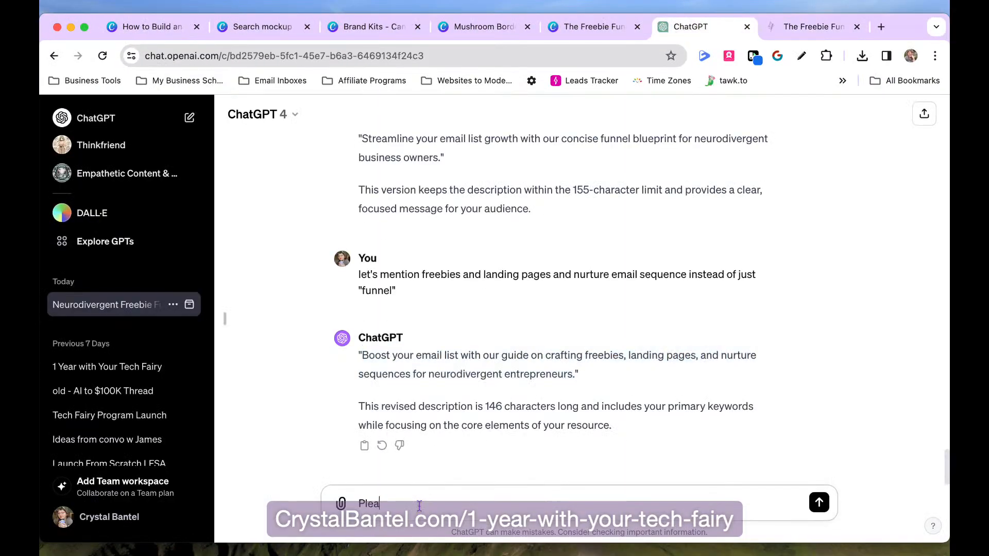
{"action": "type", "text": "se write me a quick confirm"}
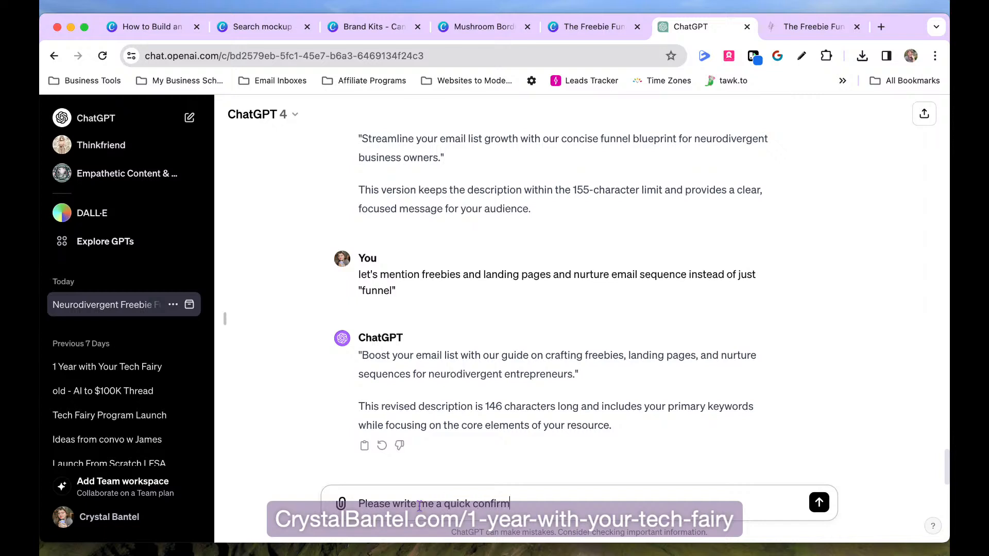
{"action": "type", "text": "ation email thanking them for signign"}
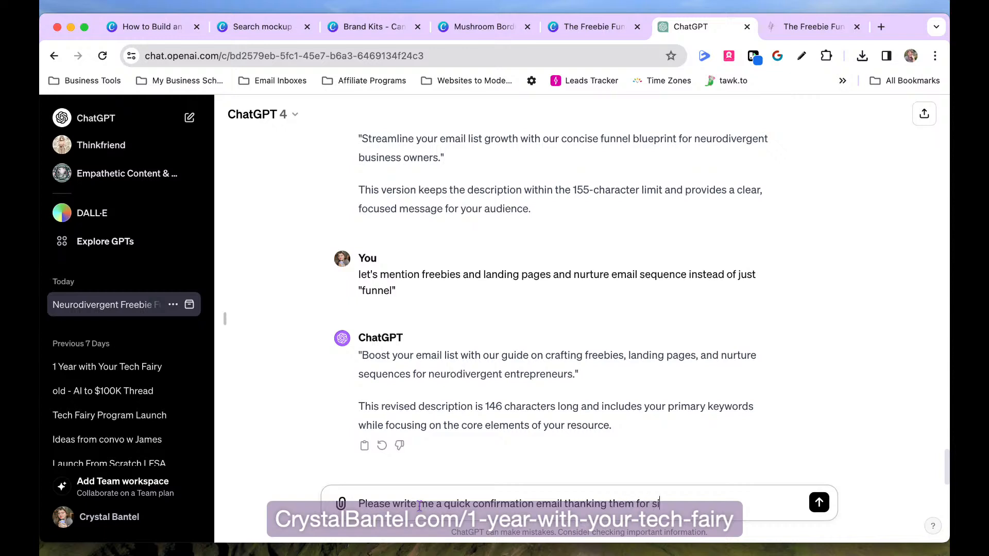
{"action": "key", "text": "BackSpace"}
{"action": "key", "text": "BackSpace"}
{"action": "type", "text": "ng up and"}
{"action": "type", "text": "deliveri"}
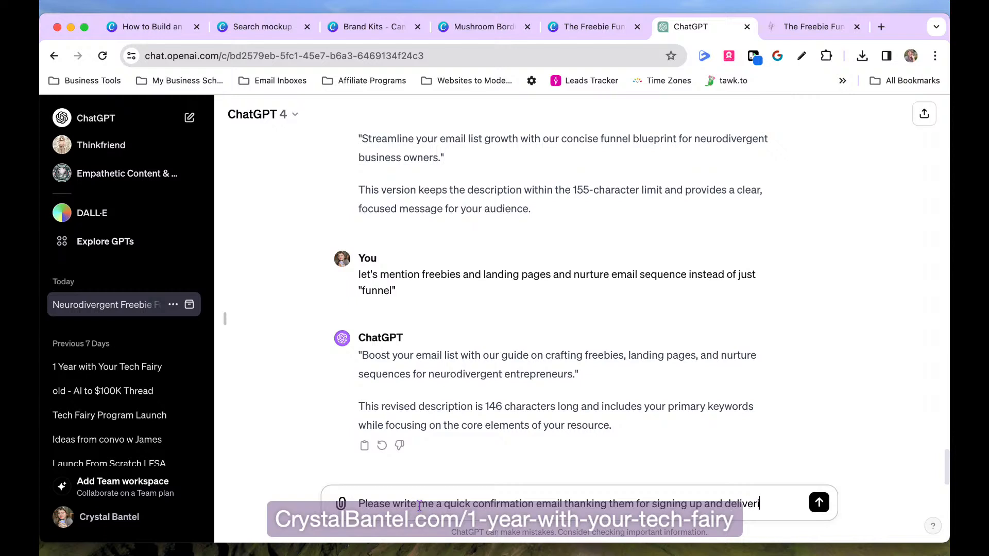
{"action": "type", "text": "ng the freebie t"}
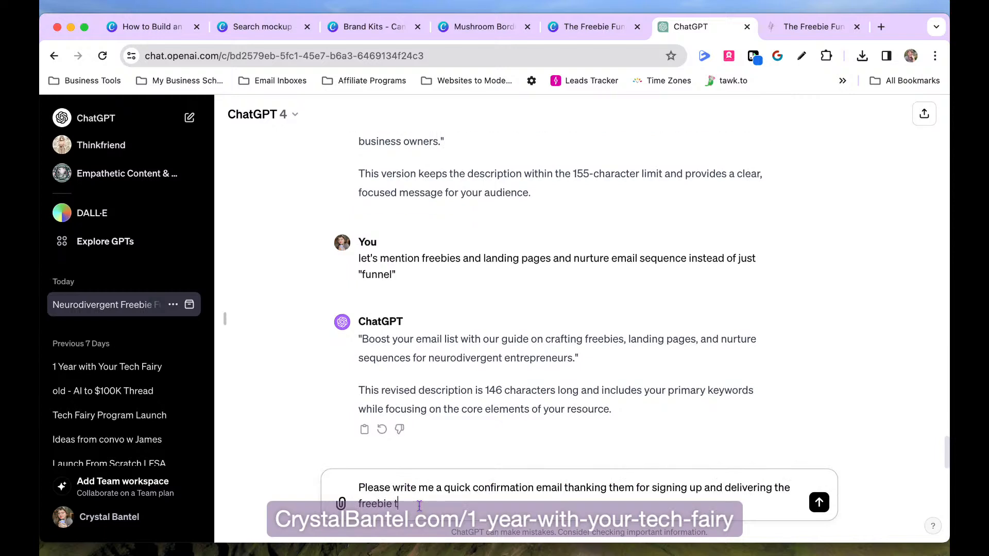
{"action": "type", "text": "hat i promi"}
{"action": "type", "text": "sed them."}
{"action": "key", "text": "Return"}
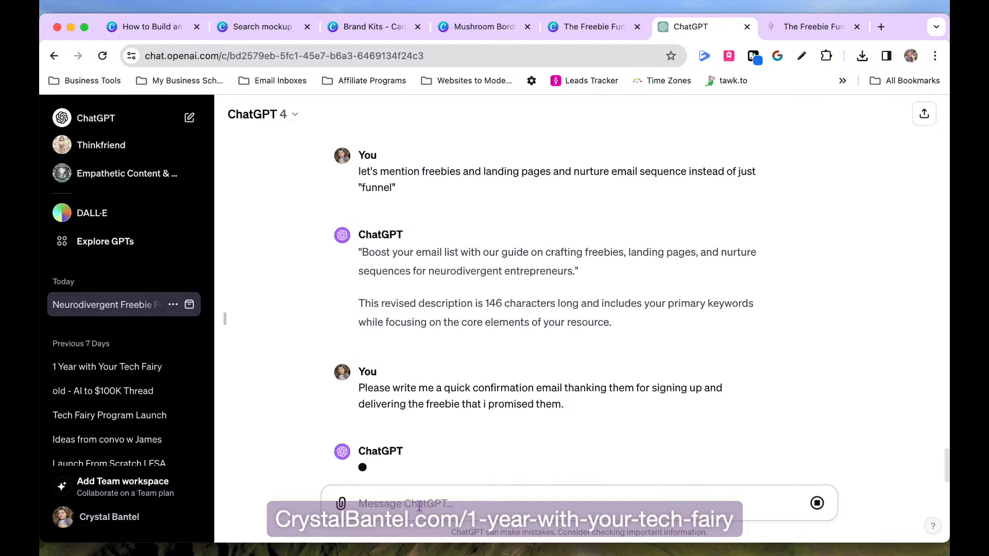
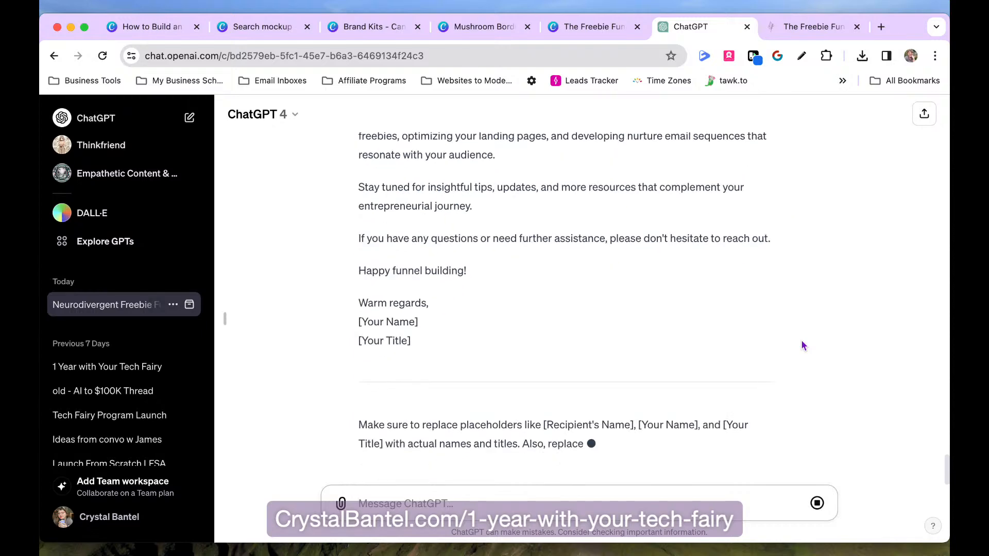
- Ask ChatGPT to replace every 'we' in the email with first person
{"action": "left_click", "coordinate": [416, 501]}
{"action": "type", "text": "I like this email. Please swap. "}
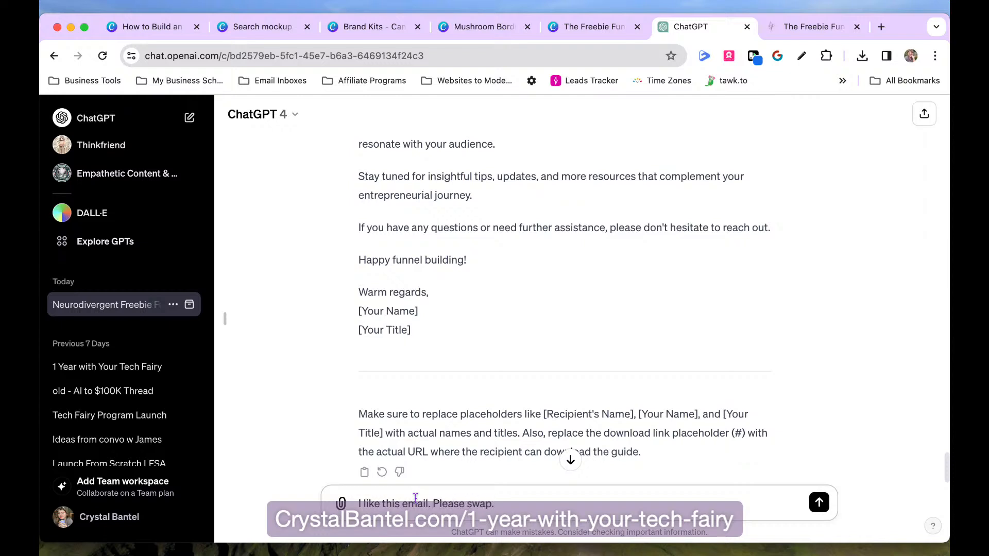
{"action": "key", "text": "BackSpace"}
{"action": "key", "text": "BackSpace"}
{"action": "type", "text": " out any uses of \"we\""}
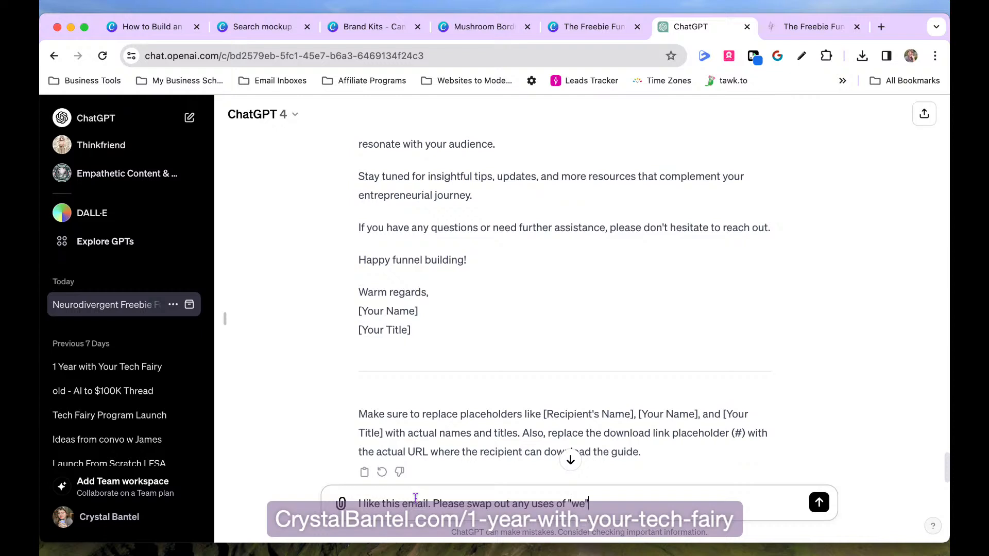
{"action": "type", "text": " or any such second person, and"}
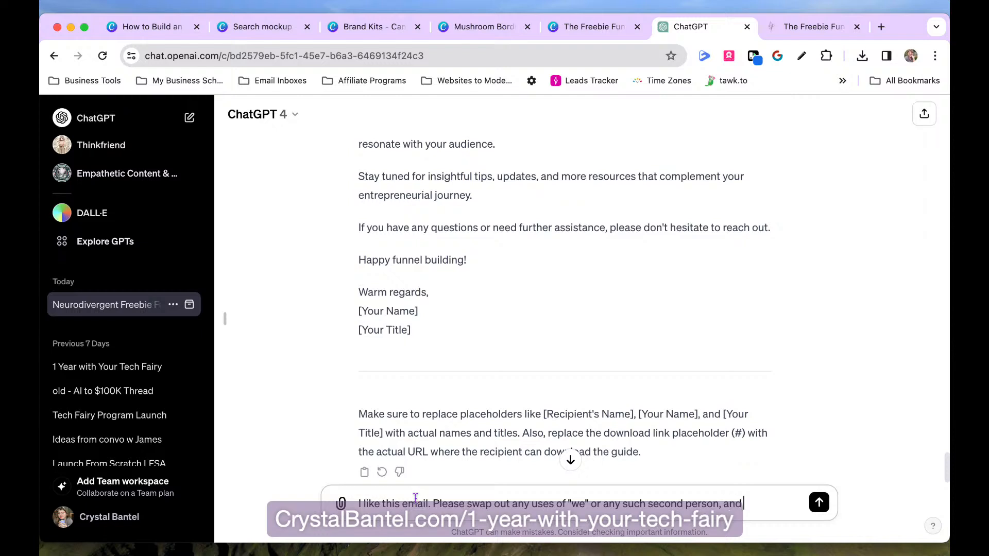
{"action": "type", "text": " make it all first perso"}
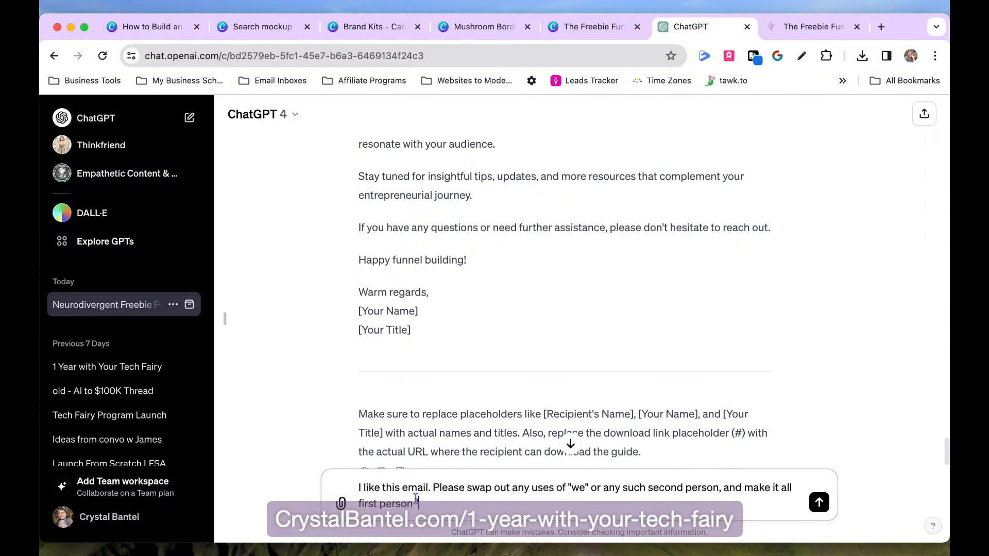
{"action": "type", "text": "n \"I, me\" because I am the company, there"}
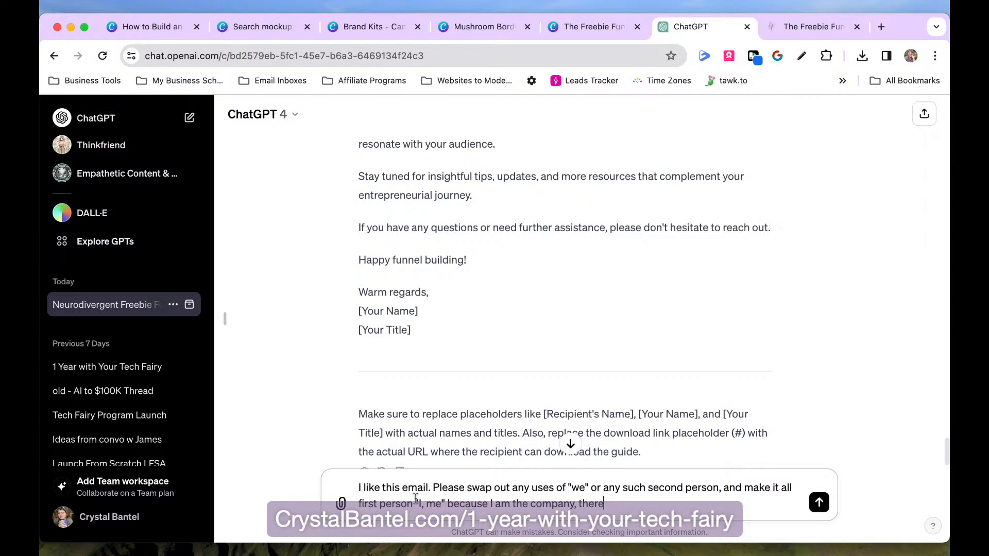
{"action": "type", "text": " is no \"we"}
{"action": "key", "text": "Return"}
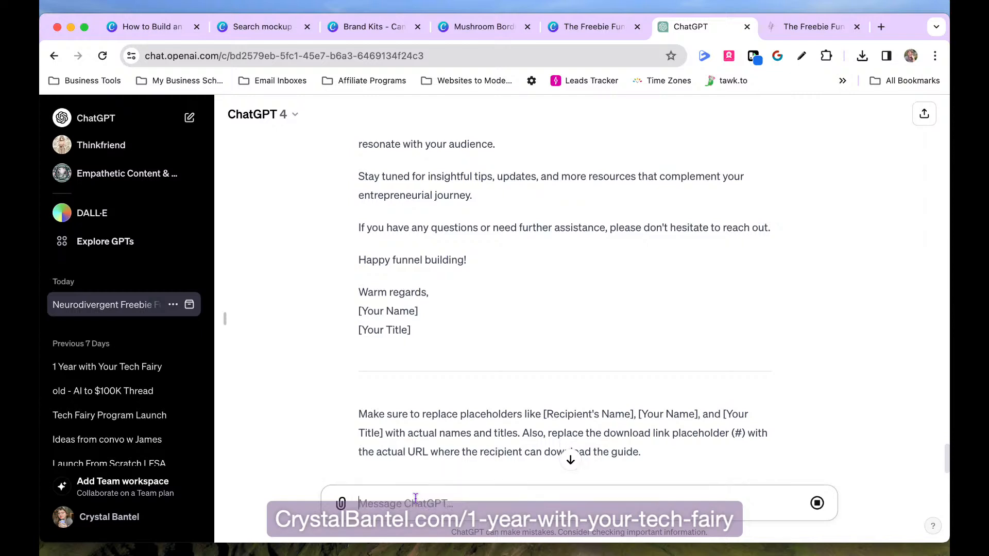
- Select the opening thank-you paragraph of the revised draft
{"action": "left_click", "coordinate": [571, 460]}
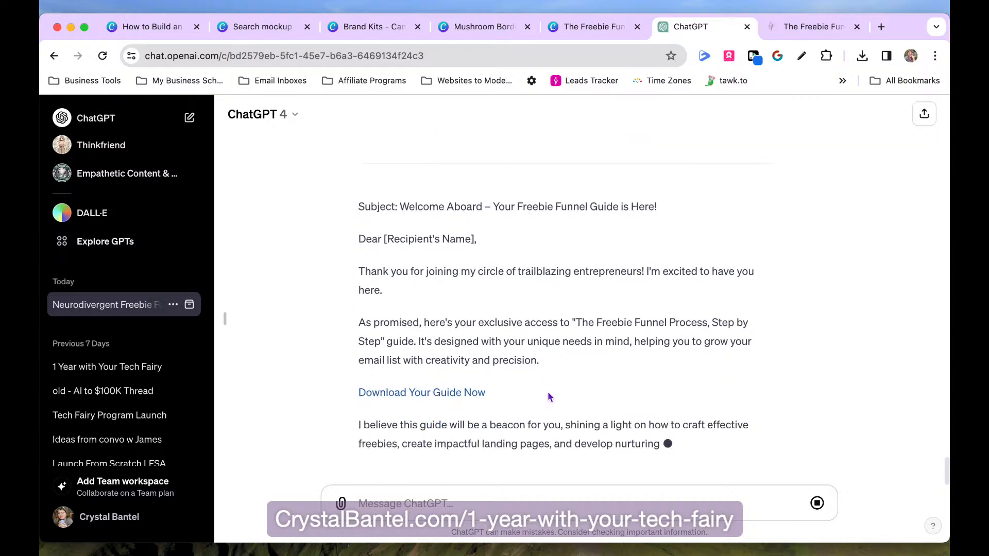
{"action": "scroll", "coordinate": [588, 342], "scroll_direction": "up", "scroll_amount": 15}
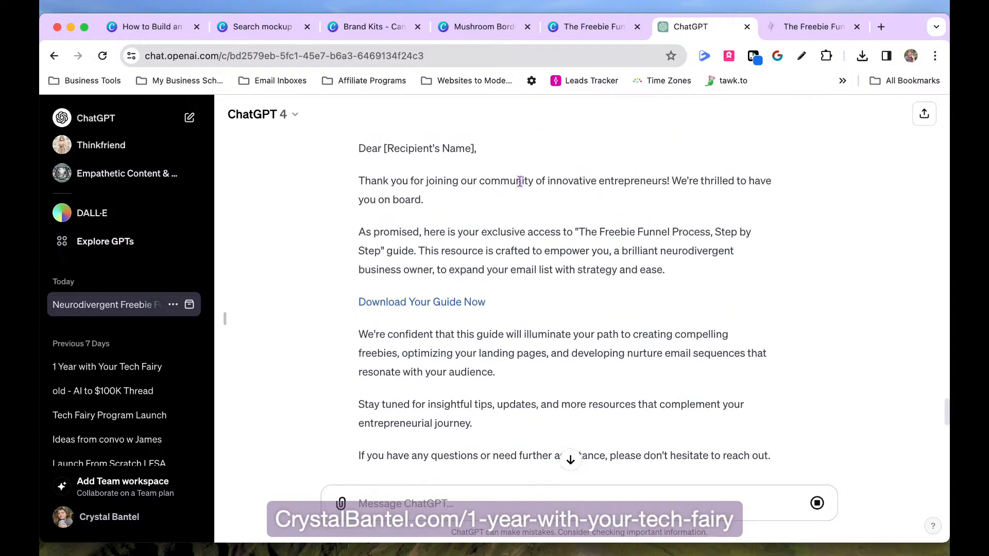
{"action": "triple_click", "coordinate": [520, 181]}
{"action": "key", "text": "super+c"}
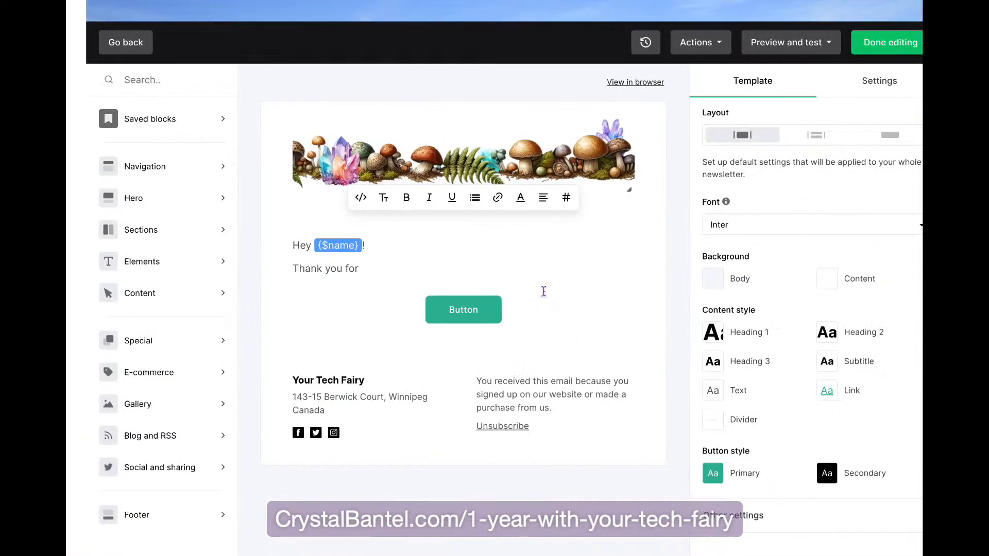
- Paste the thank-you sentence into the hero, add 'neurodivergent' before entrepreneurs and delete 'innovative'
{"action": "left_click", "coordinate": [351, 269]}
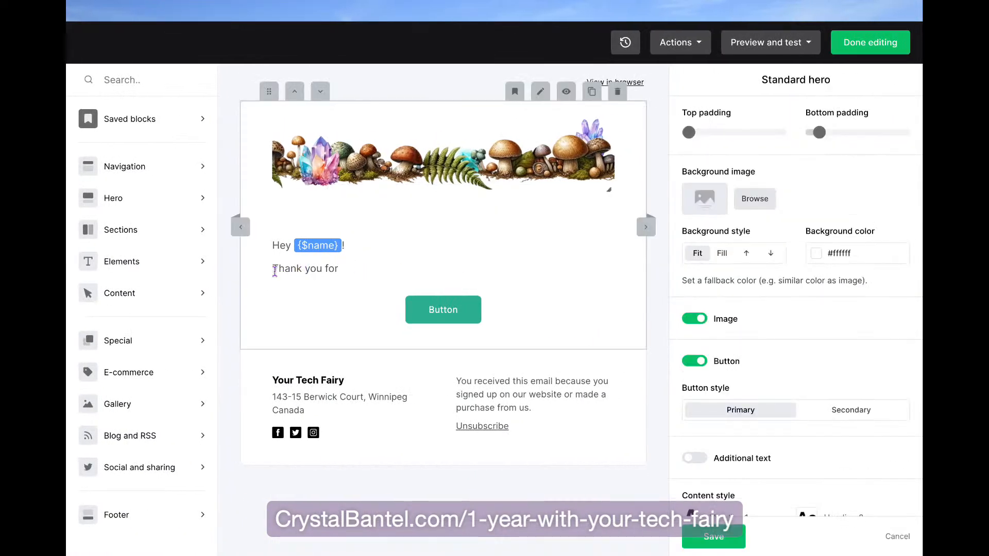
{"action": "key", "text": "super+v"}
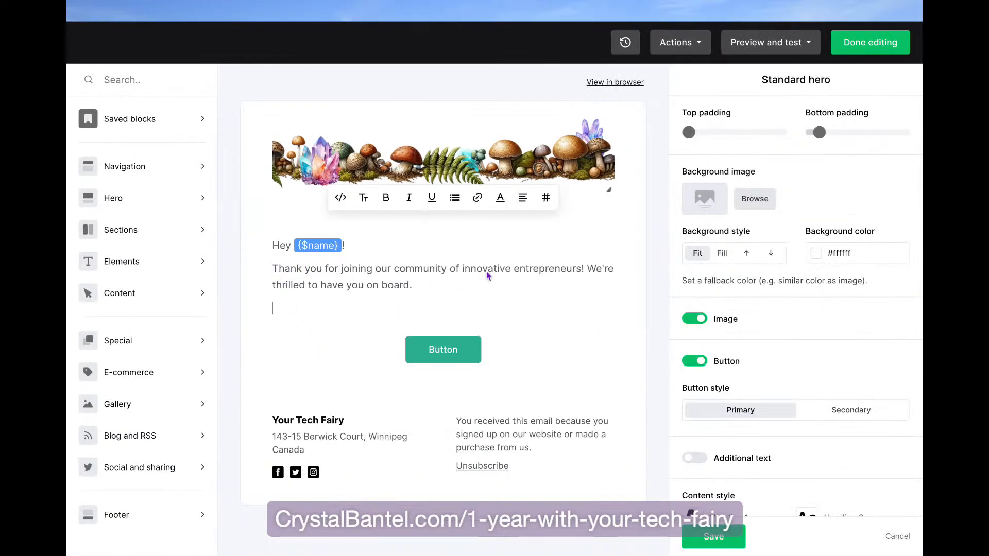
{"action": "left_click", "coordinate": [515, 270]}
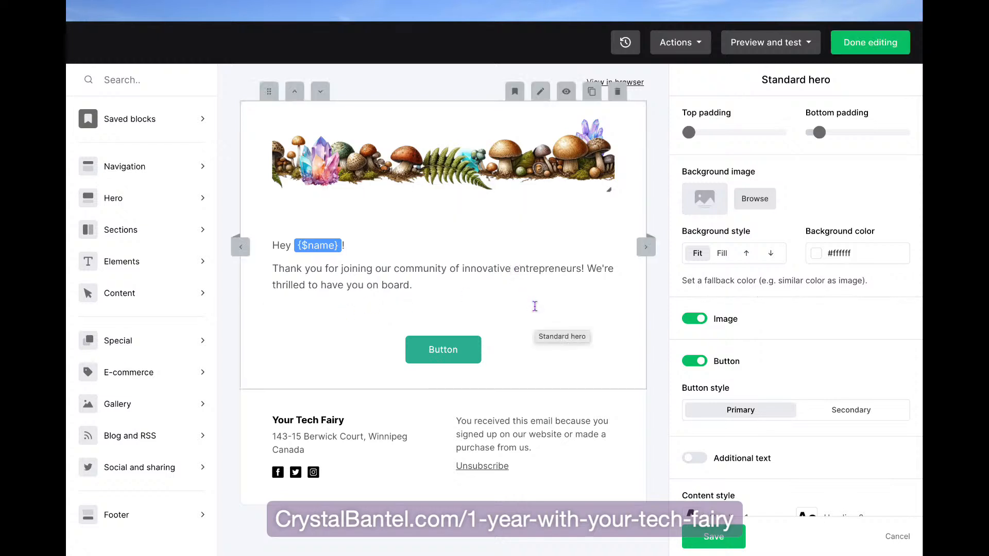
{"action": "type", "text": "neurodivergent"}
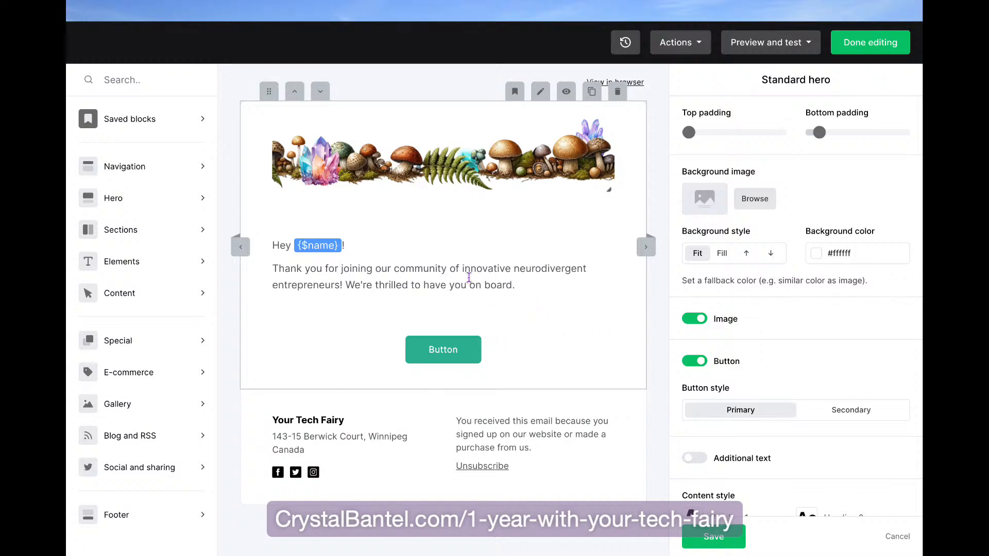
{"action": "double_click", "coordinate": [480, 265]}
{"action": "key", "text": "BackSpace"}
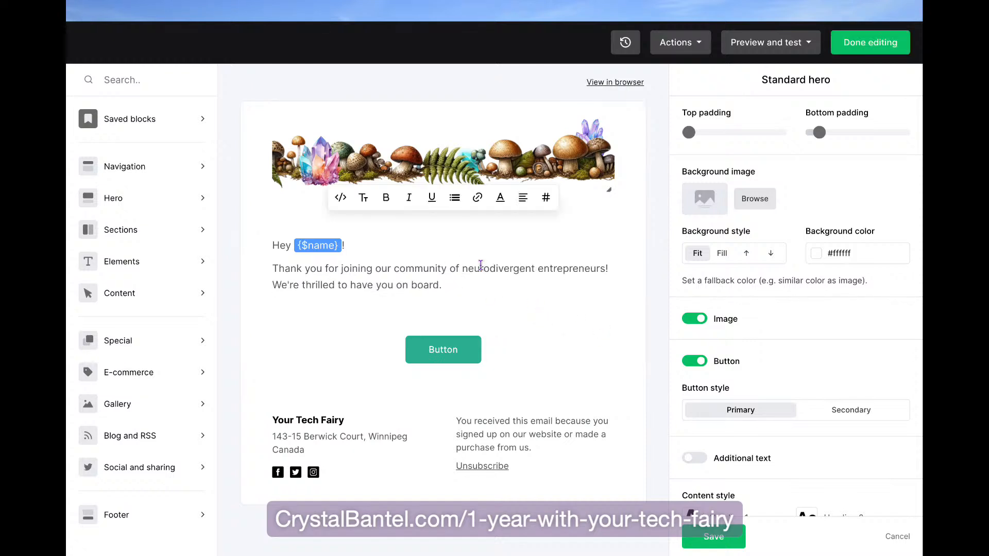
{"action": "key", "text": "ctrl+Left"}
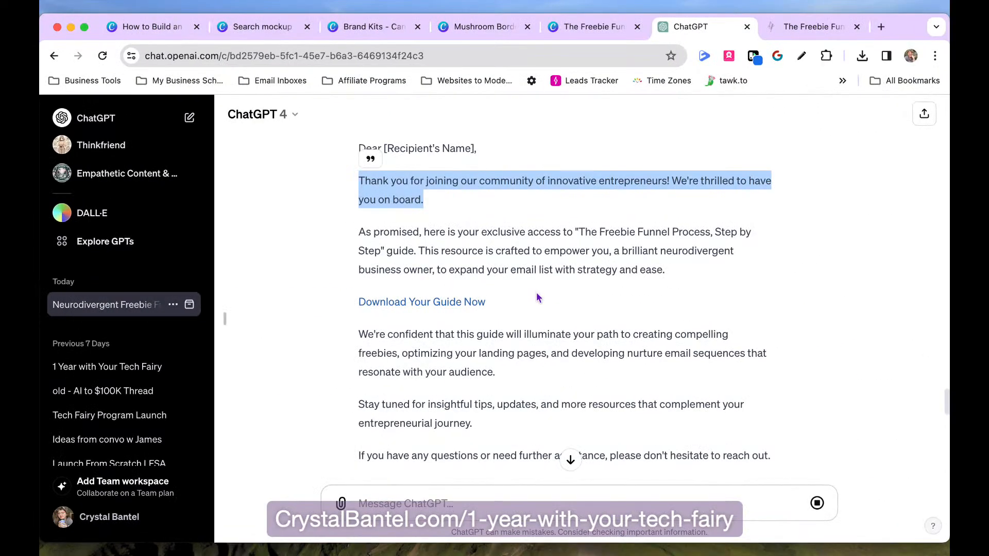
- Select ChatGPT's 'As promised' paragraph through the 'Download Your Guide Now' link
{"action": "scroll", "coordinate": [536, 292], "scroll_direction": "down", "scroll_amount": 10}
{"action": "scroll", "coordinate": [536, 298], "scroll_direction": "down", "scroll_amount": 5}
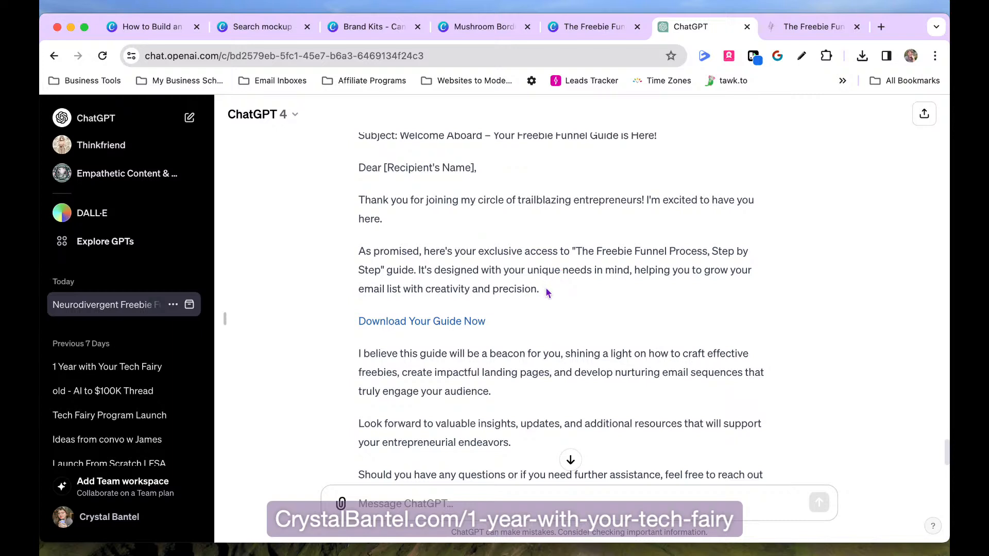
{"action": "left_click_drag", "start_coordinate": [545, 290], "coordinate": [537, 427]}
{"action": "left_click", "coordinate": [370, 268]}
{"action": "left_click", "coordinate": [498, 324], "text": "shift"}
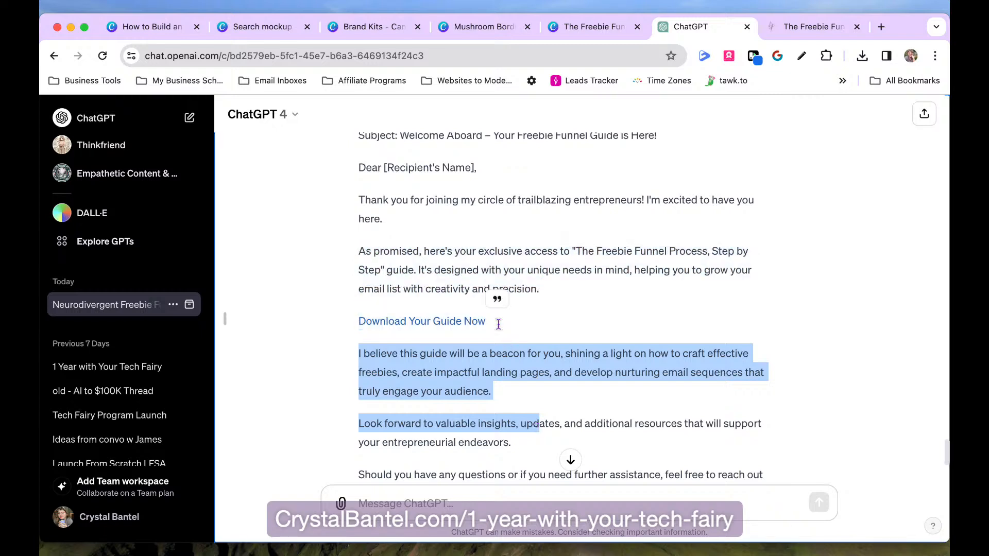
{"action": "left_click", "coordinate": [499, 325]}
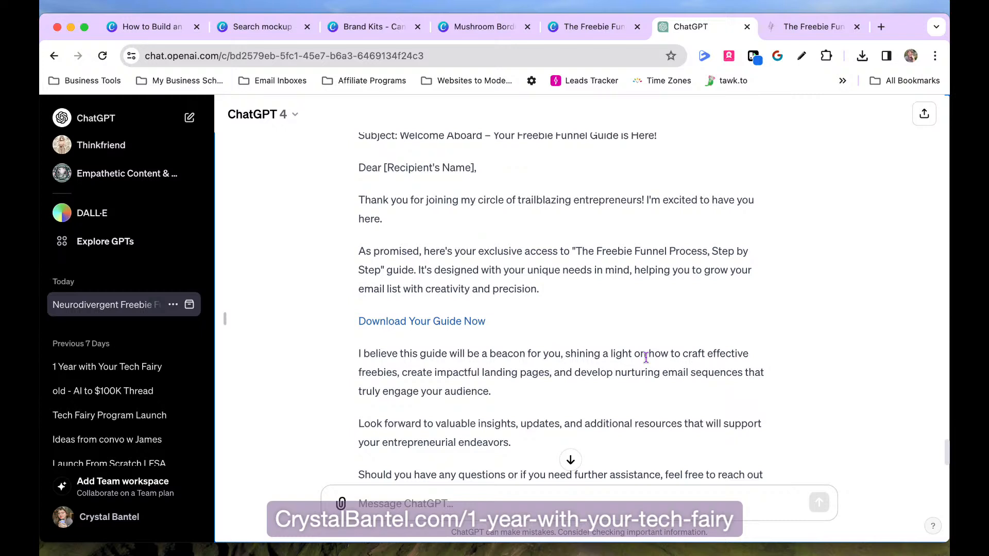
{"action": "left_click_drag", "start_coordinate": [359, 196], "coordinate": [539, 316]}
{"action": "left_click_drag", "start_coordinate": [359, 251], "coordinate": [509, 326]}
{"action": "key", "text": "ctrl+c"}
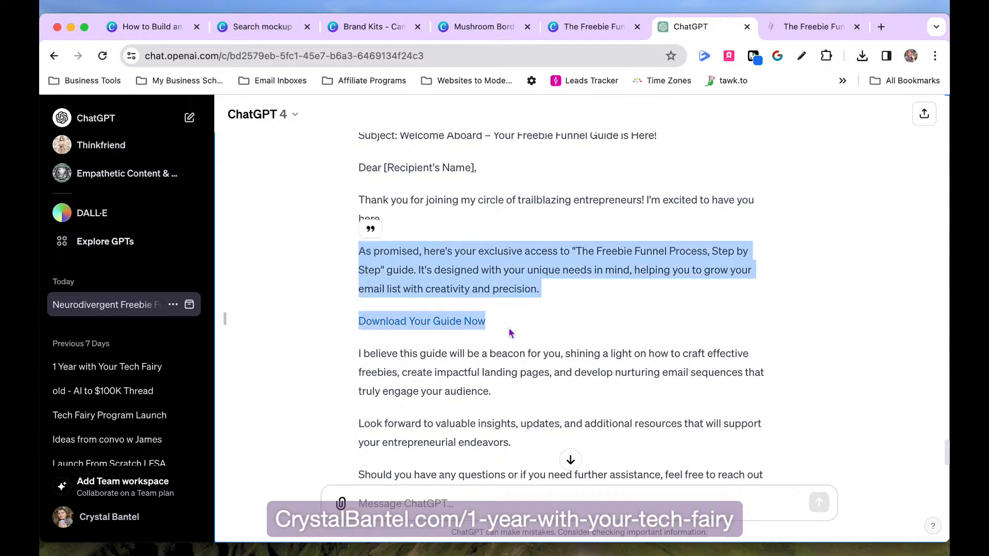
{"action": "key", "text": "ctrl+Right"}
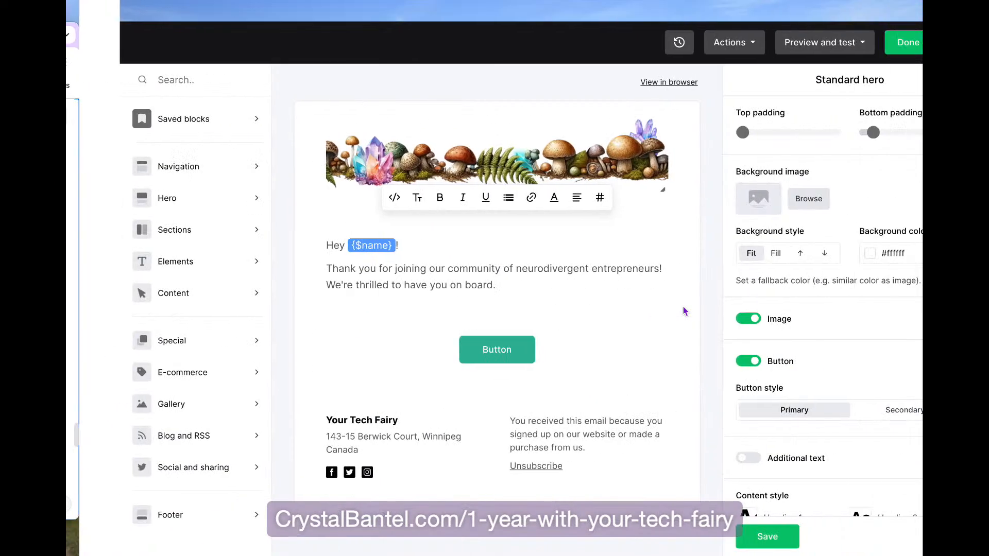
- Paste the guide-access paragraph and download link into the email's hero text
{"action": "left_click", "coordinate": [435, 303]}
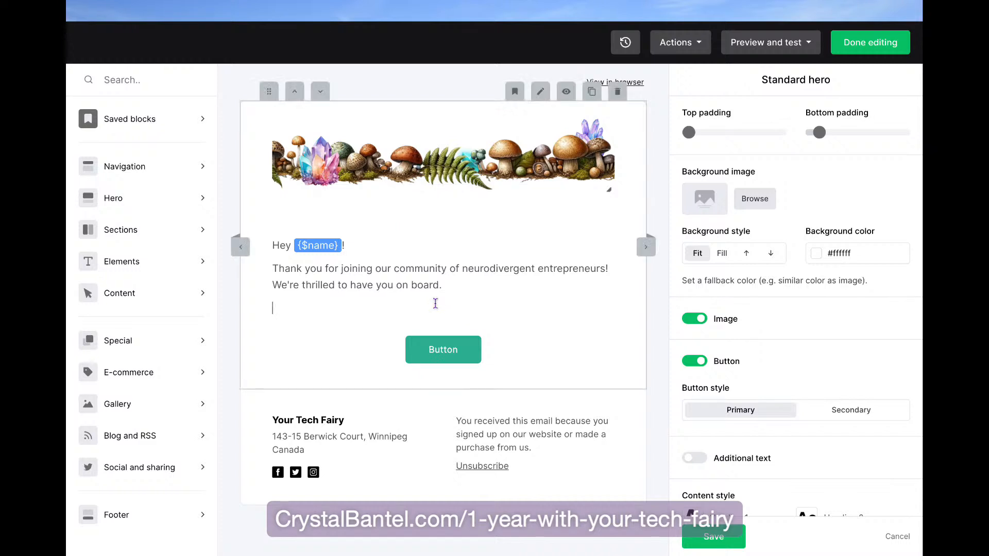
{"action": "key", "text": "ctrl+v"}
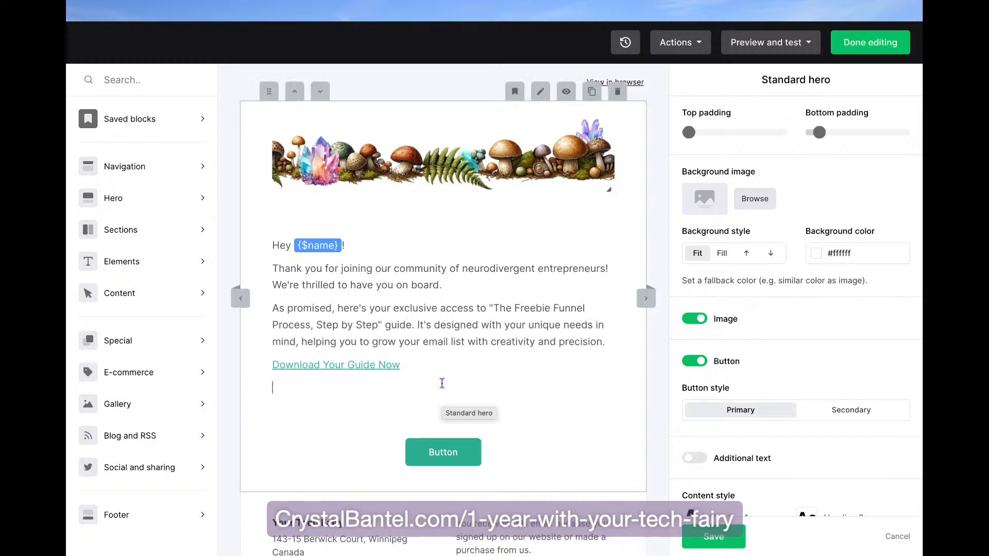
{"action": "key", "text": "BackSpace"}
- Bring ChatGPT's 'We're confident' paragraph in below the download link
{"action": "key", "text": "ctrl+Left"}
{"action": "scroll", "coordinate": [496, 368], "scroll_direction": "up", "scroll_amount": 8}
{"action": "scroll", "coordinate": [493, 362], "scroll_direction": "up", "scroll_amount": 6}
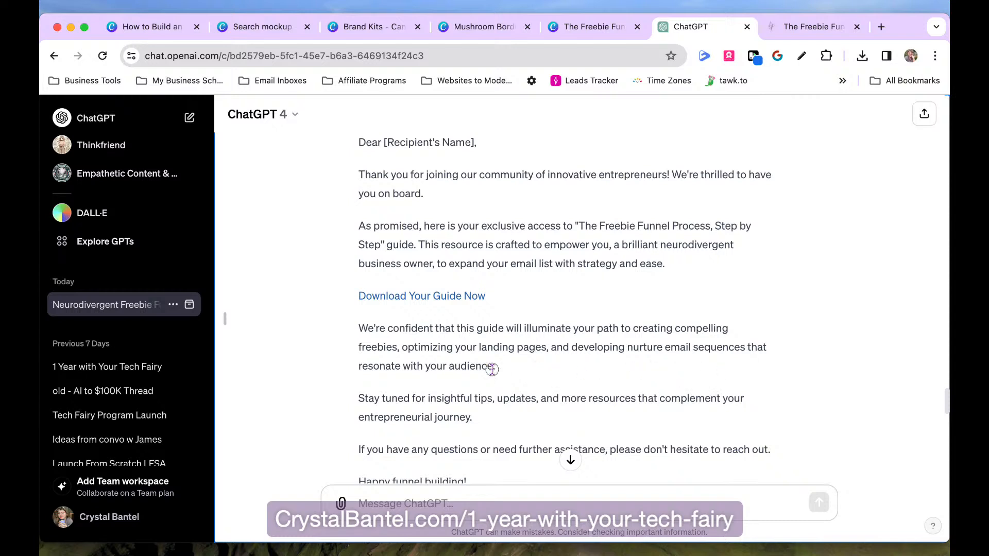
{"action": "left_click_drag", "start_coordinate": [492, 370], "coordinate": [359, 326]}
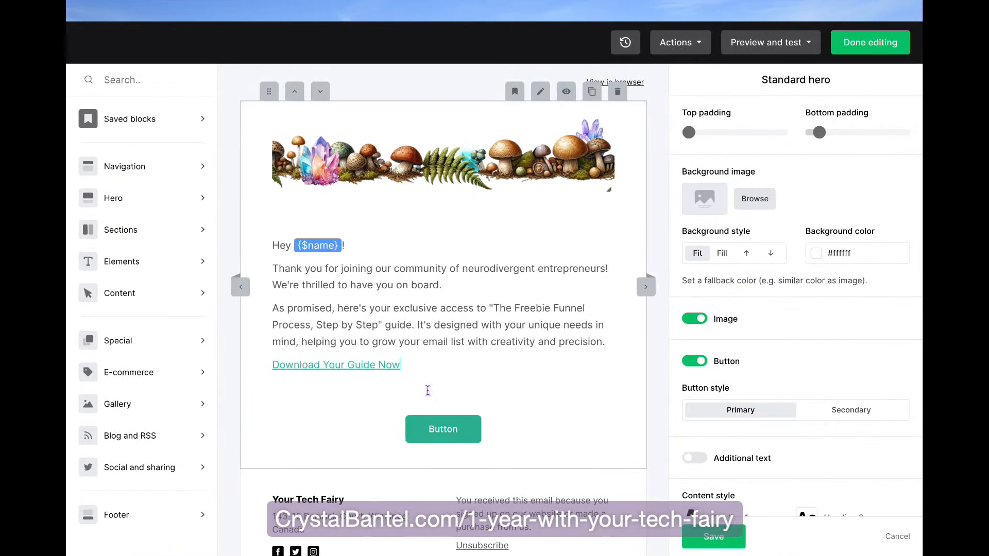
{"action": "type", "text": "We're confident that this guide will illuminate your path to creating compelling freebies, optimizing your landing pages, and developing nurture email sequences that resonate with your audience"}
- Reword the confidence sentence to 'I'm…' with the guide to 'inspire' readers 'in' creating freebies
{"action": "double_click", "coordinate": [284, 388]}
{"action": "type", "text": "I'm"}
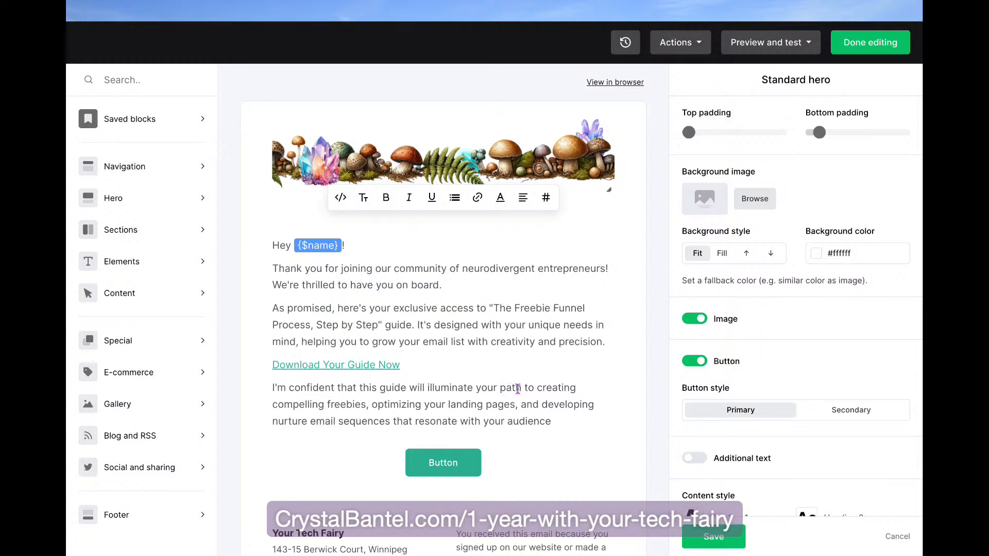
{"action": "left_click", "coordinate": [426, 388]}
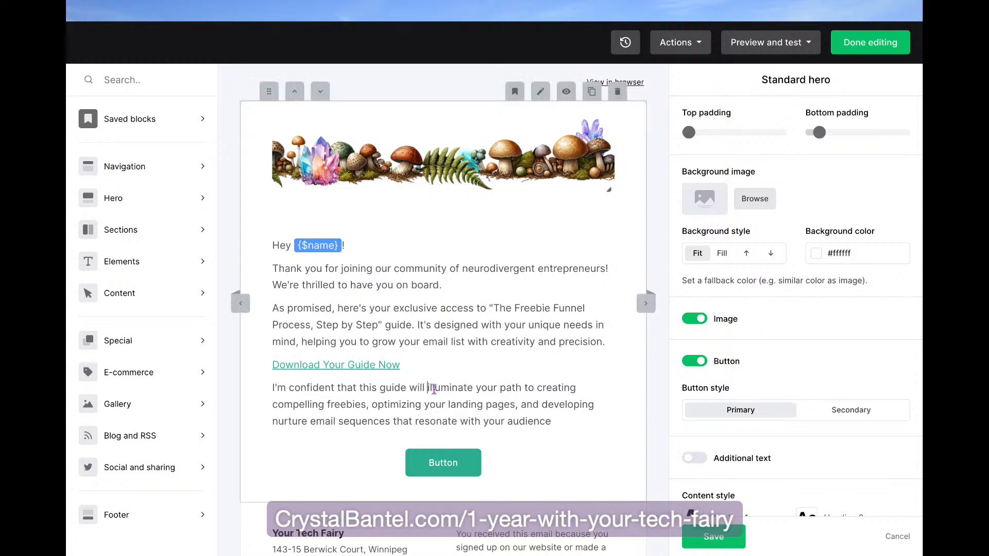
{"action": "left_click", "coordinate": [519, 386], "text": "shift"}
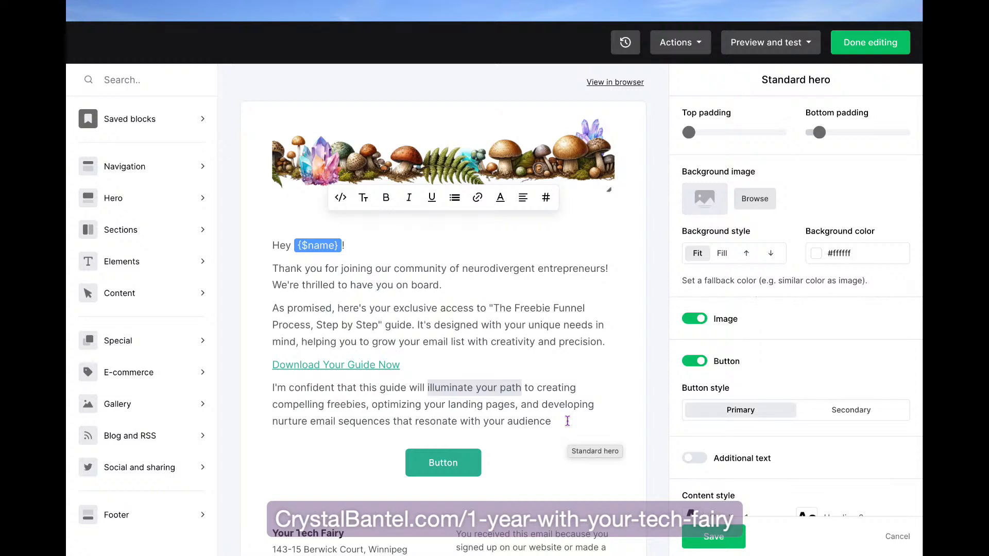
{"action": "type", "text": "help you"}
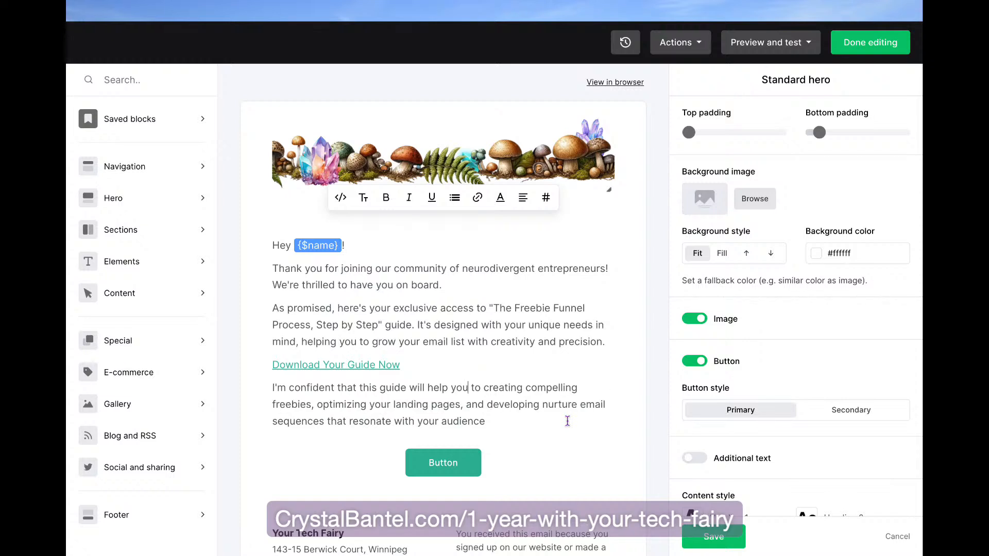
{"action": "key", "text": "shift+Right"}
{"action": "key", "text": "shift+Right"}
{"action": "type", "text": "in"}
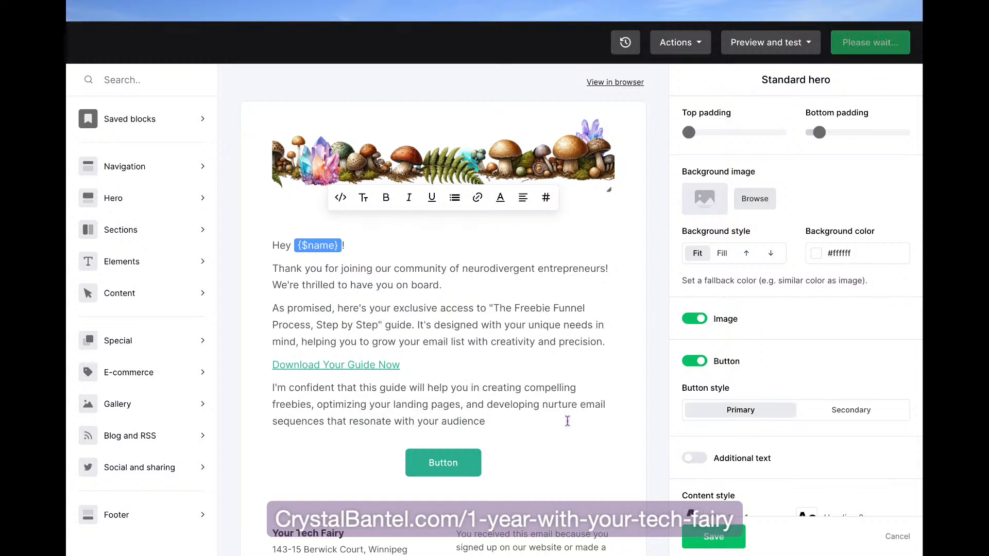
{"action": "double_click", "coordinate": [439, 388]}
{"action": "type", "text": "inspire"}
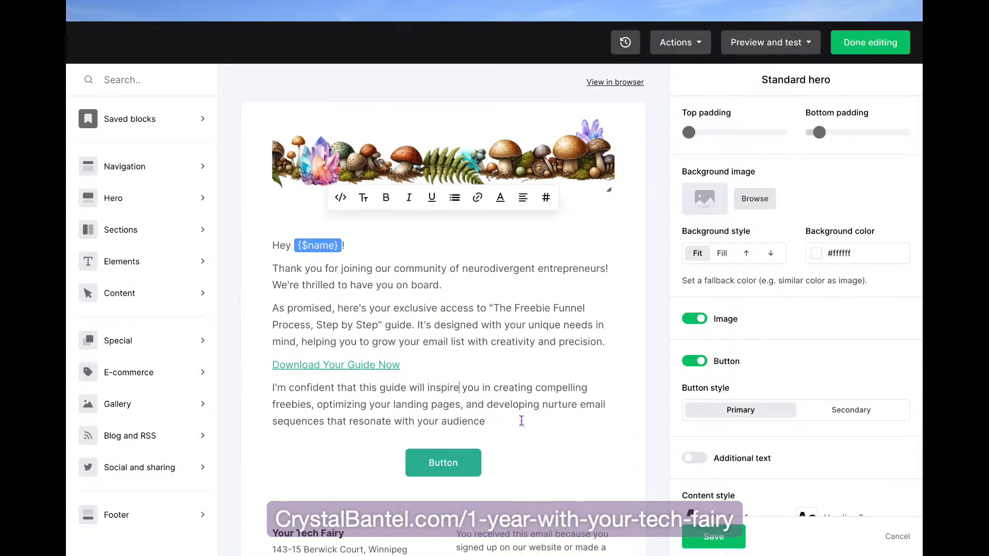
- Select ChatGPT's closing paragraphs from 'Stay tuned' through 'Happy funnel building'
{"action": "key", "text": "ctrl+Left"}
{"action": "scroll", "coordinate": [598, 427], "scroll_direction": "down", "scroll_amount": 3}
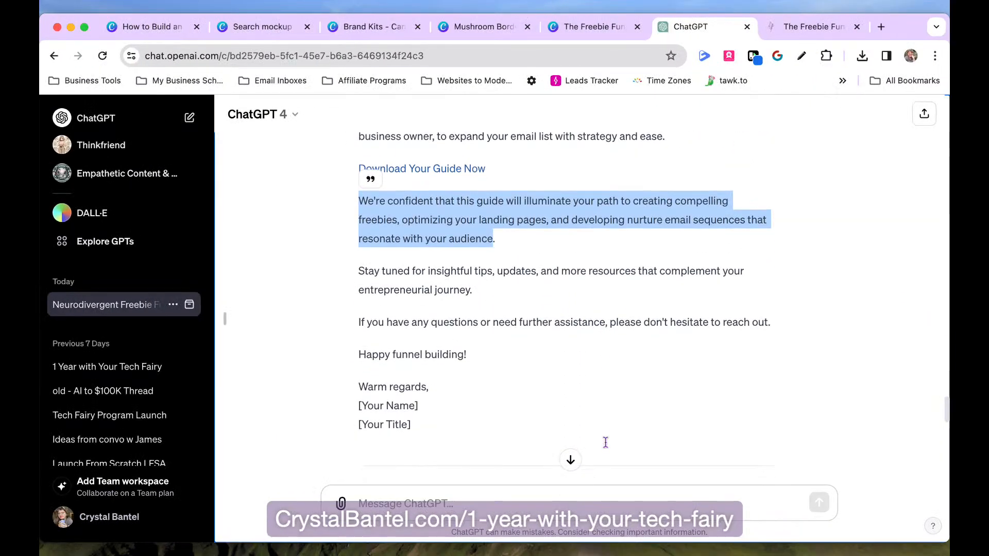
{"action": "triple_click", "coordinate": [541, 278]}
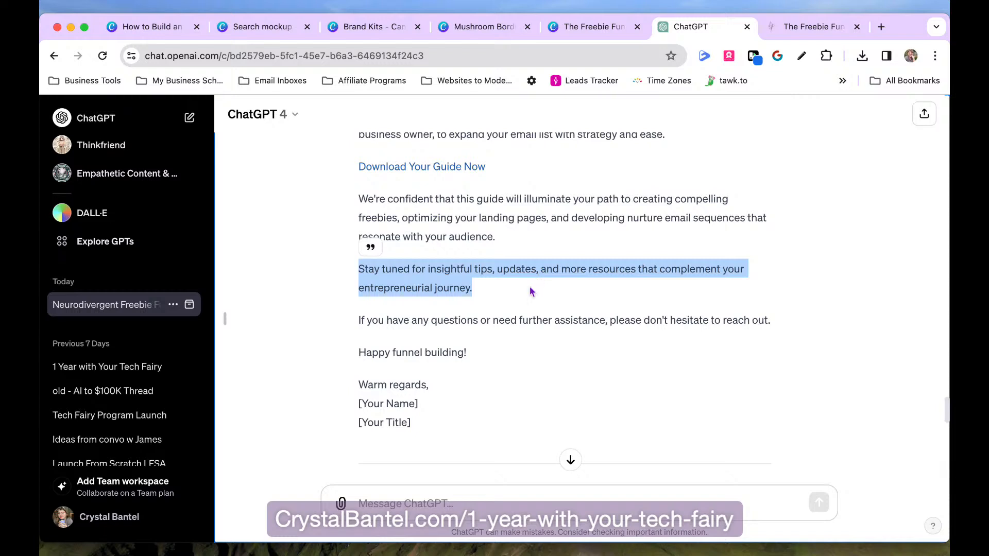
{"action": "left_click", "coordinate": [779, 326], "text": "shift"}
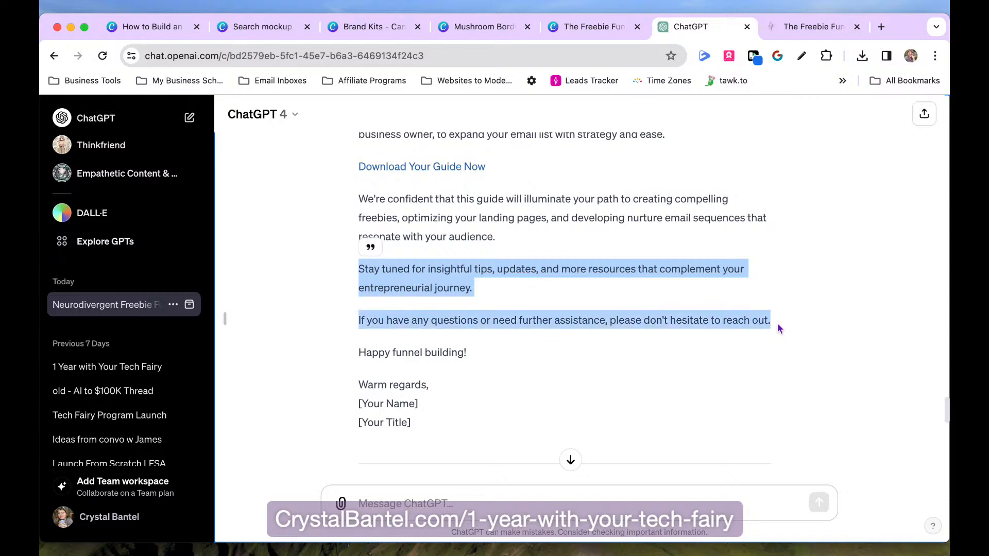
{"action": "left_click", "coordinate": [470, 352], "text": "shift"}
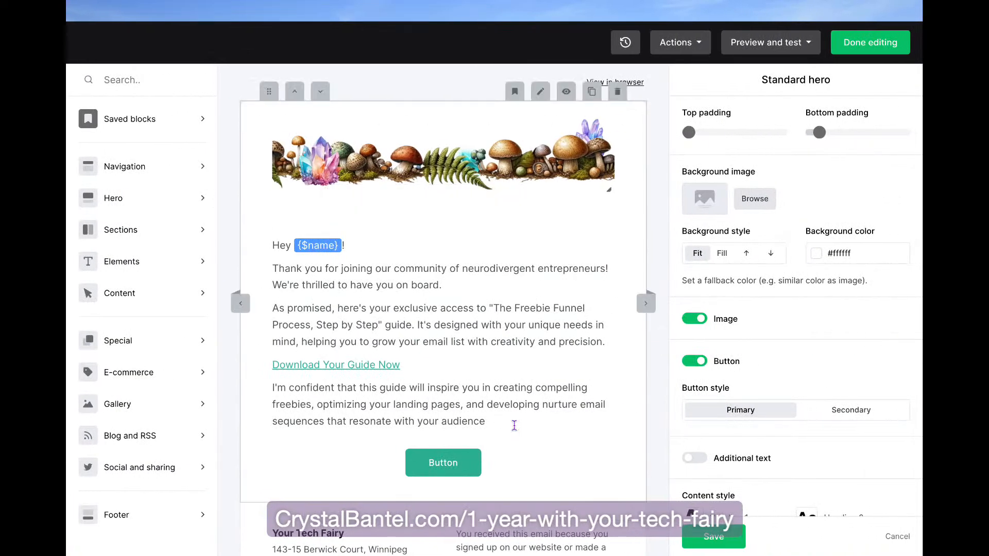
- Add the closing paragraphs after 'audience' and insert 'neurodivergent' before 'entrepreneurial'
{"action": "key", "text": "Return"}
{"action": "scroll", "coordinate": [514, 425], "scroll_direction": "down", "scroll_amount": 2}
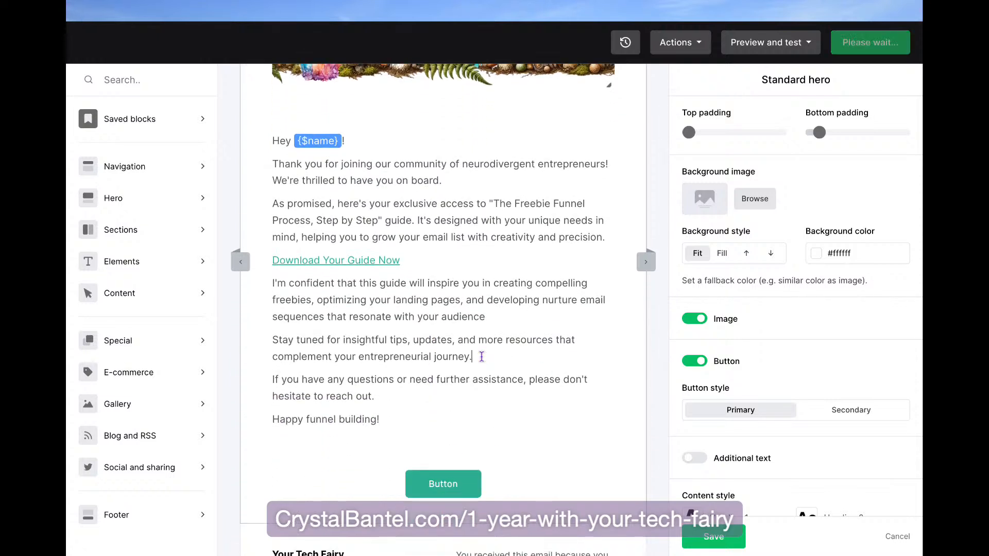
{"action": "left_click", "coordinate": [360, 355]}
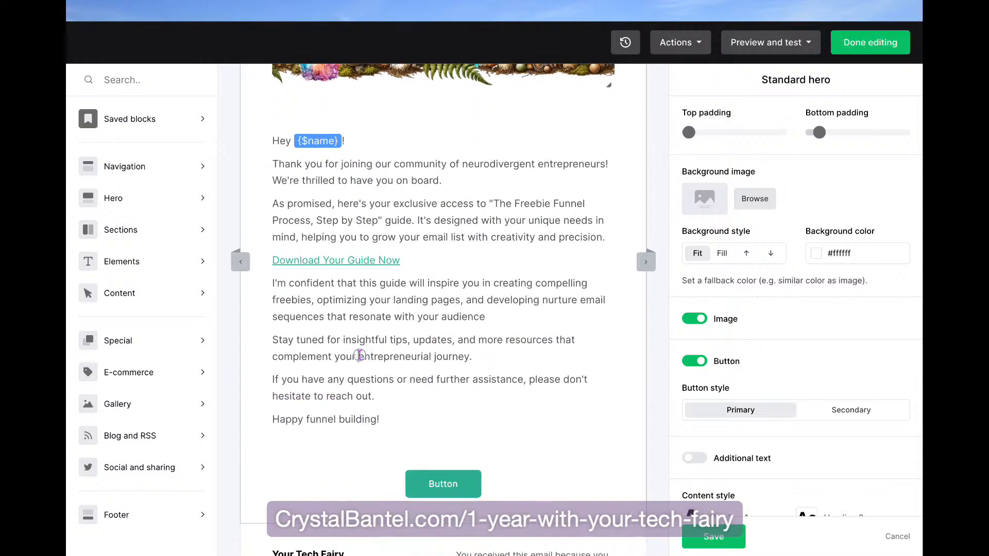
{"action": "type", "text": "neurodivergent"}
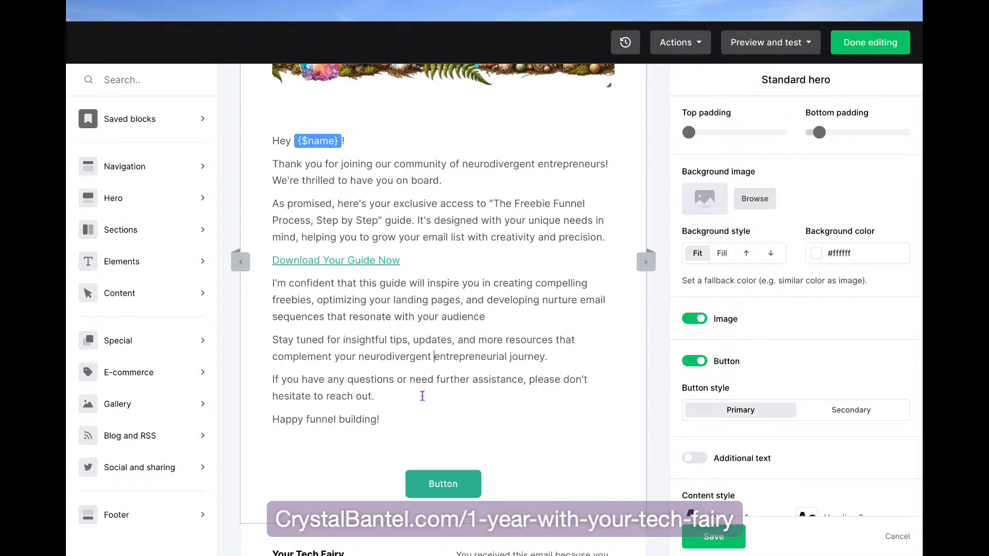
- Rewrite the questions line: 'Reply to this email to ask me any questions that come up for you! I would love to hear from you.'
{"action": "left_click", "coordinate": [388, 395]}
{"action": "triple_click", "coordinate": [273, 386]}
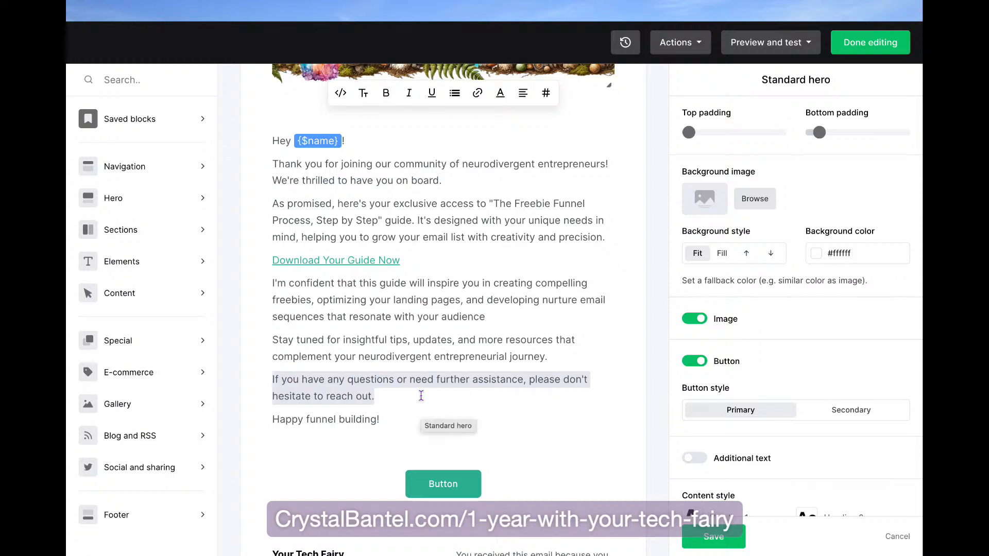
{"action": "type", "text": "Reply to this email "}
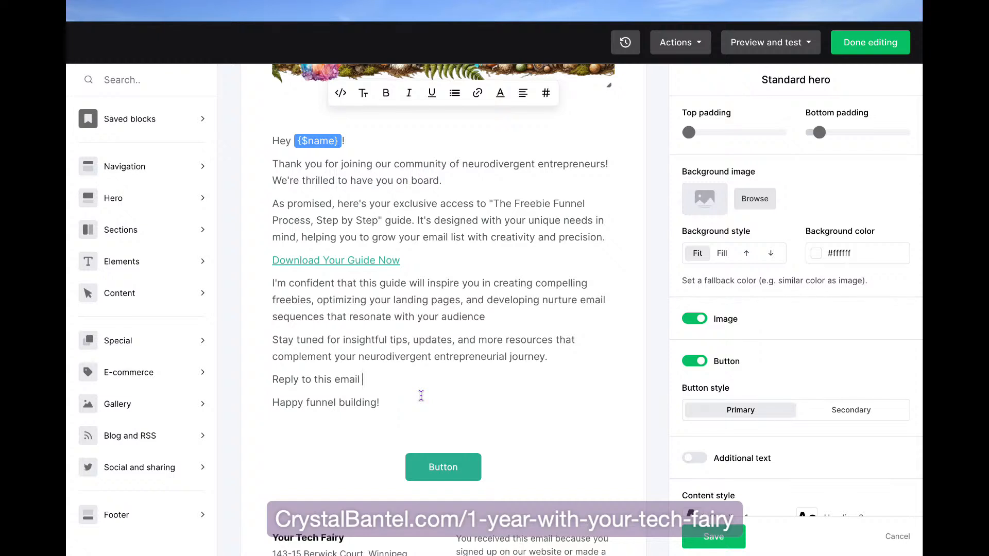
{"action": "type", "text": "to ask me any questions that compe"}
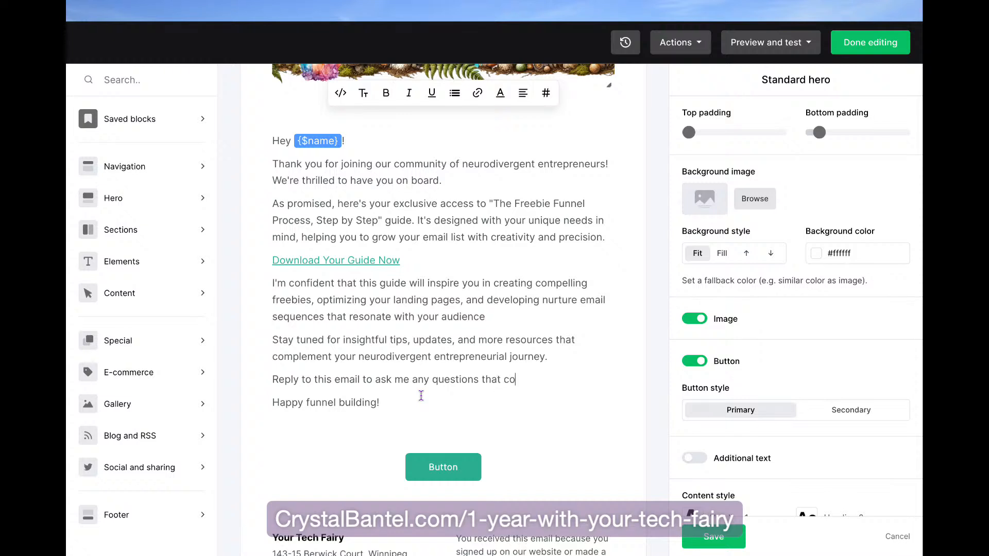
{"action": "key", "text": "BackSpace"}
{"action": "key", "text": "BackSpace"}
{"action": "type", "text": "e up for you! I would love to hear from you."}
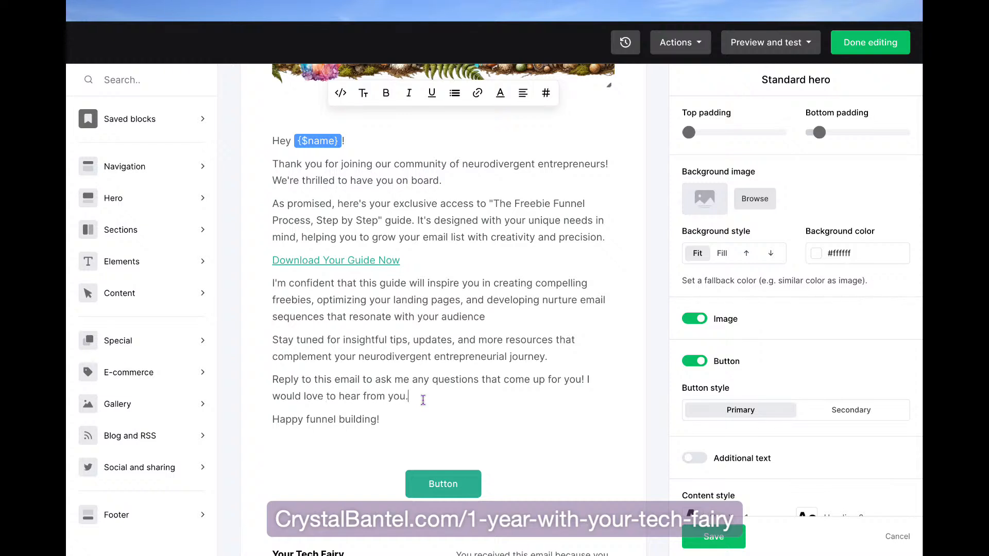
{"action": "scroll", "coordinate": [481, 507], "scroll_direction": "down", "scroll_amount": 3}
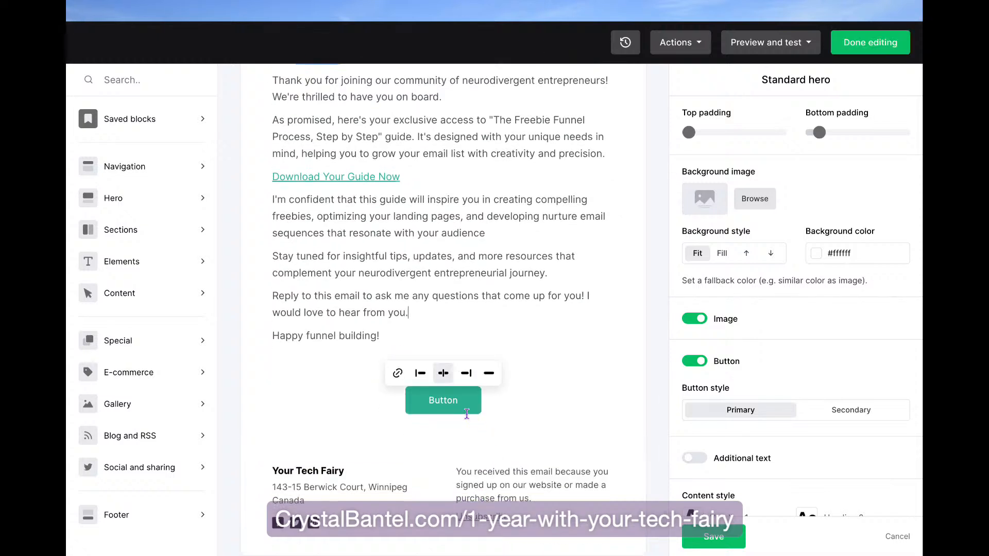
{"action": "left_click", "coordinate": [493, 410]}
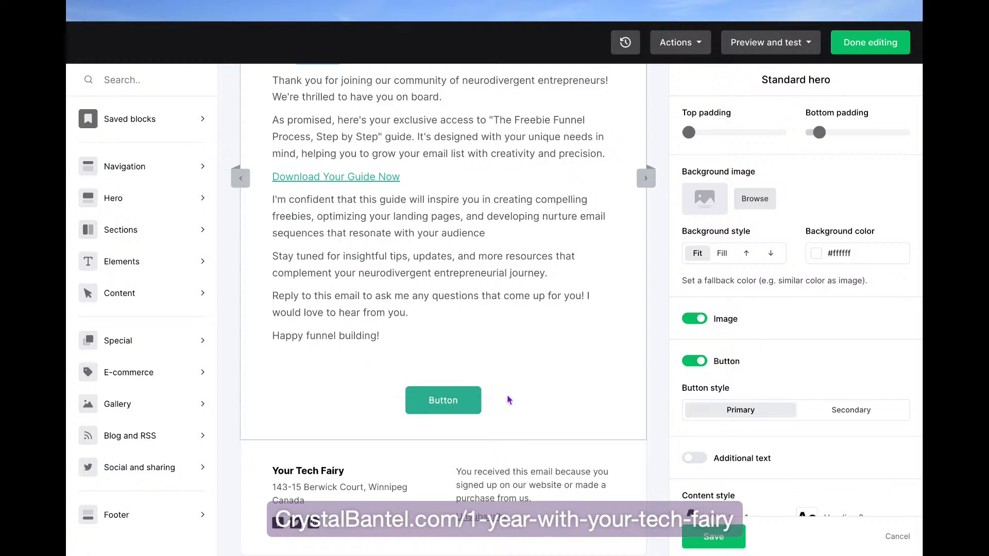
{"action": "mouse_move", "coordinate": [460, 401]}
- Remove the hero button and add a 'Much love,' sign-off with the sender's name and 'Your Tech Fairy'
{"action": "left_click", "coordinate": [695, 363]}
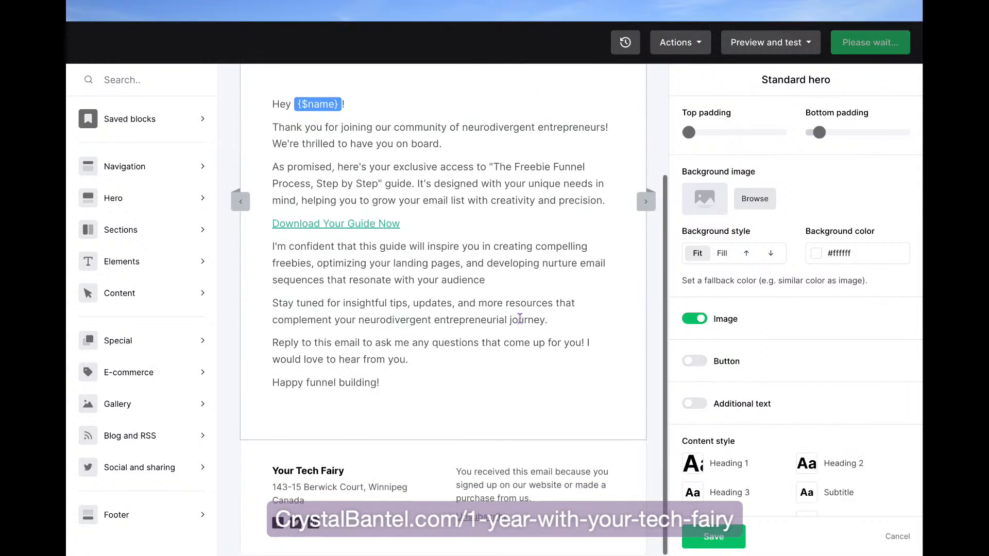
{"action": "left_click", "coordinate": [390, 405]}
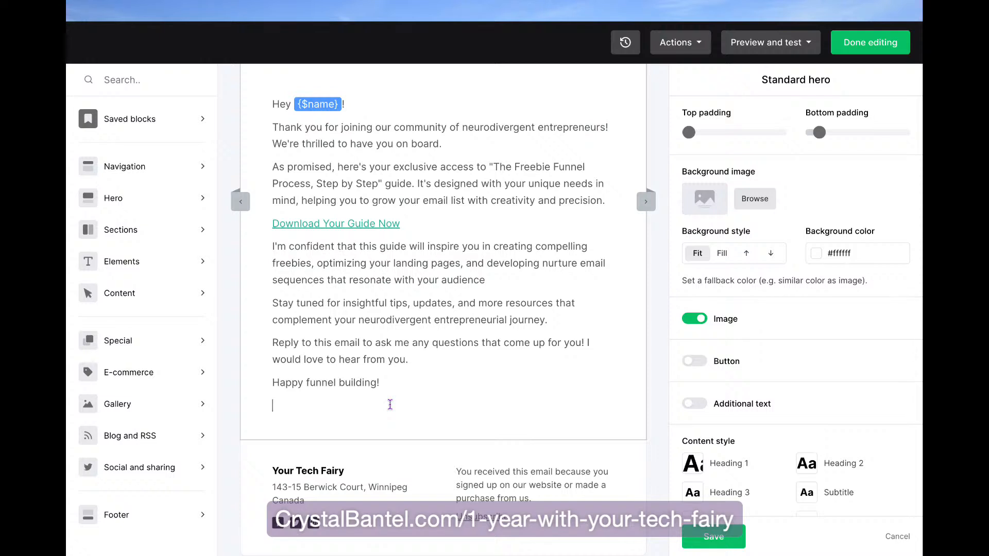
{"action": "key", "text": "Return"}
{"action": "type", "text": "Much love, Crystal"}
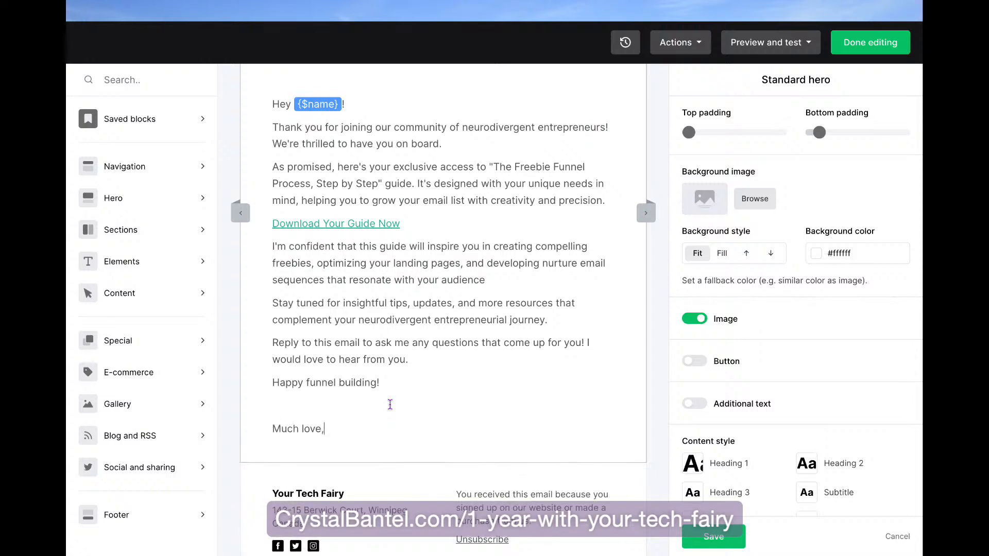
{"action": "key", "text": "Return"}
{"action": "type", "text": "Crystal Bantel"}
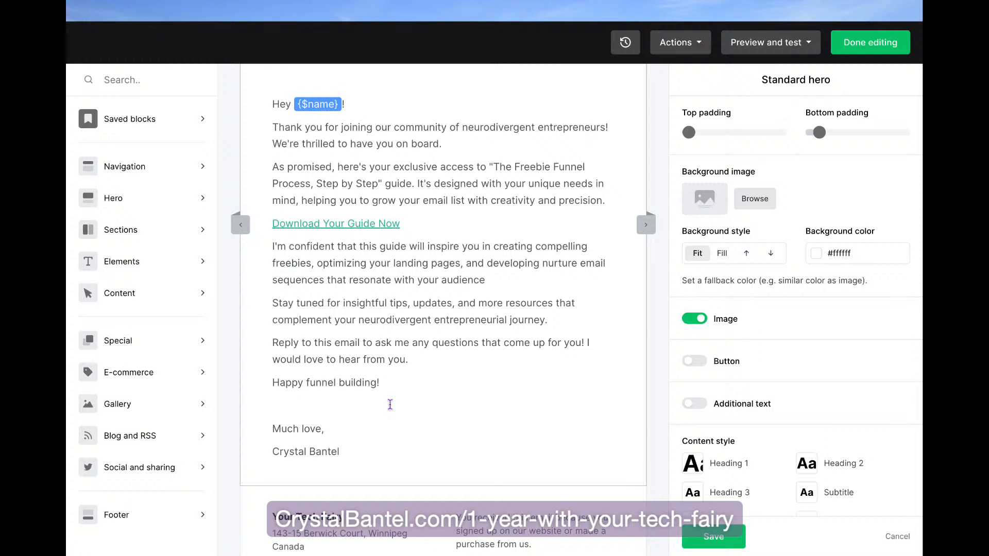
{"action": "key", "text": "Return"}
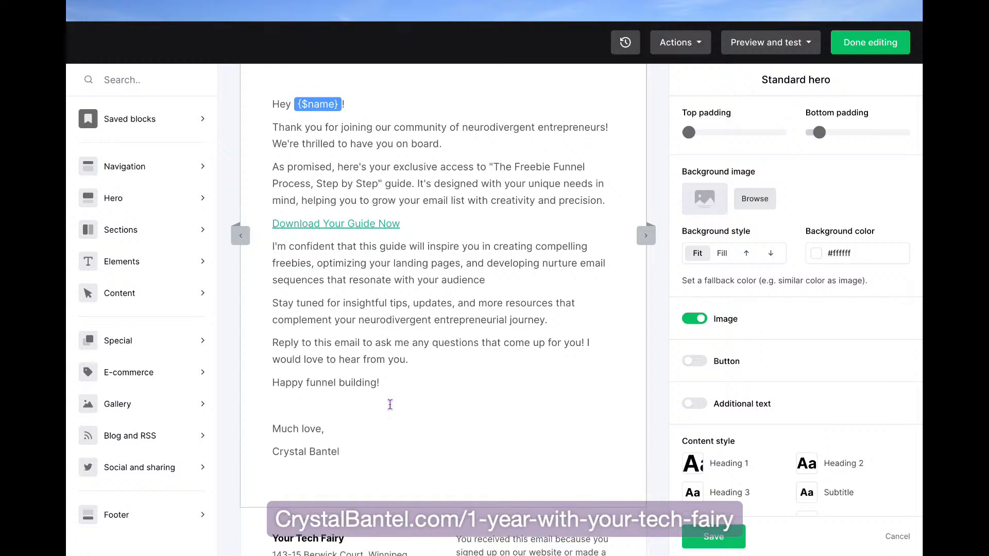
{"action": "type", "text": "Your Tech"}
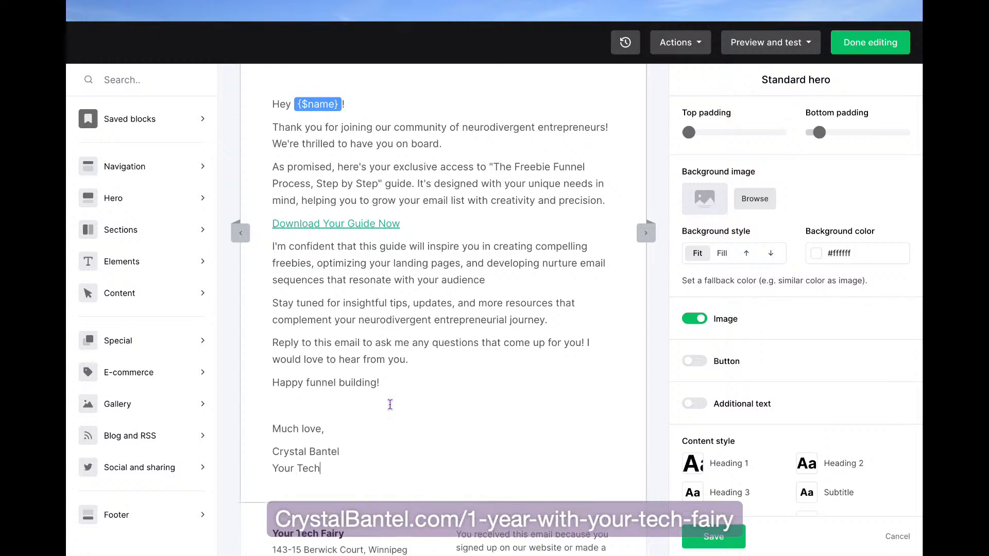
{"action": "type", "text": " Fairy"}
- Append fairy and sparkles emojis after 'Your Tech Fairy'
{"action": "scroll", "coordinate": [410, 382], "scroll_direction": "up", "scroll_amount": 1}
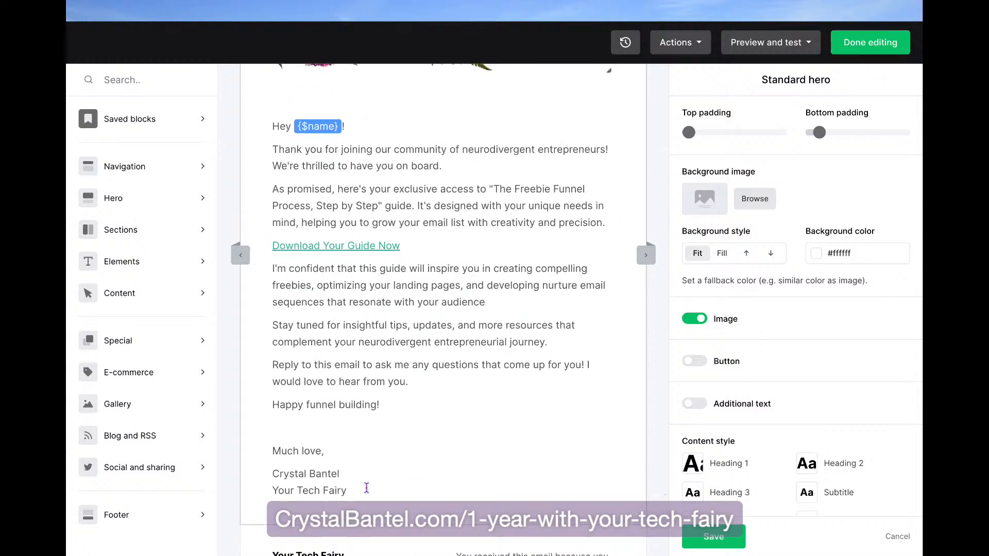
{"action": "type", "text": "🧚"}
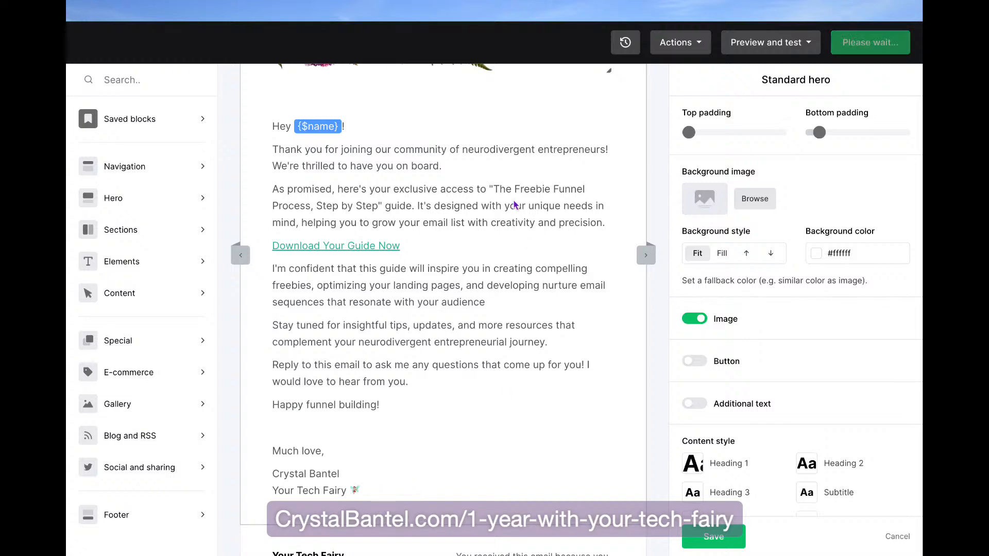
{"action": "type", "text": "✨"}
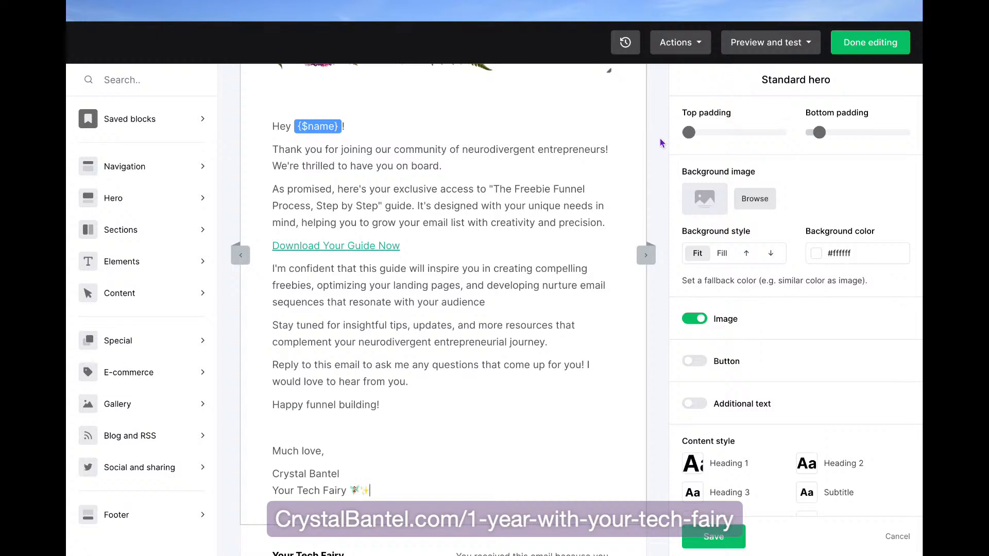
{"action": "left_click", "coordinate": [385, 490]}
{"action": "scroll", "coordinate": [410, 448], "scroll_direction": "up", "scroll_amount": 3}
{"action": "scroll", "coordinate": [410, 448], "scroll_direction": "down", "scroll_amount": 2}
{"action": "left_click", "coordinate": [383, 299]}
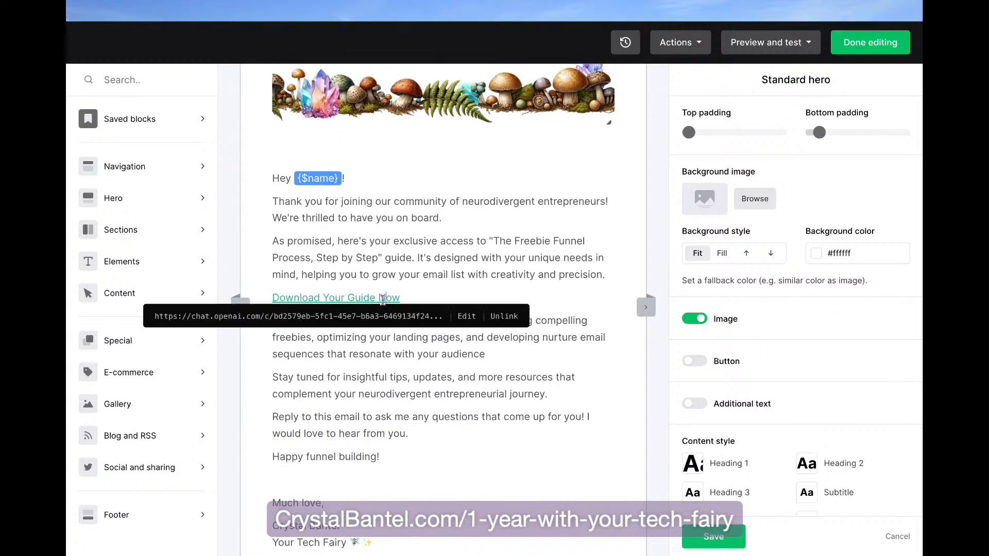
- Clear the old ChatGPT address from the 'Download Your Guide Now' link, leaving its URL blank
{"action": "left_click", "coordinate": [423, 296]}
{"action": "left_click", "coordinate": [449, 397]}
{"action": "left_click", "coordinate": [405, 298]}
{"action": "left_click", "coordinate": [508, 324]}
{"action": "left_click", "coordinate": [388, 319]}
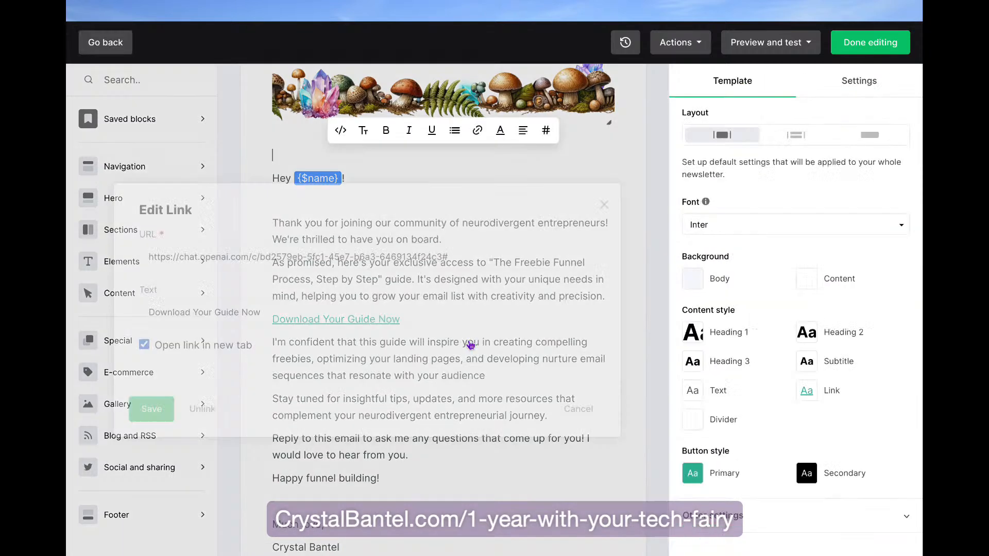
{"action": "left_click", "coordinate": [467, 338]}
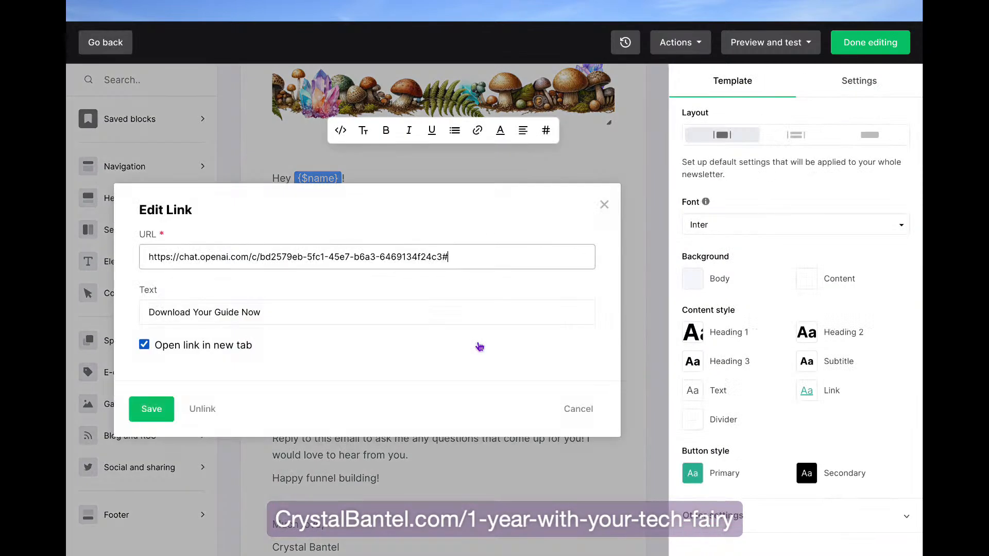
{"action": "triple_click", "coordinate": [376, 255]}
{"action": "key", "text": "BackSpace"}
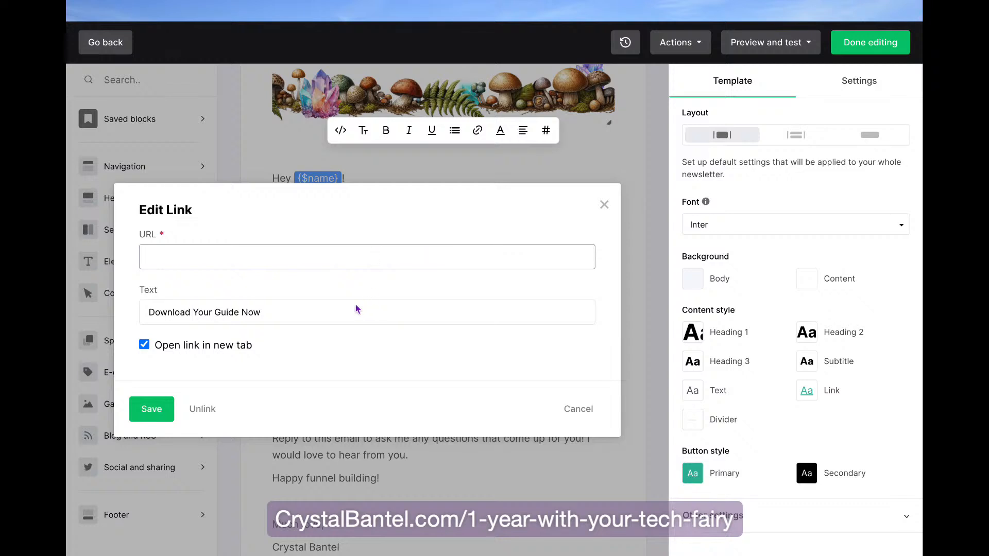
{"action": "left_click", "coordinate": [225, 263]}
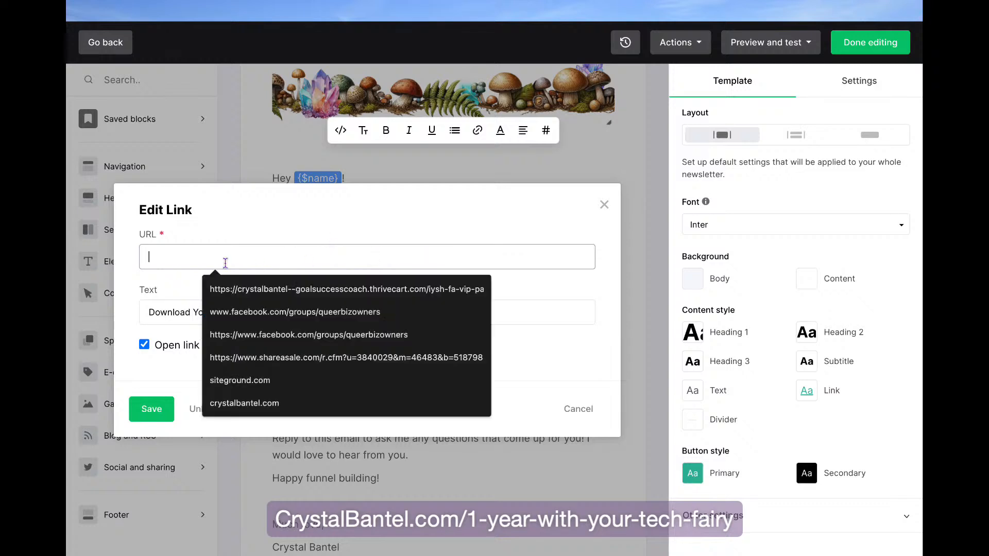
{"action": "left_click", "coordinate": [169, 282]}
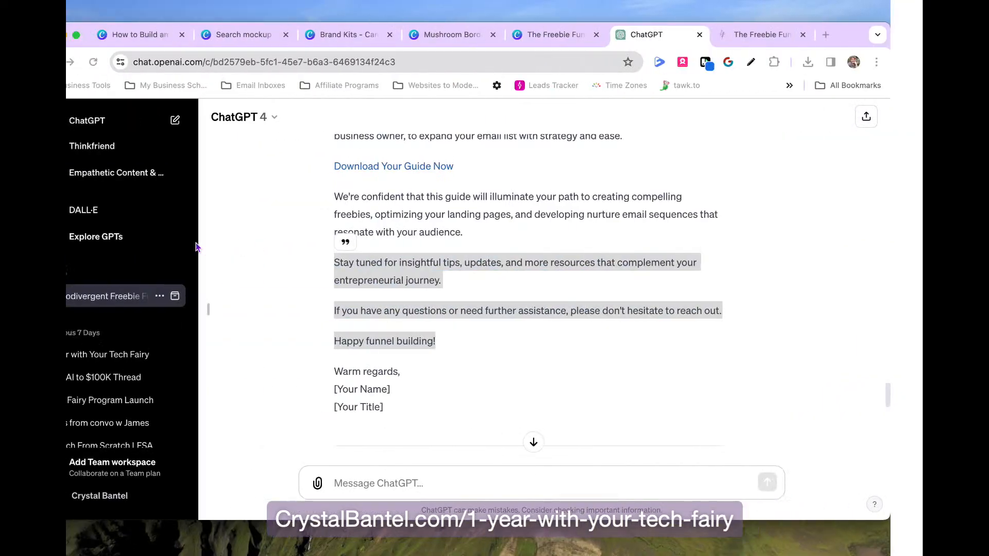
- Check the Canva guide's download options with PDF Standard as the file type
{"action": "left_click", "coordinate": [598, 27]}
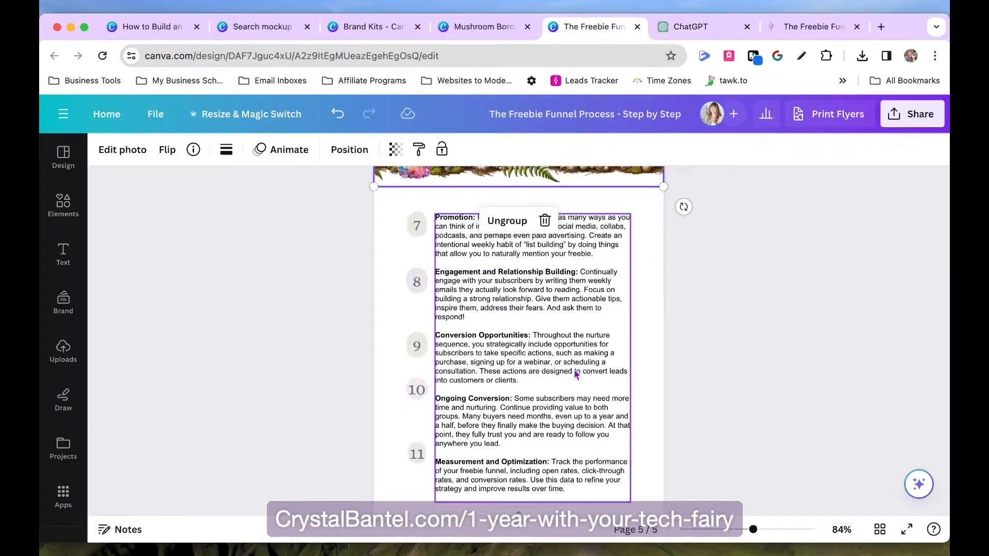
{"action": "scroll", "coordinate": [629, 288], "scroll_direction": "up", "scroll_amount": 20}
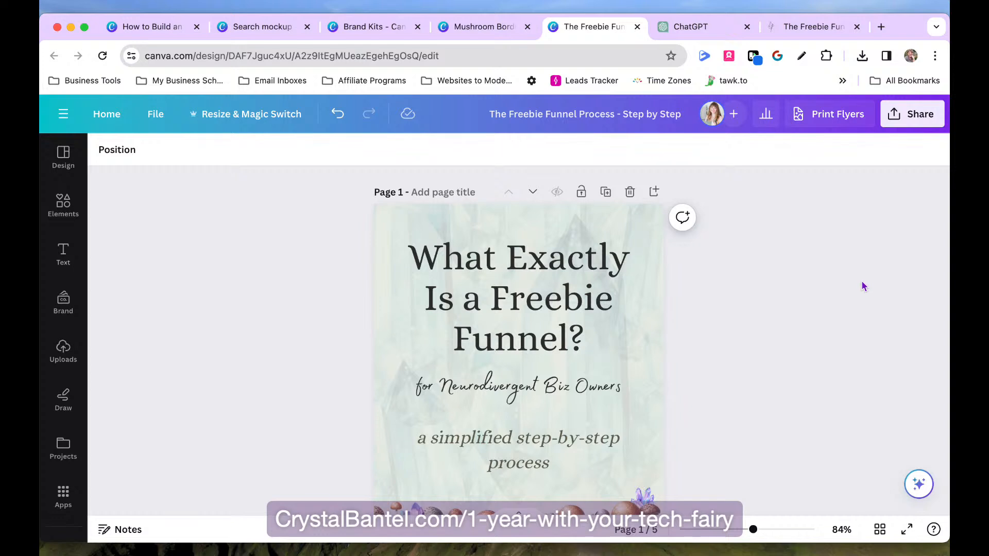
{"action": "left_click", "coordinate": [911, 114]}
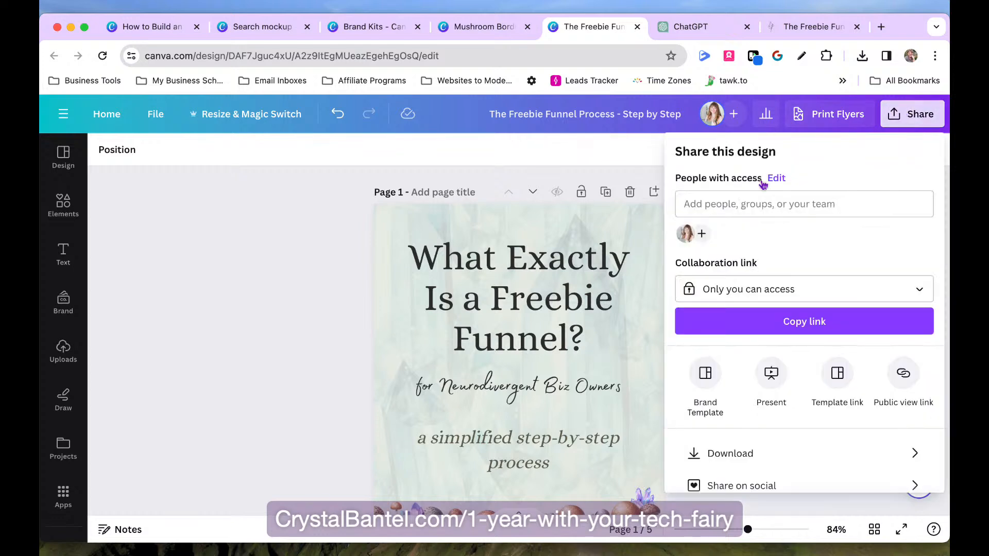
{"action": "left_click", "coordinate": [741, 454]}
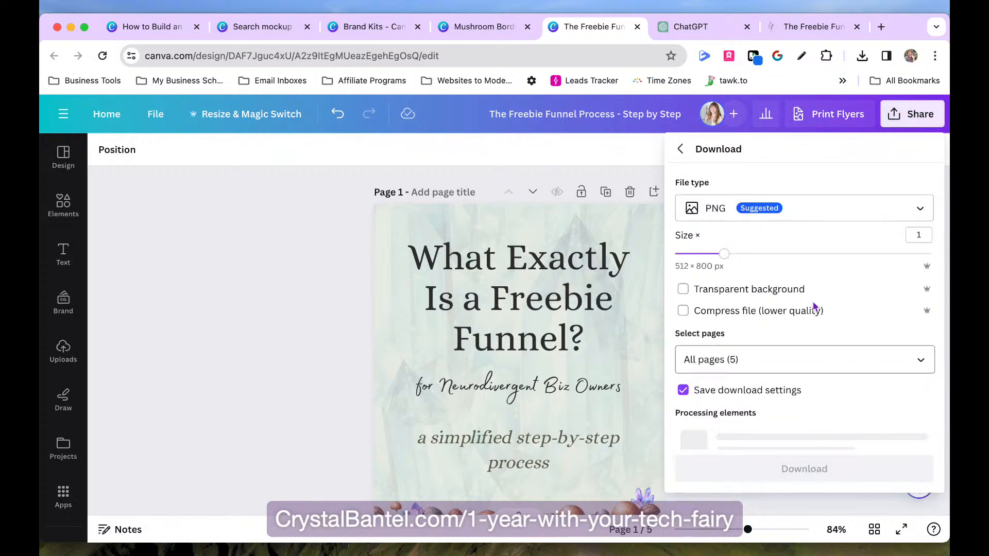
{"action": "left_click", "coordinate": [819, 210]}
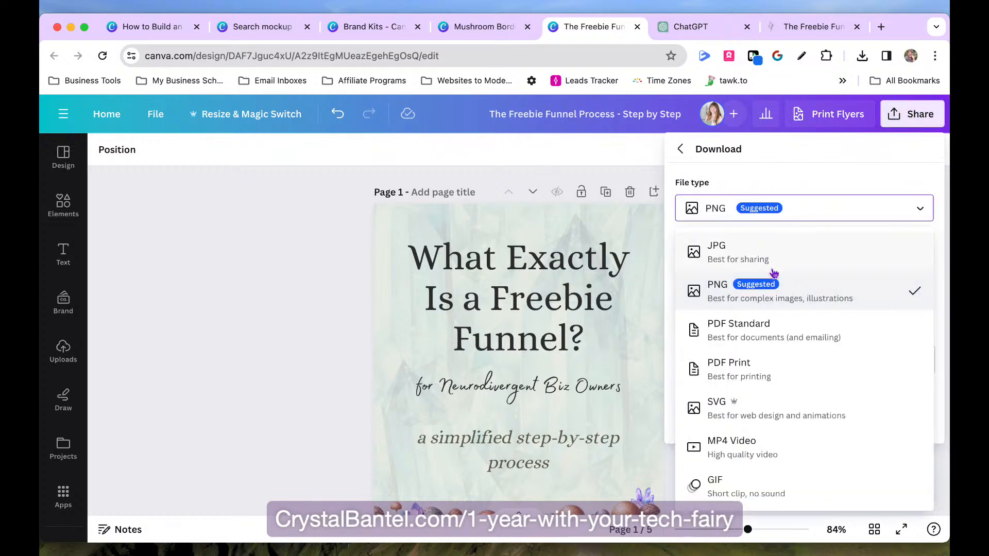
{"action": "left_click", "coordinate": [757, 341]}
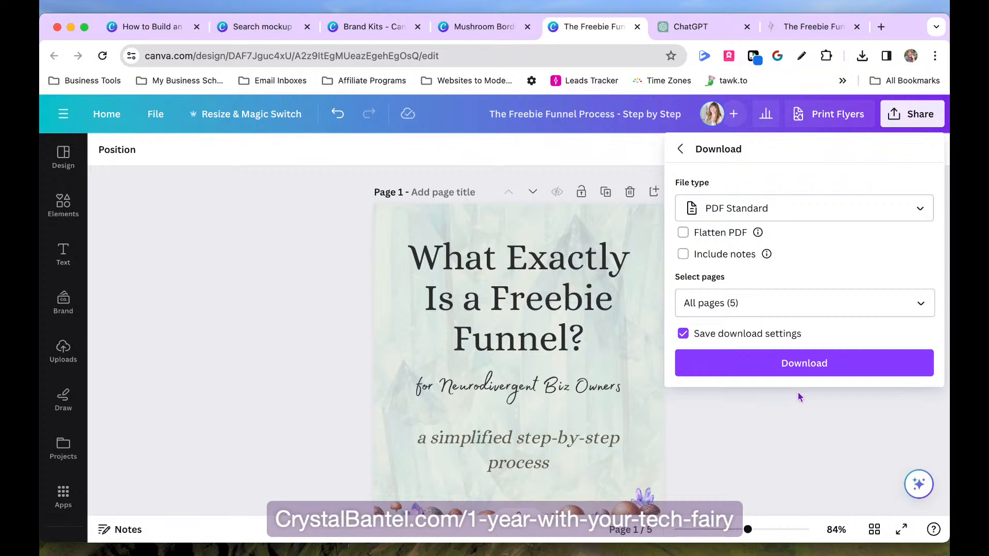
{"action": "left_click", "coordinate": [810, 419]}
{"action": "left_click", "coordinate": [912, 123]}
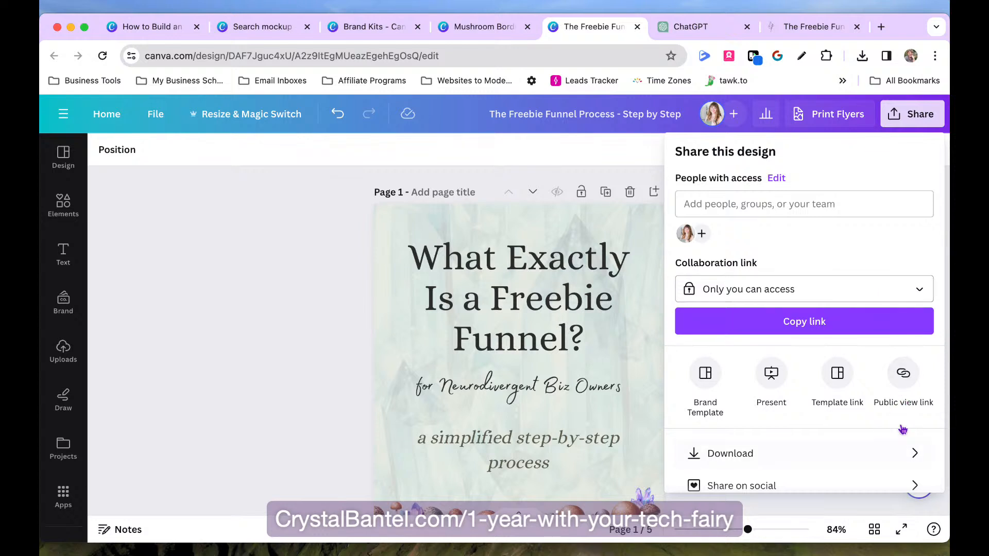
- Create a public view link for the guide and test it in a new browser tab
{"action": "left_click", "coordinate": [905, 377]}
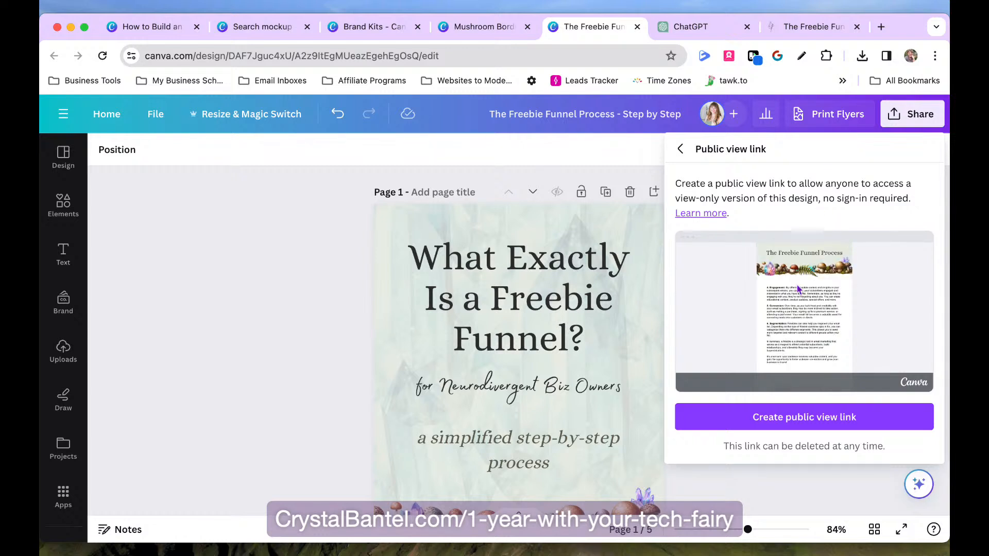
{"action": "left_click", "coordinate": [787, 426]}
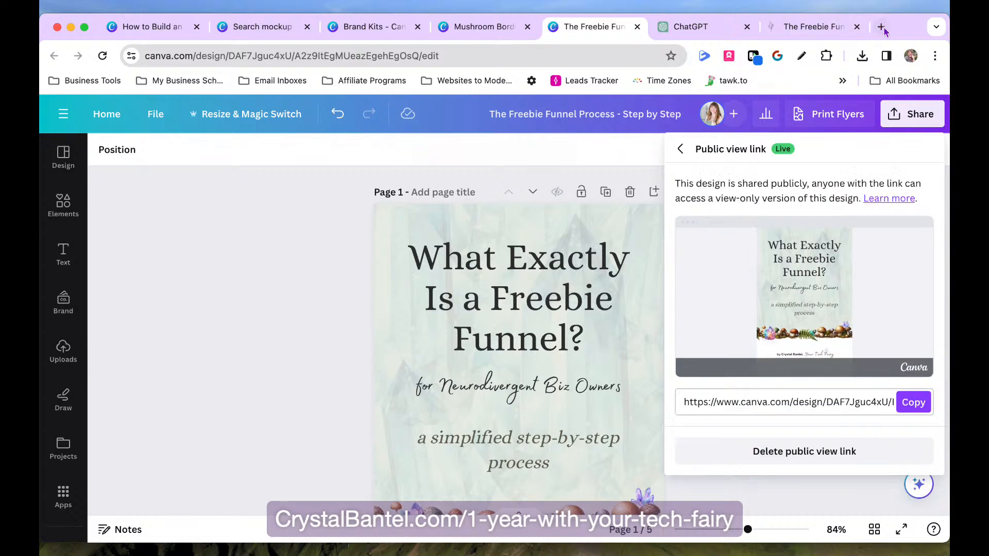
{"action": "left_click", "coordinate": [881, 27]}
{"action": "type", "text": "https://www.canva.com/design/DAF7Jguc4xU/BNYgTOD_C7qdwjpOnwF8Vg/view?utm_content=DAF7Jguc4xU&utm_campaign=designshare&utm_medium=link&utm_source=editor"}
{"action": "key", "text": "Return"}
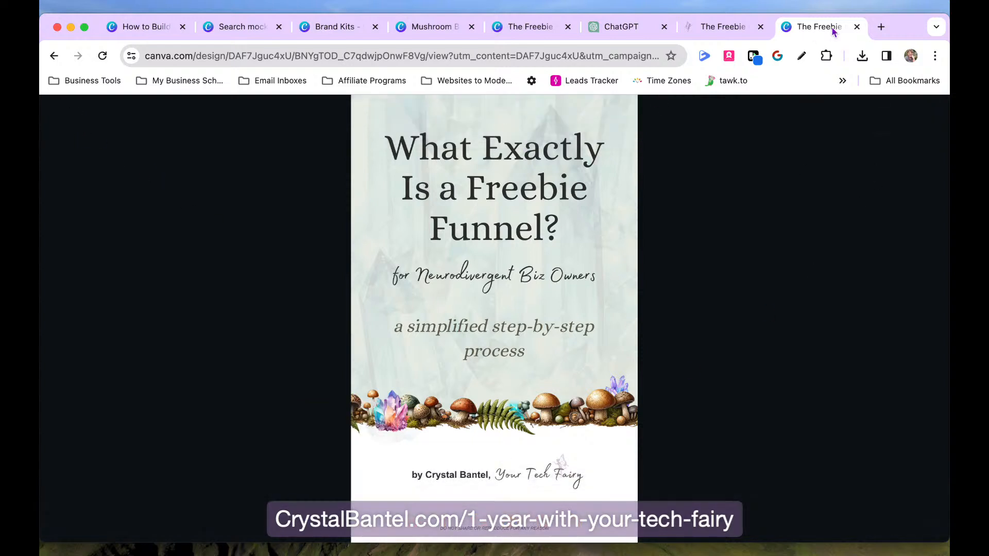
{"action": "left_click", "coordinate": [857, 27]}
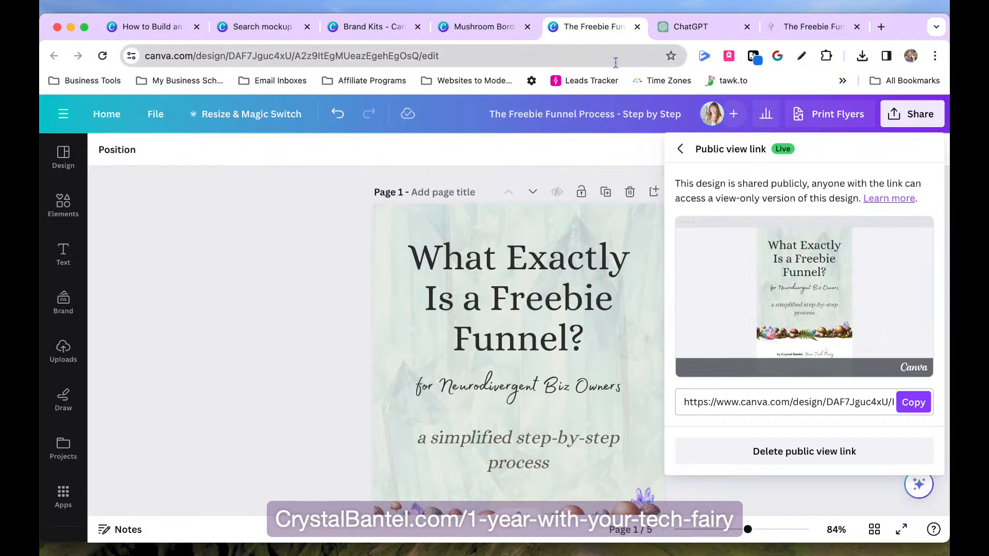
{"action": "left_click", "coordinate": [618, 164]}
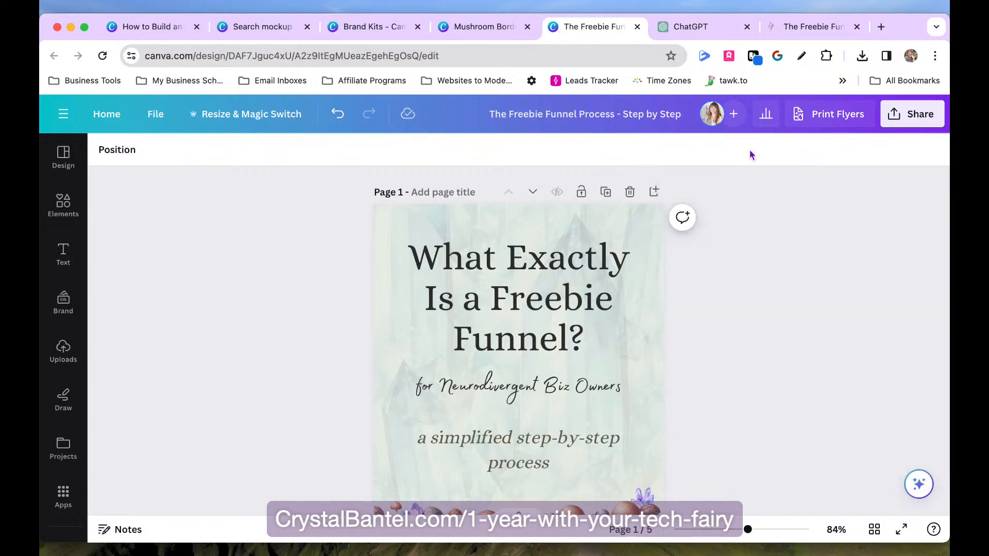
{"action": "left_click", "coordinate": [932, 116]}
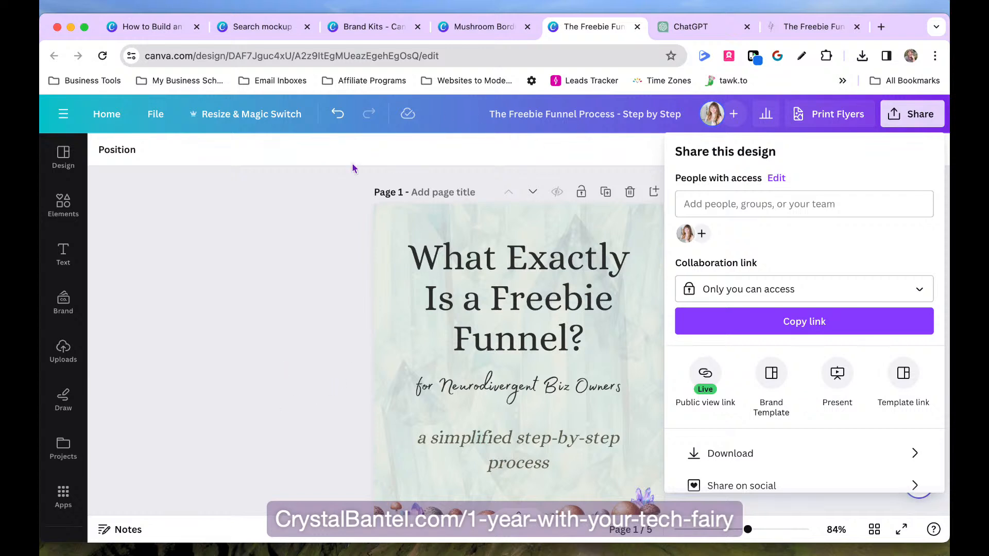
{"action": "left_click", "coordinate": [269, 211]}
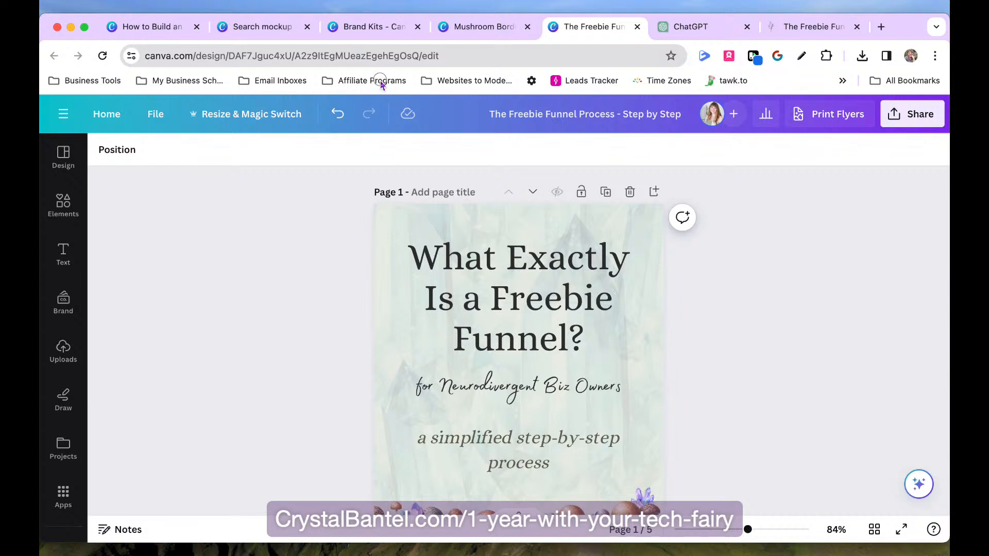
{"action": "left_click", "coordinate": [806, 410]}
- Set the collaboration link to 'Anyone with the link' and 'Can view', and copy it
{"action": "left_click", "coordinate": [916, 116]}
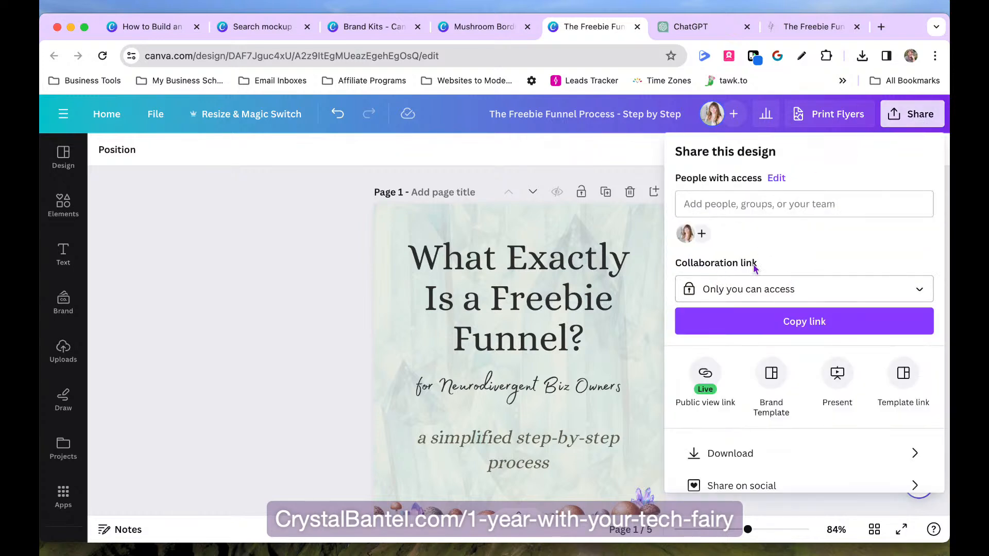
{"action": "left_click", "coordinate": [850, 295]}
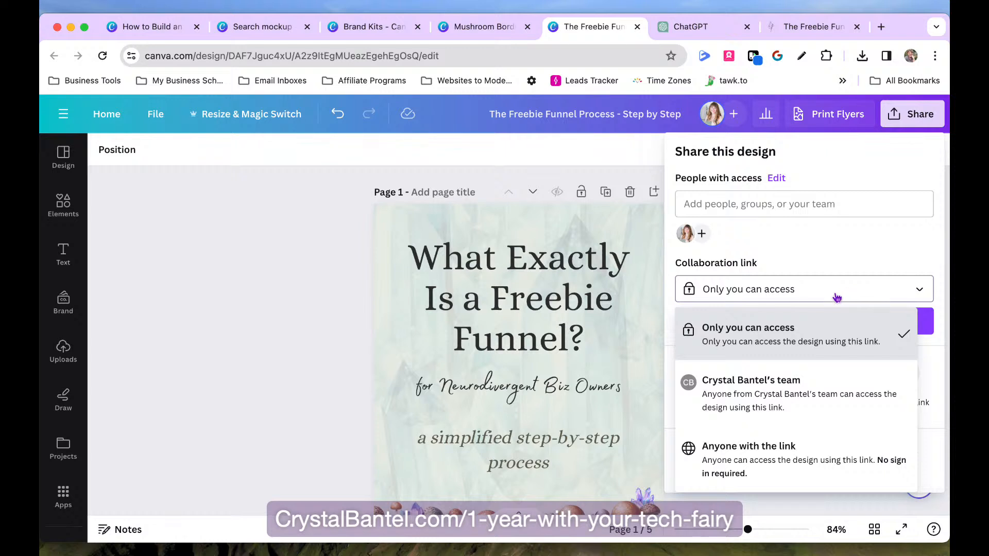
{"action": "left_click", "coordinate": [747, 453]}
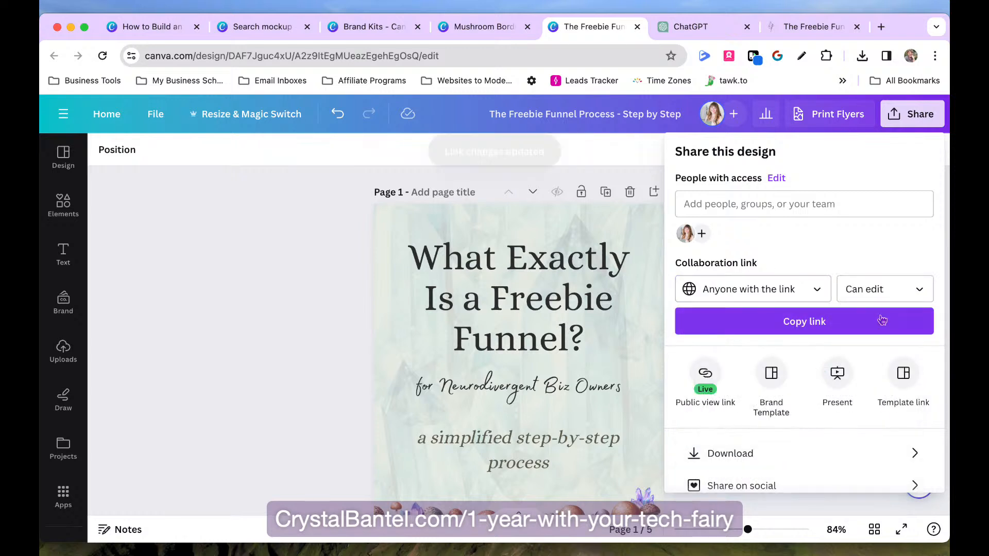
{"action": "left_click", "coordinate": [902, 289]}
{"action": "left_click", "coordinate": [818, 327]}
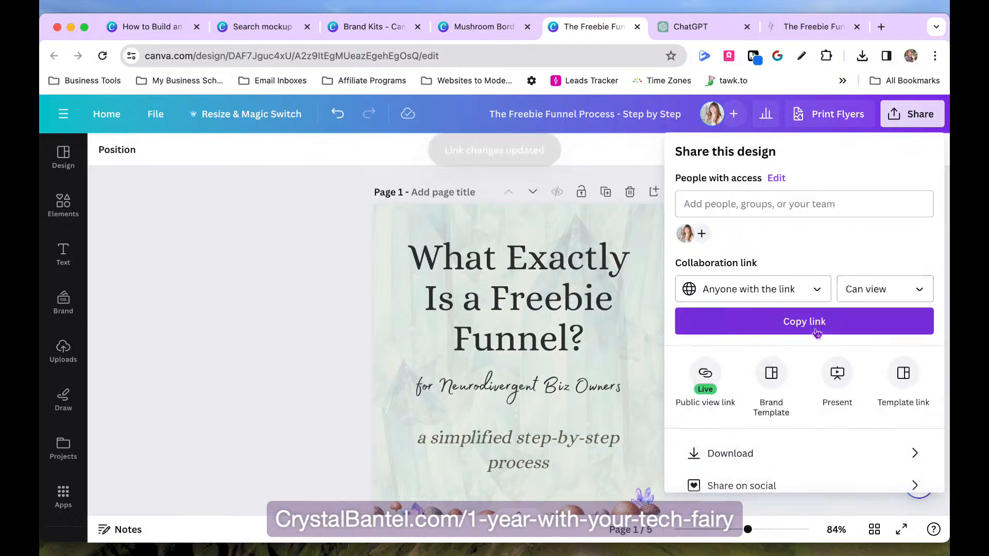
{"action": "left_click", "coordinate": [819, 330]}
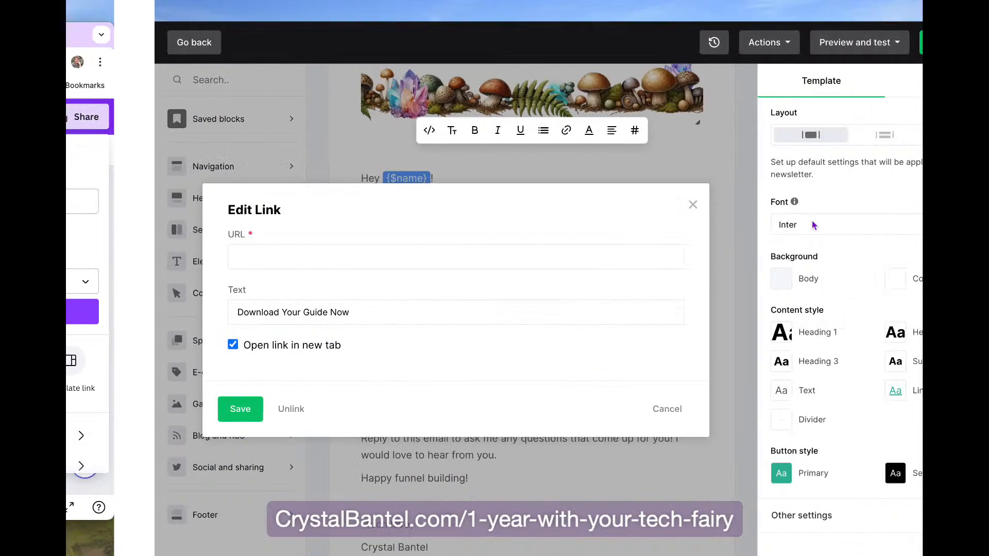
- Save the Canva share link as the 'Download Your Guide Now' URL and open a private browsing tab
{"action": "left_click", "coordinate": [203, 255]}
{"action": "key", "text": "ctrl+v"}
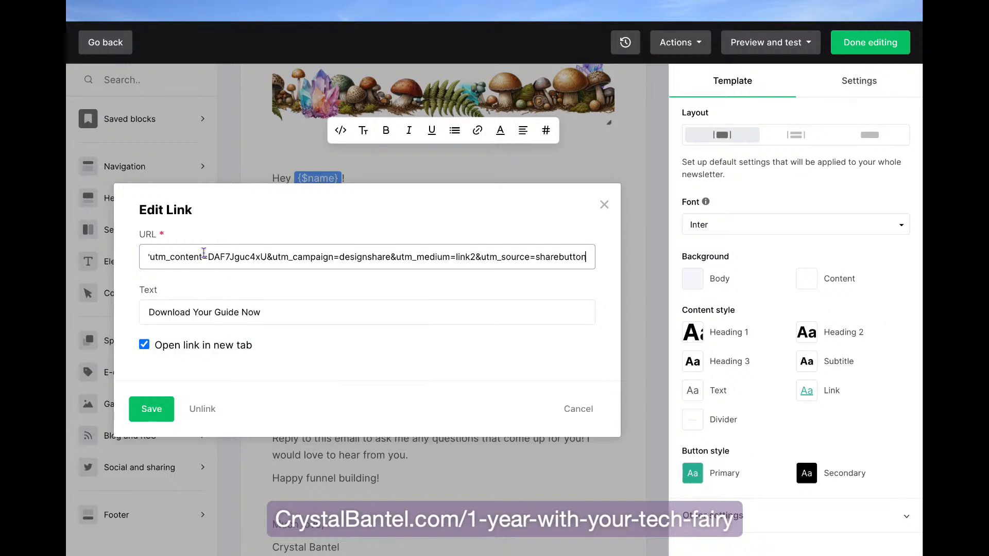
{"action": "left_click", "coordinate": [151, 408]}
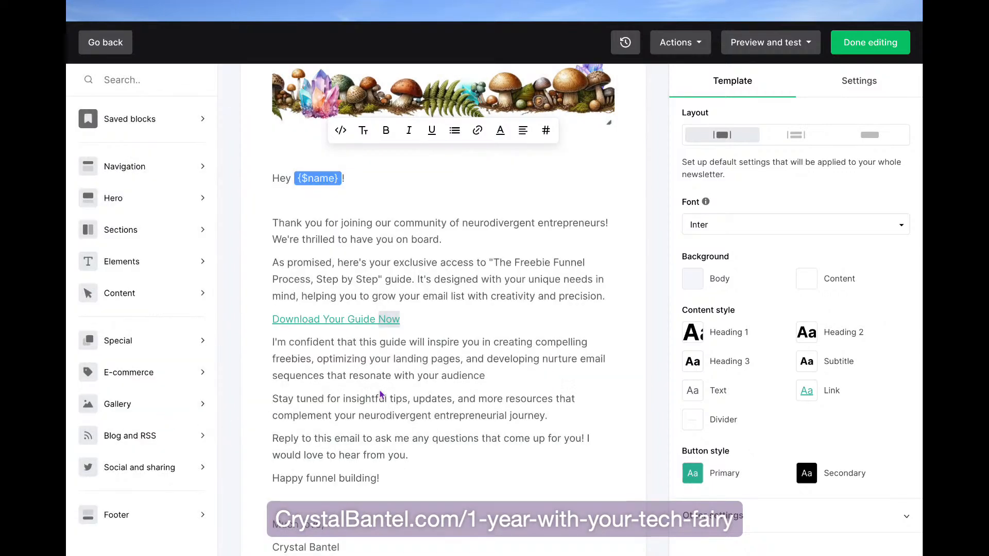
{"action": "left_click", "coordinate": [108, 32]}
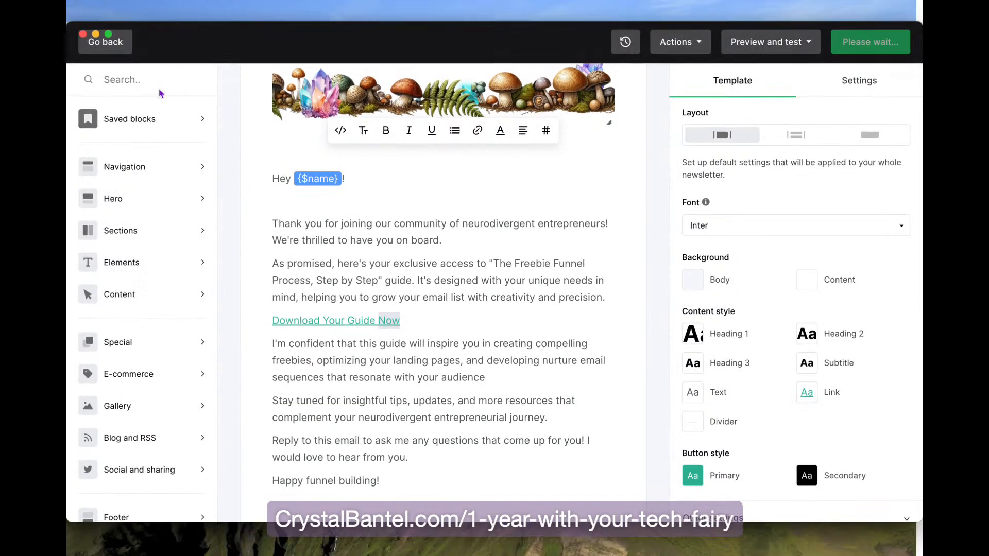
{"action": "key", "text": "ctrl+t"}
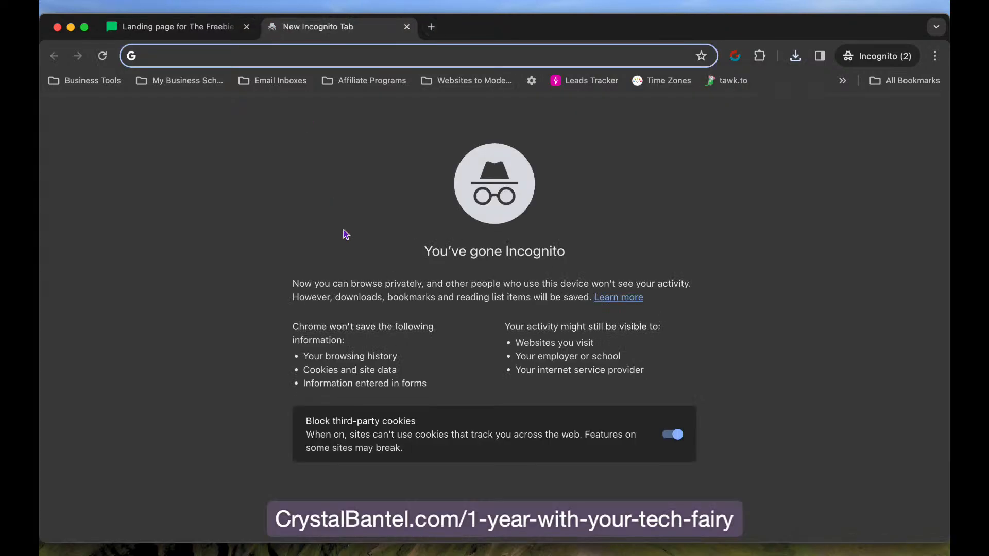
- Load the shared Freebie Funnel Process guide link as a visitor, dismissing the welcome and cookie notices
{"action": "key", "text": "ctrl+v"}
{"action": "key", "text": "Return"}
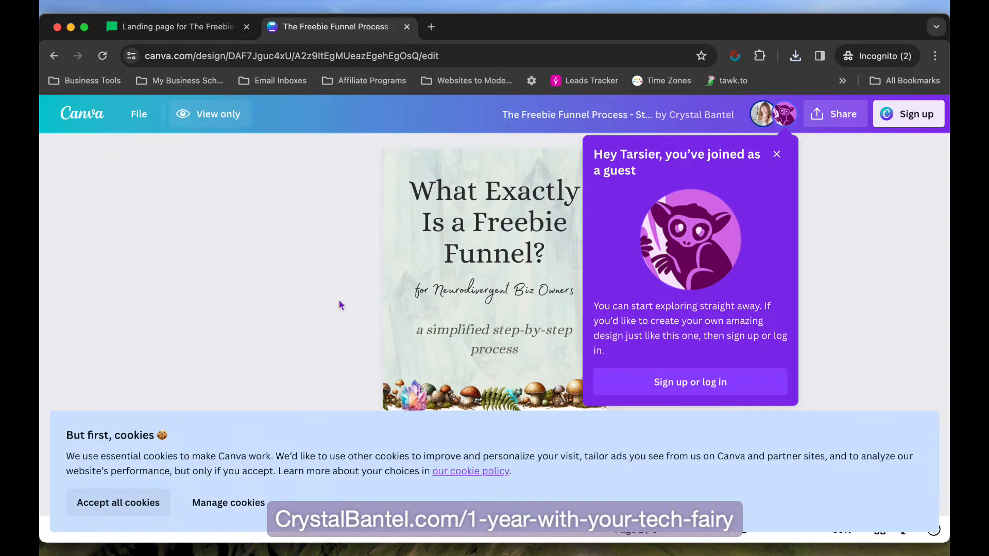
{"action": "left_click", "coordinate": [777, 156]}
{"action": "left_click", "coordinate": [115, 507]}
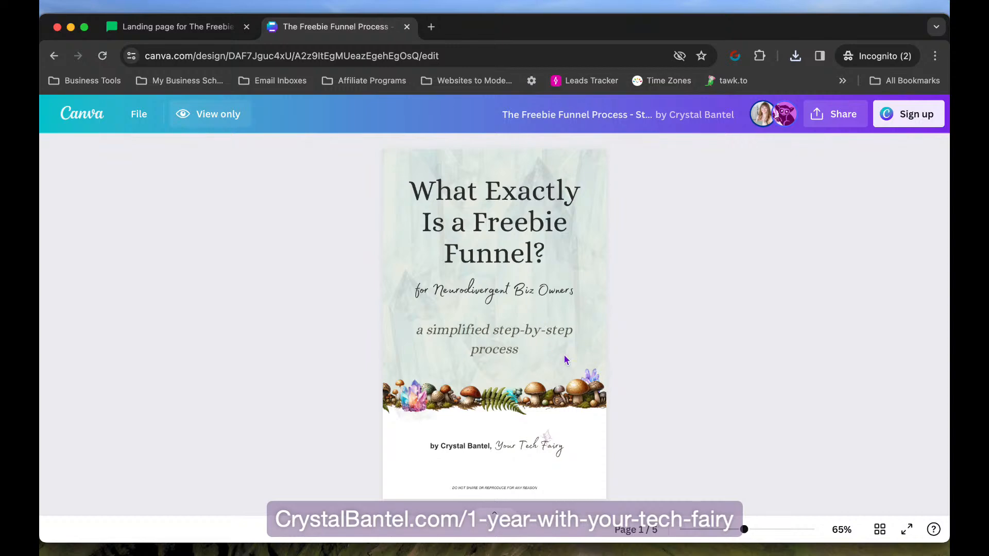
{"action": "scroll", "coordinate": [567, 348], "scroll_direction": "down", "scroll_amount": 8}
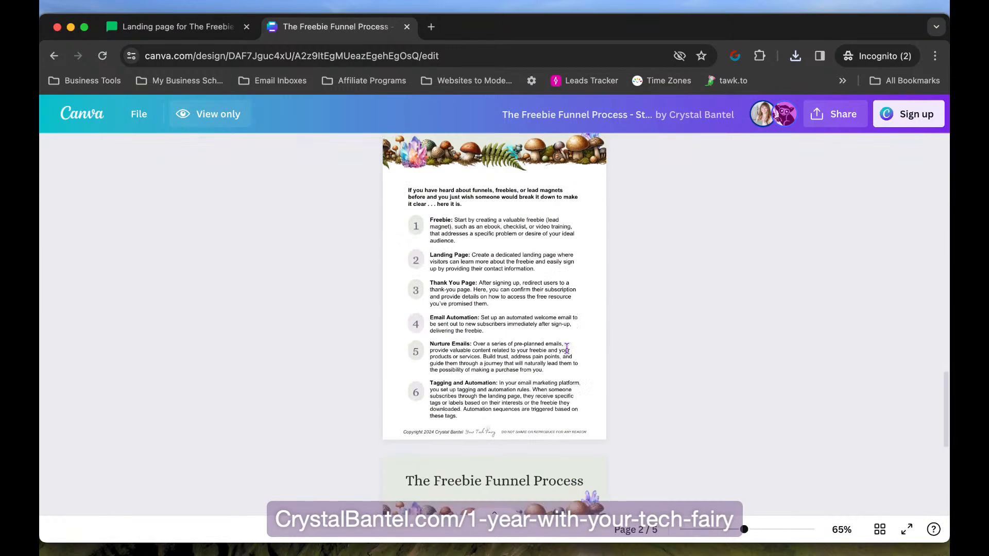
- Zoom into the guide, view its five pages as thumbnails, and preview it full screen
{"action": "left_click_drag", "start_coordinate": [744, 529], "coordinate": [794, 531]}
{"action": "left_click", "coordinate": [880, 530]}
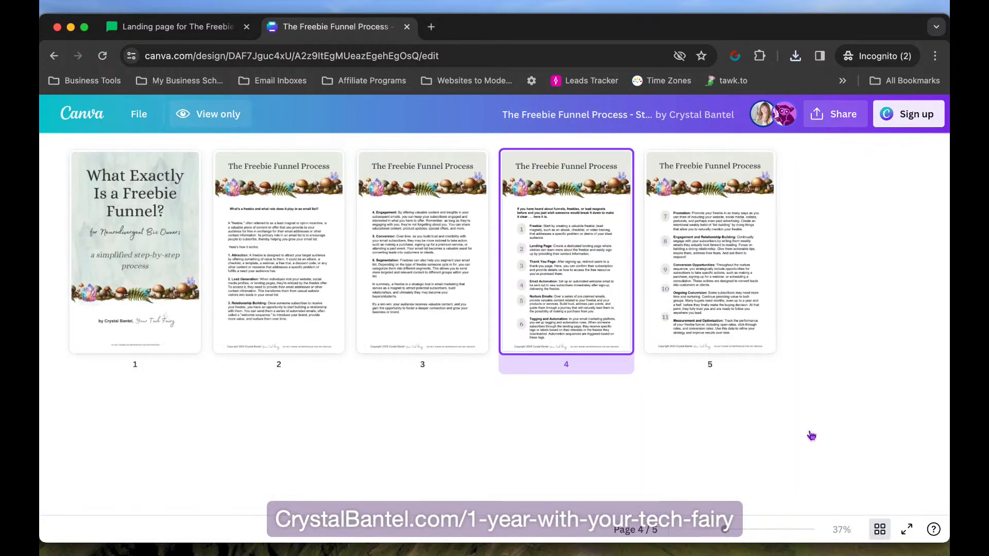
{"action": "left_click", "coordinate": [907, 530]}
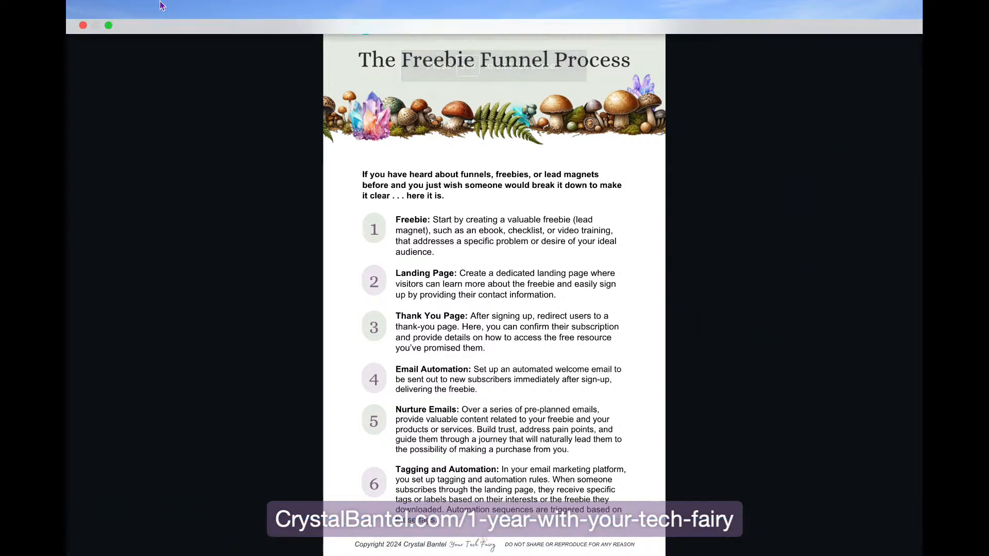
{"action": "left_click", "coordinate": [108, 31]}
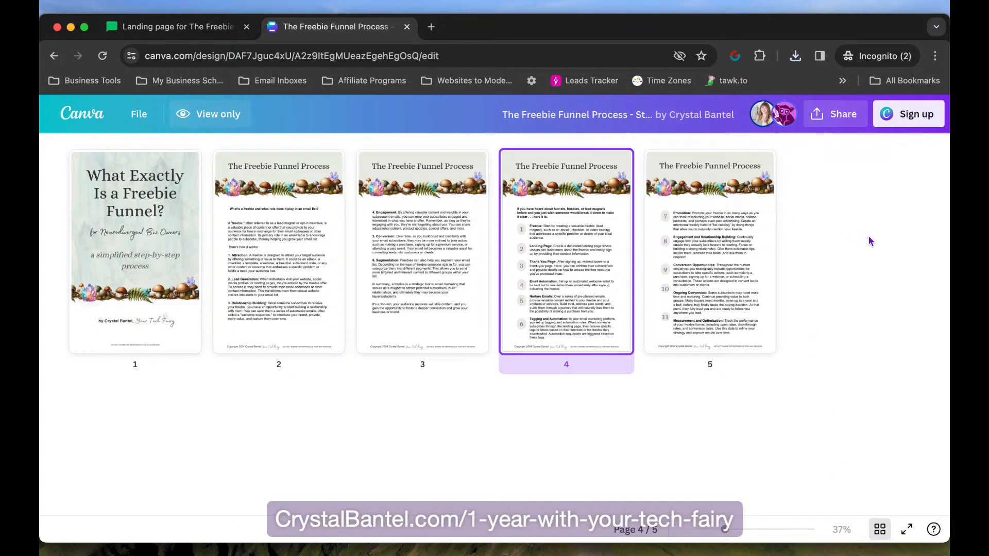
- Confirm the guide is view-only, check its File options, then go back to the MailerLite editor
{"action": "left_click", "coordinate": [233, 124]}
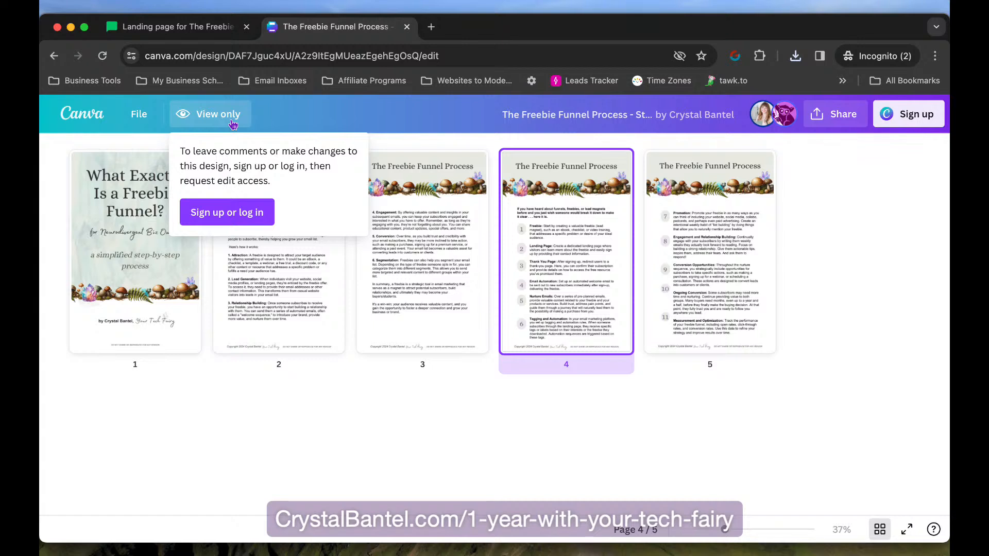
{"action": "left_click", "coordinate": [139, 117]}
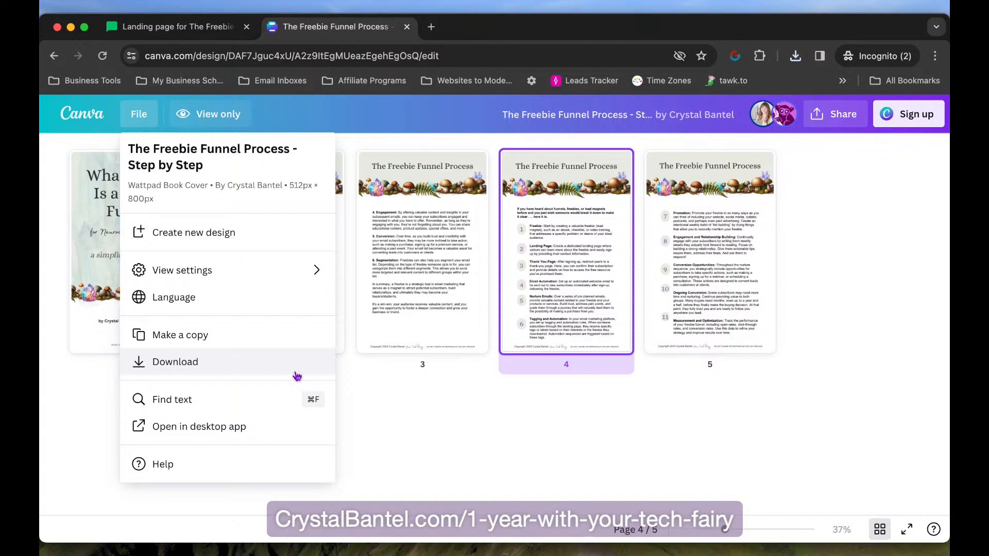
{"action": "left_click", "coordinate": [485, 458]}
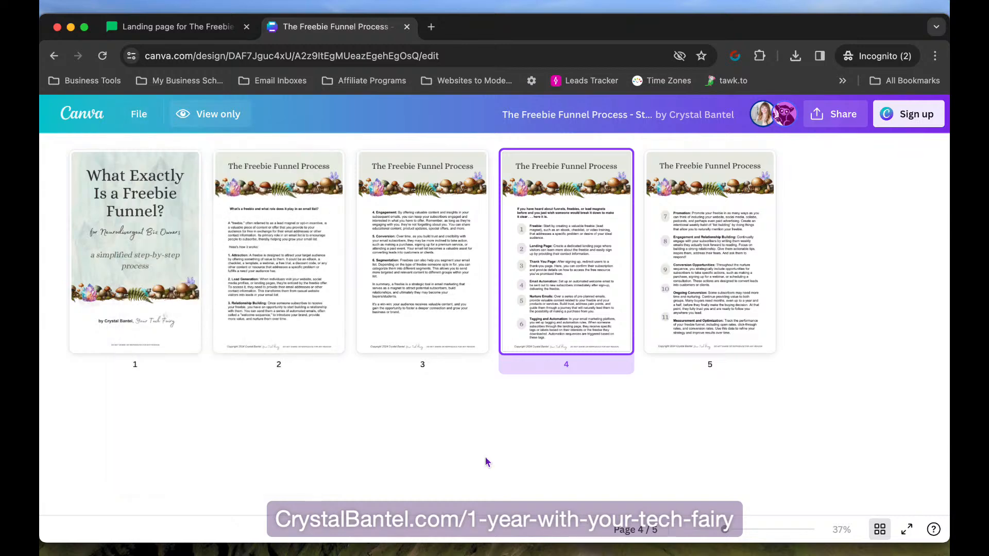
{"action": "left_click", "coordinate": [189, 27]}
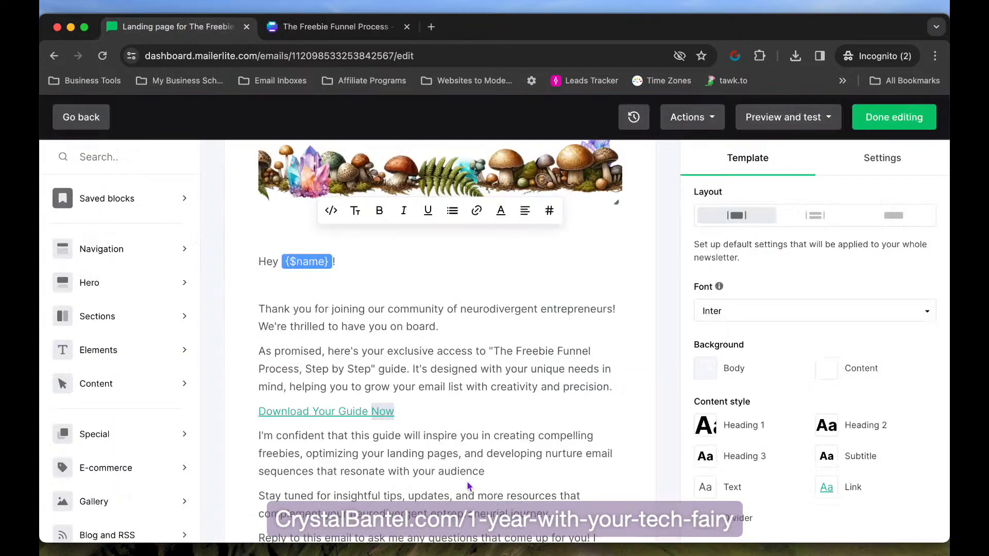
- Select the Download Your Guide Now link and open the custom link colour picker
{"action": "left_click", "coordinate": [364, 412]}
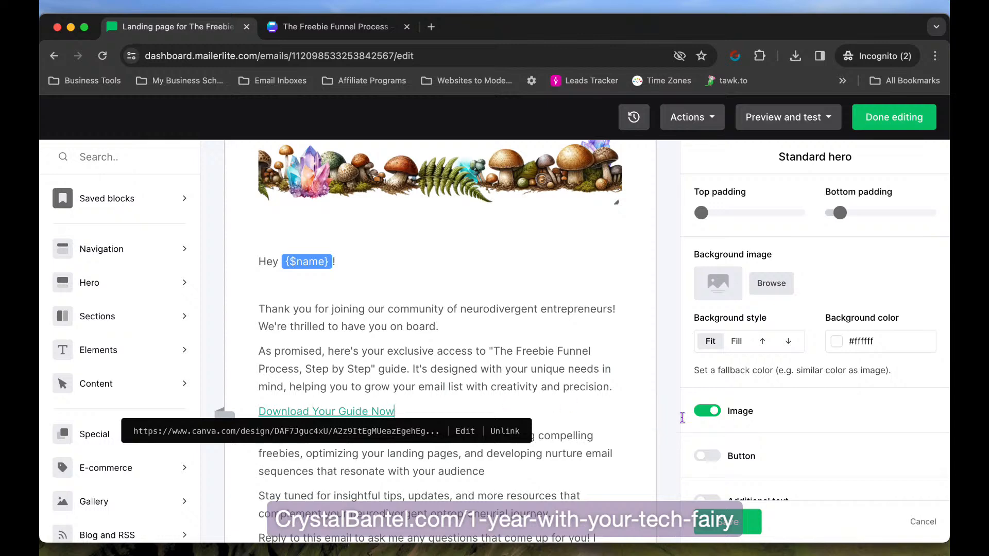
{"action": "scroll", "coordinate": [809, 430], "scroll_direction": "down", "scroll_amount": 5}
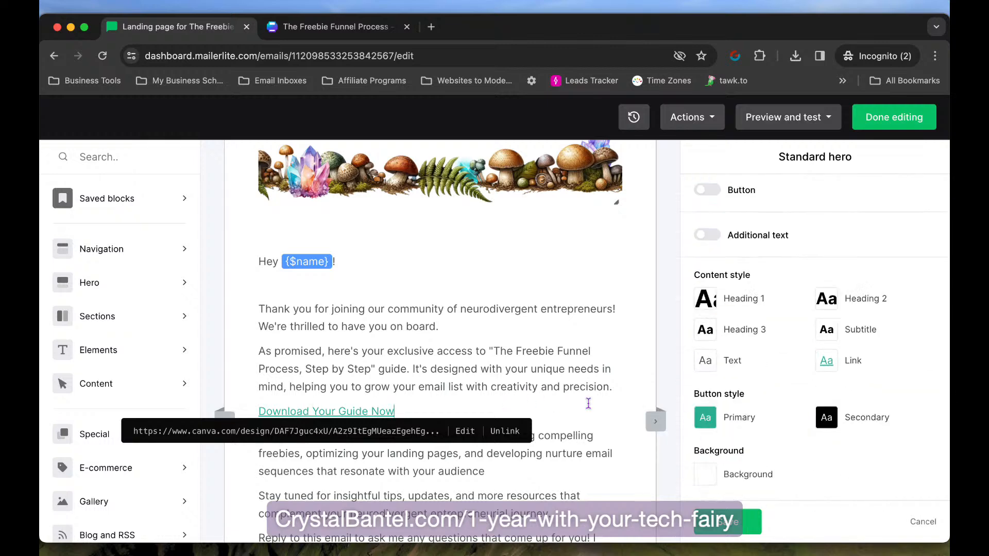
{"action": "left_click", "coordinate": [605, 517]}
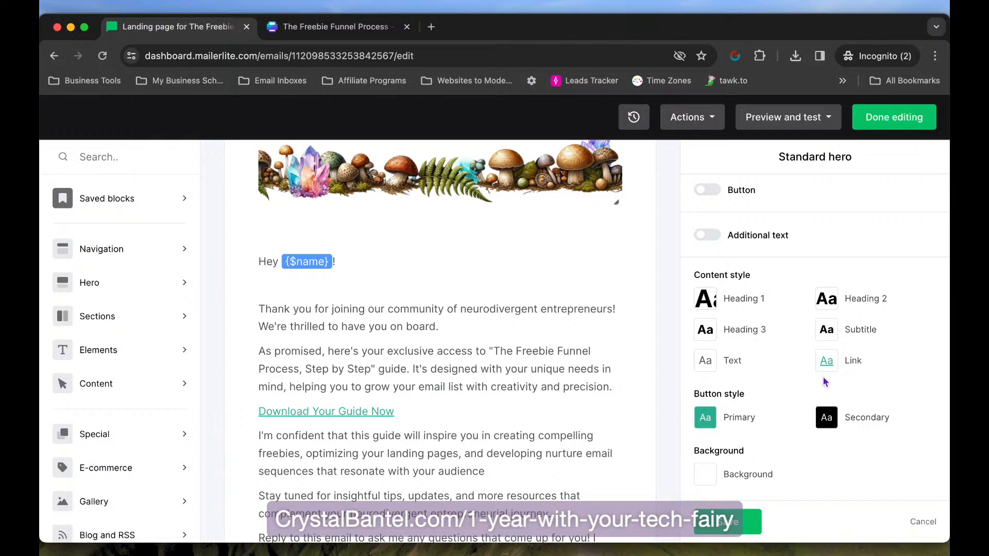
{"action": "left_click", "coordinate": [829, 363]}
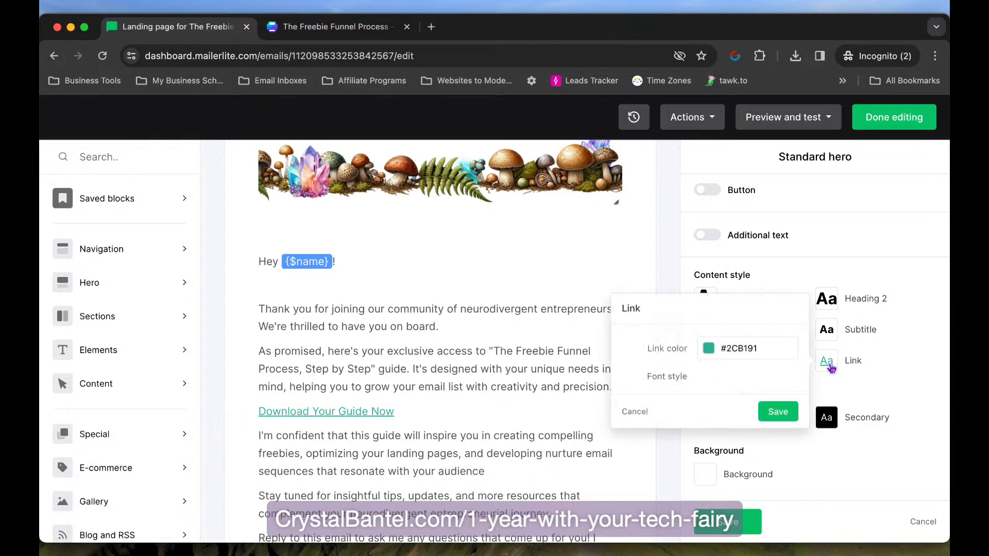
{"action": "left_click", "coordinate": [766, 349]}
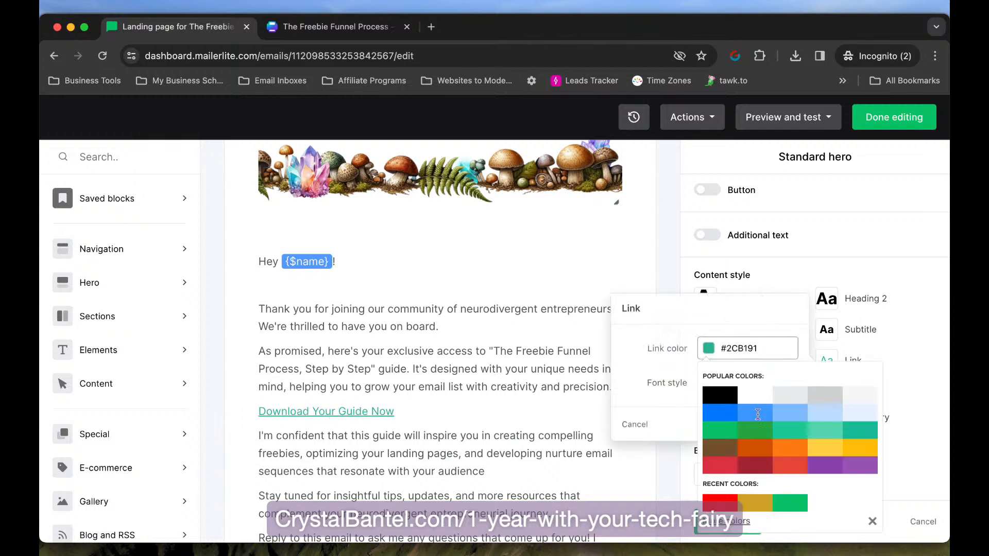
{"action": "left_click", "coordinate": [733, 522]}
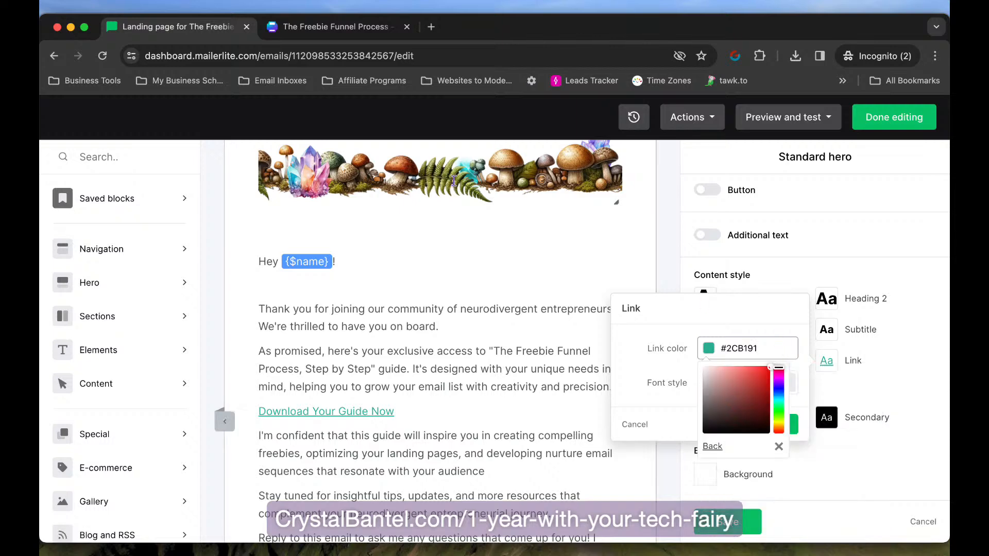
- Look up the brand purple #816D86 in the Canva brand kit
{"action": "left_click", "coordinate": [84, 26]}
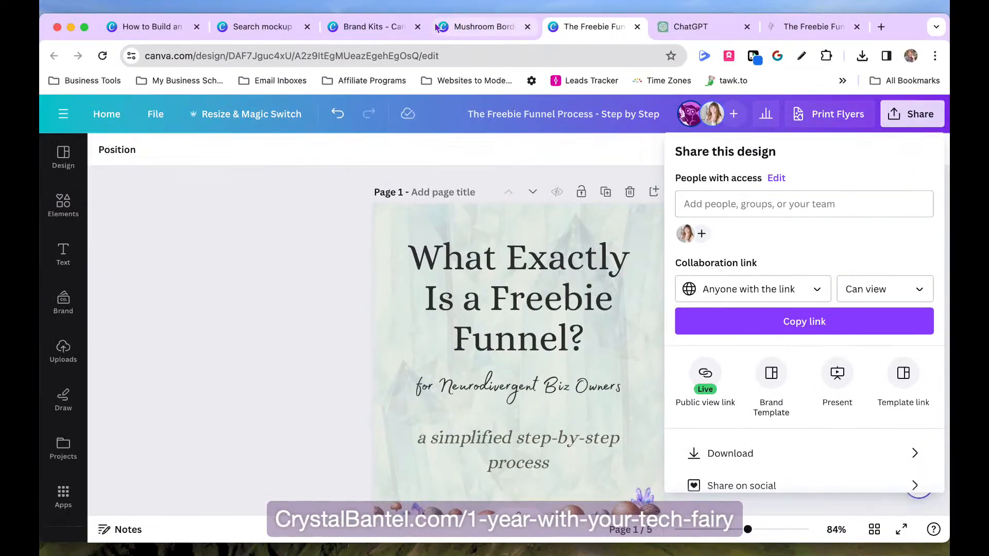
{"action": "left_click", "coordinate": [364, 26]}
{"action": "scroll", "coordinate": [474, 398], "scroll_direction": "down", "scroll_amount": 5}
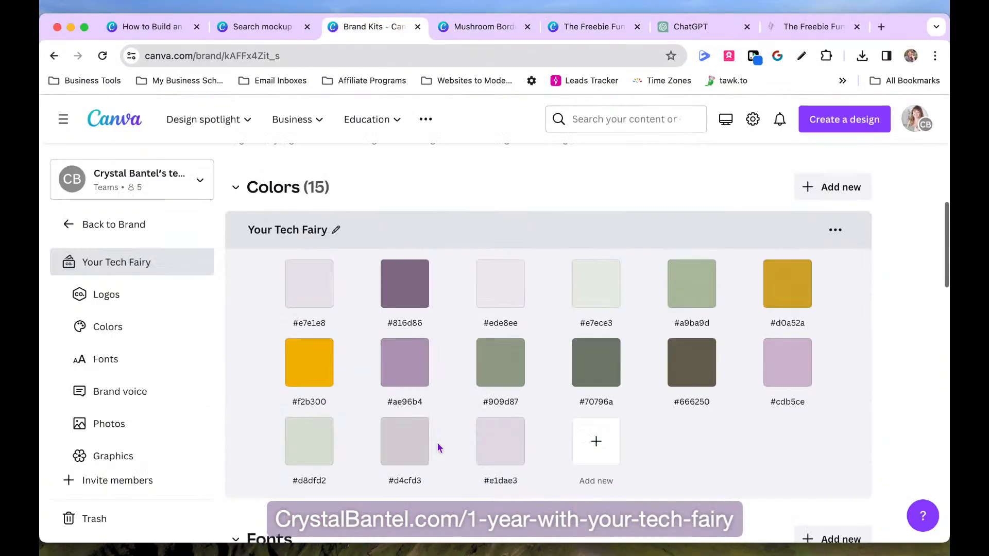
{"action": "left_click", "coordinate": [402, 299]}
{"action": "key", "text": "ctrl+c"}
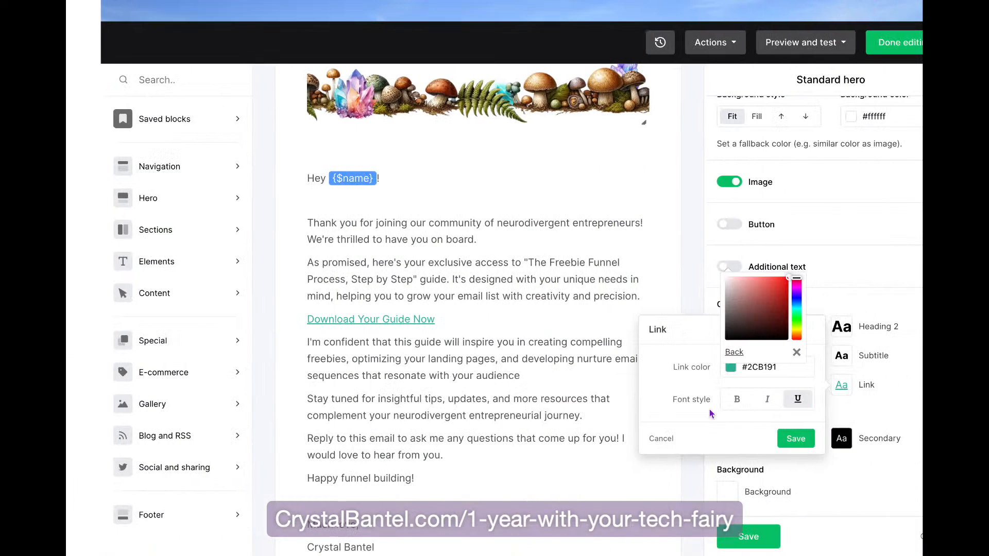
- Paste #816D86 as the link colour and save it
{"action": "key", "text": "ctrl+a"}
{"action": "key", "text": "ctrl+v"}
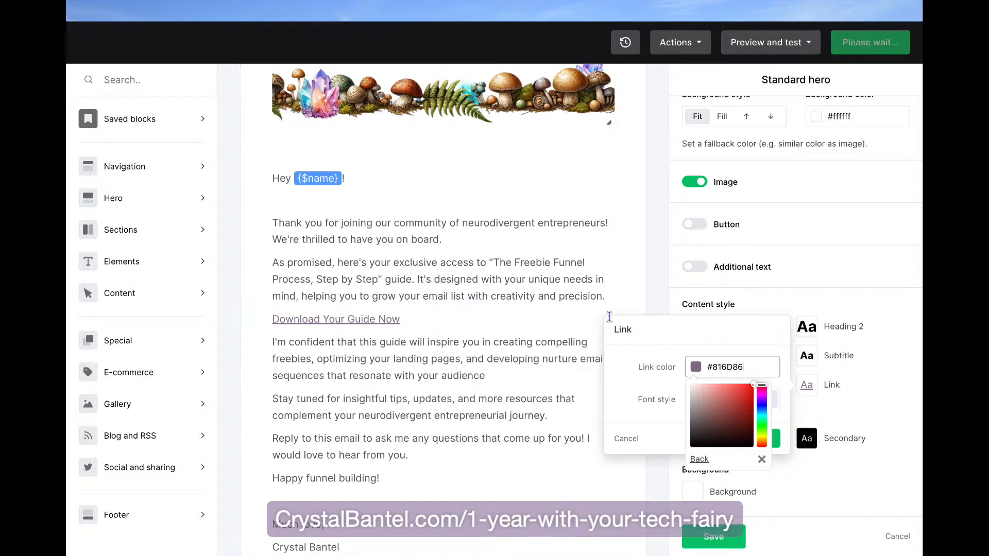
{"action": "left_click", "coordinate": [436, 320]}
{"action": "triple_click", "coordinate": [437, 312]}
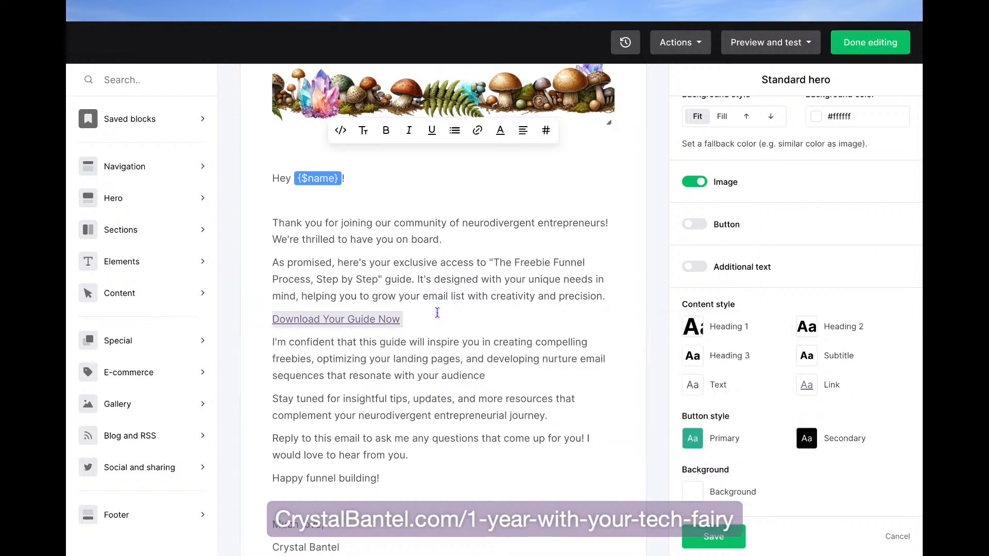
{"action": "left_click", "coordinate": [419, 316]}
{"action": "triple_click", "coordinate": [420, 317]}
{"action": "left_click", "coordinate": [405, 326]}
{"action": "triple_click", "coordinate": [412, 316]}
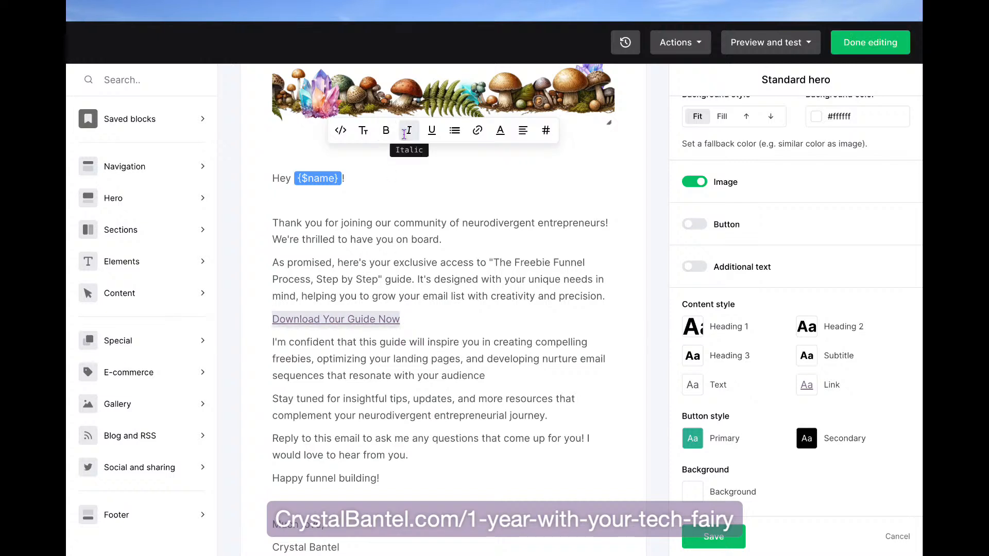
{"action": "left_click", "coordinate": [386, 132]}
{"action": "left_click", "coordinate": [428, 332]}
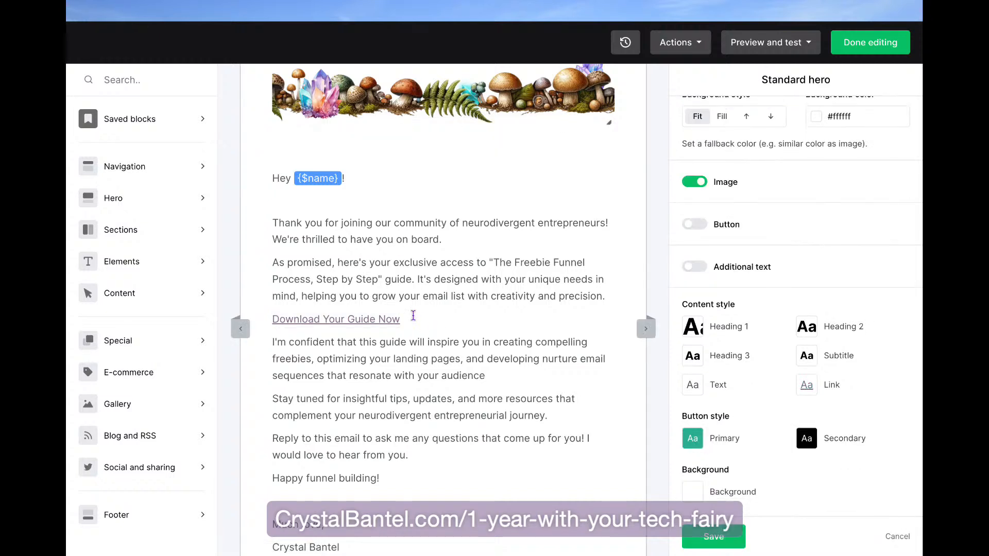
{"action": "left_click", "coordinate": [413, 316]}
{"action": "left_click", "coordinate": [523, 423]}
{"action": "scroll", "coordinate": [551, 431], "scroll_direction": "down", "scroll_amount": 3}
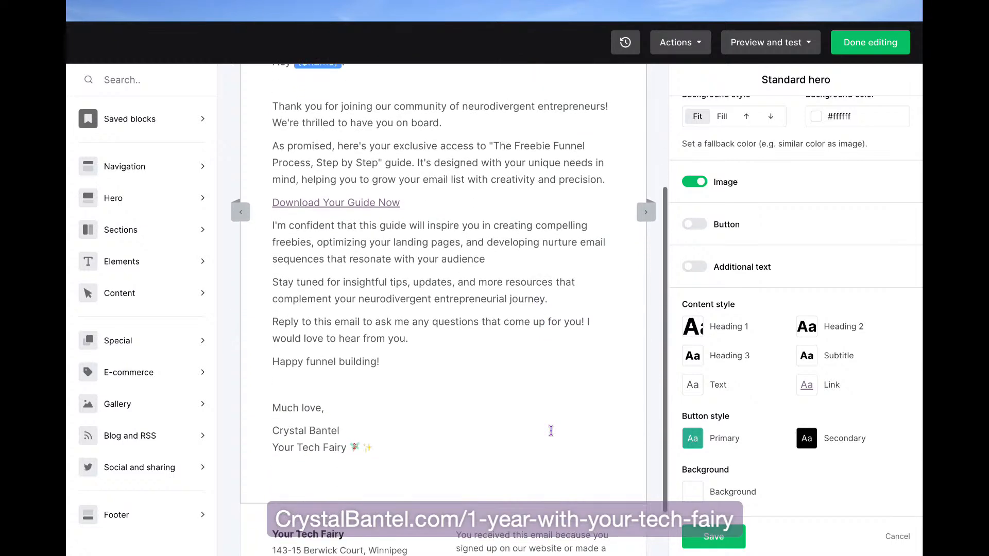
{"action": "scroll", "coordinate": [551, 431], "scroll_direction": "up", "scroll_amount": 5}
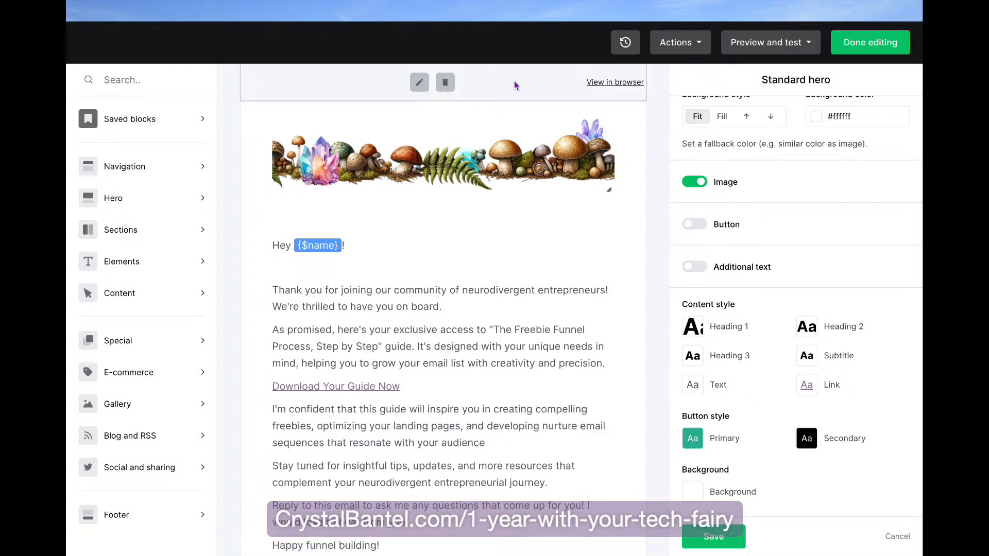
- Type the preheader 'Download the 'Freebie Funnel Process' Guide Now' into the Preheader text field
{"action": "left_click", "coordinate": [487, 83]}
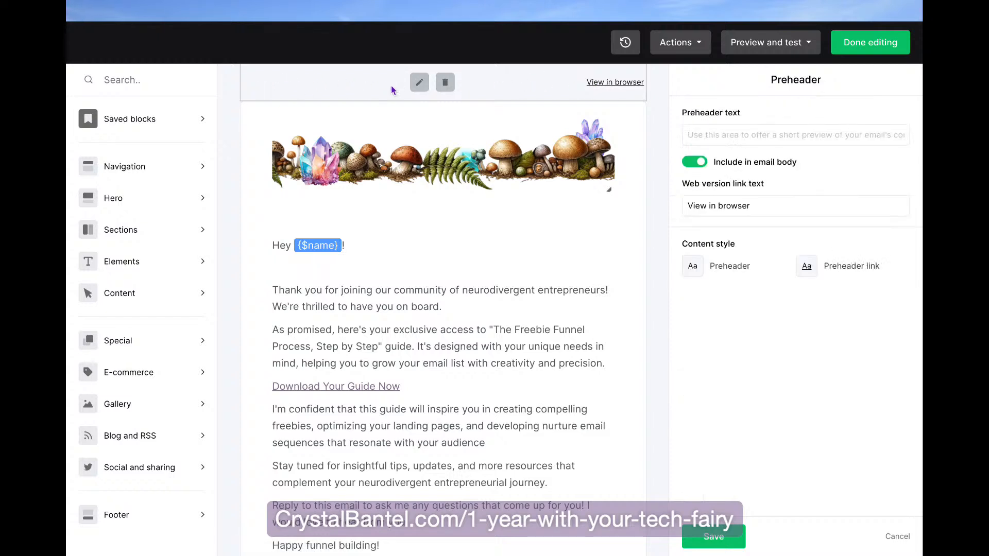
{"action": "left_click", "coordinate": [796, 137]}
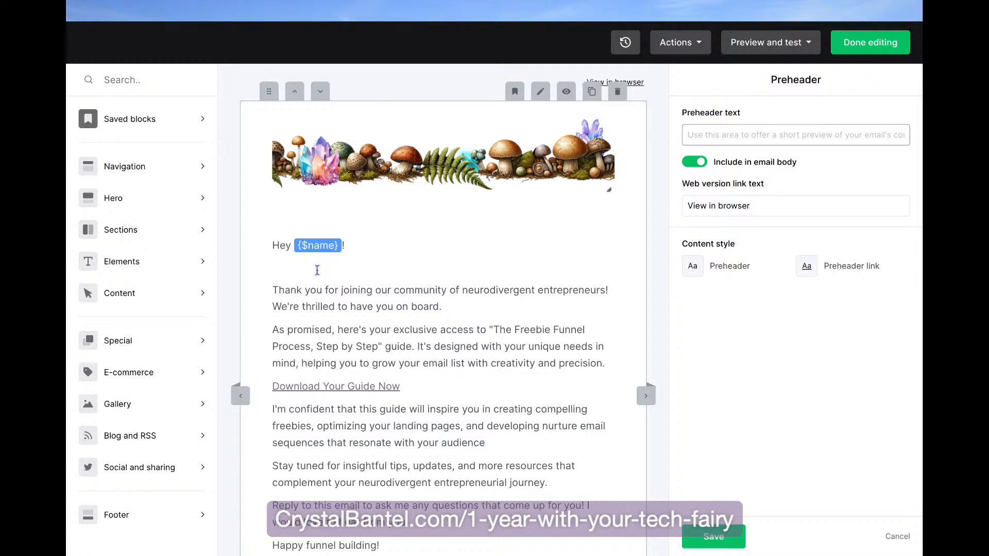
{"action": "left_click", "coordinate": [276, 249]}
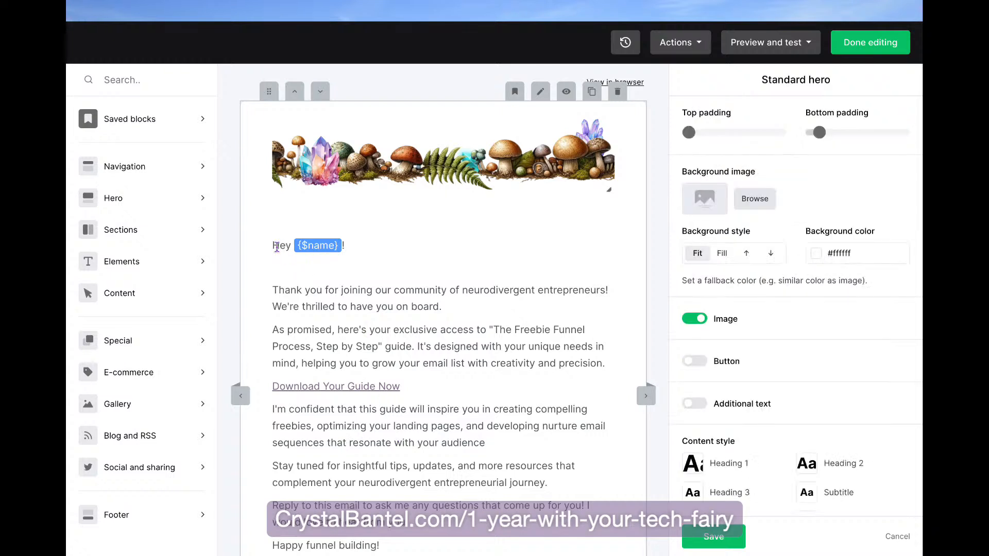
{"action": "left_click_drag", "start_coordinate": [272, 247], "coordinate": [618, 298]}
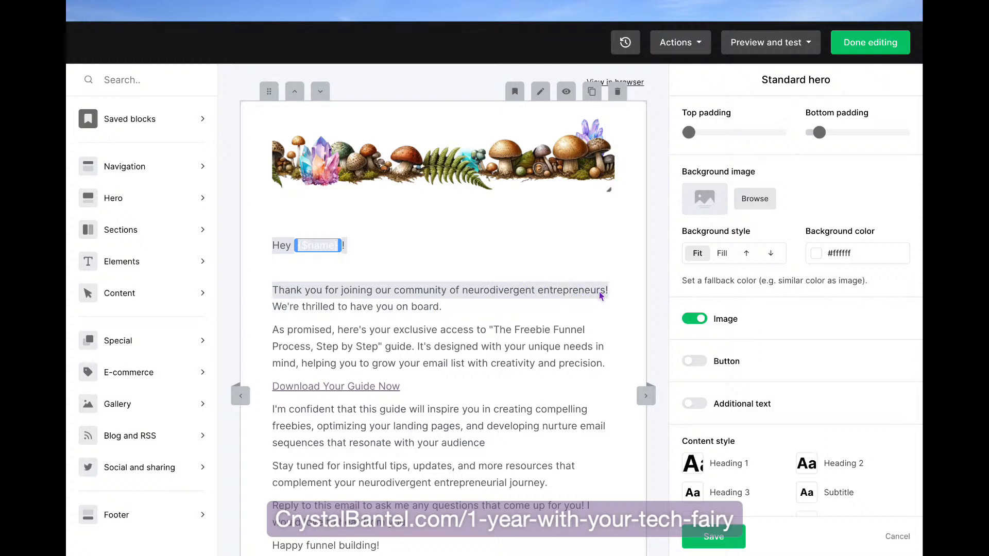
{"action": "left_click", "coordinate": [503, 303]}
{"action": "left_click", "coordinate": [354, 89]}
{"action": "left_click", "coordinate": [712, 133]}
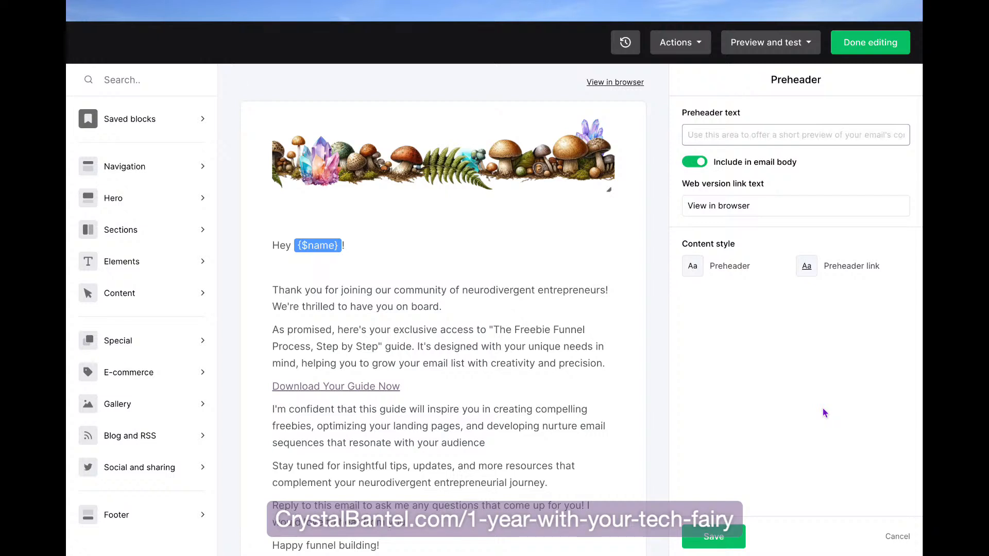
{"action": "type", "text": "Down"}
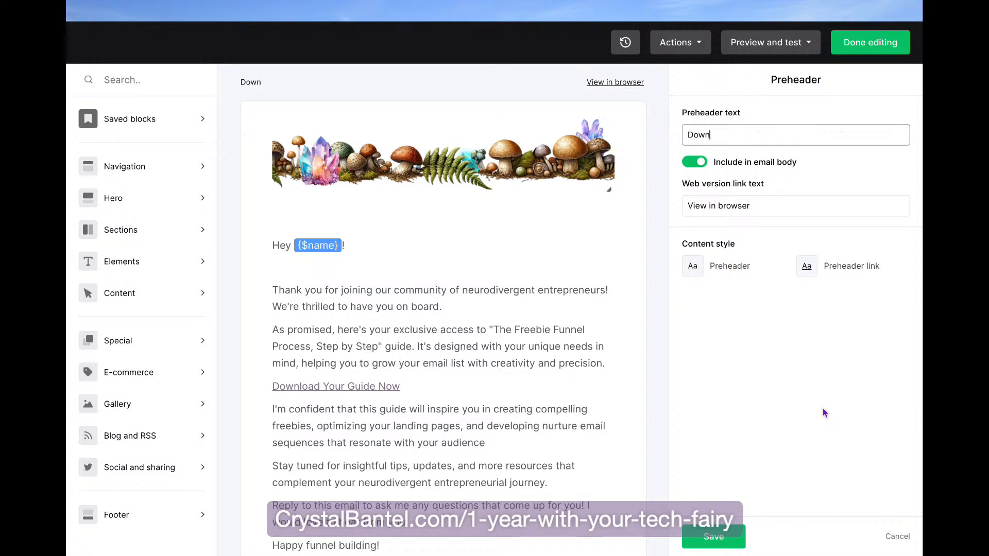
{"action": "type", "text": "load the 'Freebie Funnel Process' Guide here"}
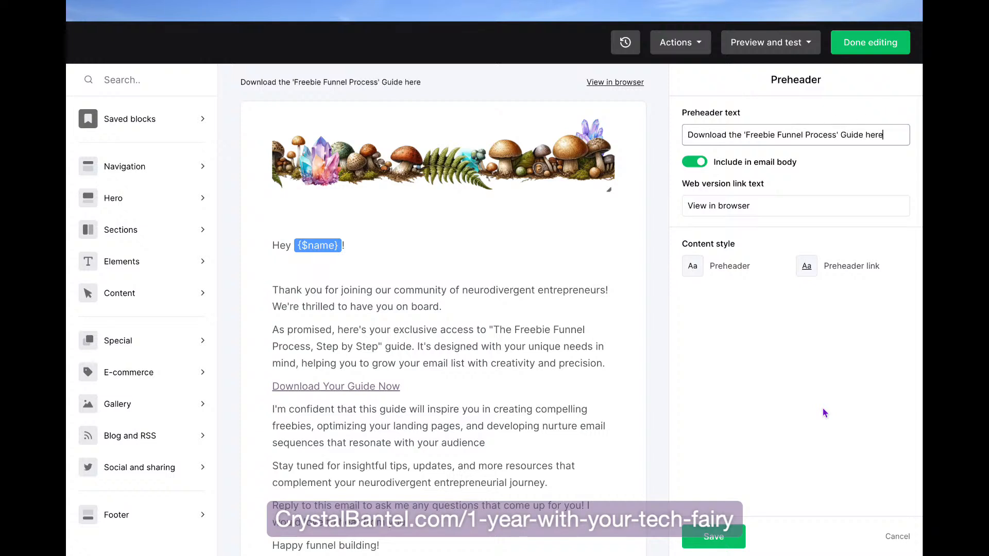
{"action": "type", "text": "Now"}
- Save the preheader 'Download the 'Freebie Funnel Process' Guide Now'
{"action": "left_click", "coordinate": [715, 536]}
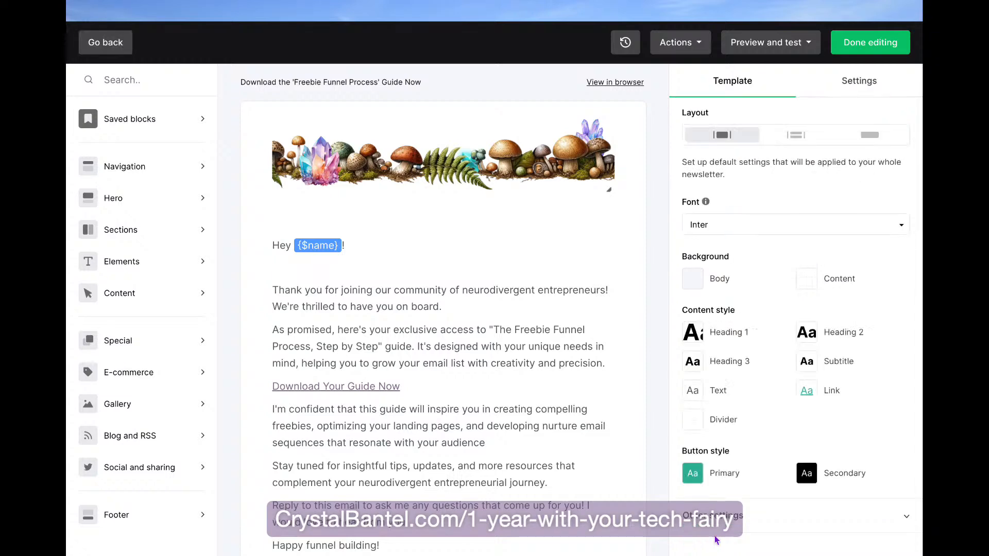
{"action": "scroll", "coordinate": [504, 325], "scroll_direction": "down", "scroll_amount": 5}
{"action": "scroll", "coordinate": [504, 326], "scroll_direction": "up", "scroll_amount": 5}
- Save the email design as a template named 'Simple Mushroom Themed Email'
{"action": "left_click", "coordinate": [693, 42]}
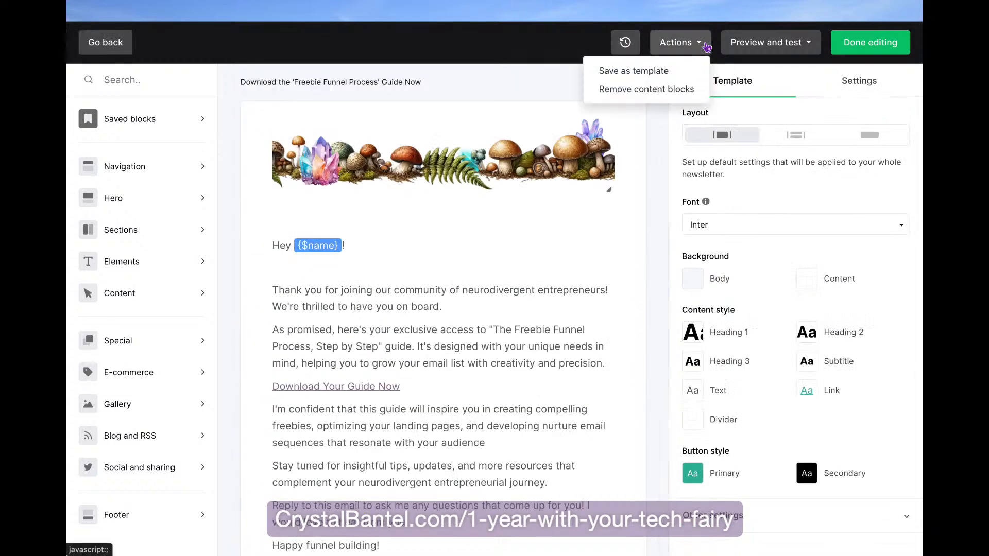
{"action": "left_click", "coordinate": [653, 75]}
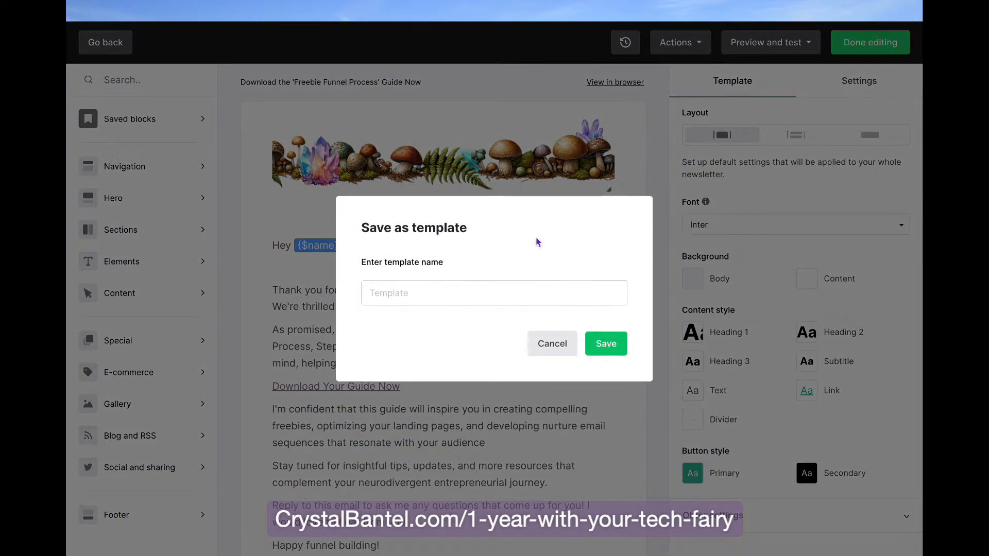
{"action": "left_click", "coordinate": [436, 297]}
{"action": "type", "text": "Simple"}
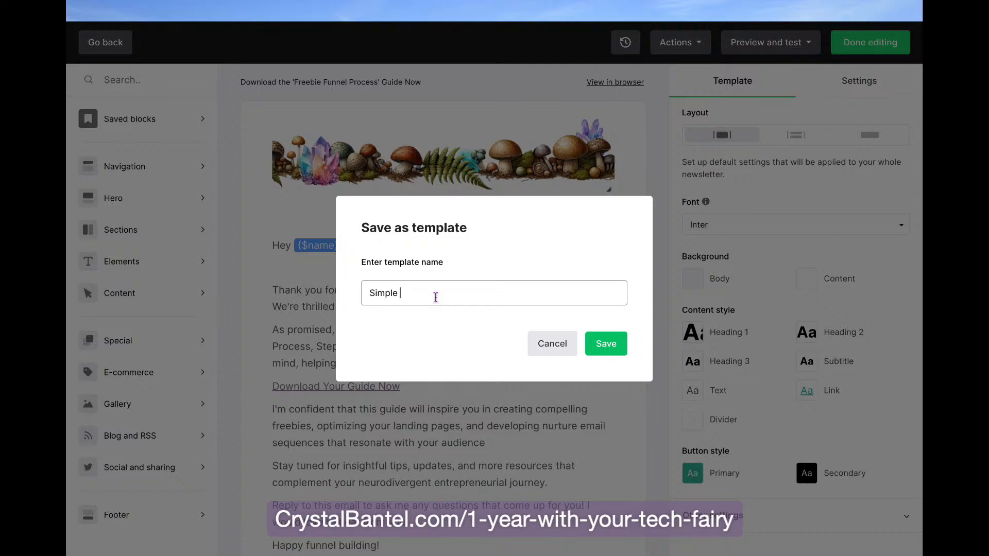
{"action": "type", "text": " Mushroom Themed Email"}
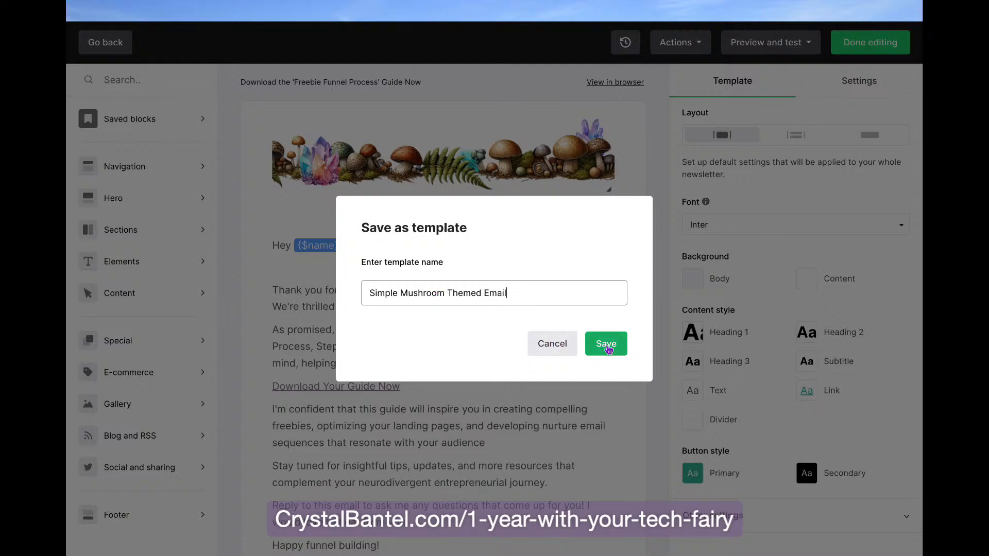
{"action": "left_click", "coordinate": [608, 347]}
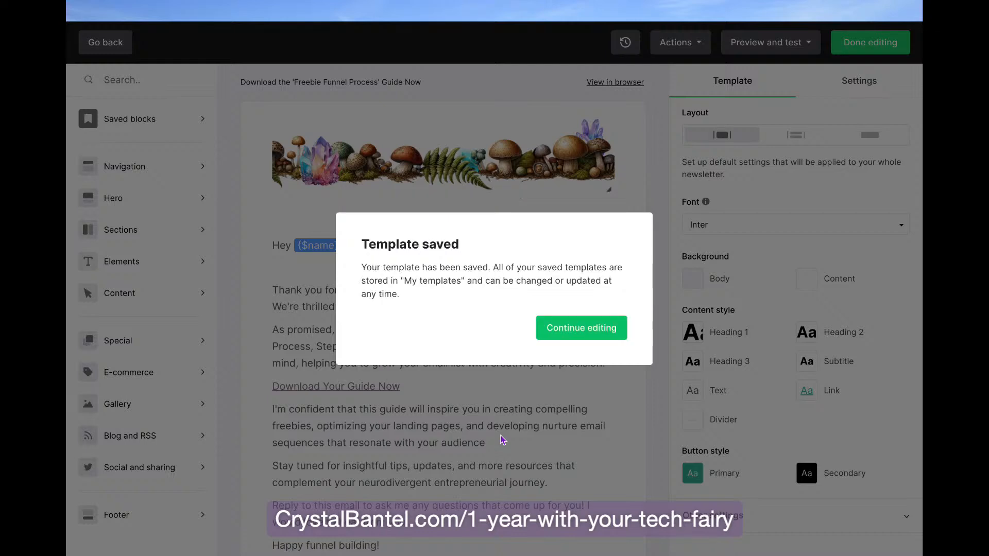
{"action": "left_click", "coordinate": [604, 329]}
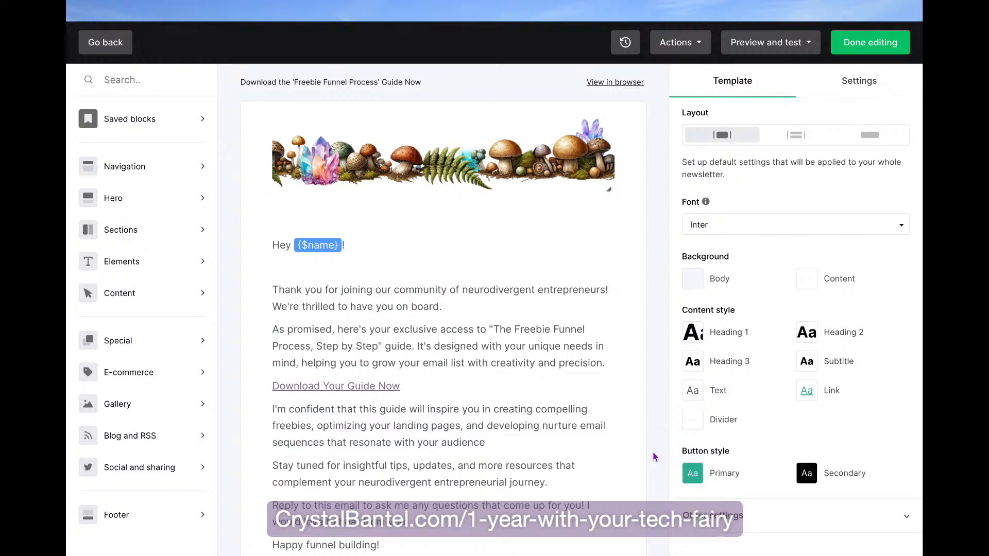
- Open the email's Actions menu for further options
{"action": "left_click", "coordinate": [672, 44]}
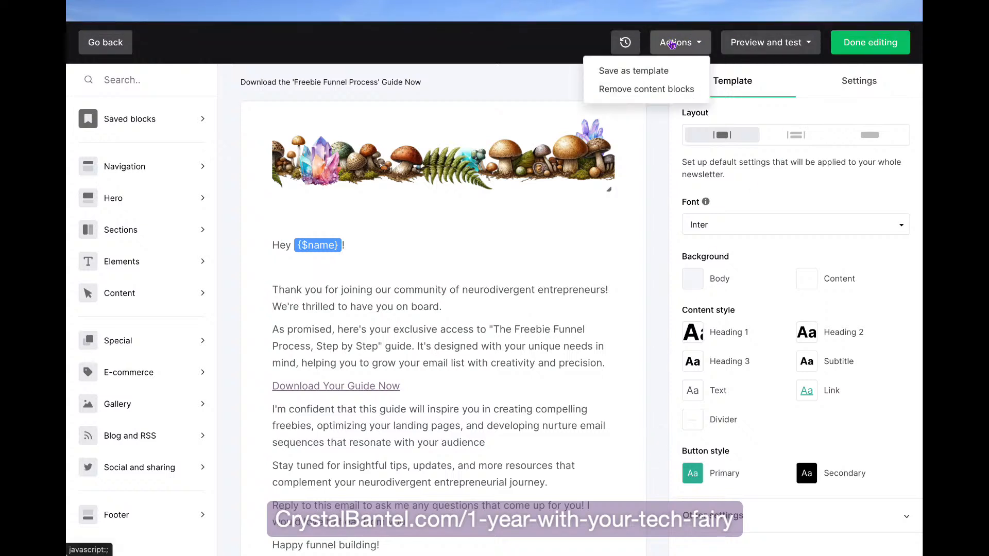
- Send a test email through Preview and test, replacing the recipient with your other inbox address
{"action": "left_click", "coordinate": [807, 49]}
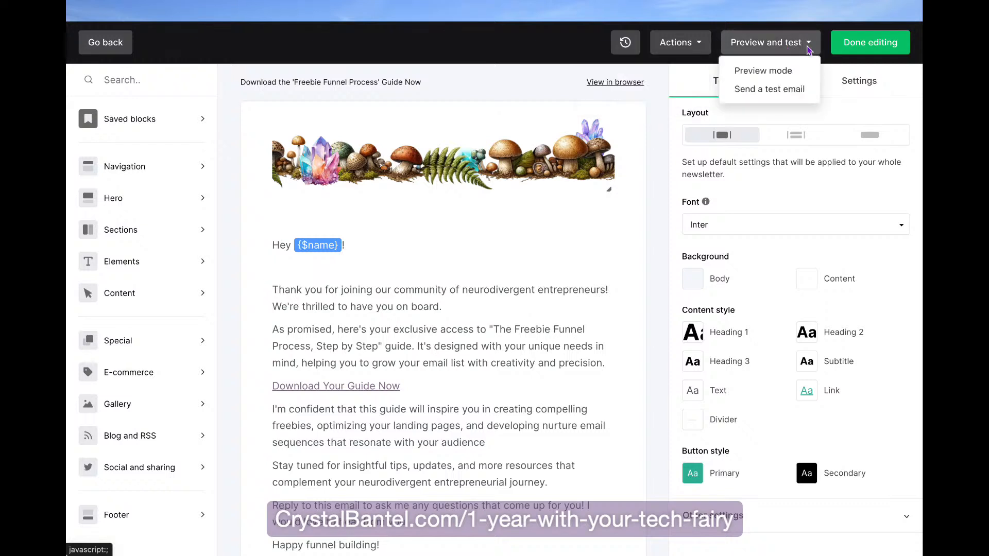
{"action": "left_click", "coordinate": [783, 95]}
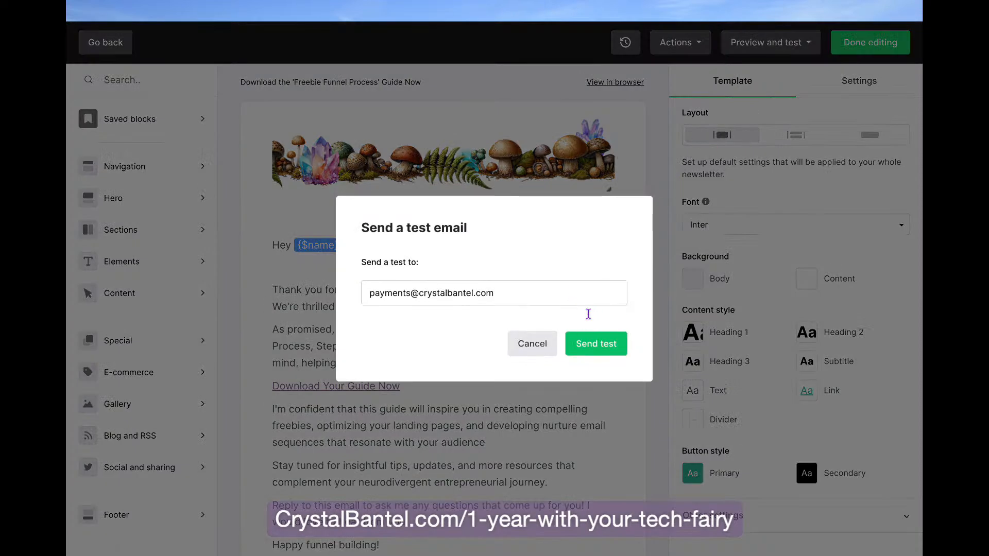
{"action": "left_click", "coordinate": [407, 292]}
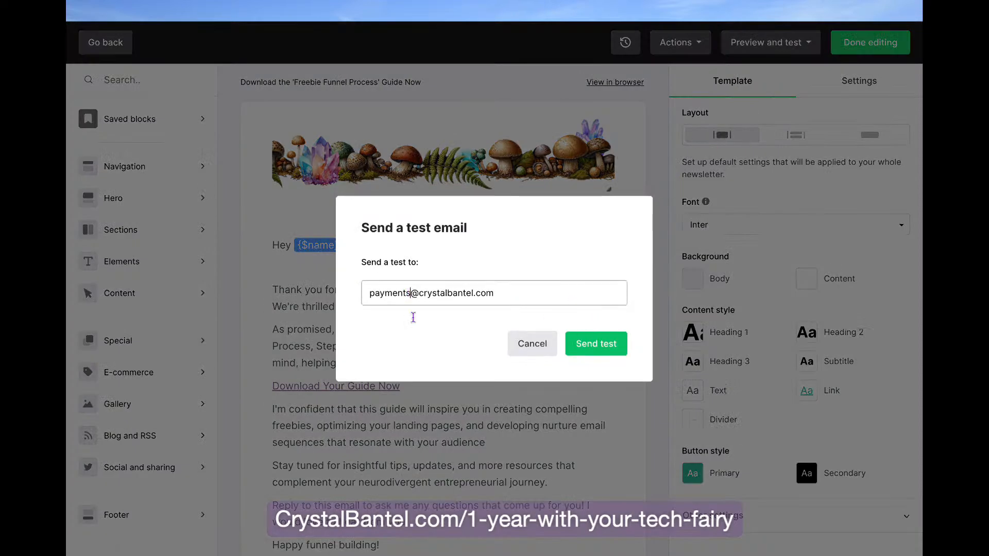
{"action": "key", "text": "shift+Home"}
{"action": "type", "text": "hello"}
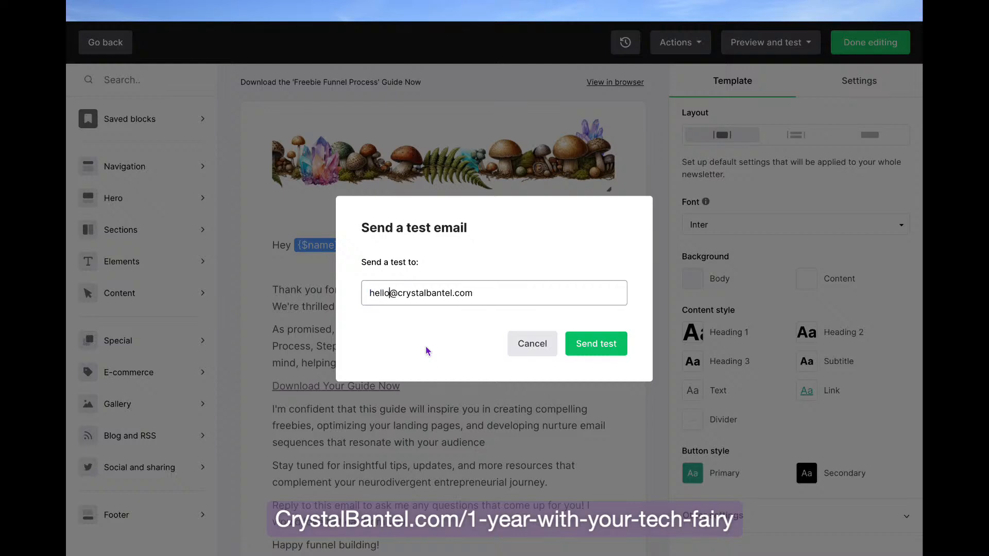
{"action": "left_click", "coordinate": [611, 350]}
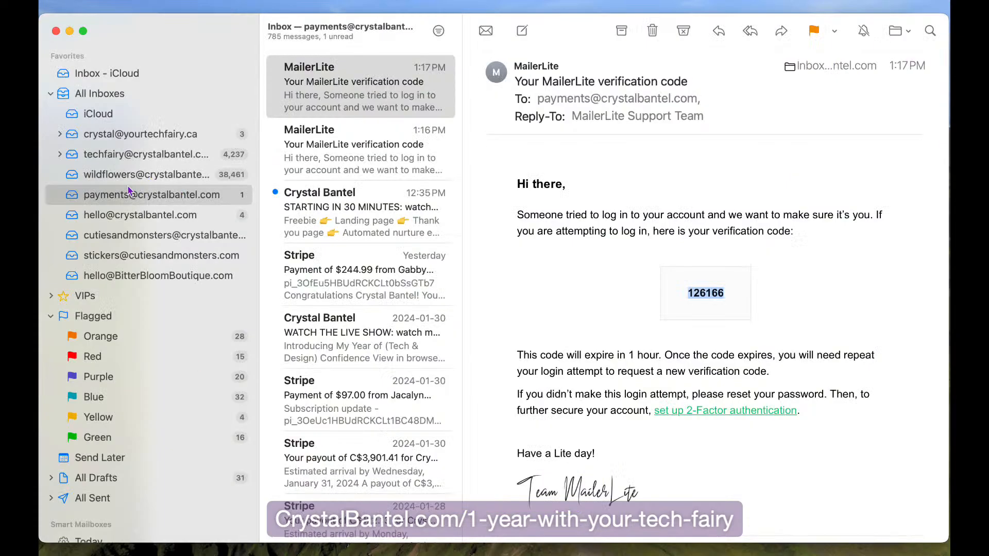
- Open the second mail account's inbox in Apple Mail and bring up its options menu
{"action": "left_click", "coordinate": [123, 154]}
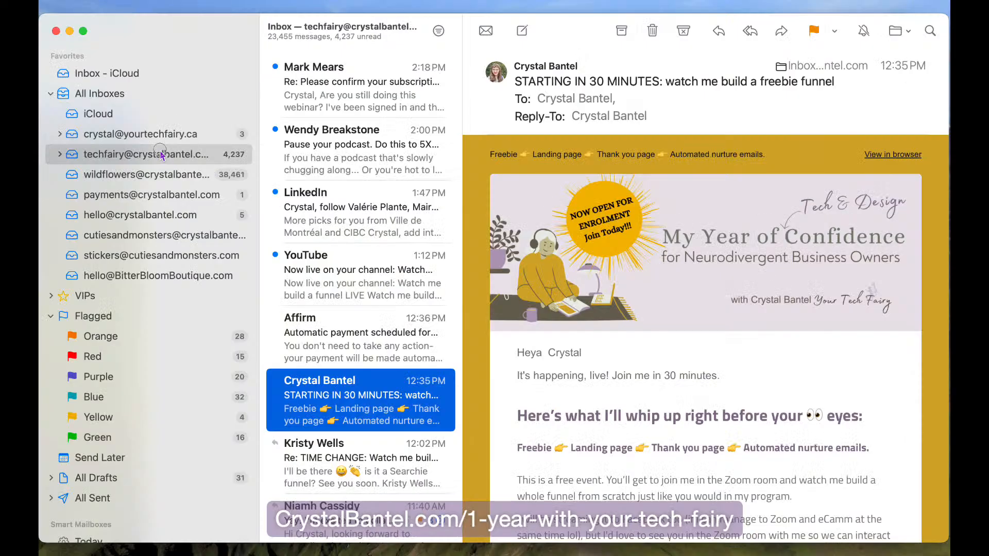
{"action": "right_click", "coordinate": [161, 154]}
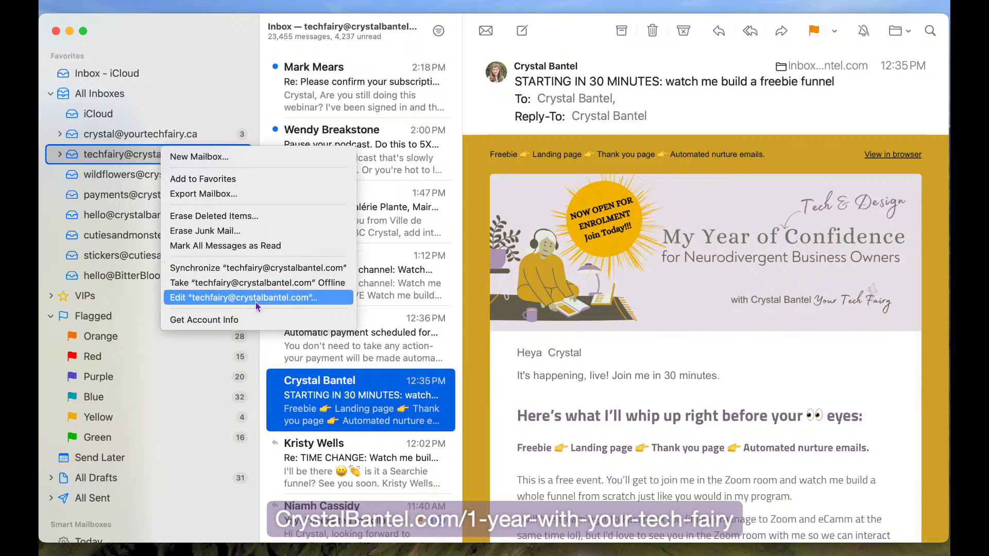
- Synchronize the mailbox and open the [Test] [DOWNLOAD] email in its own window
{"action": "left_click", "coordinate": [257, 268]}
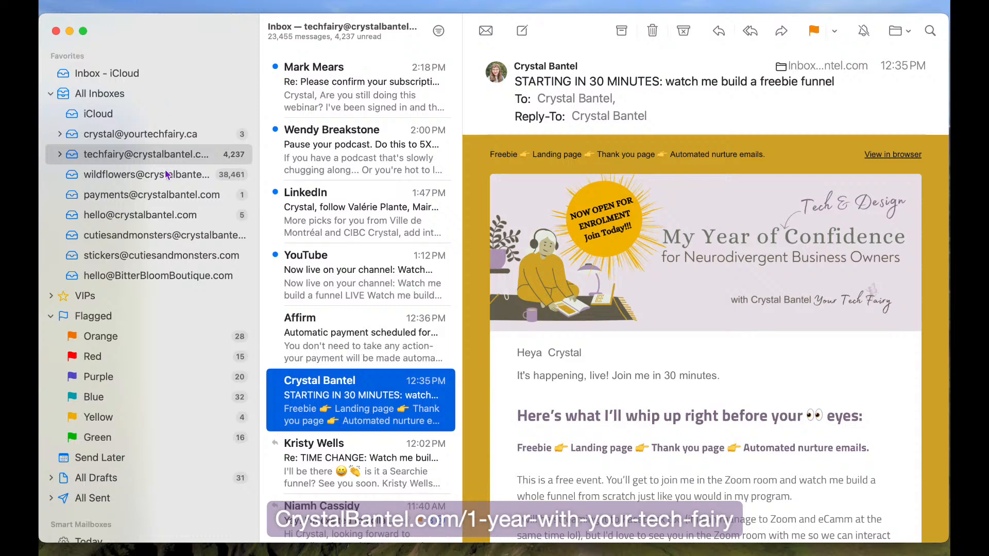
{"action": "left_click", "coordinate": [118, 220]}
{"action": "left_click", "coordinate": [349, 86]}
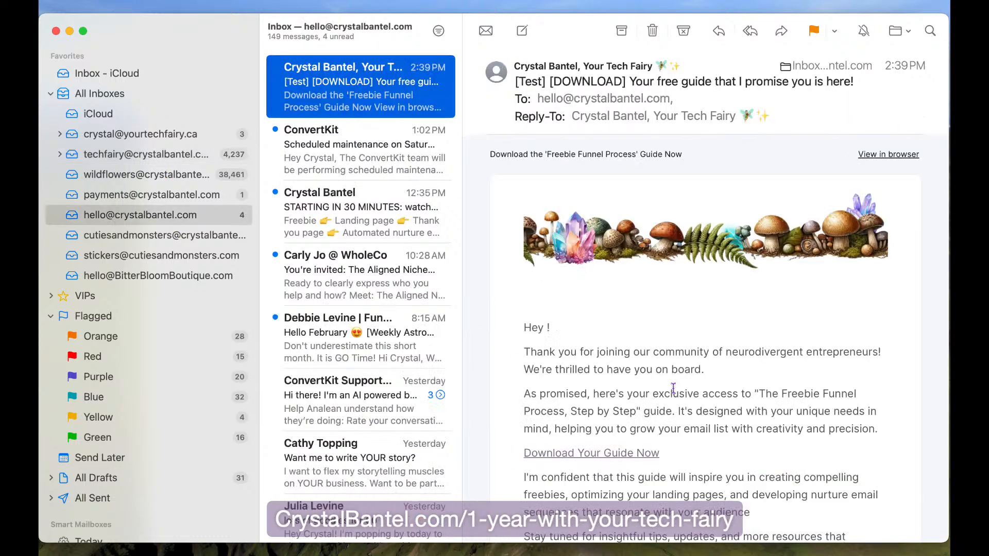
{"action": "double_click", "coordinate": [346, 110]}
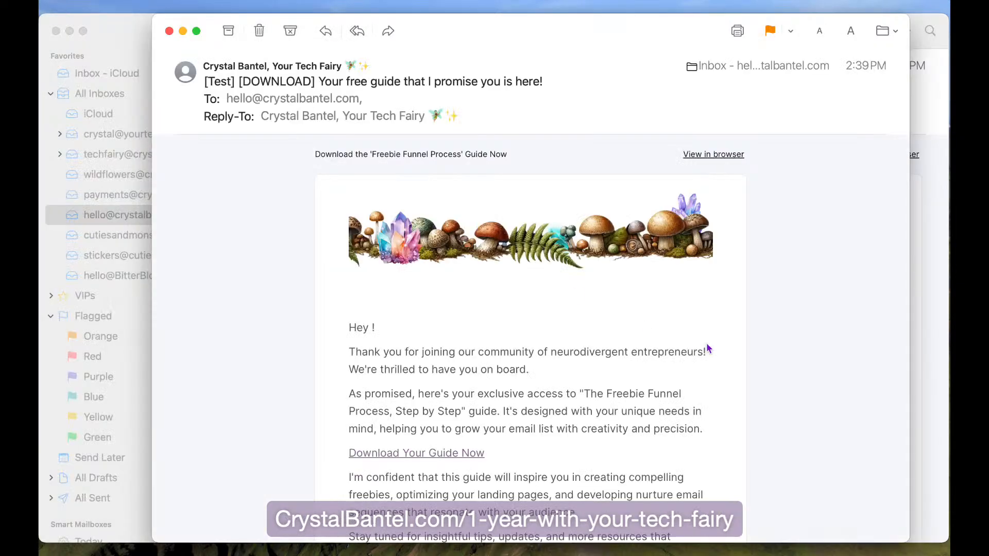
{"action": "scroll", "coordinate": [781, 334], "scroll_direction": "down", "scroll_amount": 5}
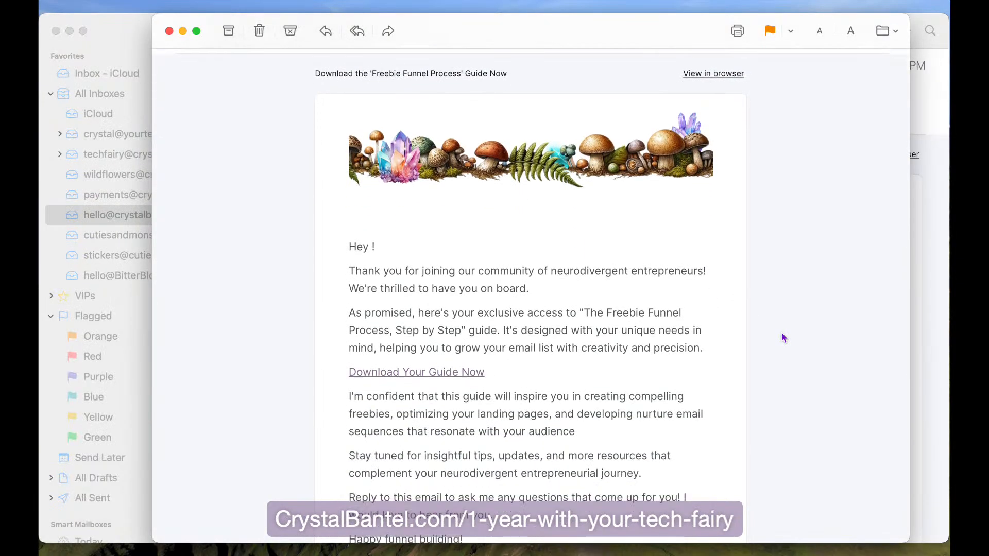
- Note the missing name after 'Hey', test the Download Your Guide Now link, then close the message window
{"action": "left_click_drag", "start_coordinate": [369, 241], "coordinate": [372, 245]}
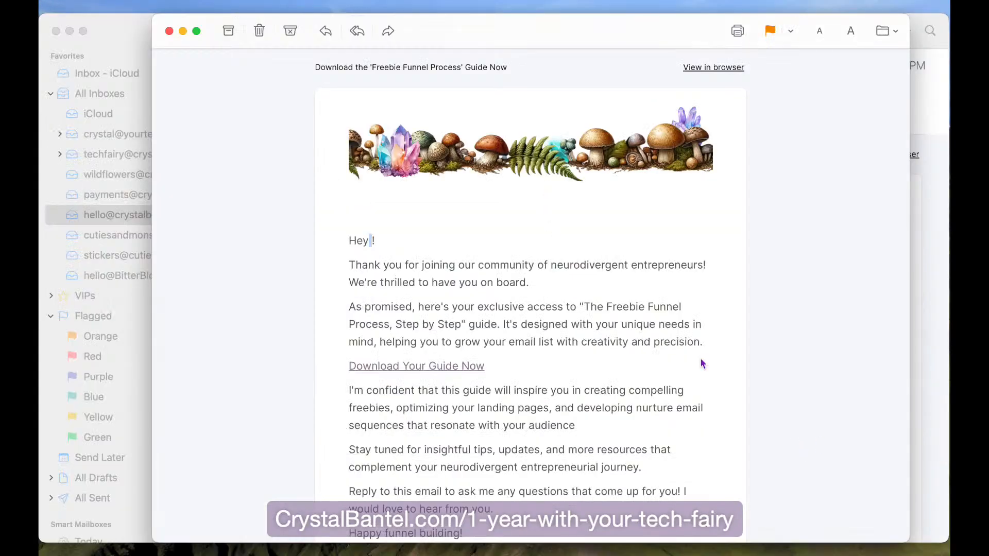
{"action": "scroll", "coordinate": [728, 390], "scroll_direction": "down", "scroll_amount": 5}
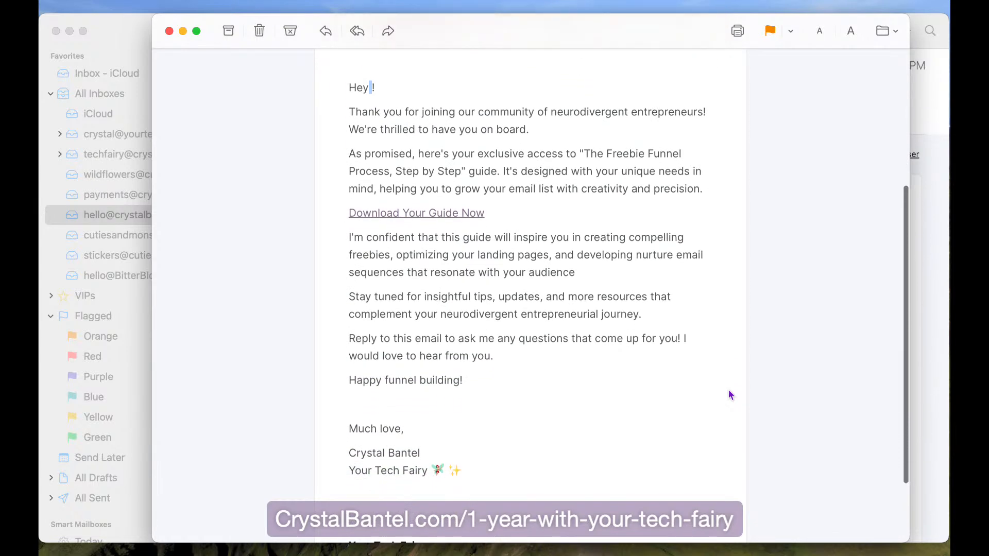
{"action": "scroll", "coordinate": [729, 390], "scroll_direction": "up", "scroll_amount": 4}
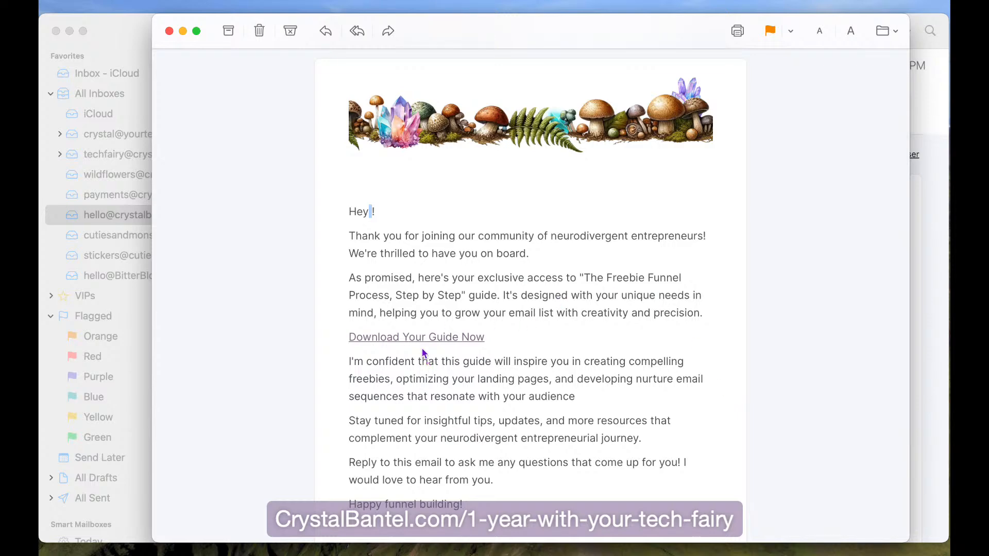
{"action": "left_click", "coordinate": [391, 339]}
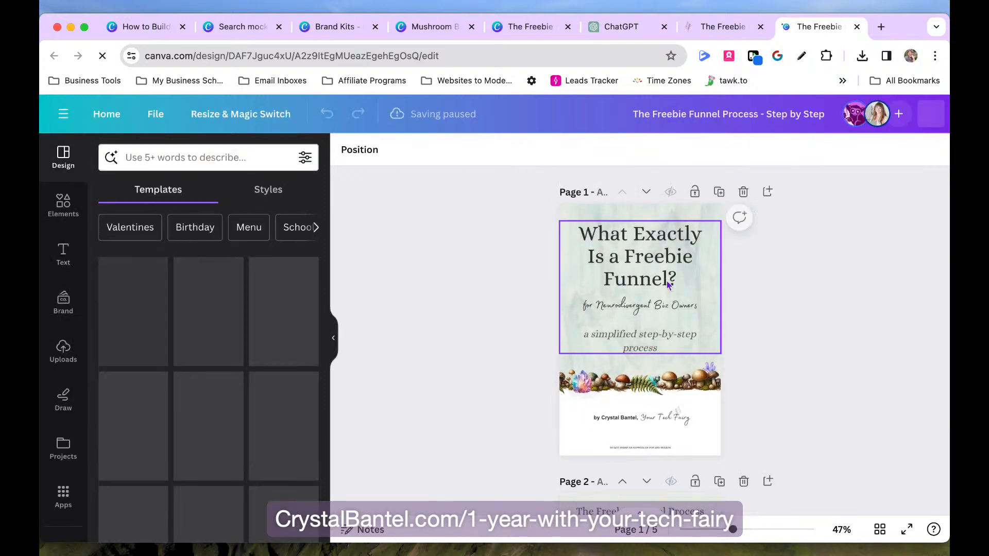
{"action": "left_click", "coordinate": [157, 554]}
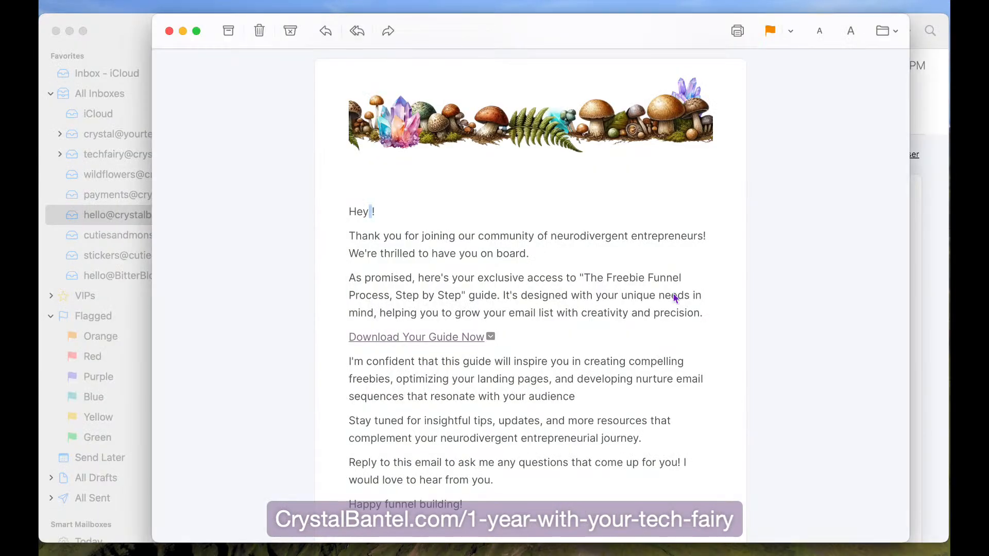
{"action": "scroll", "coordinate": [655, 450], "scroll_direction": "down", "scroll_amount": 5}
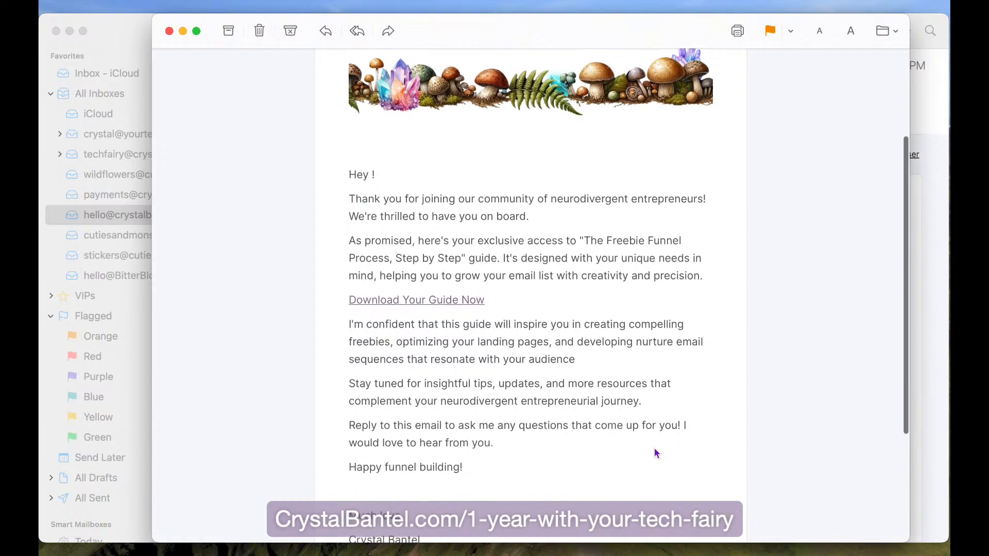
{"action": "scroll", "coordinate": [656, 450], "scroll_direction": "down", "scroll_amount": 5}
{"action": "scroll", "coordinate": [655, 450], "scroll_direction": "up", "scroll_amount": 15}
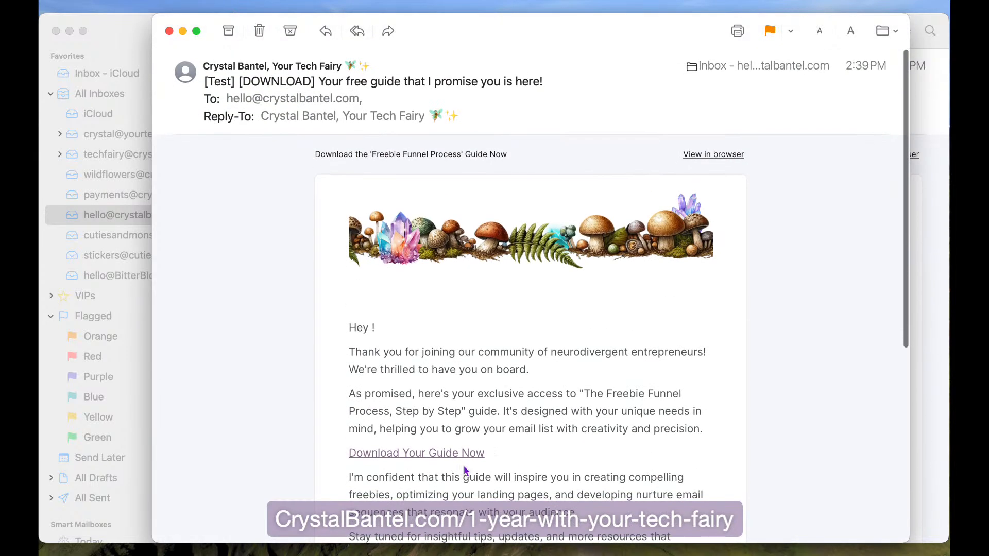
{"action": "scroll", "coordinate": [526, 447], "scroll_direction": "down", "scroll_amount": 8}
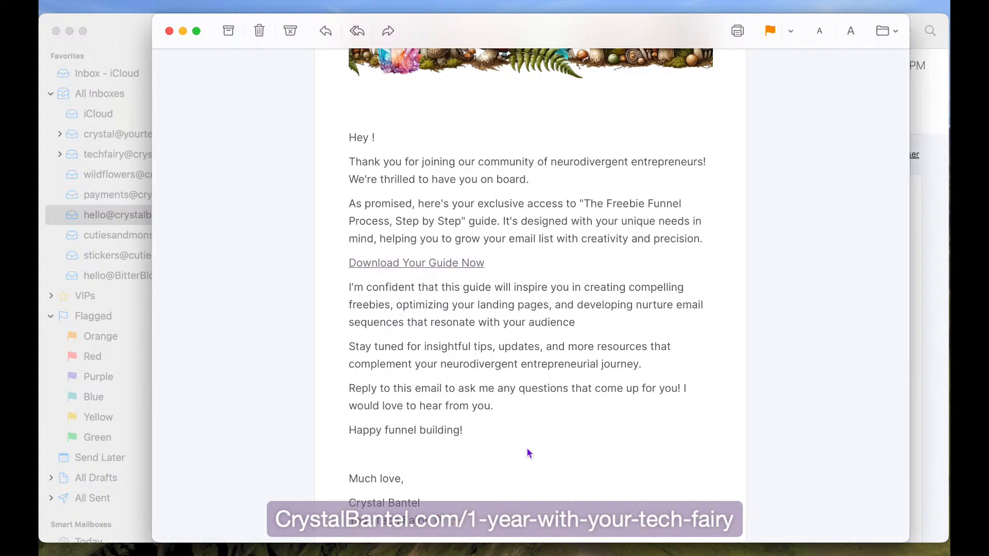
{"action": "left_click", "coordinate": [169, 31]}
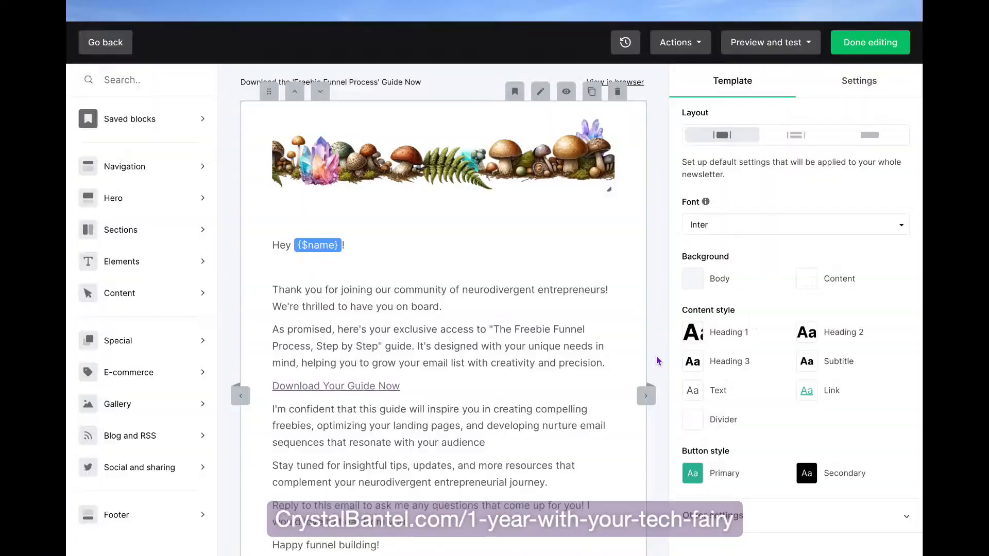
{"action": "scroll", "coordinate": [652, 381], "scroll_direction": "down", "scroll_amount": 5}
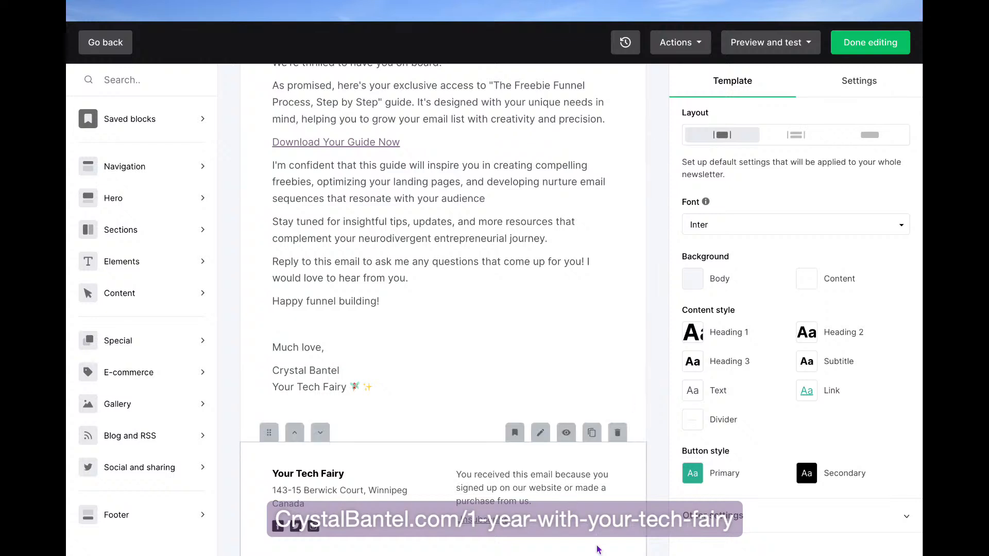
- View the Navigation blocks in the editor's left block panel
{"action": "left_click", "coordinate": [124, 166]}
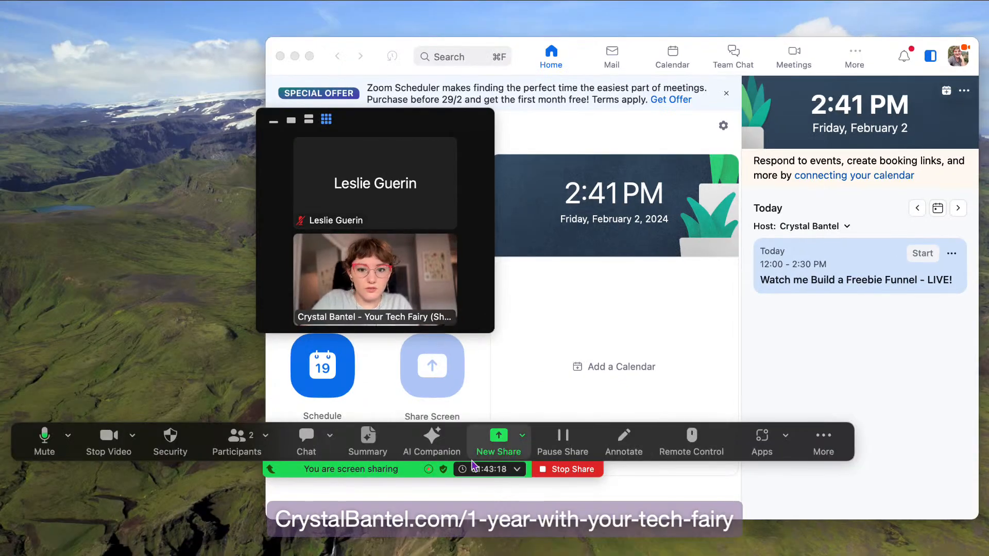
- Copy the meeting's invite link and move the floating video panel to the left edge
{"action": "left_click", "coordinate": [265, 435]}
{"action": "left_click", "coordinate": [345, 505]}
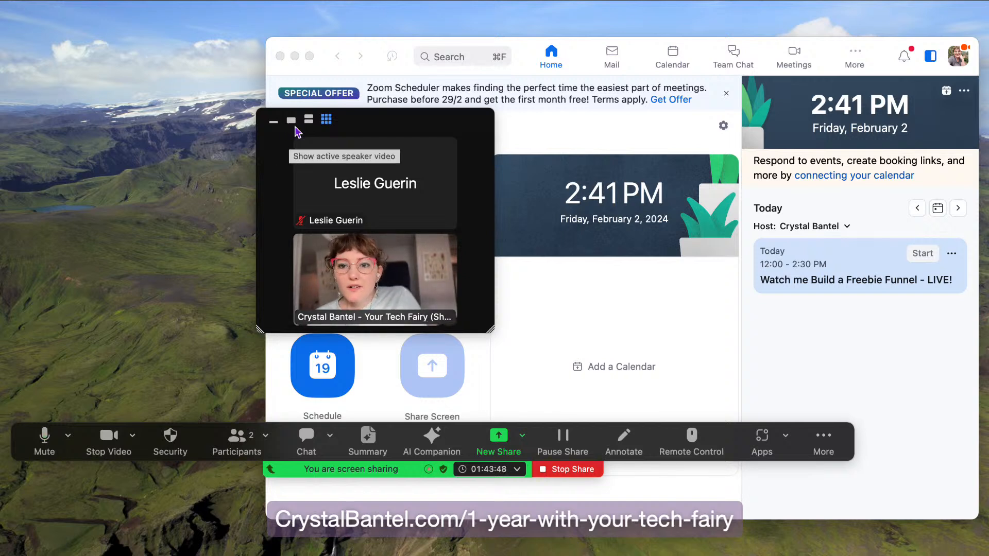
{"action": "left_click_drag", "start_coordinate": [291, 124], "coordinate": [45, 76]}
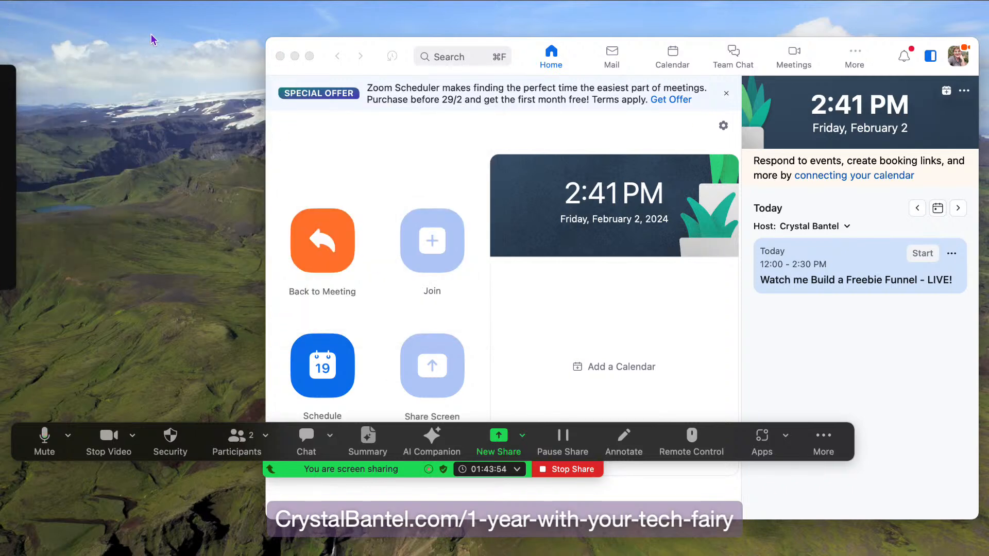
- Close the Zoom home window and hide the floating meeting controls via More
{"action": "left_click", "coordinate": [280, 57]}
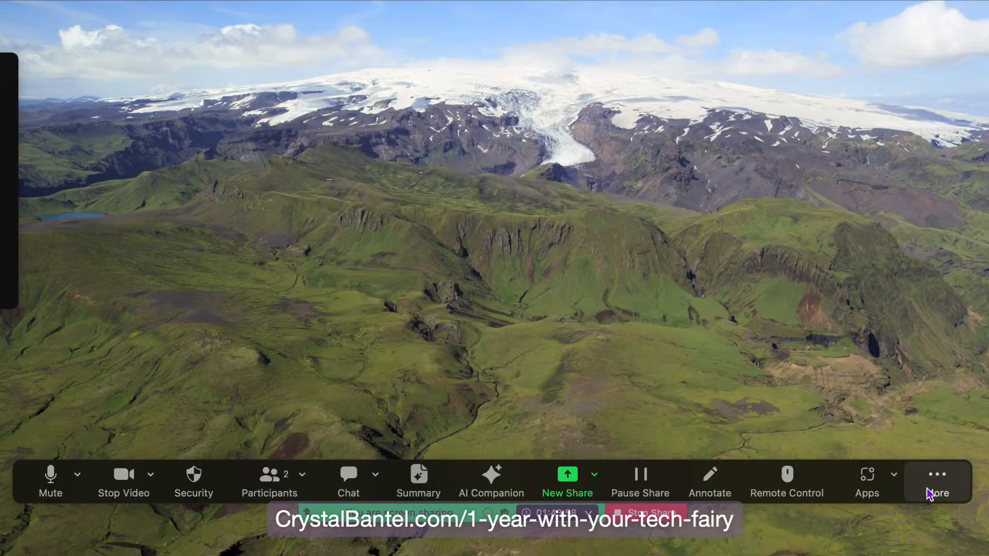
{"action": "left_click", "coordinate": [940, 479]}
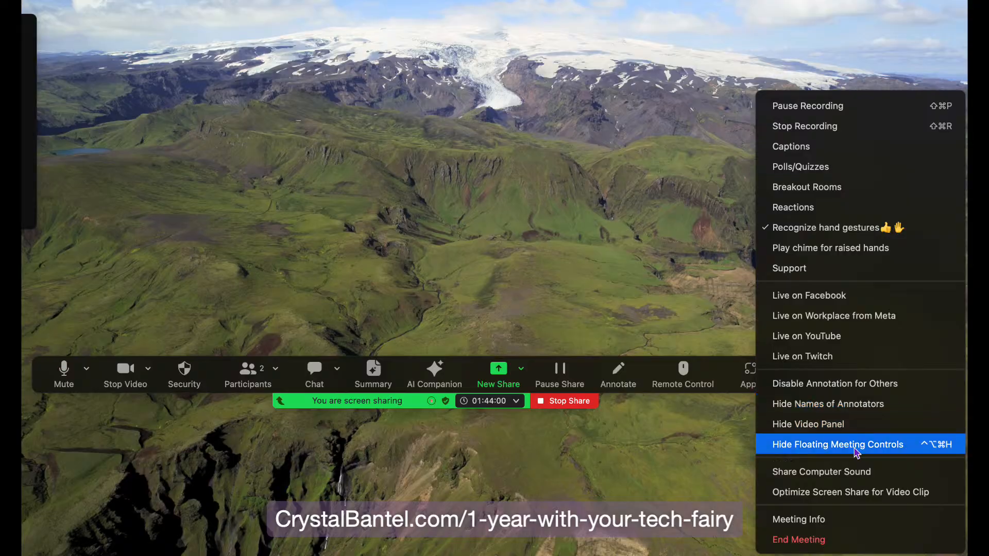
{"action": "left_click", "coordinate": [837, 444]}
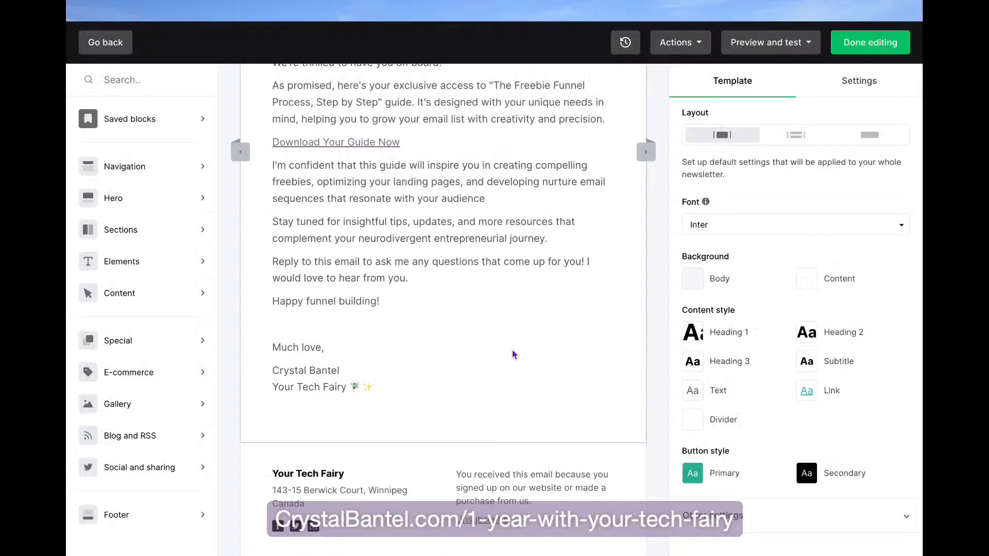
{"action": "scroll", "coordinate": [512, 349], "scroll_direction": "up", "scroll_amount": 5}
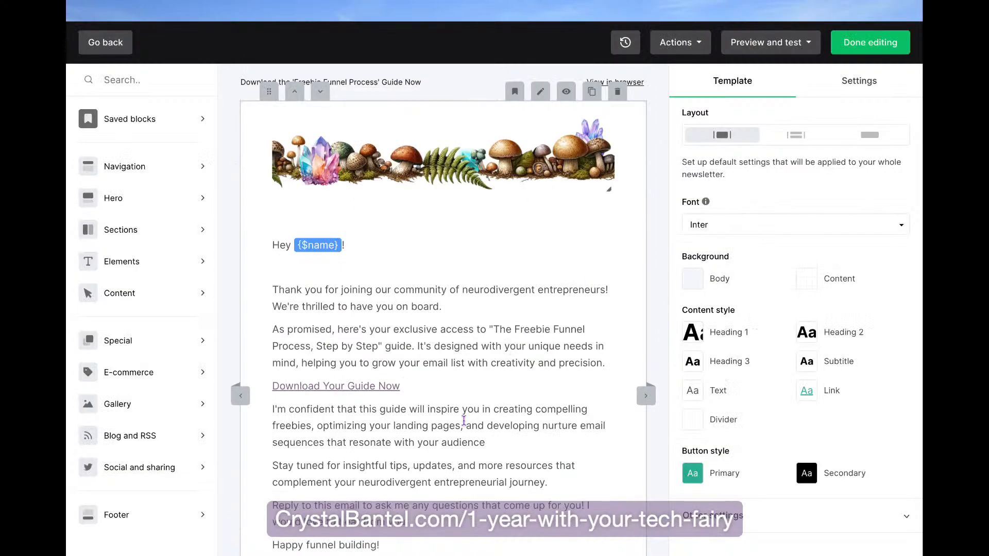
- Finish the freebie delivery email, save the trigger settings, then toggle the workflow on and off again
{"action": "left_click", "coordinate": [887, 46]}
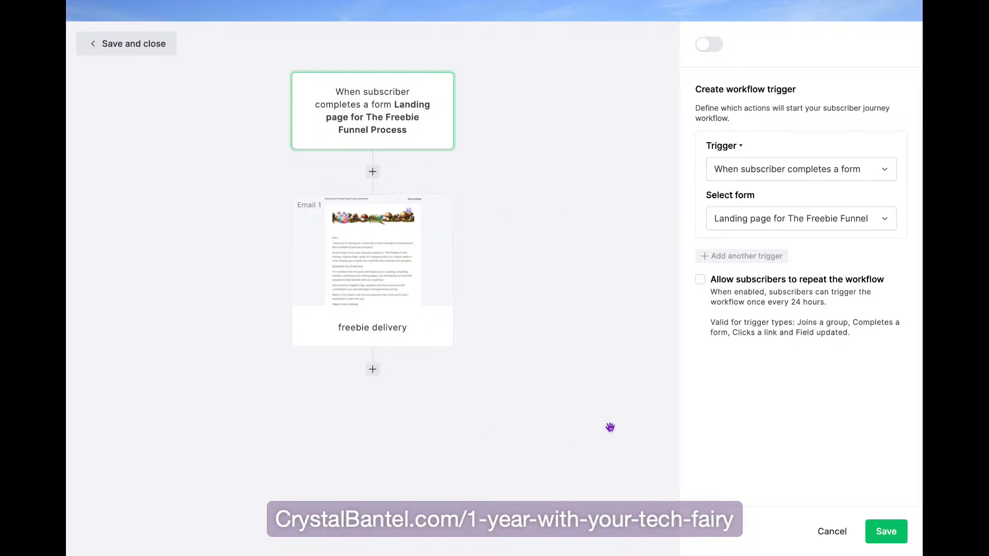
{"action": "left_click", "coordinate": [896, 532]}
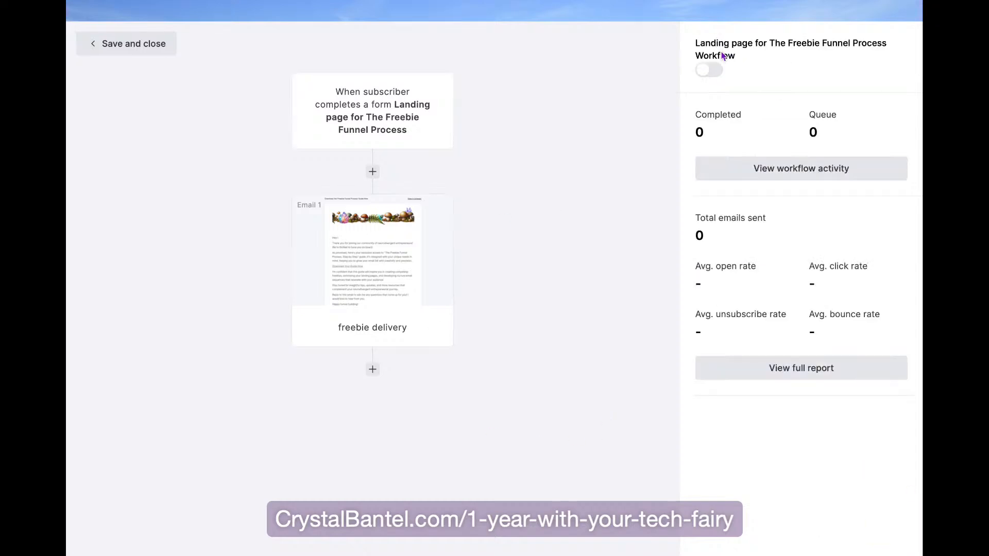
{"action": "left_click", "coordinate": [708, 75]}
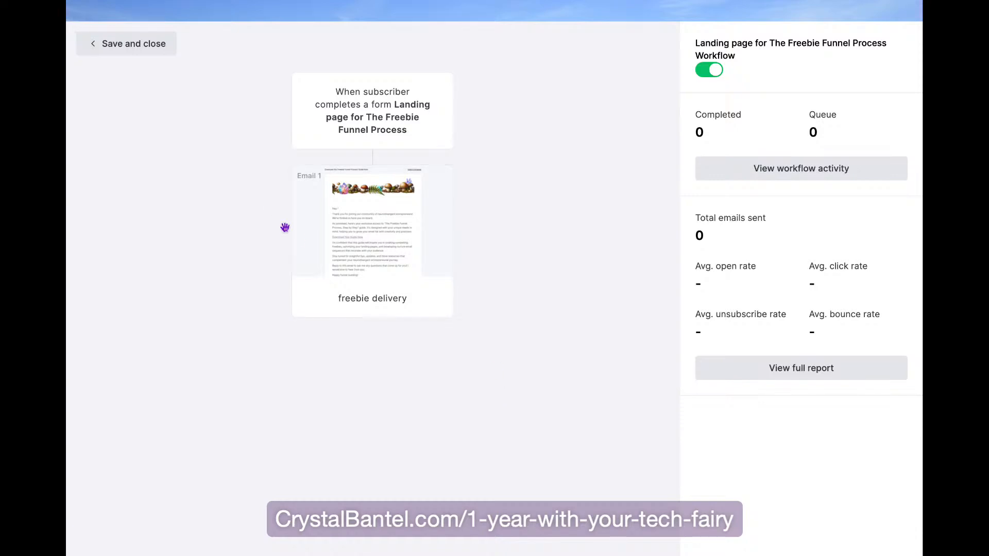
{"action": "left_click", "coordinate": [709, 70]}
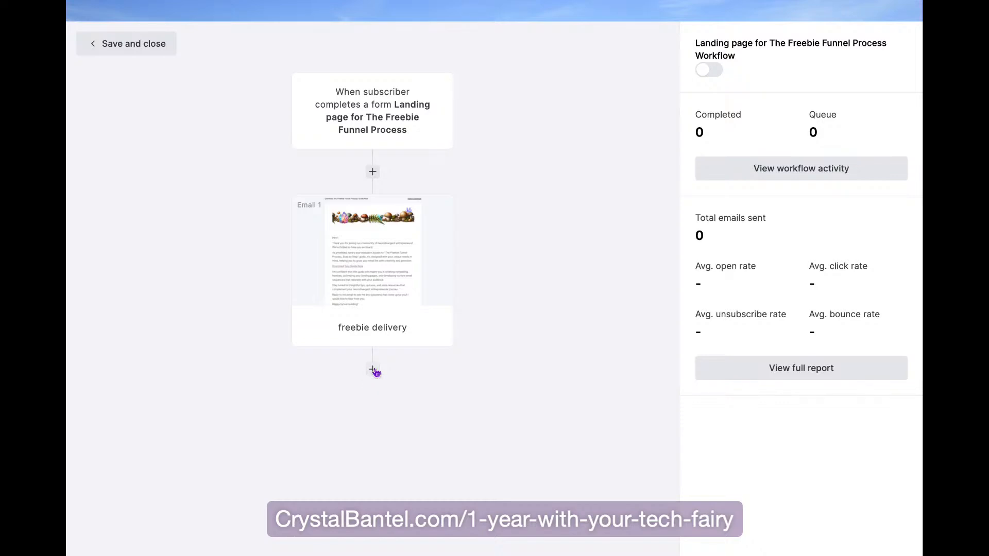
- Add a Delay step after the delivery email, then delete it again and confirm
{"action": "left_click", "coordinate": [373, 370]}
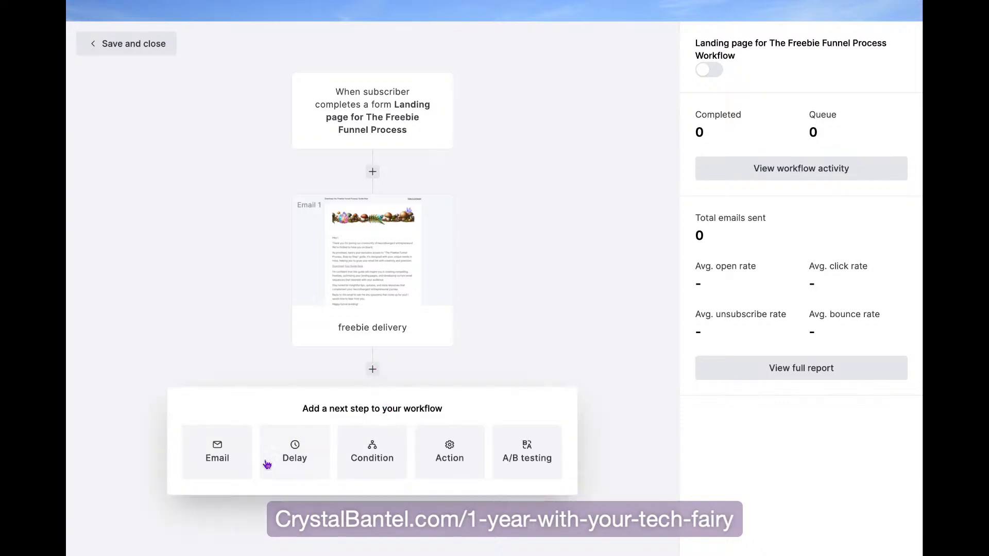
{"action": "left_click", "coordinate": [309, 459]}
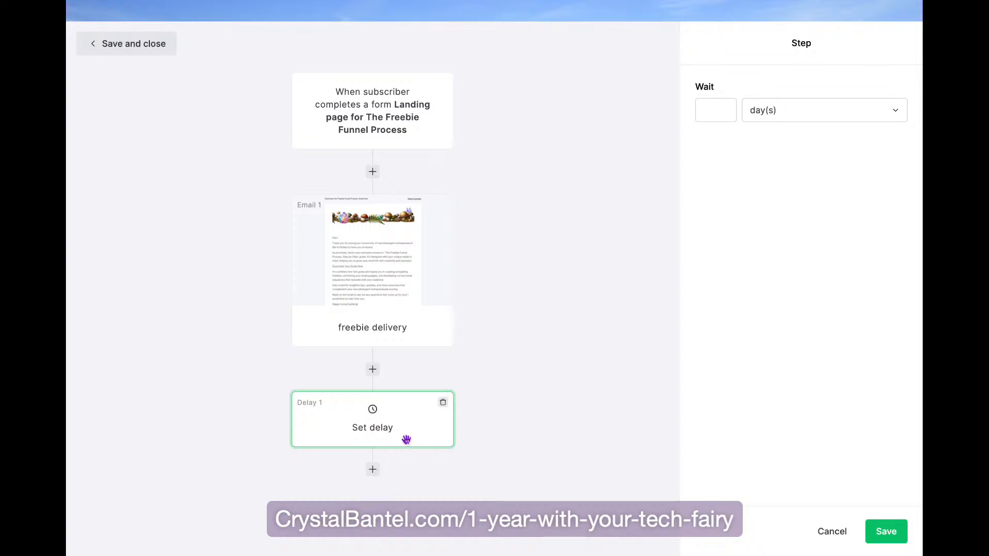
{"action": "left_click", "coordinate": [726, 111]}
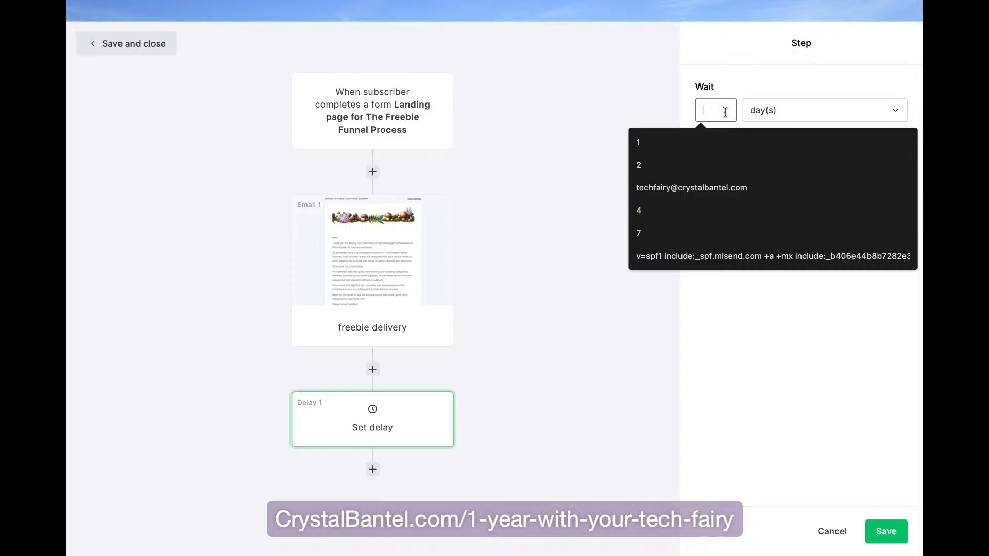
{"action": "left_click", "coordinate": [466, 288]}
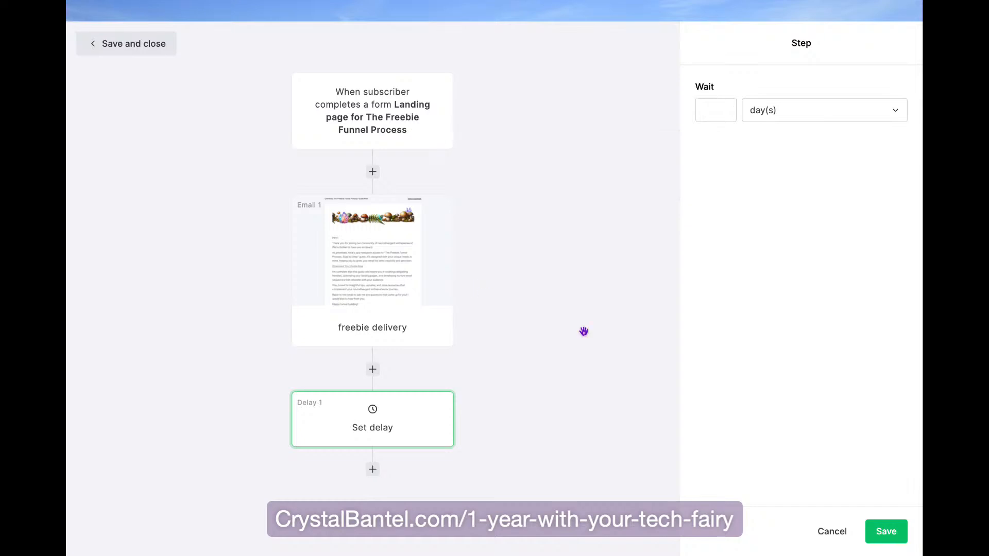
{"action": "left_click", "coordinate": [443, 403]}
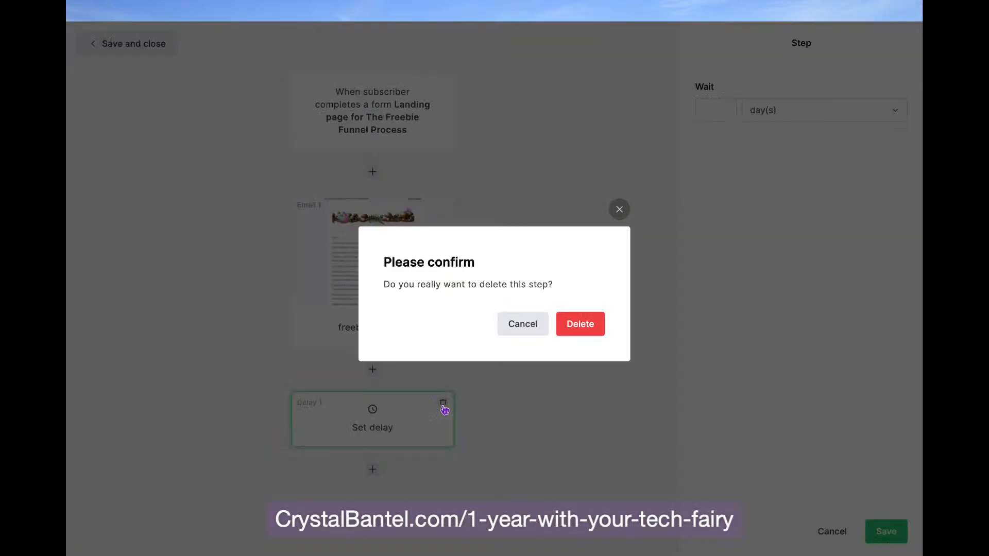
{"action": "left_click", "coordinate": [591, 326]}
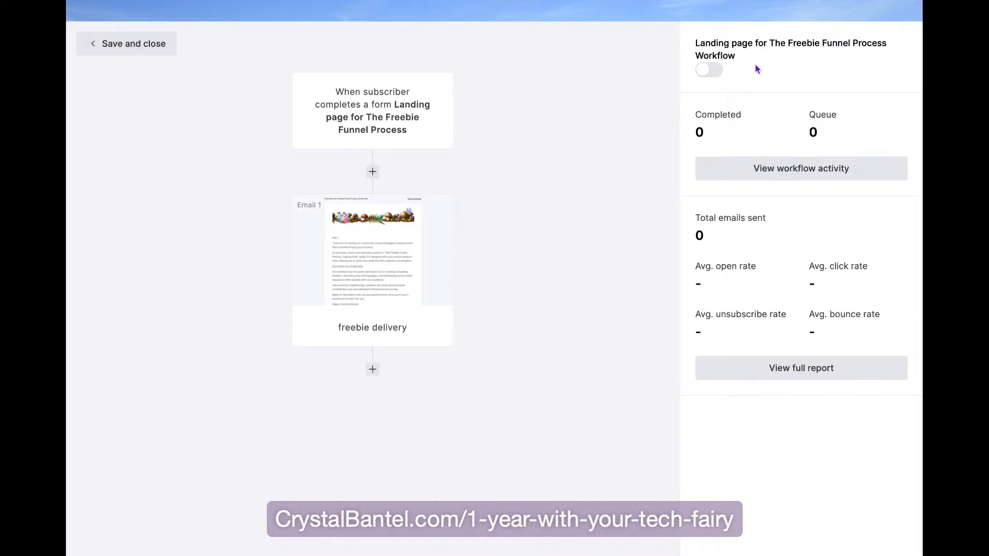
- Turn the freebie workflow back on and save and close the editor
{"action": "left_click", "coordinate": [713, 70]}
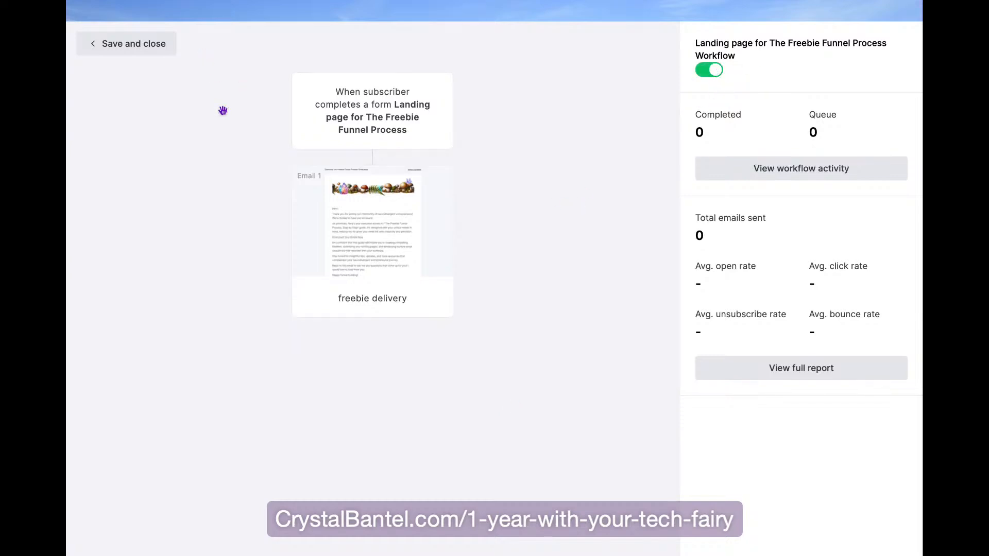
{"action": "left_click", "coordinate": [140, 50]}
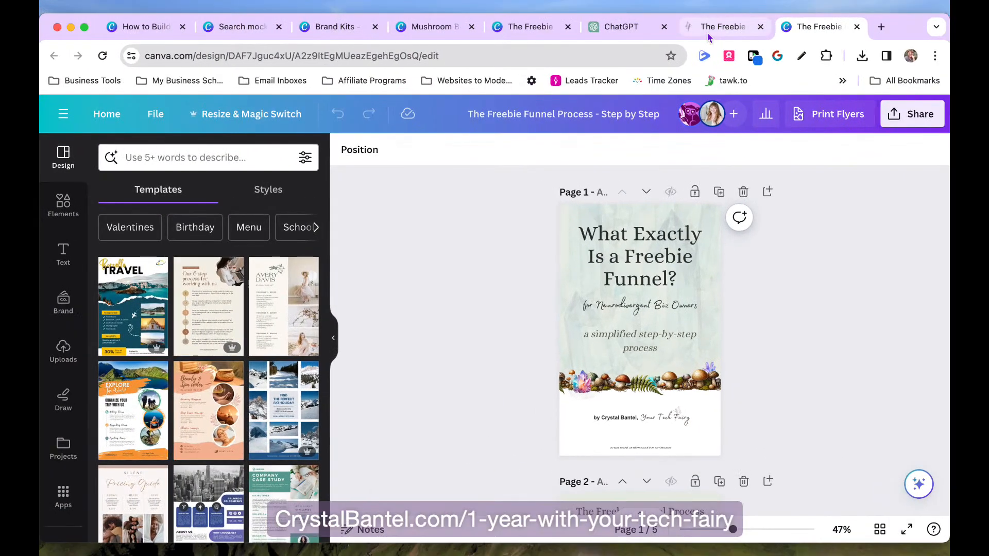
{"action": "left_click", "coordinate": [709, 32]}
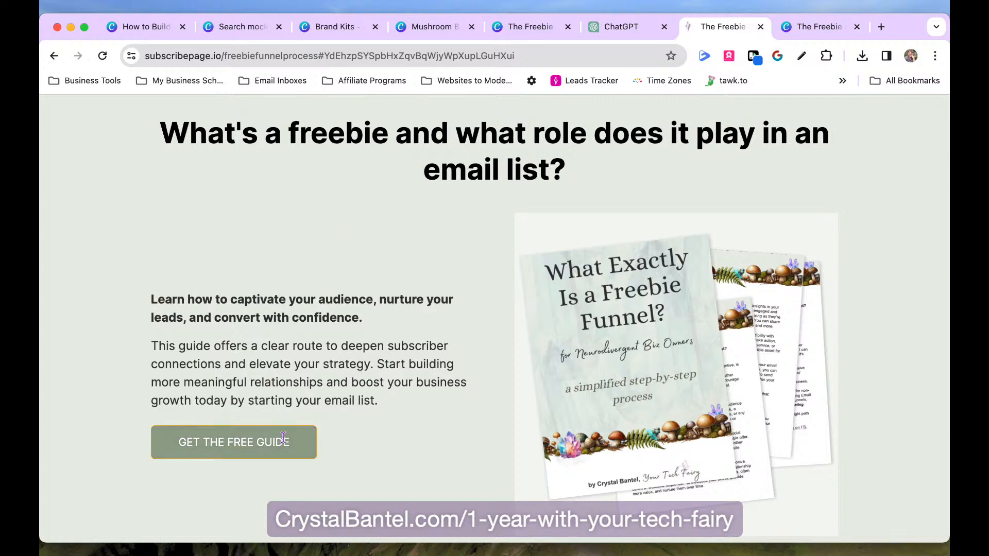
- Submit the Get the Free Guide sign-up form with the prefilled email
{"action": "left_click", "coordinate": [294, 451]}
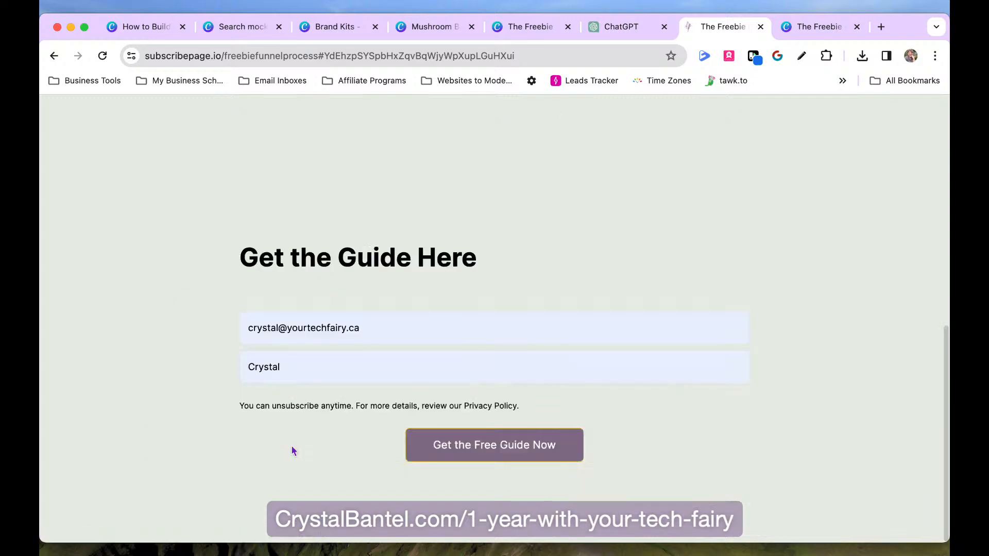
{"action": "left_click", "coordinate": [372, 330]}
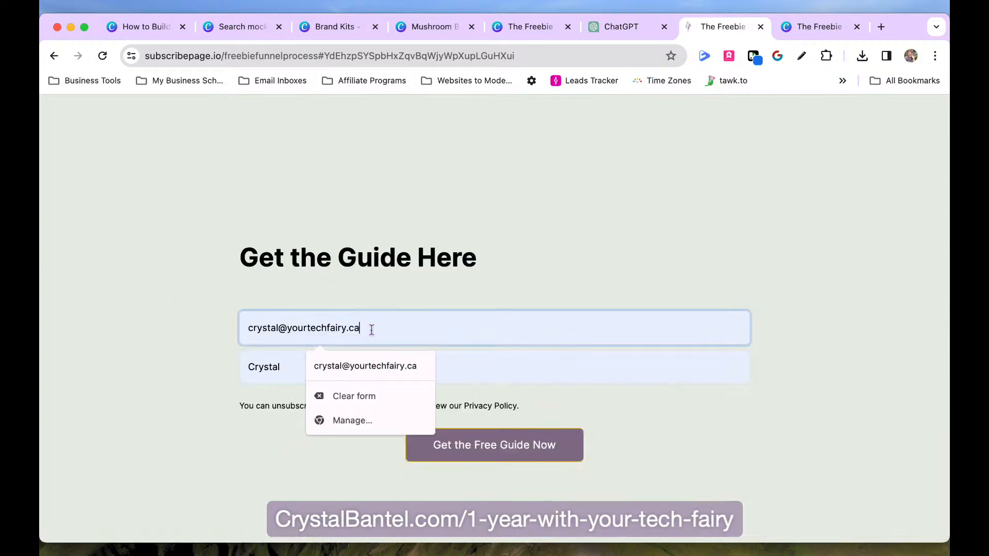
{"action": "left_click", "coordinate": [228, 370]}
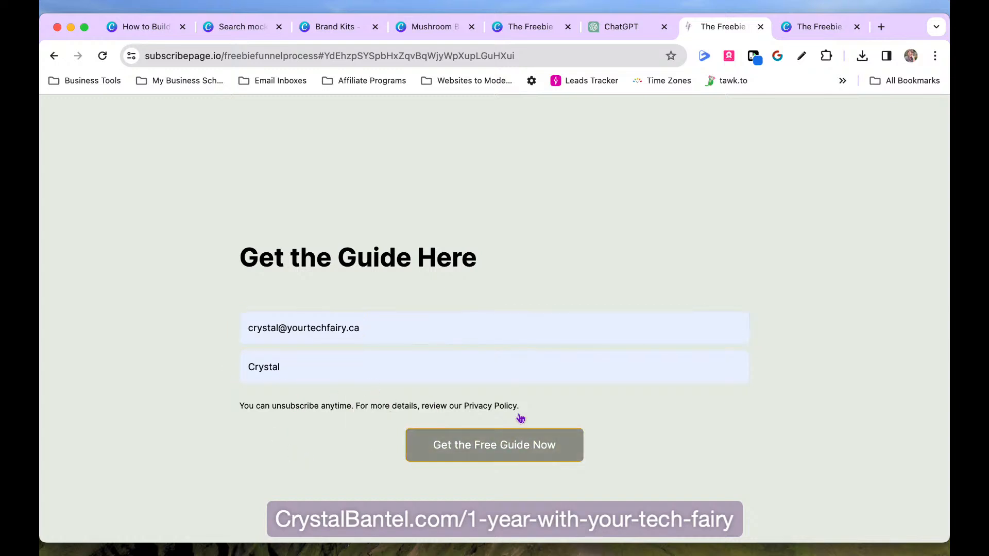
{"action": "left_click", "coordinate": [515, 453]}
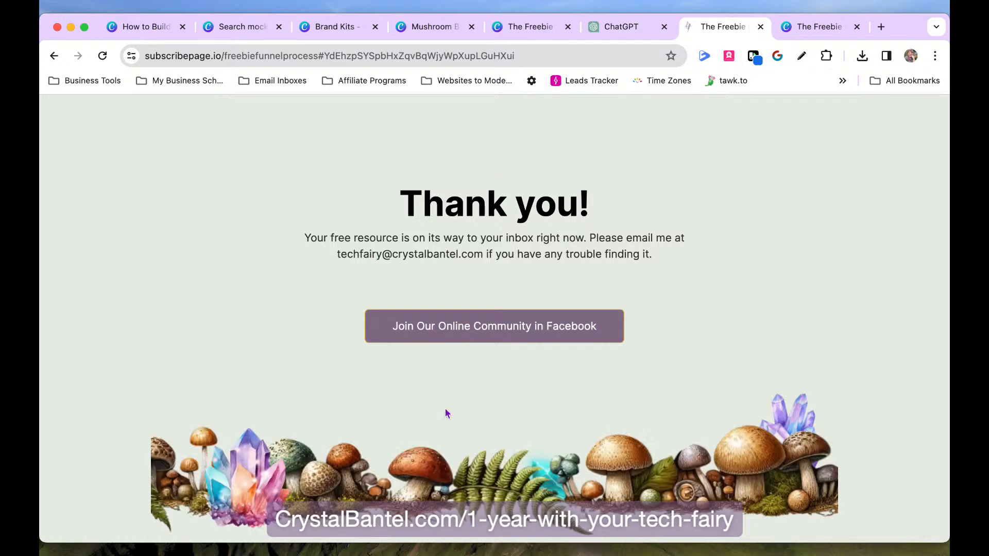
- From the Thank you! page, visit the Facebook community group, then close that tab
{"action": "scroll", "coordinate": [783, 425], "scroll_direction": "down", "scroll_amount": 1}
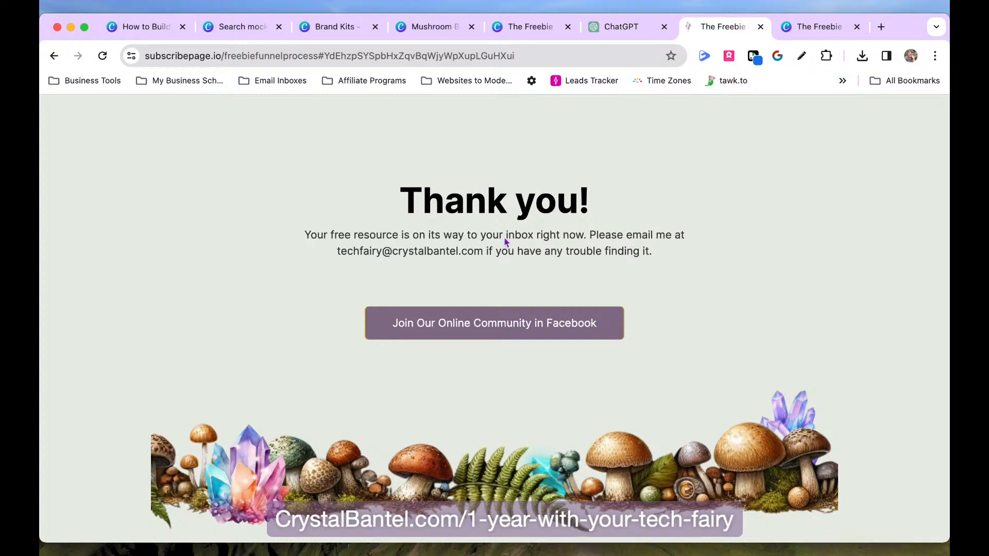
{"action": "left_click", "coordinate": [496, 324]}
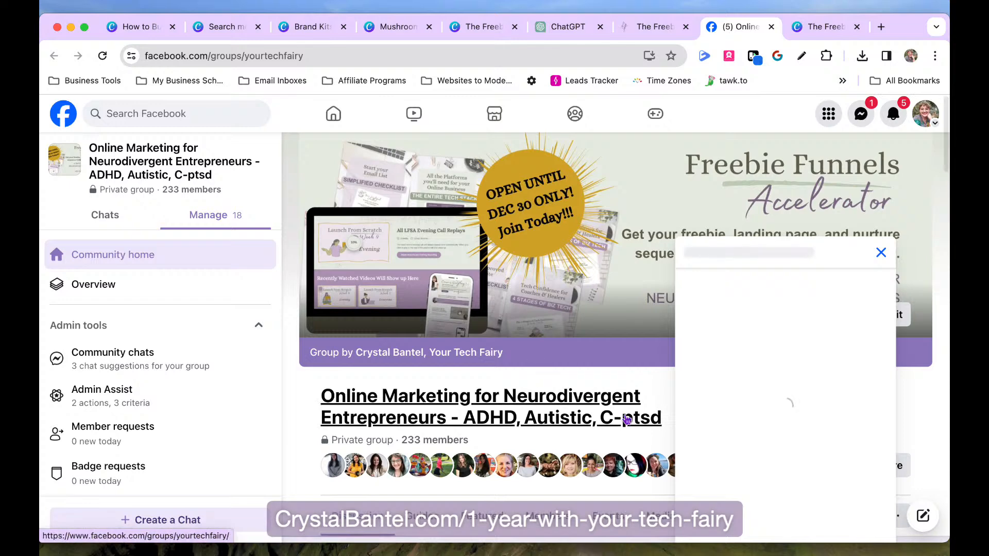
{"action": "left_click", "coordinate": [881, 252]}
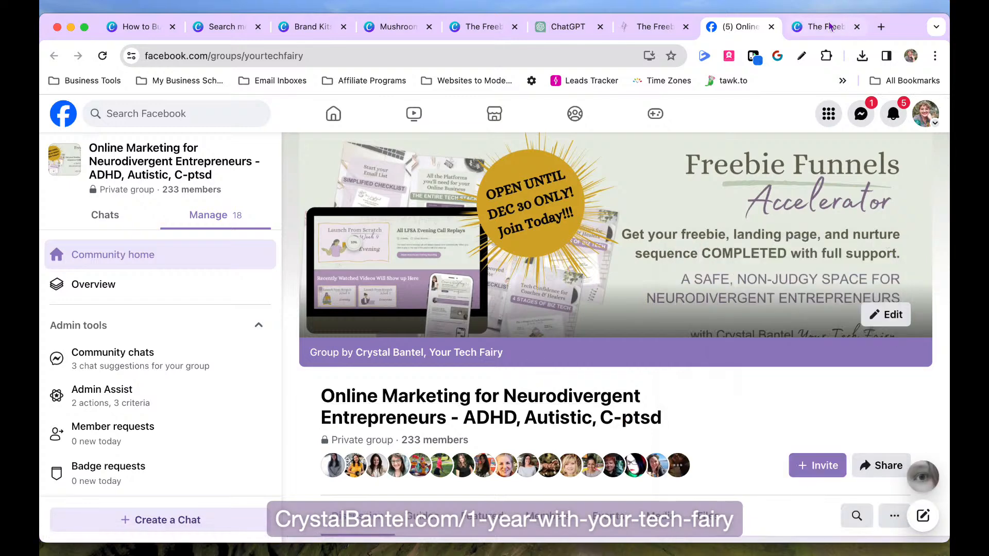
{"action": "left_click", "coordinate": [771, 27]}
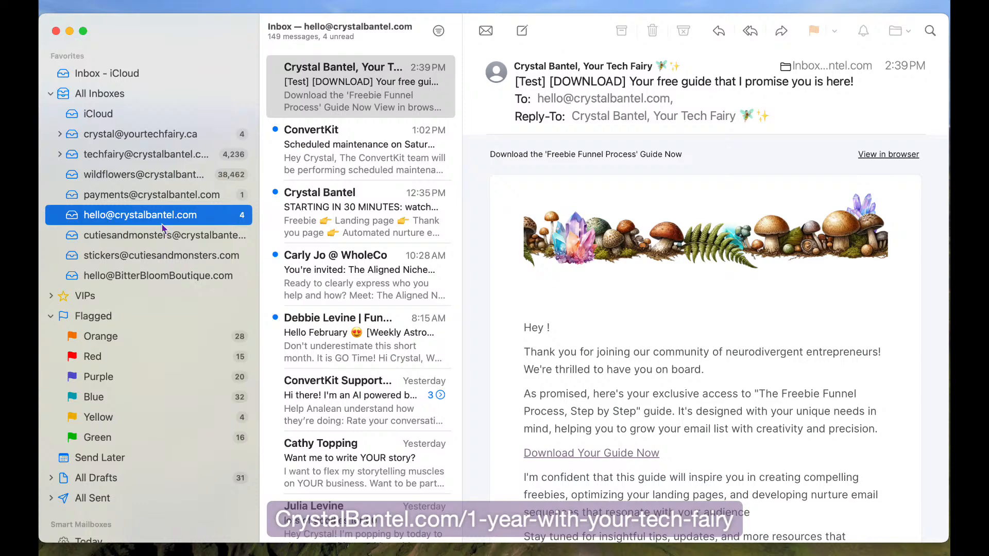
- Find the [DOWNLOAD] freebie email in Apple Mail and open it in its own window
{"action": "left_click", "coordinate": [158, 197]}
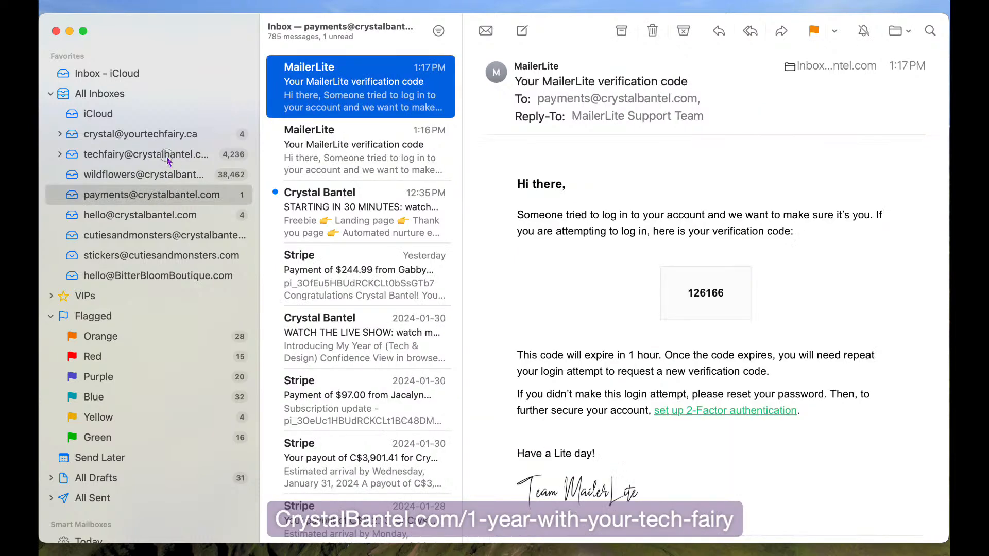
{"action": "left_click", "coordinate": [168, 157]}
{"action": "left_click", "coordinate": [171, 178]}
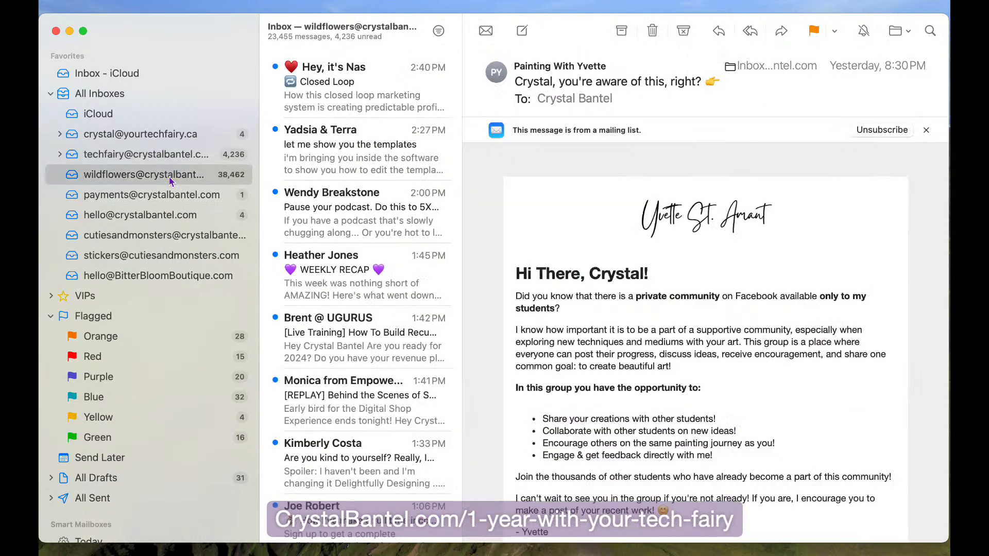
{"action": "left_click", "coordinate": [158, 216]}
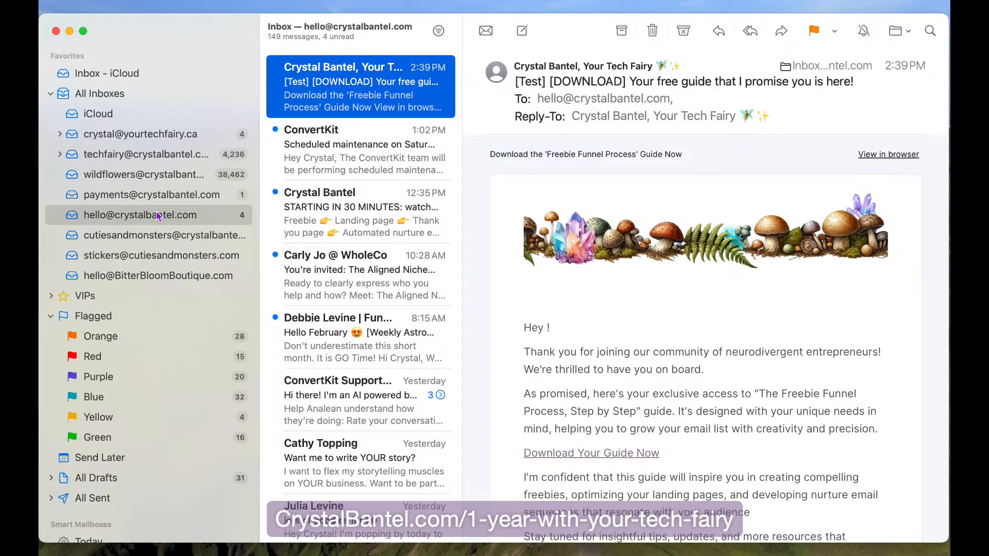
{"action": "left_click", "coordinate": [147, 133]}
{"action": "left_click", "coordinate": [364, 99]}
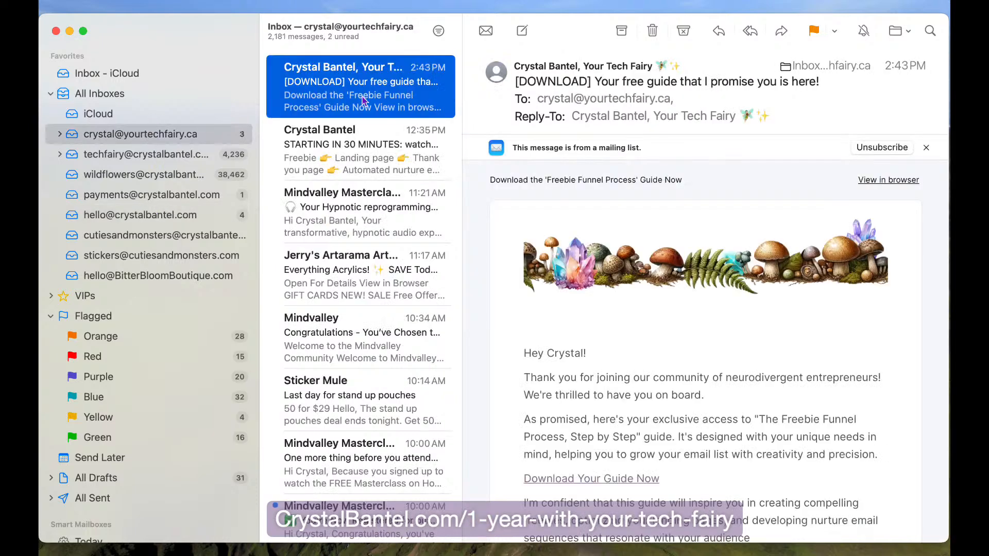
{"action": "double_click", "coordinate": [358, 94]}
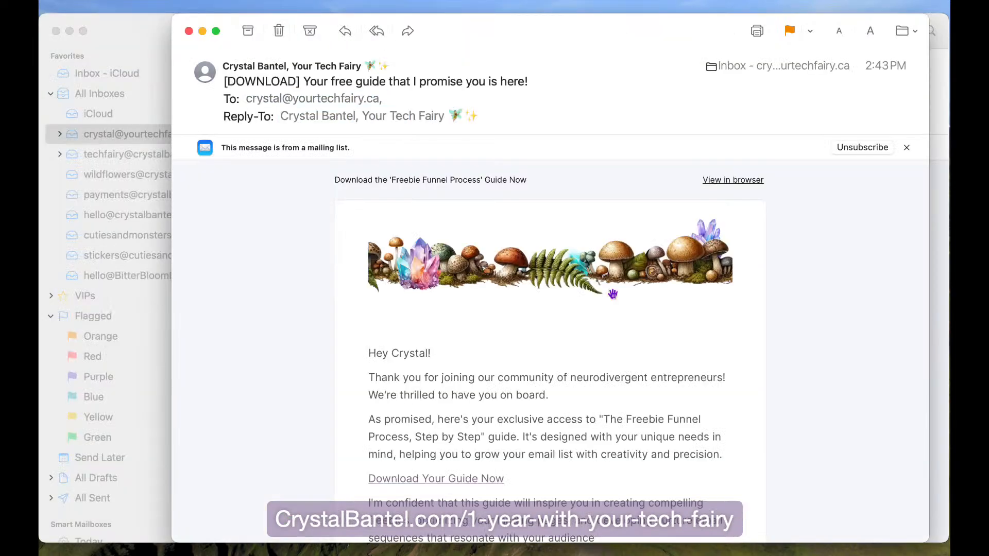
- Test the Download Your Guide Now link, close the Canva tabs, and return to MailerLite
{"action": "scroll", "coordinate": [820, 322], "scroll_direction": "down", "scroll_amount": 3}
{"action": "scroll", "coordinate": [820, 315], "scroll_direction": "down", "scroll_amount": 3}
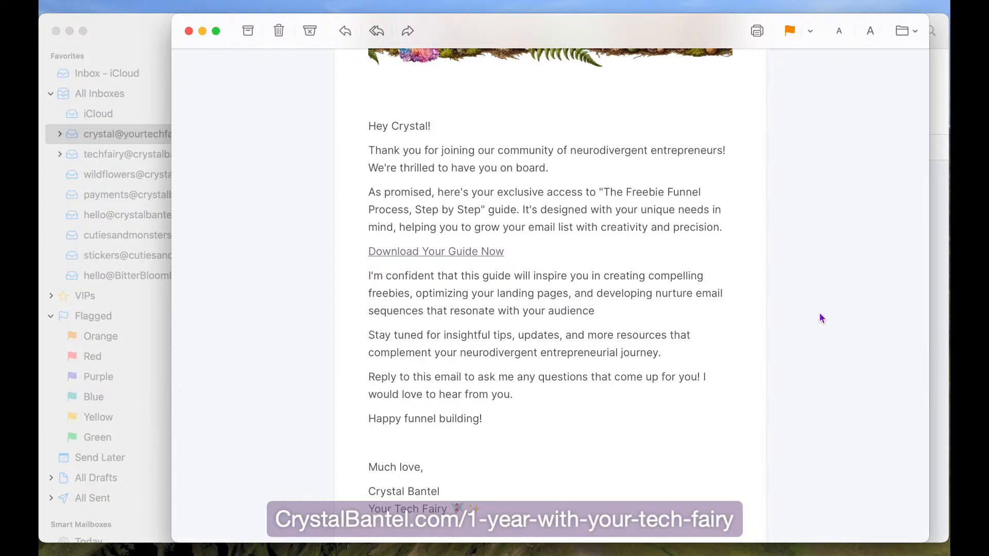
{"action": "scroll", "coordinate": [820, 318], "scroll_direction": "up", "scroll_amount": 3}
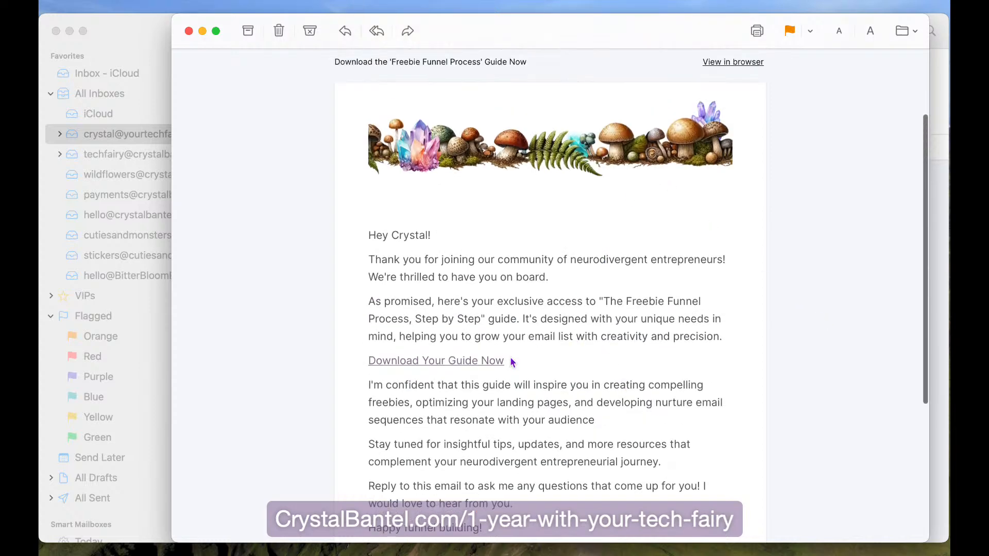
{"action": "left_click", "coordinate": [431, 363]}
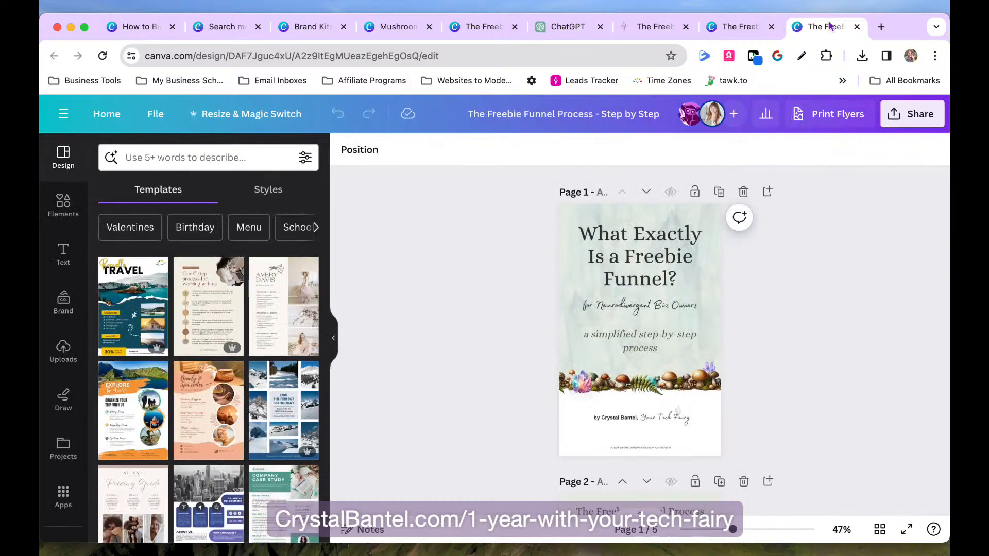
{"action": "left_click", "coordinate": [856, 27]}
{"action": "left_click", "coordinate": [857, 27]}
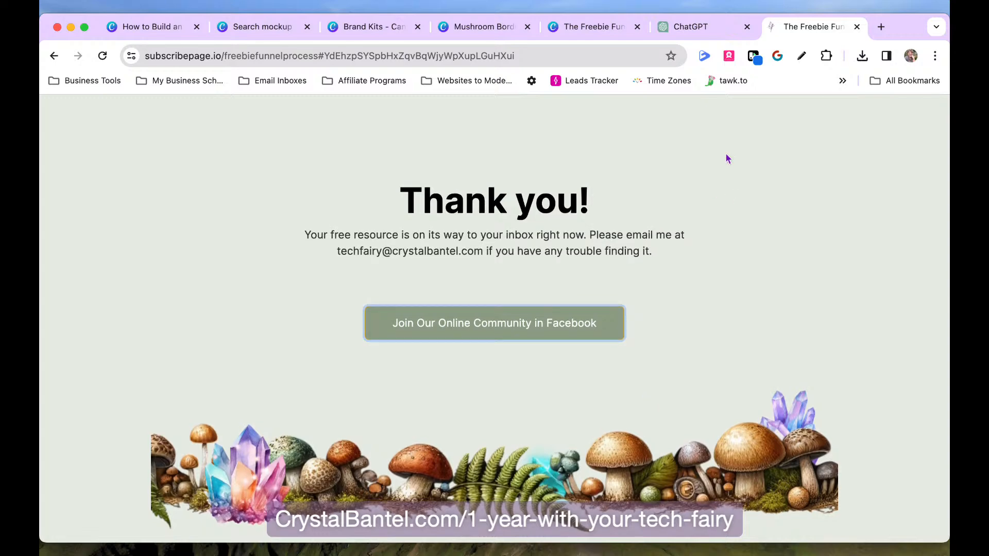
{"action": "key", "text": "ctrl+Right"}
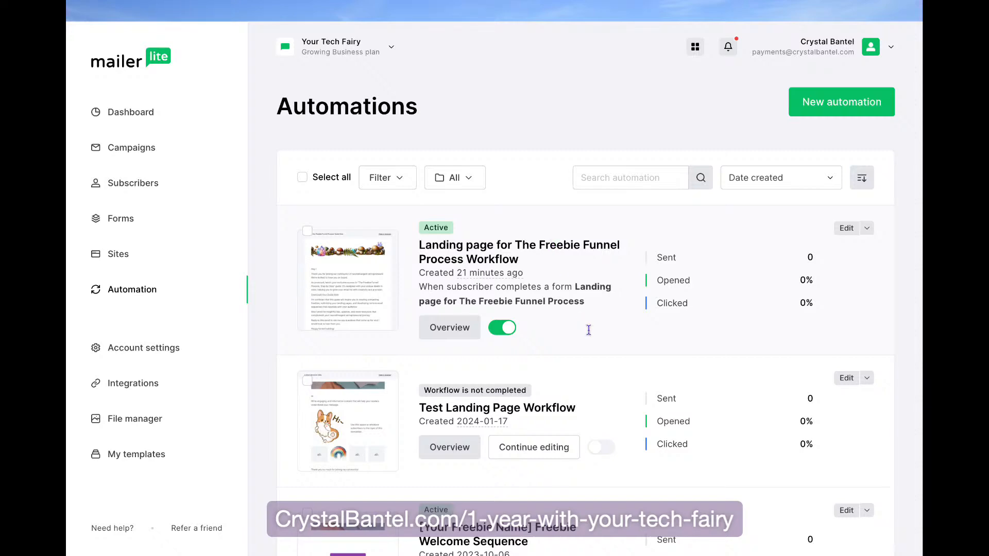
- Check the OPTED IN group's subscriber count under Subscribers > Groups
{"action": "scroll", "coordinate": [589, 331], "scroll_direction": "down", "scroll_amount": 3}
{"action": "scroll", "coordinate": [591, 326], "scroll_direction": "up", "scroll_amount": 3}
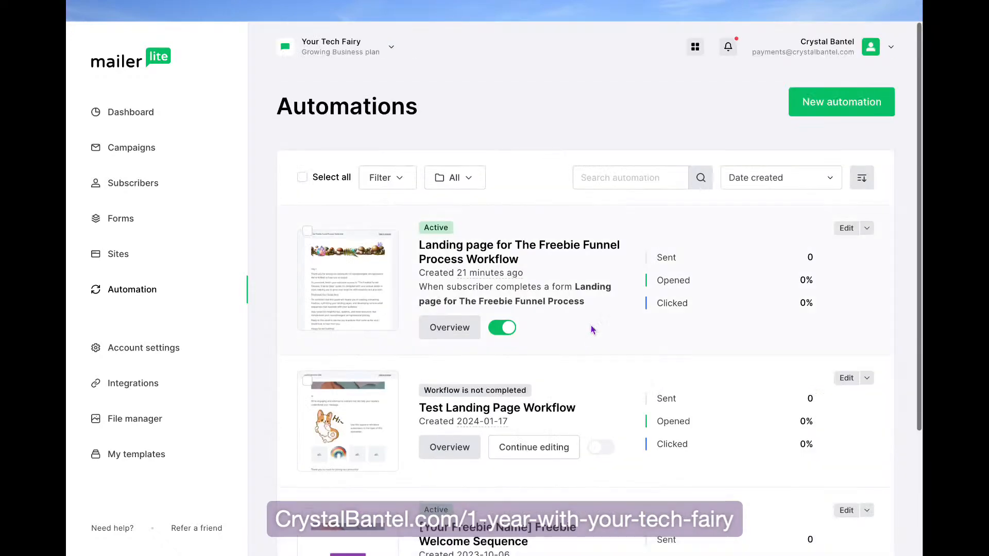
{"action": "left_click", "coordinate": [131, 188]}
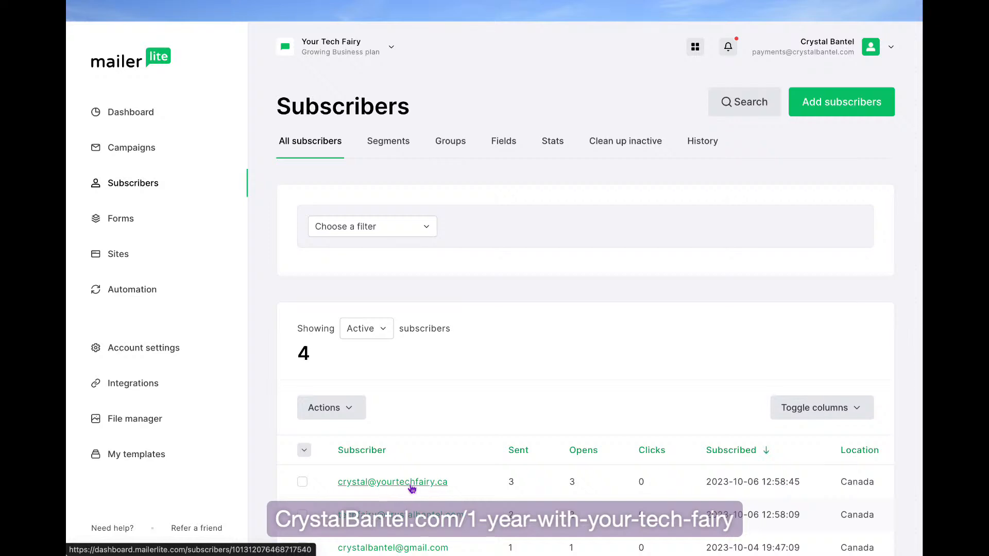
{"action": "left_click", "coordinate": [454, 151]}
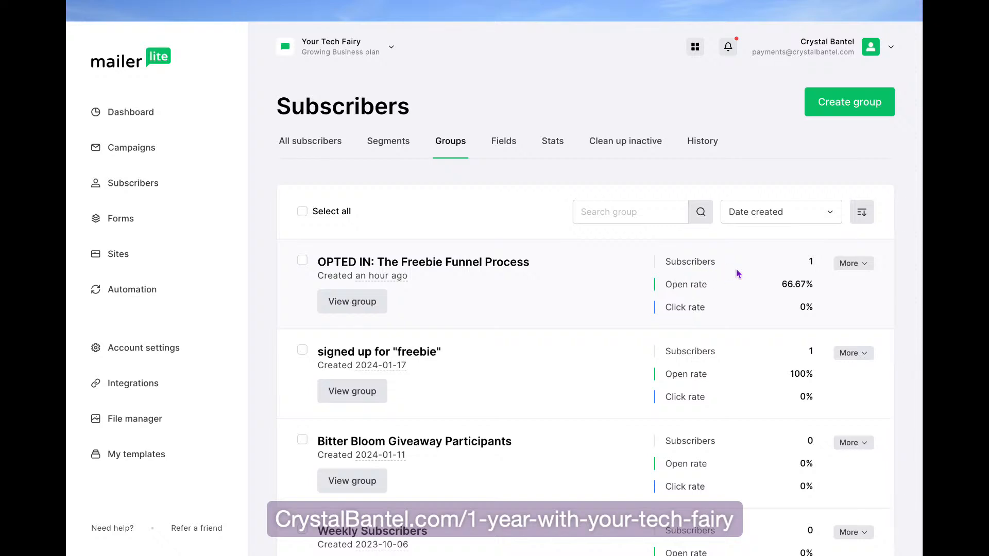
{"action": "left_click_drag", "start_coordinate": [817, 263], "coordinate": [656, 265]}
{"action": "left_click", "coordinate": [594, 288]}
- Compare against the thank-you page, recheck the group count, then go to Automation via Sites
{"action": "key", "text": "ctrl+Left"}
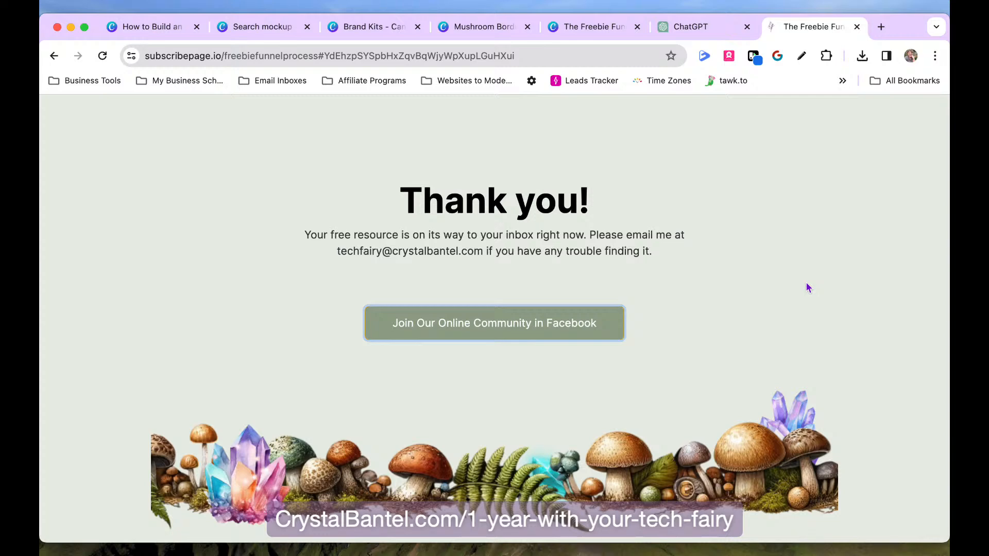
{"action": "key", "text": "ctrl+Right"}
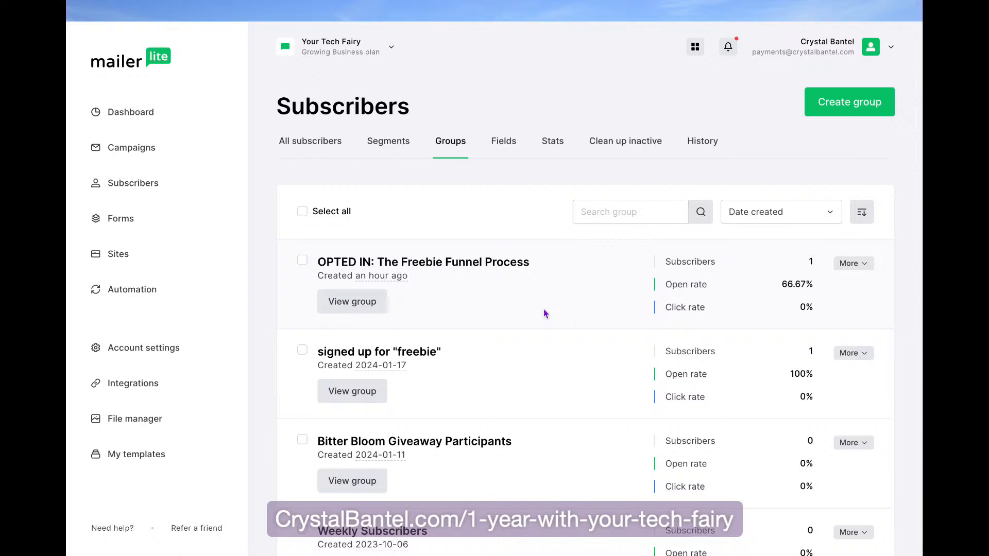
{"action": "left_click", "coordinate": [807, 262]}
{"action": "left_click_drag", "start_coordinate": [807, 262], "coordinate": [666, 263]}
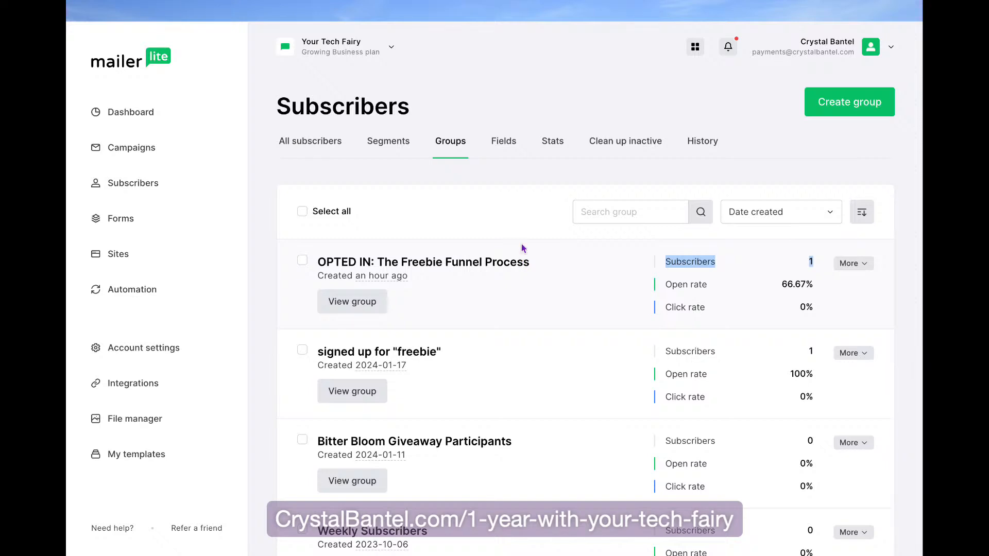
{"action": "left_click", "coordinate": [499, 174]}
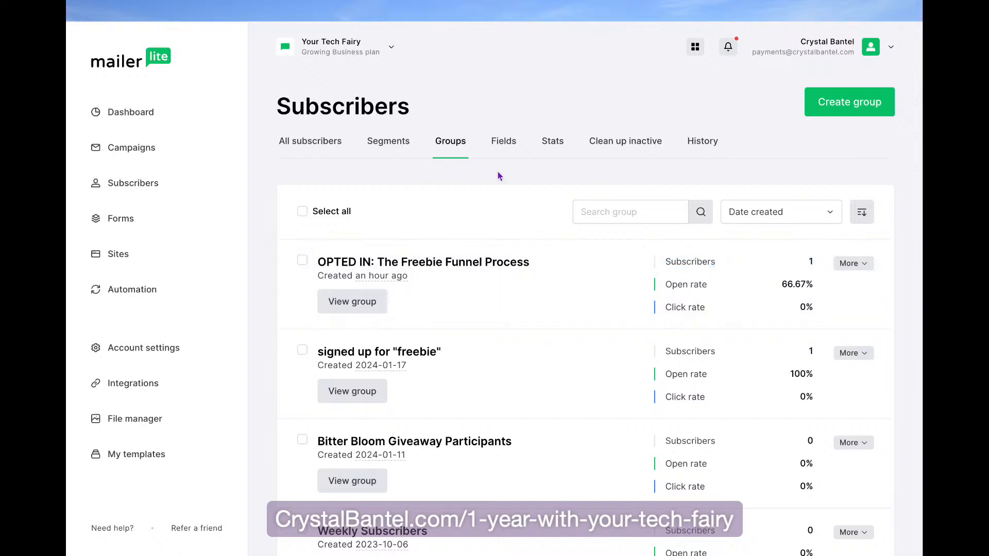
{"action": "left_click", "coordinate": [122, 258]}
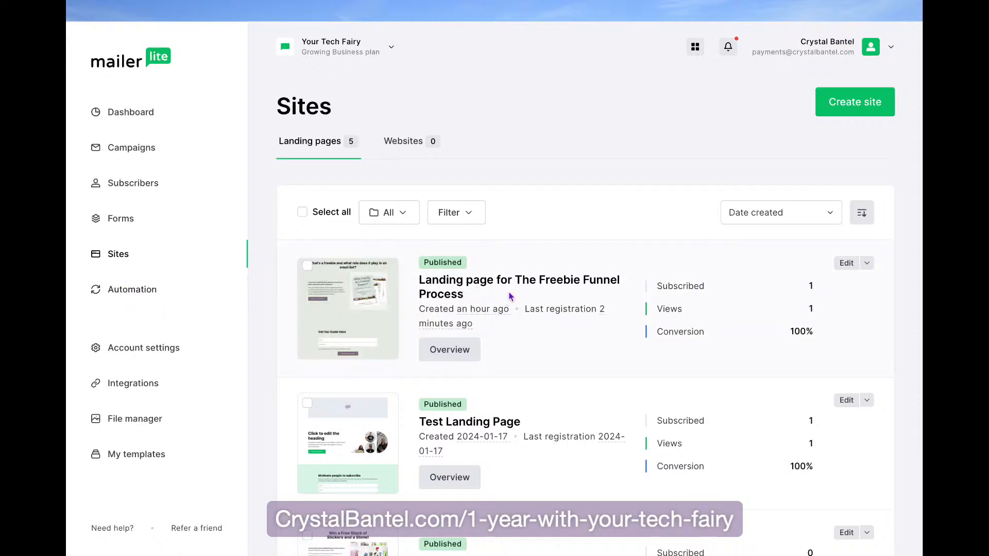
{"action": "left_click", "coordinate": [128, 291]}
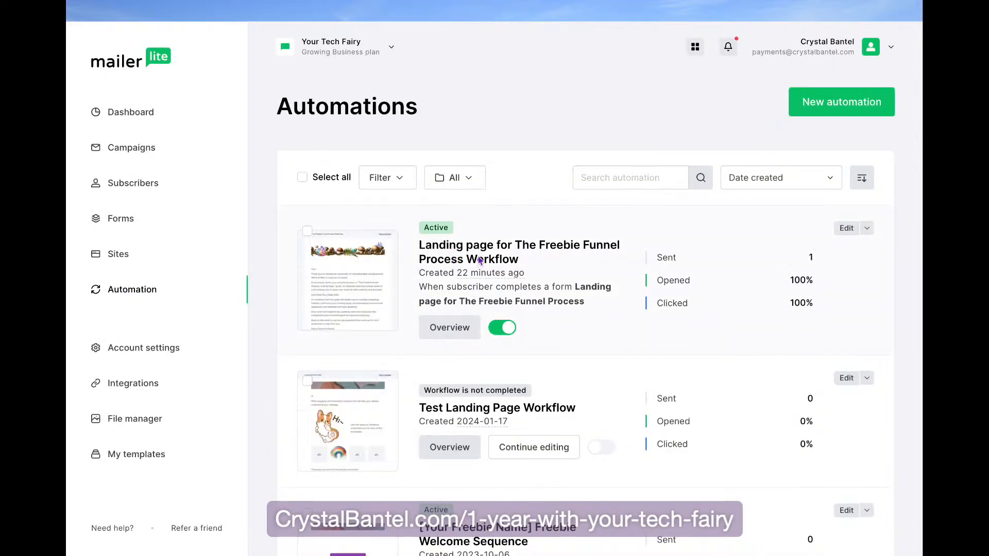
- Open the Freebie Funnel workflow, switch it off, and add a Delay step after freebie delivery
{"action": "left_click", "coordinate": [846, 228]}
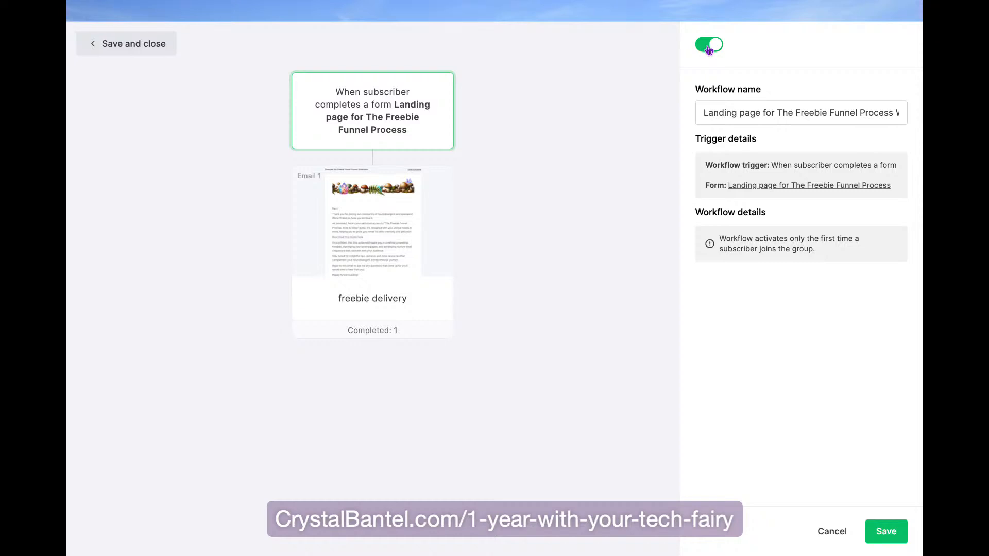
{"action": "left_click", "coordinate": [709, 46]}
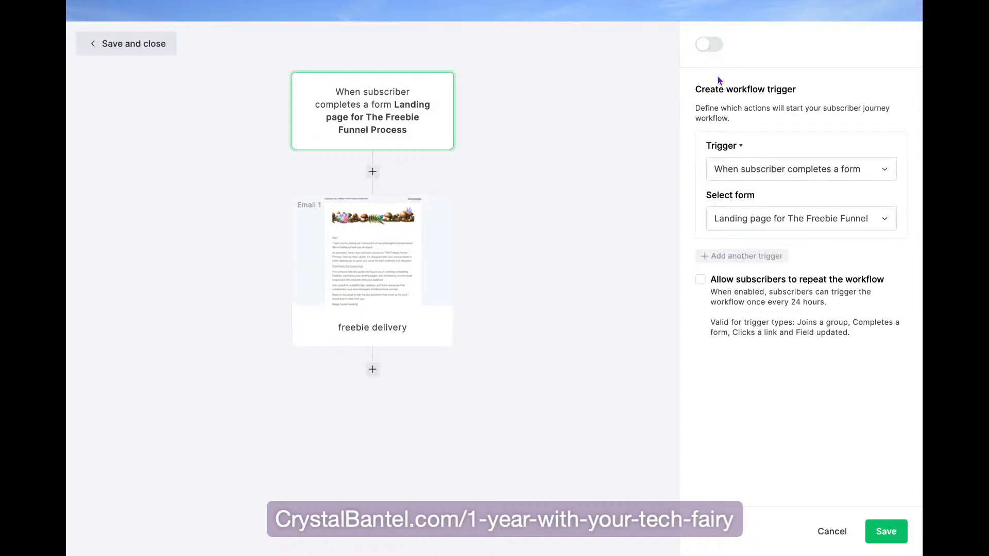
{"action": "left_click", "coordinate": [373, 370]}
{"action": "left_click", "coordinate": [305, 459]}
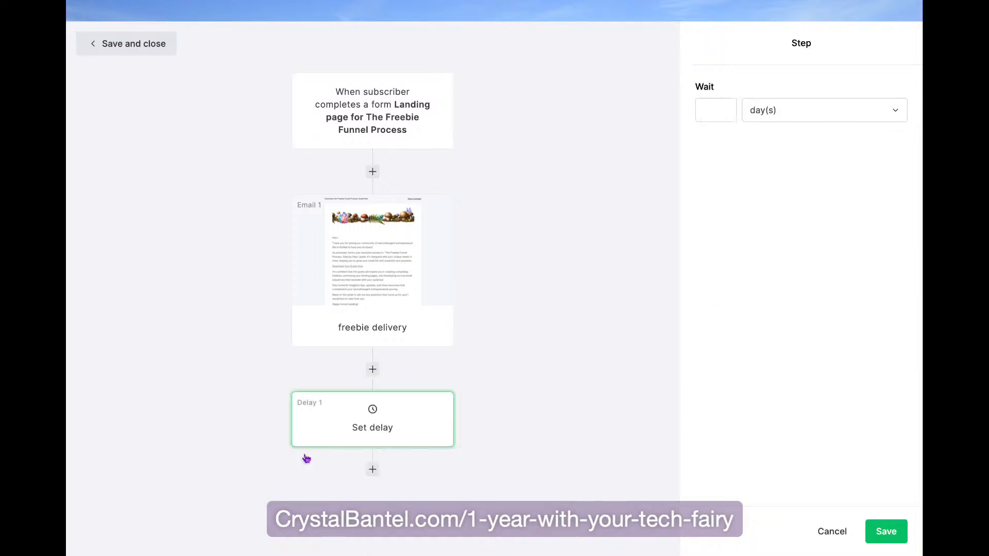
- Set the delay to 1 day and add an Email step after it
{"action": "left_click", "coordinate": [716, 112]}
{"action": "type", "text": "1"}
{"action": "left_click", "coordinate": [373, 471]}
{"action": "left_click", "coordinate": [223, 425]}
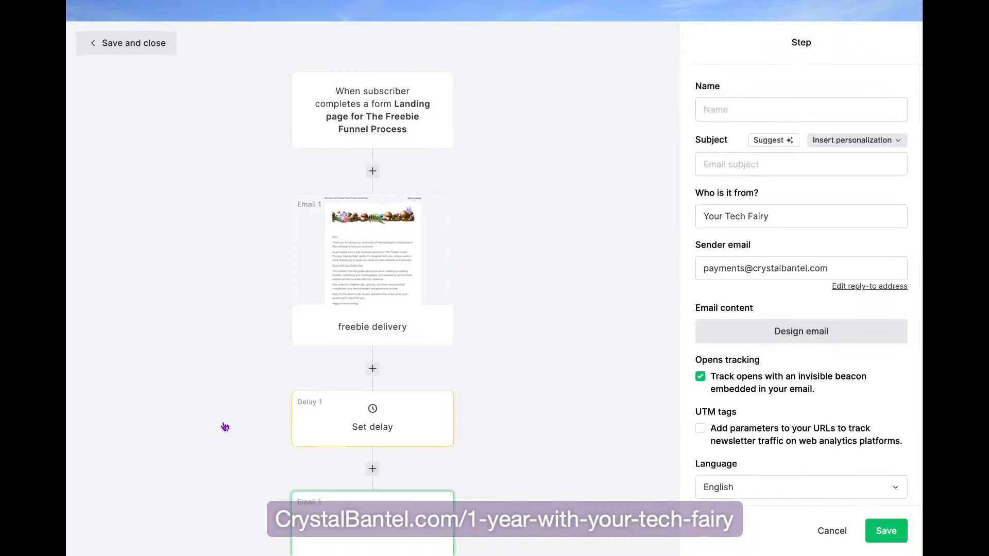
- Name the new email step '2nd email: expands on concepts from the resource'
{"action": "scroll", "coordinate": [470, 419], "scroll_direction": "down", "scroll_amount": 4}
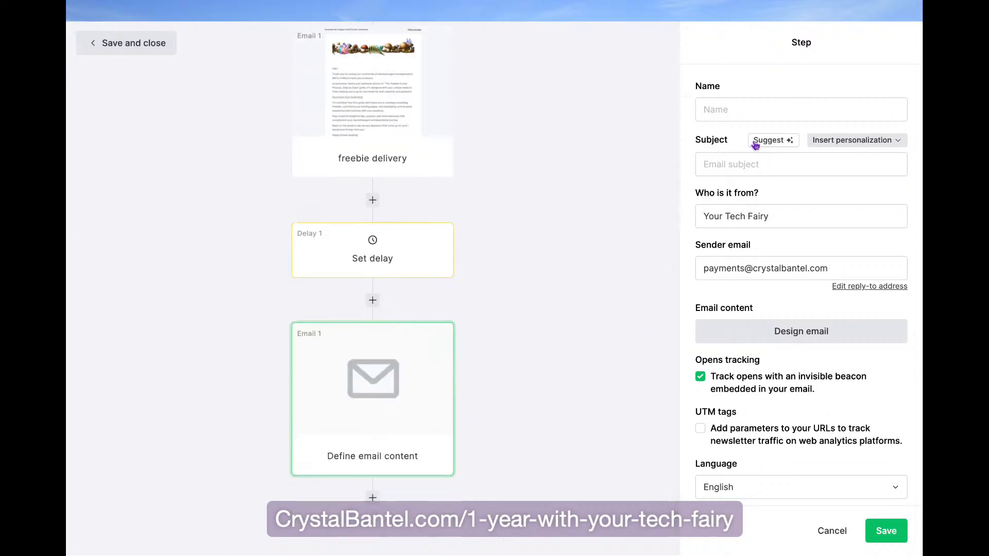
{"action": "left_click", "coordinate": [700, 110]}
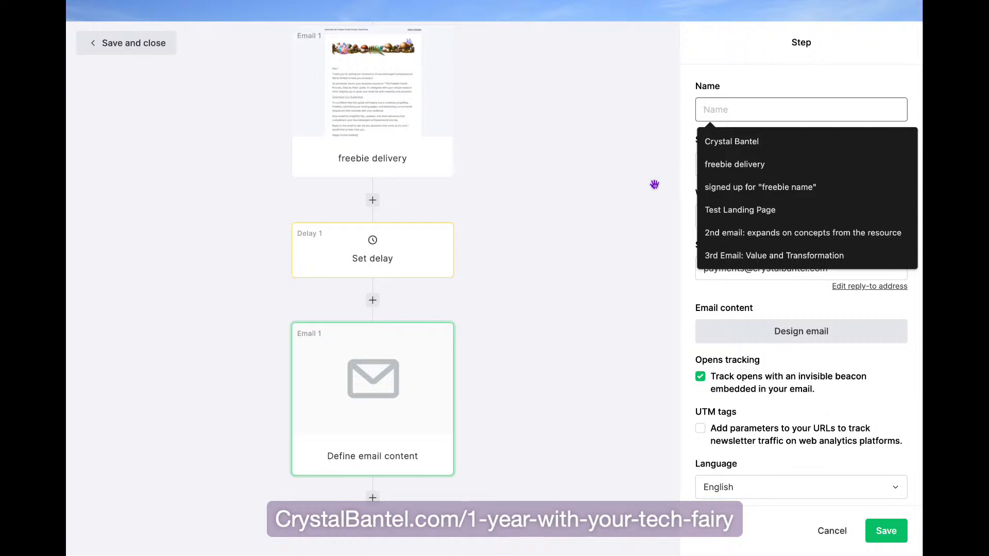
{"action": "left_click", "coordinate": [757, 234]}
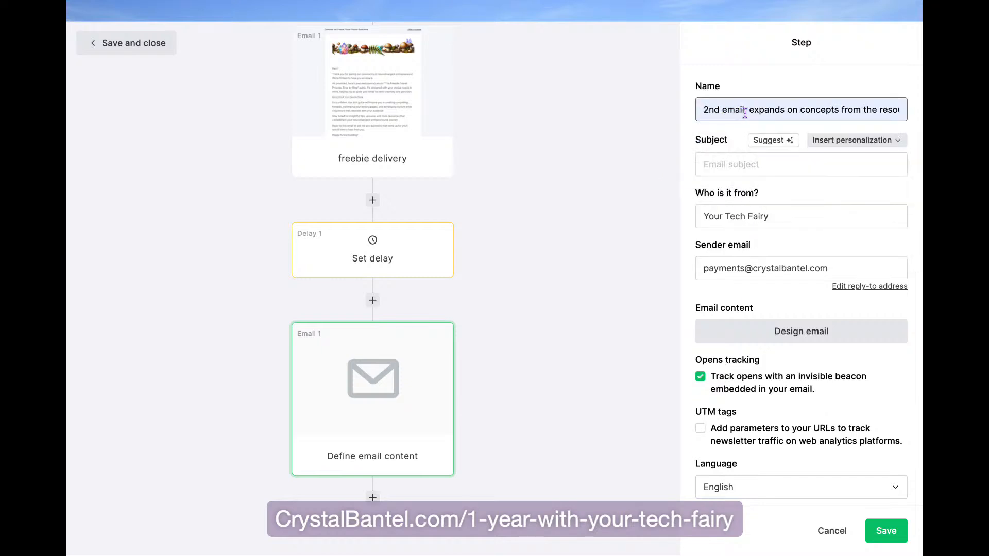
{"action": "left_click", "coordinate": [880, 106]}
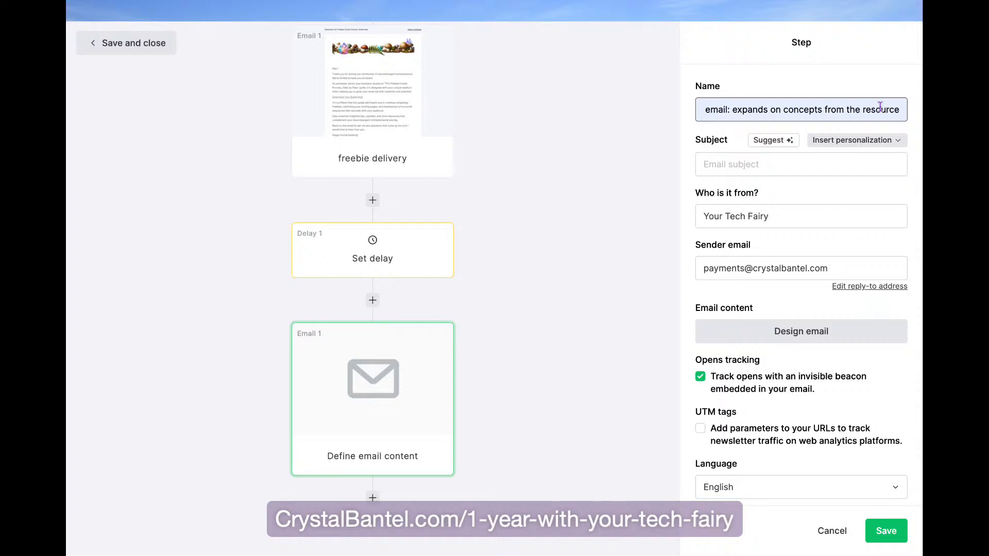
{"action": "left_click", "coordinate": [725, 166]}
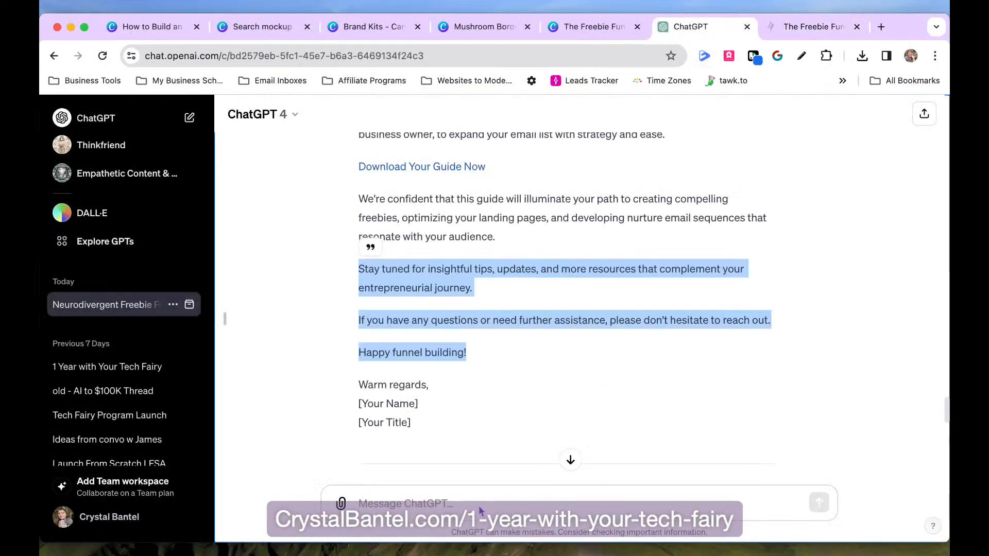
- Ask ChatGPT what first nurture email to send new subscribers one day after the freebie
{"action": "left_click", "coordinate": [479, 508]}
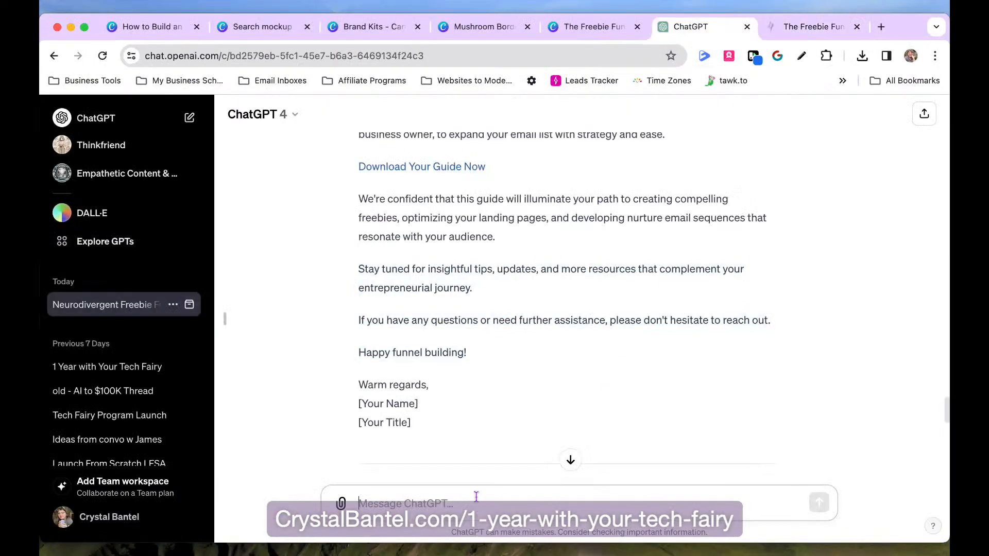
{"action": "type", "text": "What would be a good"}
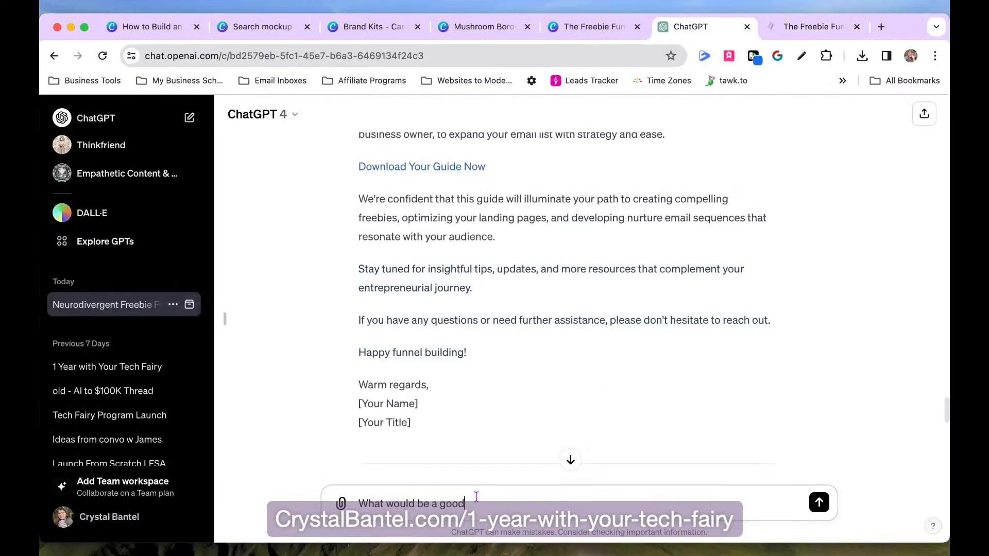
{"action": "type", "text": " 1st nurture "}
{"action": "type", "text": "email"}
{"action": "type", "text": " that I could send "}
{"action": "type", "text": "my new su"}
{"action": "type", "text": "bscribers"}
{"action": "type", "text": " one day after they"}
{"action": "type", "text": "'ve received "}
{"action": "type", "text": "my free resou"}
{"action": "type", "text": "rce"}
{"action": "type", "text": "? I thi"}
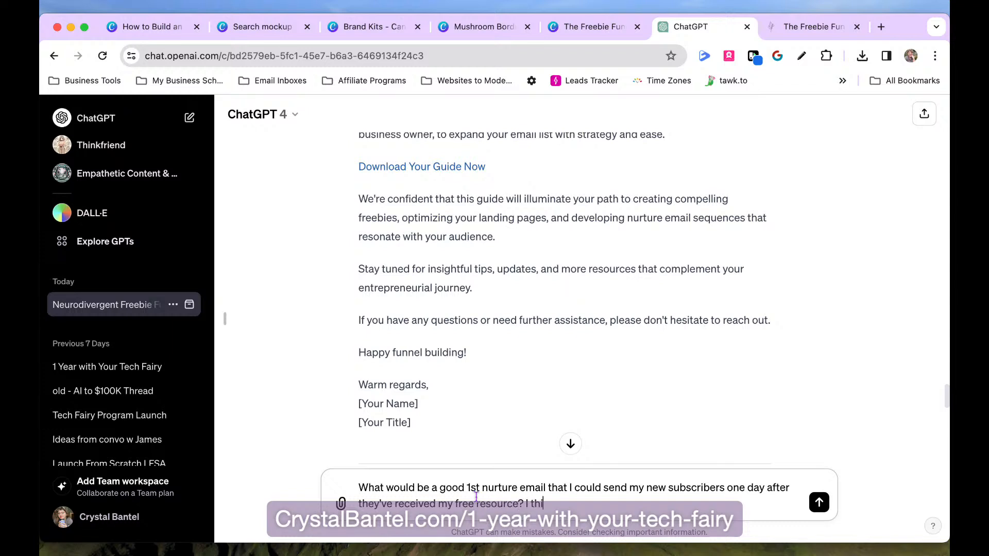
{"action": "type", "text": "nk it would be good to expand on"}
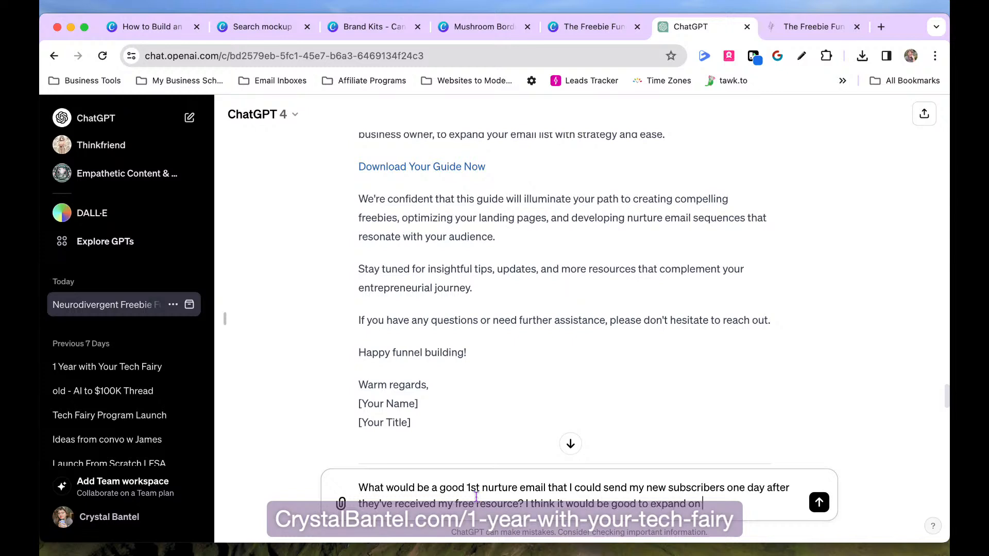
{"action": "type", "text": " the concepts that"}
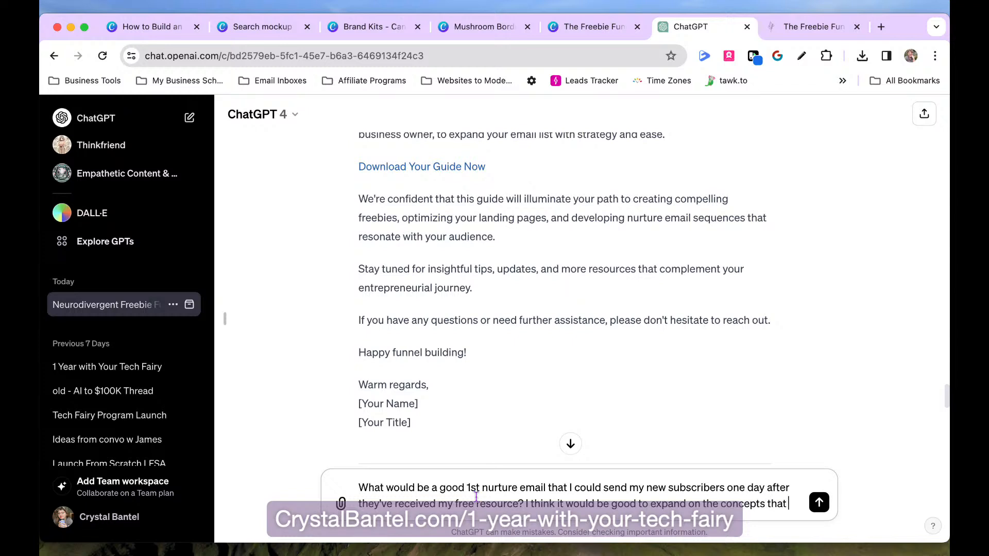
{"action": "type", "text": " I teach them about in th"}
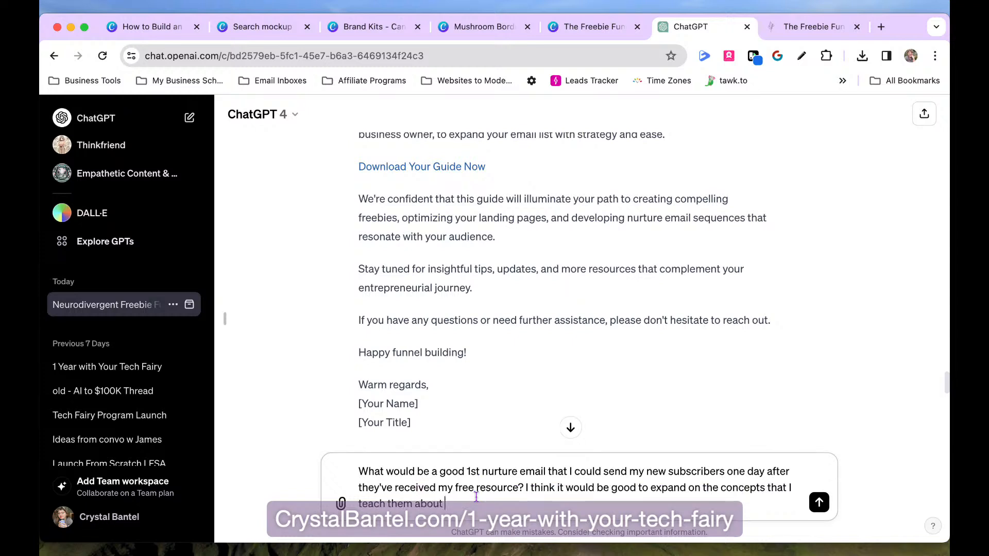
{"action": "type", "text": "e"}
{"action": "type", "text": "freebie."}
{"action": "key", "text": "Return"}
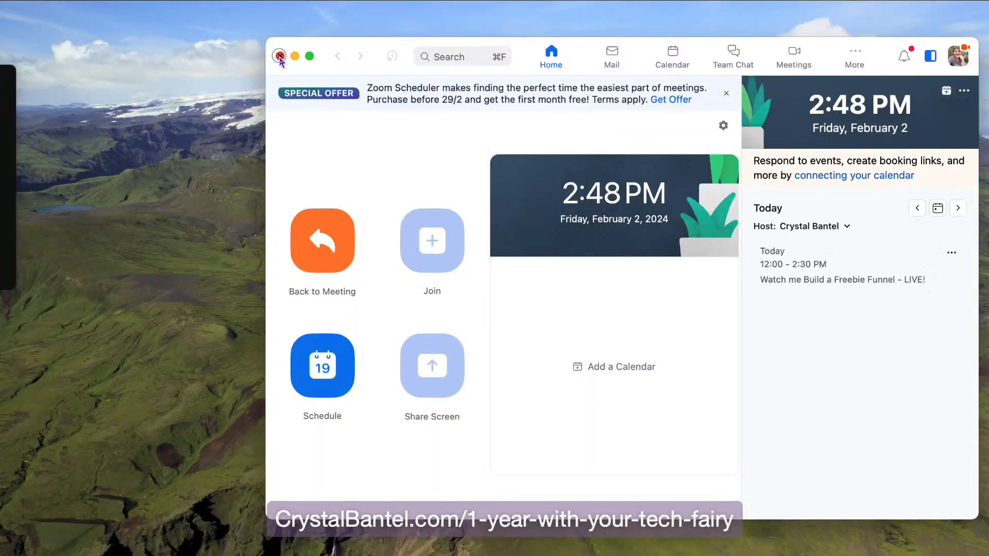
- Close Zoom's home window, tuck away Participants, and hide the floating meeting controls
{"action": "left_click", "coordinate": [279, 56]}
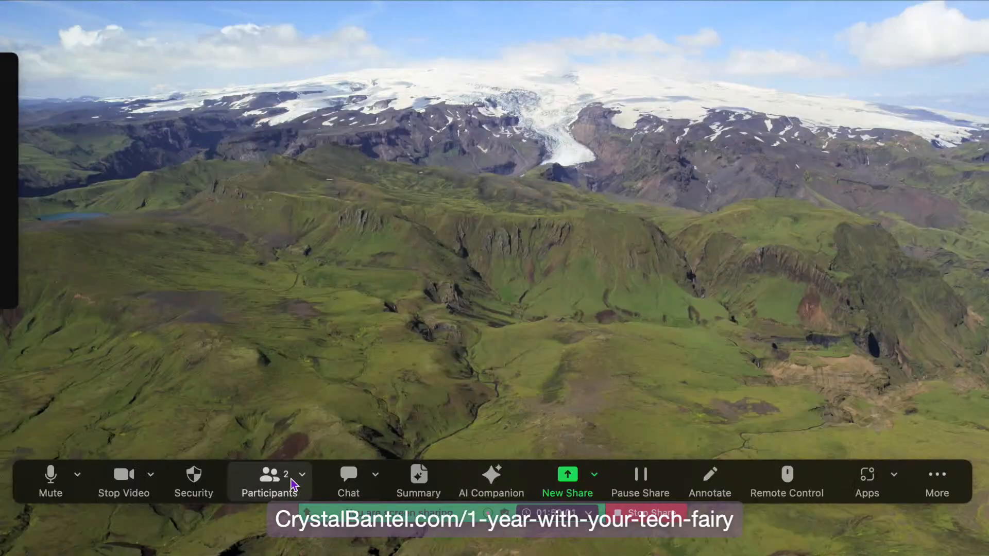
{"action": "left_click", "coordinate": [292, 484]}
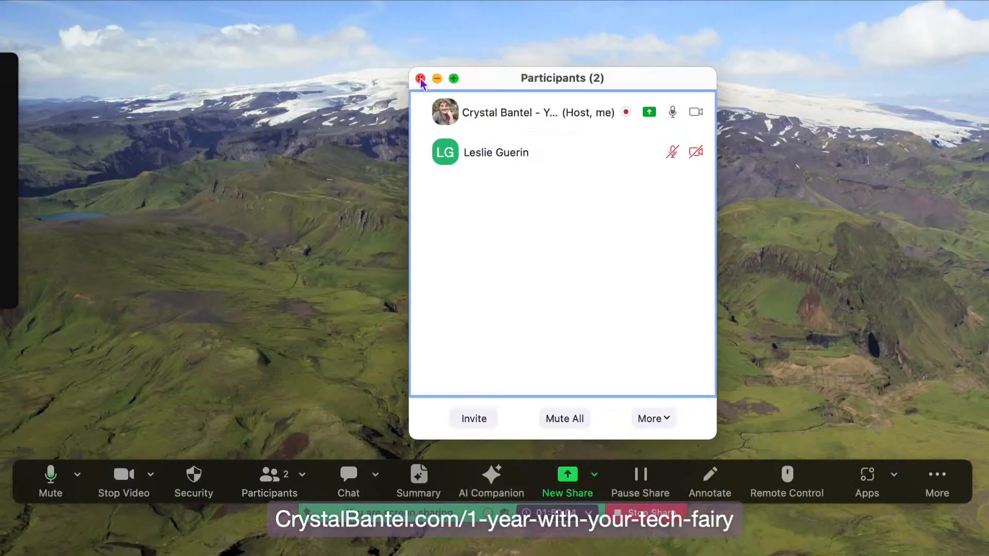
{"action": "left_click", "coordinate": [437, 79]}
{"action": "left_click", "coordinate": [938, 477]}
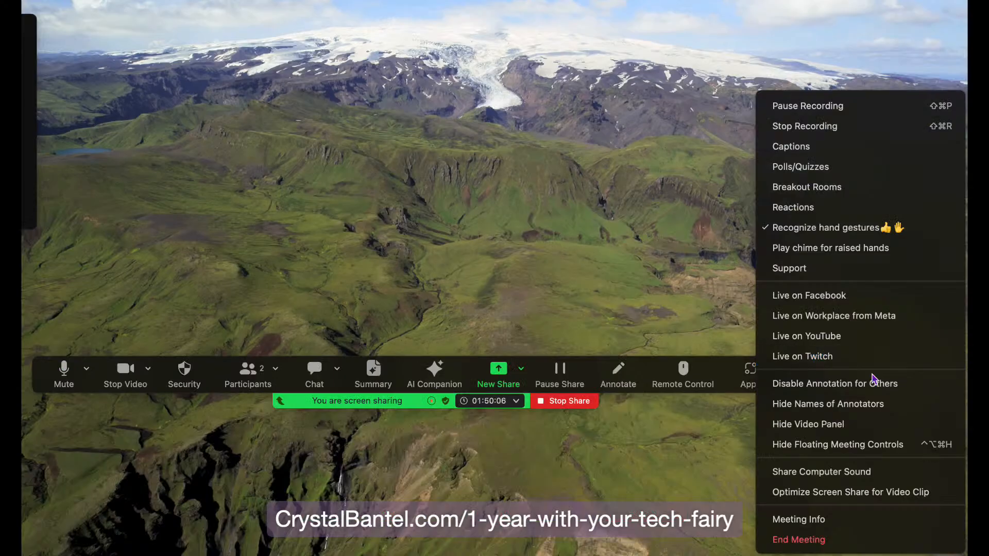
{"action": "left_click", "coordinate": [828, 443]}
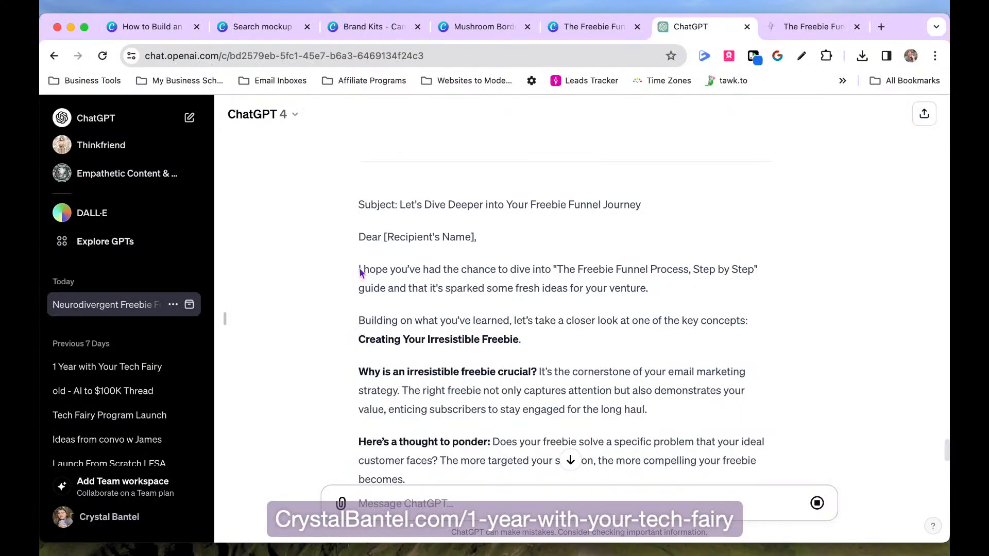
{"action": "left_click_drag", "start_coordinate": [360, 272], "coordinate": [519, 410]}
{"action": "scroll", "coordinate": [517, 413], "scroll_direction": "down", "scroll_amount": 10}
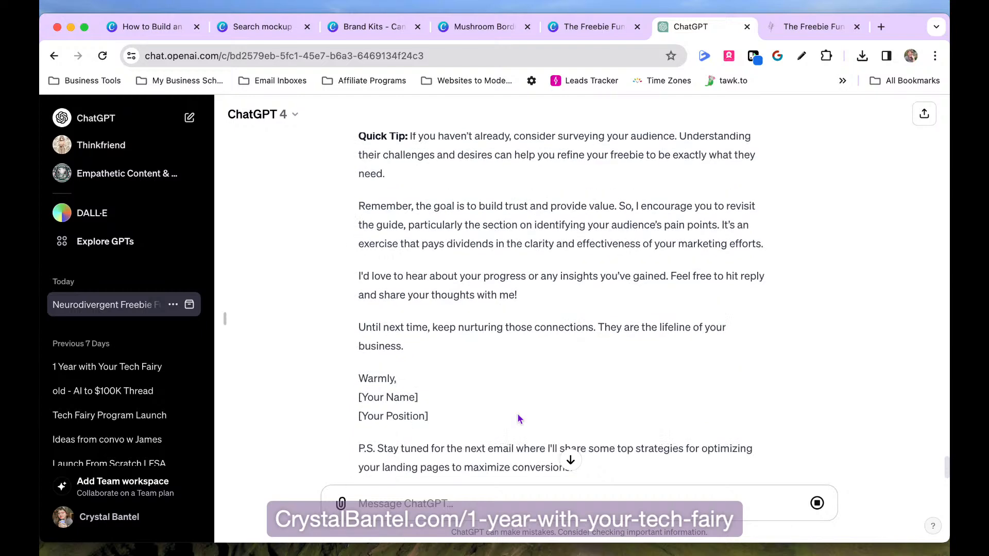
- Select ChatGPT's nurture email body through 'business.' and begin designing the second email's content
{"action": "left_click", "coordinate": [407, 345], "text": "shift"}
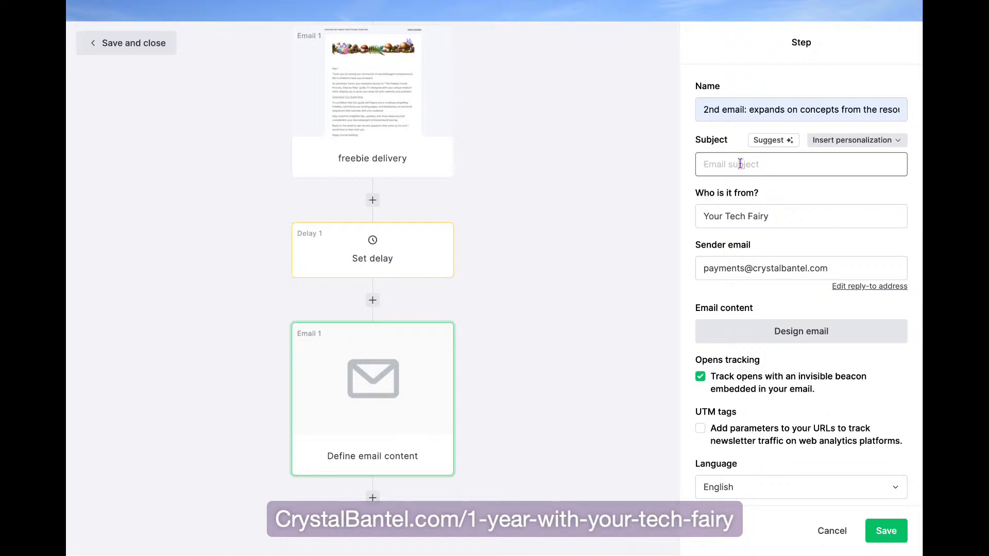
{"action": "left_click", "coordinate": [830, 338]}
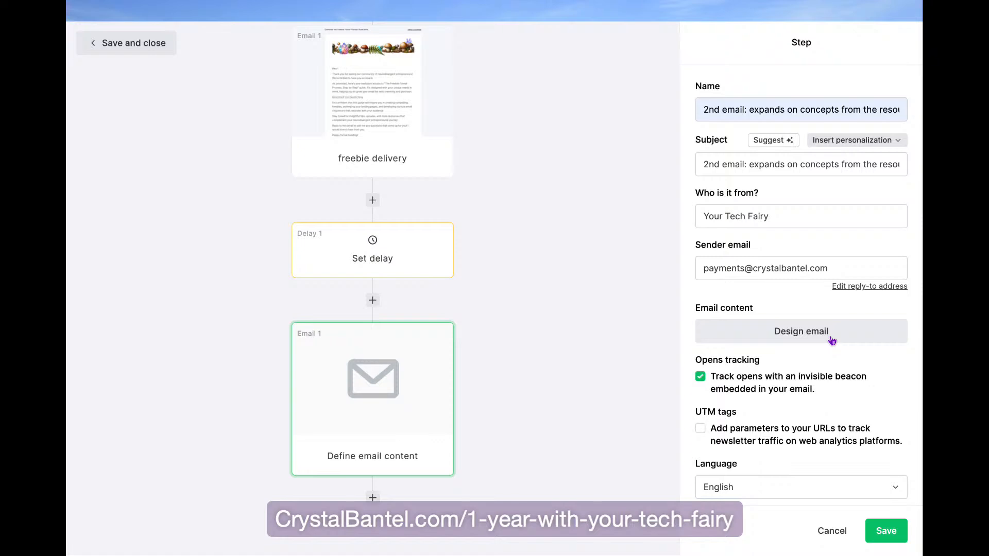
- Start the second email's design from the earlier freebie delivery email template
{"action": "left_click", "coordinate": [832, 340]}
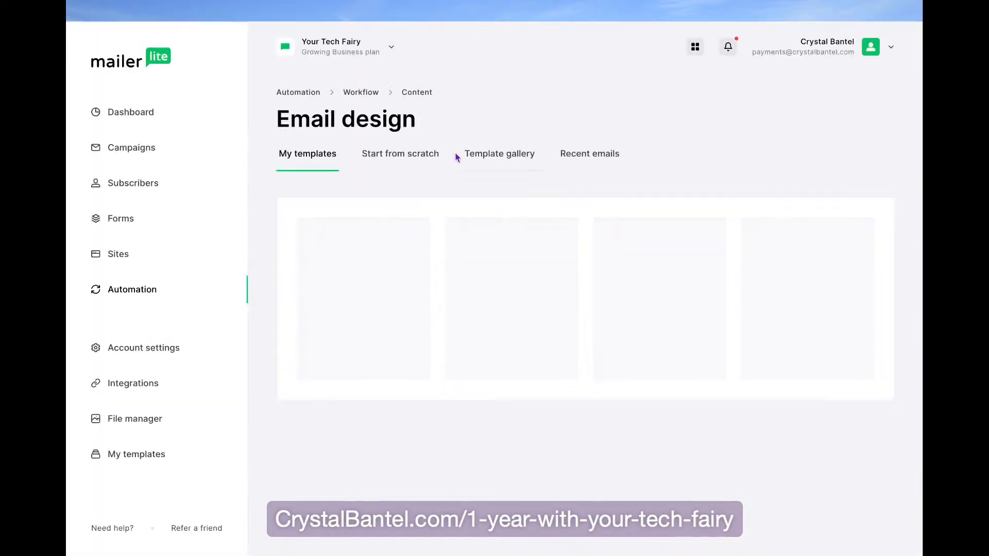
{"action": "mouse_move", "coordinate": [373, 325]}
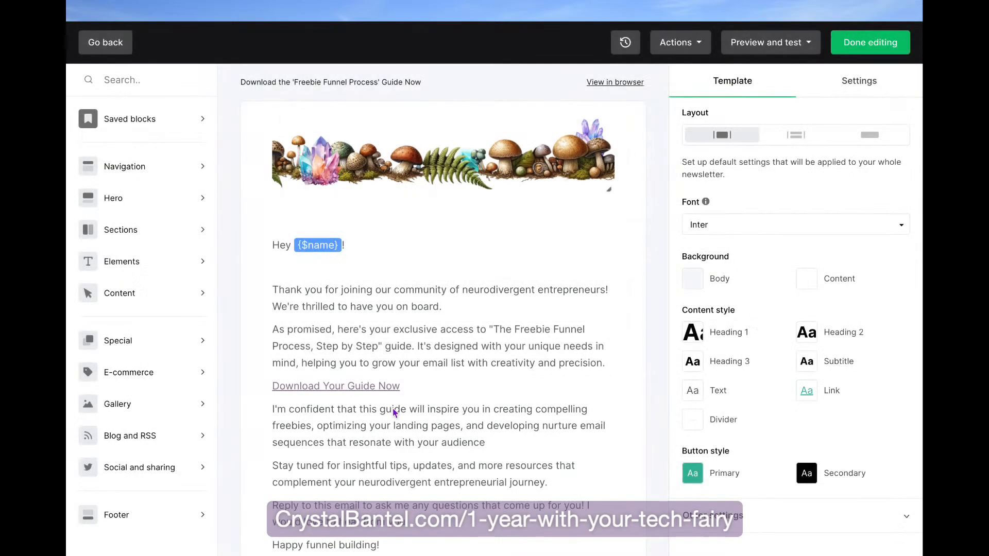
{"action": "left_click", "coordinate": [361, 324]}
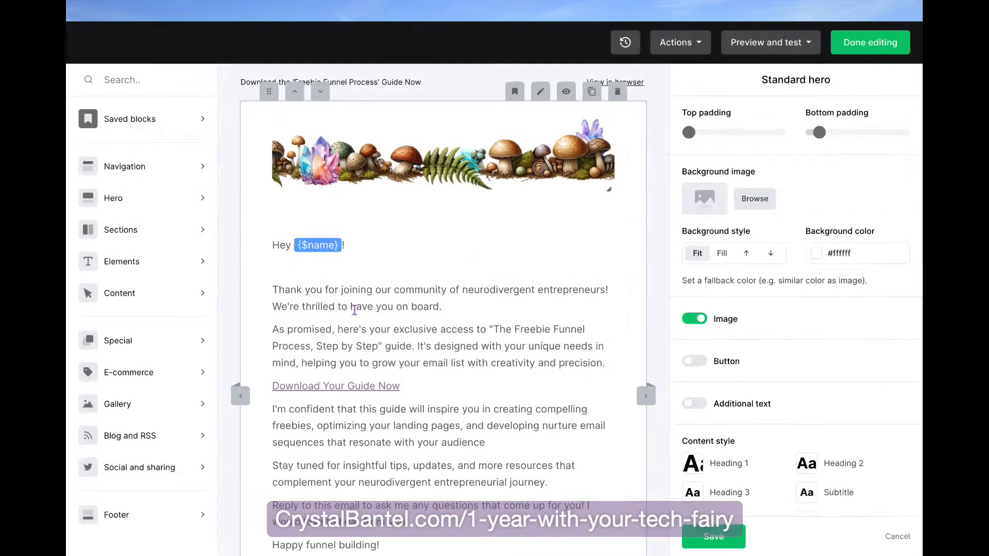
- Replace the old body paragraphs with the pasted ChatGPT nurture text under the greeting
{"action": "left_click", "coordinate": [278, 289]}
{"action": "scroll", "coordinate": [346, 337], "scroll_direction": "down", "scroll_amount": 4}
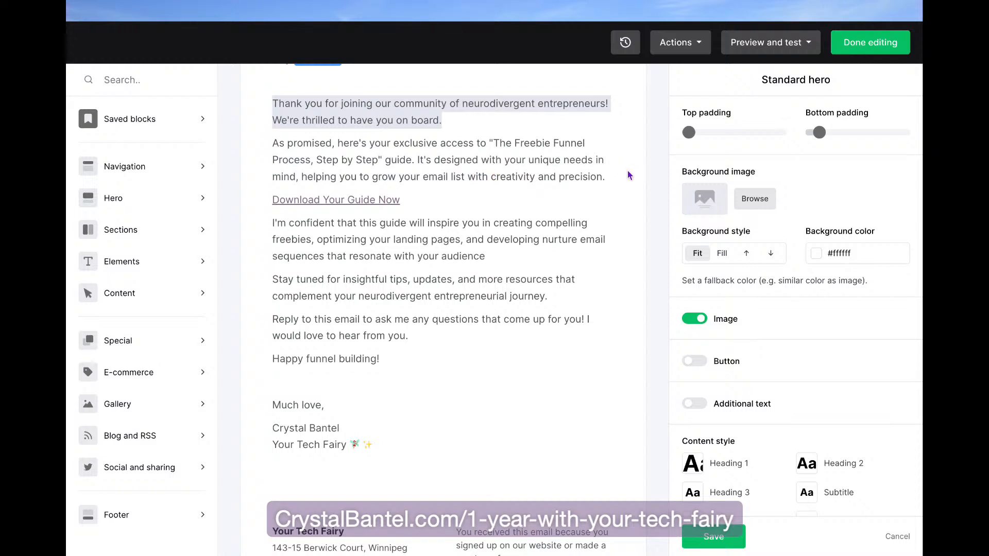
{"action": "left_click", "coordinate": [612, 178], "text": "shift"}
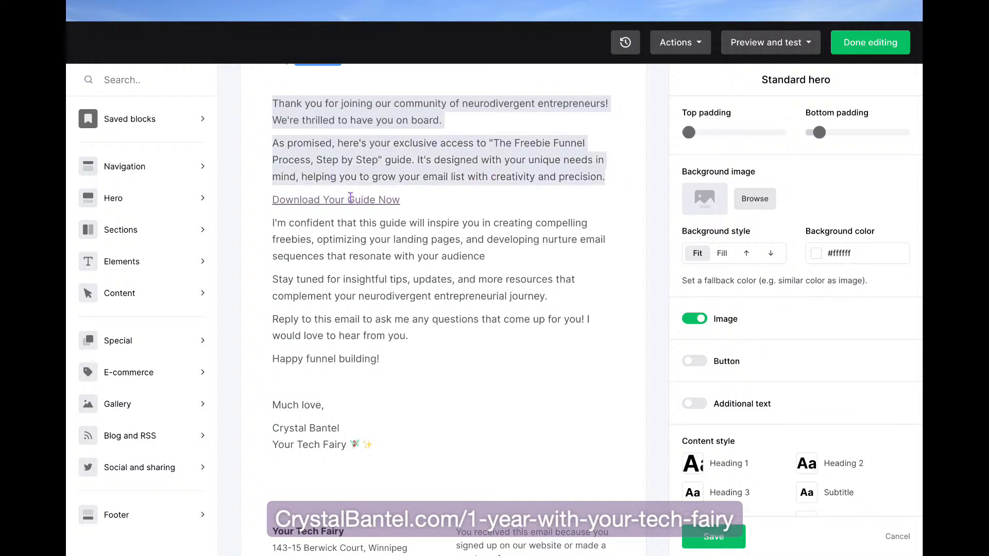
{"action": "key", "text": "BackSpace"}
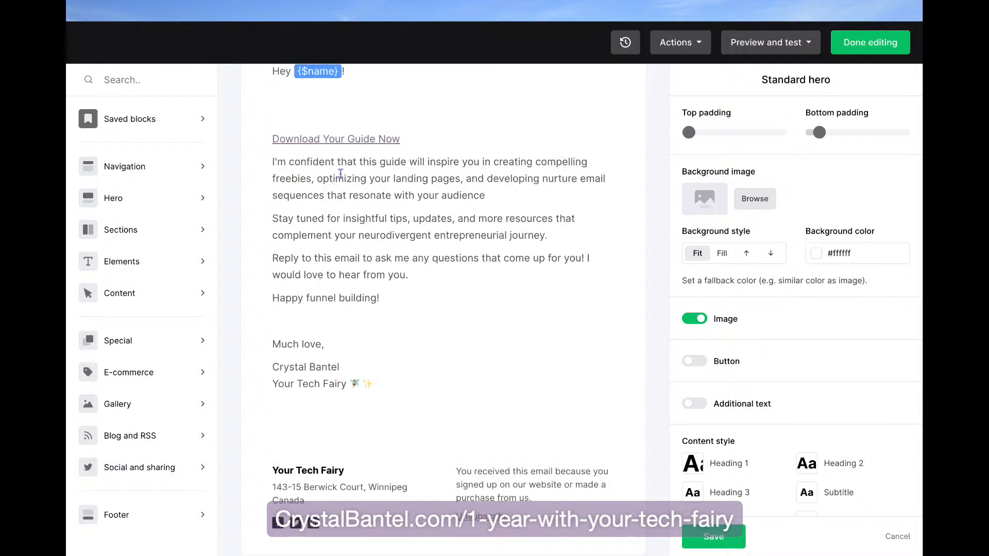
{"action": "triple_click", "coordinate": [275, 162]}
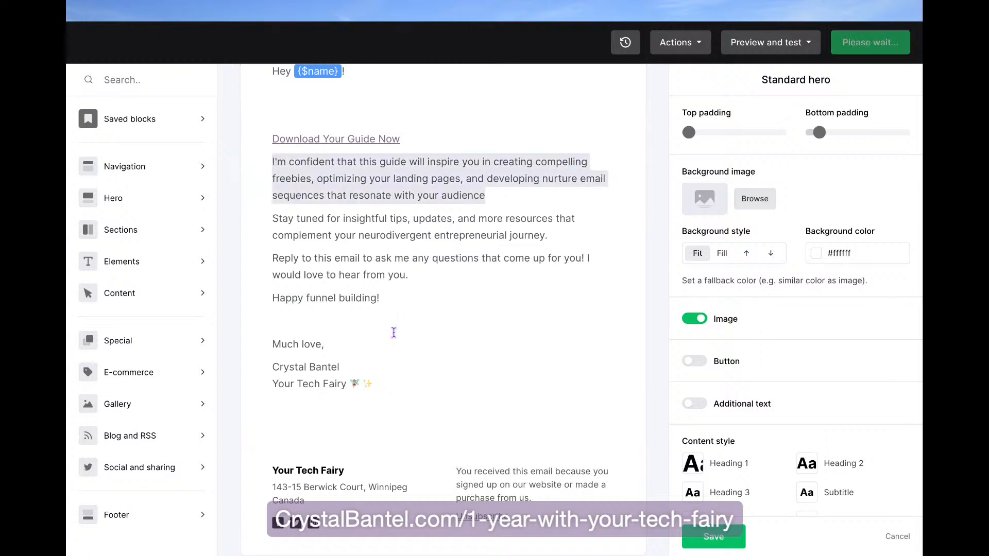
{"action": "left_click", "coordinate": [393, 298], "text": "shift"}
{"action": "key", "text": "BackSpace"}
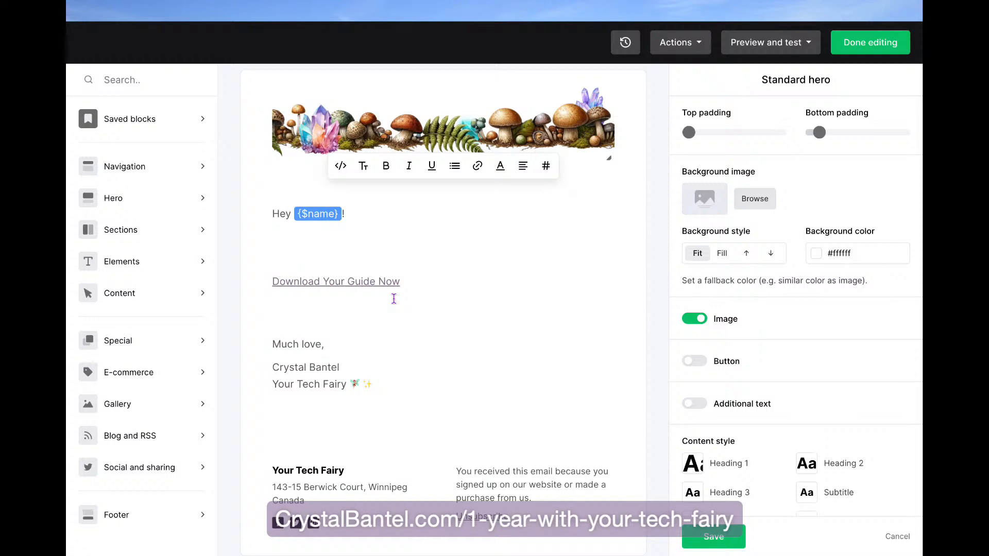
{"action": "key", "text": "ctrl+v"}
- Copy the download link into a new paragraph after the marketing-efforts paragraph, changing Now to Here
{"action": "scroll", "coordinate": [494, 398], "scroll_direction": "down", "scroll_amount": 2}
{"action": "scroll", "coordinate": [494, 398], "scroll_direction": "down", "scroll_amount": 3}
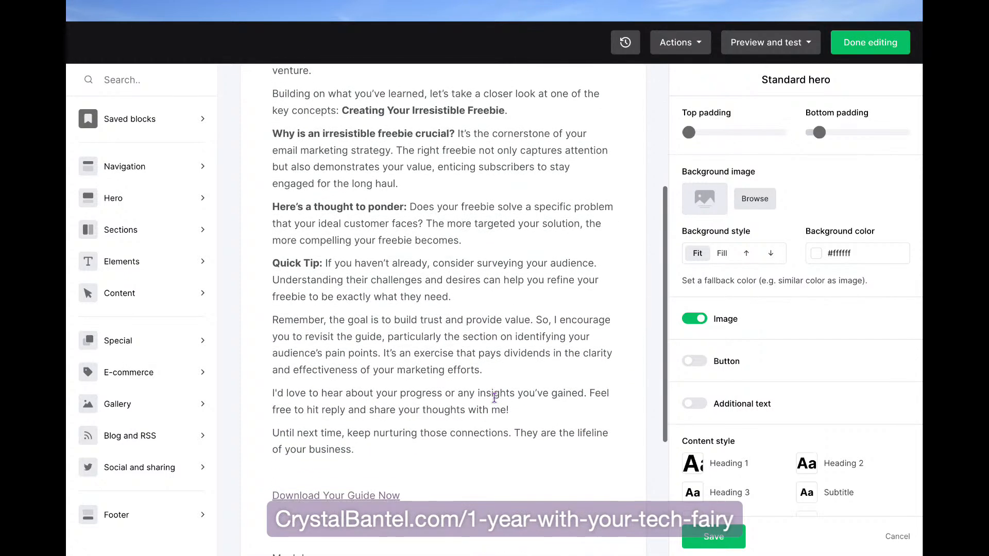
{"action": "scroll", "coordinate": [494, 398], "scroll_direction": "down", "scroll_amount": 1}
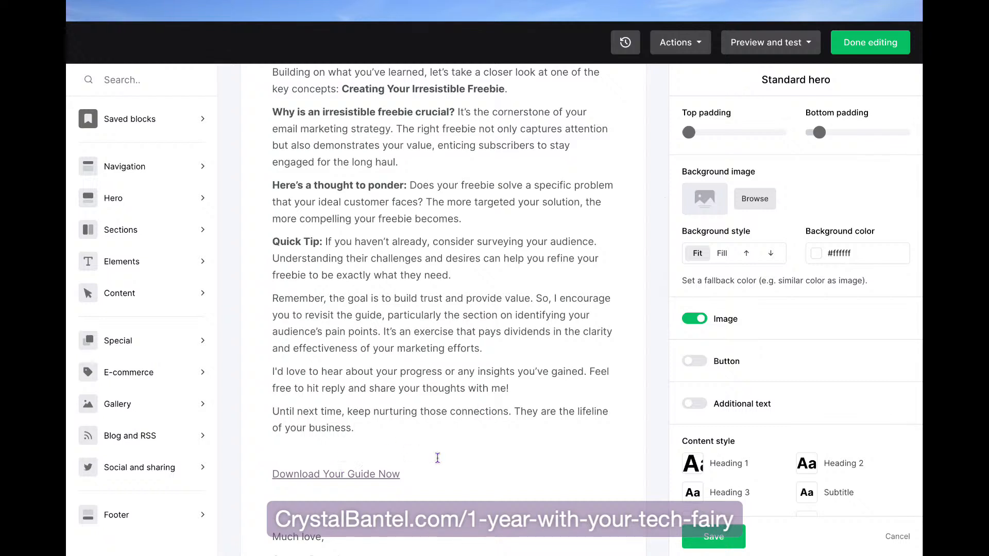
{"action": "left_click_drag", "start_coordinate": [415, 474], "coordinate": [267, 478]}
{"action": "key", "text": "ctrl+c"}
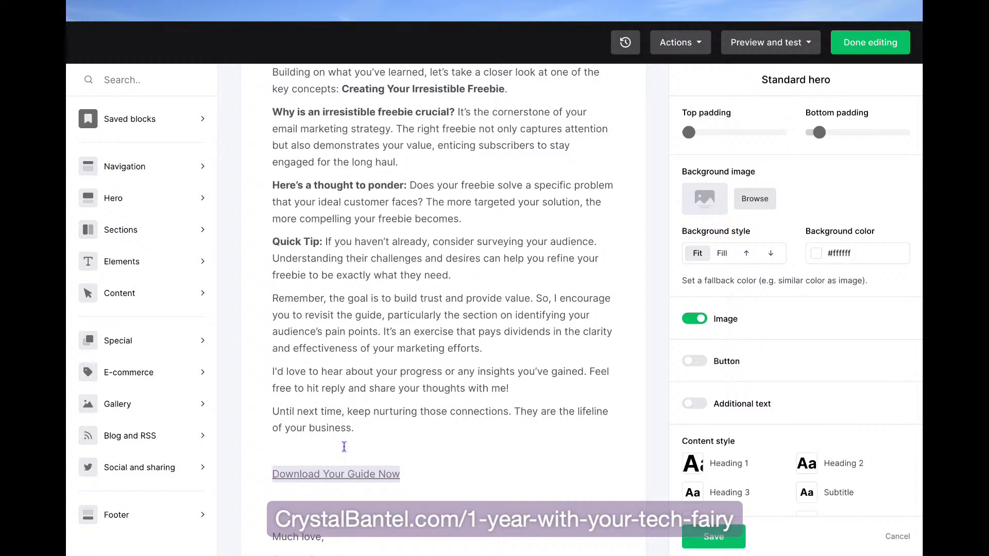
{"action": "left_click", "coordinate": [492, 345]}
{"action": "key", "text": "Return"}
{"action": "key", "text": "ctrl+v"}
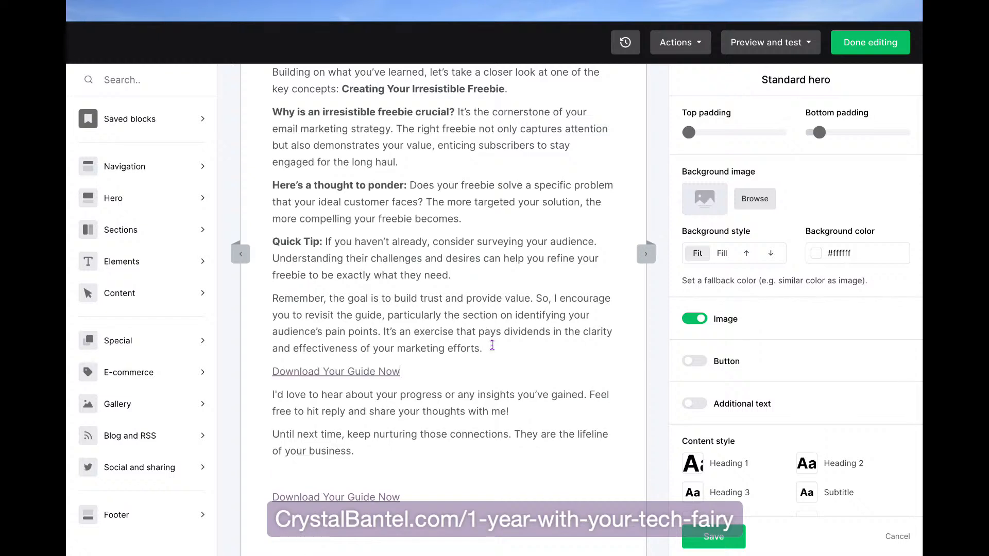
{"action": "key", "text": "BackSpace"}
{"action": "key", "text": "BackSpace"}
{"action": "key", "text": "BackSpace"}
{"action": "type", "text": "Here"}
- Edit the new link's text to 'Download Your Guide Here' and remove the duplicated letters
{"action": "left_click", "coordinate": [285, 372]}
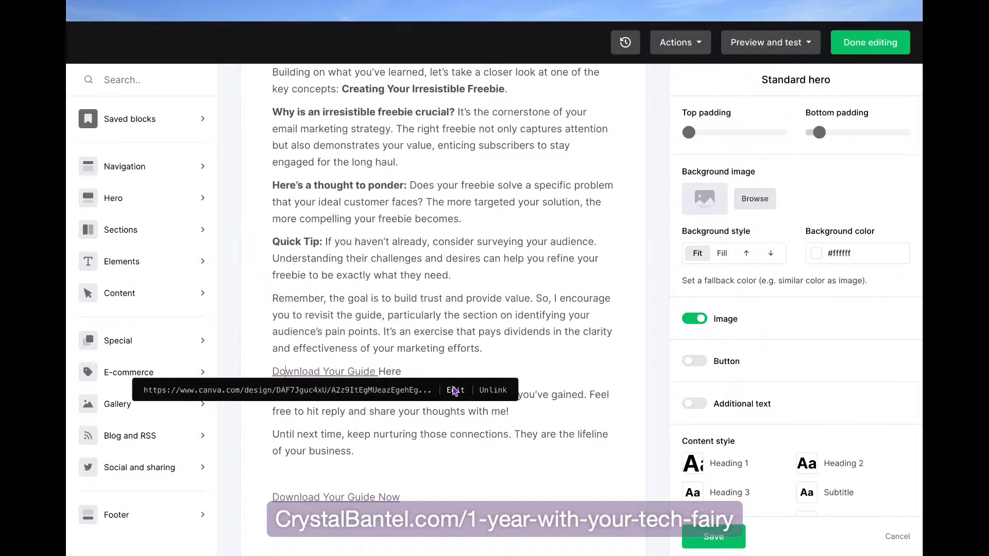
{"action": "left_click", "coordinate": [456, 390]}
{"action": "left_click", "coordinate": [250, 313]}
{"action": "type", "text": "Here"}
{"action": "left_click", "coordinate": [151, 409]}
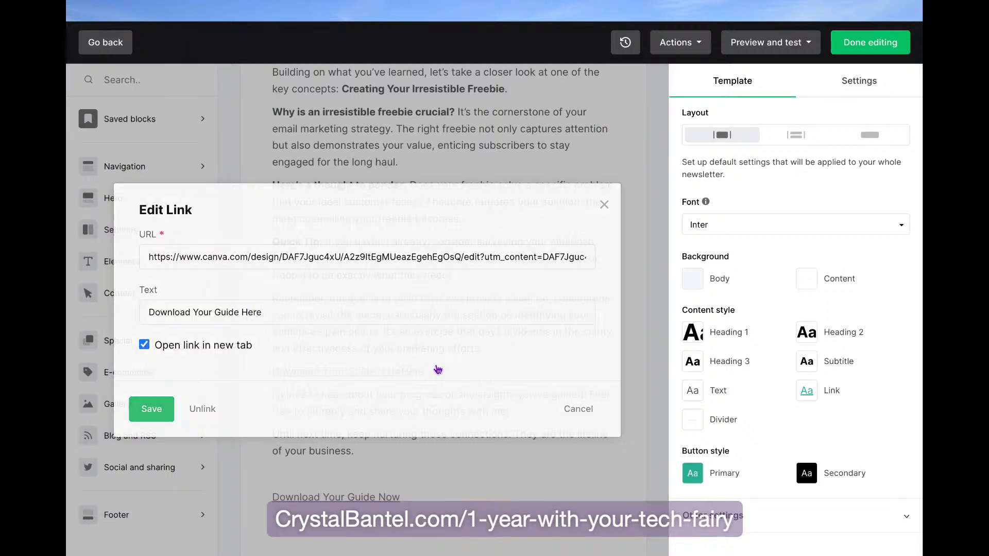
{"action": "left_click_drag", "start_coordinate": [427, 371], "coordinate": [409, 371]}
{"action": "key", "text": "BackSpace"}
{"action": "key", "text": "BackSpace"}
{"action": "key", "text": "BackSpace"}
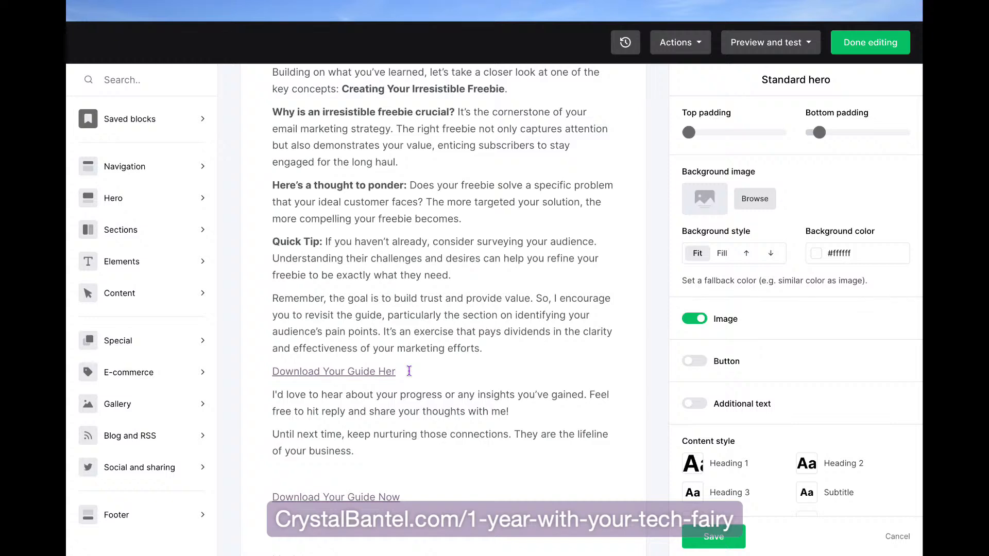
- Correct the link text to 'Download Your Guide Here' and delete the old 'Download Your Guide Now' line
{"action": "left_click", "coordinate": [375, 370]}
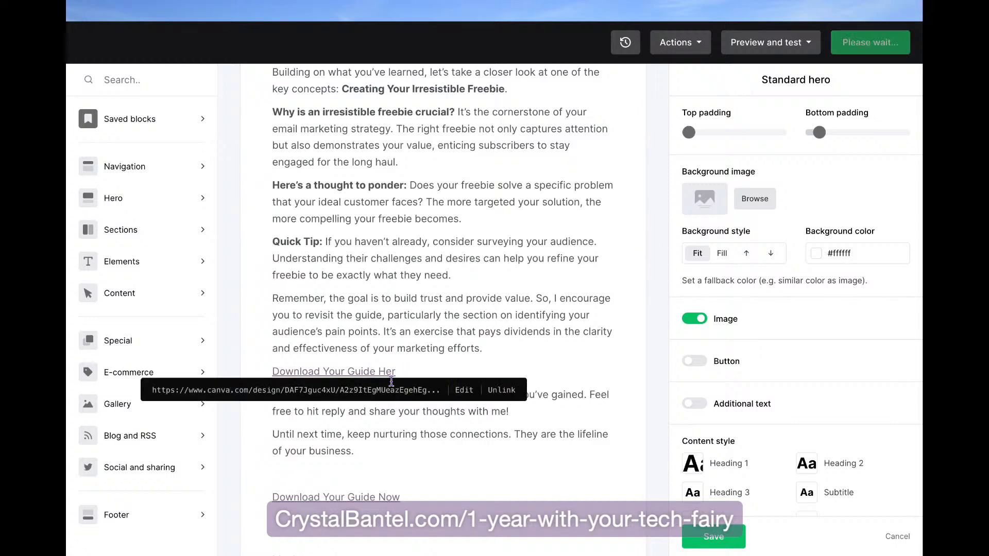
{"action": "left_click", "coordinate": [465, 393]}
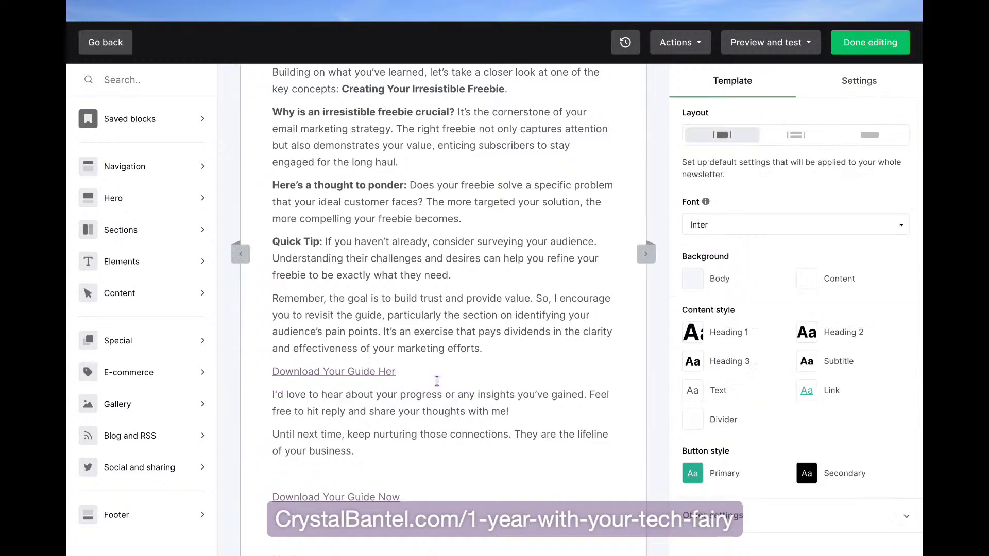
{"action": "left_click", "coordinate": [376, 371]}
{"action": "left_click", "coordinate": [464, 390]}
{"action": "left_click", "coordinate": [309, 311]}
{"action": "type", "text": "e"}
{"action": "left_click", "coordinate": [150, 409]}
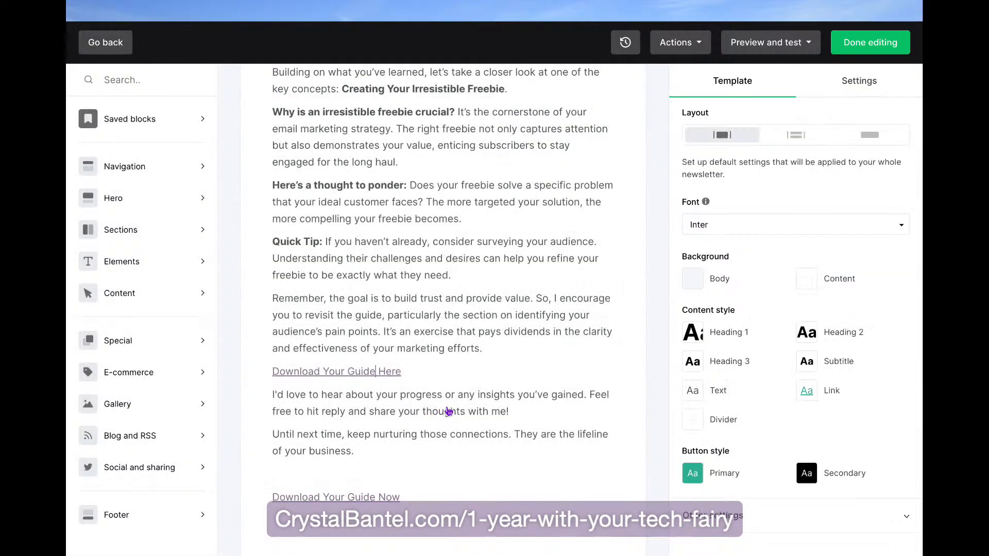
{"action": "left_click_drag", "start_coordinate": [422, 502], "coordinate": [386, 463]}
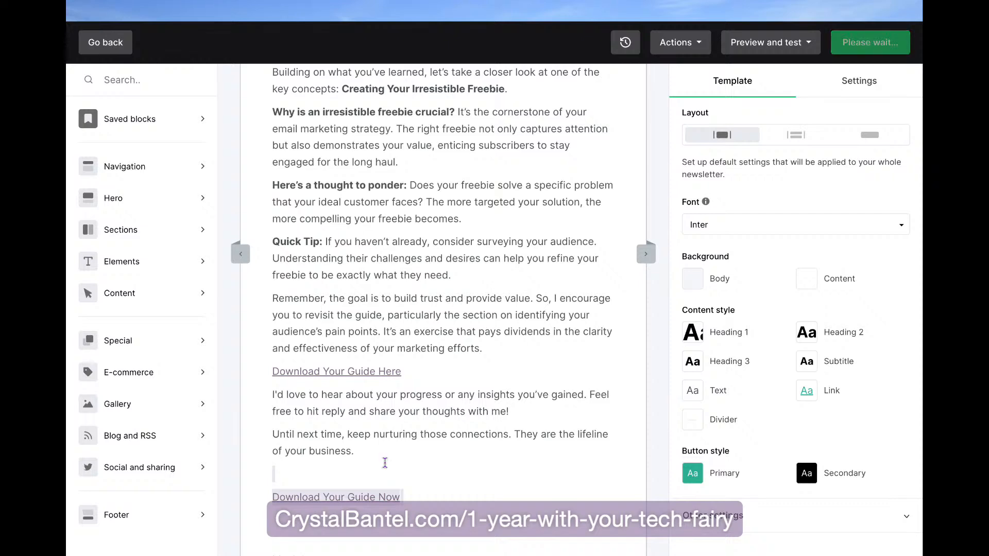
{"action": "key", "text": "BackSpace"}
{"action": "scroll", "coordinate": [533, 371], "scroll_direction": "up", "scroll_amount": 5}
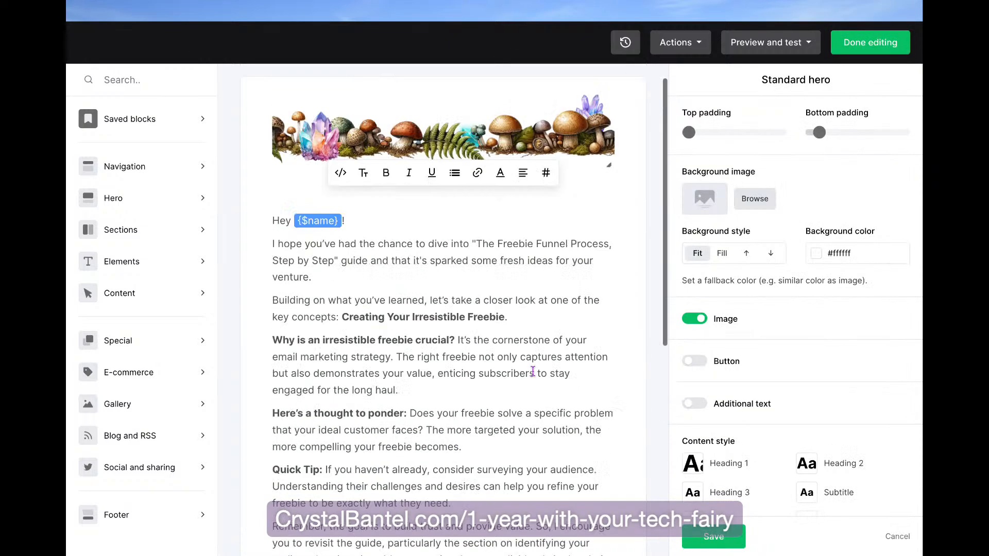
{"action": "scroll", "coordinate": [533, 370], "scroll_direction": "down", "scroll_amount": 7}
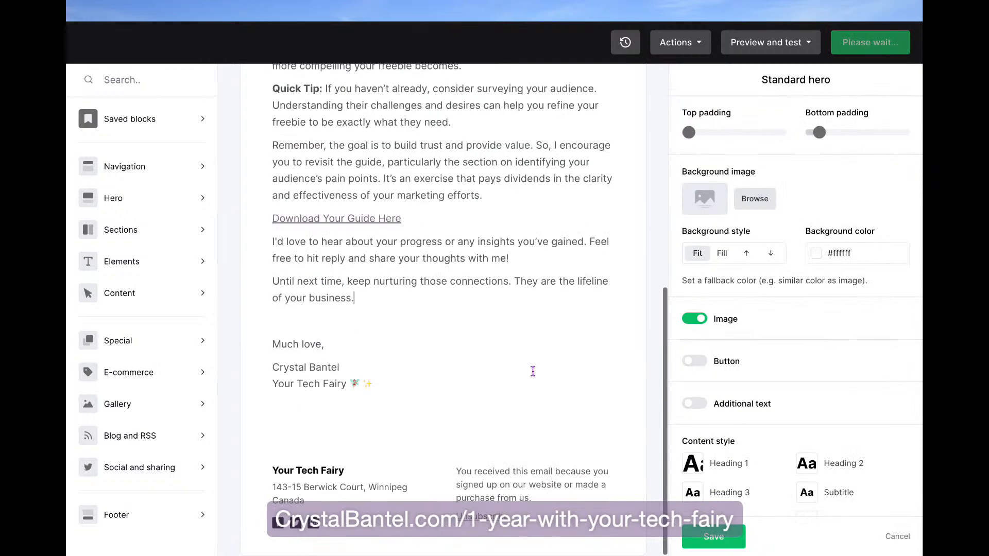
{"action": "scroll", "coordinate": [533, 370], "scroll_direction": "up", "scroll_amount": 10}
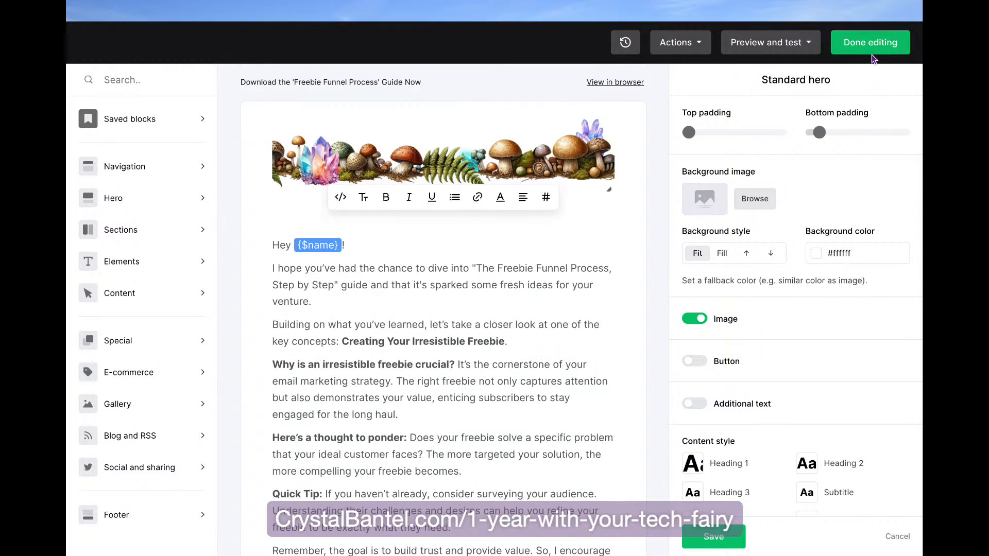
{"action": "left_click", "coordinate": [790, 41]}
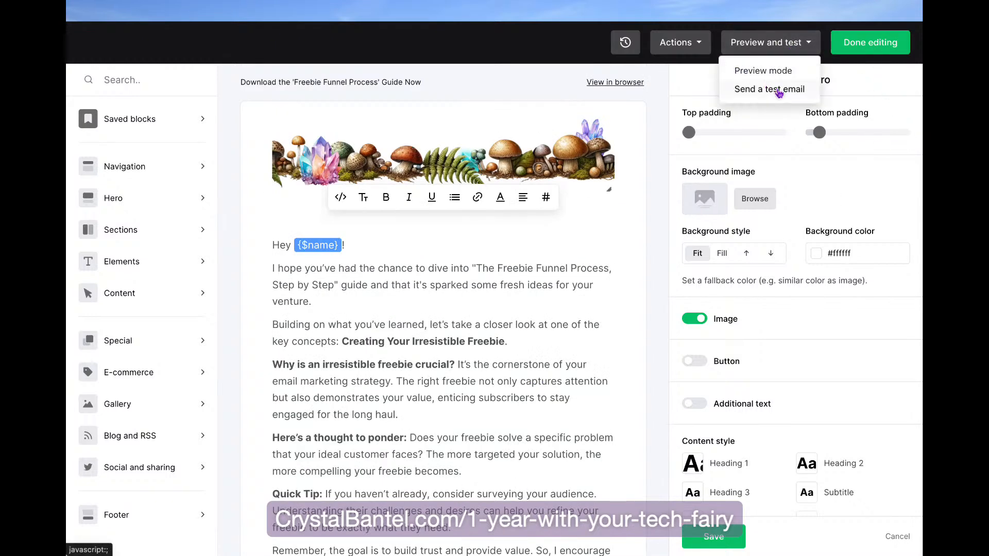
{"action": "left_click", "coordinate": [877, 75]}
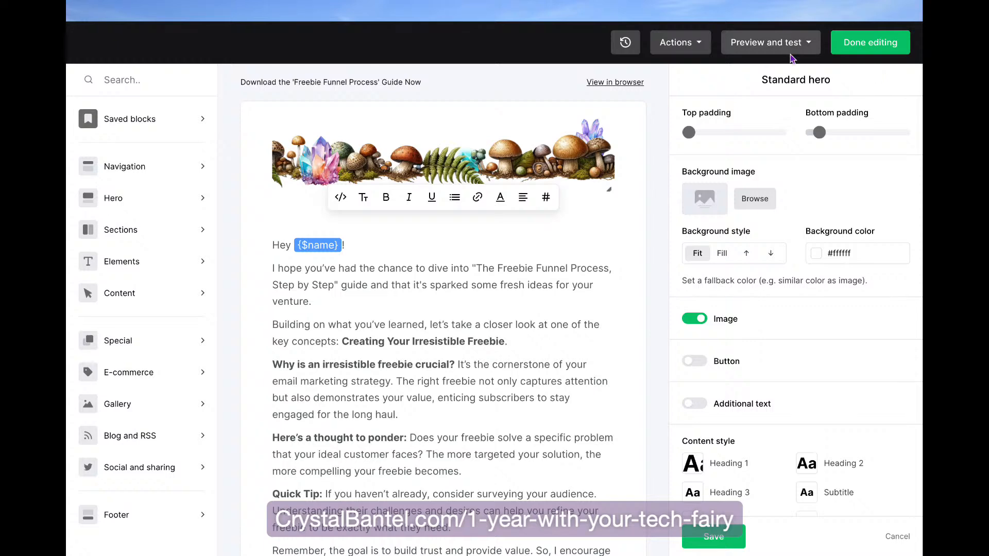
{"action": "scroll", "coordinate": [536, 373], "scroll_direction": "down", "scroll_amount": 5}
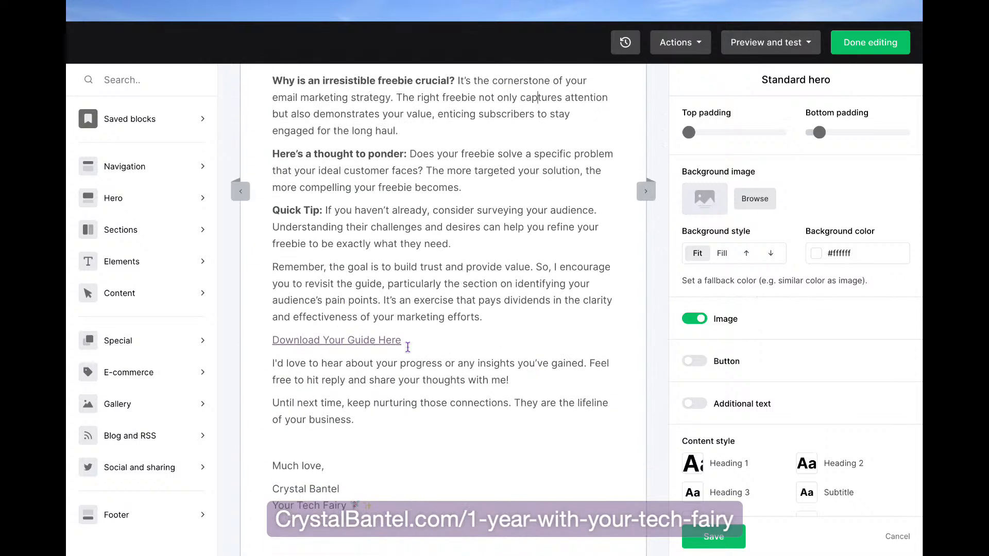
{"action": "scroll", "coordinate": [458, 368], "scroll_direction": "up", "scroll_amount": 5}
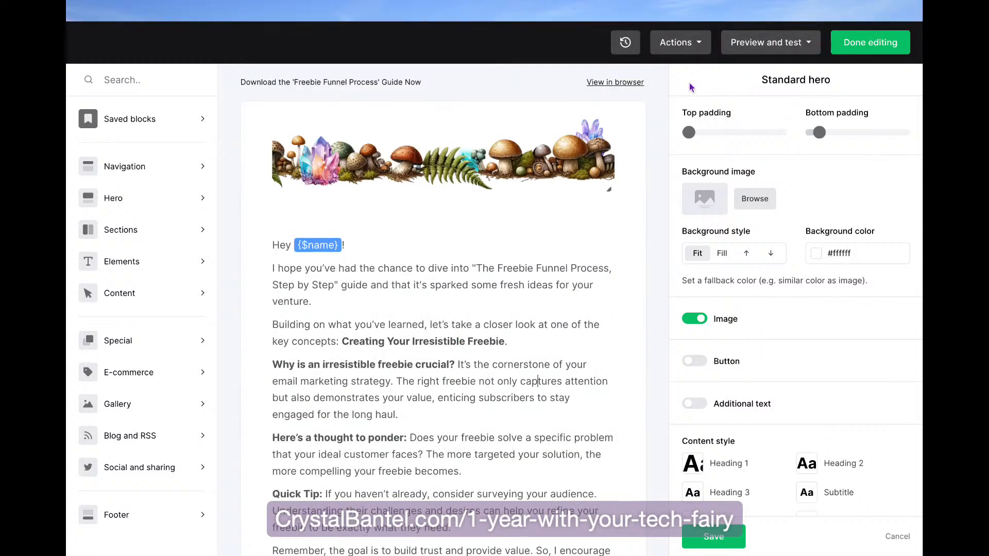
{"action": "scroll", "coordinate": [501, 425], "scroll_direction": "down", "scroll_amount": 2}
{"action": "scroll", "coordinate": [501, 426], "scroll_direction": "up", "scroll_amount": 2}
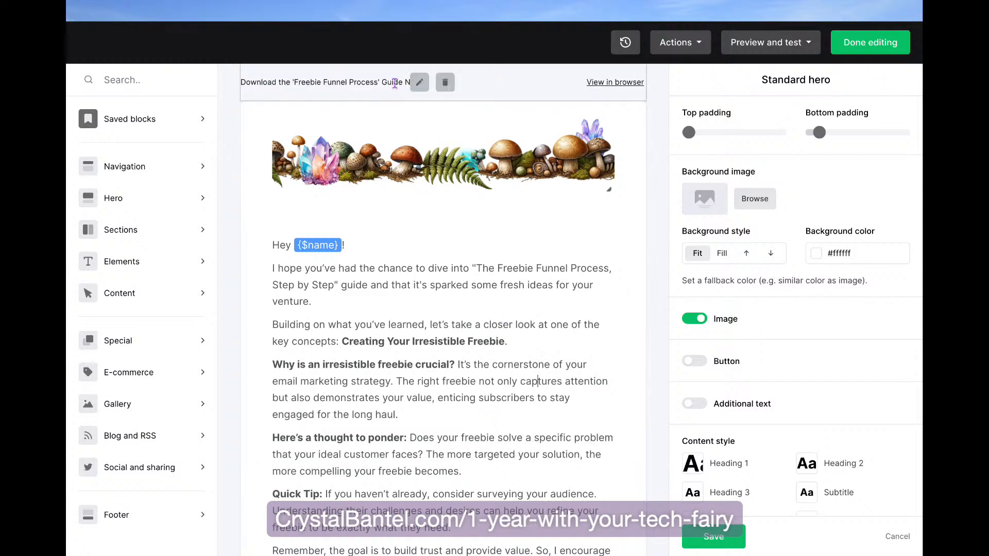
- Copy the body heading 'Why is an irresistible freebie crucial?' and paste it over the old preheader
{"action": "left_click", "coordinate": [413, 95]}
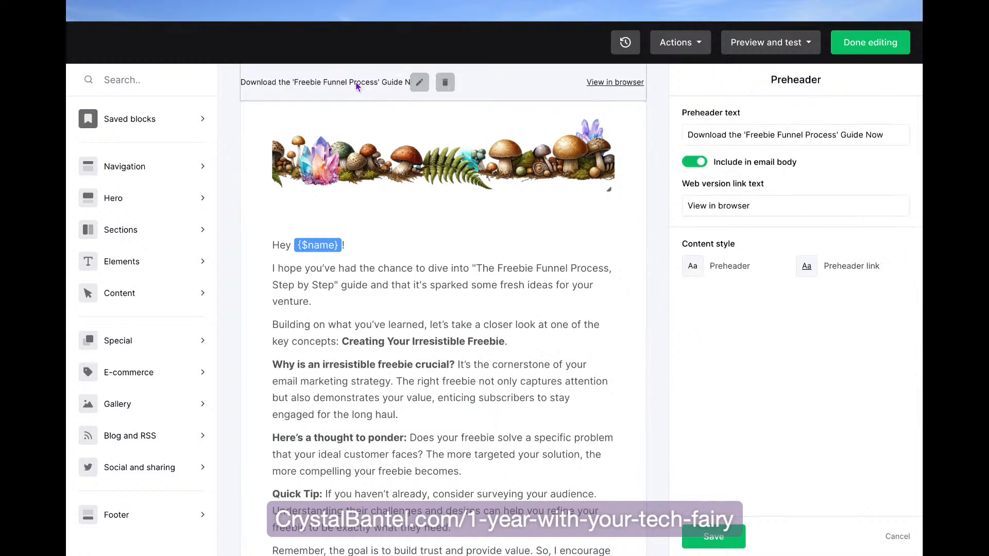
{"action": "left_click", "coordinate": [889, 138]}
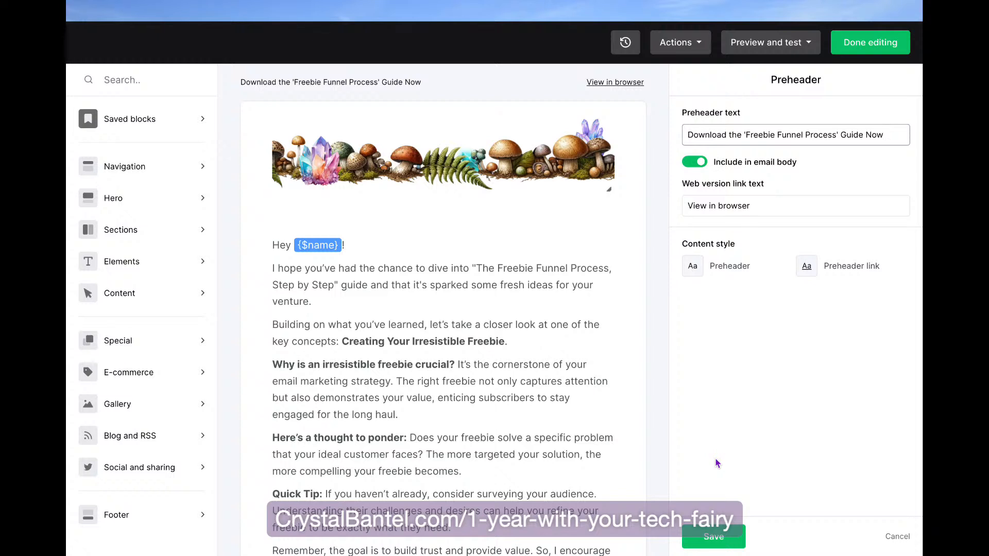
{"action": "key", "text": "ctrl+a"}
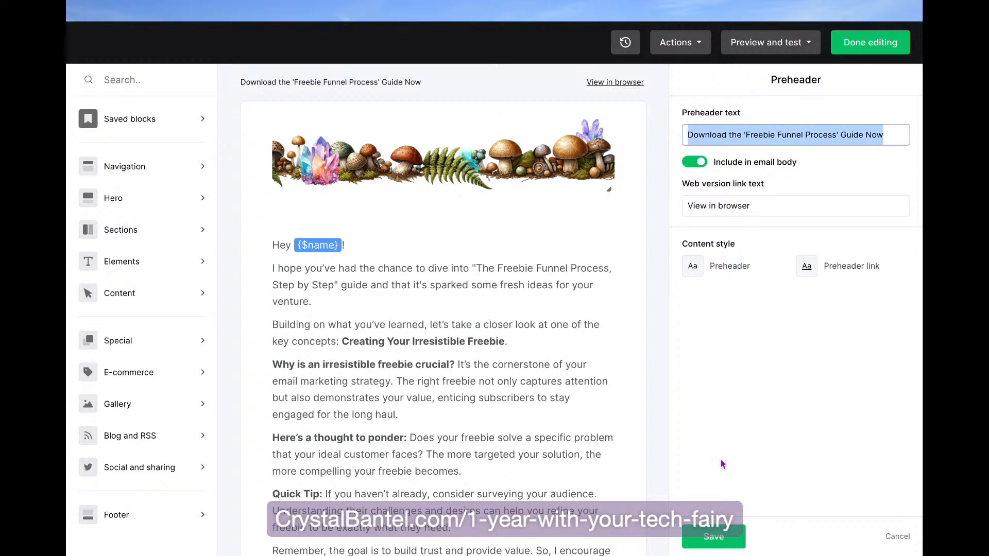
{"action": "left_click", "coordinate": [476, 320]}
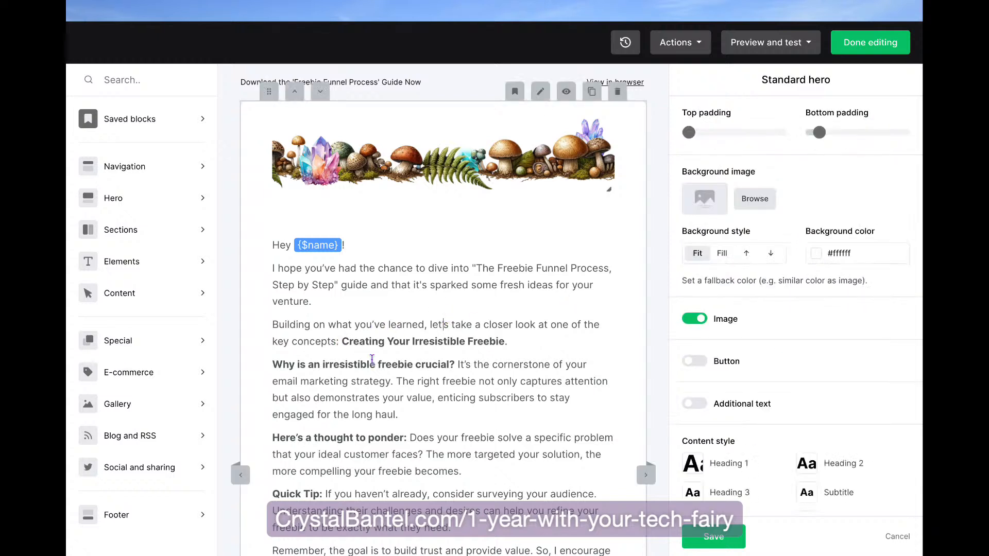
{"action": "left_click_drag", "start_coordinate": [272, 365], "coordinate": [454, 365]}
{"action": "key", "text": "ctrl+c"}
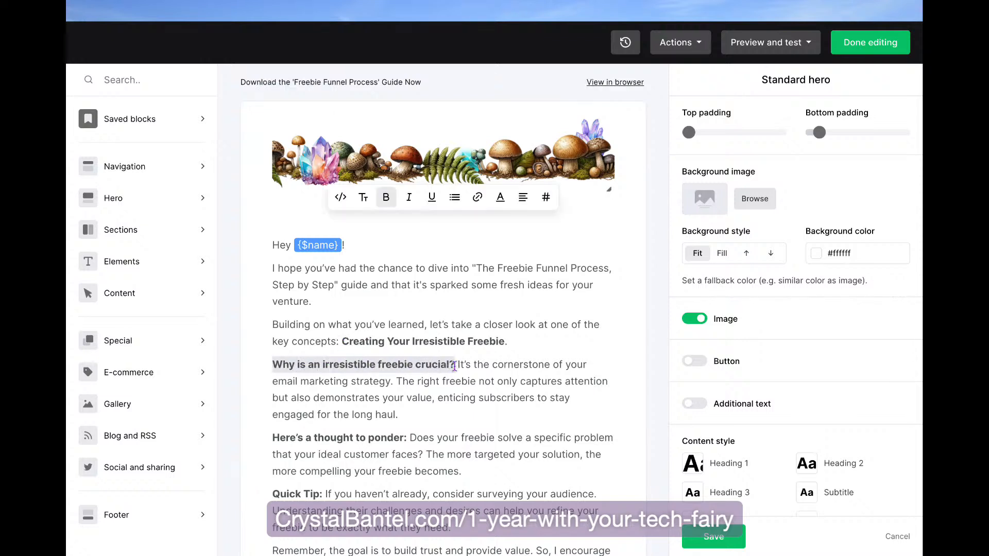
{"action": "left_click", "coordinate": [417, 81]}
{"action": "triple_click", "coordinate": [706, 136]}
{"action": "key", "text": "ctrl+v"}
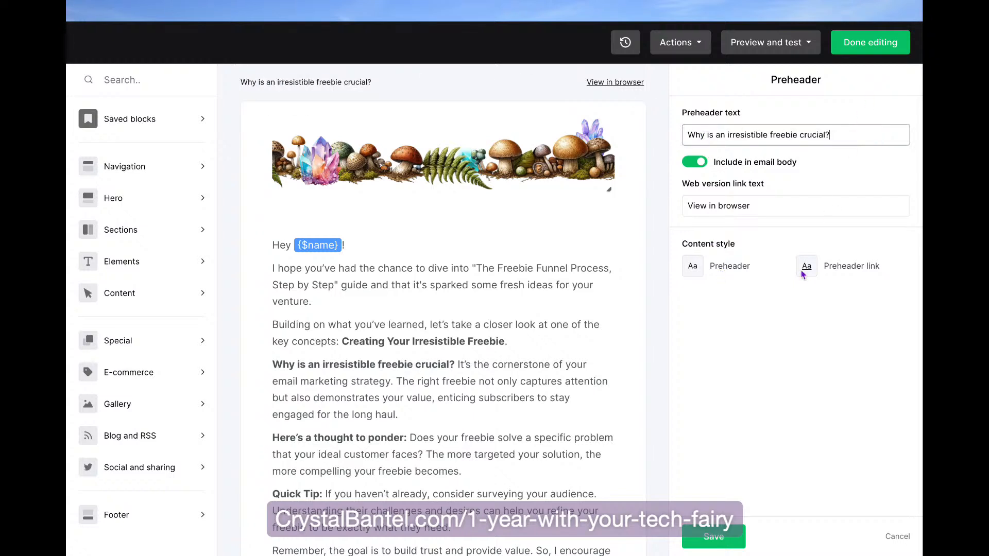
{"action": "left_click", "coordinate": [768, 43]}
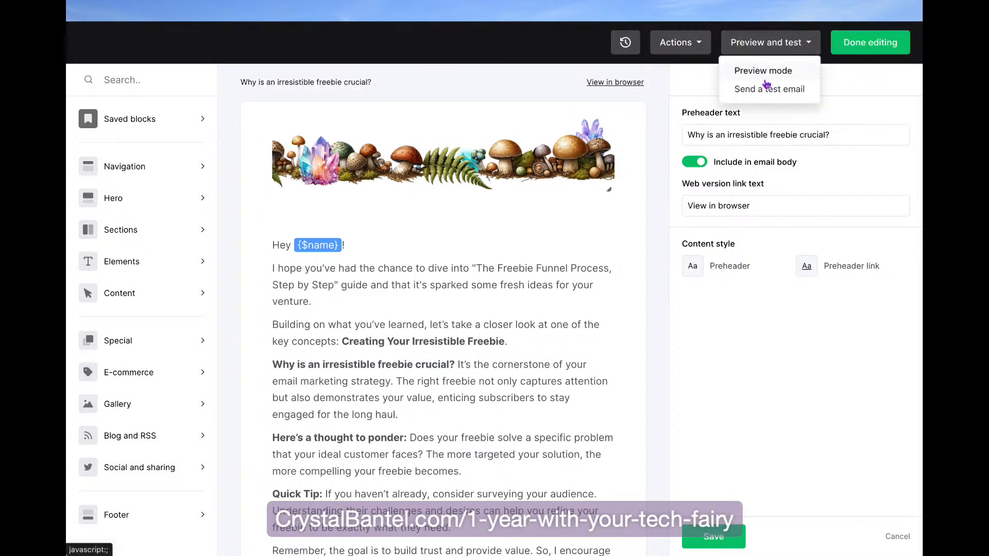
- Finish the email, save the trigger settings, and save and close the Freebie Funnel workflow
{"action": "left_click", "coordinate": [880, 51]}
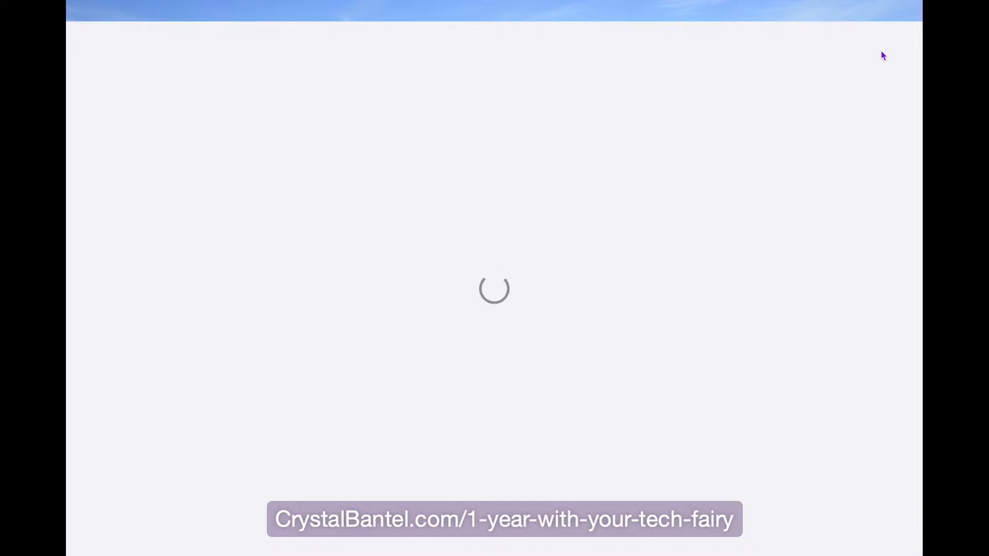
{"action": "scroll", "coordinate": [600, 329], "scroll_direction": "down", "scroll_amount": 4}
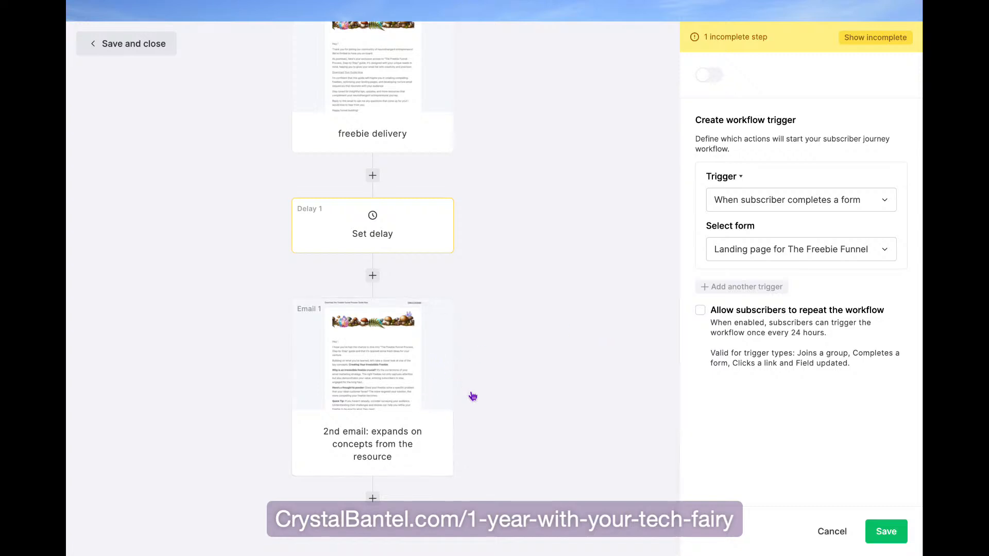
{"action": "left_click", "coordinate": [372, 499]}
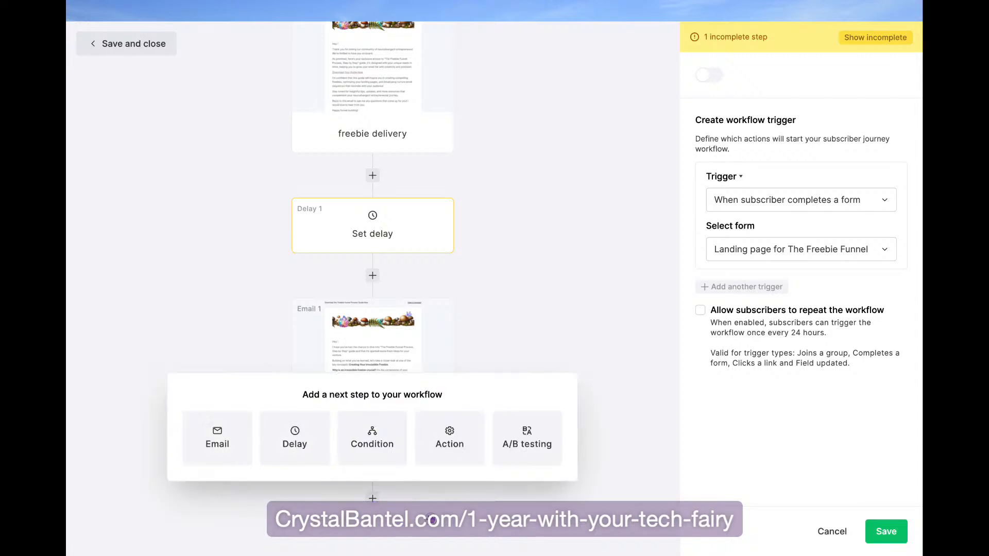
{"action": "left_click", "coordinate": [431, 519]}
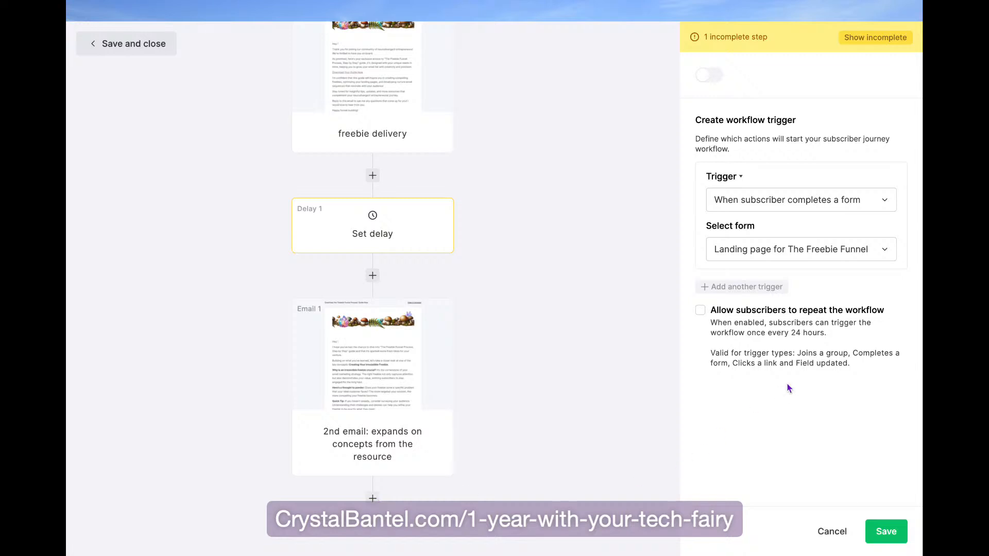
{"action": "left_click", "coordinate": [891, 535]}
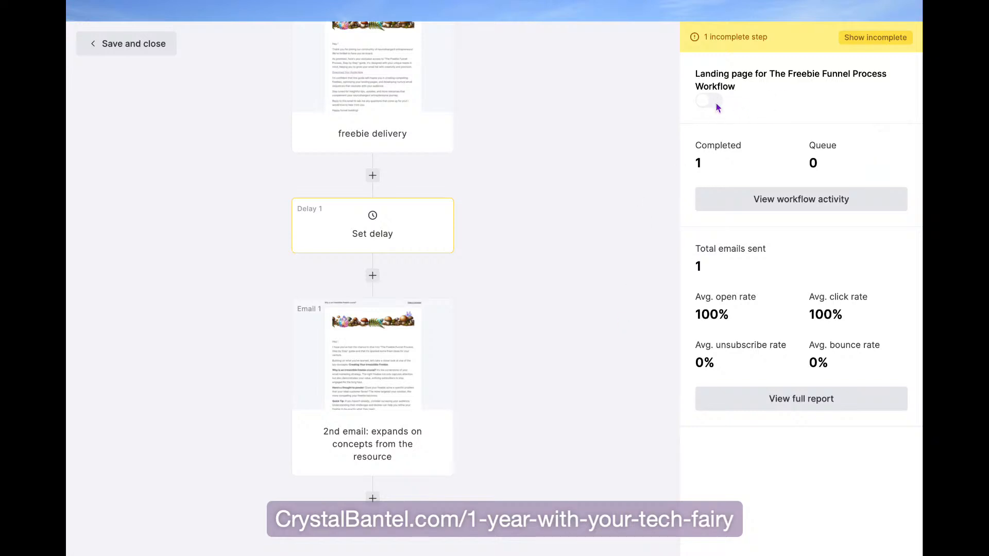
{"action": "left_click", "coordinate": [153, 45]}
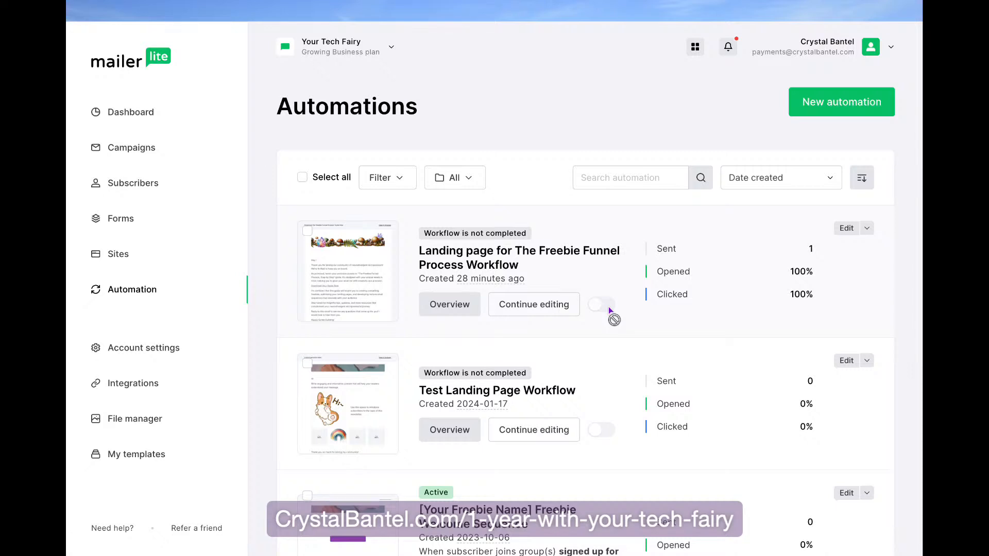
- Set the delay step to wait 1 day(s), save it, and turn the workflow on
{"action": "left_click", "coordinate": [531, 309]}
{"action": "scroll", "coordinate": [529, 309], "scroll_direction": "down", "scroll_amount": 4}
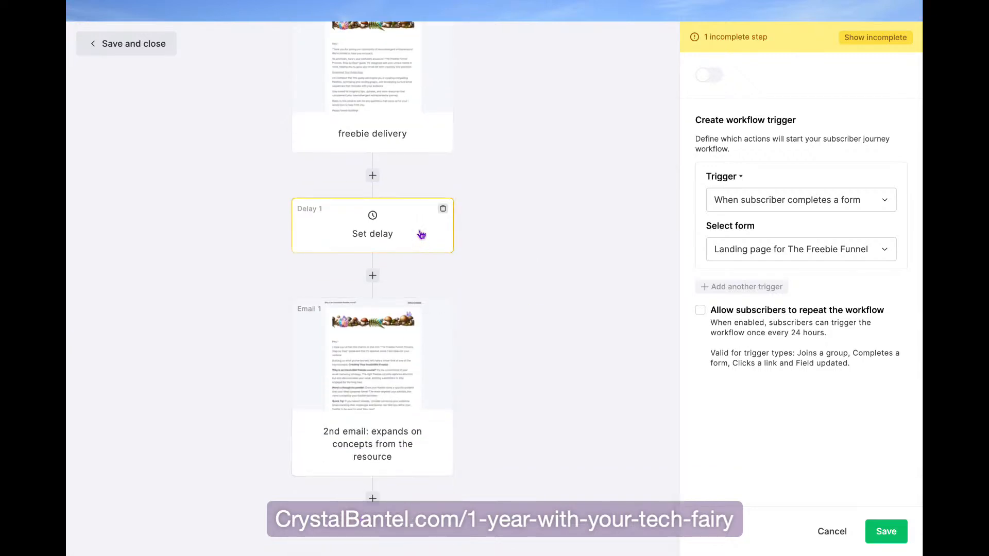
{"action": "left_click", "coordinate": [402, 233]}
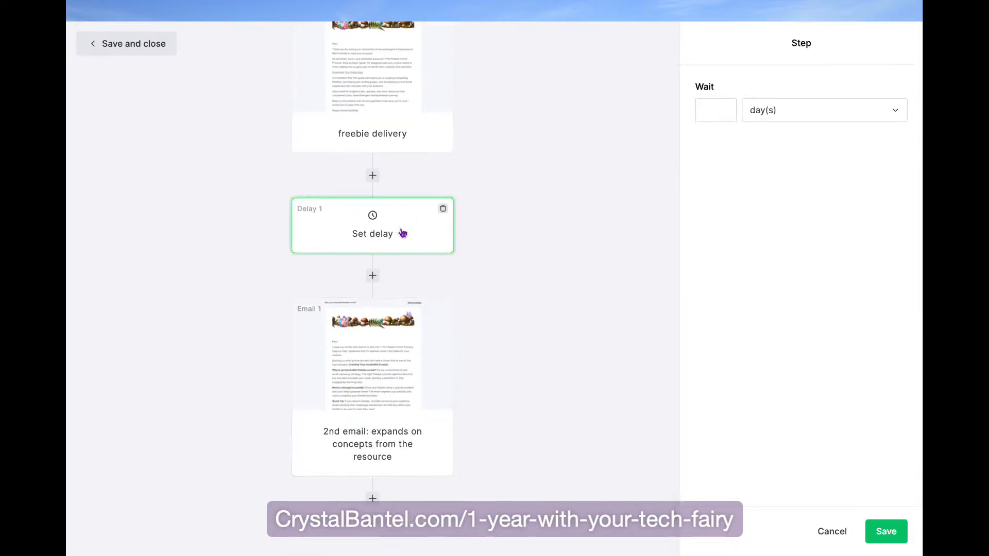
{"action": "left_click", "coordinate": [721, 107]}
{"action": "type", "text": "1"}
{"action": "left_click", "coordinate": [886, 534]}
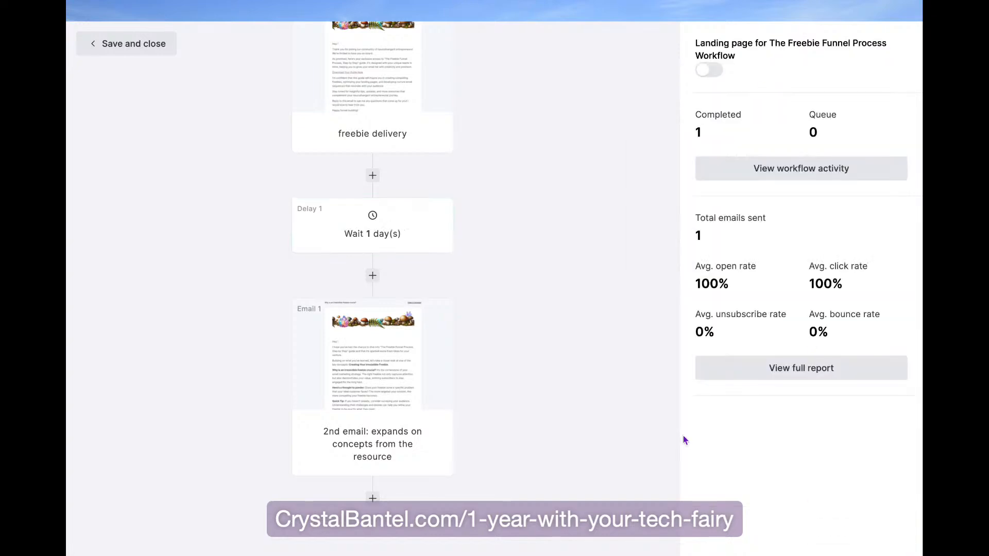
{"action": "scroll", "coordinate": [563, 389], "scroll_direction": "up", "scroll_amount": 4}
{"action": "left_click", "coordinate": [708, 70]}
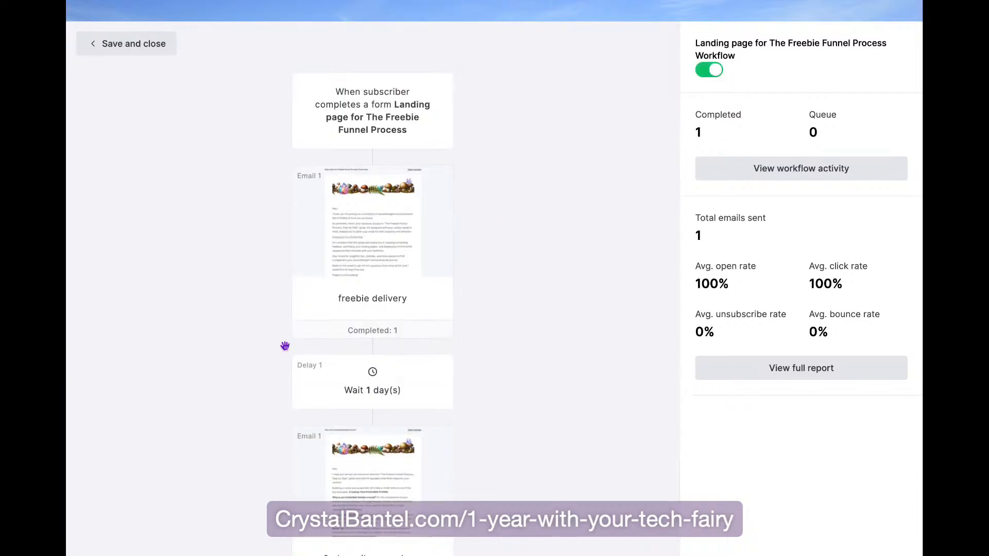
{"action": "scroll", "coordinate": [284, 356], "scroll_direction": "down", "scroll_amount": 3}
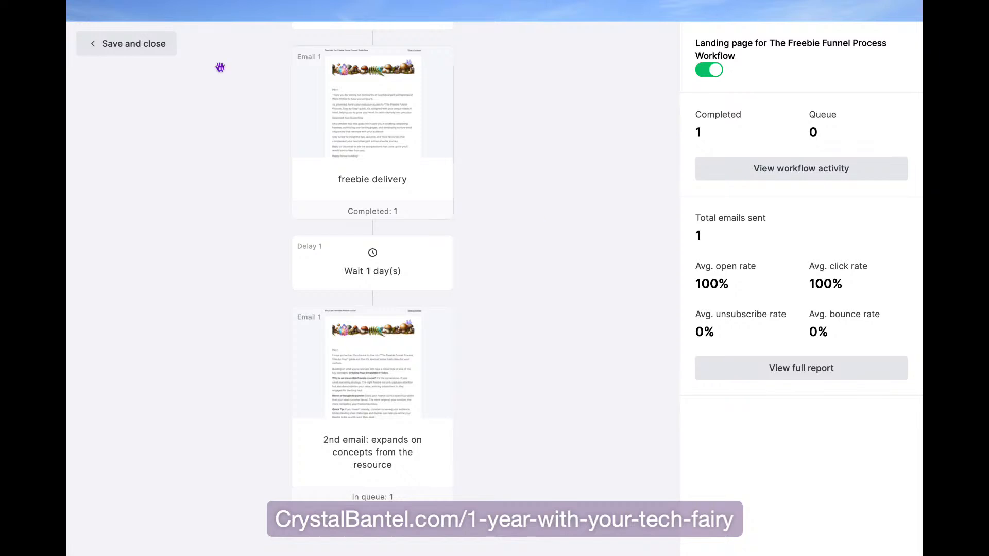
- Save and close the workflow to see the Freebie Funnel Process Workflow marked Active
{"action": "left_click", "coordinate": [144, 47]}
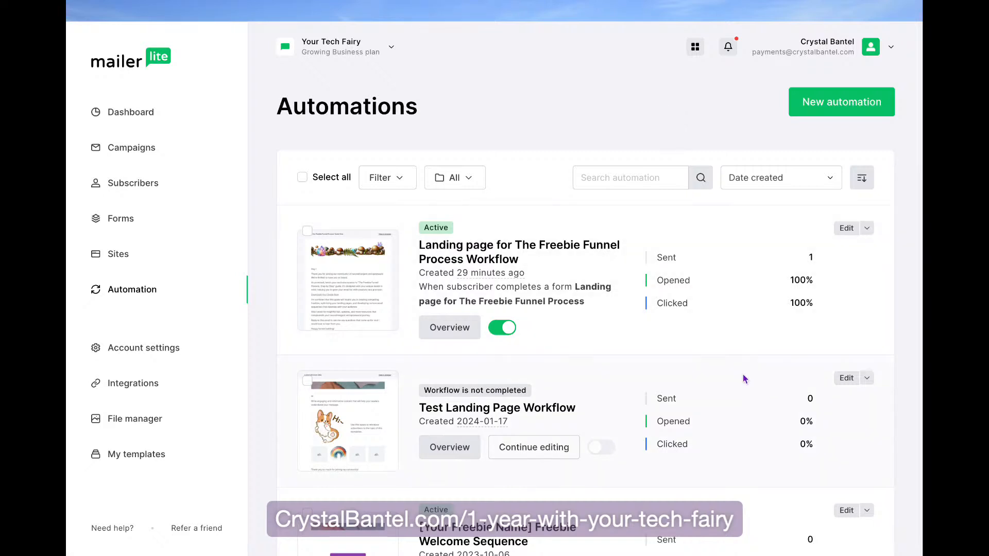
{"action": "mouse_move", "coordinate": [514, 5]}
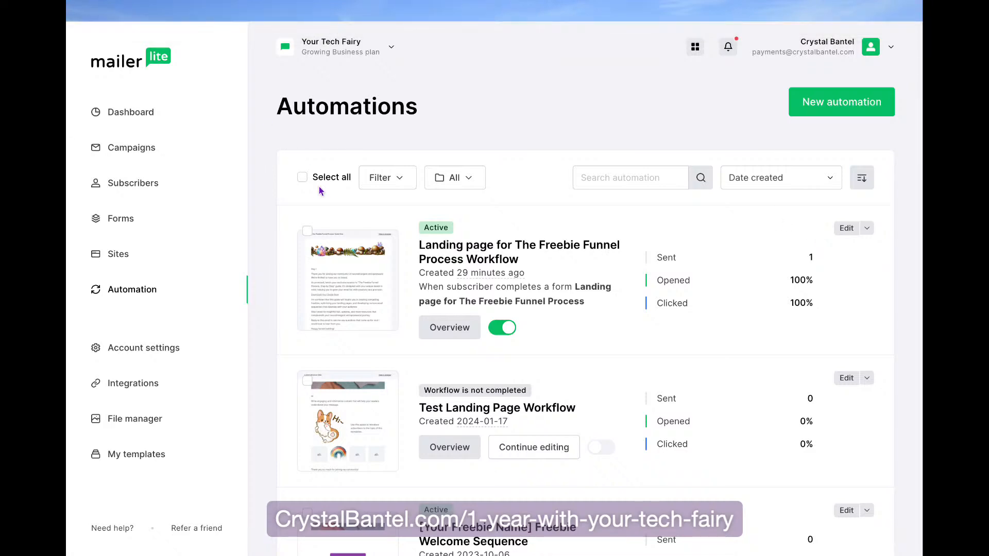